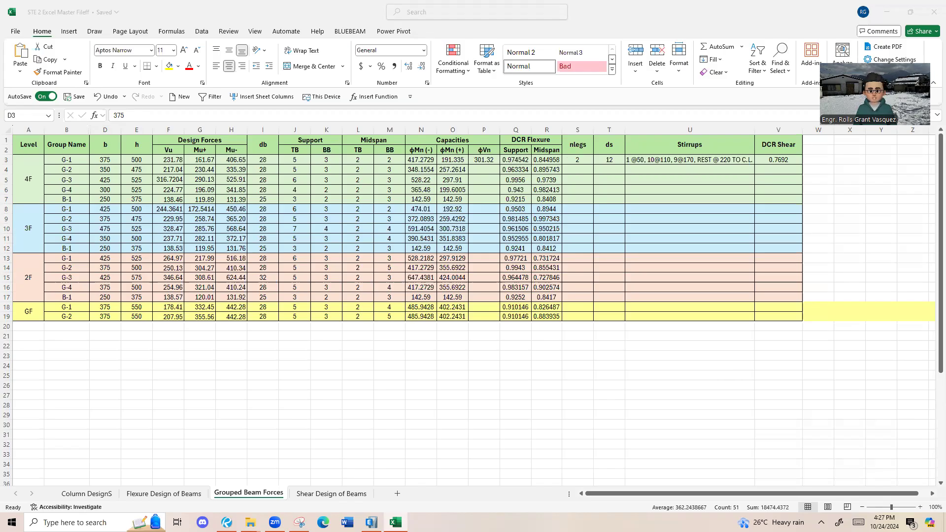
Switch to ETABS and inspect the G-1 @ 4F beam on grid 4 between A and B in the 4F plan.
click(372, 523)
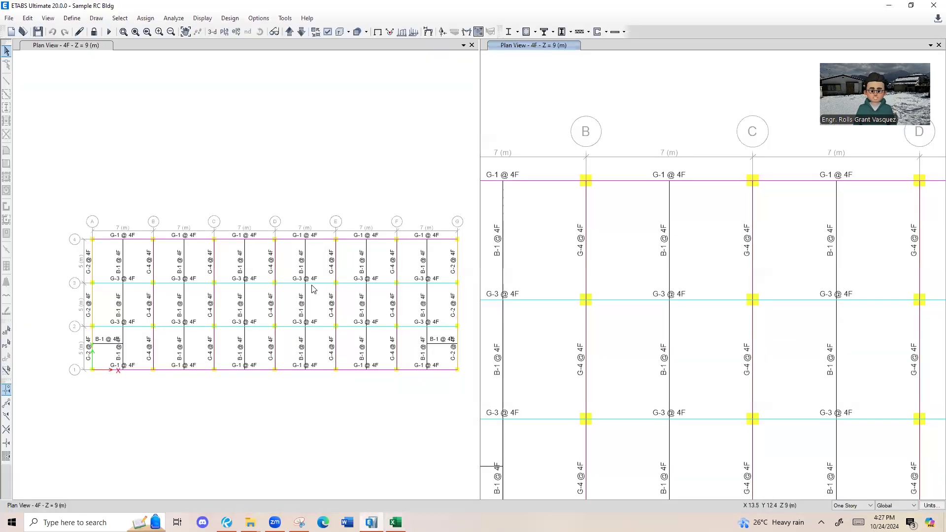
middle_drag(188, 377, 178, 311)
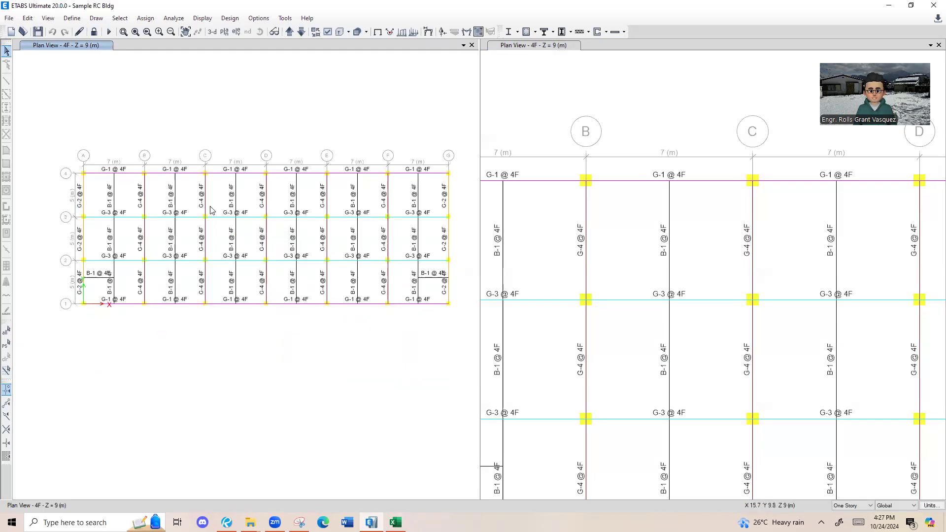
scroll(151, 191, up, 4)
middle_drag(208, 171, 353, 166)
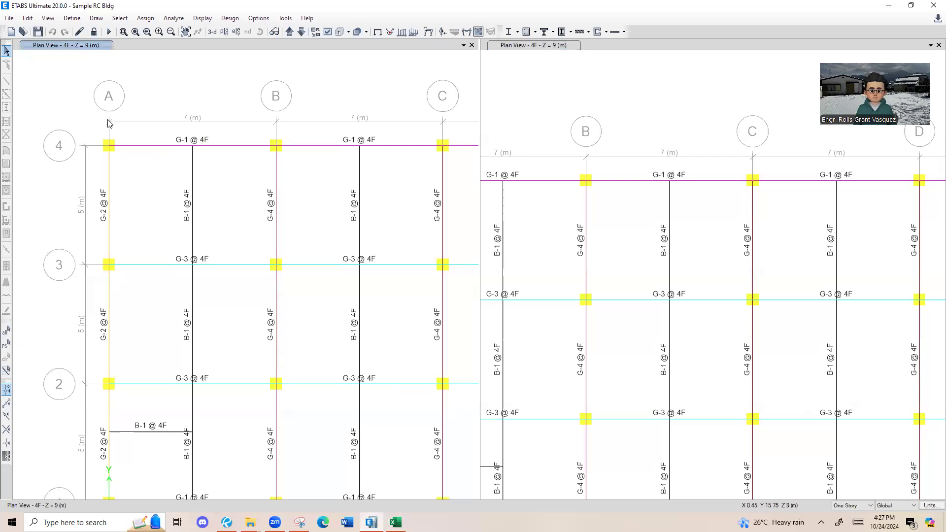
click(159, 146)
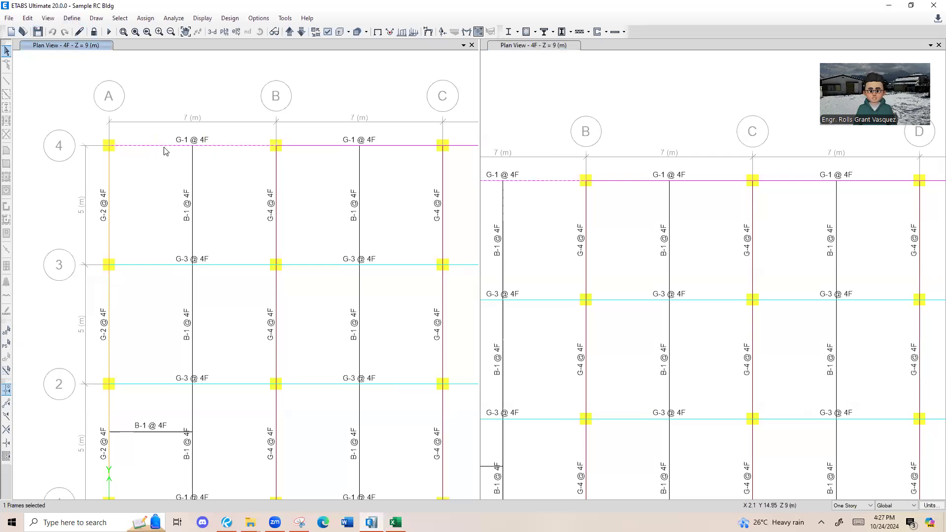
right_click(171, 147)
click(565, 92)
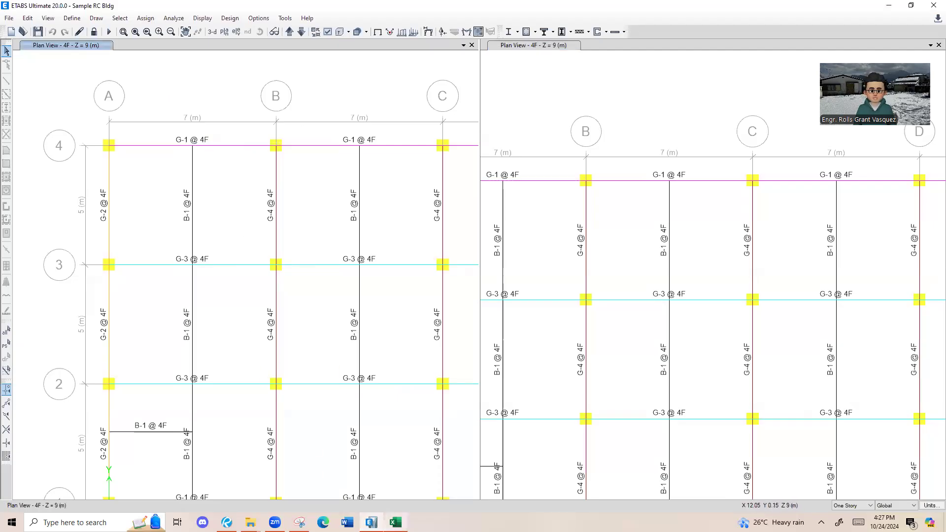
Switch to Excel and review the b and h dimensions of the 4F G-1 beam in the Grouped Beam Forces table.
click(395, 522)
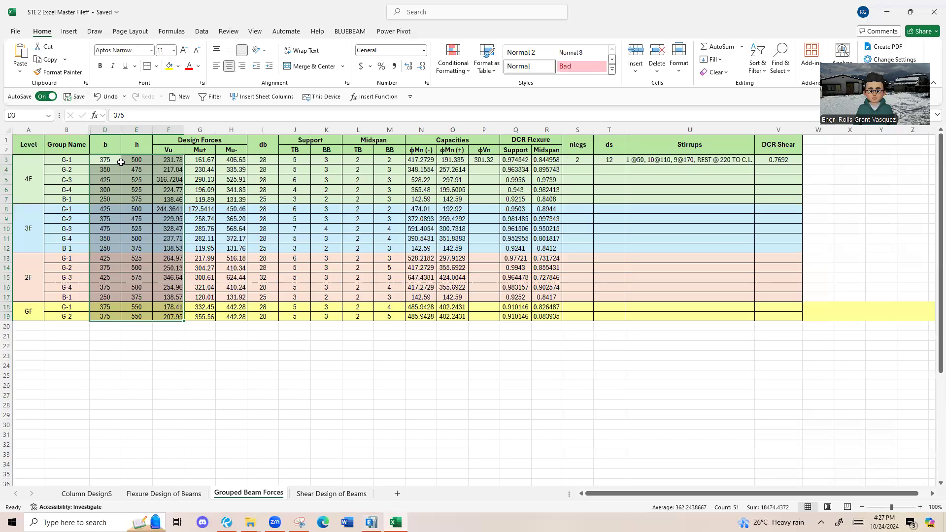
click(646, 227)
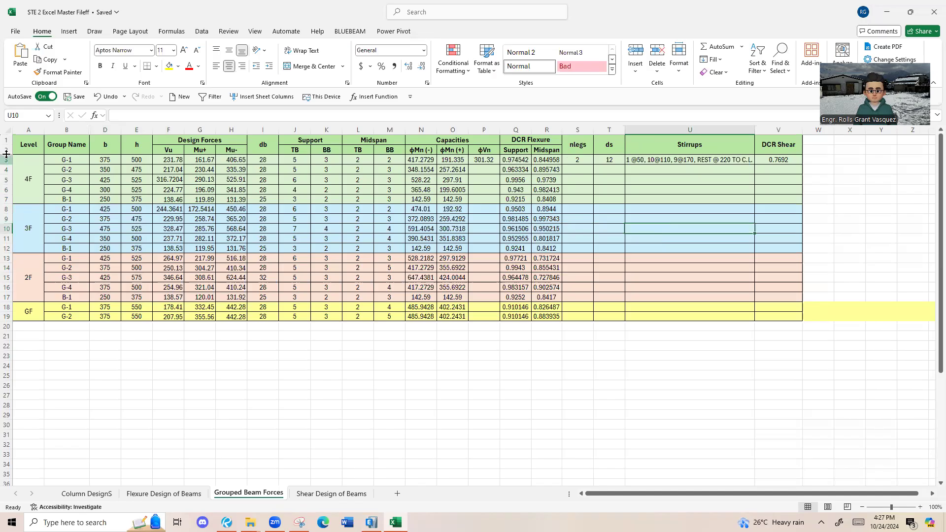
ctrl+scroll(10, 152, up, 1)
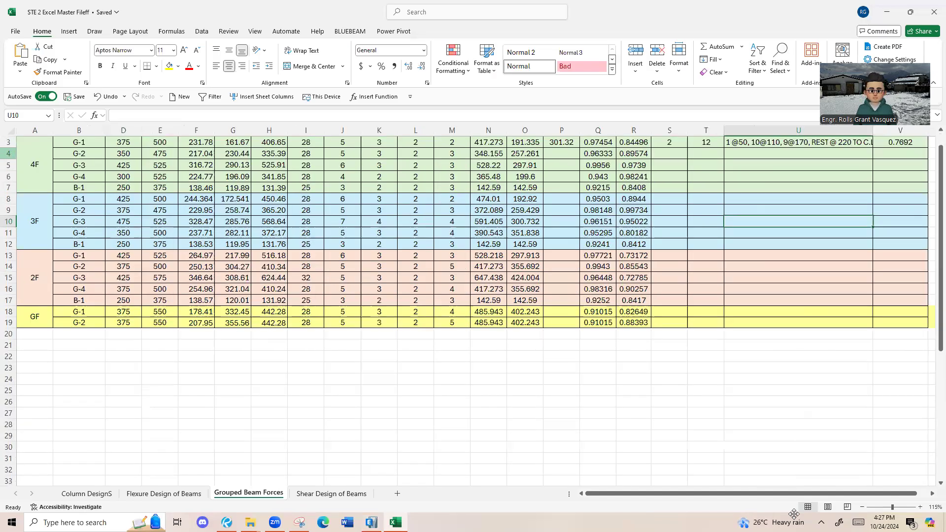
ctrl+scroll(793, 513, up, 2)
drag(826, 494, 796, 494)
scroll(145, 267, up, 2)
scroll(146, 267, left, 1)
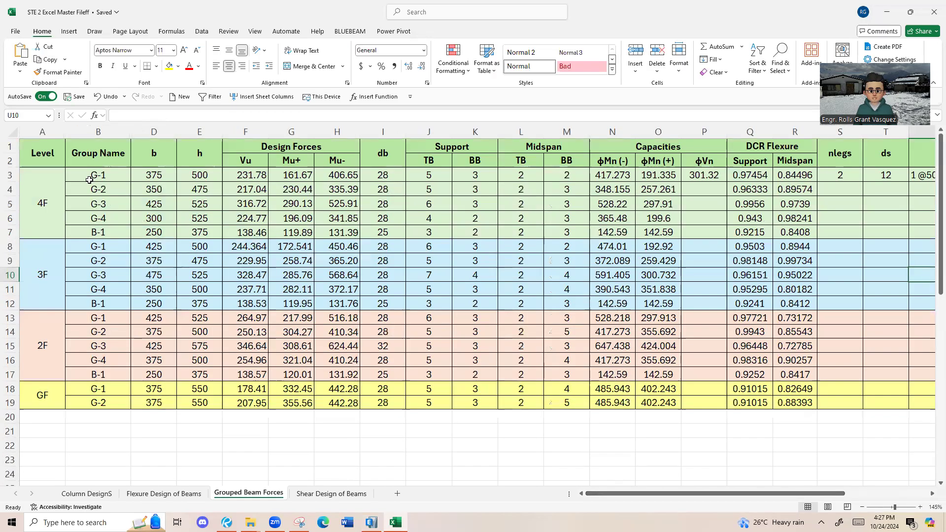
click(10, 175)
drag(157, 176, 201, 170)
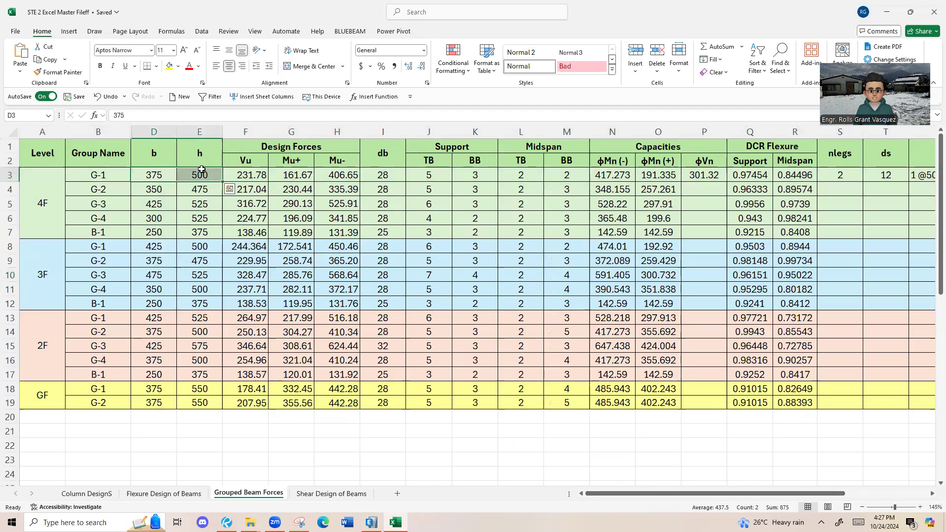
click(99, 176)
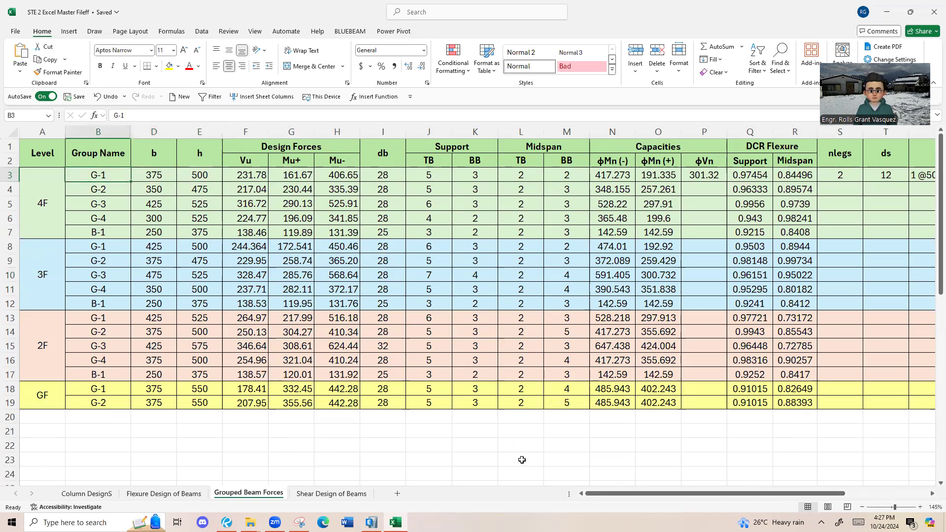
Switch back to ETABS and unlock the model for editing.
mouse_move(371, 523)
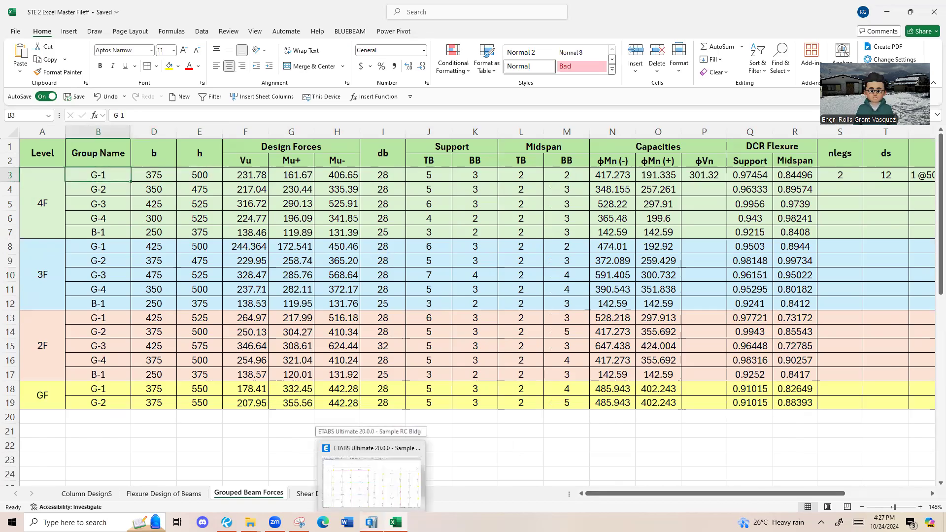
click(354, 454)
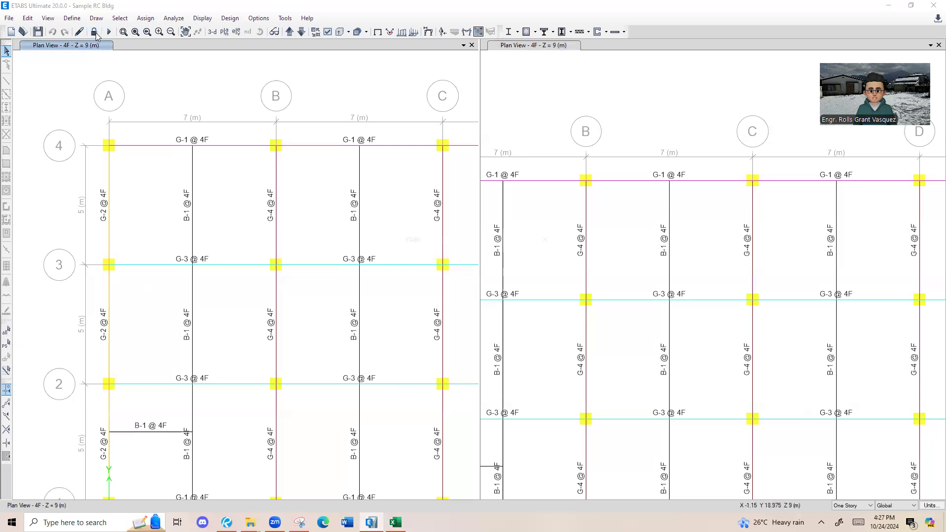
click(93, 31)
click(489, 298)
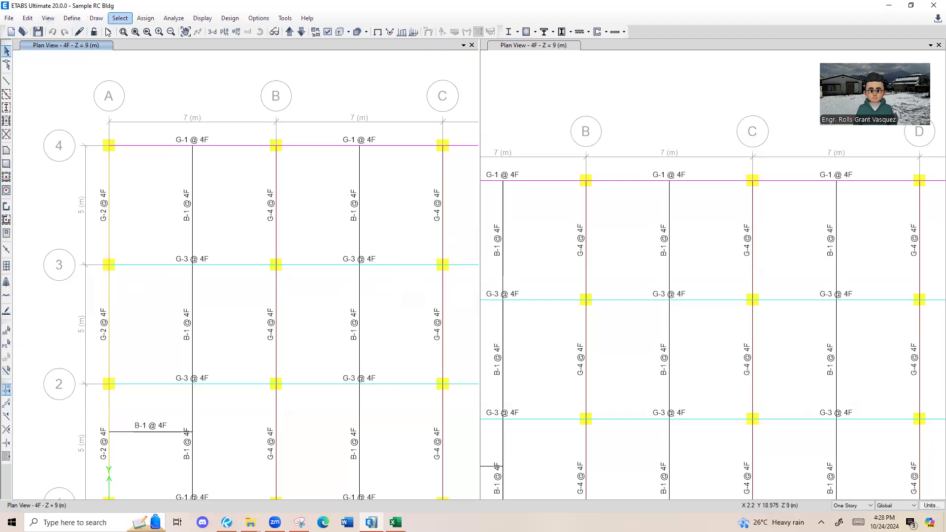
Add a new concrete rectangular frame section property and name it G-1 @ 4F.
click(72, 18)
mouse_move(106, 51)
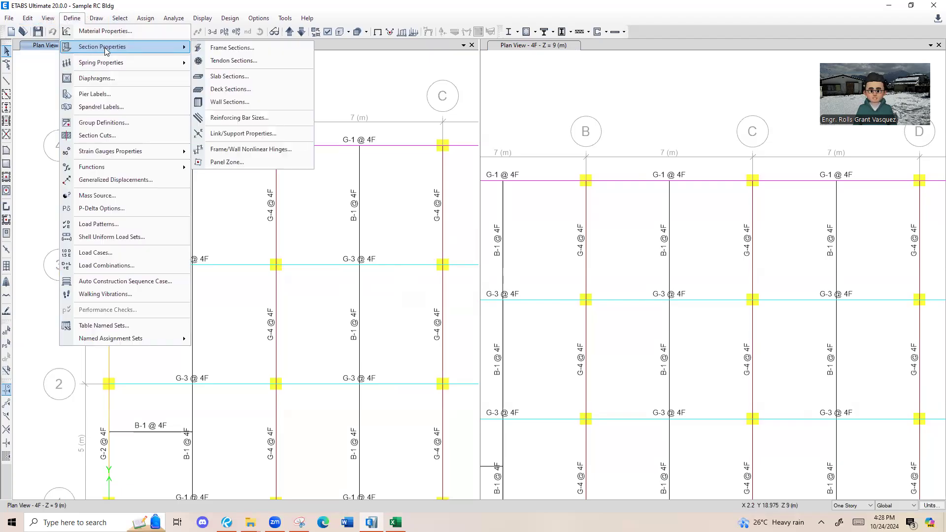
click(251, 50)
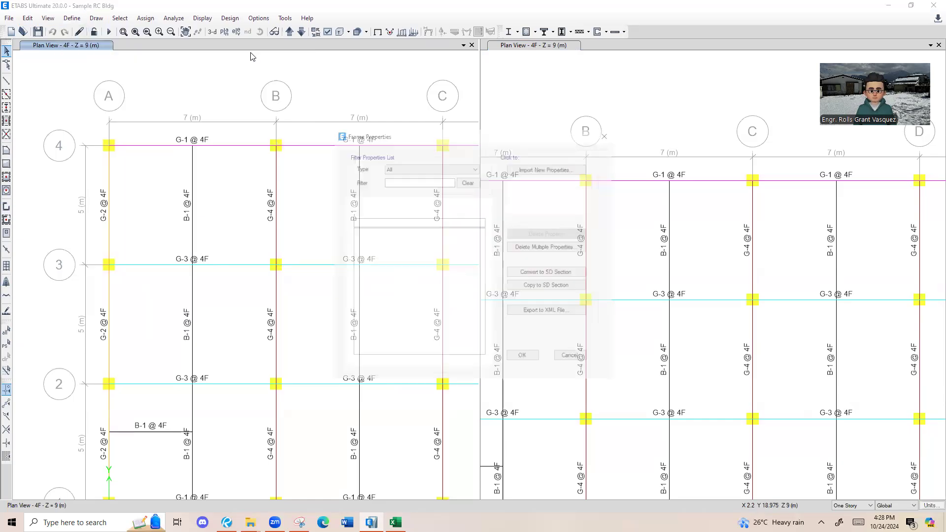
mouse_move(379, 240)
mouse_down()
mouse_move(380, 263)
mouse_move(416, 248)
mouse_move(383, 245)
mouse_move(386, 238)
mouse_up()
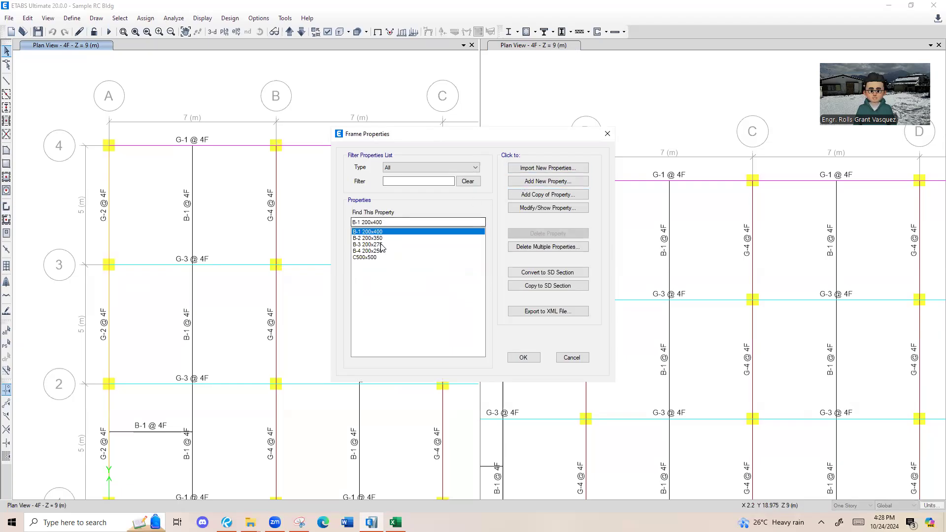
click(520, 187)
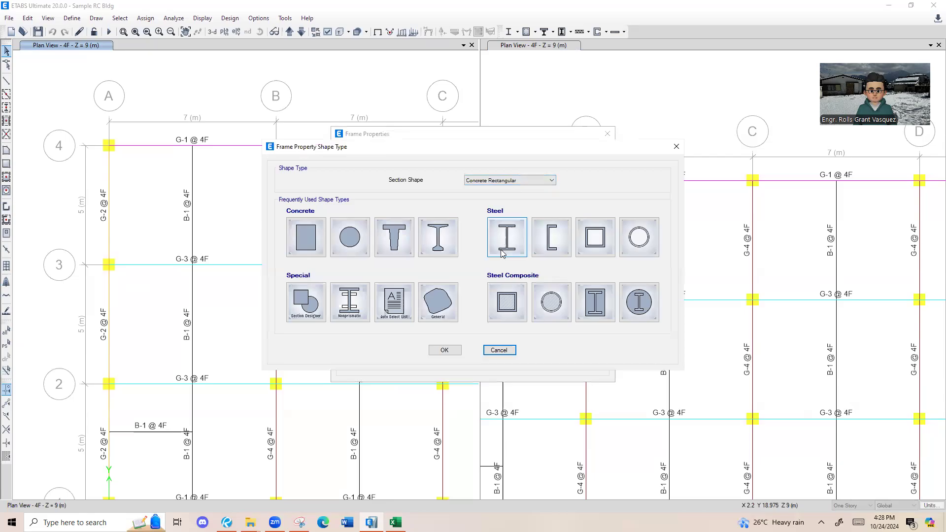
click(305, 238)
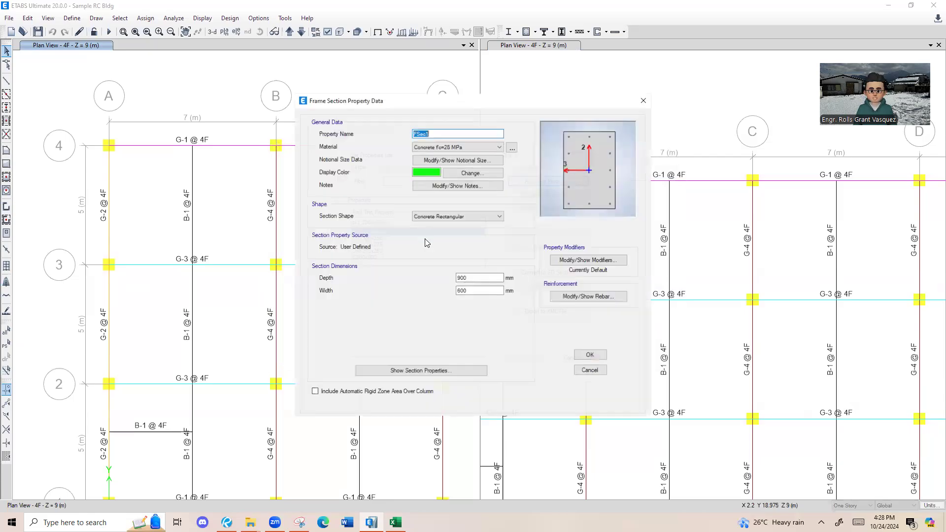
text(G-1 @ 4F)
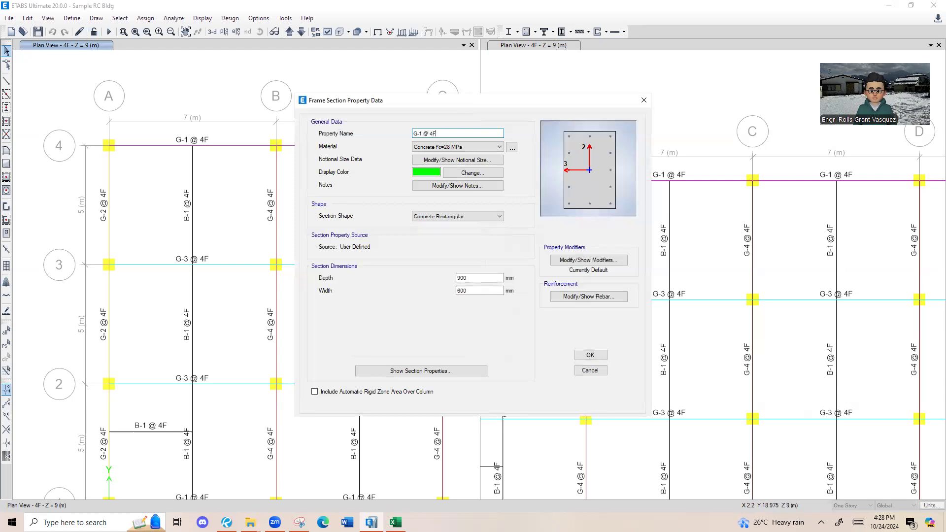
Set the section's depth to 500 mm and width to 375 mm, taking the 4F G-1 dimensions from the Excel table.
drag(458, 278, 508, 281)
click(485, 278)
click(396, 522)
click(192, 180)
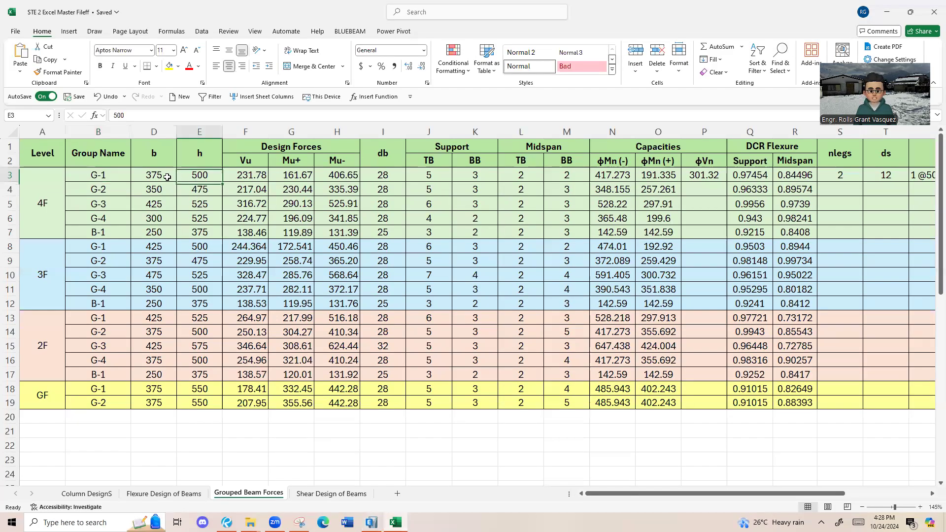
click(162, 176)
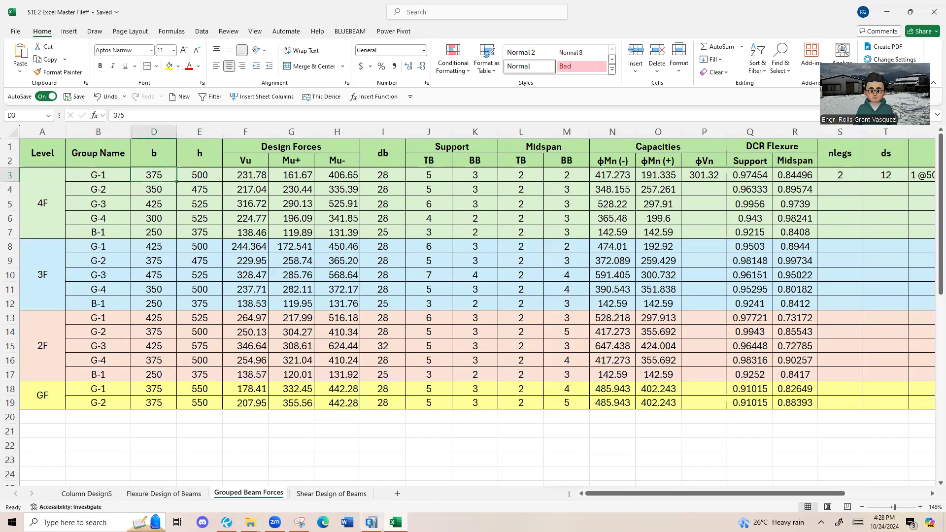
click(372, 523)
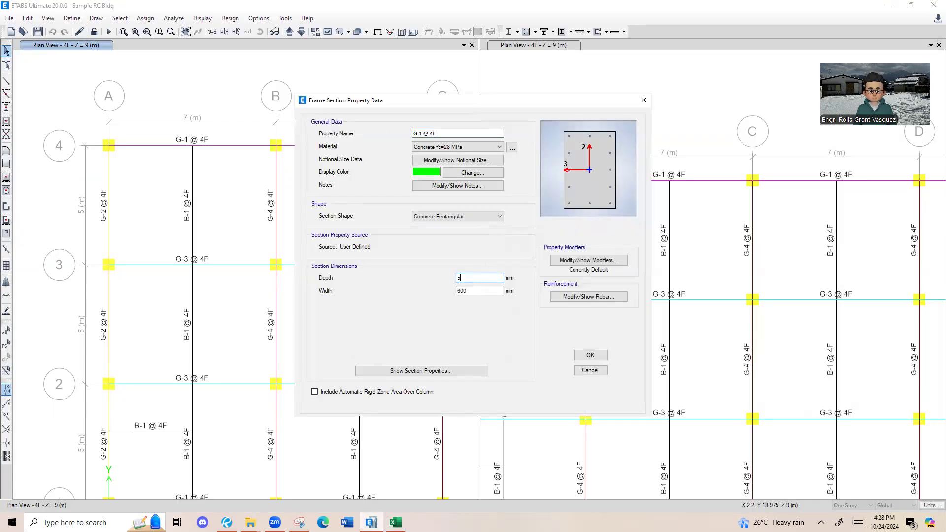
key(Tab)
text(37)
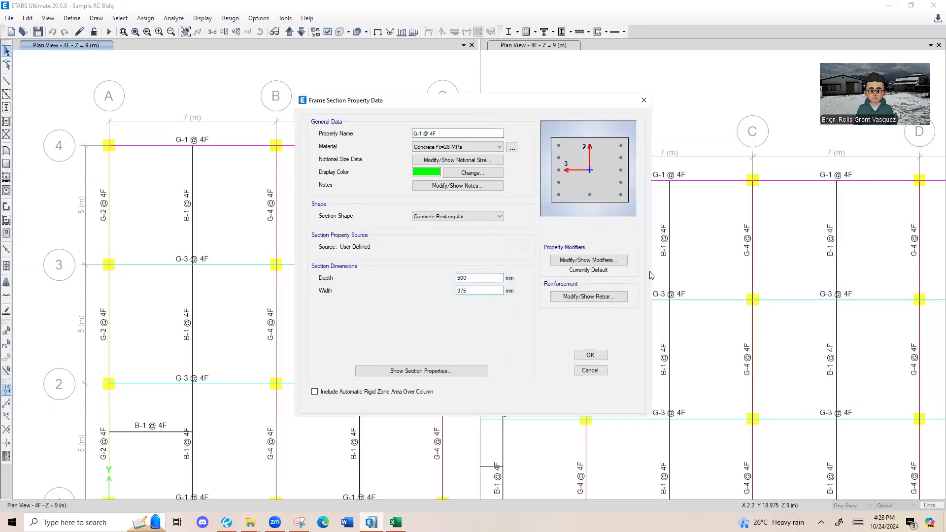
Set the section's stiffness modifiers to 0.01 for torsional constant and 0.35 for moment of inertia about the 2 and 3 axes.
click(589, 260)
double_click(509, 225)
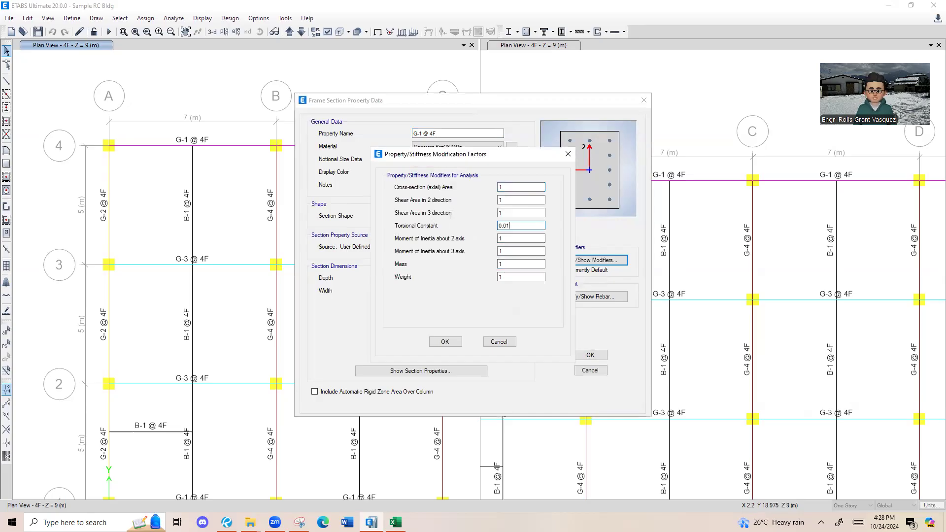
key(Tab)
key(shift+Tab)
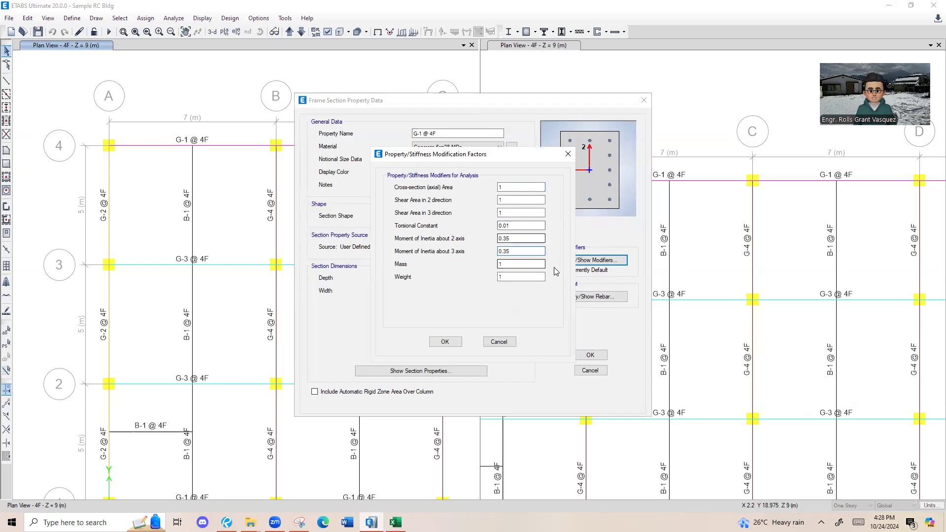
click(517, 240)
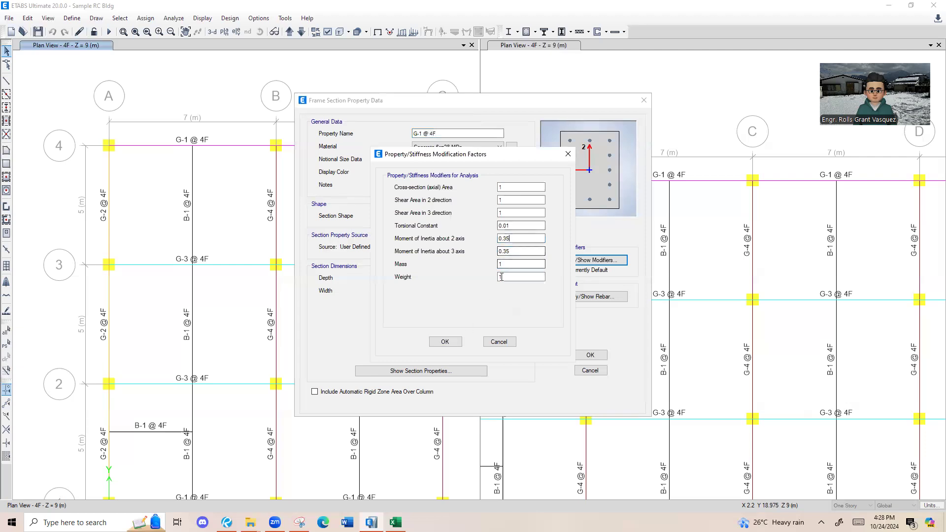
click(446, 342)
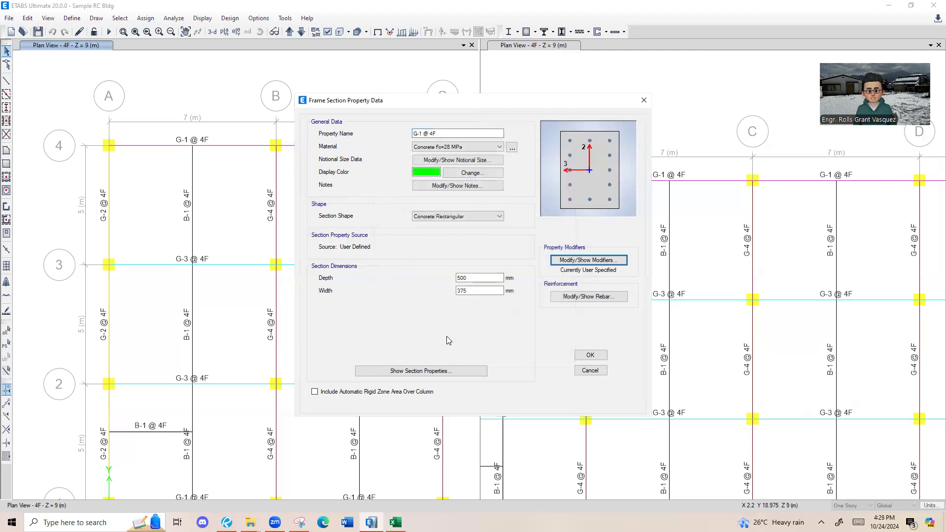
Set the reinforcement to M3 Design Only (Beam) with 60 mm cover for top and bottom bars, and save the section.
click(586, 301)
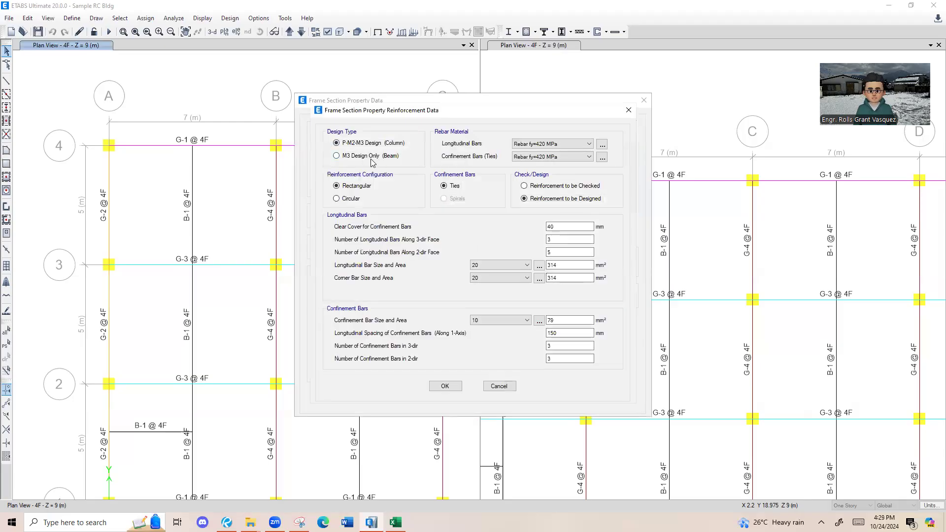
click(365, 157)
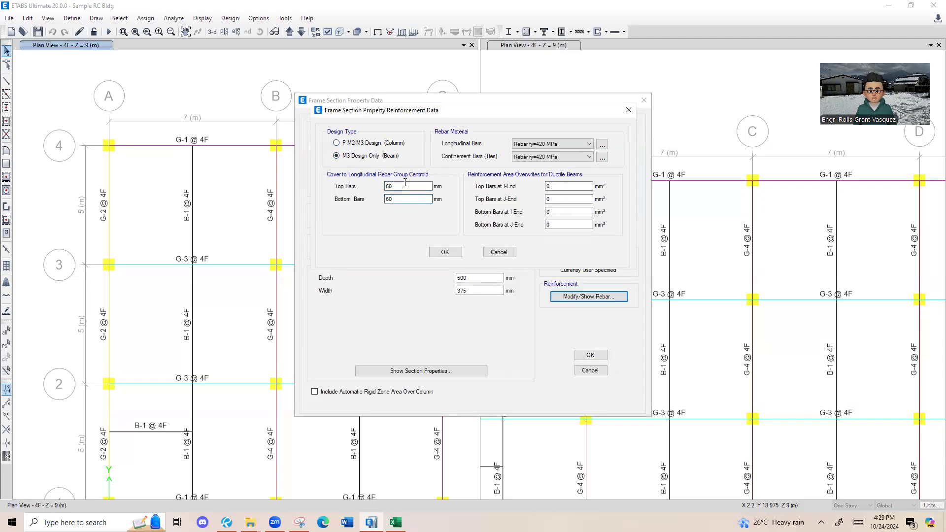
click(526, 157)
click(527, 157)
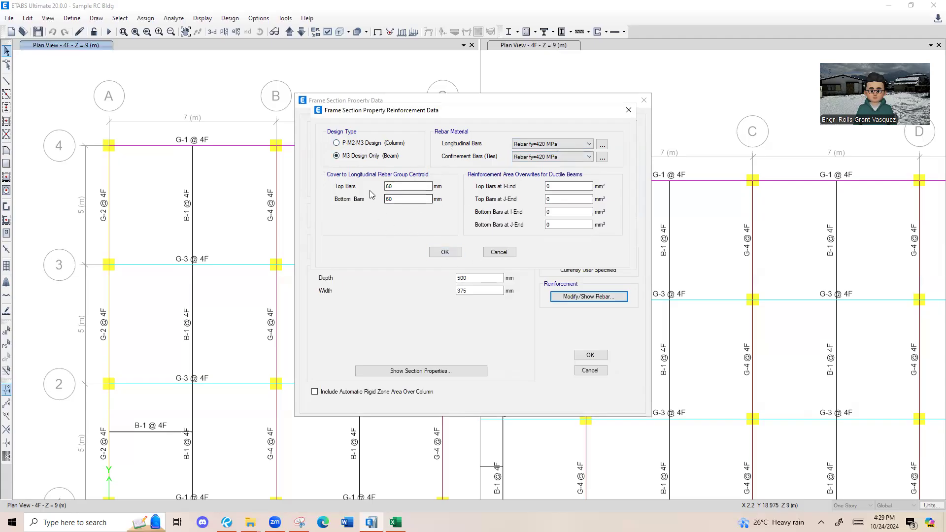
click(445, 251)
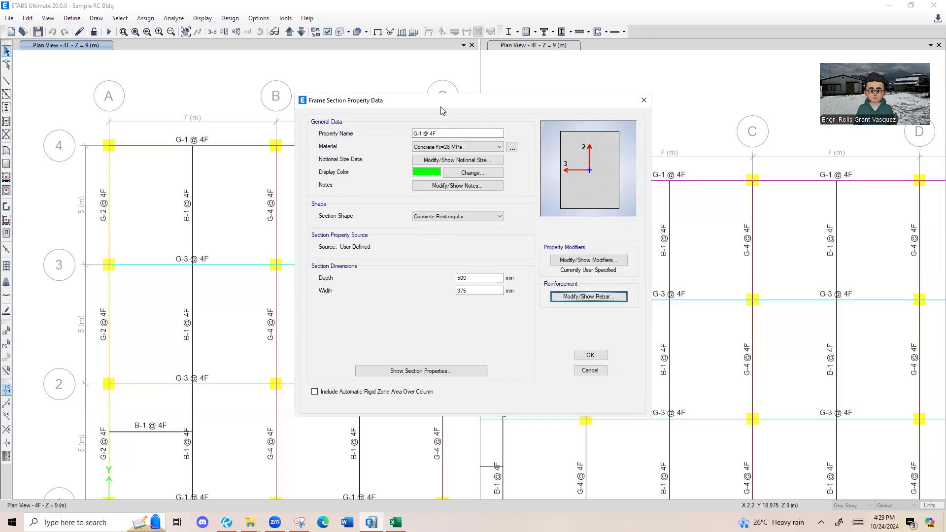
drag(436, 109, 375, 109)
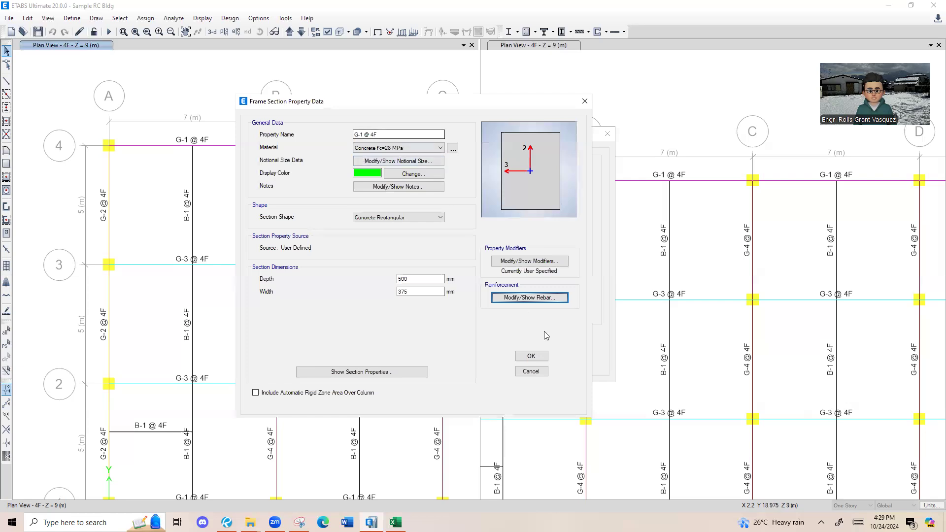
click(529, 354)
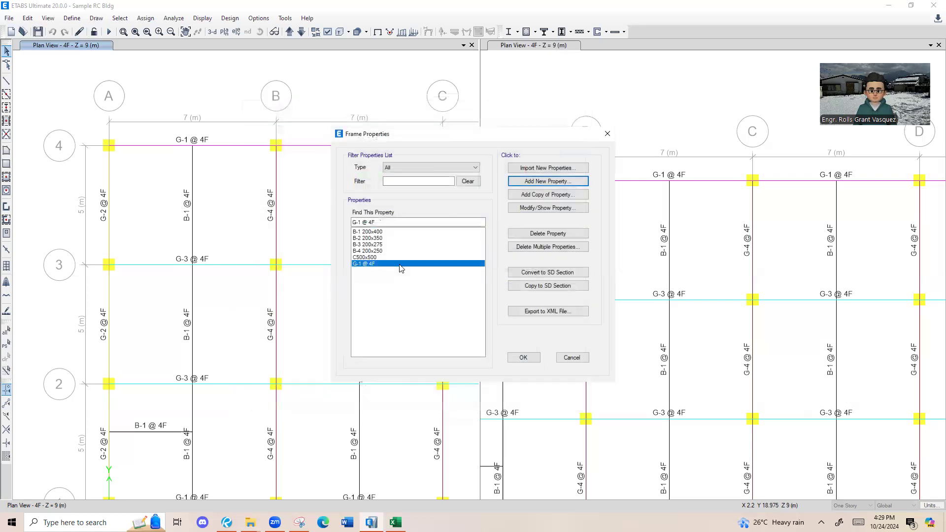
Add a copy of the G-1 @ 4F frame section property and name it G-2 @ 4F.
click(526, 195)
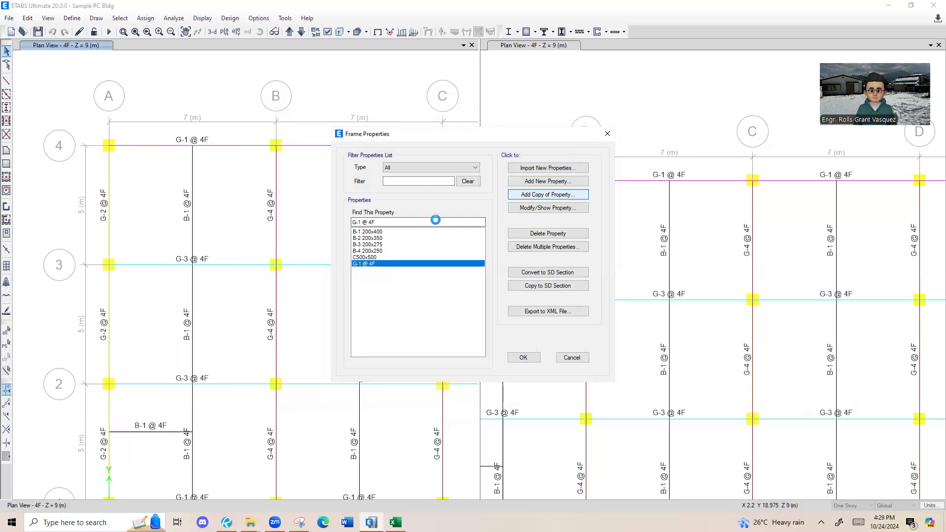
text(G-2)
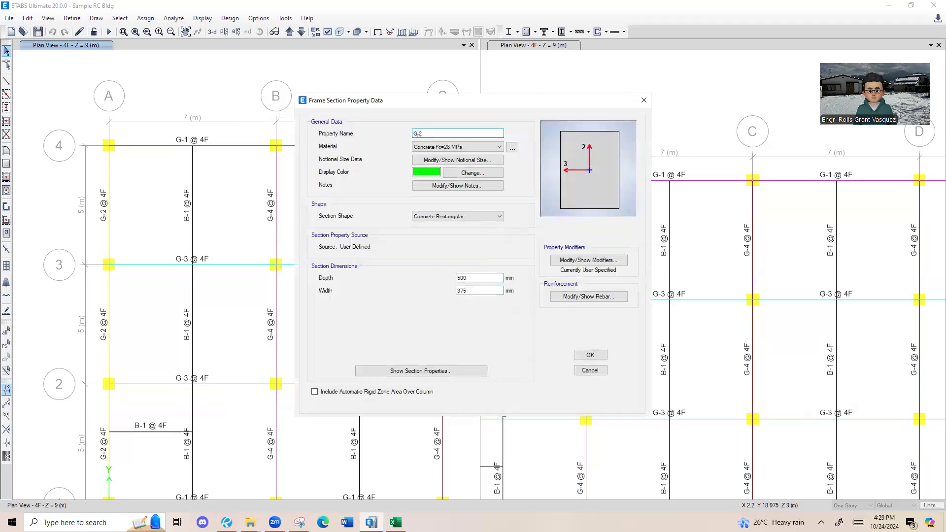
text( @ 4F)
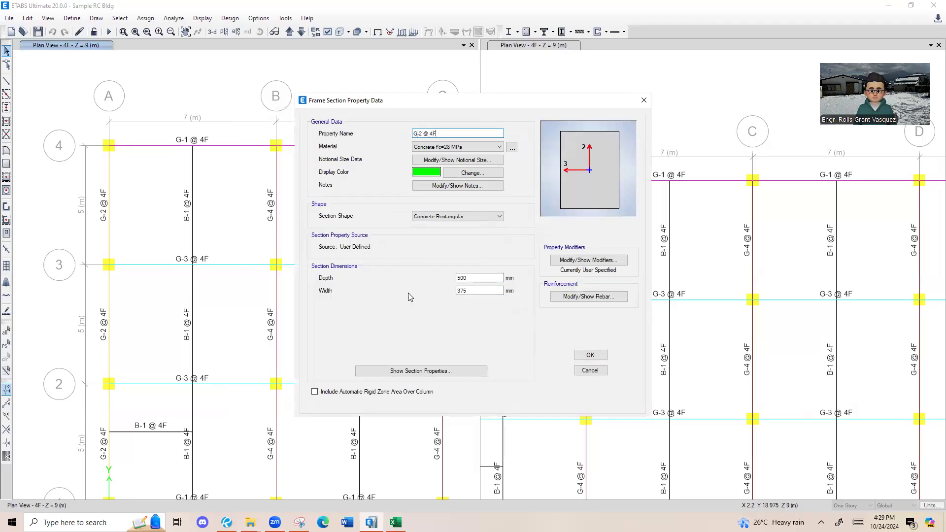
Set the G-2 @ 4F section's depth to 475 mm and width to 350 mm, taking the 4F G-2 dimensions from the Excel table.
click(395, 523)
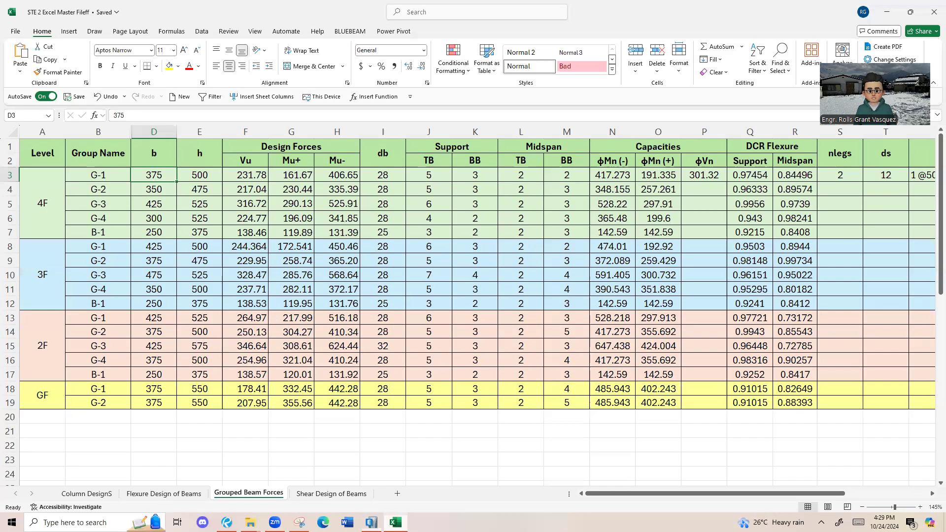
click(372, 522)
drag(482, 280, 357, 280)
text(475)
key(Tab)
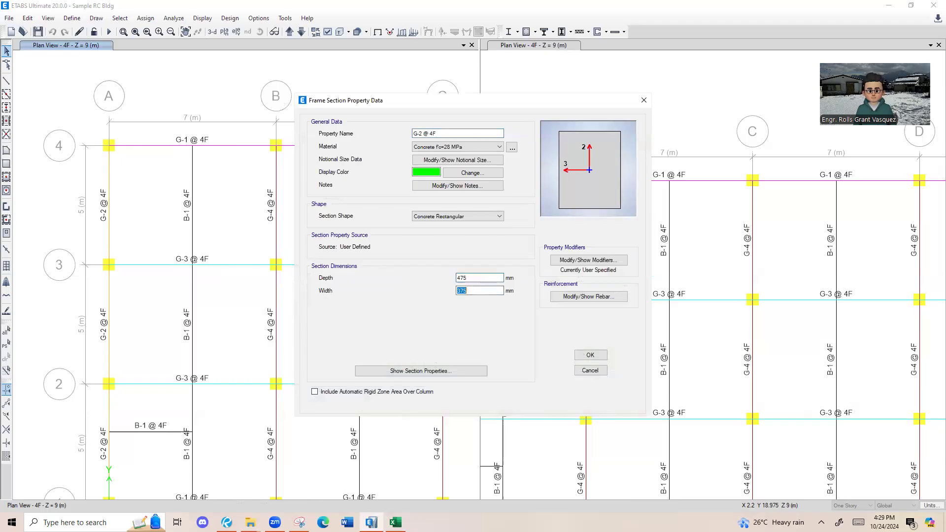
drag(495, 292, 423, 295)
text(35)
Check the stiffness modifiers copied into G-2 @ 4F and save the section.
click(562, 260)
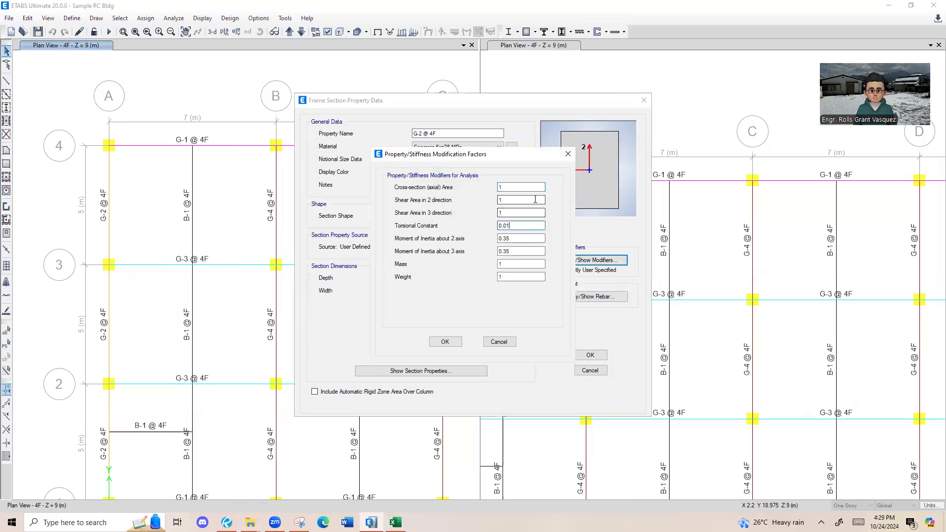
click(567, 153)
click(581, 357)
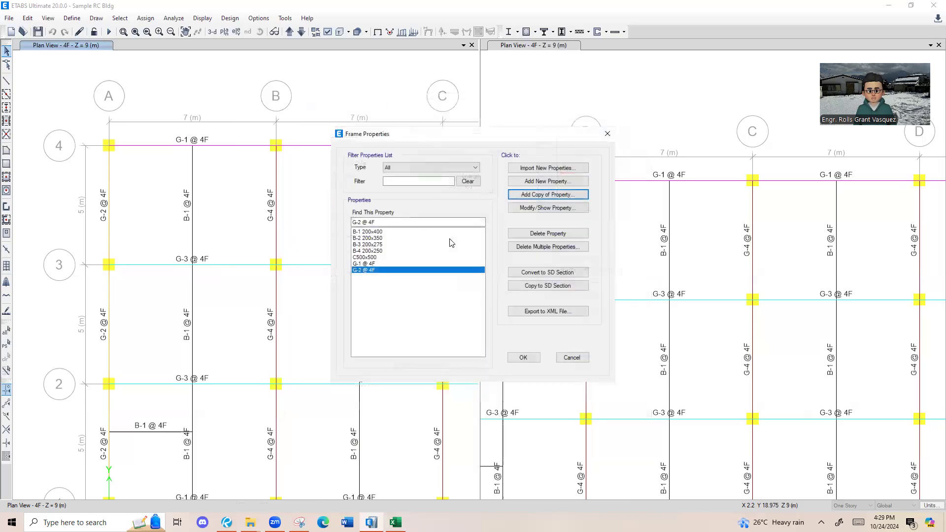
Copy G-2 @ 4F as a new section named G-3 @ 4F, set depth 425 mm and width 525 mm, and save it.
click(550, 193)
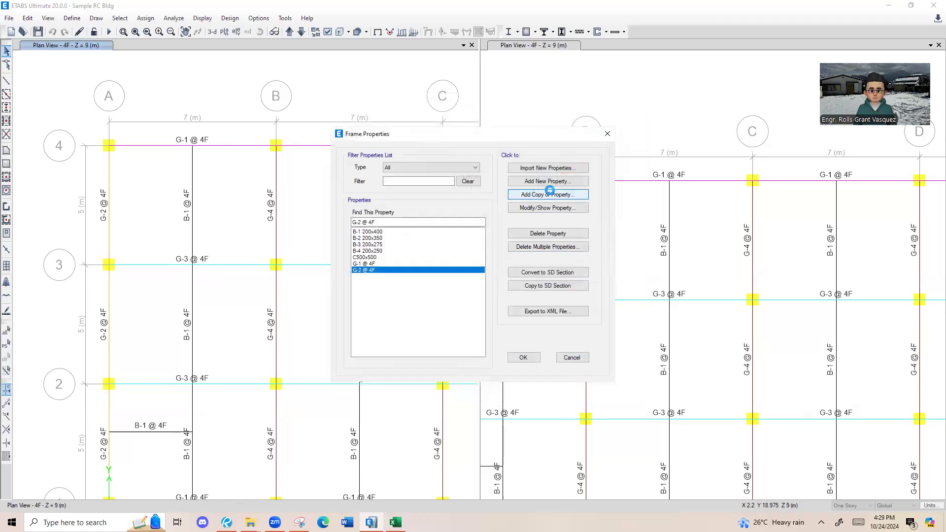
text(g)
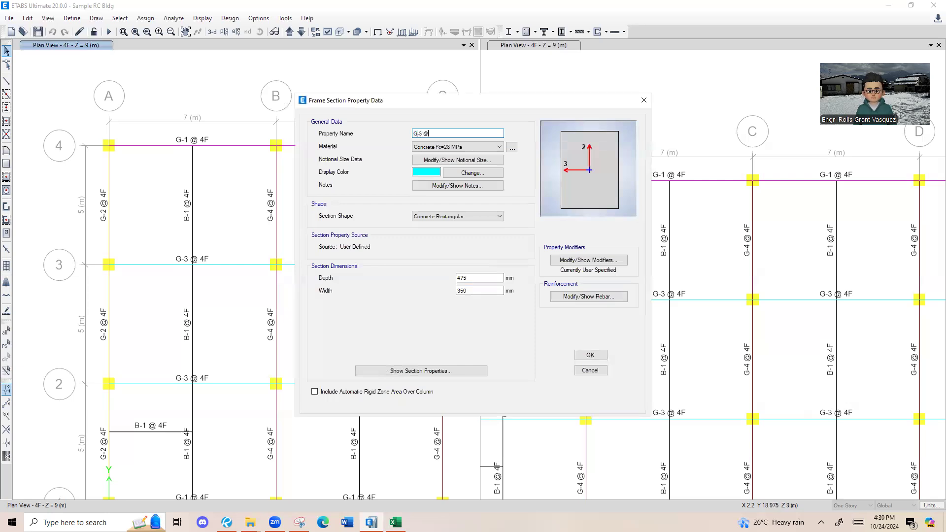
text(-3 @ 4F)
click(396, 522)
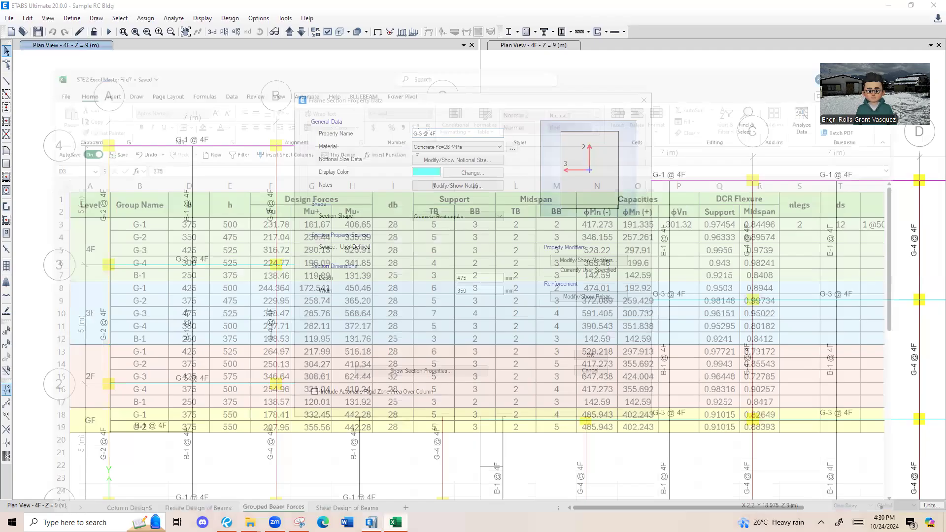
key(alt+Tab)
text(4)
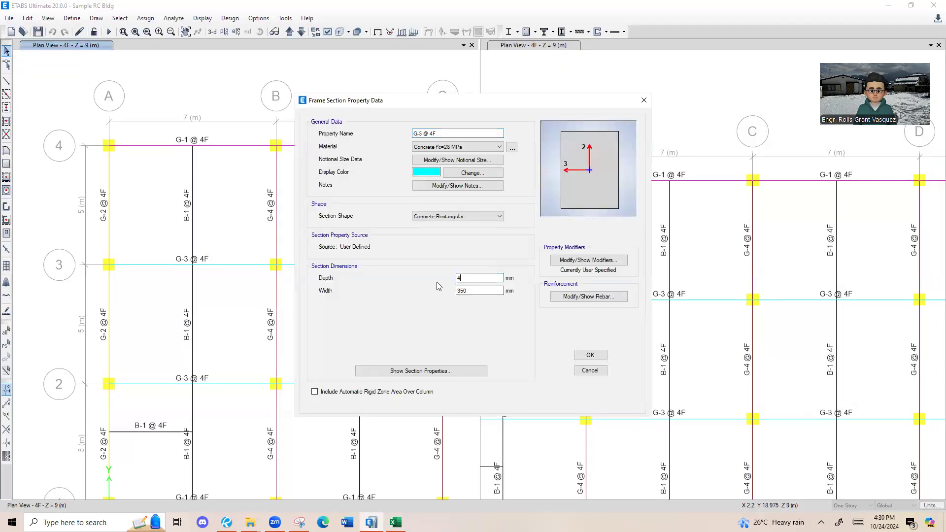
double_click(487, 291)
text(525)
click(588, 356)
Copy G-3 @ 4F as a new section named G-4 @ 4F, set depth 525 mm and width 300 mm, and save it.
click(554, 195)
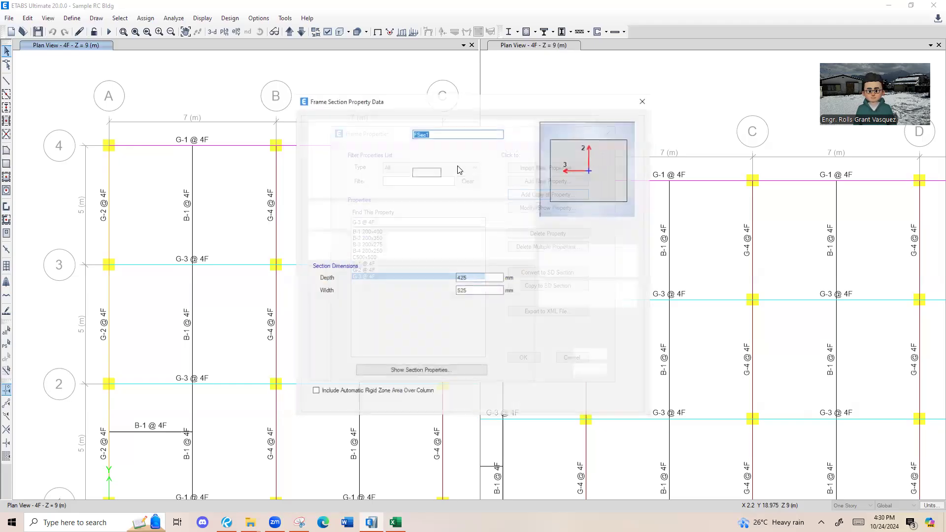
text(G-4 @ 4F)
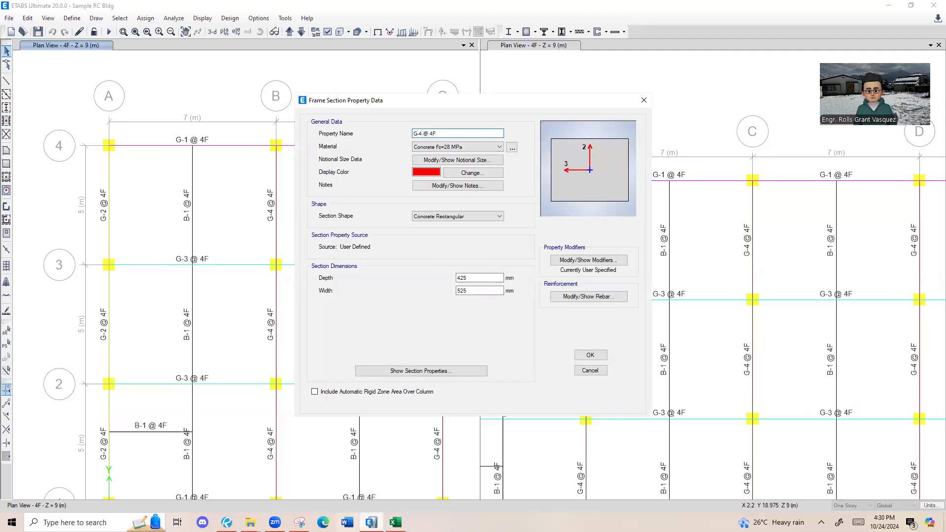
click(395, 522)
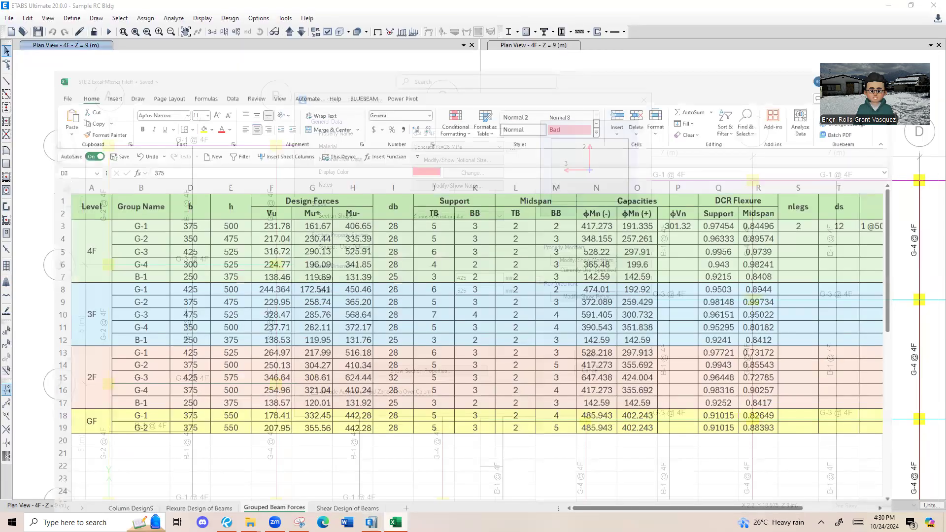
text(5)
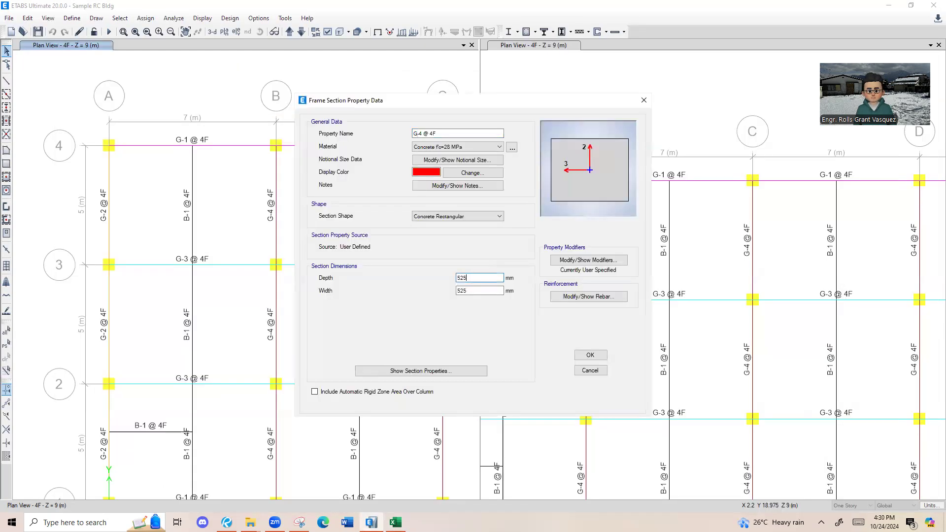
key(Tab)
text(30)
click(487, 277)
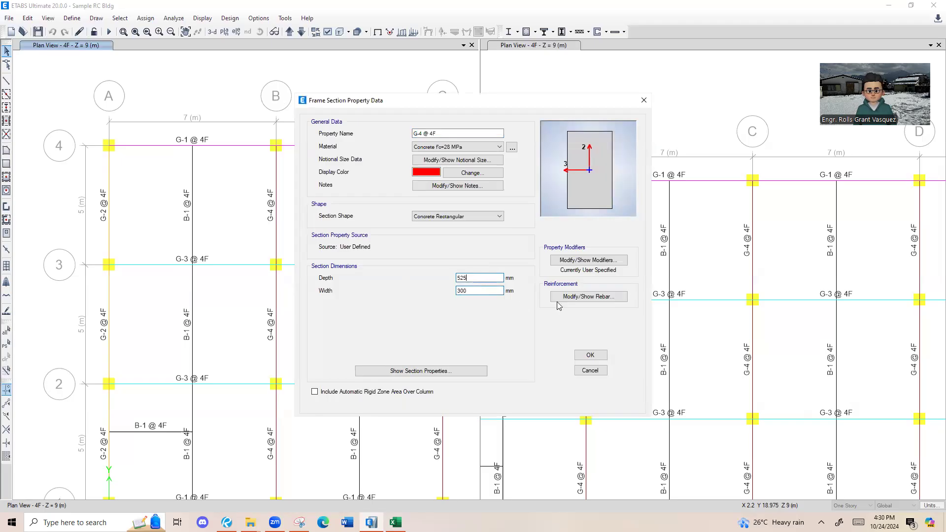
click(590, 356)
Copy G-4 @ 4F as a new section named B-1 @ 4F, set depth 375 mm and width 250 mm, and save it.
click(554, 195)
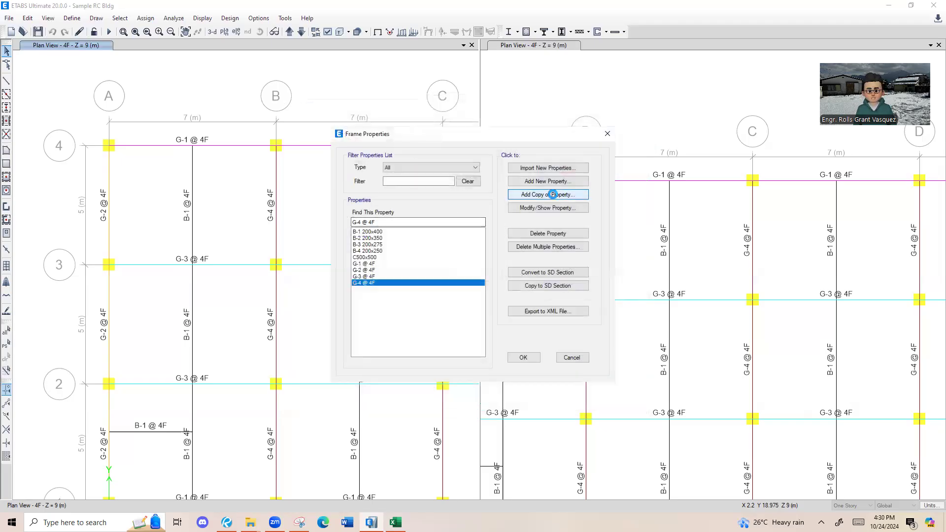
text(B-1 @ 4F)
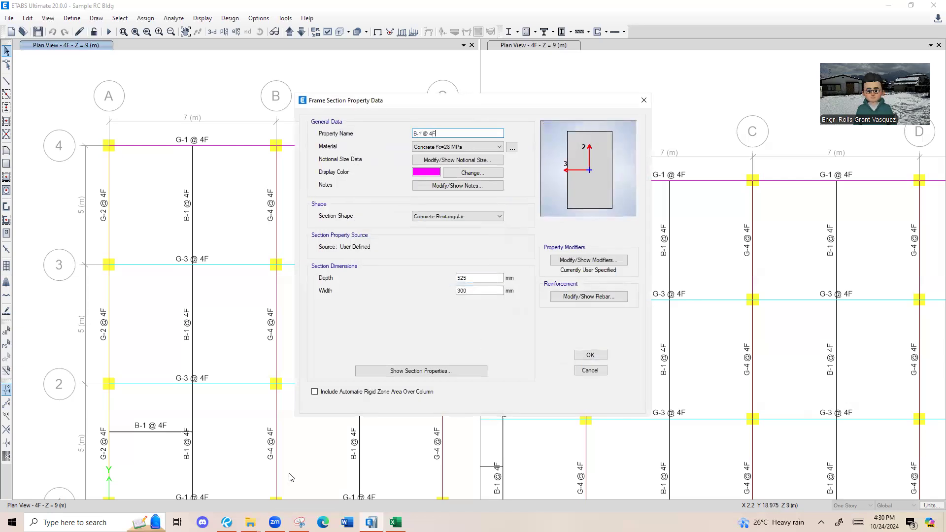
click(395, 523)
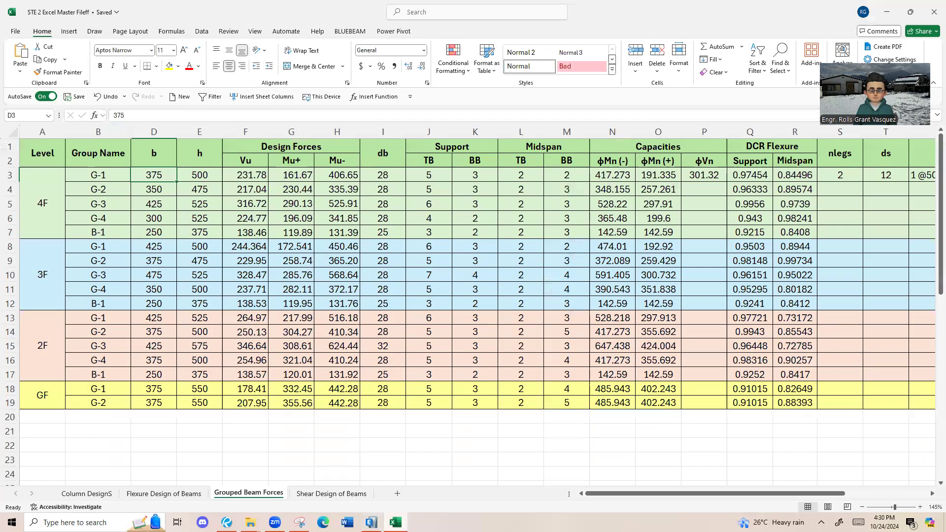
click(395, 522)
double_click(467, 279)
text(375)
key(Tab)
text(25)
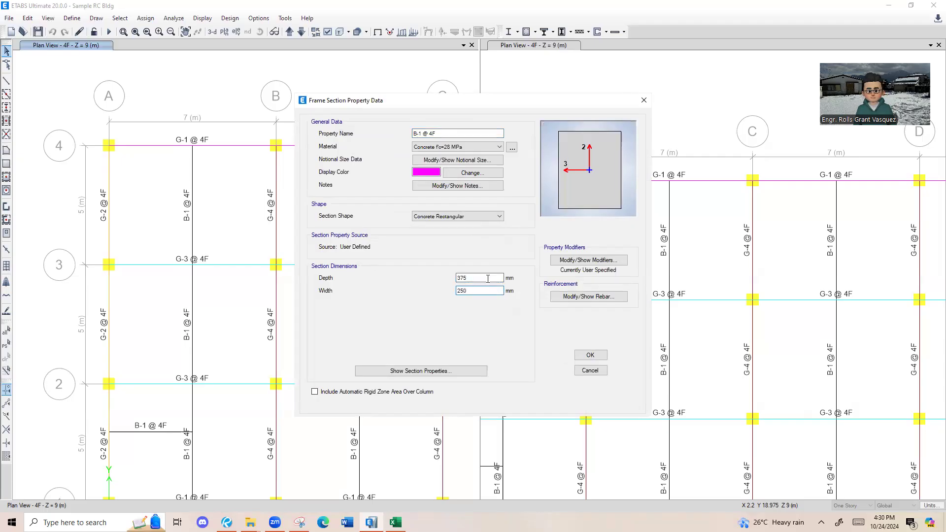
click(594, 355)
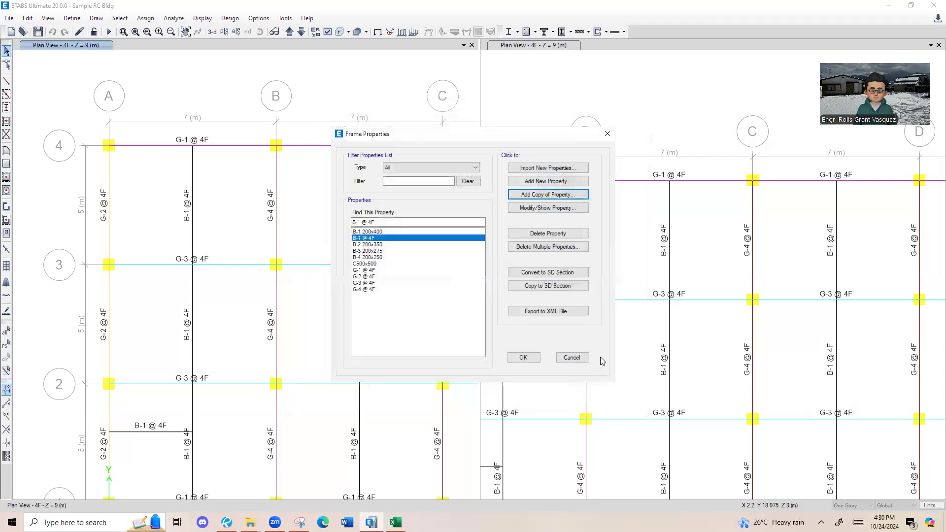
Review the defined beam sections in the frame properties list, going through the G-1 sections for each floor.
click(409, 264)
click(397, 289)
click(404, 271)
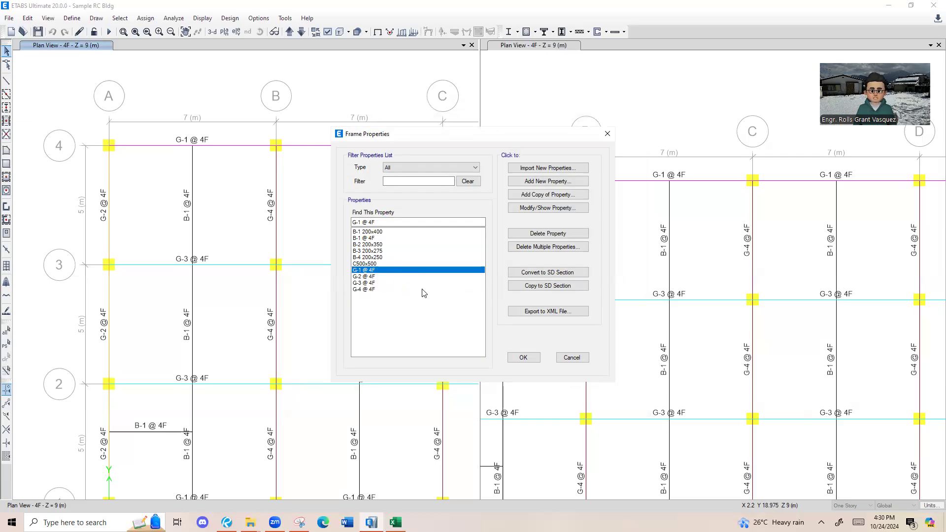
key(alt+Tab)
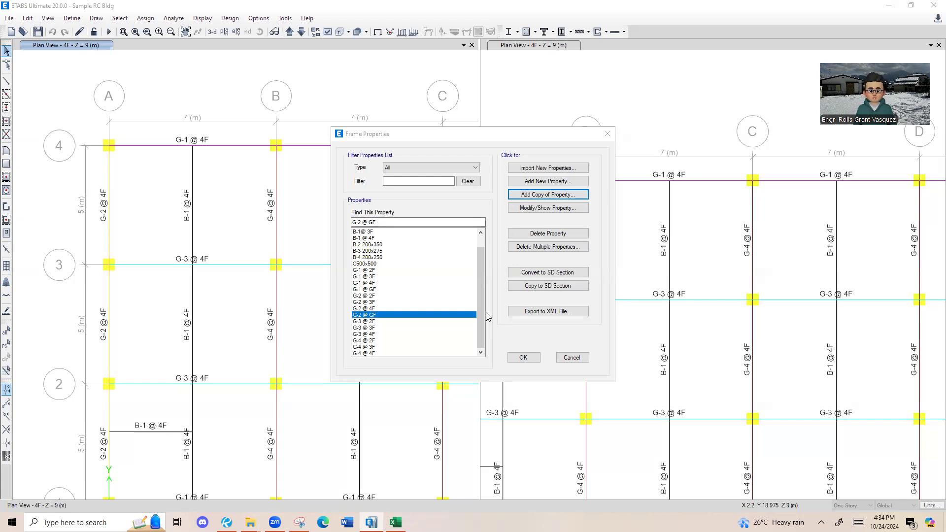
click(368, 271)
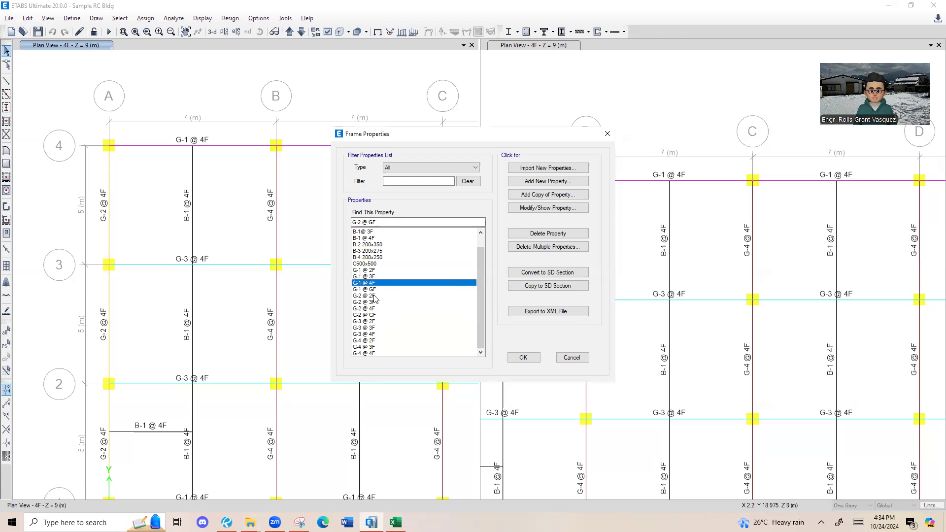
click(397, 277)
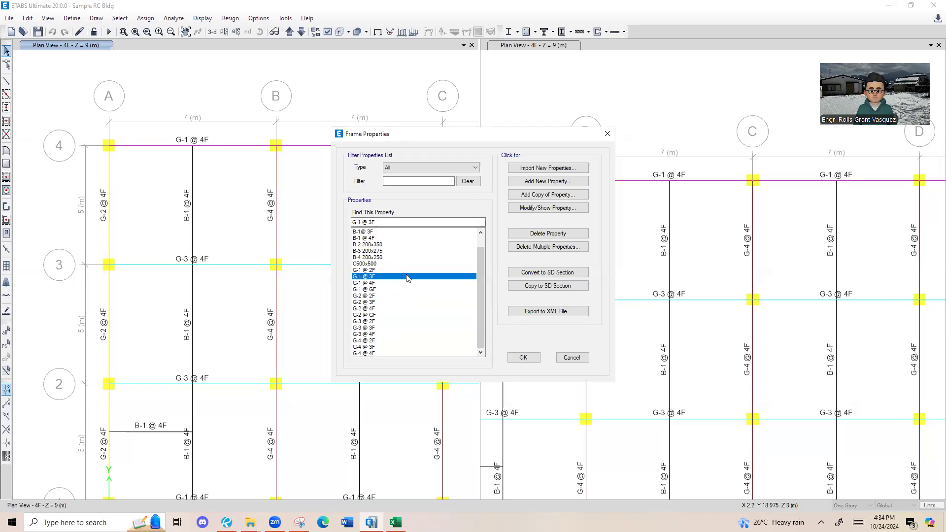
key(Up)
key(Down)
key(Down)
key(Down)
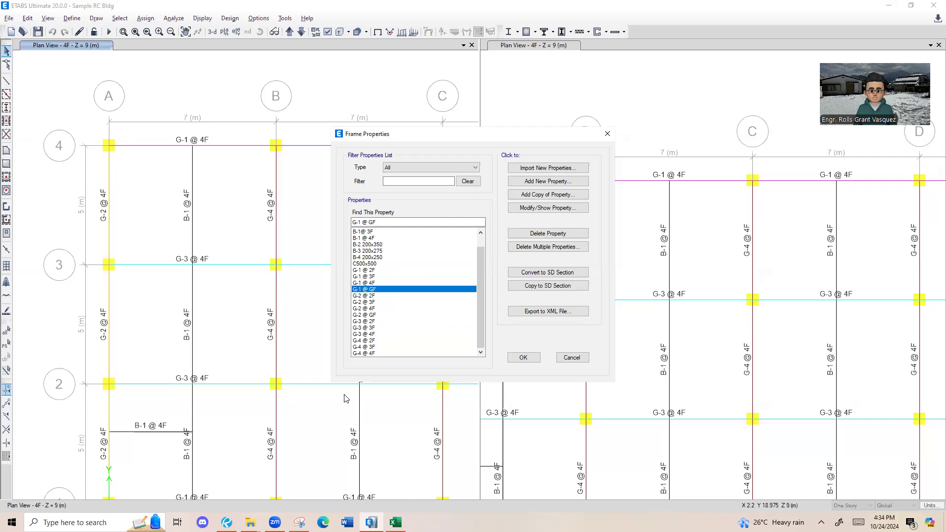
Switch to the Excel grouped beam table, highlight the b and h columns to review the dimensions, and return to ETABS.
click(395, 523)
drag(154, 132, 202, 132)
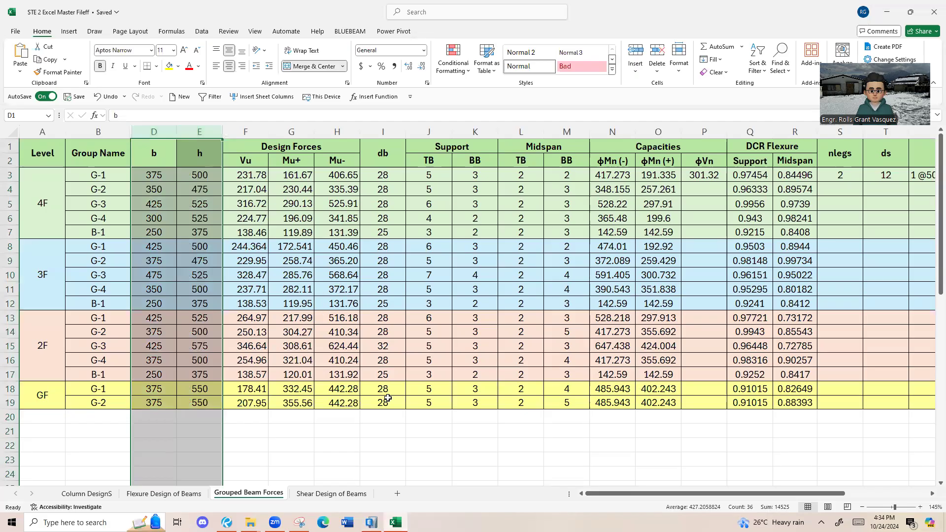
click(396, 522)
click(396, 523)
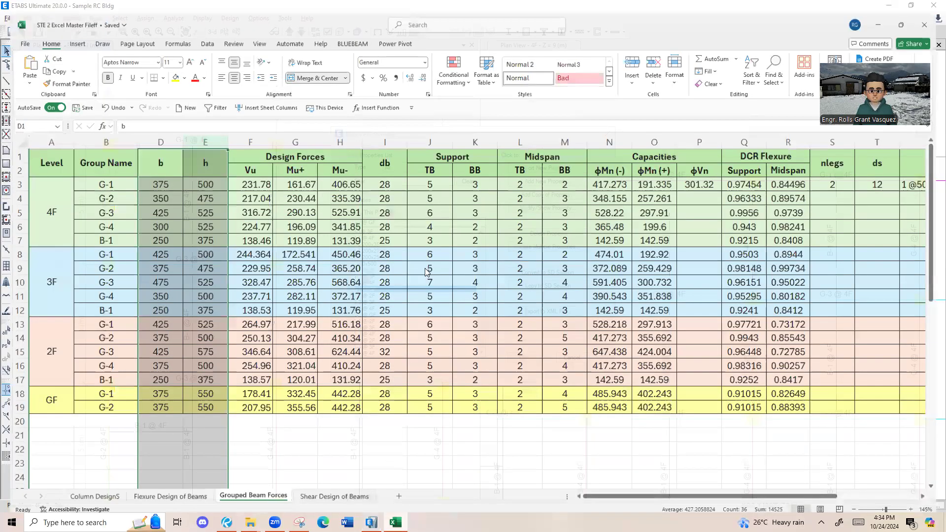
key(alt+Tab)
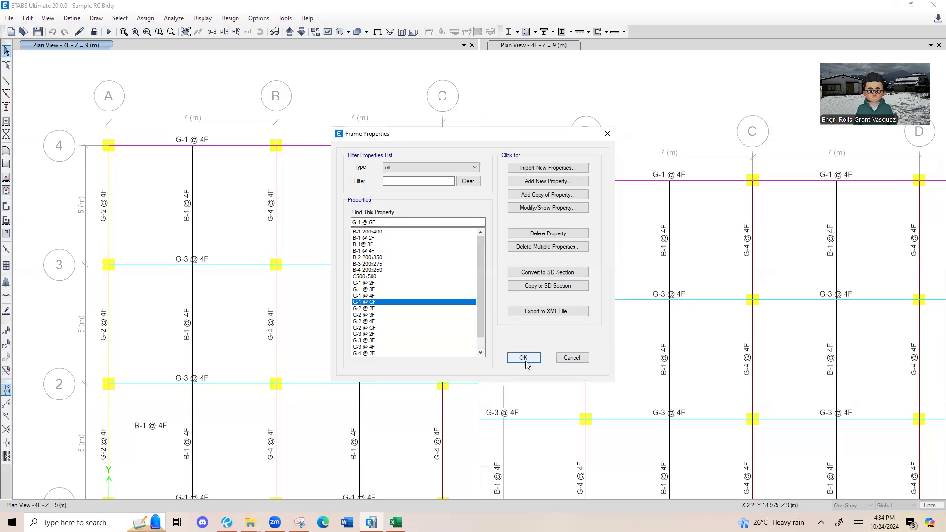
Accept the defined frame properties and close the second plan view so that only one 4F plan remains.
click(524, 358)
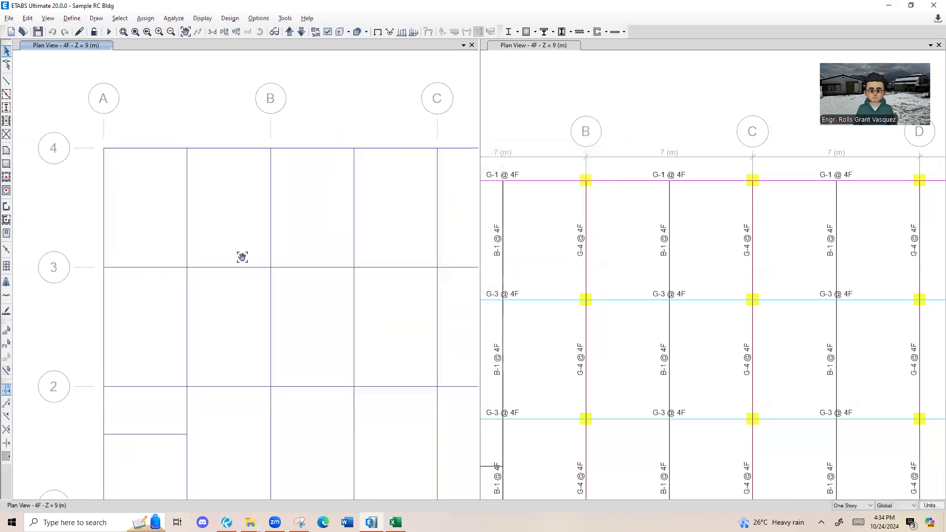
click(932, 47)
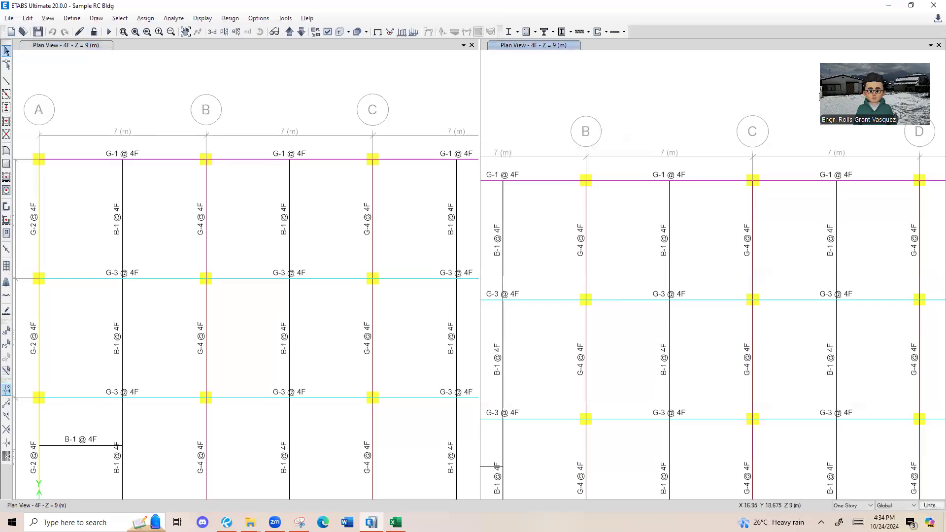
click(939, 45)
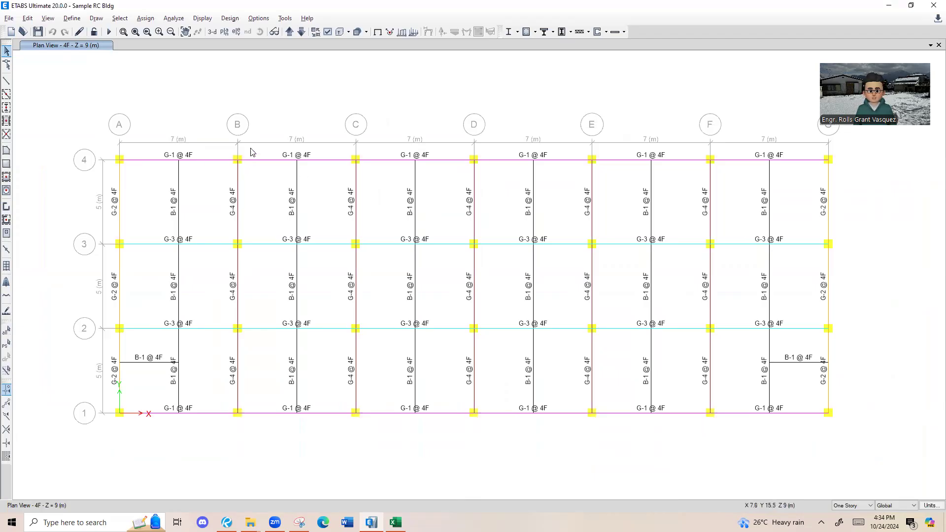
key(ctrl+g)
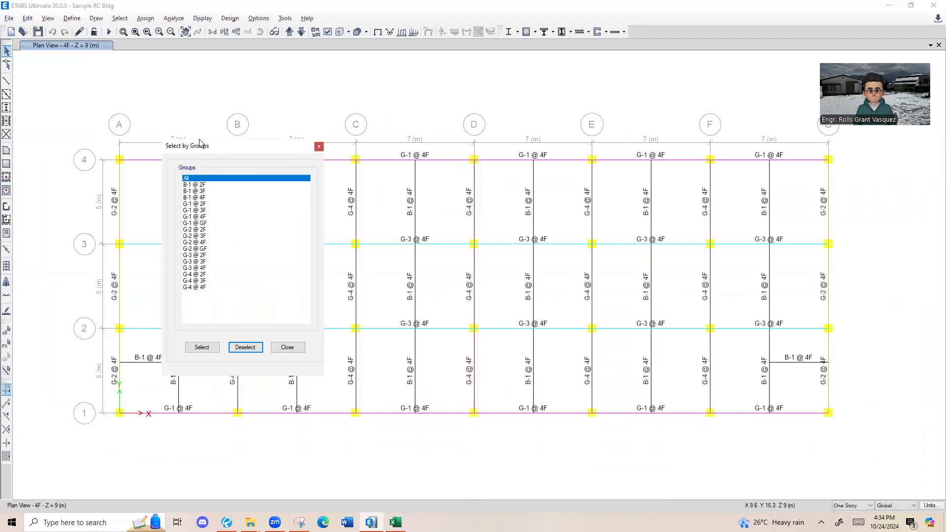
drag(204, 153, 322, 116)
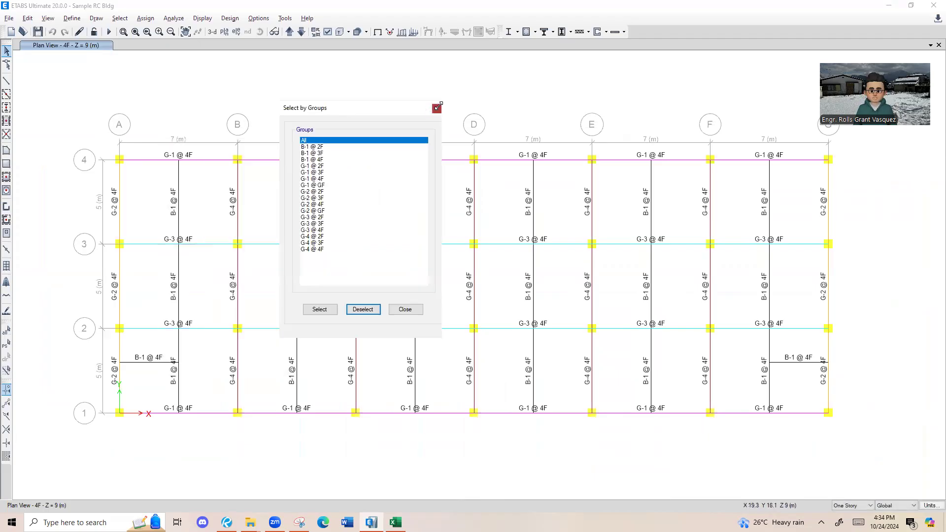
click(437, 109)
Select all beams in the group G-1 @ 4F, moving the group selection dialog aside on the plan.
click(119, 18)
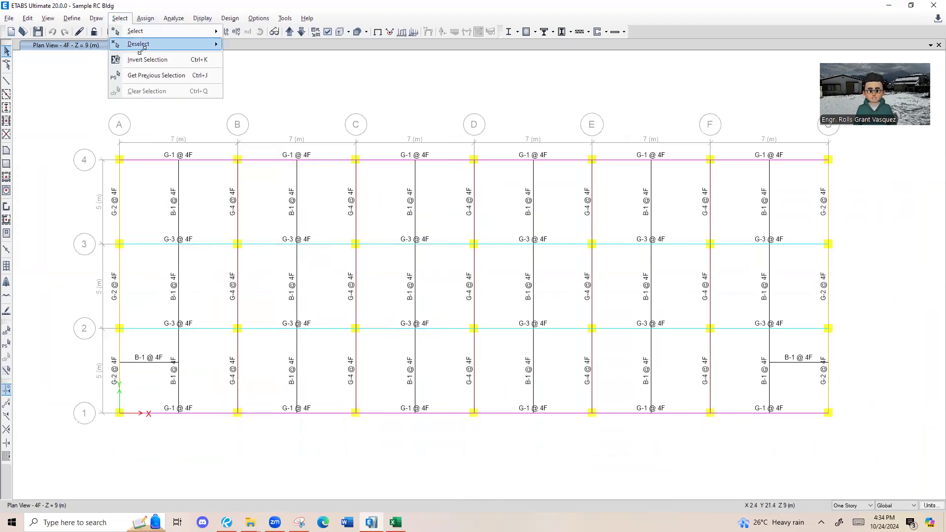
mouse_move(173, 31)
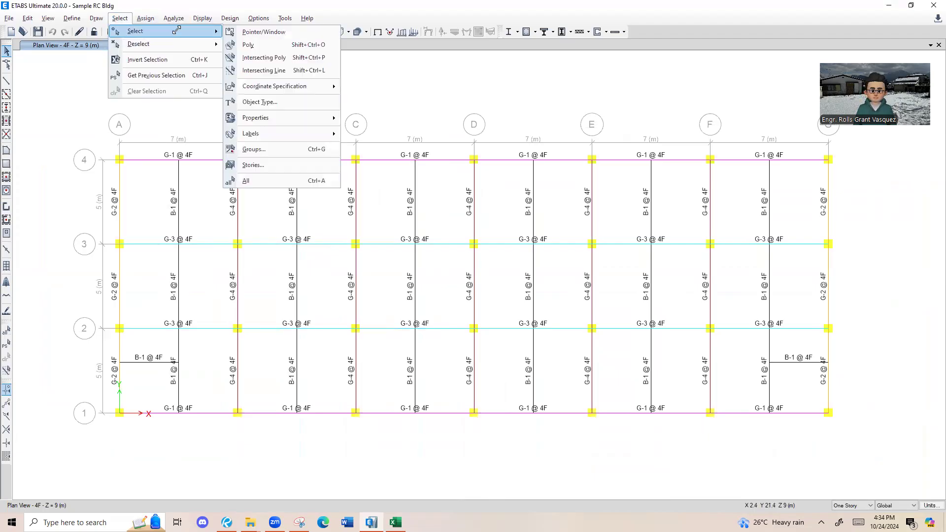
click(297, 149)
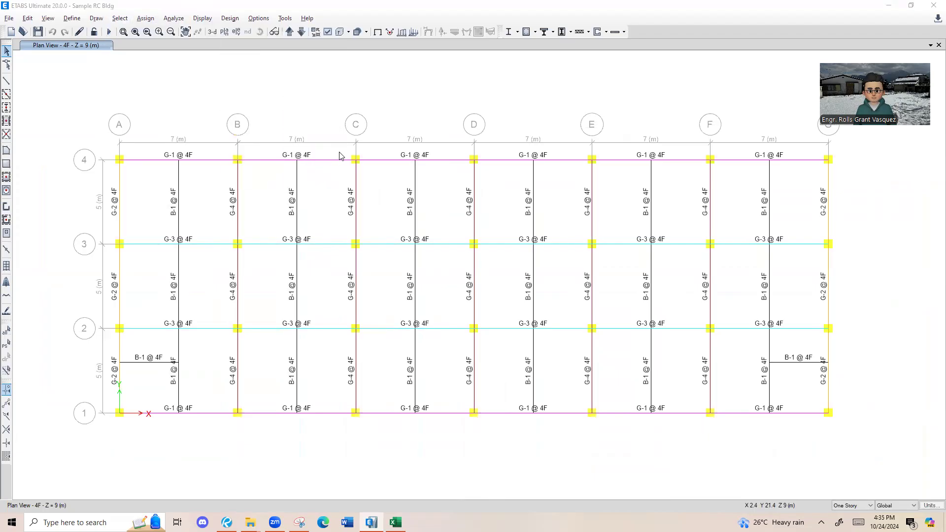
drag(355, 111, 548, 98)
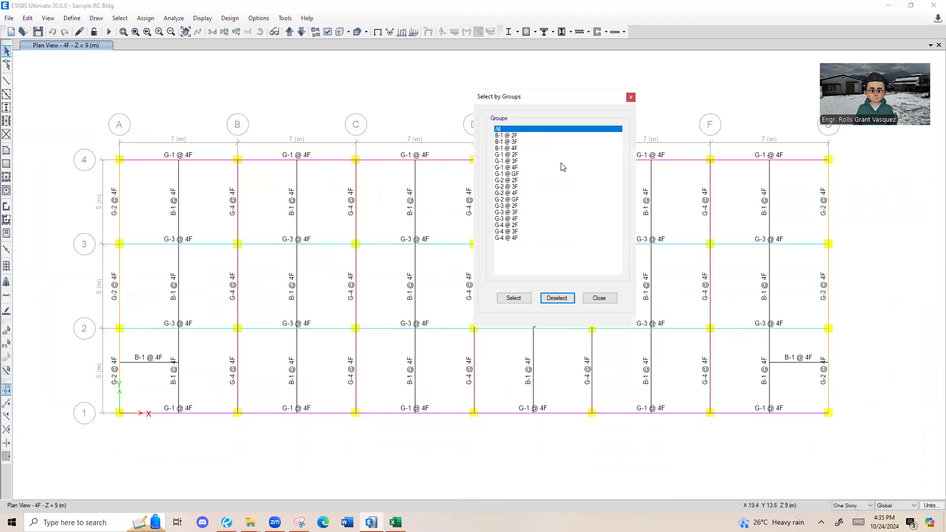
click(515, 168)
click(514, 298)
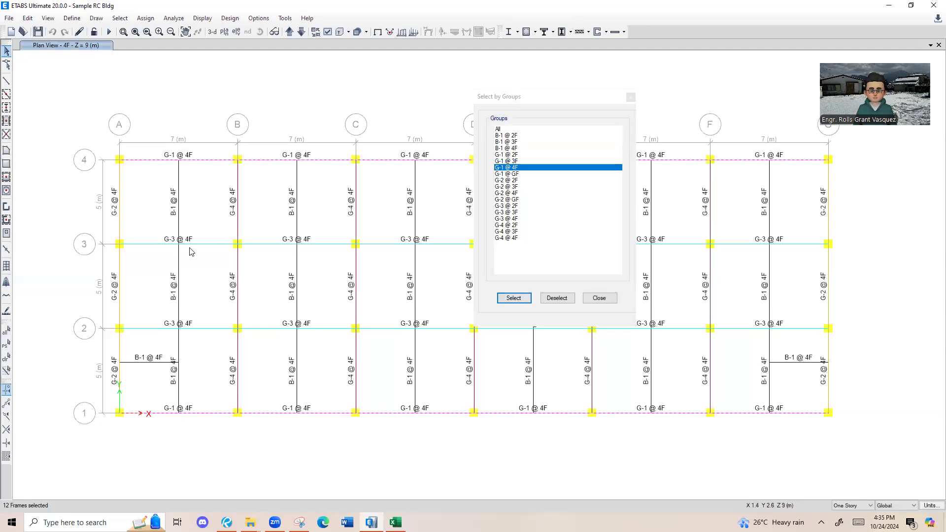
Assign the frame section G-1 @ 4F to the selected beams and close the assignment and group selection dialogs.
click(146, 19)
mouse_move(170, 45)
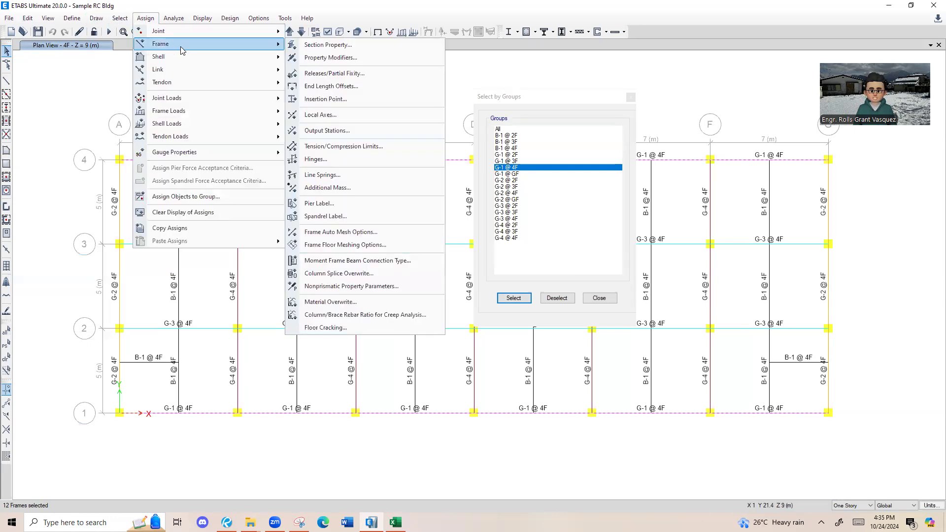
click(372, 47)
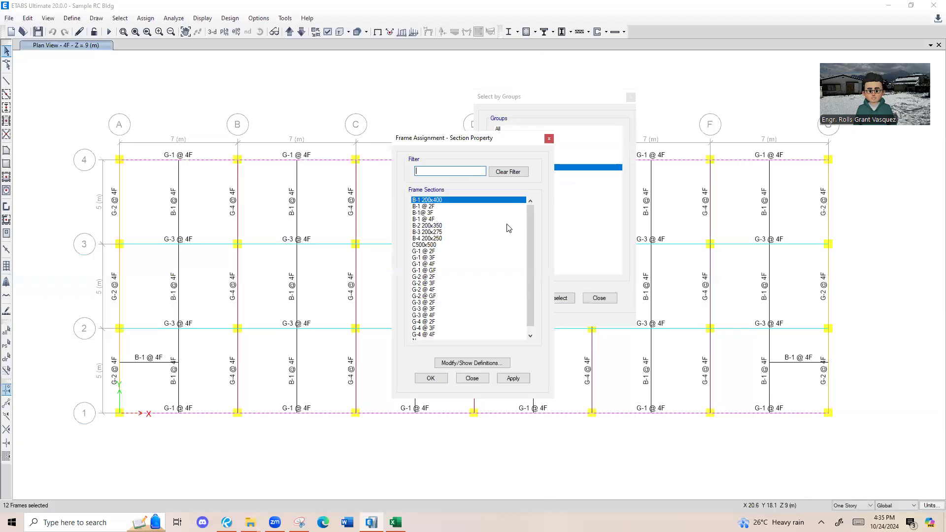
click(424, 264)
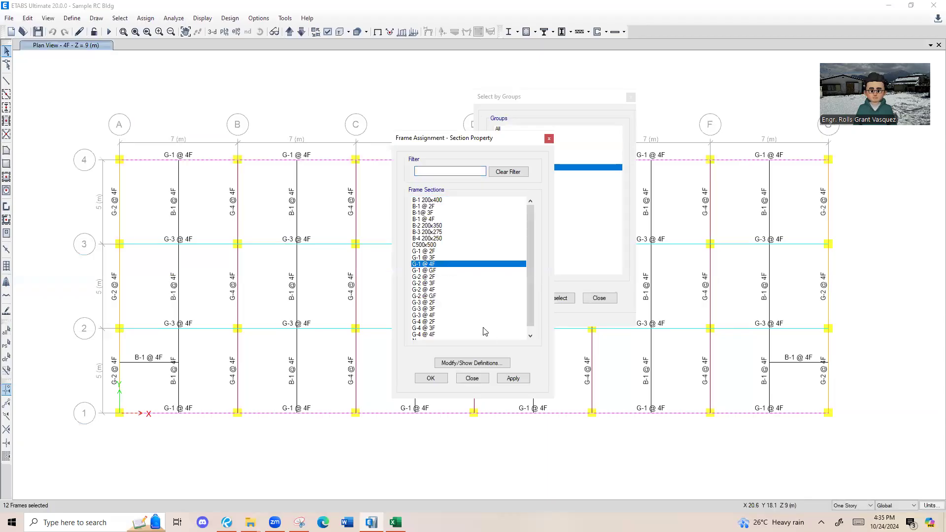
click(526, 385)
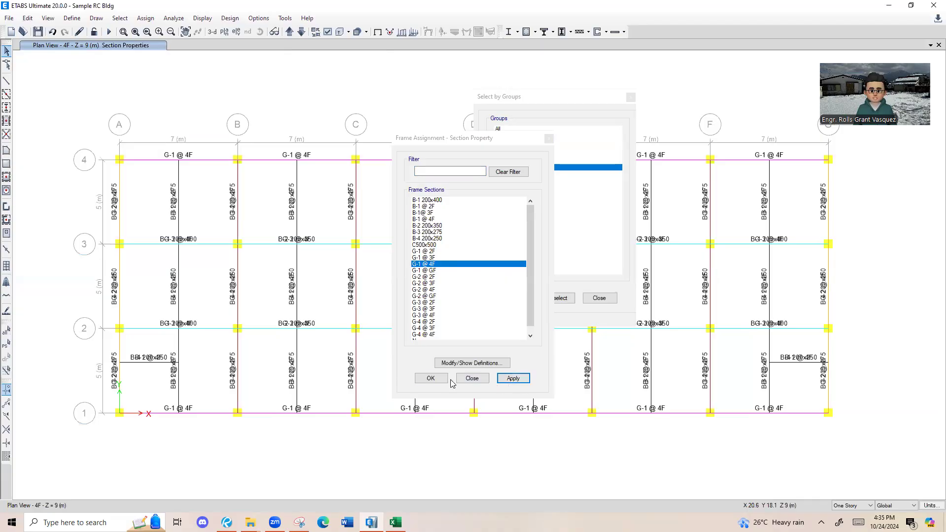
click(466, 378)
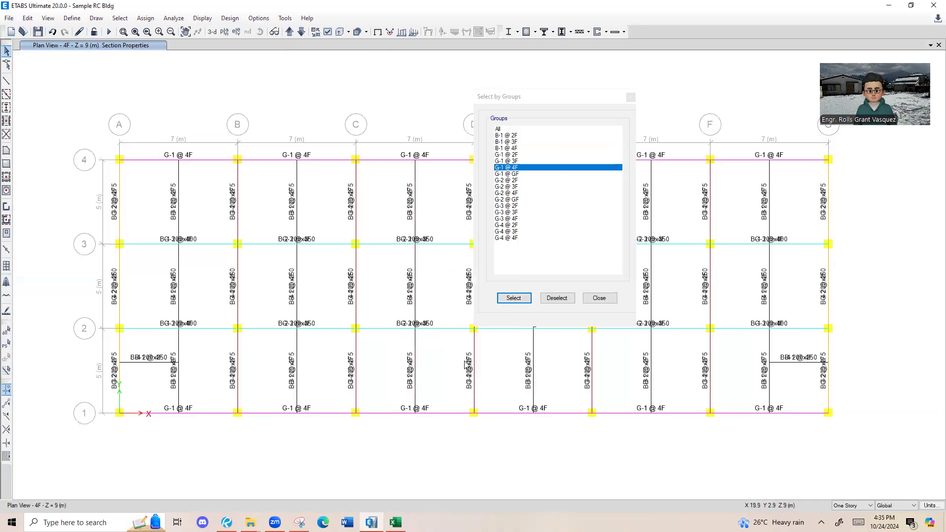
click(599, 298)
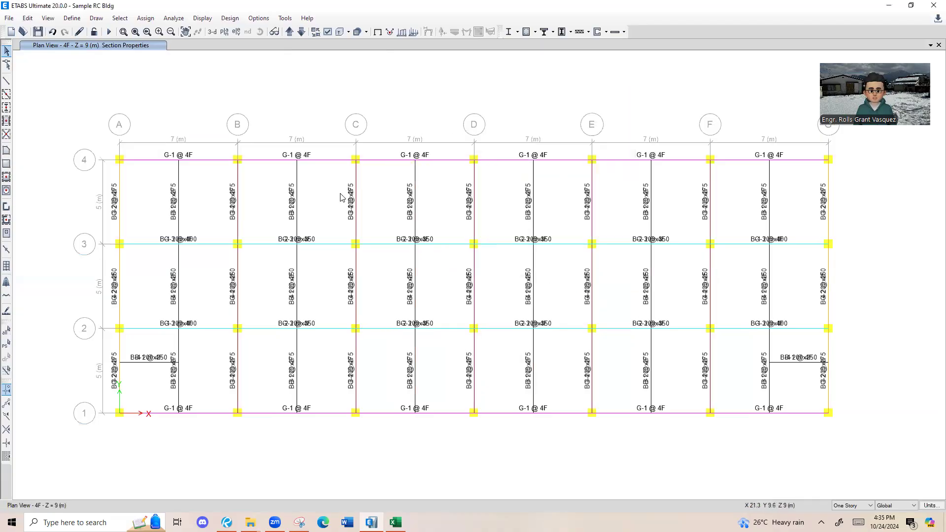
Set the 4F plan view to colour objects by Section Properties and display the frame Sections assignments.
click(378, 35)
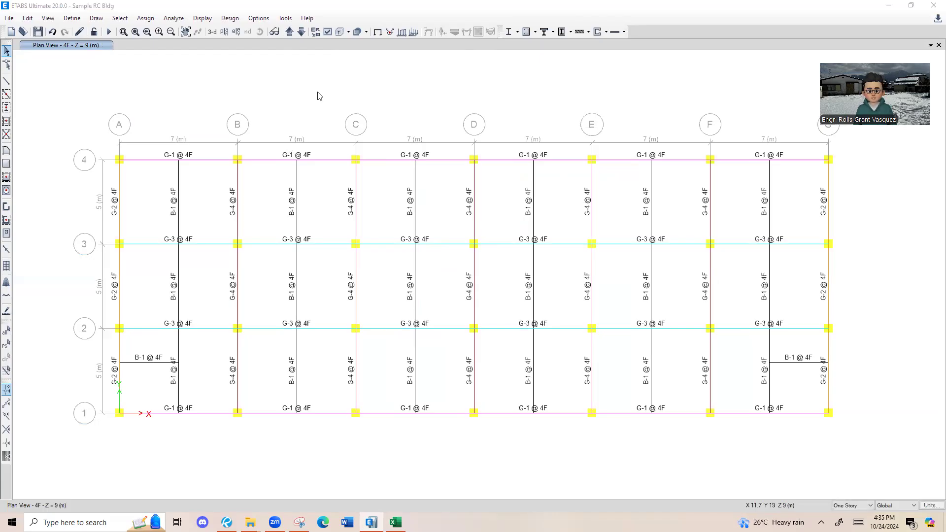
key(ctrl+w)
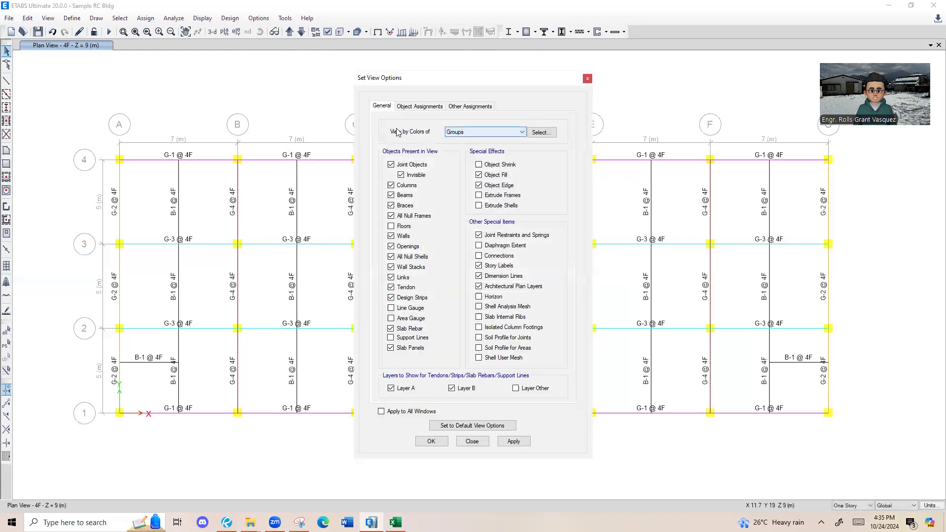
click(494, 132)
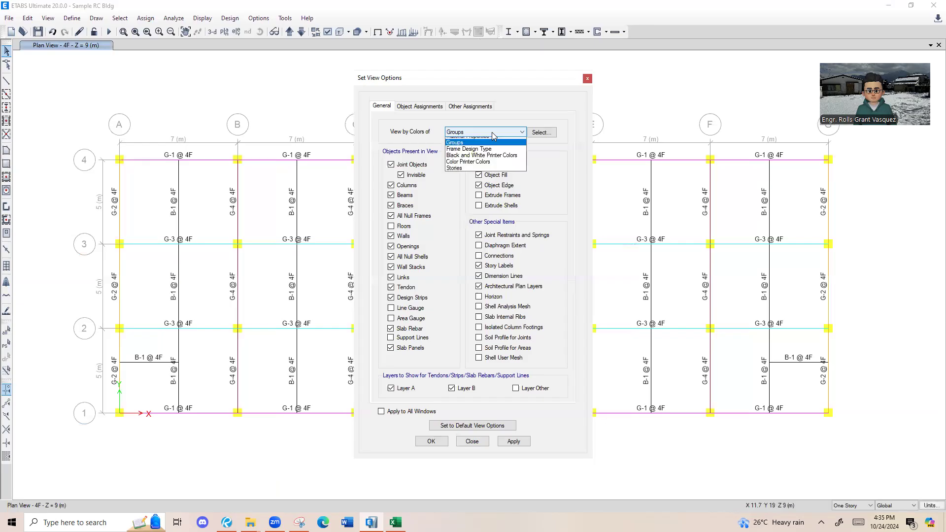
click(494, 147)
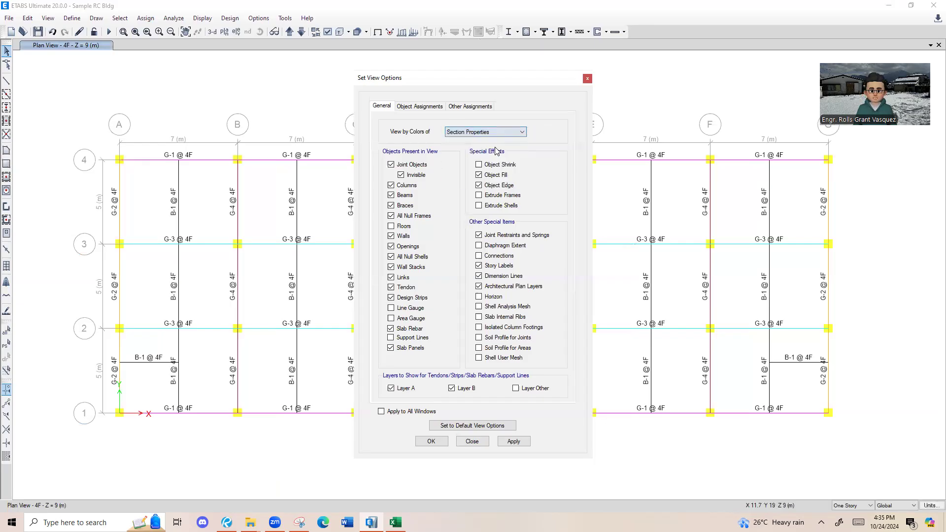
click(513, 440)
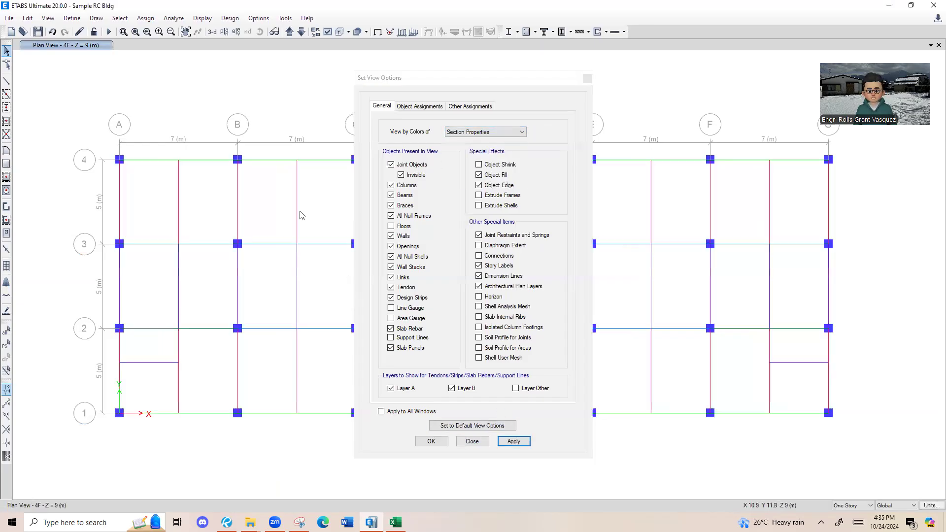
click(438, 109)
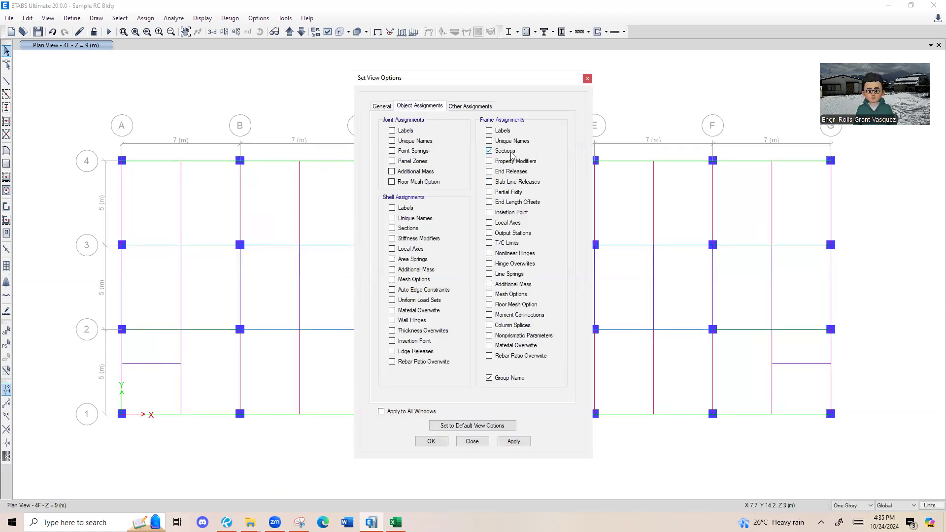
click(514, 442)
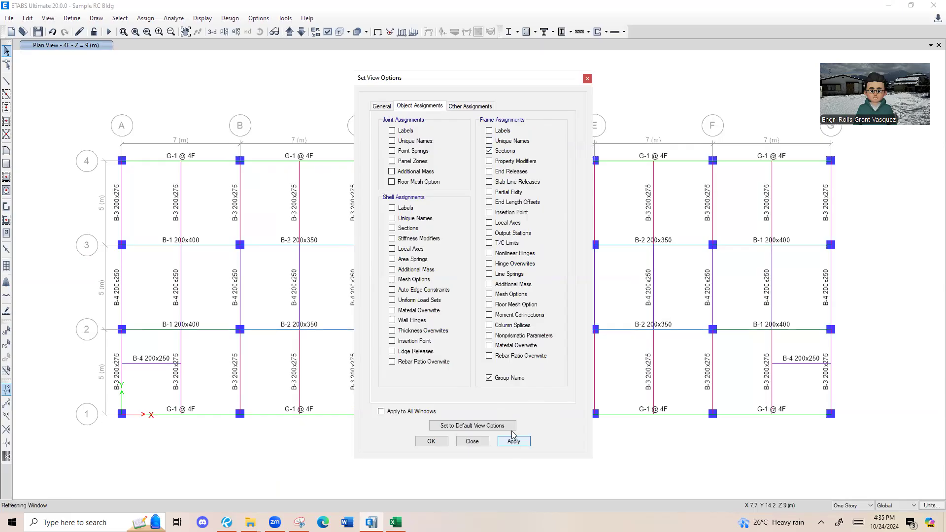
key(Escape)
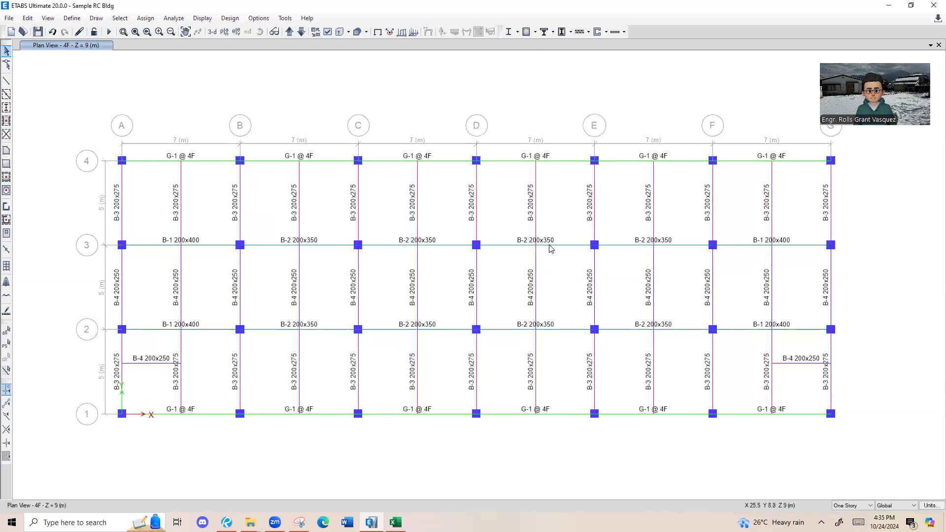
Inspect the information of the 4F beam on grid 4 between A and B, checking its assigned section property.
right_click(170, 162)
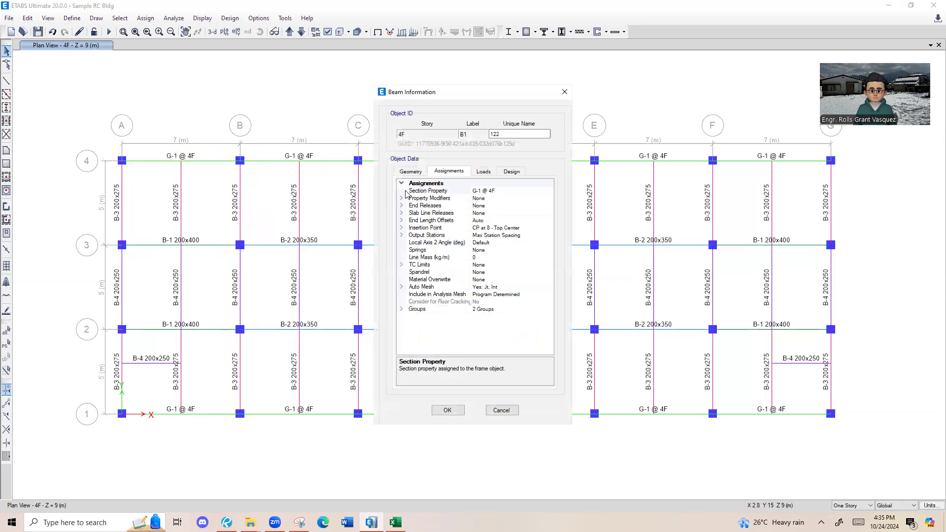
click(495, 190)
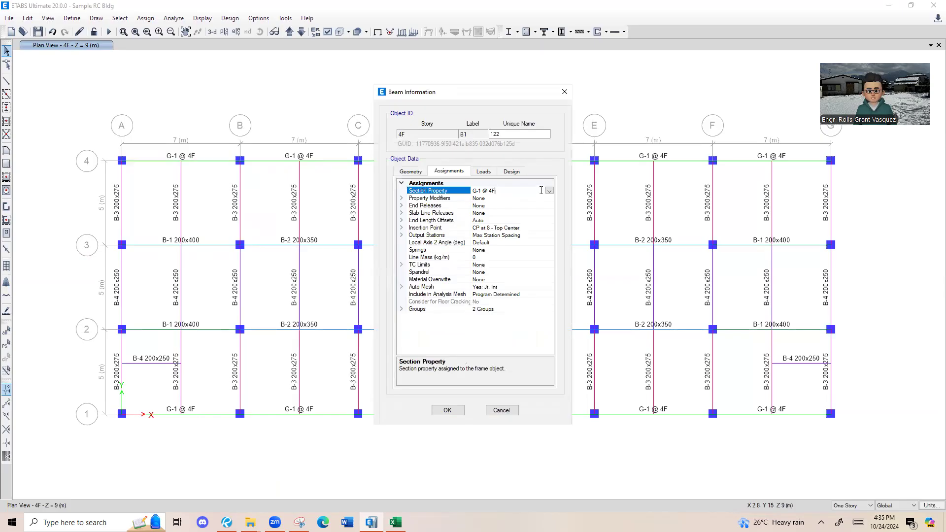
click(550, 191)
click(550, 191)
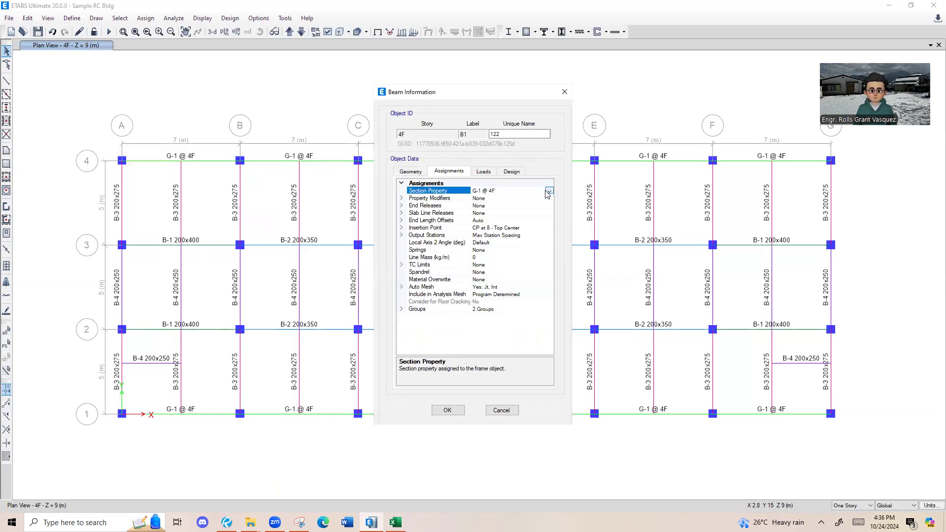
click(404, 184)
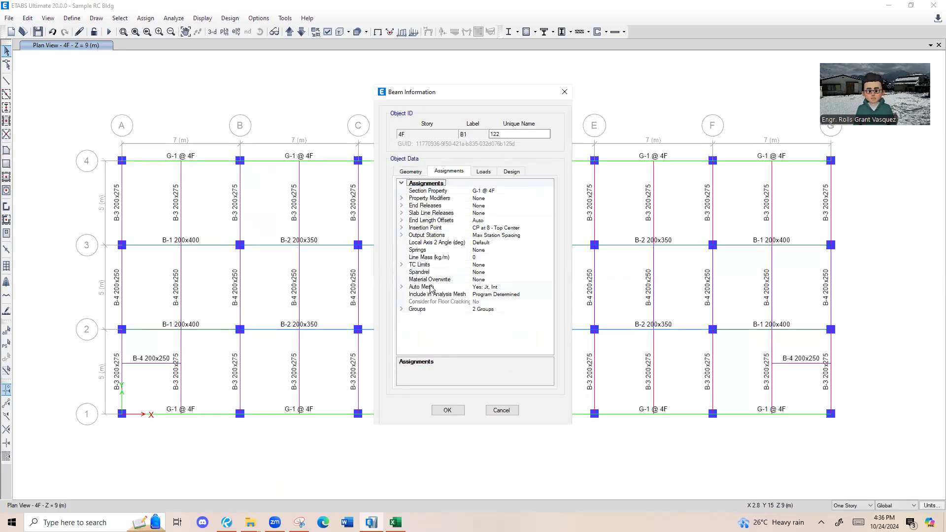
click(411, 172)
click(448, 171)
click(483, 171)
click(449, 171)
click(417, 193)
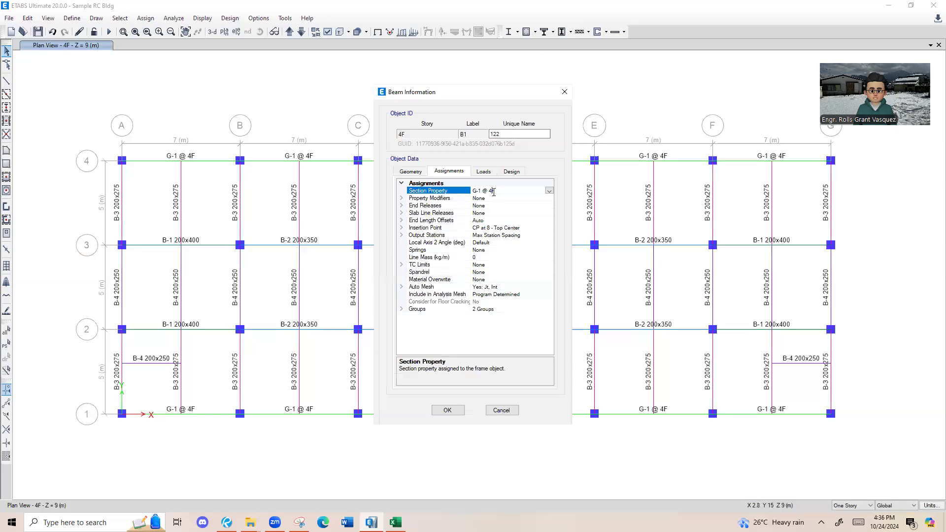
click(564, 92)
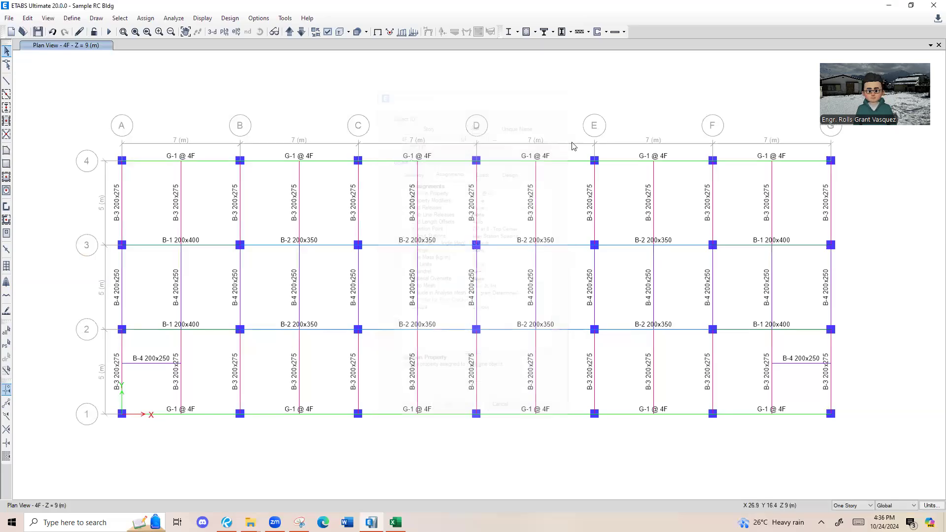
Open the definition of the G-1 @ 4F frame section and check its depth and width.
click(72, 18)
mouse_move(74, 24)
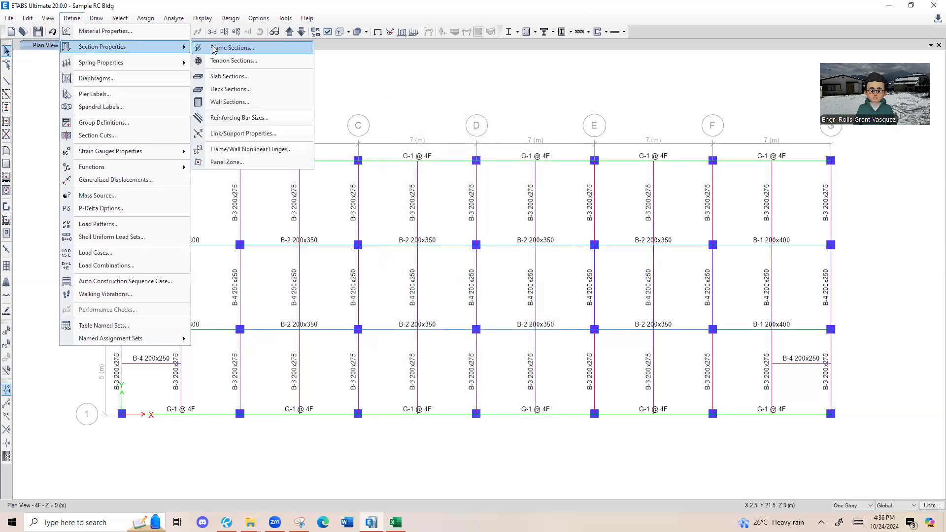
click(217, 47)
drag(392, 287, 392, 295)
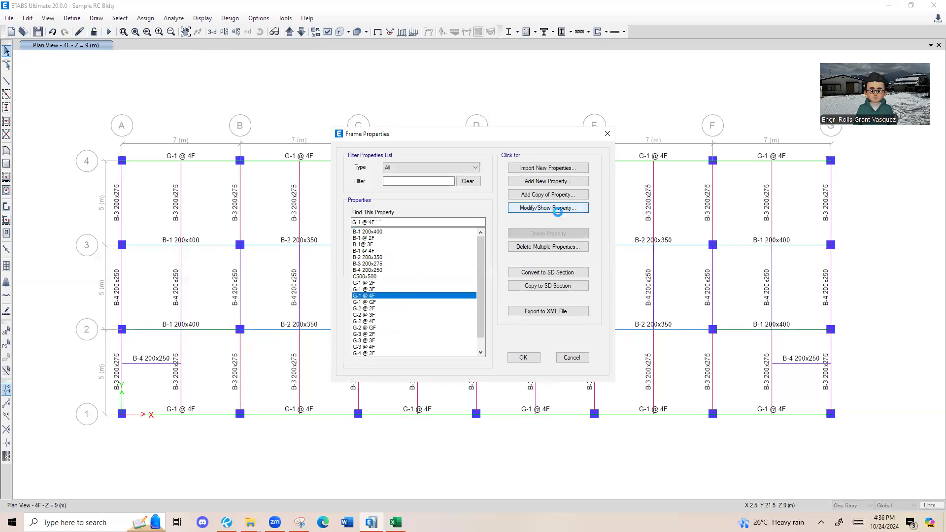
click(478, 278)
key(Tab)
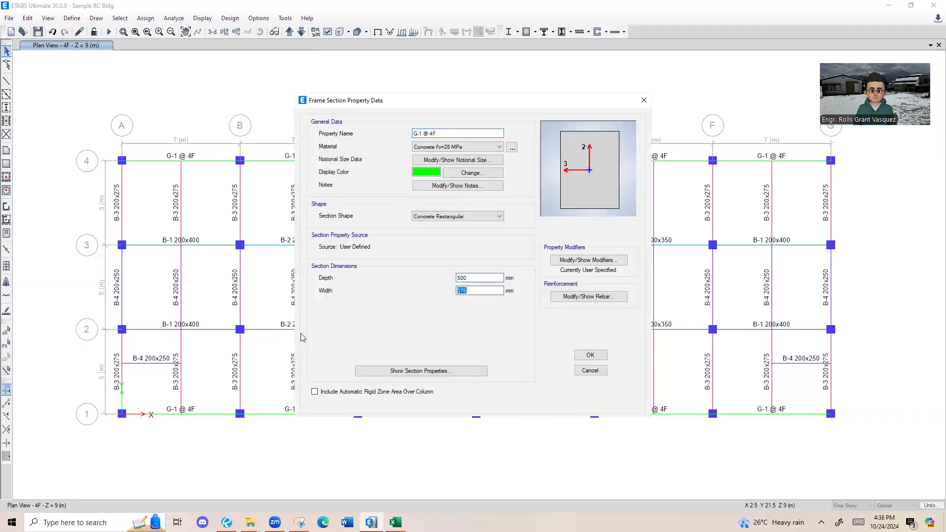
Switch to Excel to compare the dimensions in the 4F G-1 row, return to ETABS, and close the section definition dialogs.
click(396, 522)
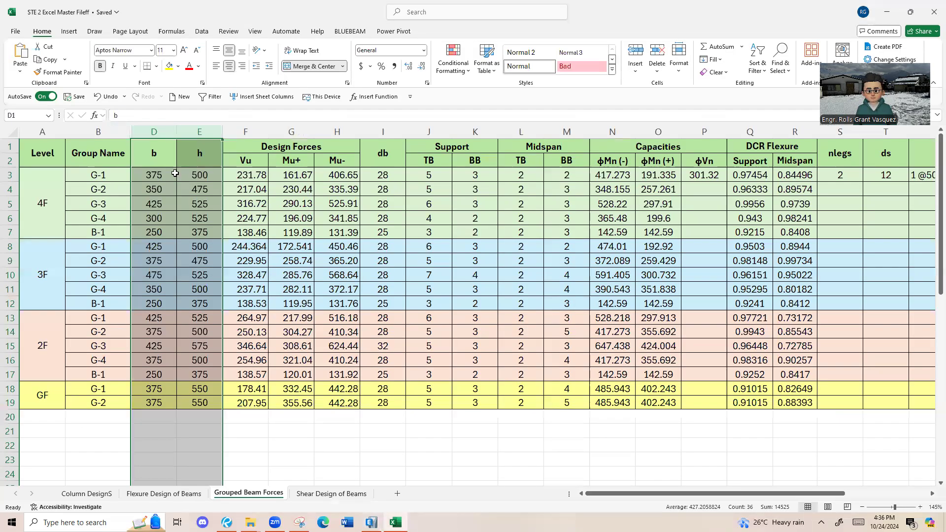
click(12, 175)
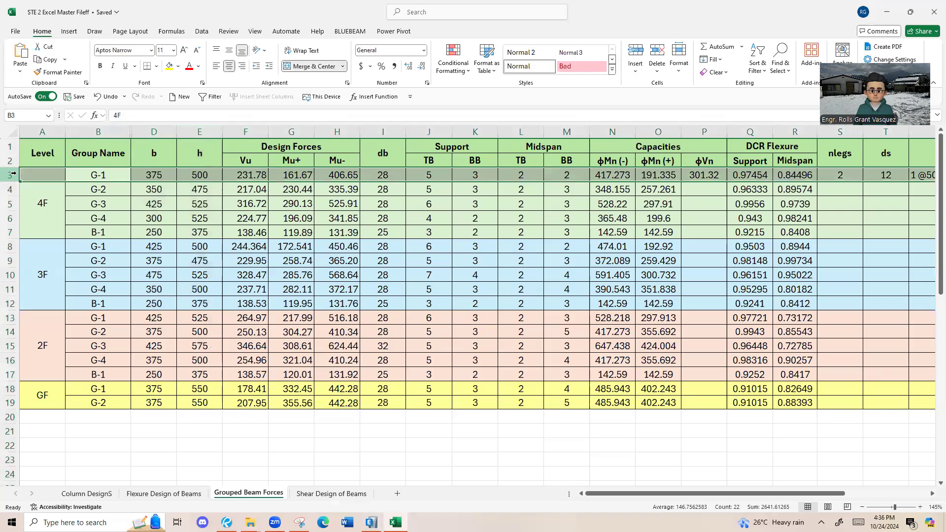
click(886, 11)
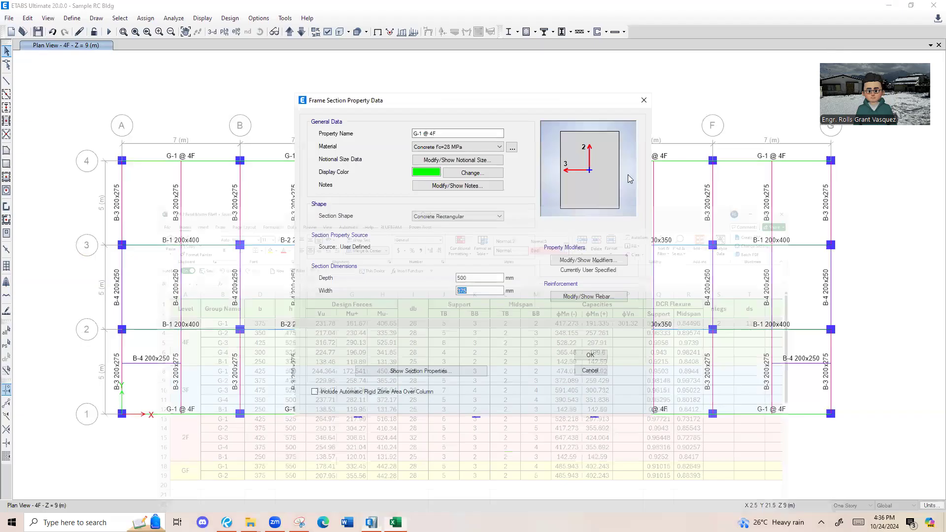
click(643, 100)
click(607, 132)
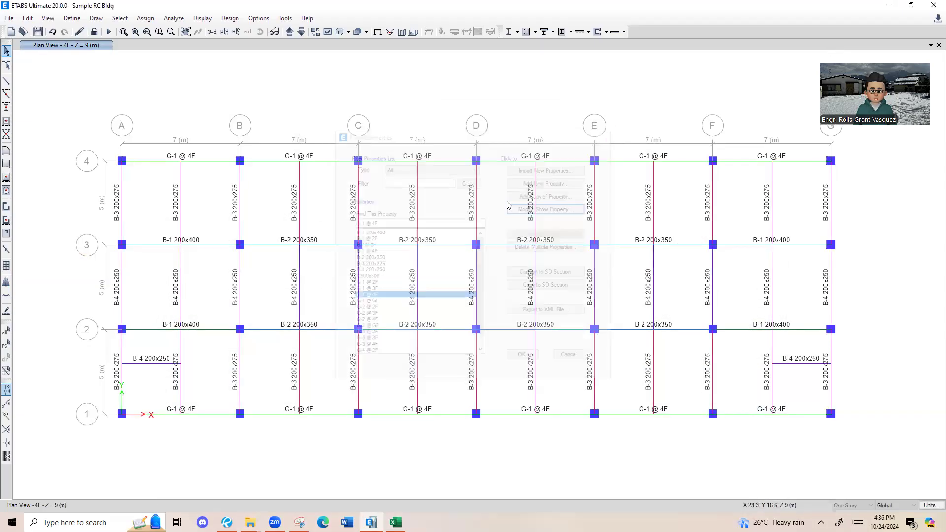
Select the beams in the G-2 @ 4F group and assign them the G-2 @ 4F frame section property.
click(202, 245)
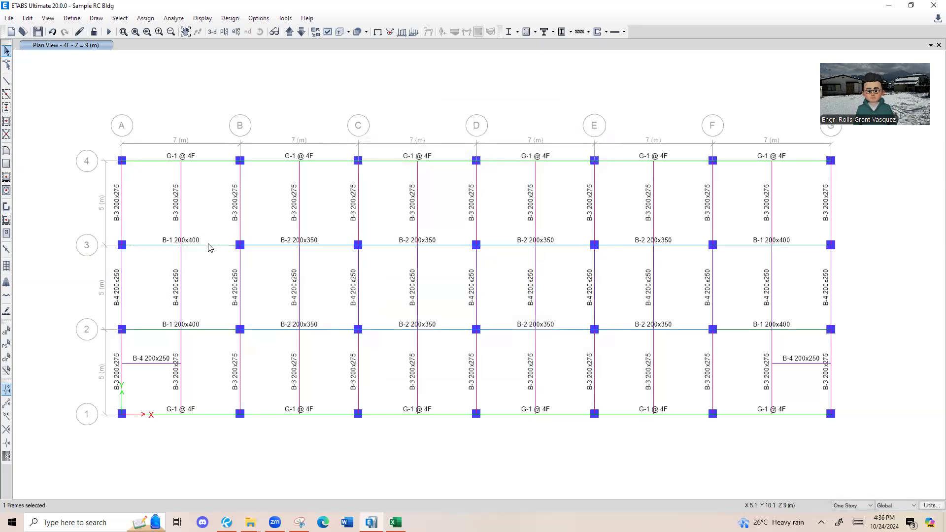
click(137, 244)
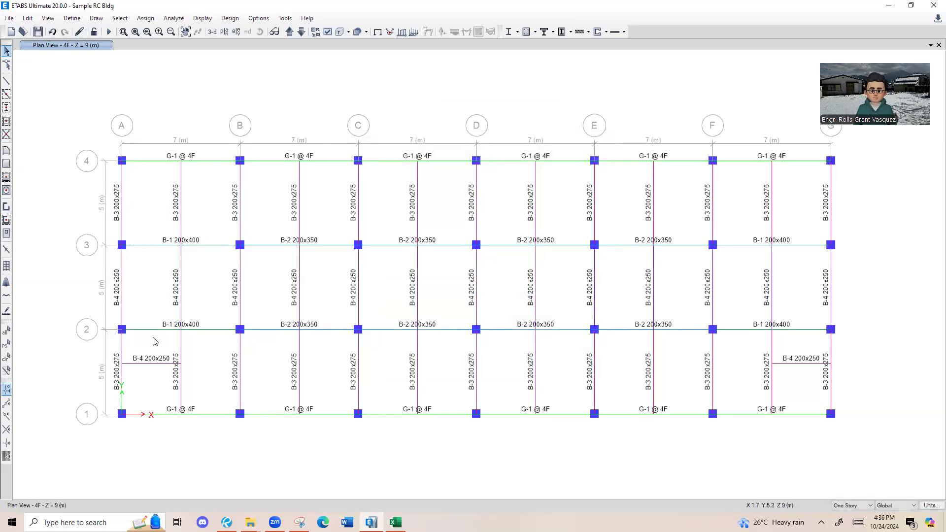
key(ctrl+g)
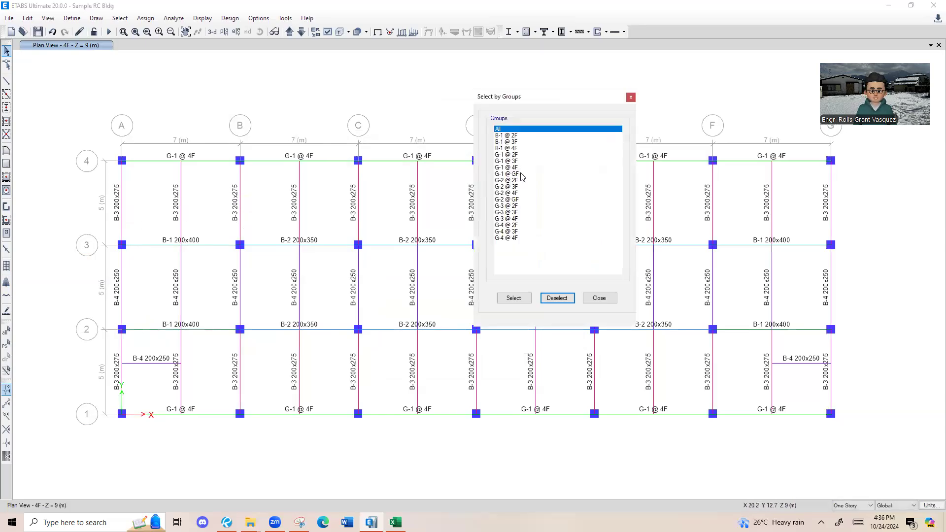
click(524, 193)
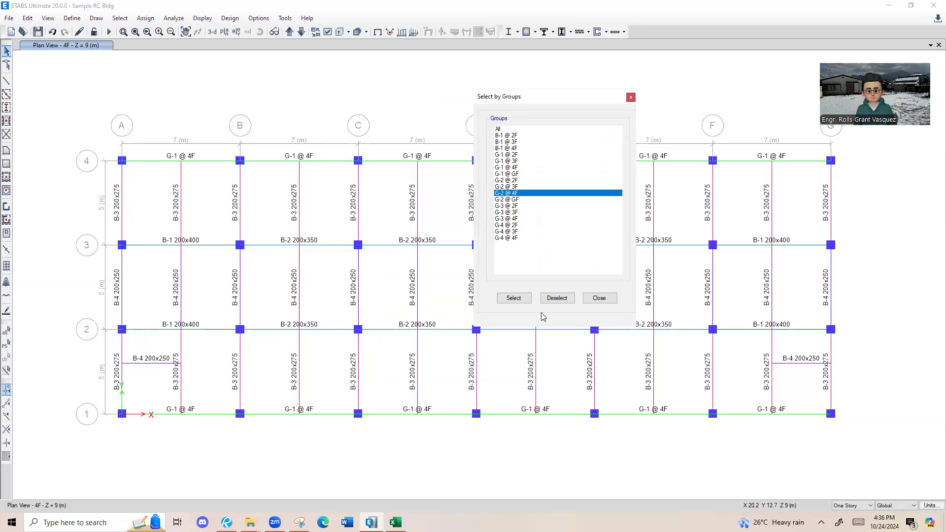
click(511, 300)
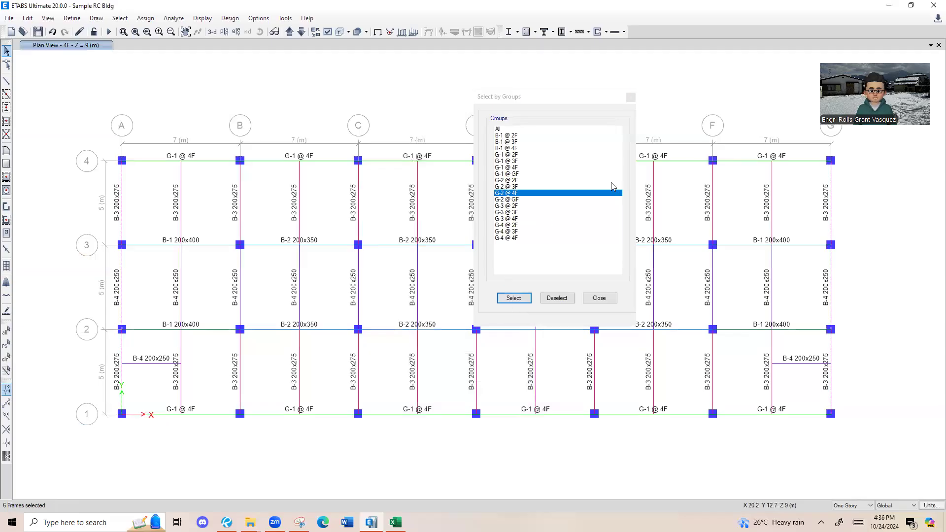
click(631, 97)
click(145, 19)
mouse_move(157, 48)
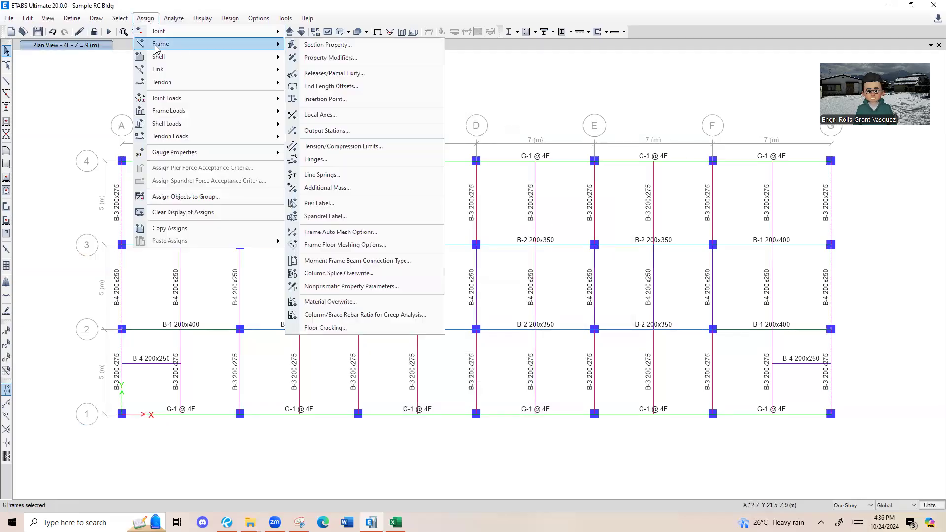
click(327, 44)
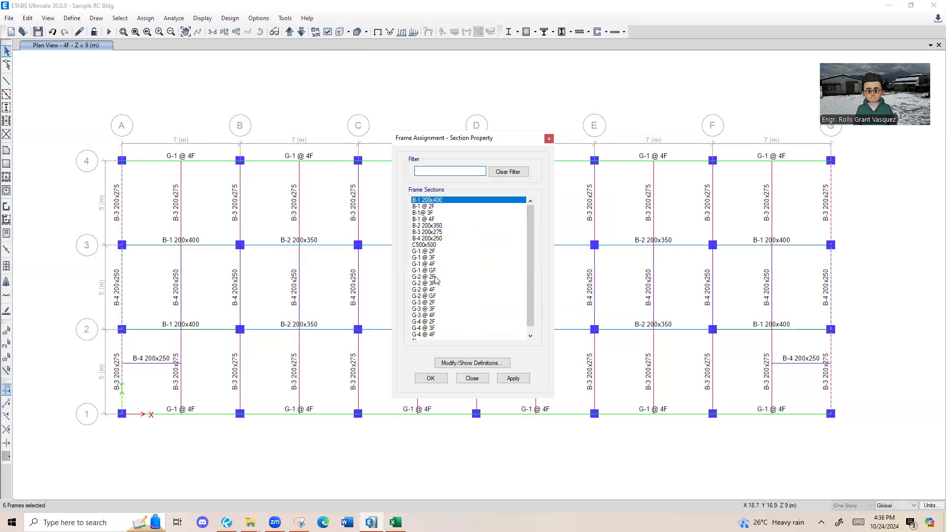
click(425, 290)
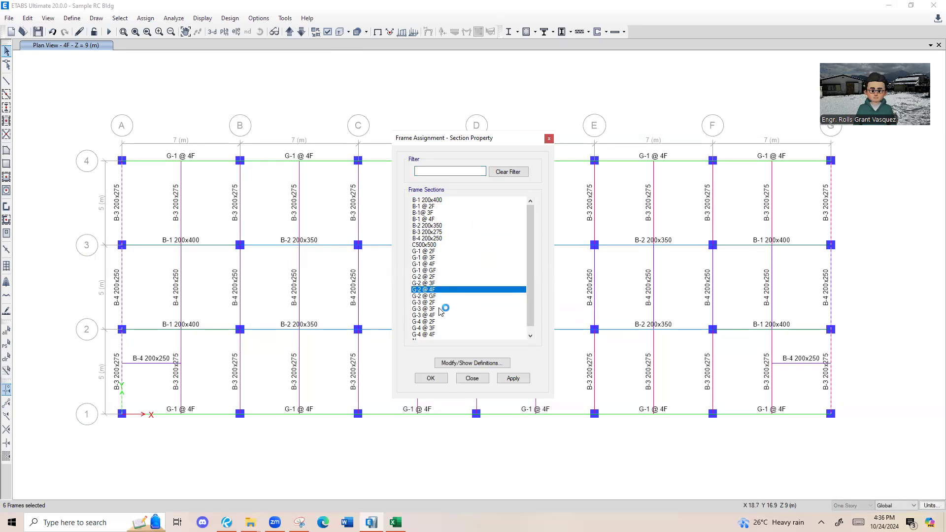
click(427, 378)
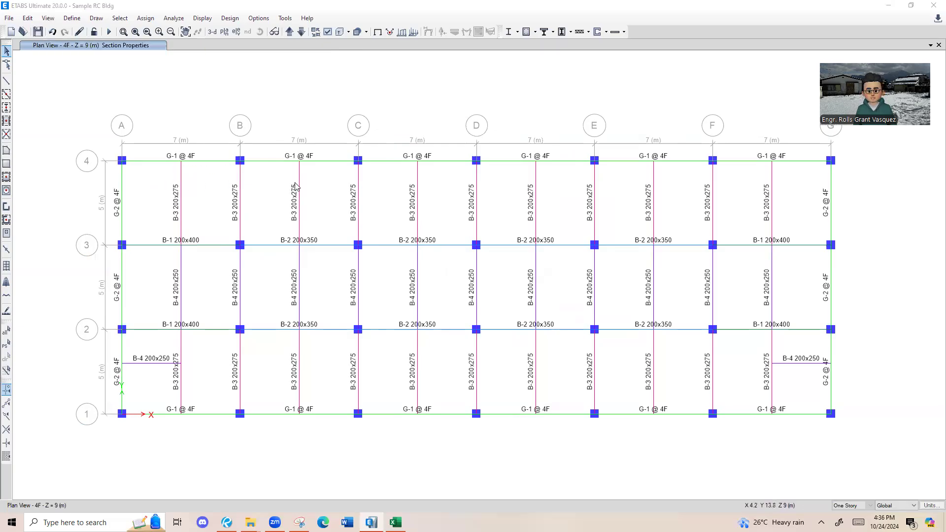
Select the beams in the G-3 @ 4F group and assign them the G-3 @ 4F frame section property.
click(521, 194)
click(522, 206)
click(524, 212)
click(513, 219)
click(512, 298)
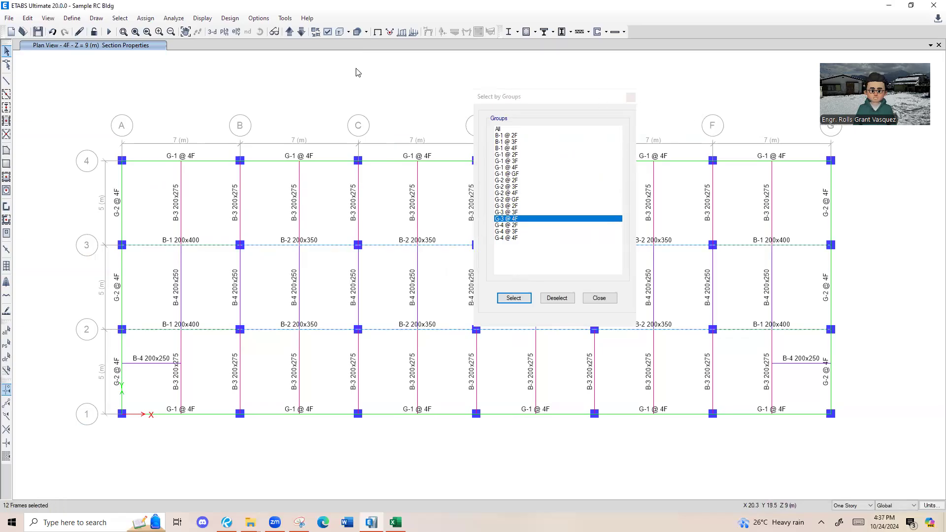
click(146, 18)
mouse_move(157, 45)
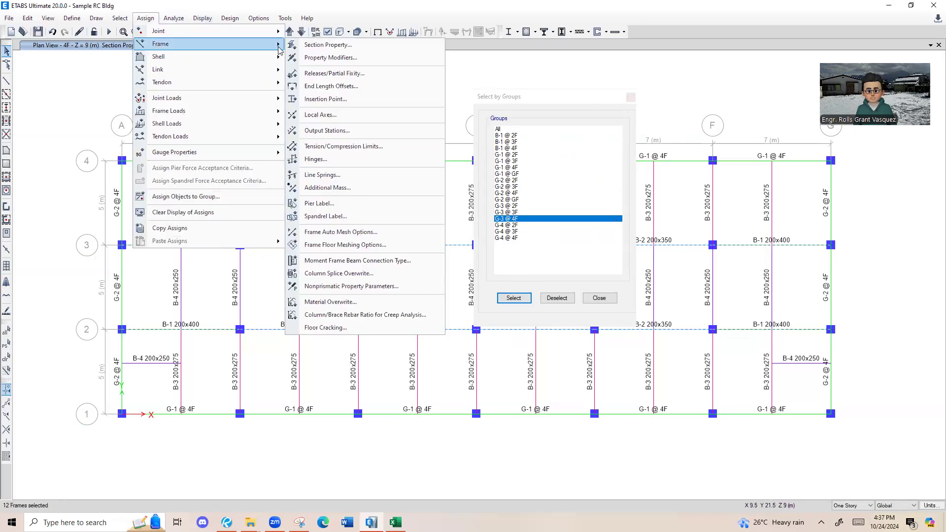
click(316, 45)
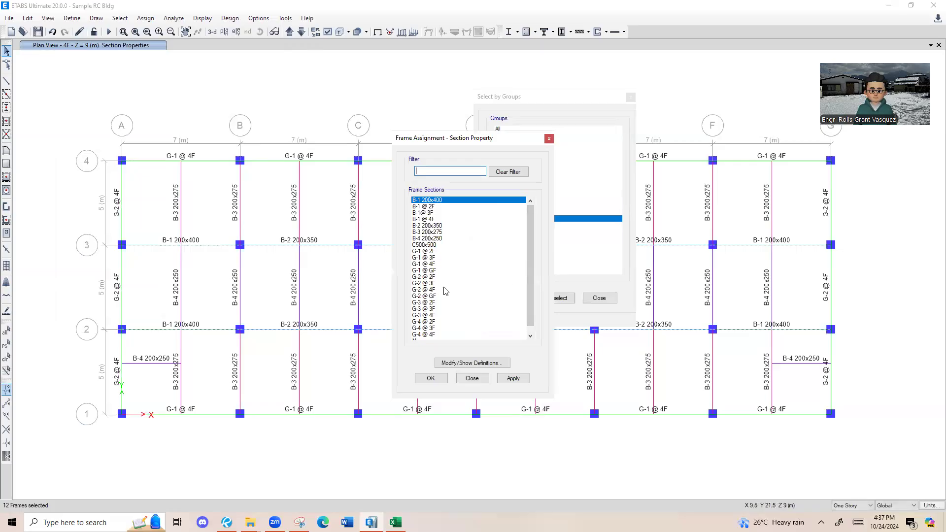
click(436, 308)
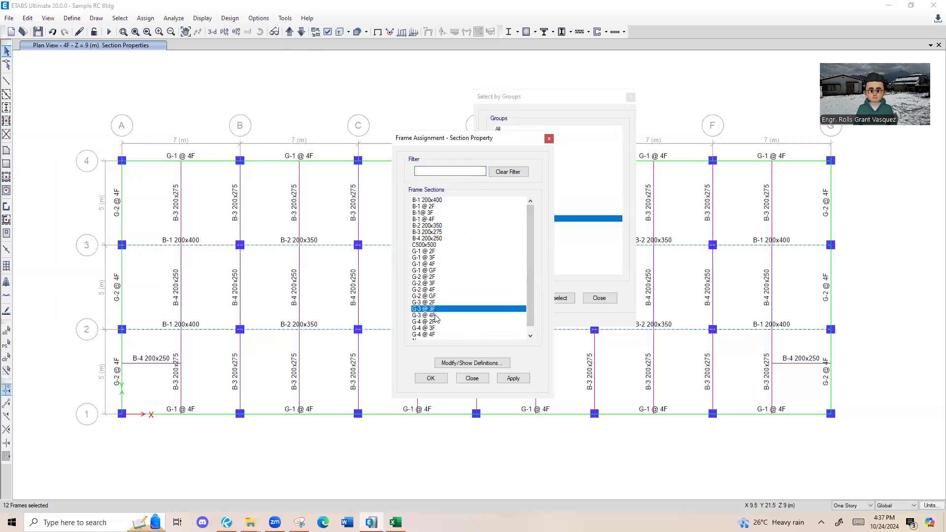
click(512, 378)
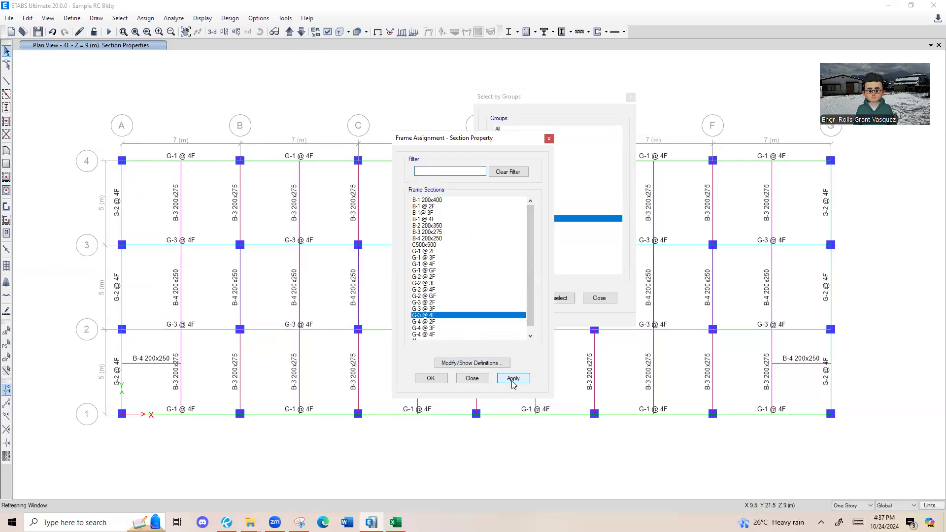
Select the beams in the G-4 @ 4F group and assign them the G-4 @ 4F frame section property.
click(528, 99)
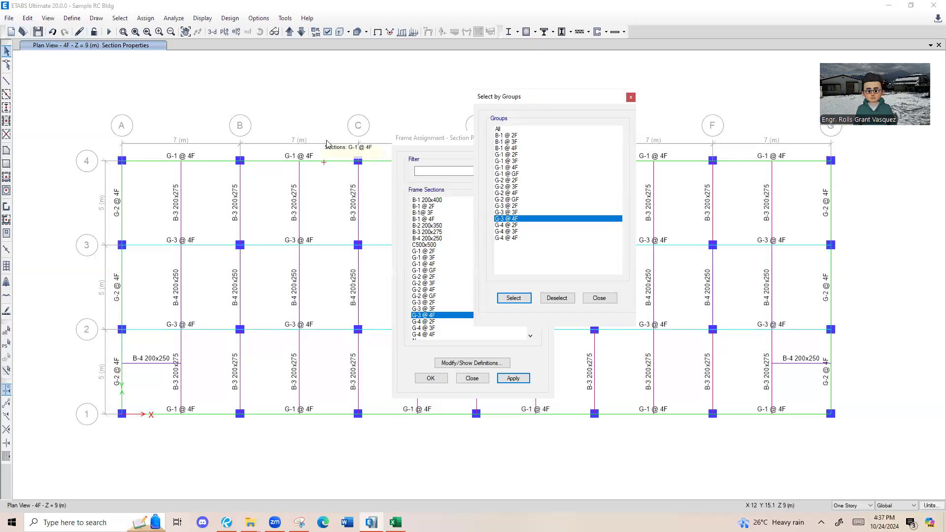
click(530, 226)
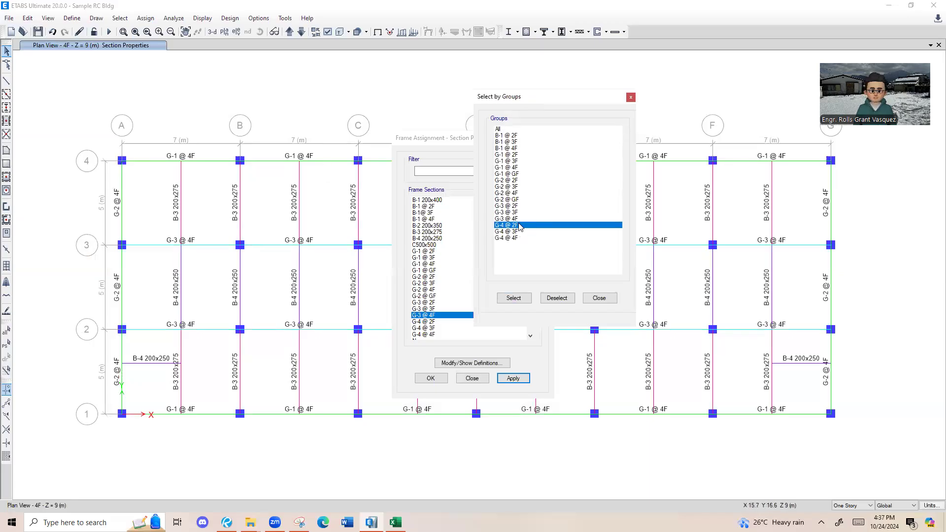
click(522, 220)
click(521, 239)
click(508, 299)
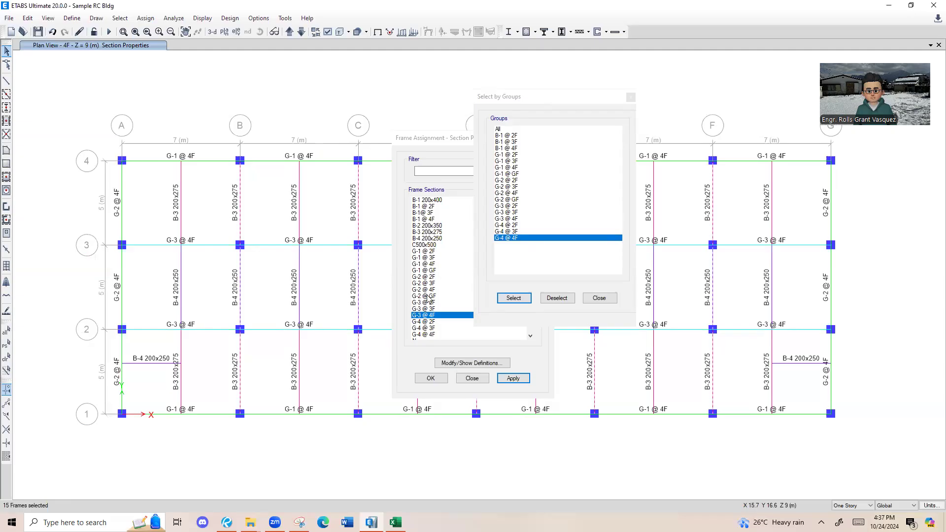
click(440, 336)
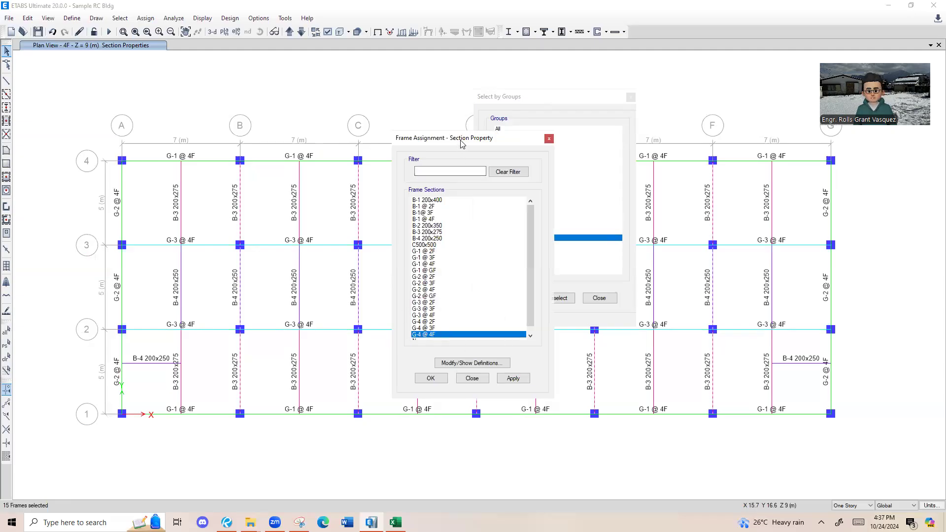
drag(462, 143, 376, 105)
click(429, 341)
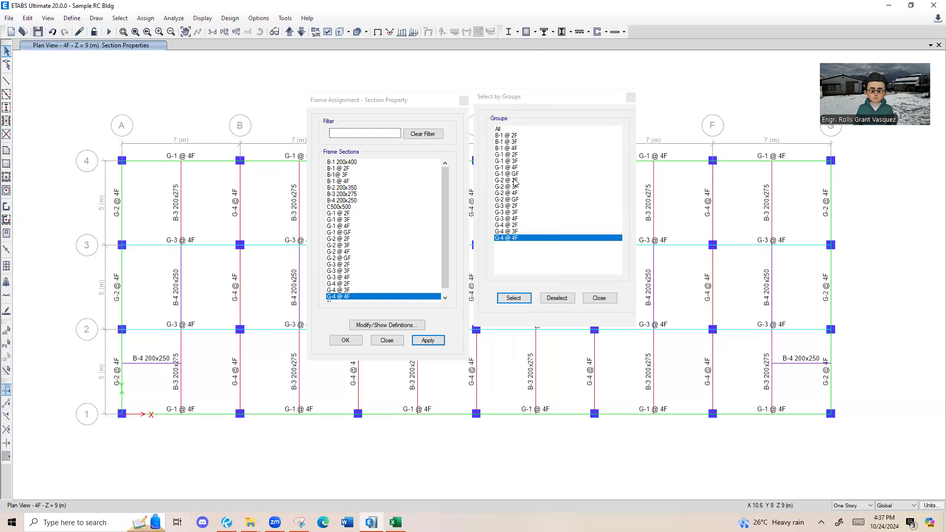
Assign the B-1 @ 4F section property to the beams in the B-1 @ 4F group and close both dialogs.
click(515, 148)
click(517, 302)
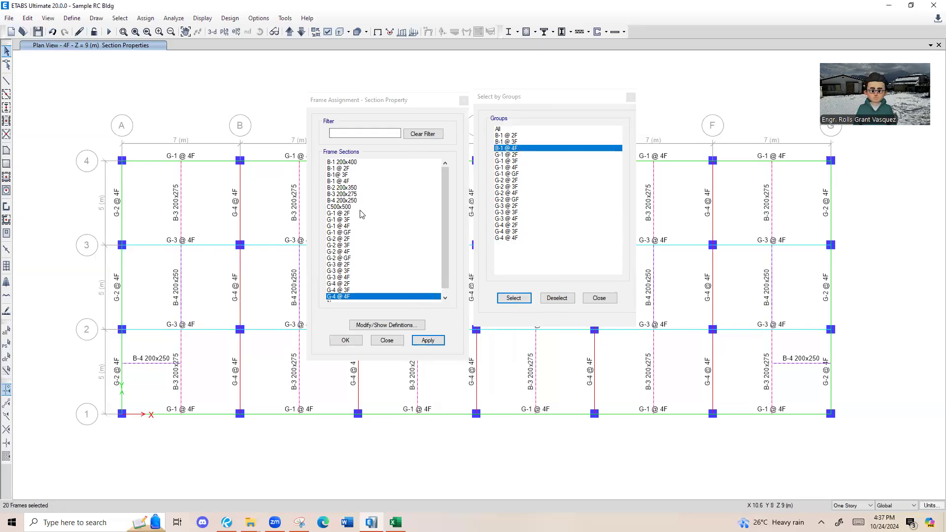
click(363, 182)
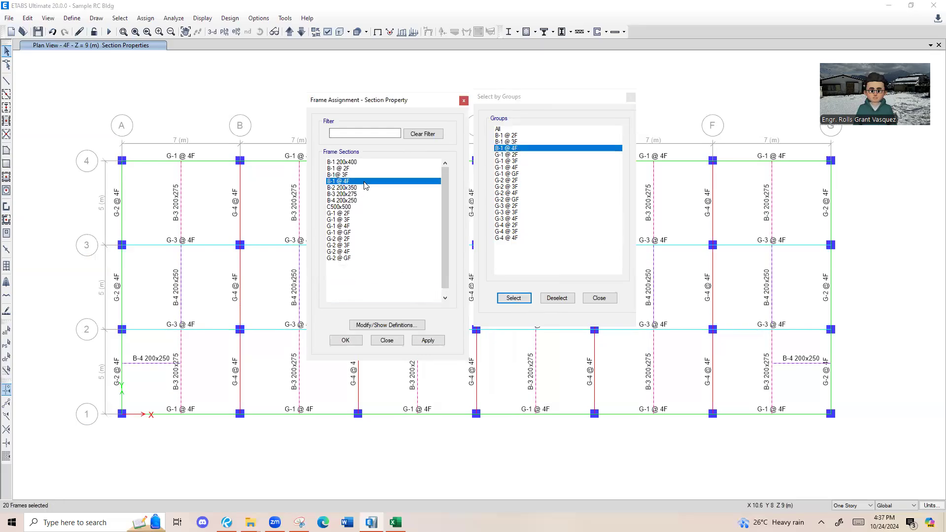
click(438, 345)
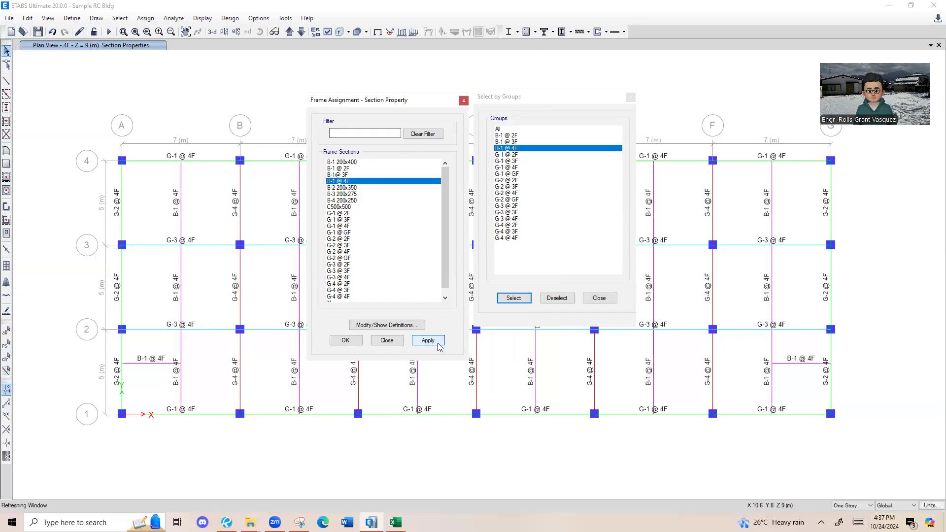
click(463, 102)
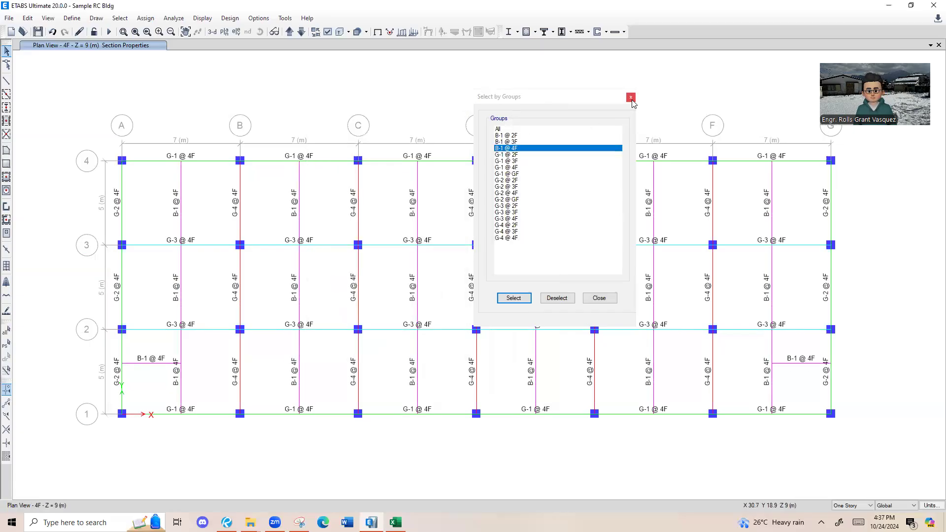
click(631, 98)
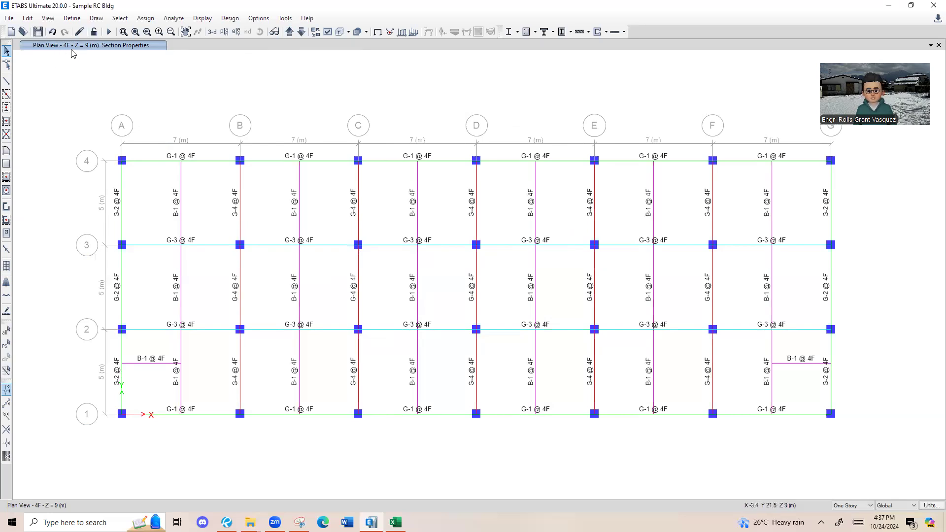
Move down to the 3F plan view and assign the G-1 @ 3F section property to the beams in the G-1 @ 3F group.
click(301, 32)
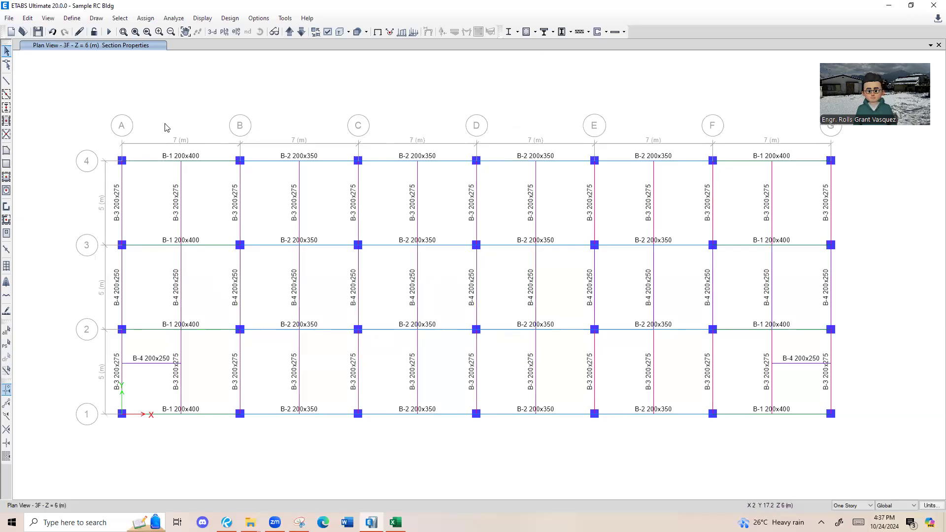
key(ctrl+g)
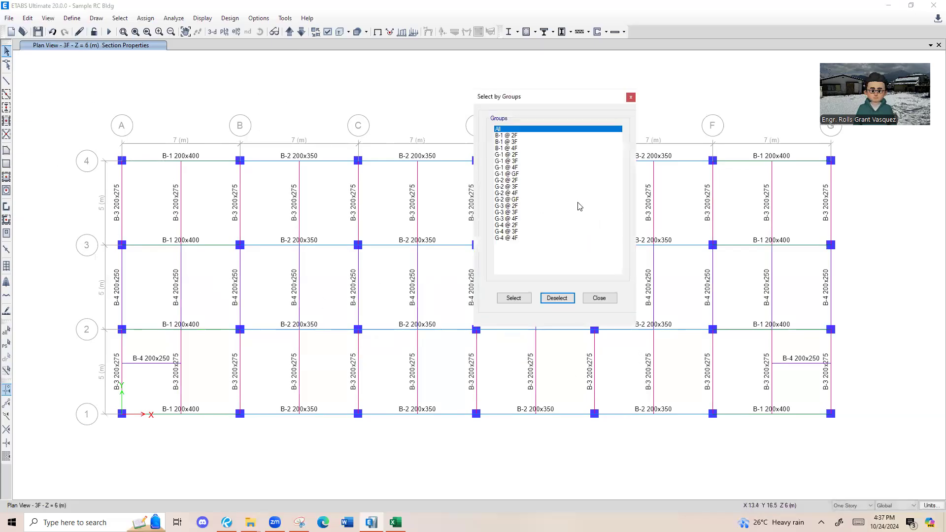
click(544, 161)
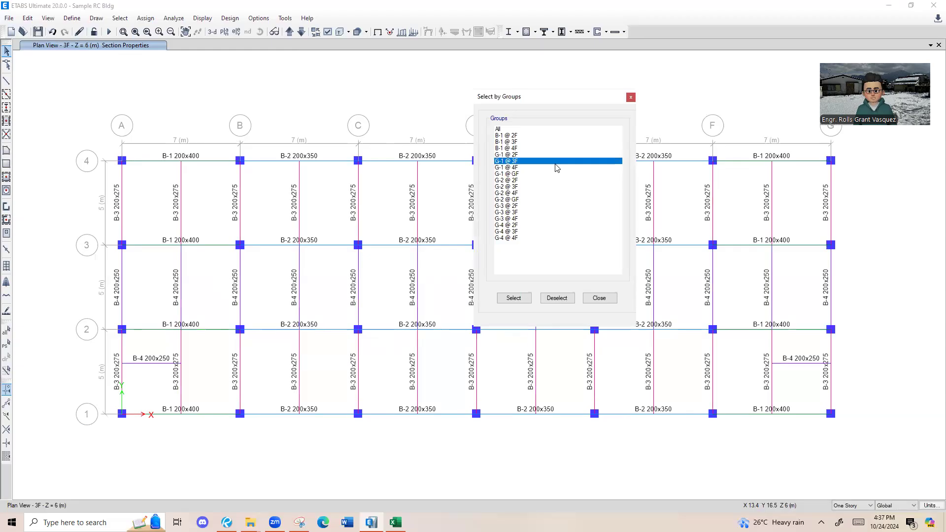
click(513, 298)
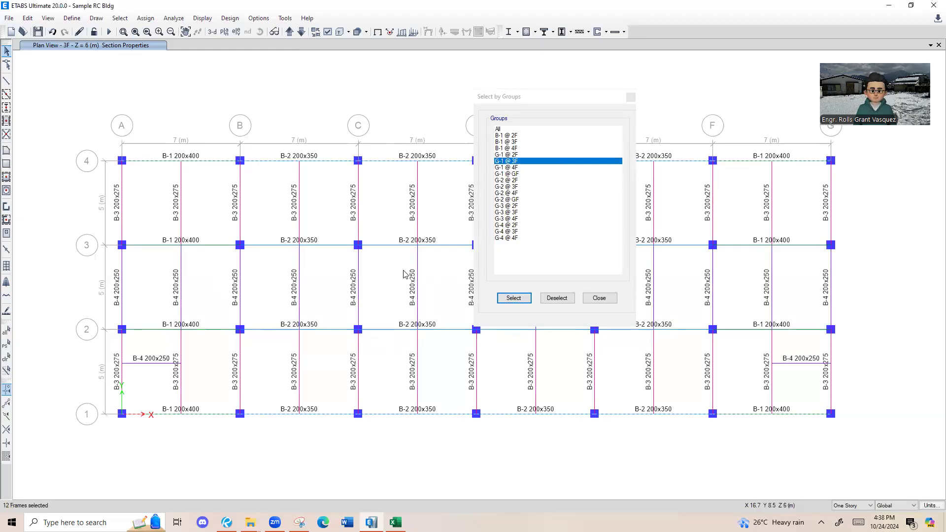
click(145, 17)
mouse_move(272, 52)
click(433, 121)
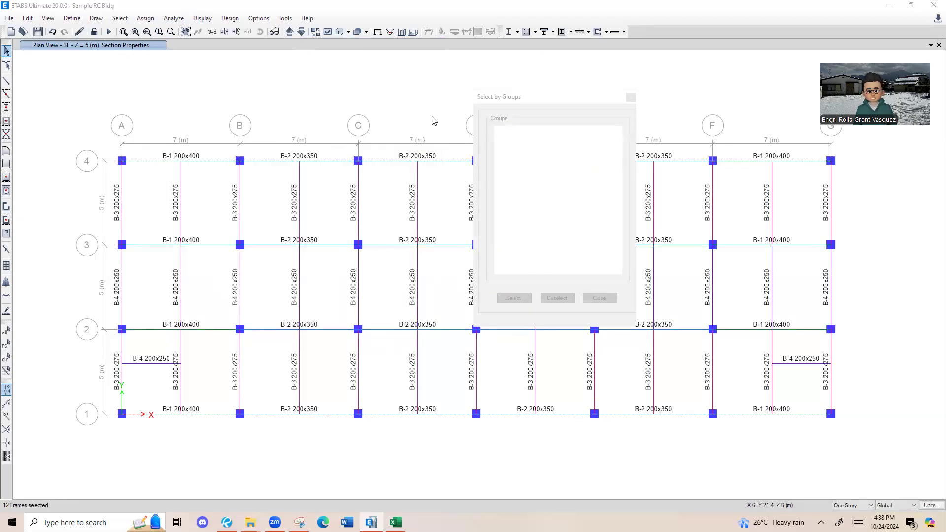
click(358, 220)
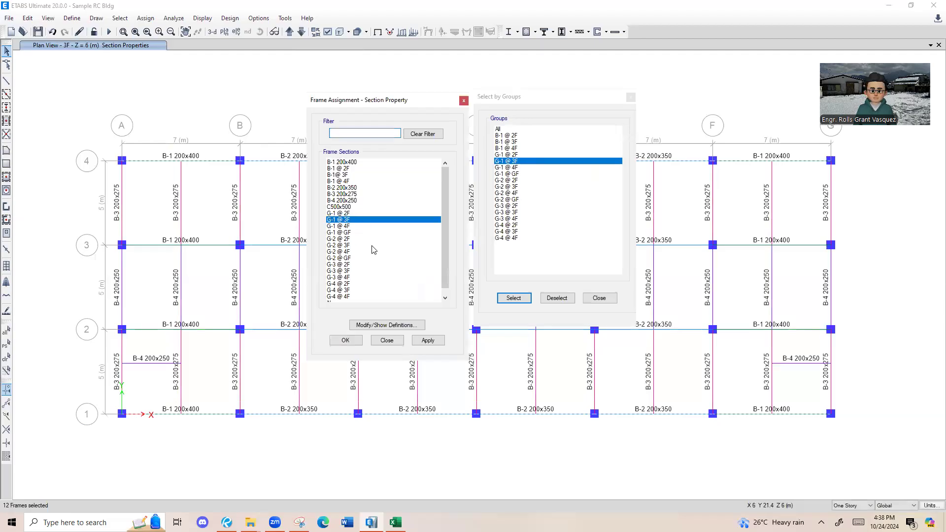
click(428, 341)
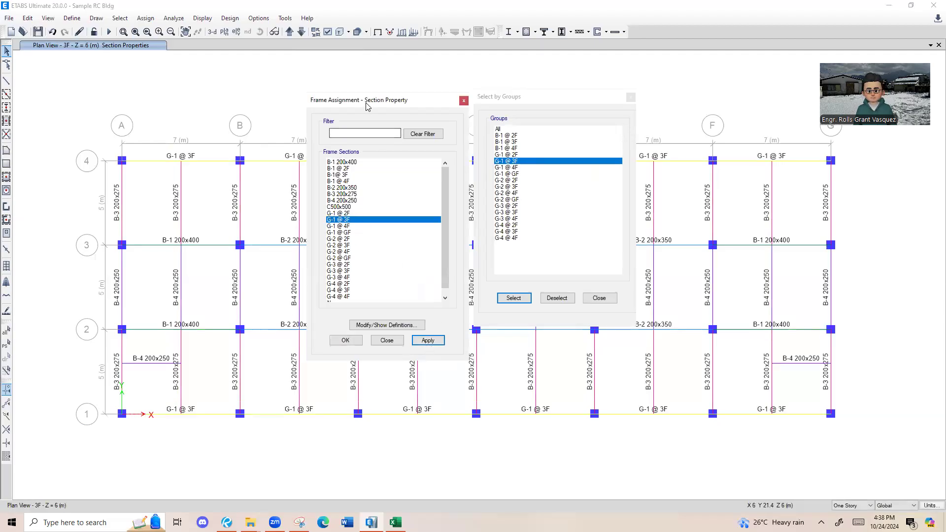
Select the beams in the G-2 @ 3F group and assign them the G-2 @ 3F frame section property.
click(519, 187)
click(518, 299)
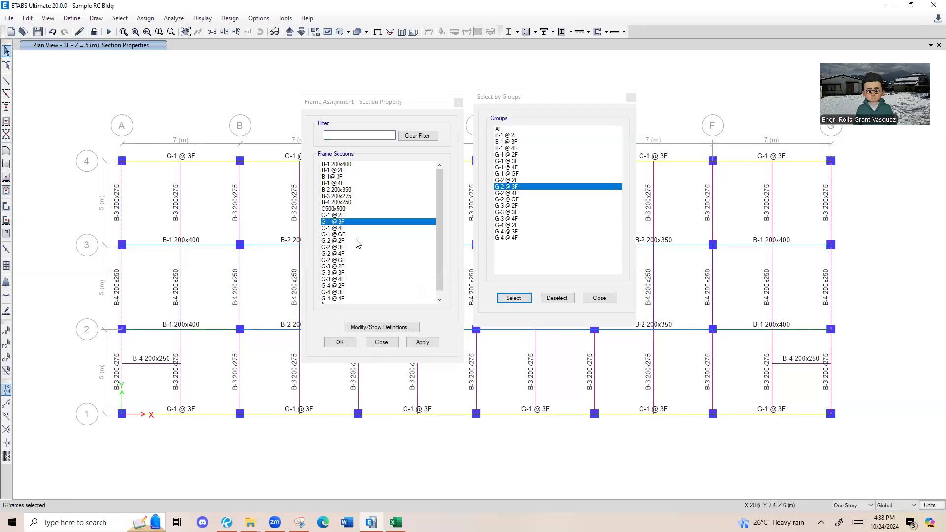
click(340, 247)
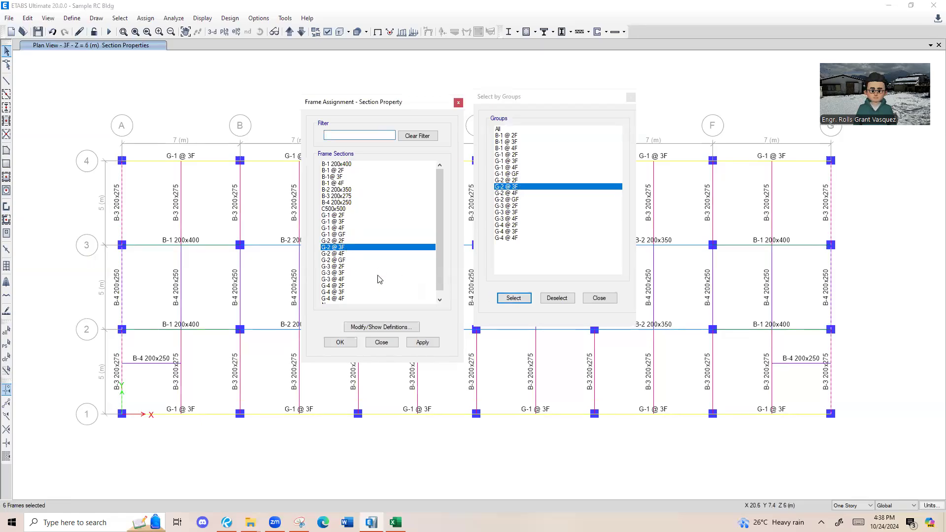
click(435, 345)
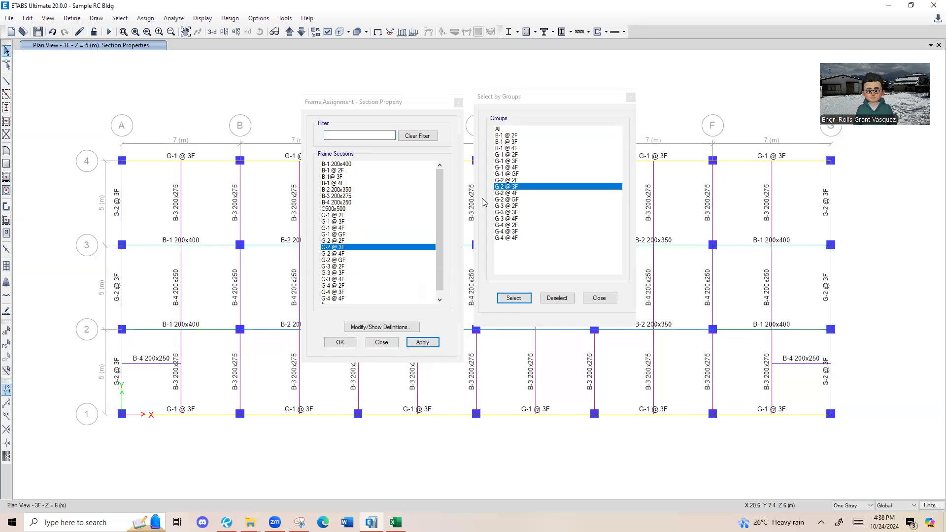
Select the beams in the G-3 @ 3F group and assign them the G-3 @ 3F frame section property.
click(514, 212)
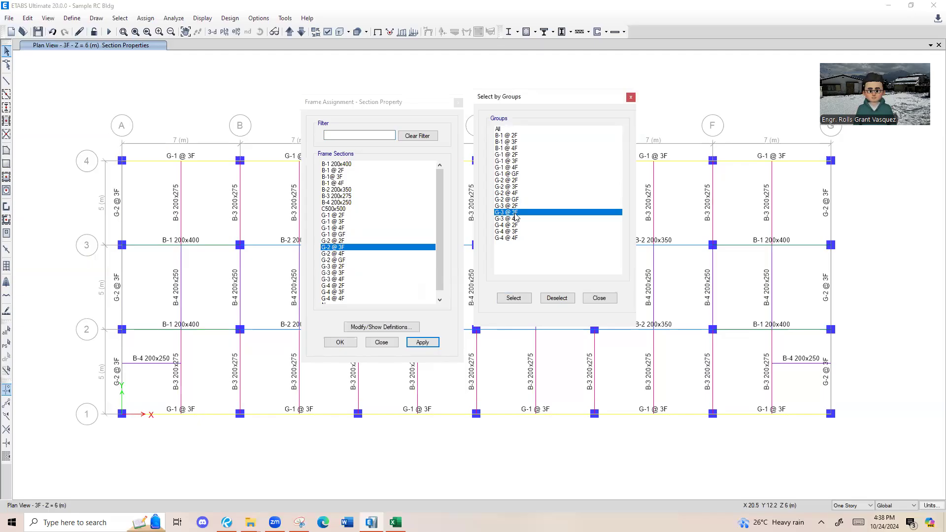
click(525, 302)
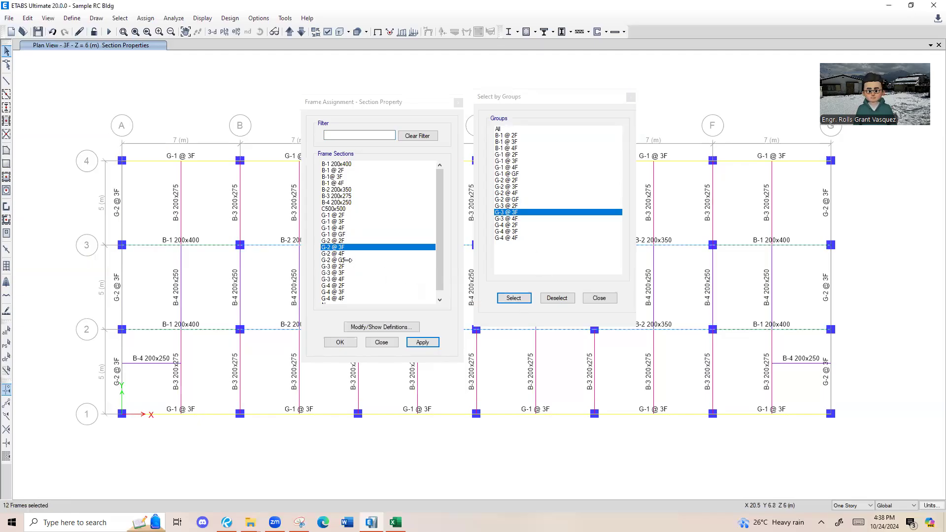
click(345, 272)
click(418, 344)
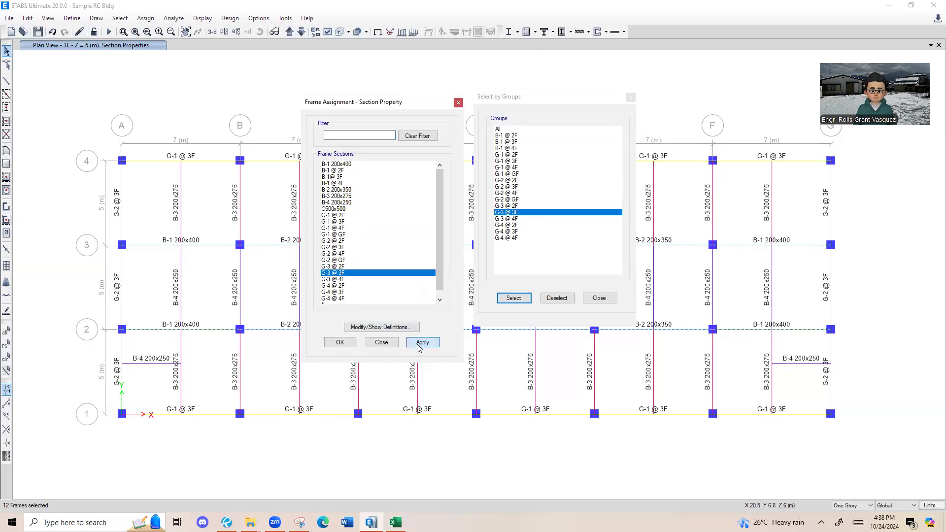
Select the beams in the G-4 @ 3F group and assign them the G-4 @ 3F frame section property.
click(518, 232)
click(513, 298)
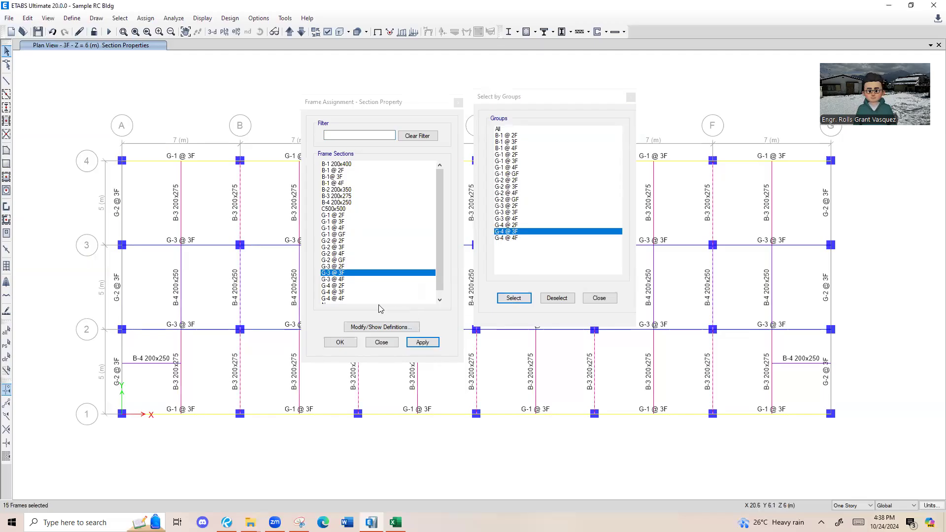
click(340, 292)
click(422, 343)
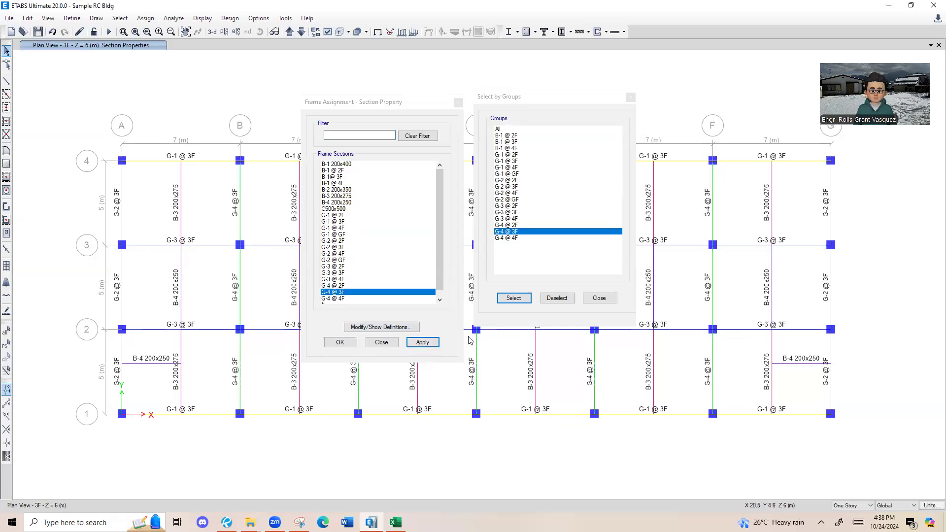
Select the beams in the B-1 @ 3F group and assign them the B-1@ 3F frame section property.
click(536, 142)
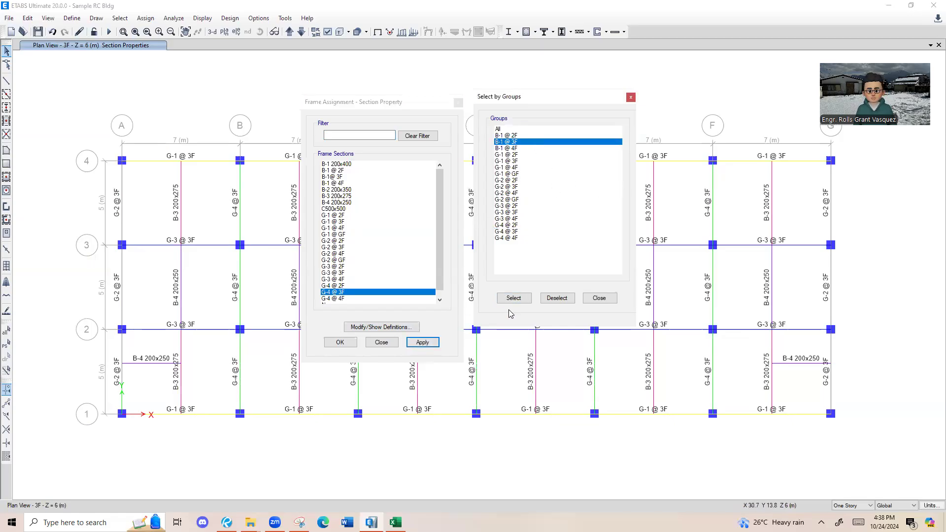
click(525, 298)
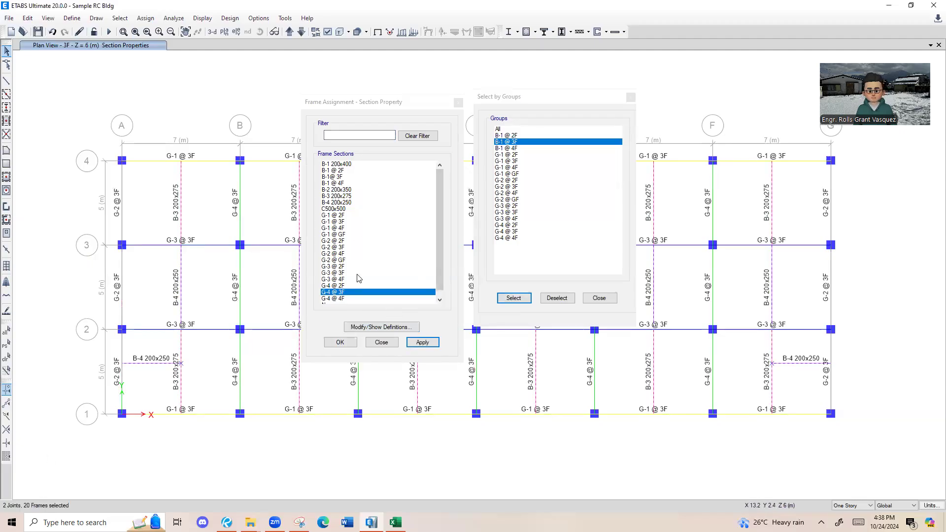
click(339, 178)
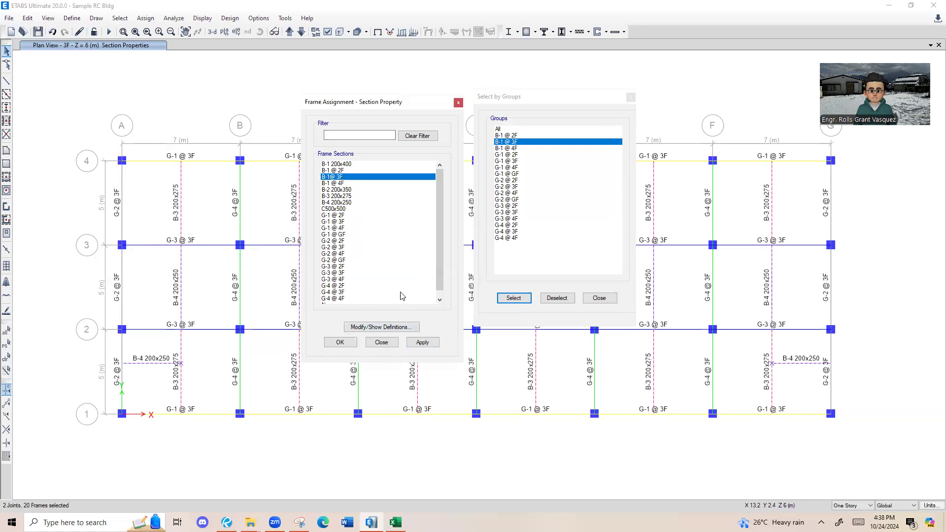
click(422, 342)
Reposition the group selection and section assignment dialogs to check the beam section labels on the 3F plan.
drag(409, 101, 94, 449)
click(548, 107)
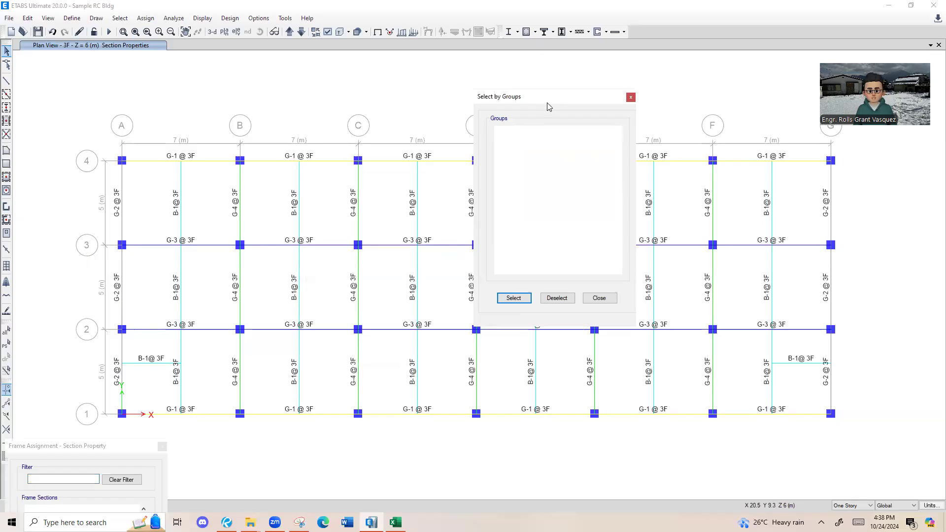
drag(547, 104, 309, 153)
drag(64, 449, 494, 139)
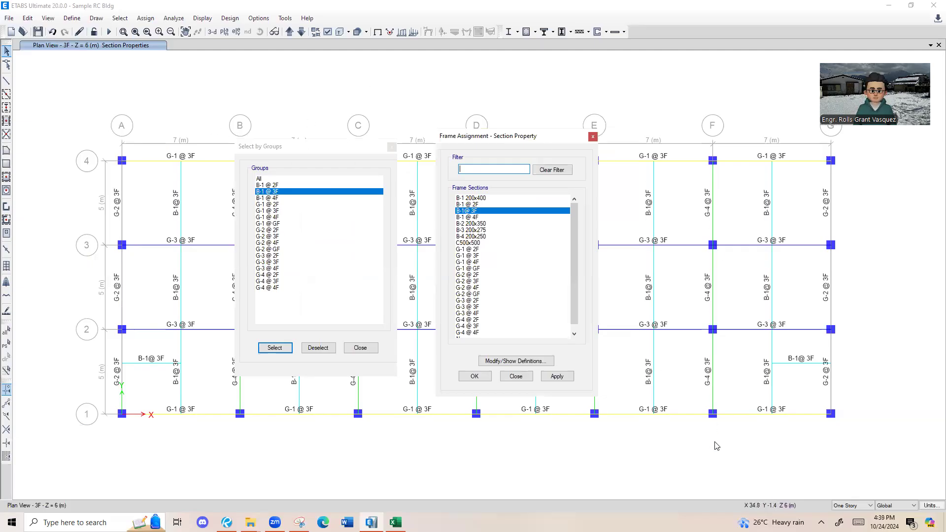
click(744, 467)
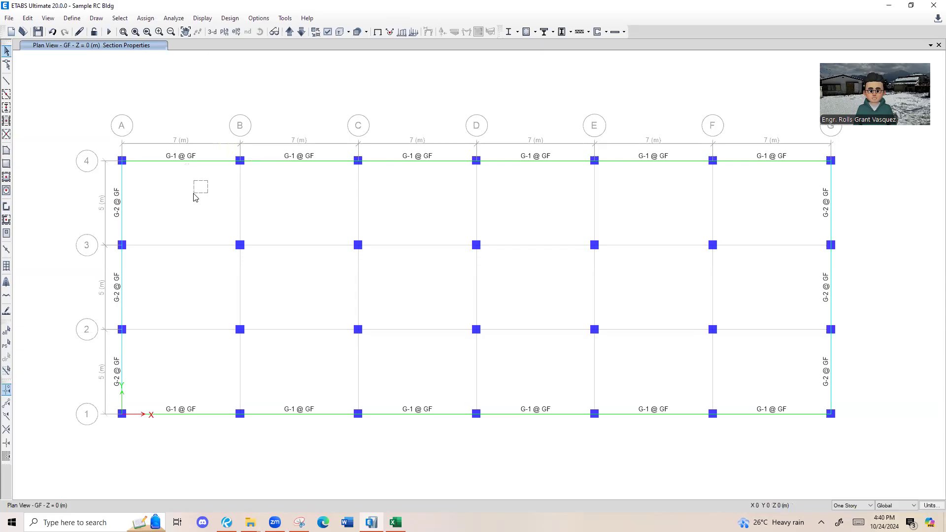
Step through the floor plans from GF upwards to check the assigned beam sections, finishing on the 2F plan.
click(289, 31)
click(289, 32)
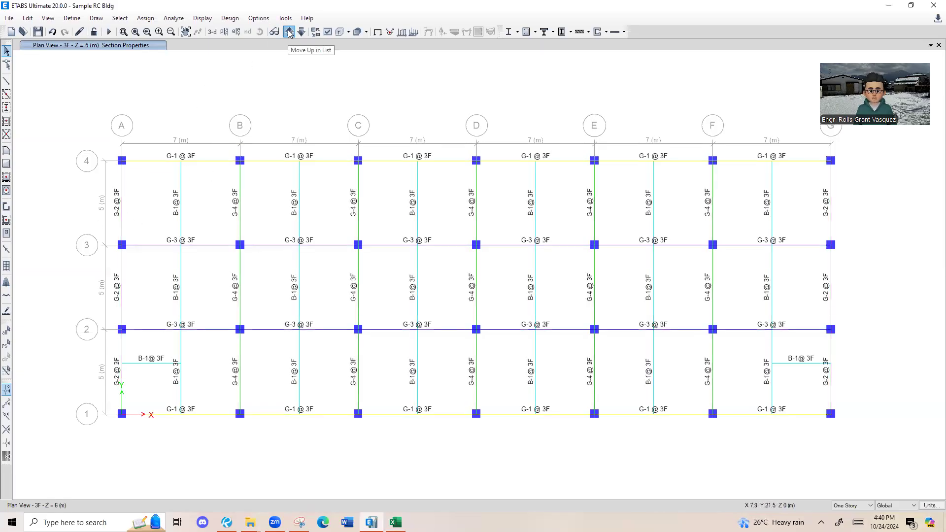
click(289, 31)
click(289, 32)
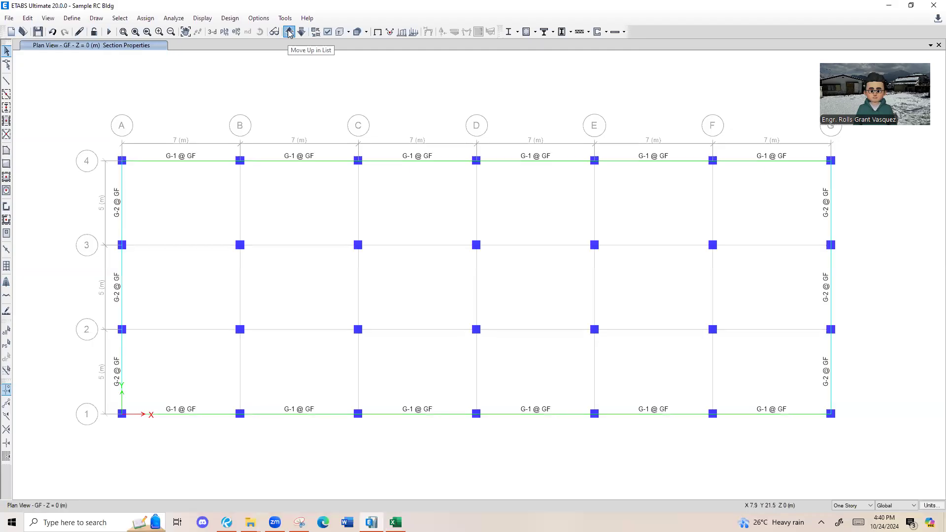
click(289, 32)
click(73, 18)
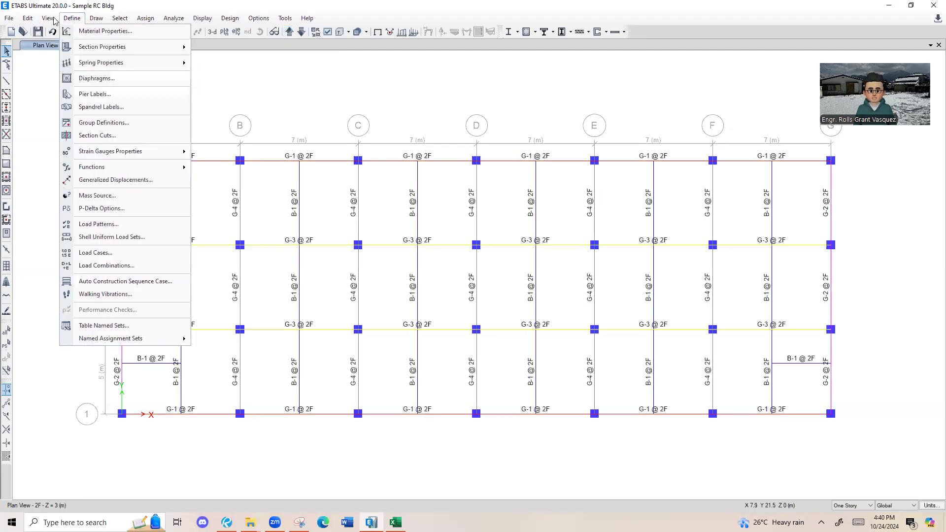
mouse_move(53, 20)
click(85, 89)
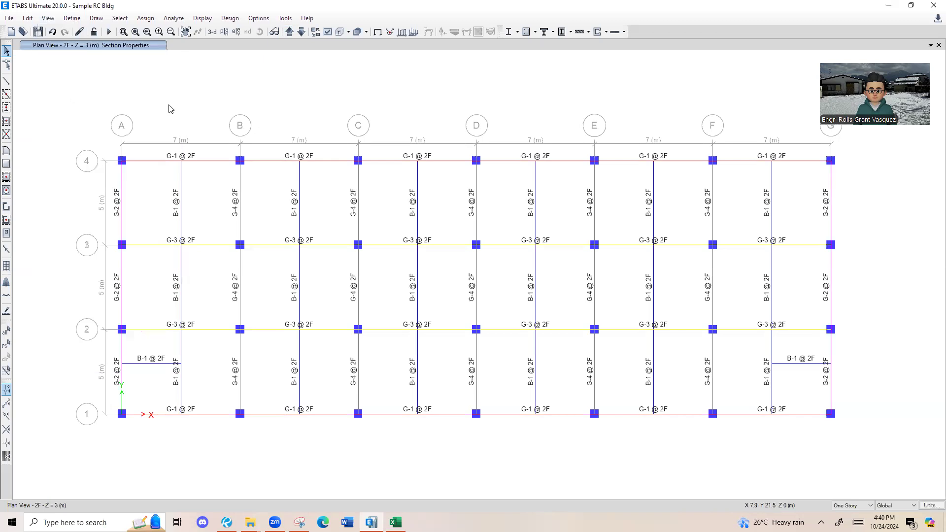
click(485, 133)
click(477, 133)
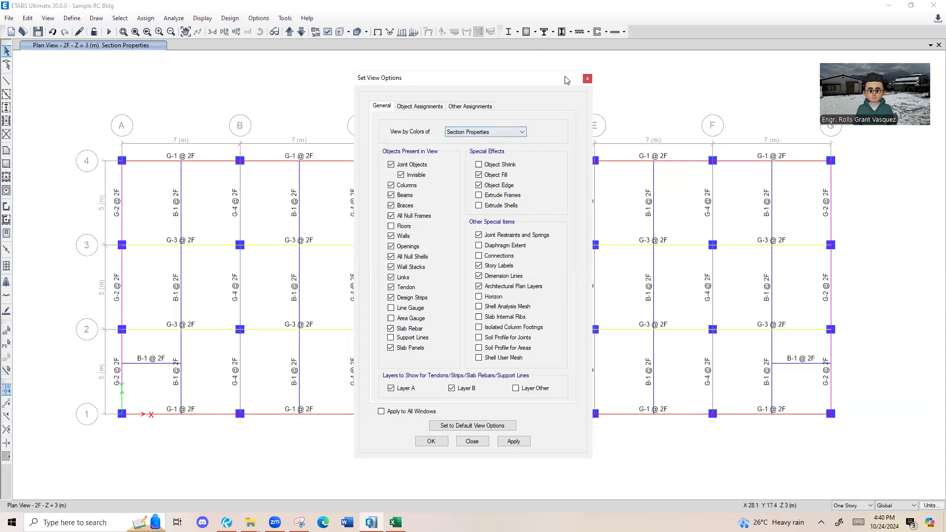
click(588, 78)
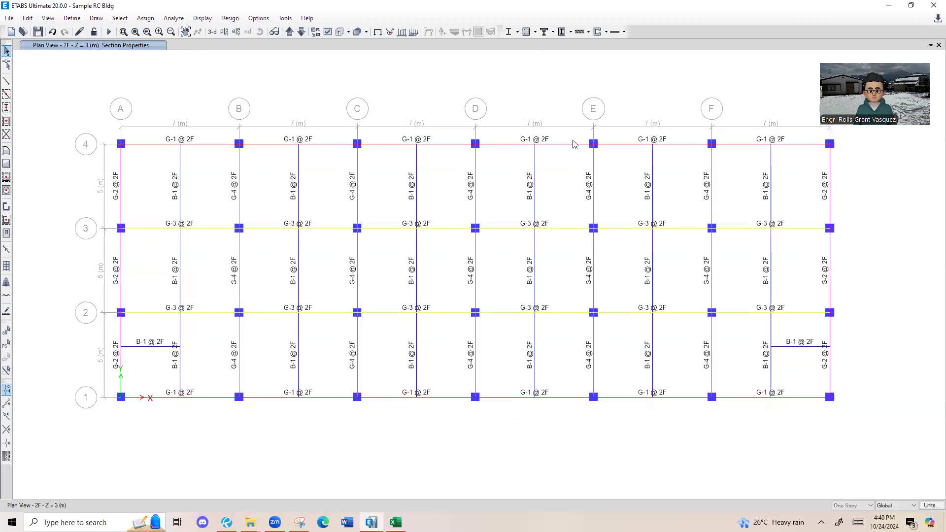
Show the model in 3D without perspective and inspect the section labels on the beams and columns.
scroll(545, 143, up, 3)
scroll(439, 205, down, 3)
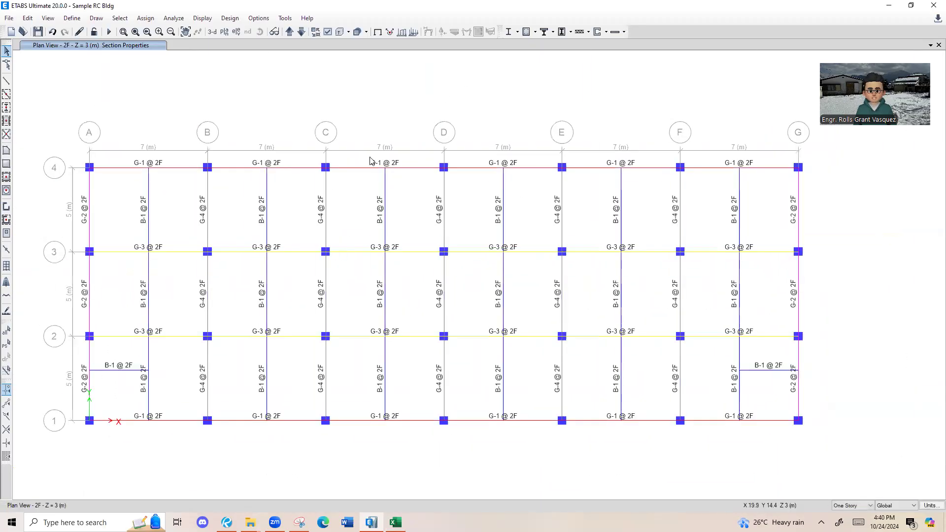
click(212, 32)
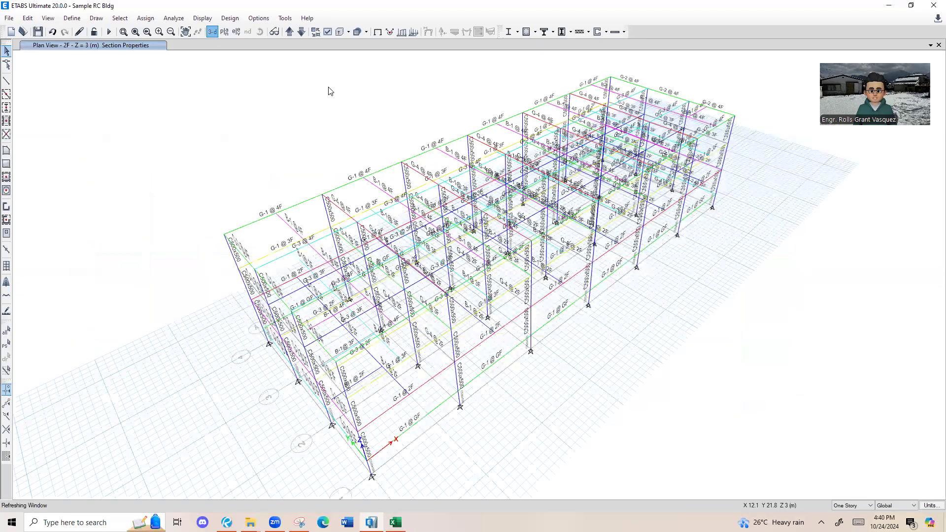
click(275, 32)
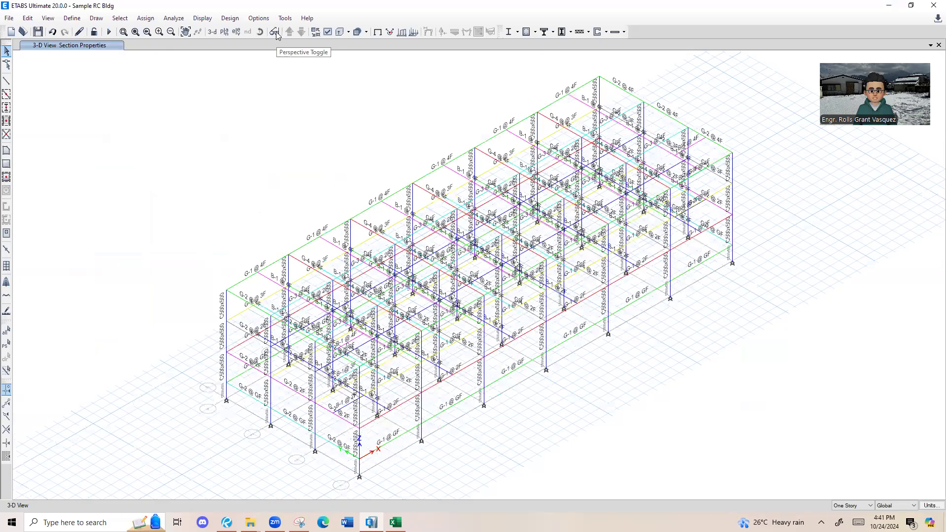
middle_drag(275, 311, 259, 216)
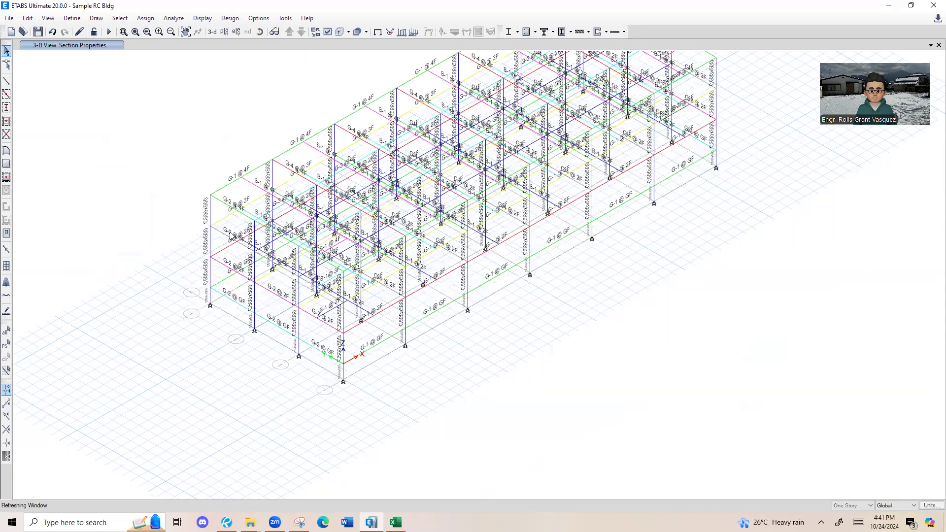
scroll(209, 211, up, 3)
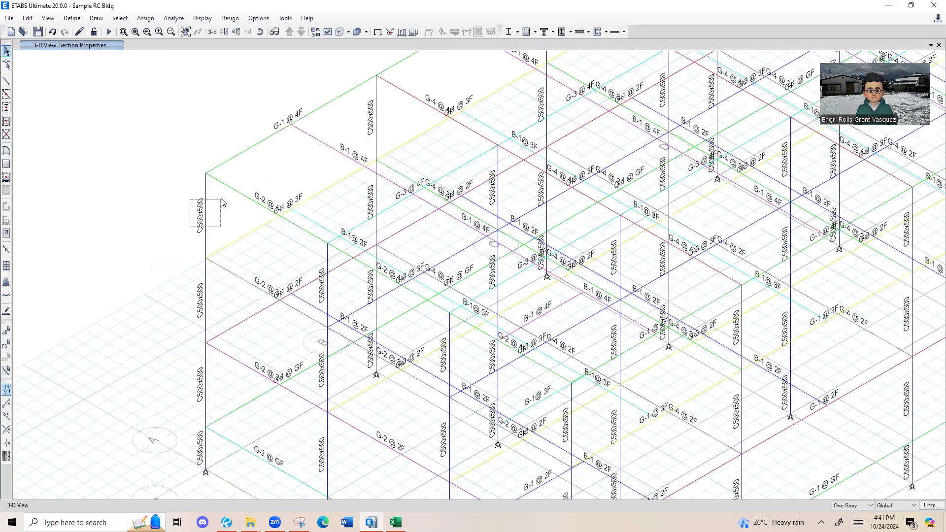
click(221, 202)
key(Escape)
scroll(114, 217, down, 2)
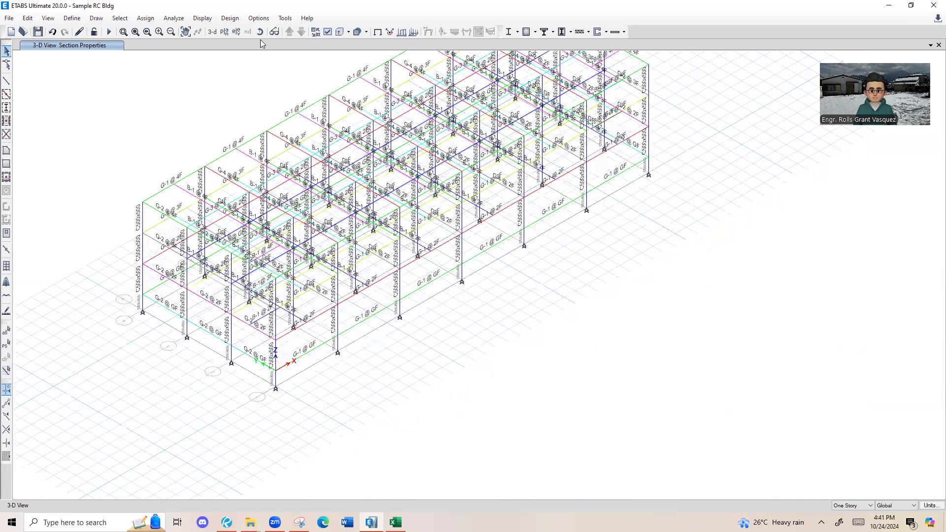
Display the 4F plan view and close the plan selection dialog.
click(224, 32)
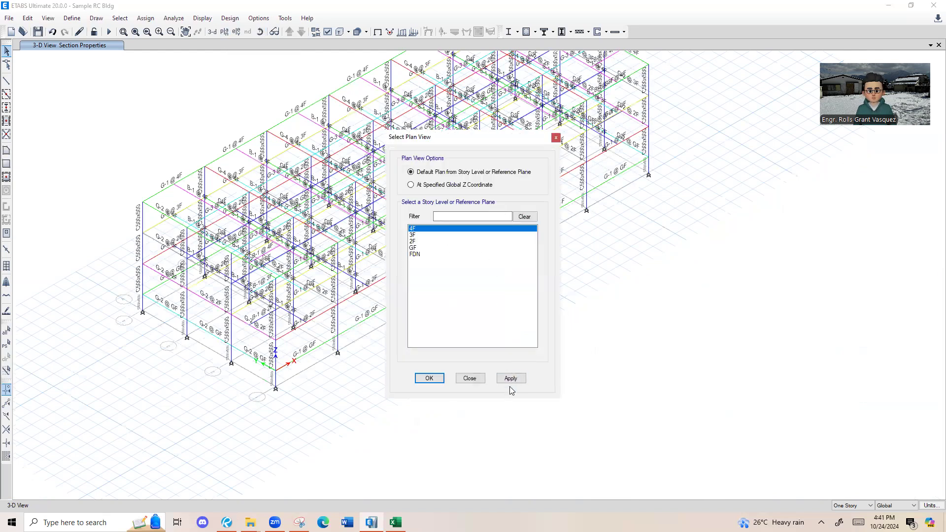
click(511, 379)
click(556, 137)
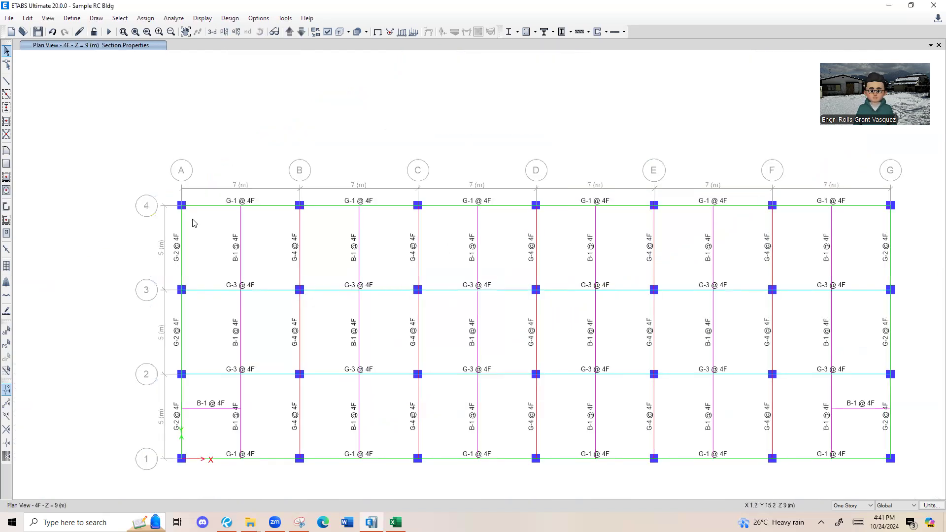
scroll(174, 240, up, 3)
scroll(216, 217, down, 3)
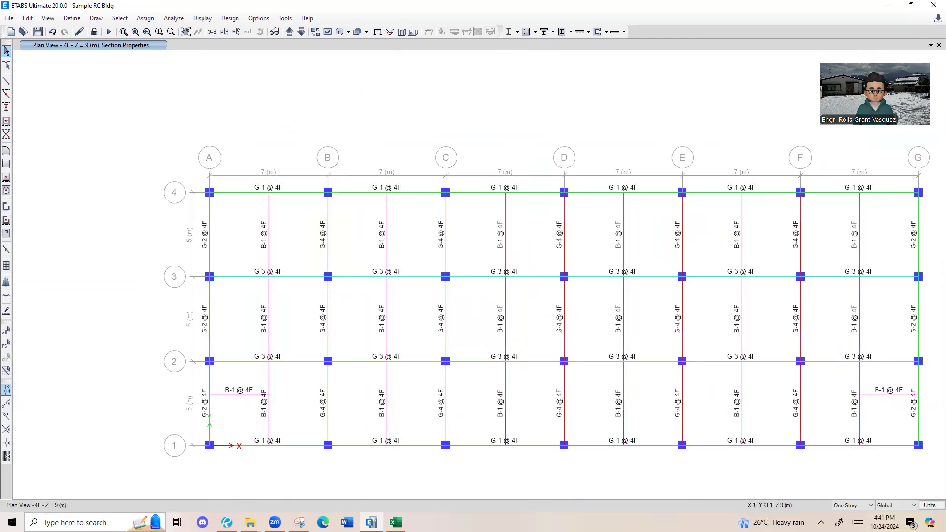
Open the Windows Calculator, divide 7000 by 15, and close it.
click(94, 522)
text(CAlculator)
click(121, 284)
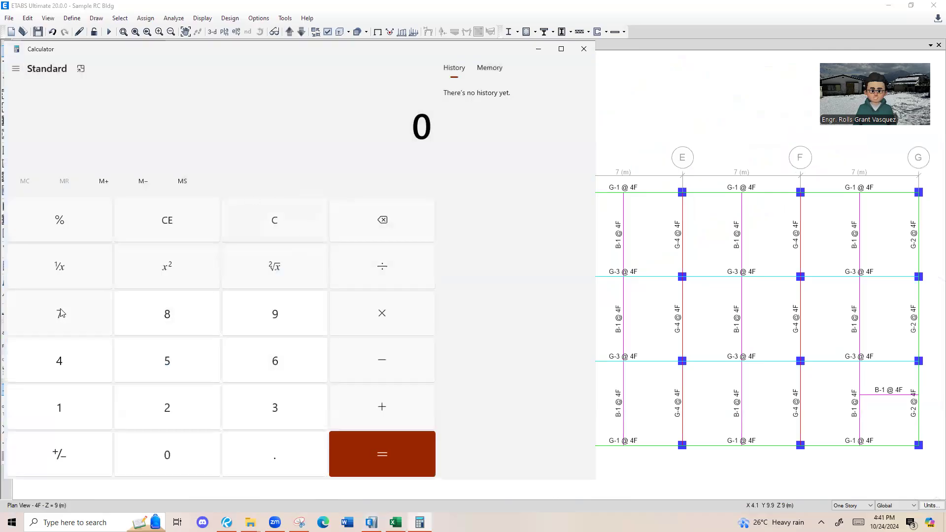
click(61, 314)
click(194, 458)
click(194, 458)
click(195, 458)
click(359, 281)
click(82, 409)
click(167, 361)
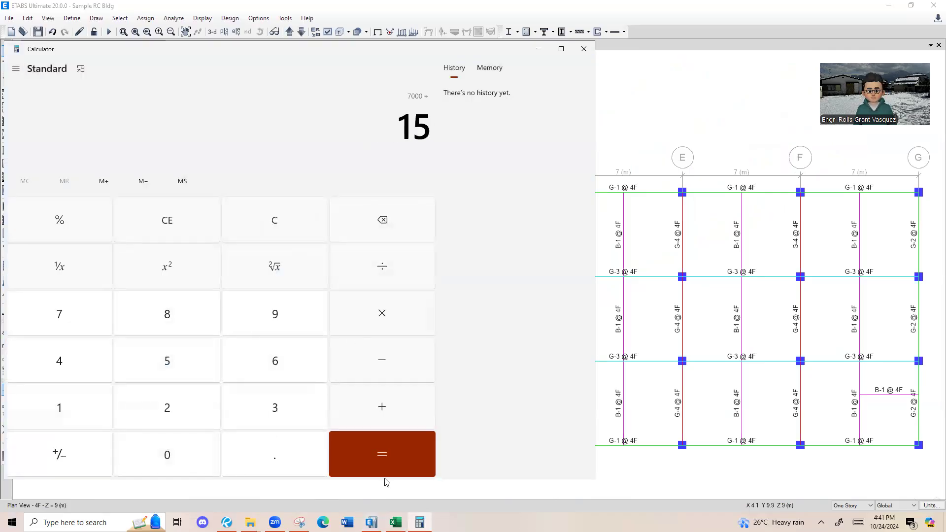
click(364, 444)
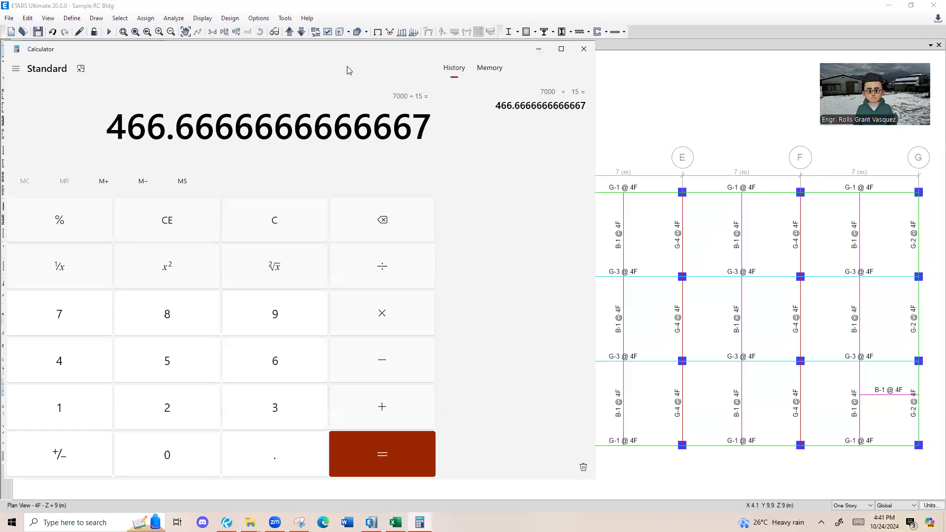
click(583, 52)
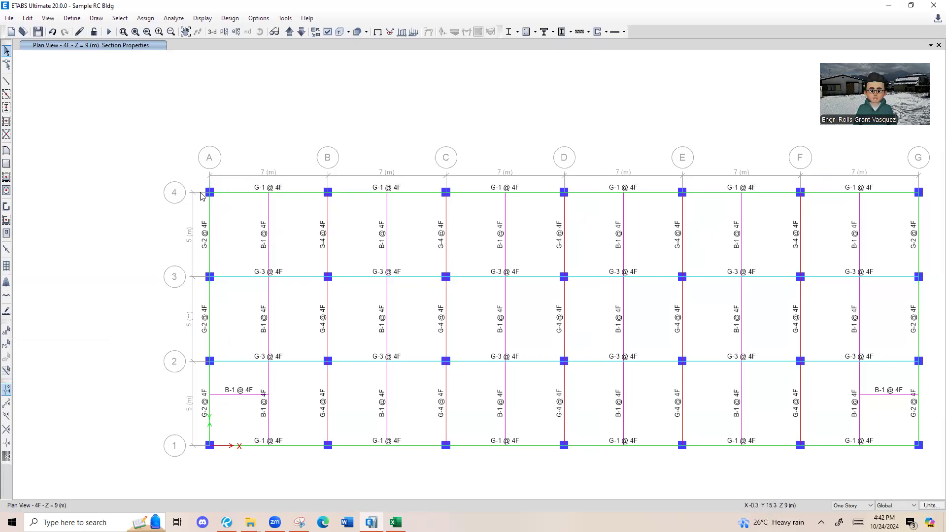
Switch to the Excel workbook and highlight the Vu, Mu+ and Mu- design forces of all beam groups in the Grouped Beam Forces sheet.
middle_drag(403, 244, 372, 180)
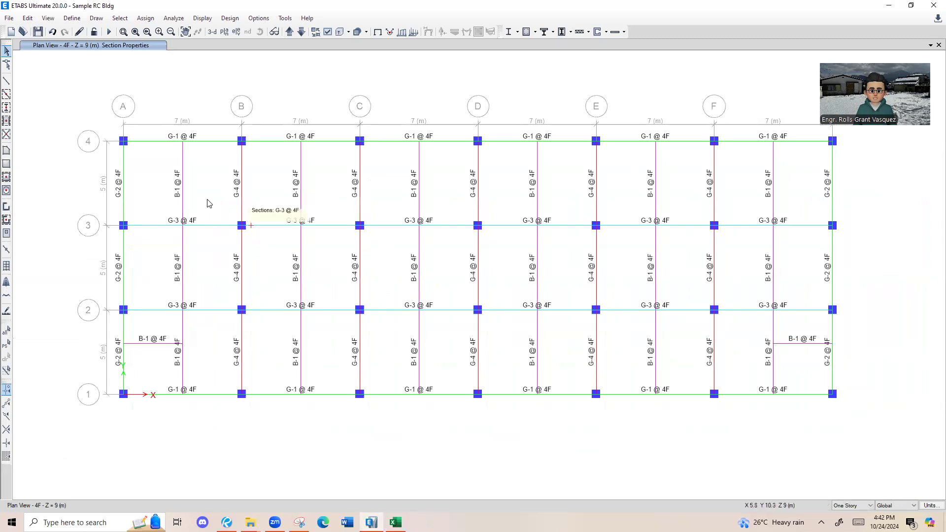
middle_drag(192, 212, 184, 237)
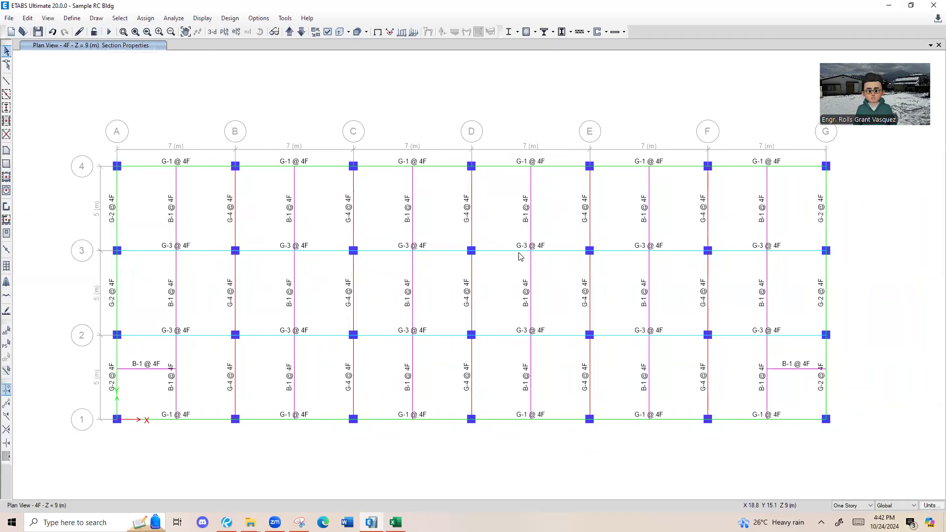
click(395, 522)
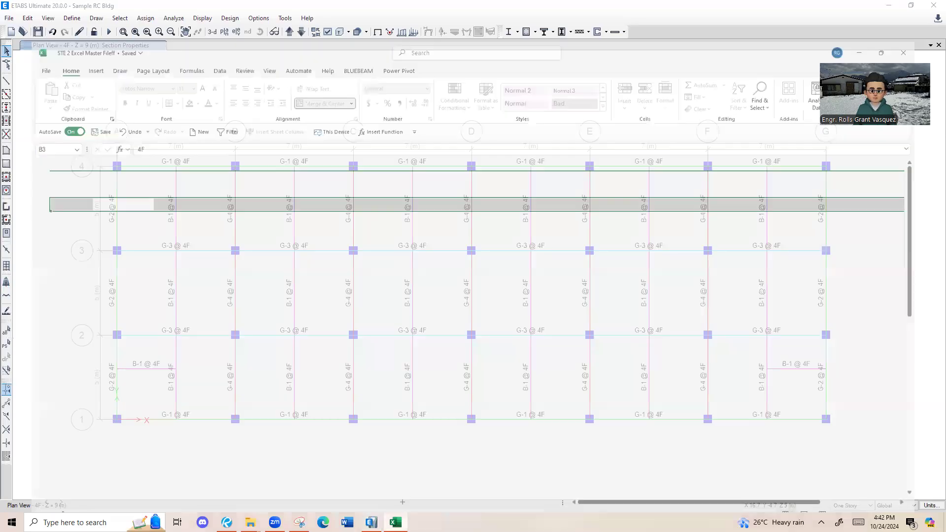
drag(247, 128, 358, 128)
drag(246, 178, 343, 400)
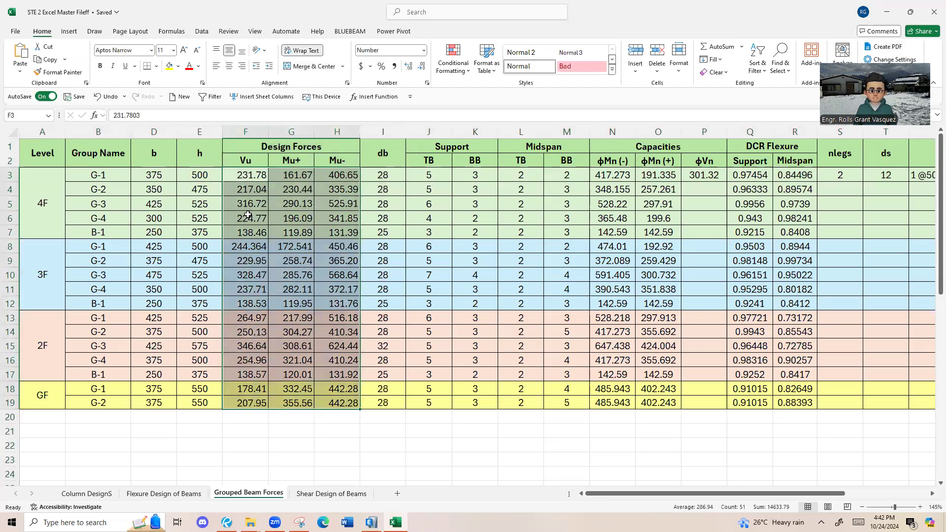
Examine the Vu, Mu+ and Mu- columns under Design Forces one after another.
click(245, 131)
click(262, 189)
click(255, 161)
click(250, 178)
click(255, 162)
click(296, 161)
click(337, 161)
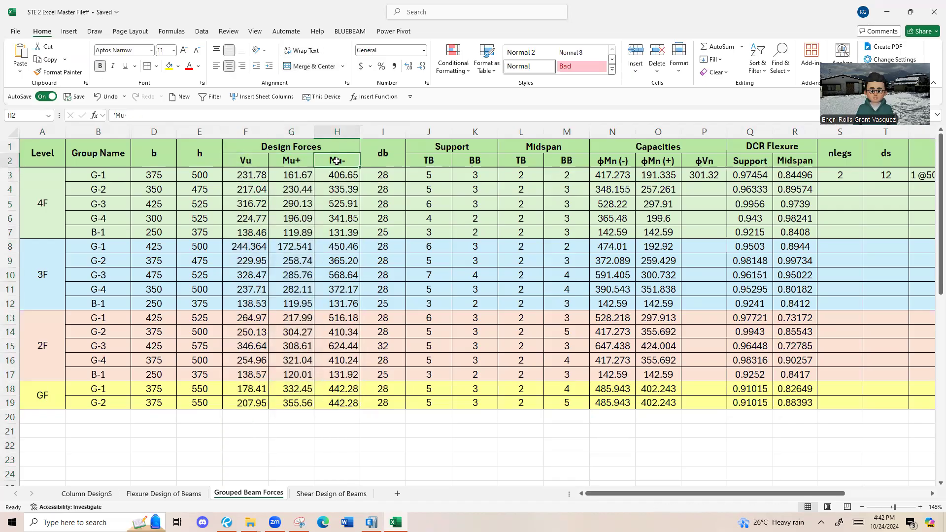
Compare the capacity columns with the Vu, Mu+ and Mu- design forces and highlight the design forces of all beam groups.
click(271, 172)
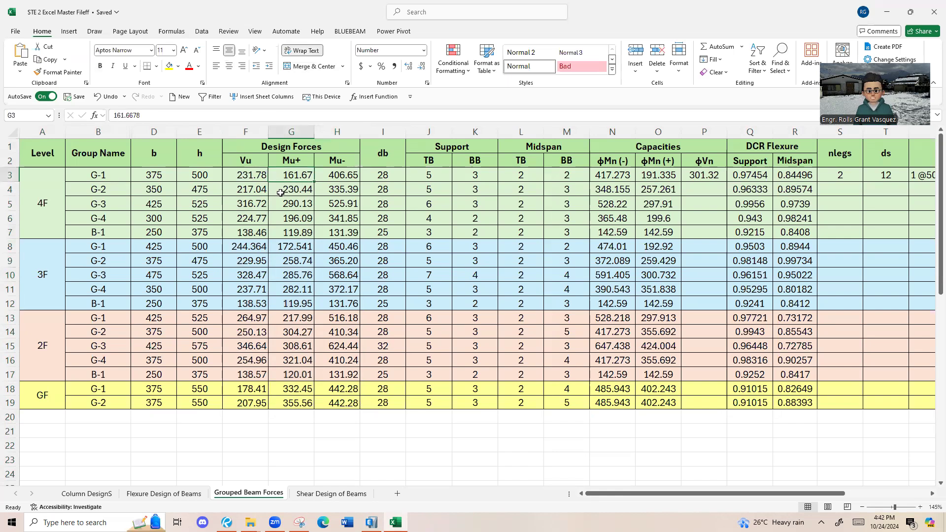
drag(152, 132, 210, 132)
drag(419, 132, 571, 134)
click(606, 128)
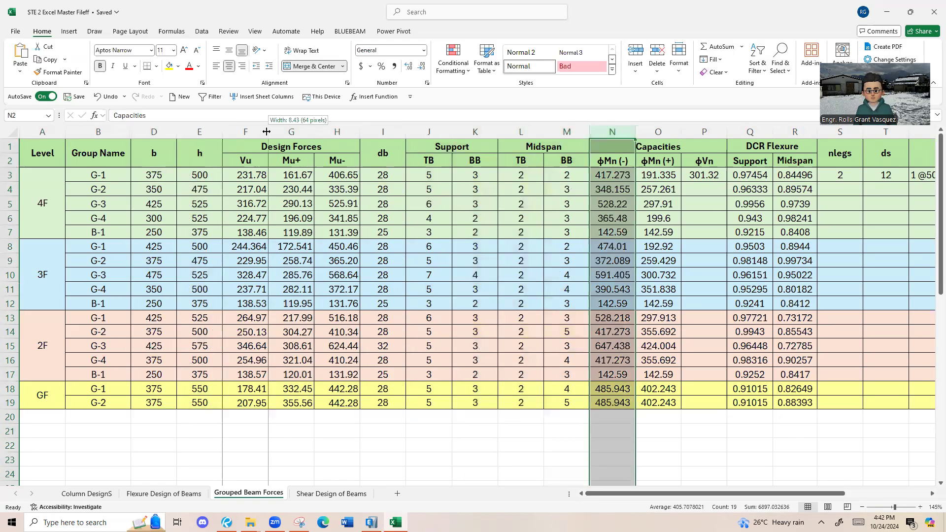
click(246, 133)
drag(266, 175, 340, 403)
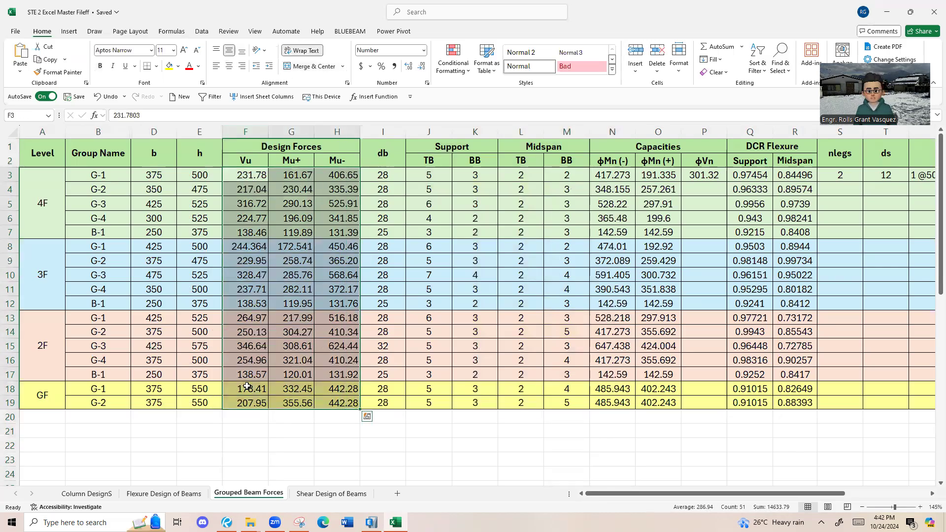
Switch to ETABS and inspect the assigned frame sections in the 3-D view of the whole building.
click(202, 494)
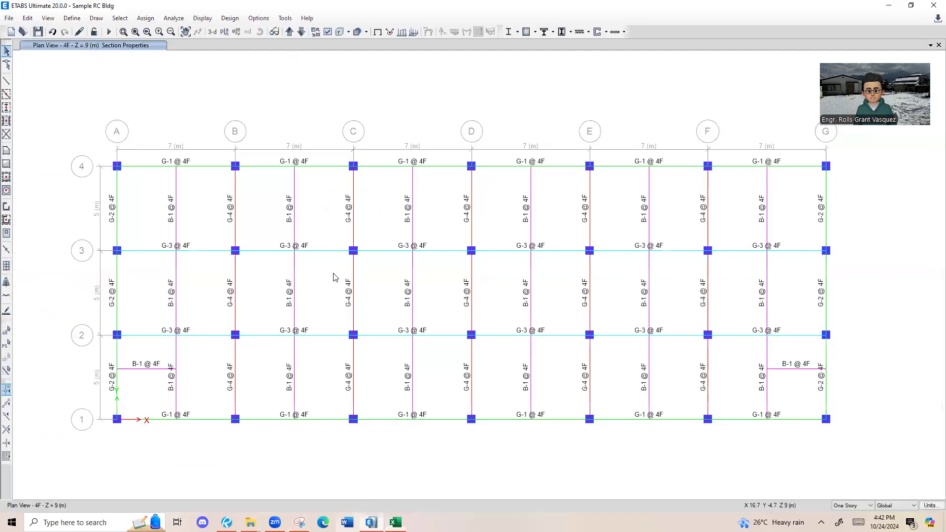
click(211, 32)
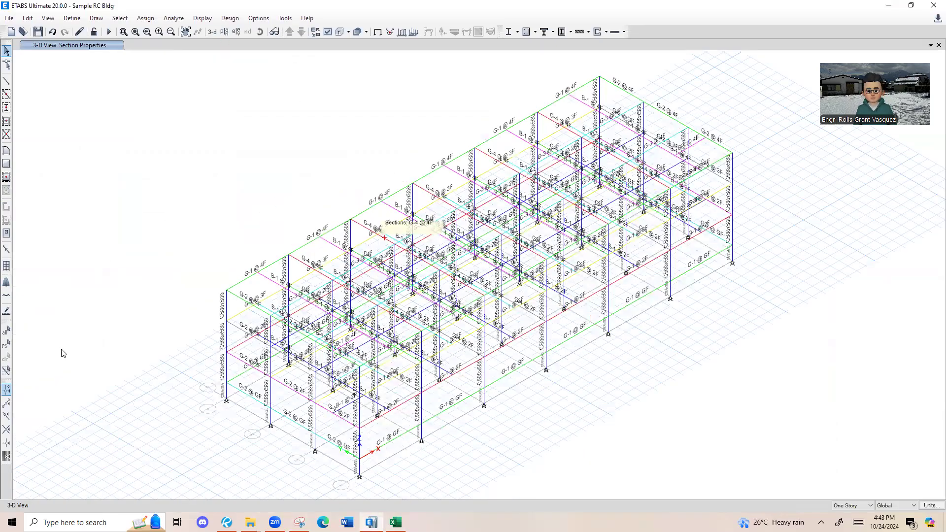
middle_drag(442, 327, 324, 257)
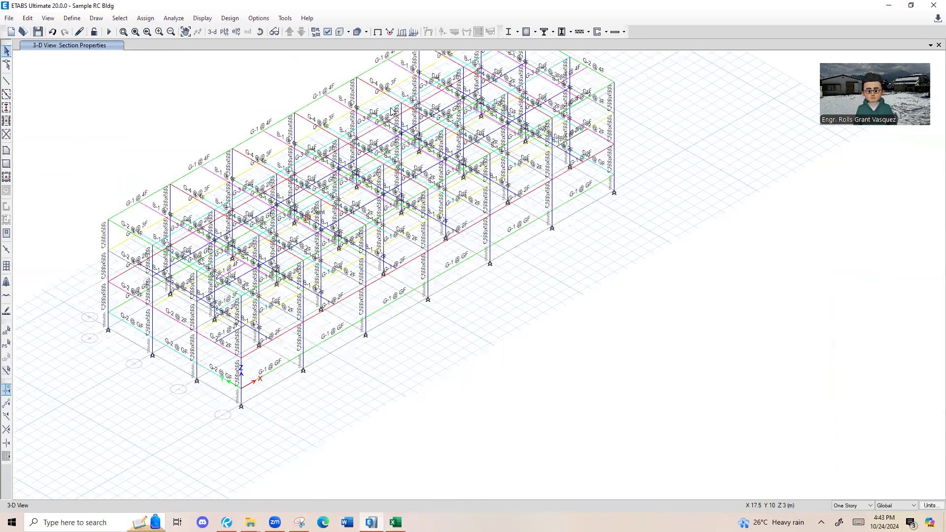
middle_drag(306, 217, 313, 272)
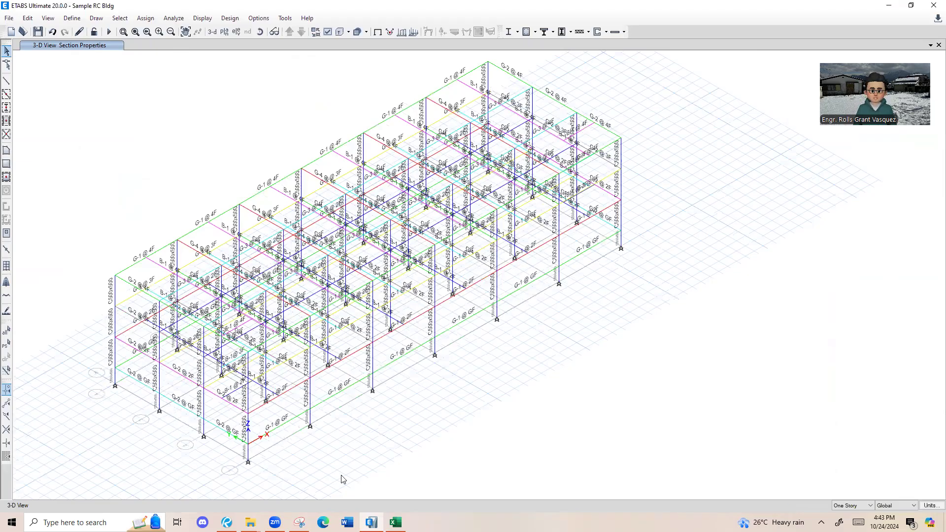
Switch to the Excel workbook, open the Column DesignS sheet and review its Story and Column columns.
mouse_move(395, 522)
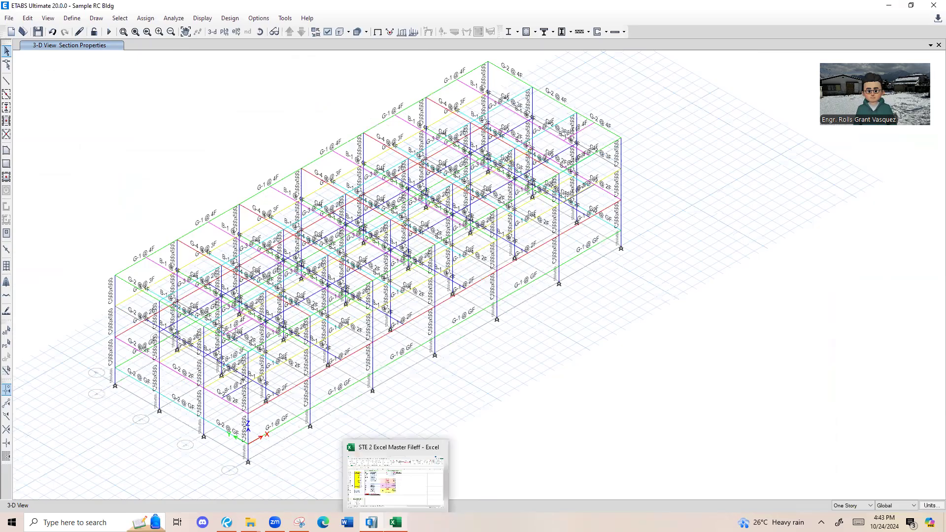
click(394, 478)
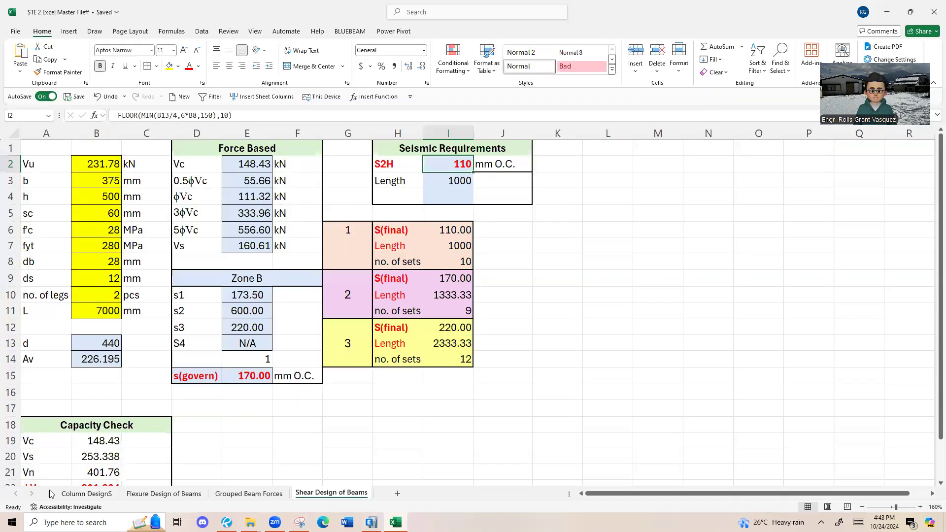
click(84, 494)
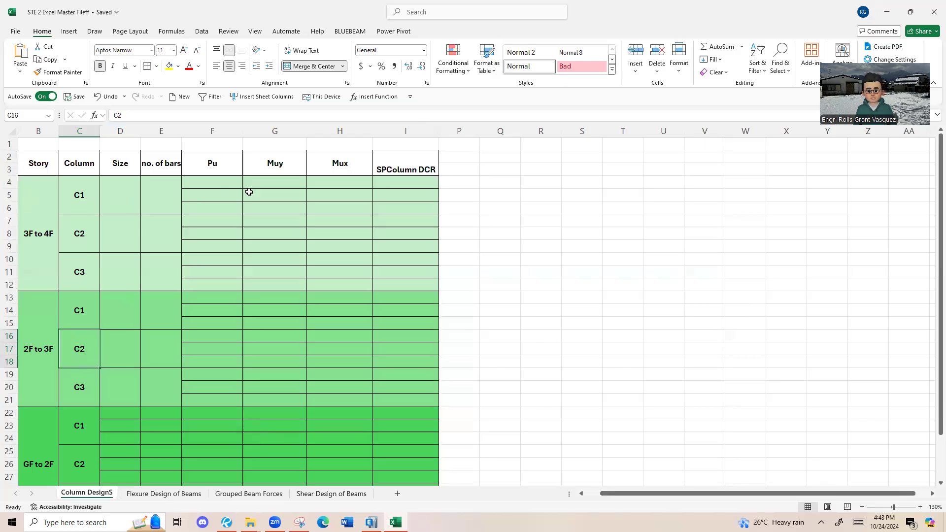
click(191, 206)
click(42, 130)
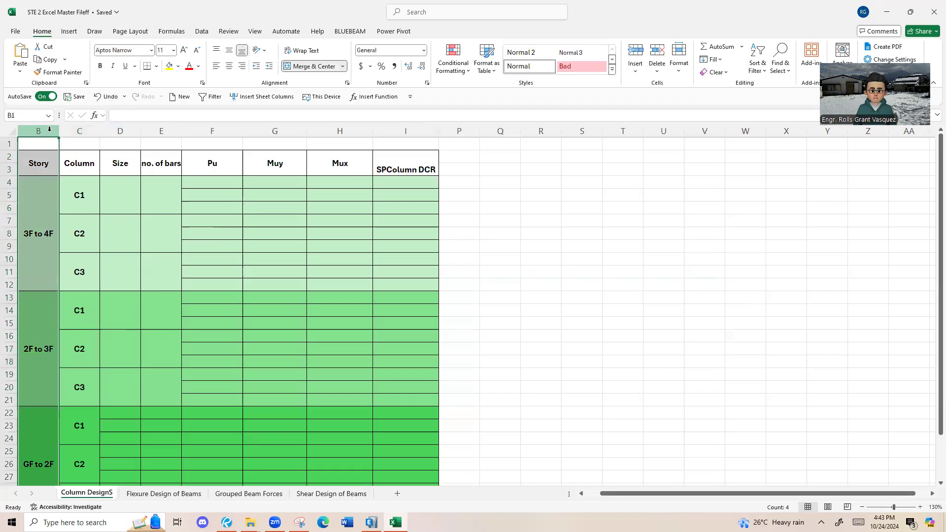
click(88, 130)
drag(88, 192, 87, 262)
click(85, 166)
Examine the C1, C2 and C3 rows of the 3F to 4F, 2F to 3F and GF to 2F story blocks.
click(49, 237)
click(85, 211)
scroll(83, 211, down, 1)
click(39, 316)
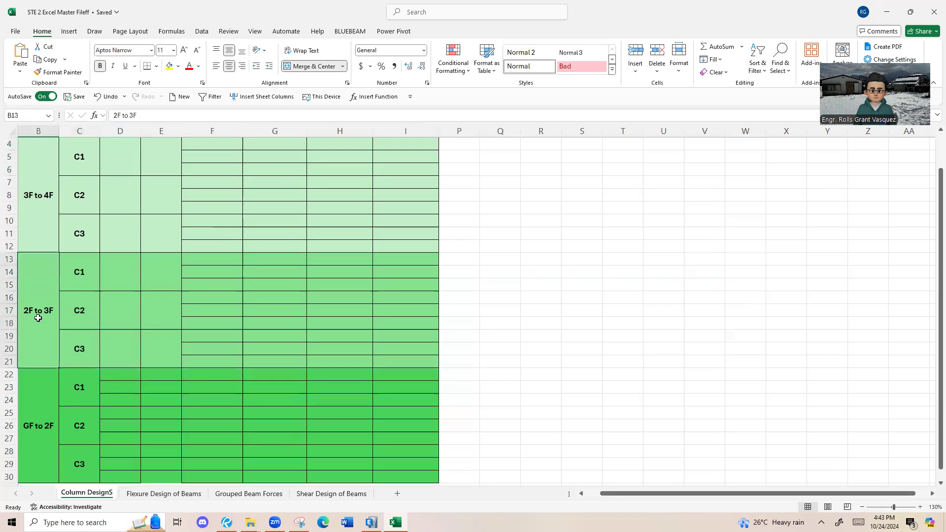
click(87, 279)
scroll(69, 315, down, 1)
click(42, 341)
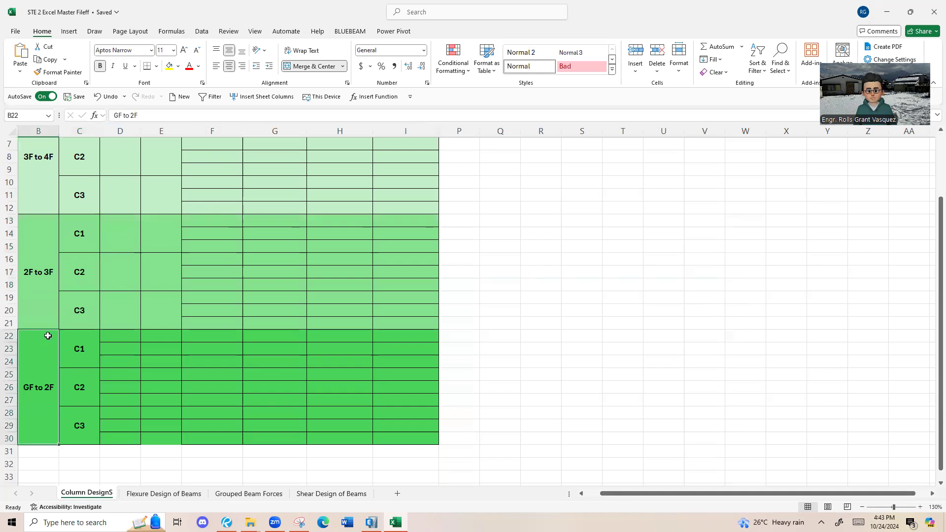
scroll(61, 348, down, 3)
scroll(36, 340, up, 3)
scroll(76, 357, down, 1)
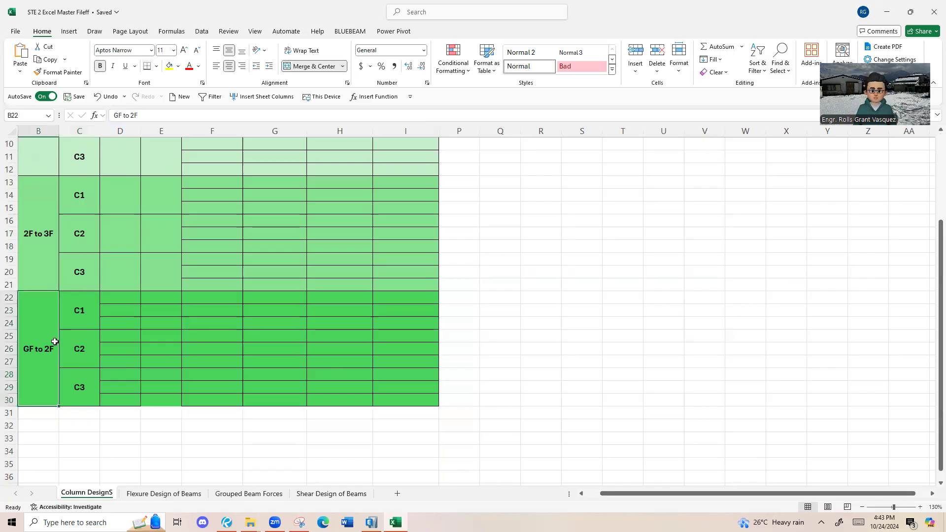
Copy the whole GF to 2F column block and paste it directly below the table, starting at cell B31.
drag(29, 386, 412, 343)
key(ctrl+c)
scroll(198, 361, down, 2)
click(30, 340)
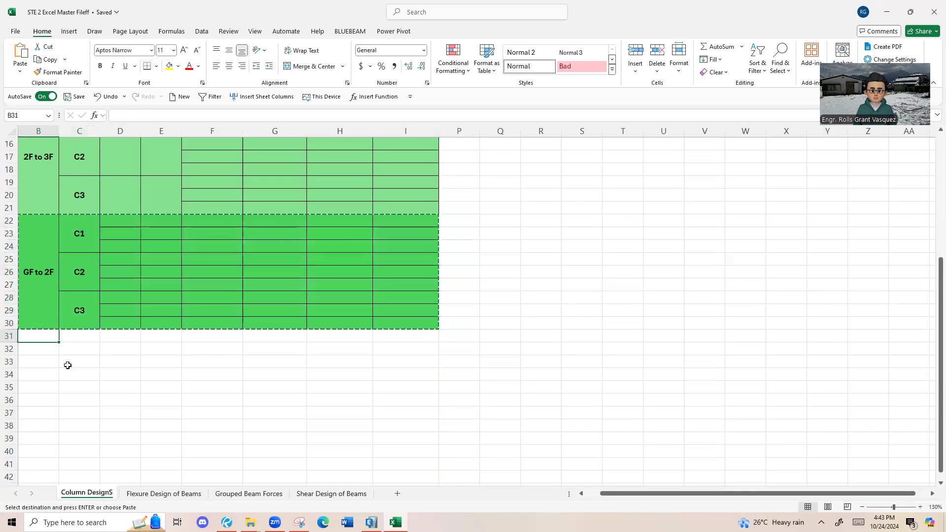
key(ctrl+v)
Change the story label of the pasted block in B31 to FDN TO GF.
double_click(53, 389)
drag(19, 391, 55, 381)
text(FD)
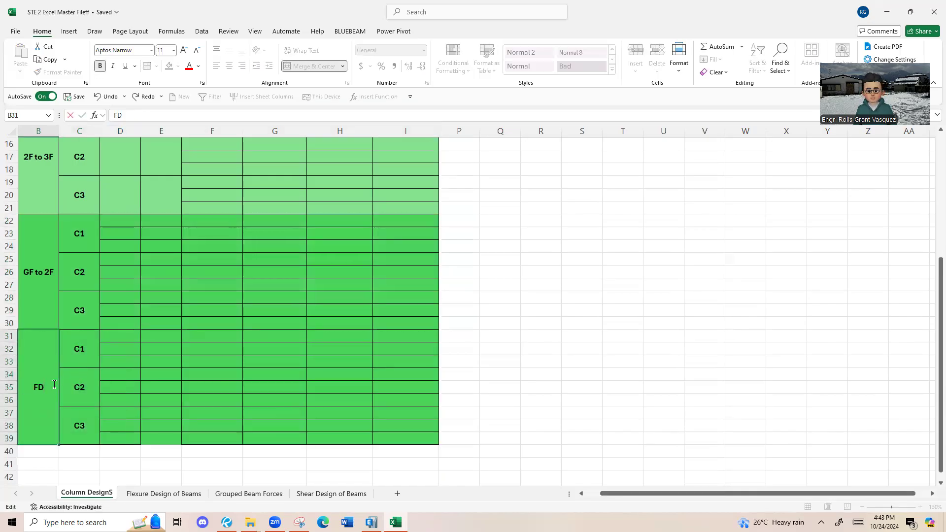
text(N TO GF)
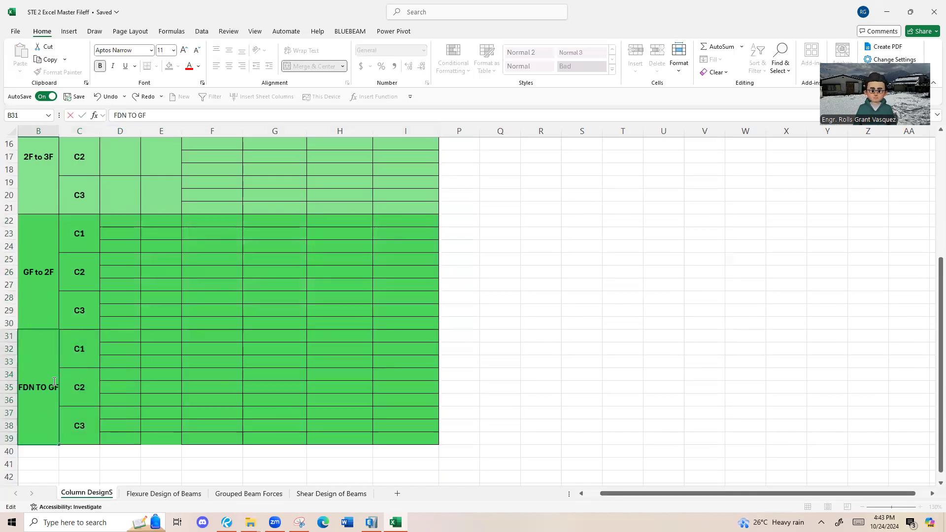
click(345, 353)
click(24, 352)
drag(24, 352, 427, 233)
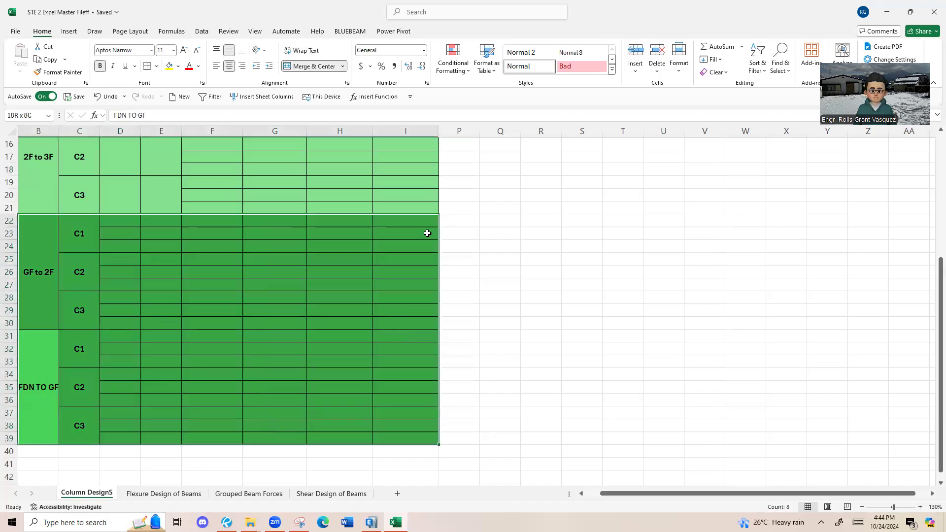
click(554, 275)
Change the GF to 2F story label in cell B22 to FDN to 2F.
double_click(46, 272)
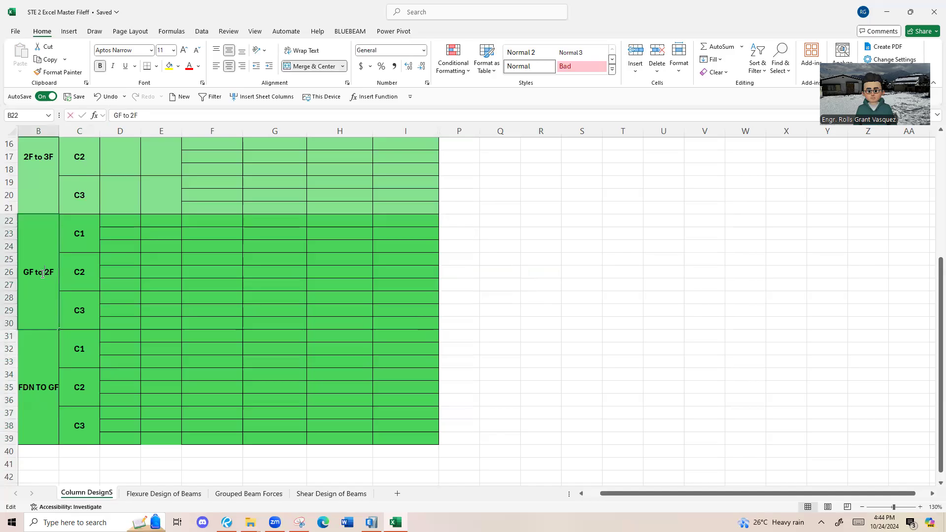
click(34, 272)
key(BackSpace)
key(BackSpace)
text(FDN)
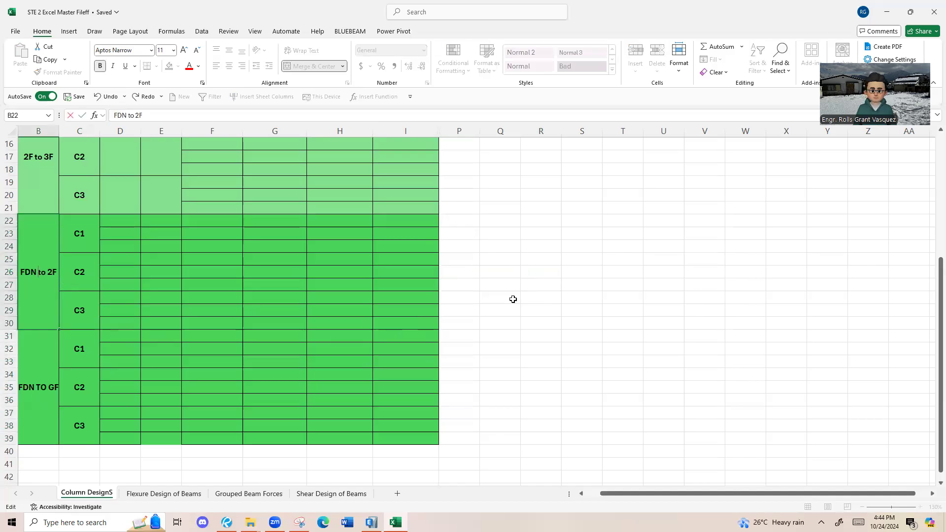
click(507, 298)
Delete rows 31 to 39 containing the extra FDN TO GF block.
drag(8, 335, 8, 436)
right_click(7, 435)
click(35, 341)
click(571, 310)
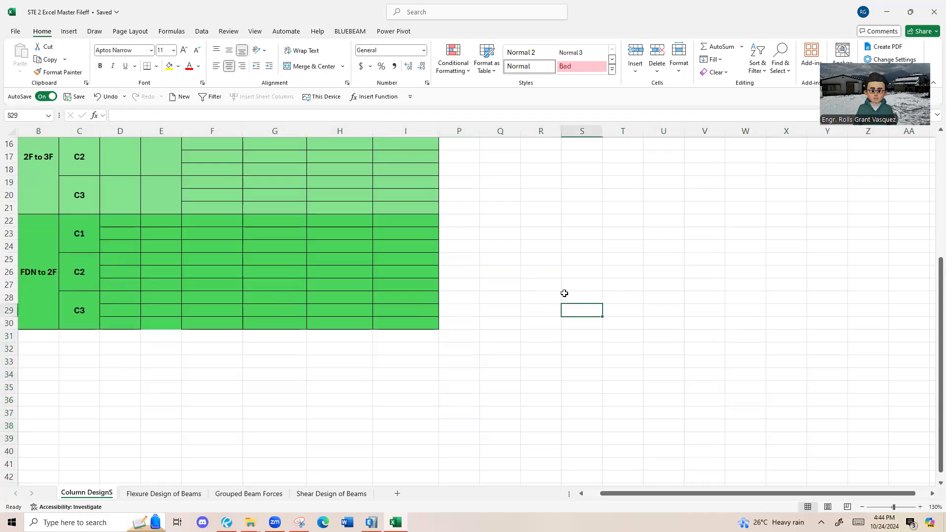
Sketch a two-column building frame with a ground beam and footings in purple ink beside the column table.
scroll(547, 280, up, 3)
mouse_move(499, 196)
mouse_down()
mouse_move(505, 338)
mouse_move(623, 190)
mouse_move(634, 330)
mouse_up()
drag(504, 298, 649, 291)
mouse_move(502, 338)
mouse_down()
mouse_move(514, 349)
mouse_move(499, 337)
mouse_up()
mouse_move(633, 327)
mouse_down()
mouse_move(640, 346)
mouse_move(632, 327)
mouse_up()
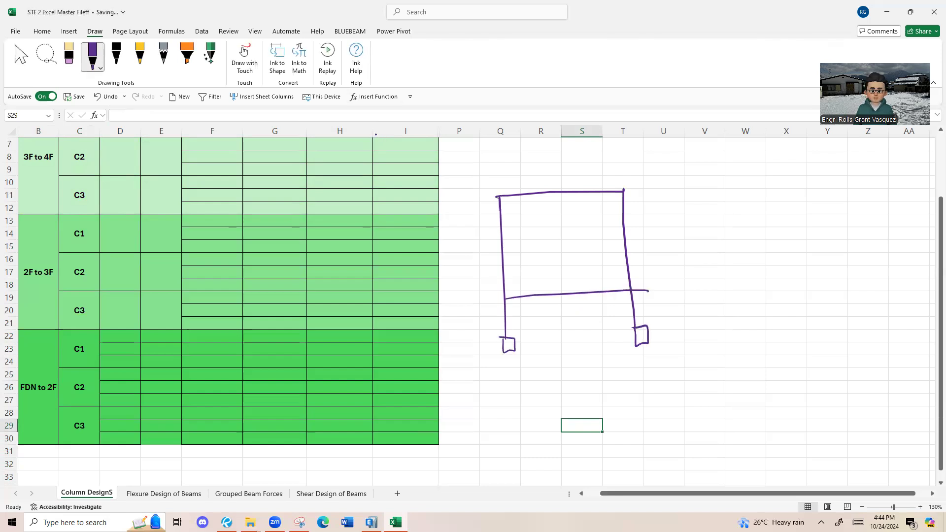
Add the two intermediate floor lines to the frame sketch and label the levels GF, 2F, 3F and 4F.
drag(676, 284, 688, 286)
drag(498, 264, 686, 249)
mouse_move(496, 228)
mouse_down()
mouse_move(645, 215)
mouse_move(680, 202)
mouse_up()
drag(673, 209, 678, 209)
mouse_move(643, 177)
mouse_down()
mouse_move(650, 188)
mouse_move(664, 182)
mouse_up()
Circle the three story segments on the sketch's left column and thicken the right column between GF and 2F.
mouse_move(500, 206)
mouse_down()
mouse_move(494, 247)
mouse_move(502, 236)
mouse_up()
mouse_move(492, 274)
mouse_down()
mouse_move(517, 316)
mouse_move(503, 272)
mouse_up()
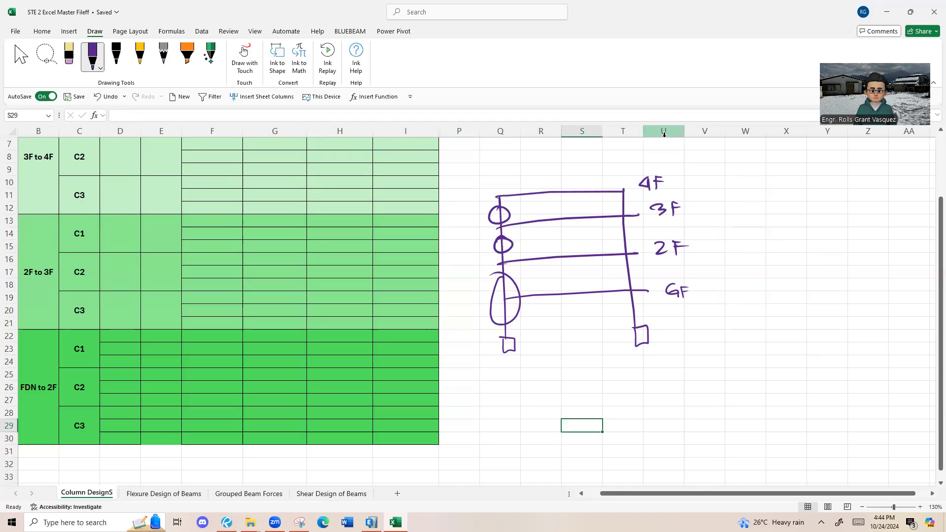
mouse_move(626, 256)
mouse_down()
mouse_move(629, 295)
mouse_move(626, 250)
mouse_move(623, 275)
mouse_up()
Try outlining a wider right column between 2F and 3F in the sketch and undo both strokes.
drag(613, 219, 611, 253)
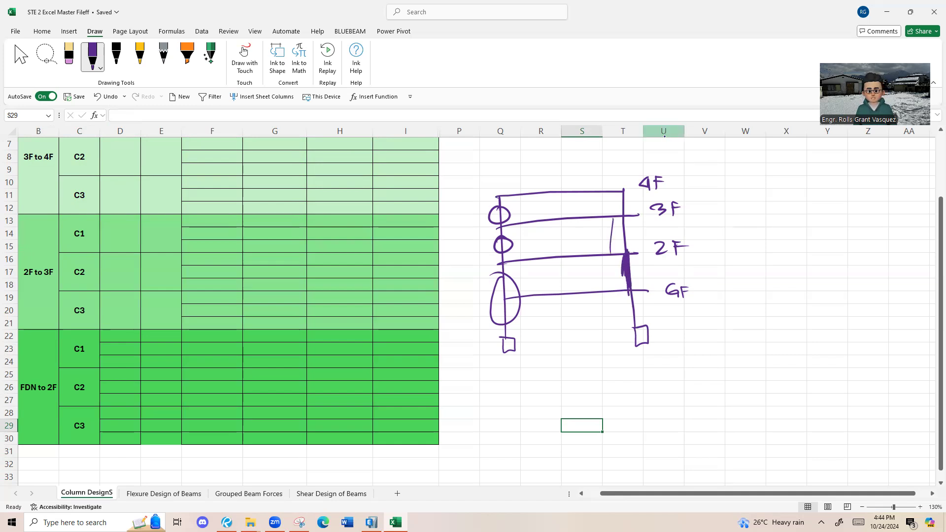
drag(638, 217, 636, 252)
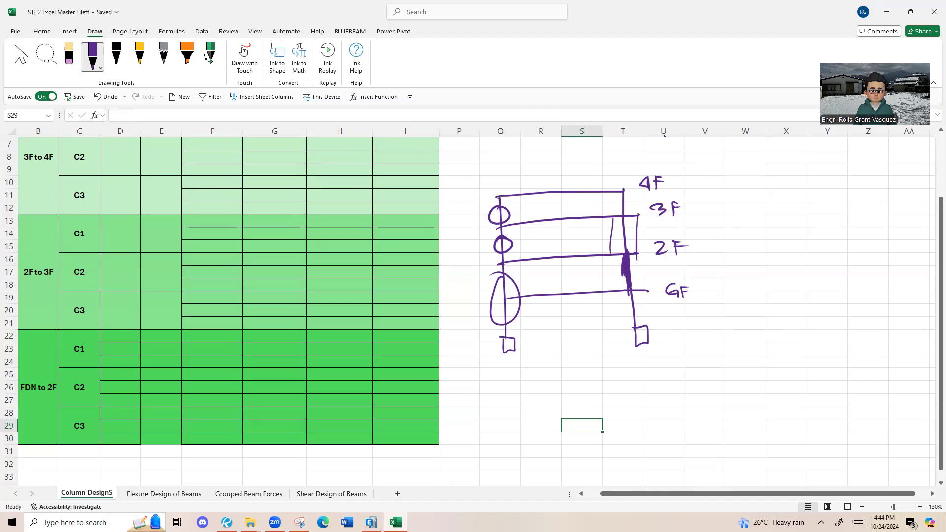
key(ctrl+z)
key(ctrl+z)
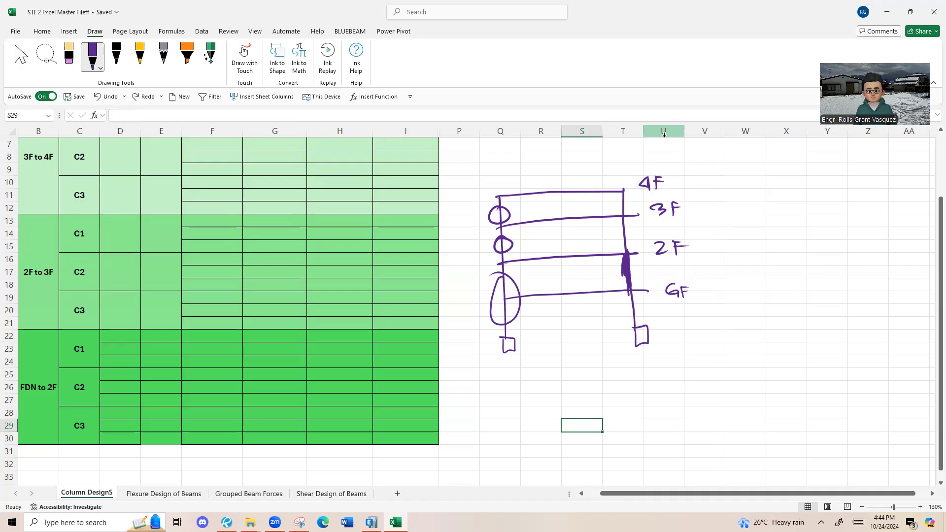
Delete all ink strokes of the frame sketch beside the column table.
scroll(264, 289, up, 2)
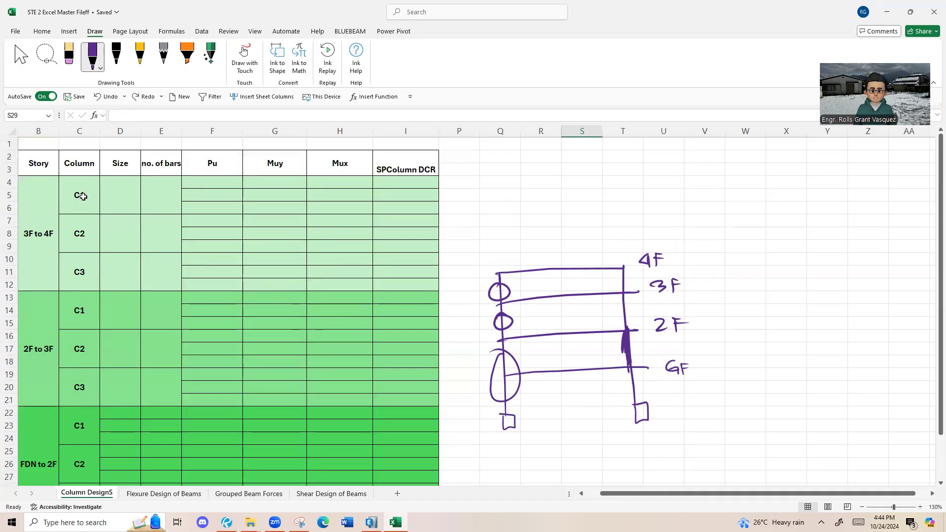
click(109, 189)
click(63, 211)
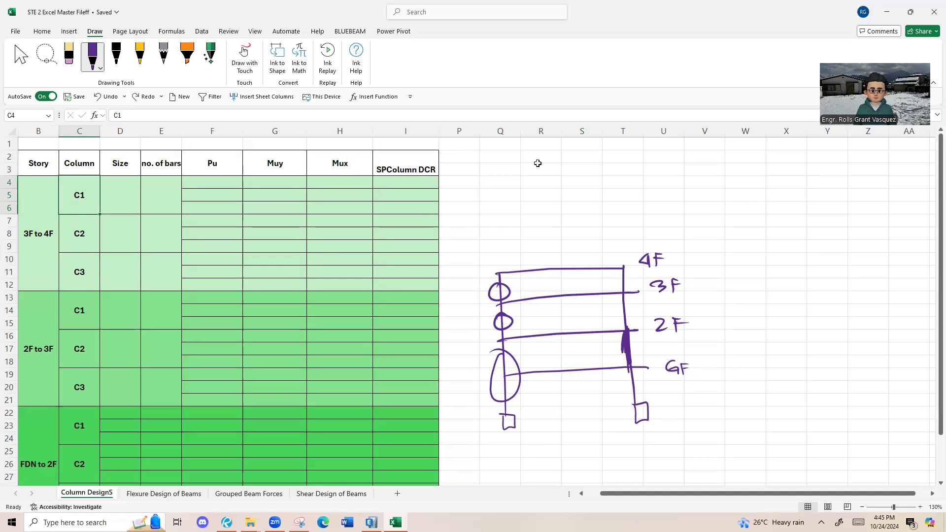
drag(536, 243, 538, 245)
click(522, 262)
click(521, 295)
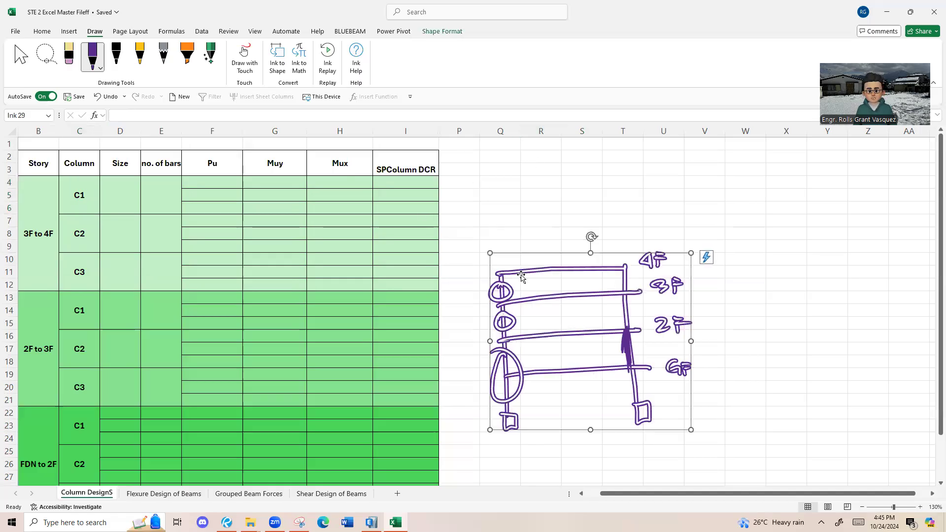
key(Delete)
click(623, 350)
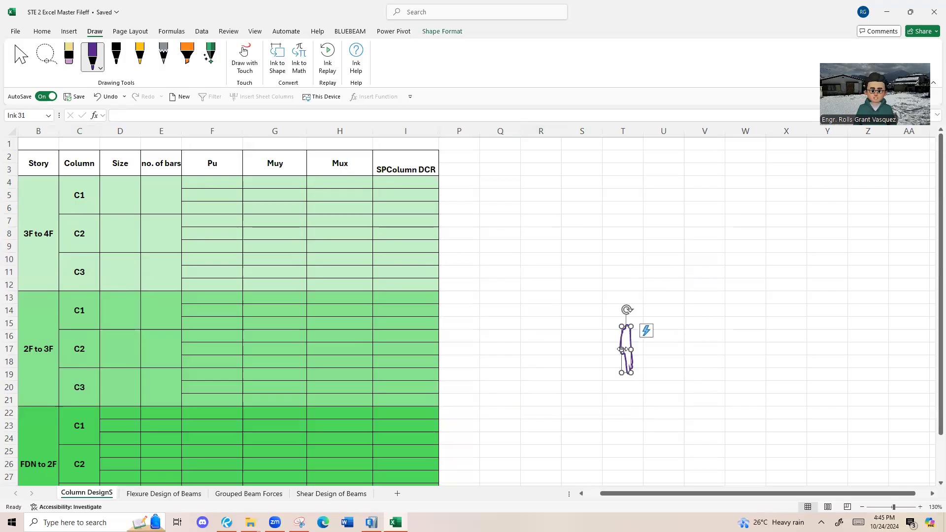
key(Delete)
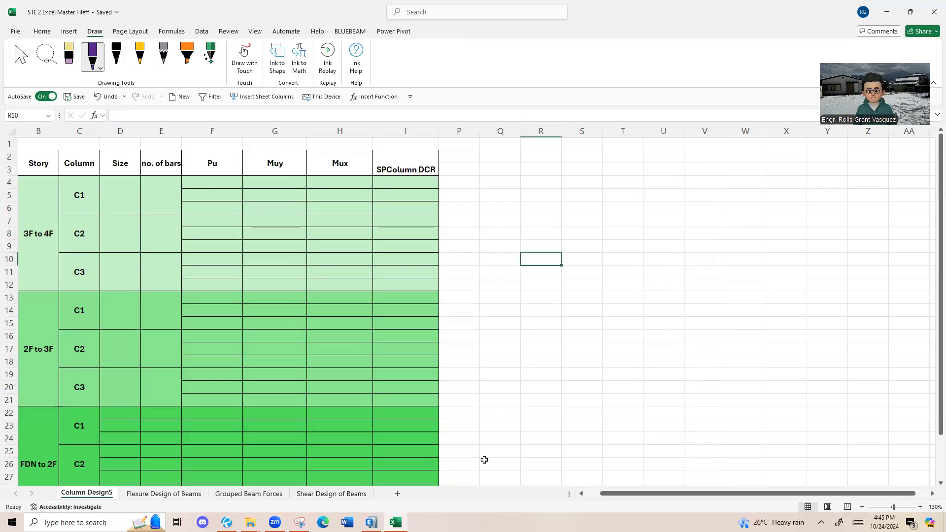
Switch to ETABS and add a group named C-1 @ FDN TO 2F in the group definitions.
key(alt+Tab)
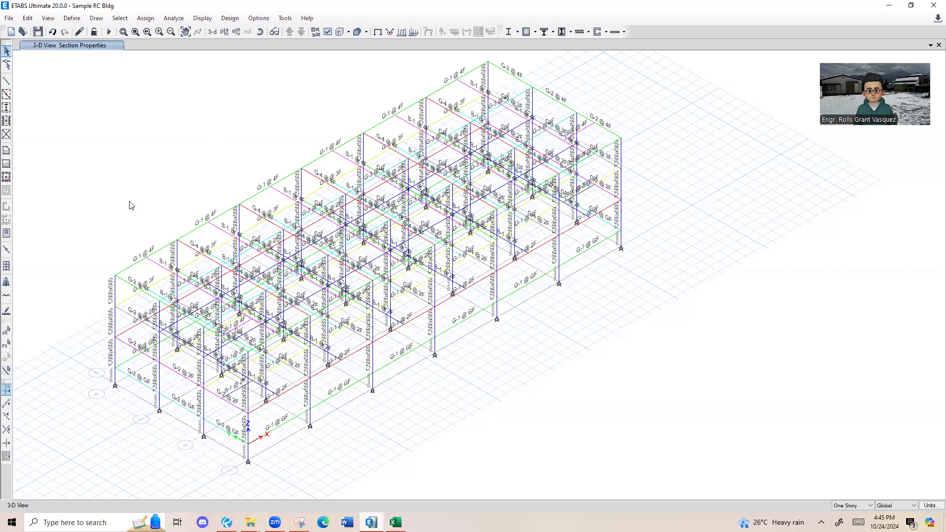
key(alt+d)
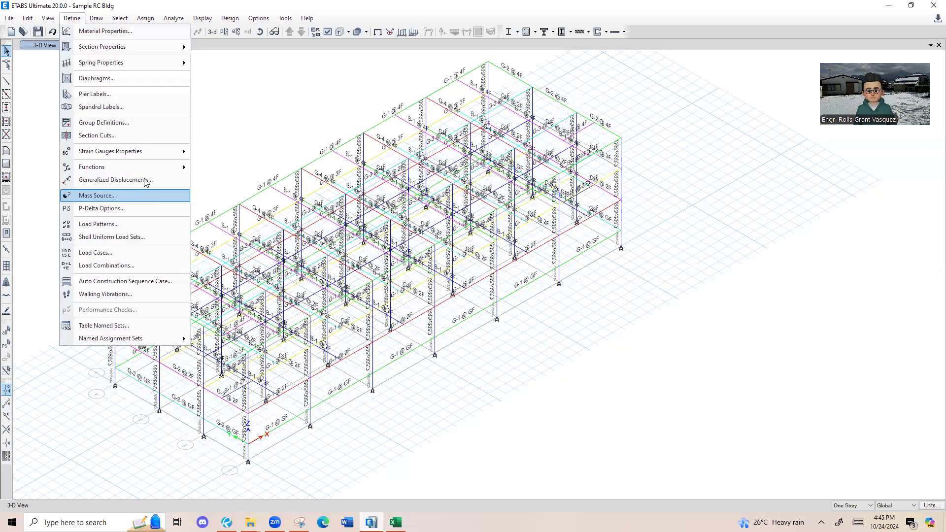
click(116, 122)
click(532, 227)
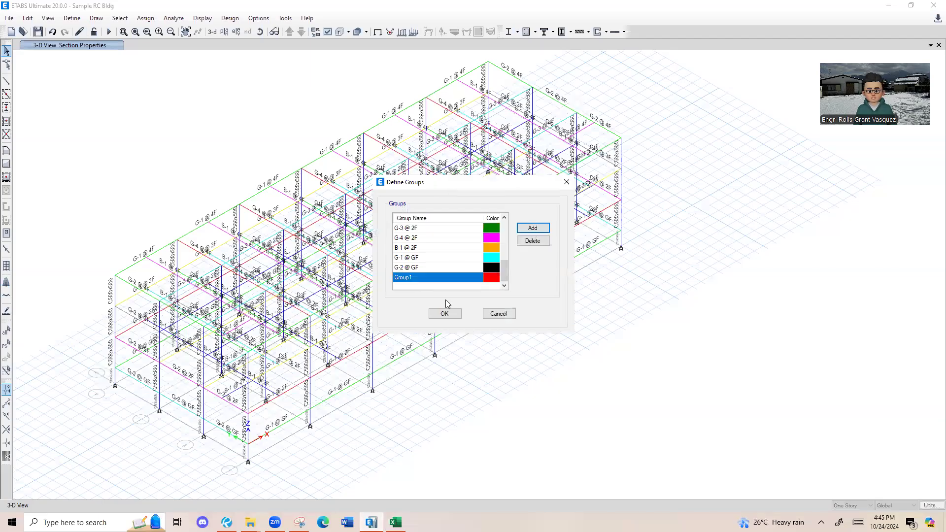
click(429, 280)
text(C-1 @ FDN TO 2F)
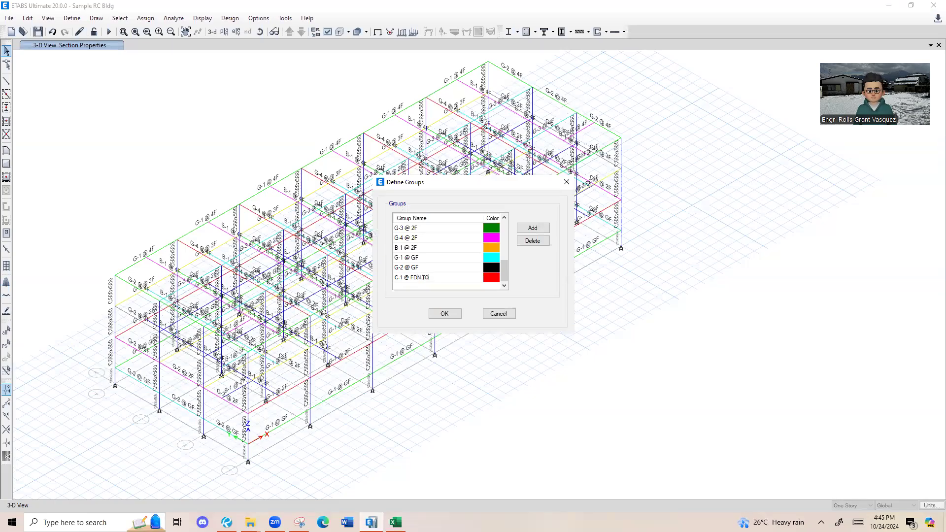
Add two more column groups named C-2 @ FDN TO 2F and C-3 @ FDN TO 2F to the group definitions.
click(453, 279)
key(ctrl+c)
click(533, 228)
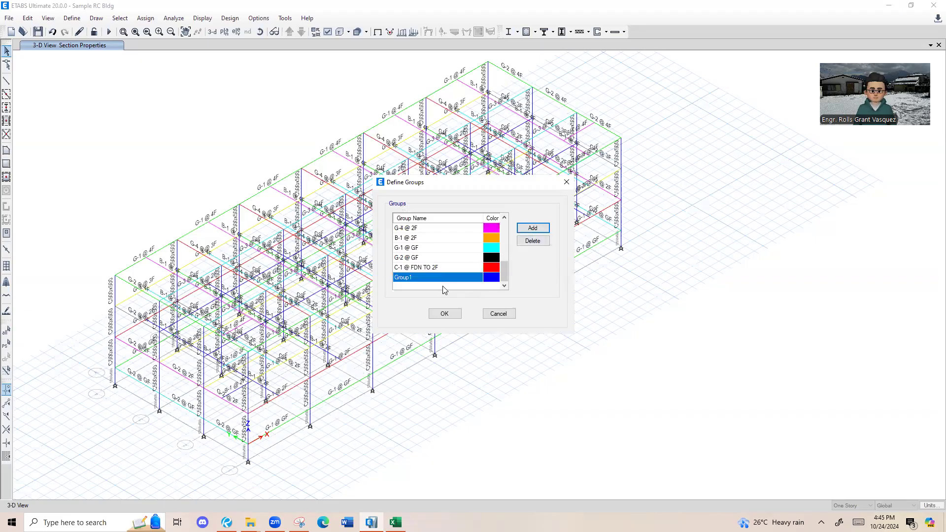
click(430, 279)
key(ctrl+v)
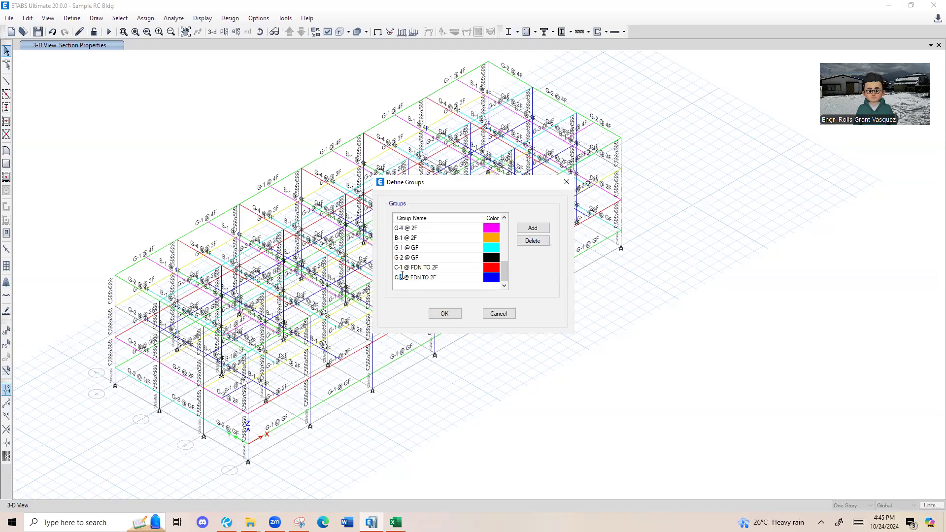
click(540, 231)
click(424, 277)
key(ctrl+v)
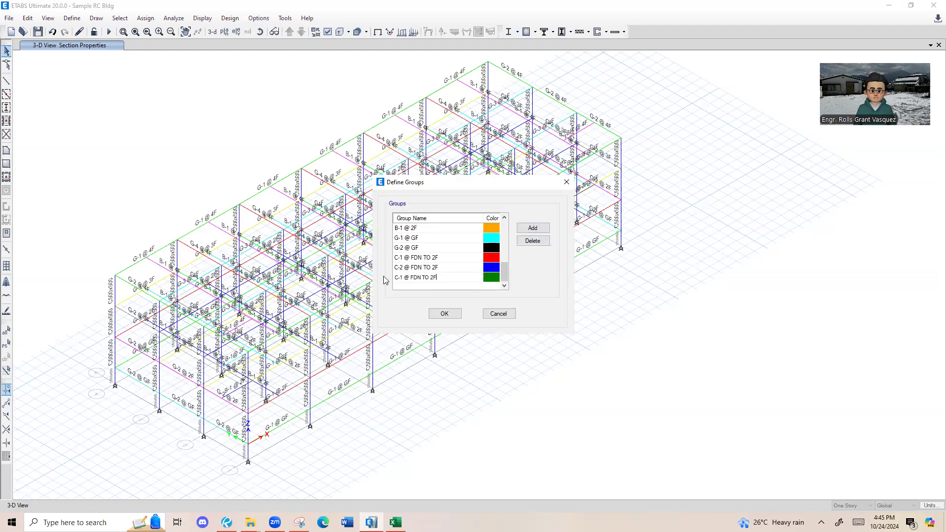
Add a group named C-1 @ 2F TO 3F to the group definitions.
click(531, 228)
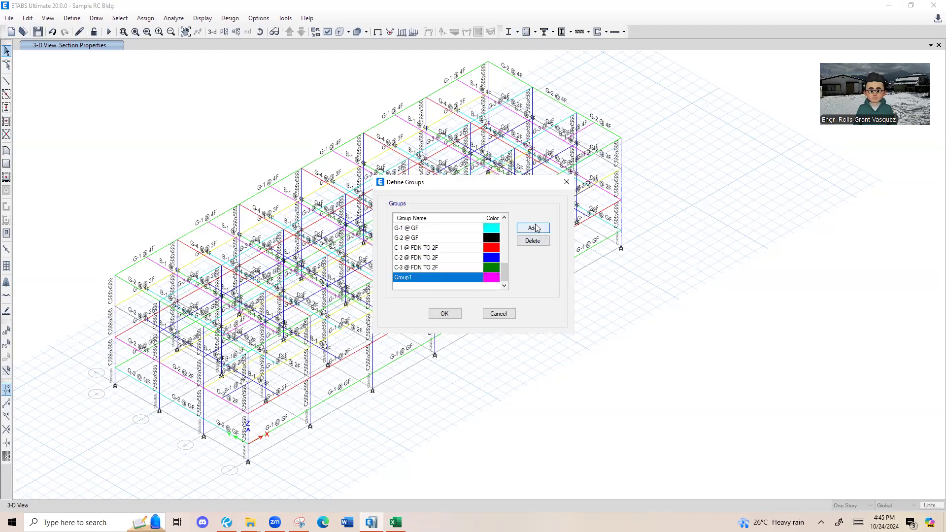
click(433, 277)
key(ctrl+v)
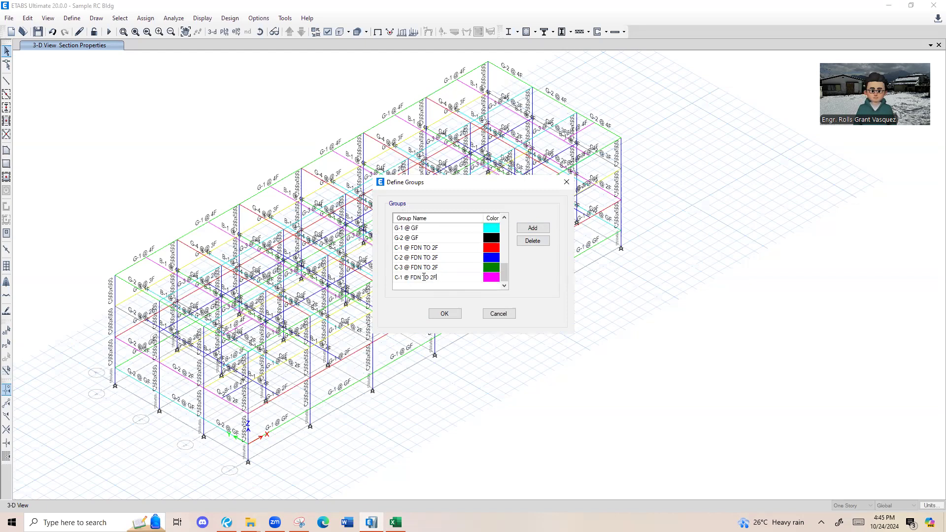
drag(411, 278, 421, 278)
text(2F)
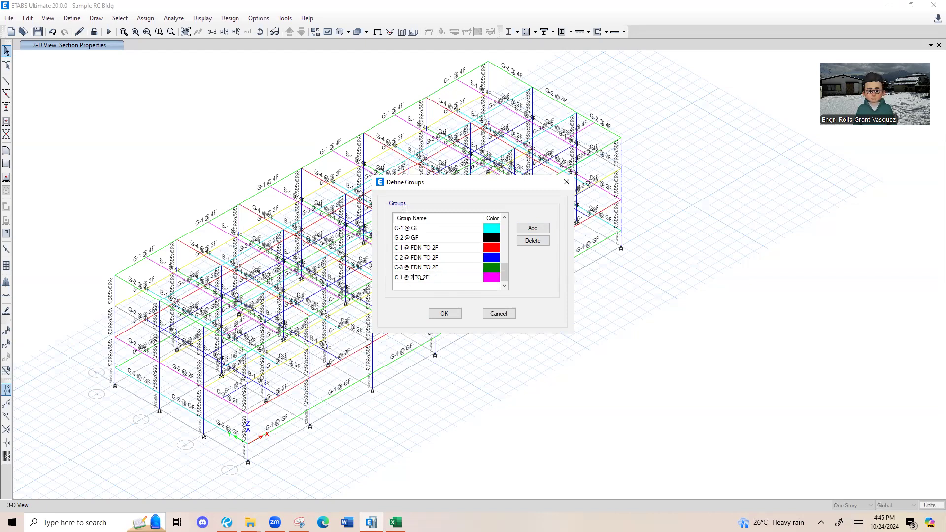
key(Return)
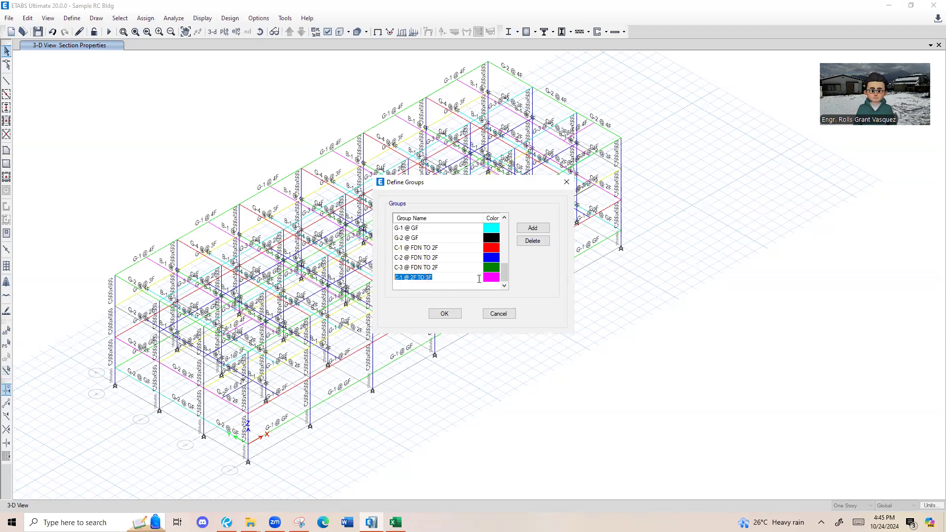
Add the groups C-2 @ 2F TO 3F and C-3 @ 2F TO 3F to the group definitions.
click(532, 228)
click(432, 276)
text(C-1 @ 2F TO 3F)
drag(436, 278, 368, 283)
text(C-1 @ 2F TO 3F)
drag(449, 279, 351, 282)
text(C-1 @ 2F TO 3F)
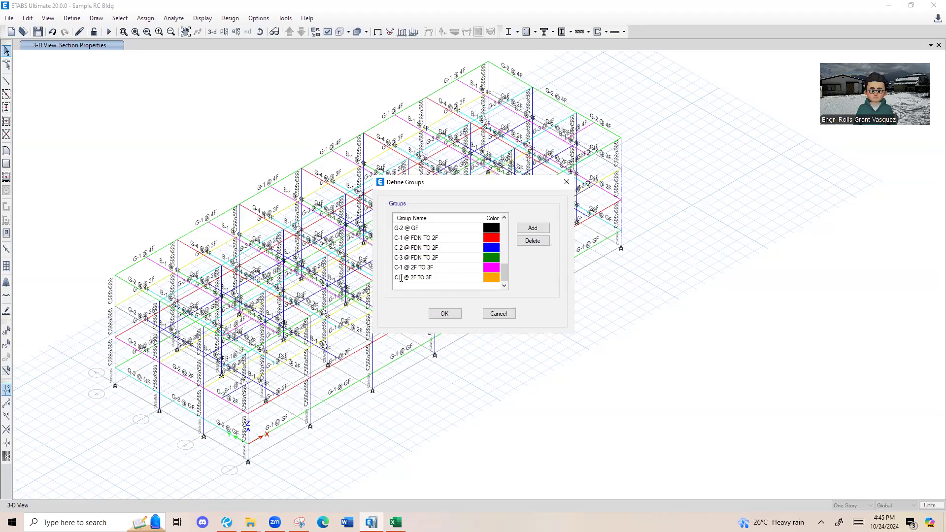
click(532, 228)
click(441, 277)
text(C-1 @ 2F TO 3F)
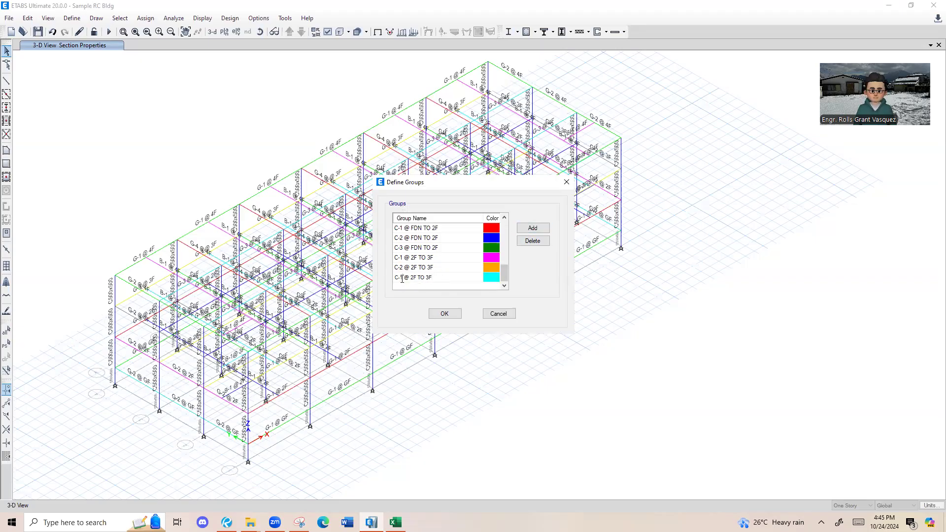
text(3)
Add a group named C-1 @ 3F TO 4F and copy its name for reuse.
click(533, 228)
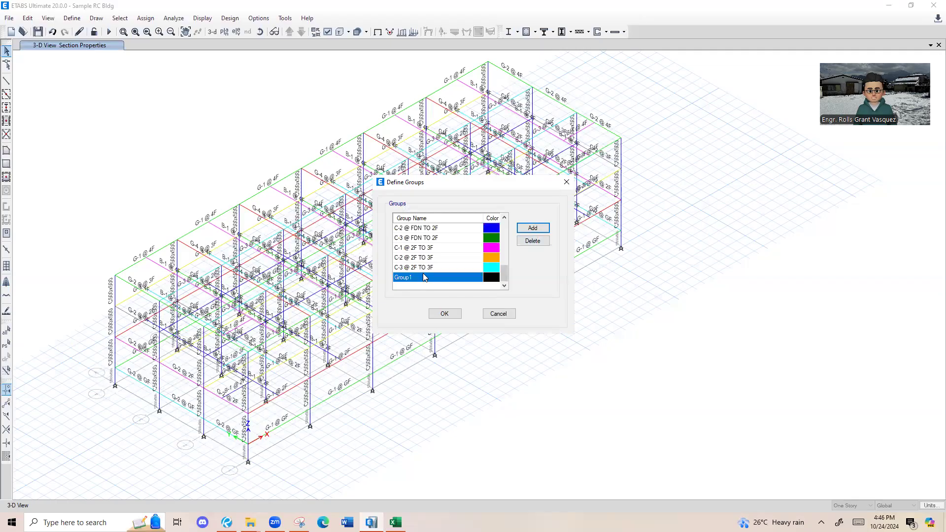
click(422, 277)
text(C-1 @ 2F TO 3F)
drag(416, 277, 429, 278)
text(3)
key(BackSpace)
text(4)
key(Return)
key(ctrl+c)
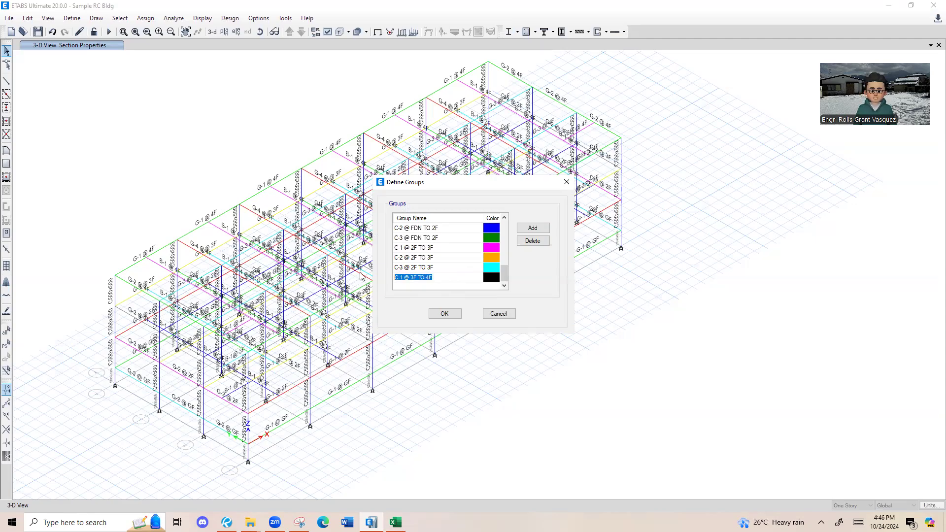
Add a group named C-2 @ 3F TO 4F to the group definitions.
click(545, 231)
click(416, 278)
key(ctrl+v)
click(521, 229)
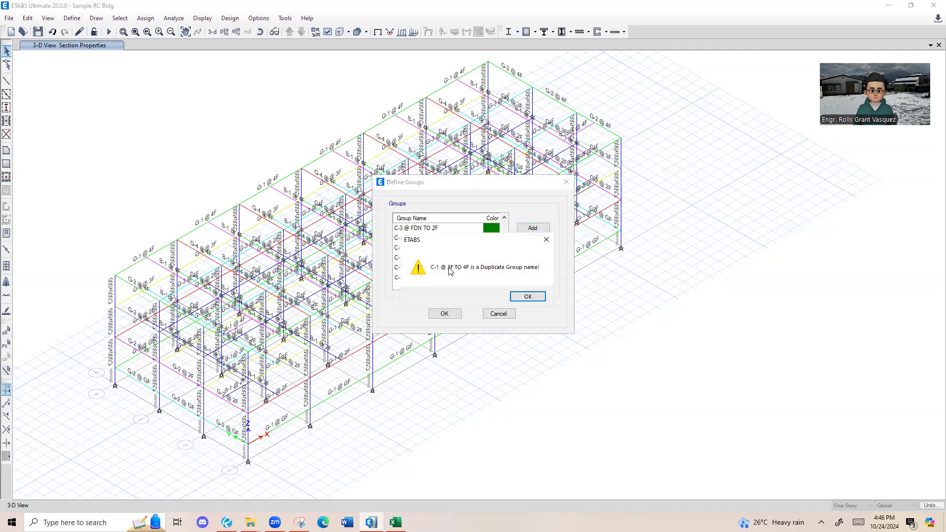
click(528, 296)
click(401, 278)
text(2)
Add a group named C-3 @ 3F TO 4F and accept the group definitions.
click(532, 227)
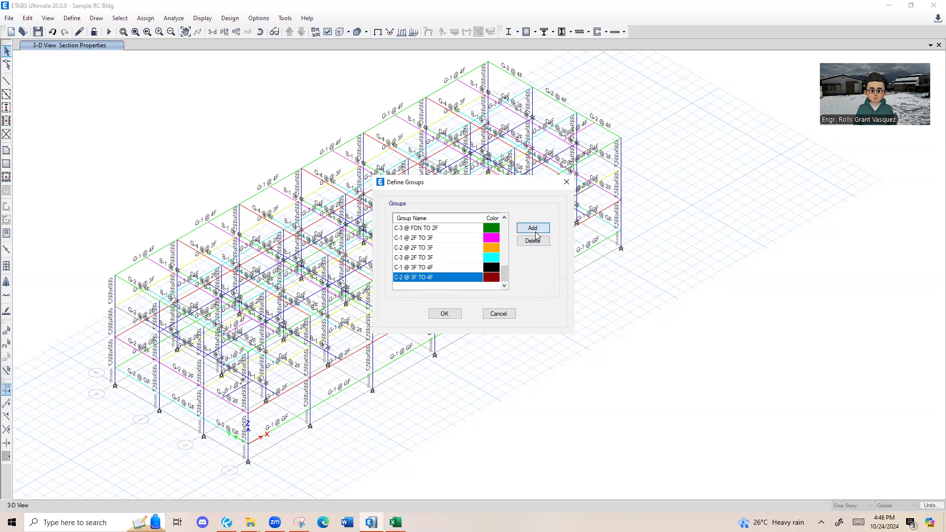
click(418, 279)
key(ctrl+v)
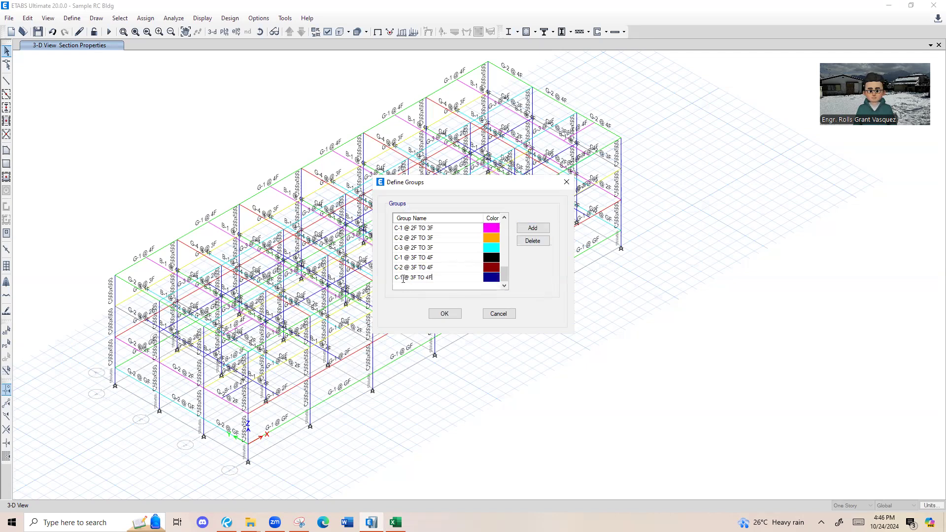
click(446, 261)
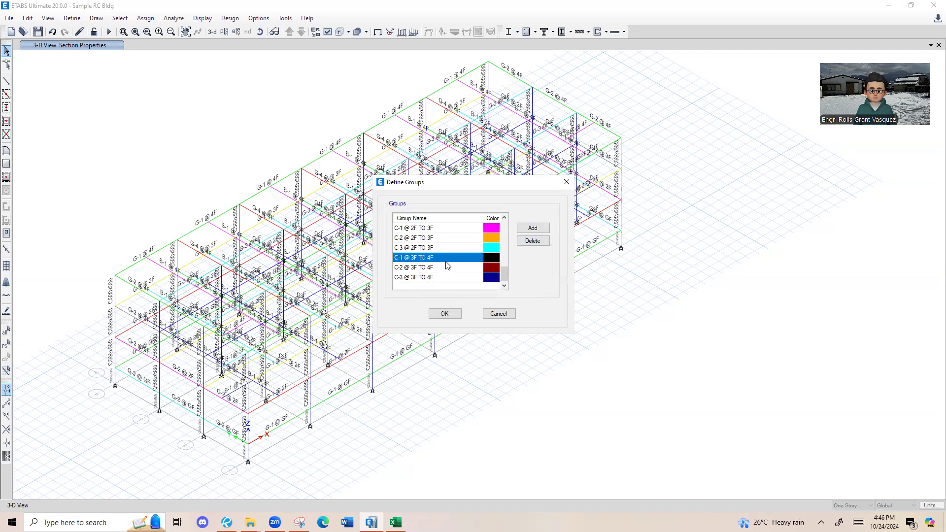
scroll(447, 266, up, 1)
scroll(447, 265, down, 1)
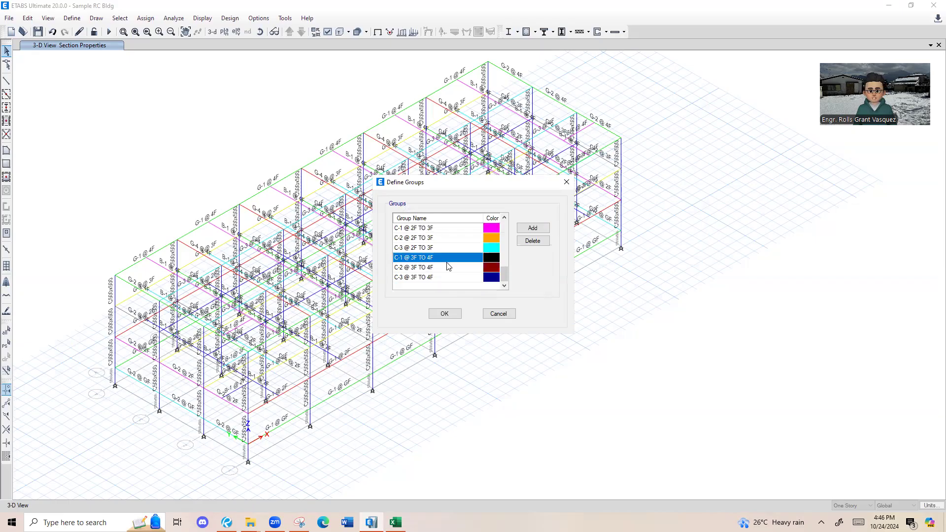
click(443, 277)
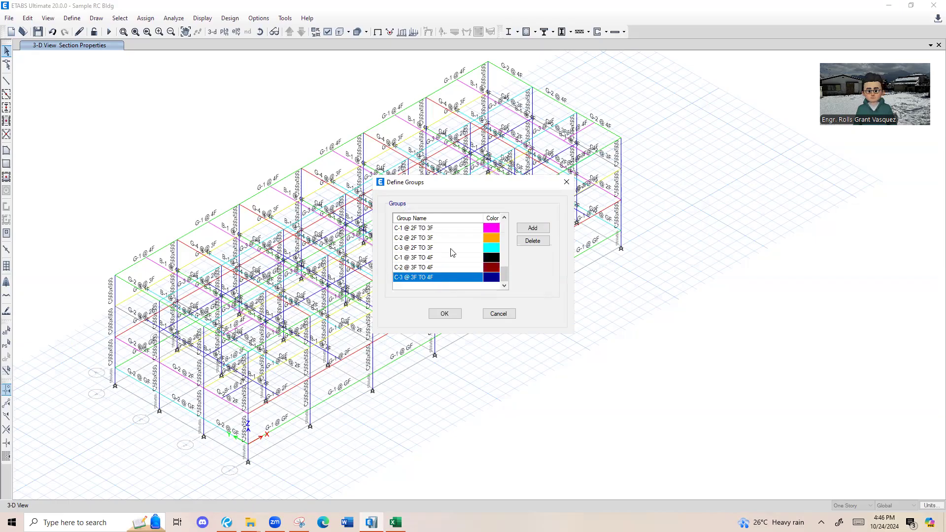
click(444, 313)
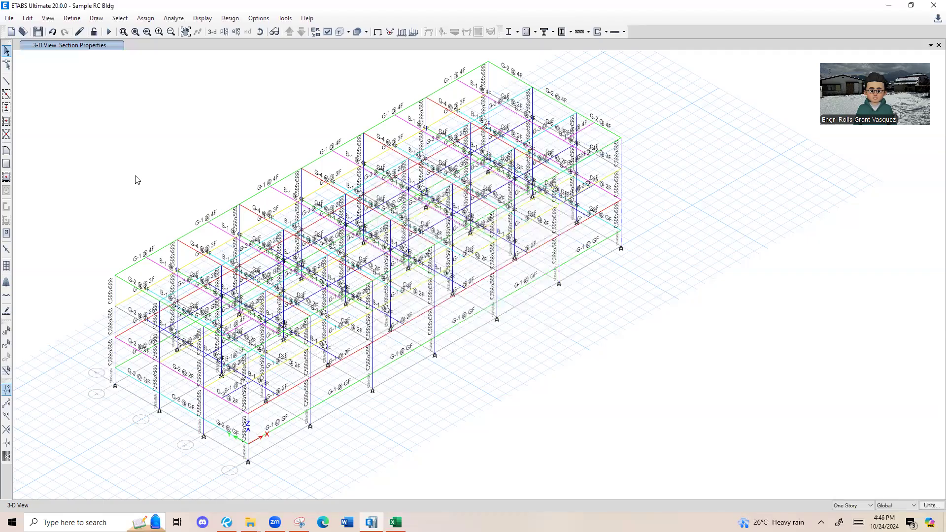
Hide the beams in the 3D view through the display options so the columns stand alone.
key(ctrl+w)
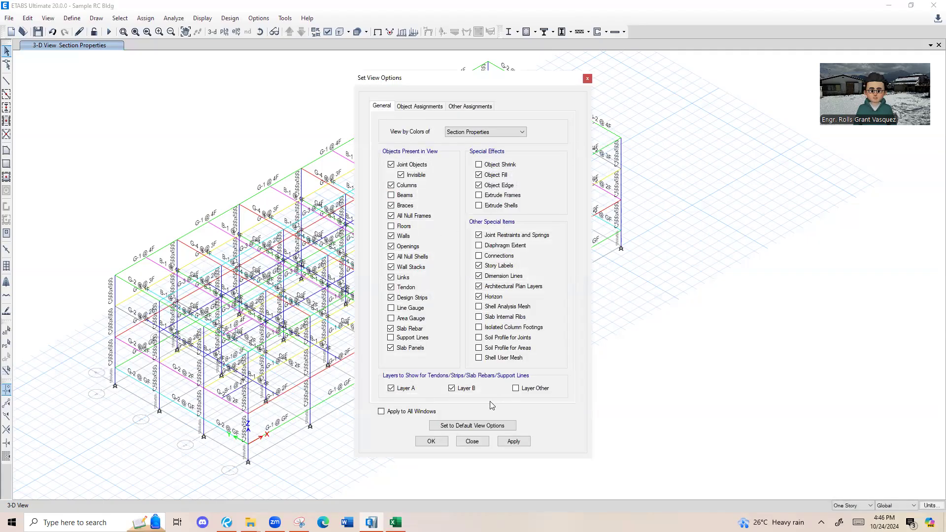
click(513, 441)
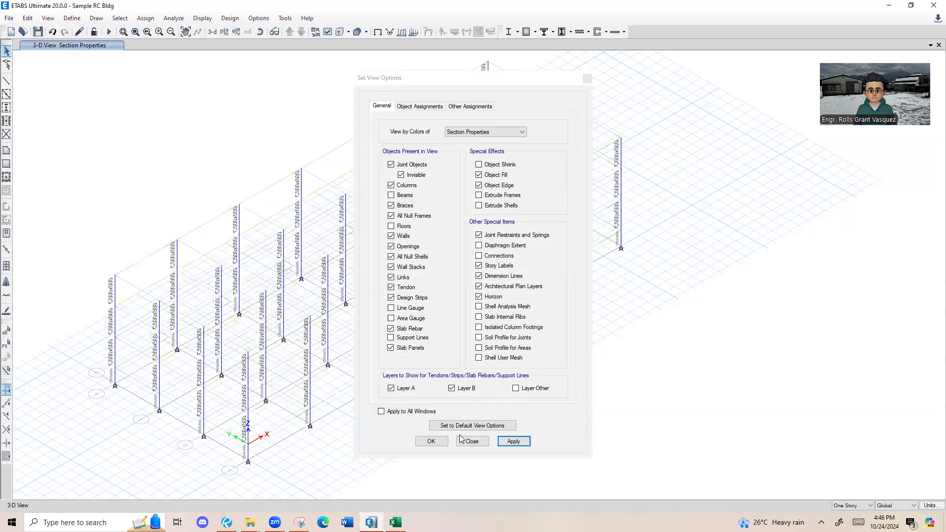
click(418, 445)
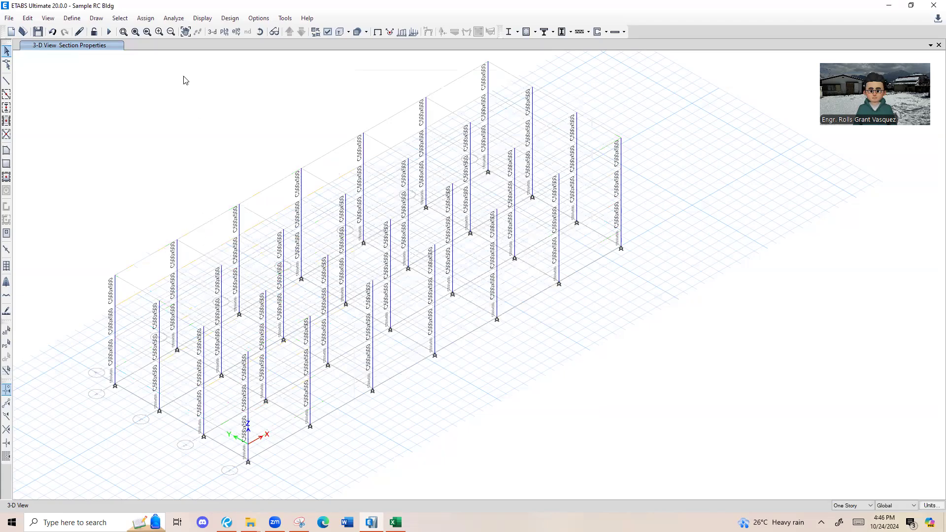
Limit the building view's story range so that only the columns between 3F and 4F are displayed.
click(259, 32)
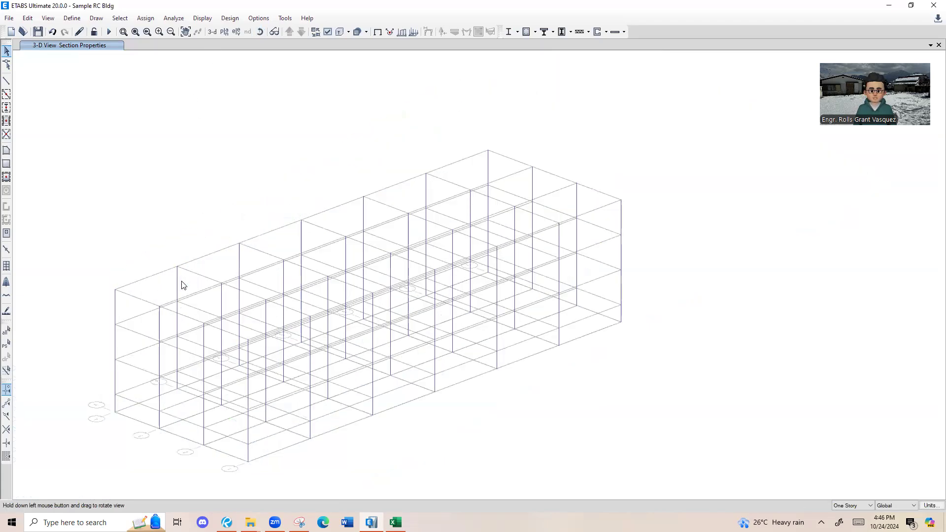
click(228, 290)
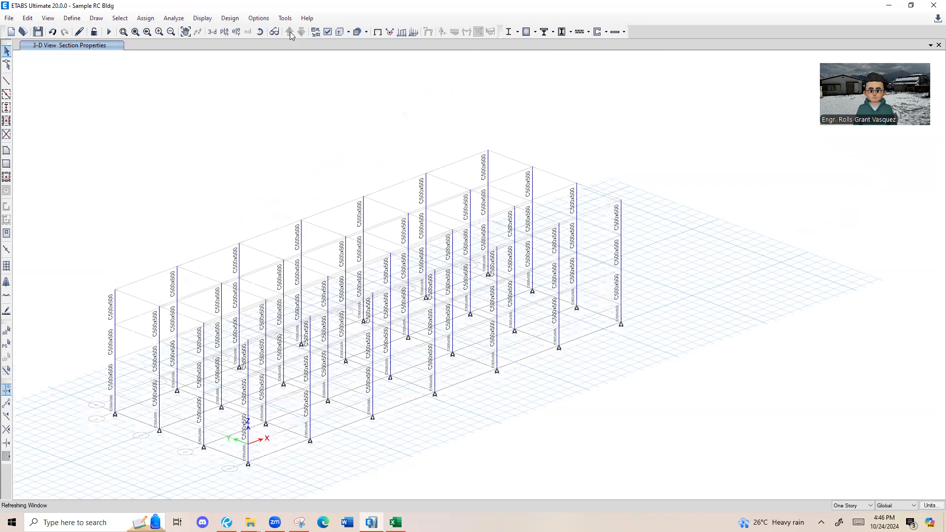
drag(303, 80, 359, 146)
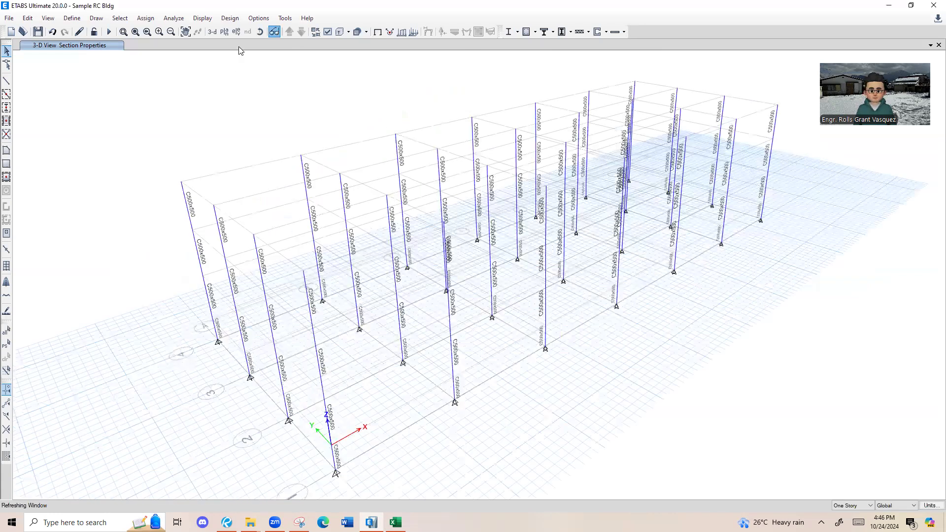
drag(428, 140, 360, 137)
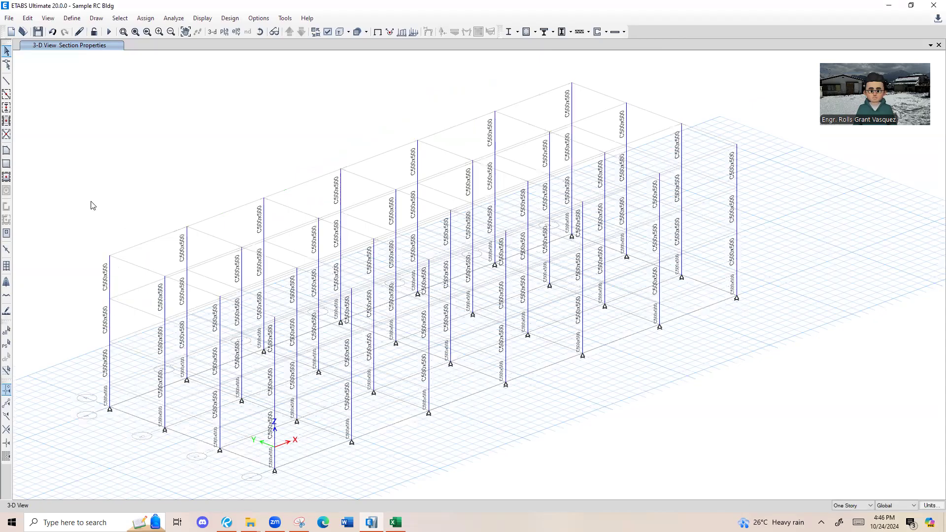
click(48, 18)
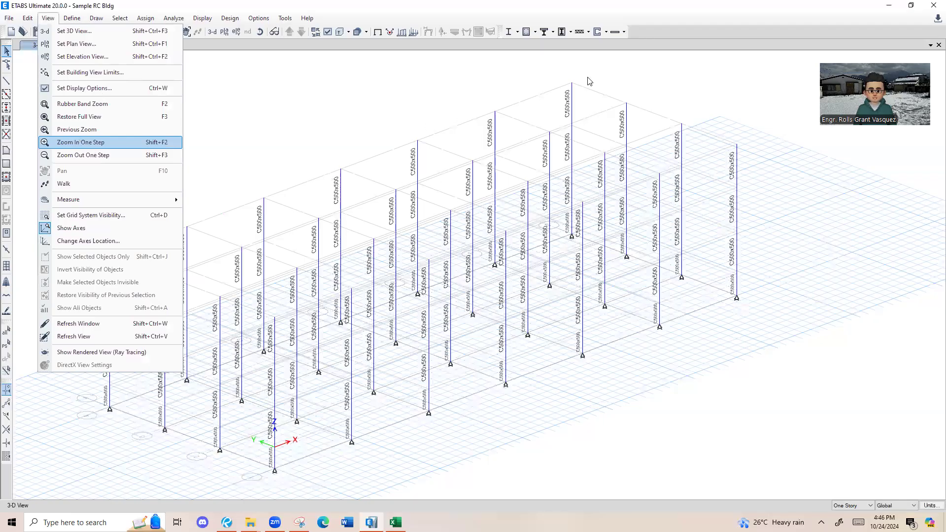
click(48, 18)
click(48, 18)
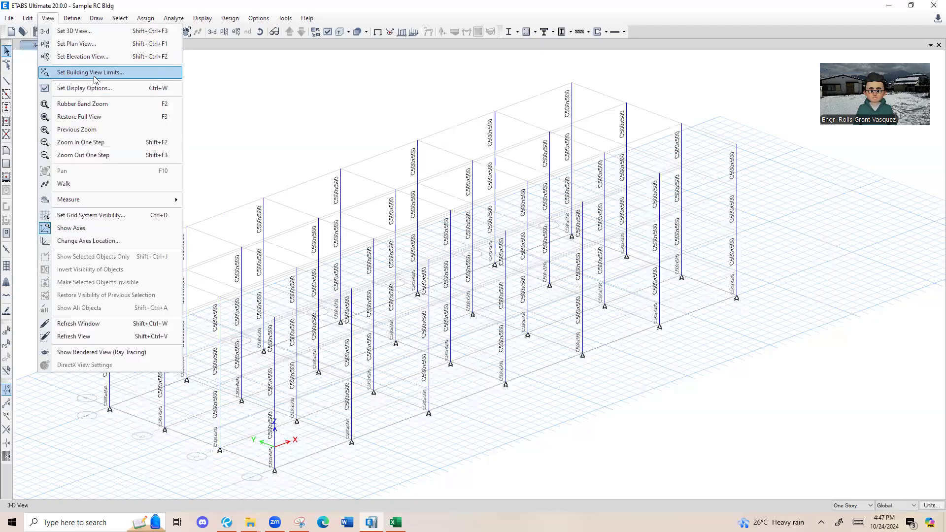
click(90, 73)
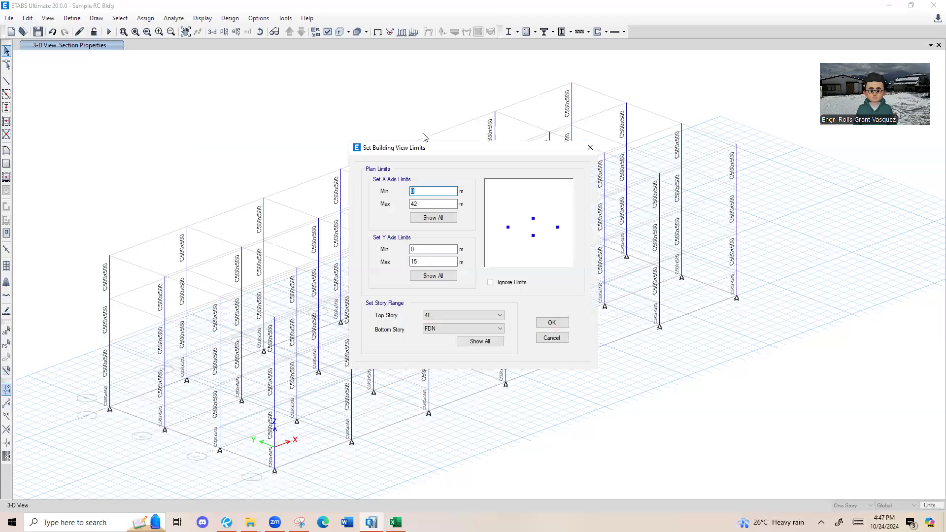
drag(423, 149, 629, 139)
click(653, 305)
click(640, 313)
click(648, 318)
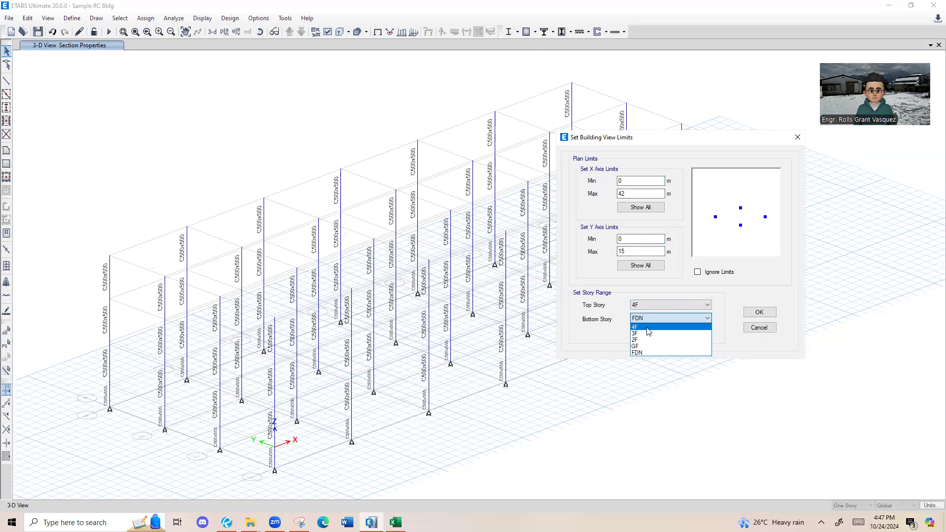
click(648, 327)
click(756, 312)
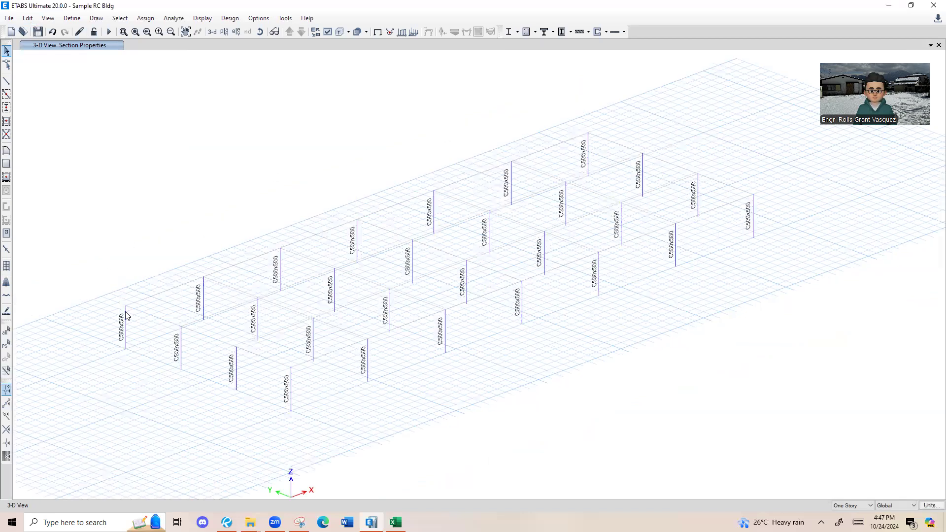
Inspect the object information and assignments of the corner column at the far end of the Y axis.
right_click(126, 318)
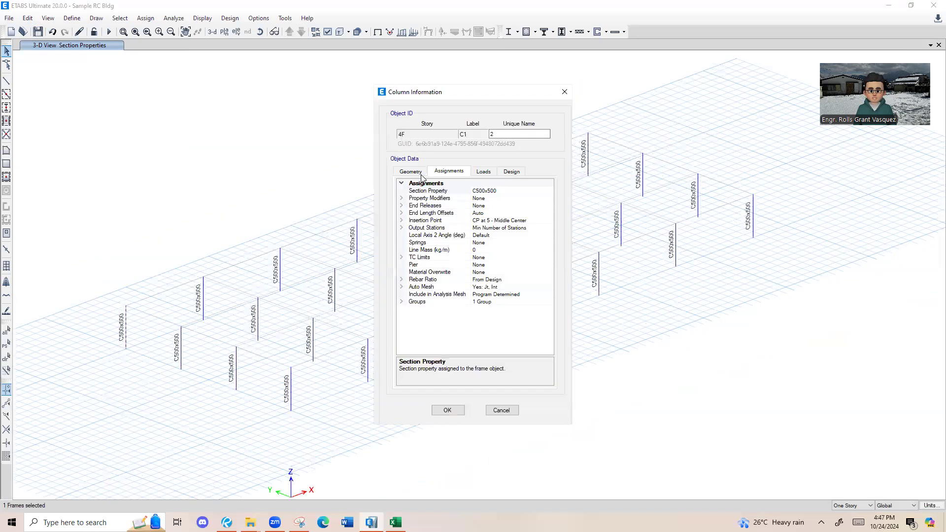
click(449, 173)
click(565, 92)
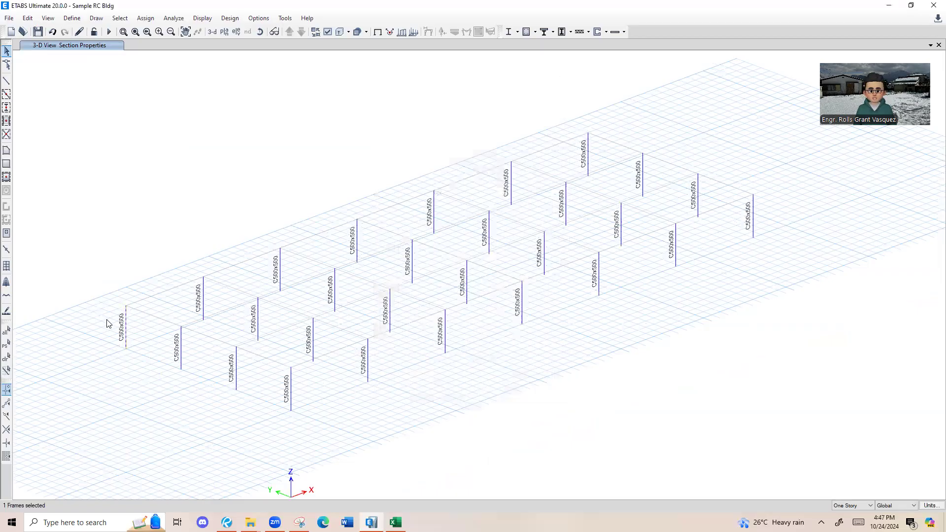
Assign the four corner columns to the group C-1 @ 3F TO 4F.
drag(140, 363, 99, 284)
drag(307, 420, 277, 375)
drag(775, 258, 743, 180)
drag(598, 177, 572, 94)
click(146, 18)
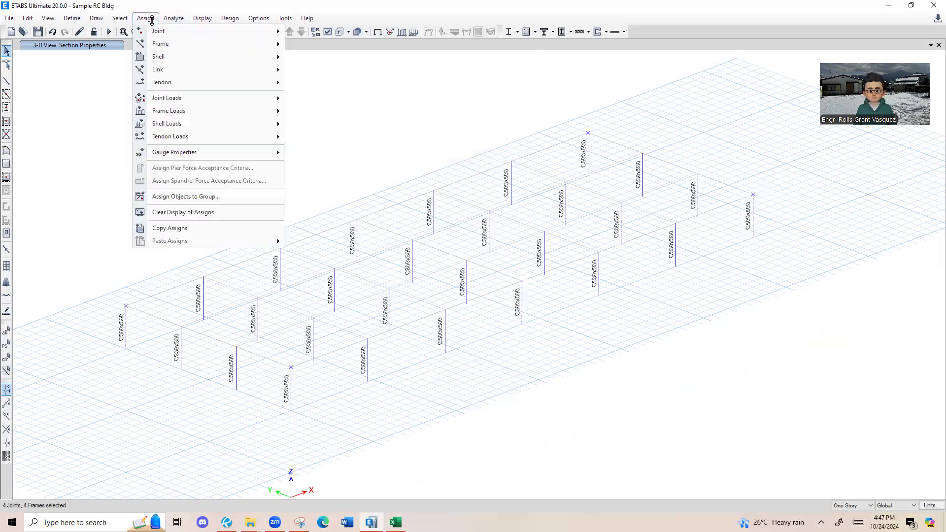
click(190, 197)
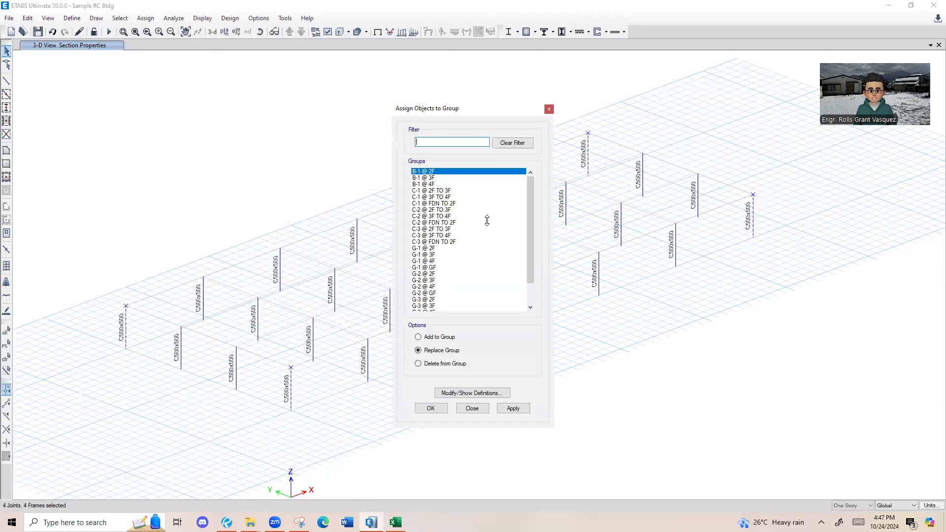
click(454, 196)
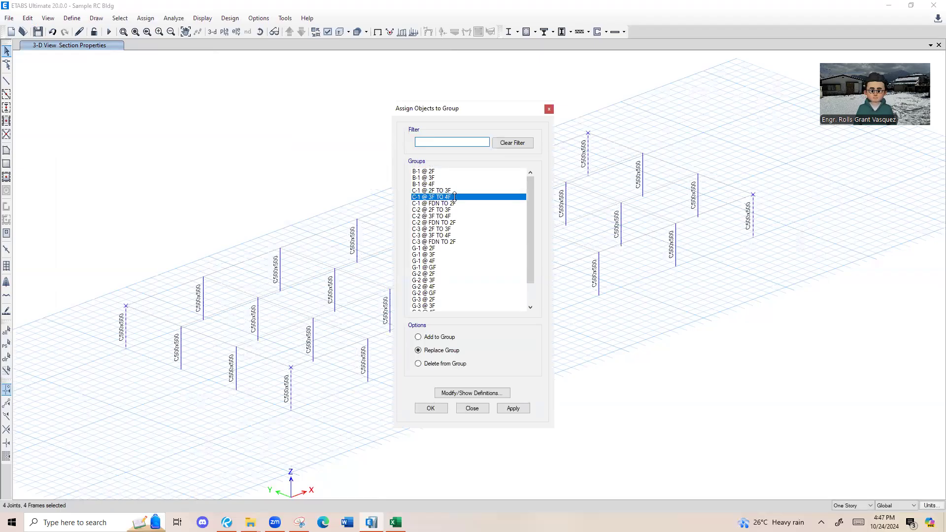
click(515, 409)
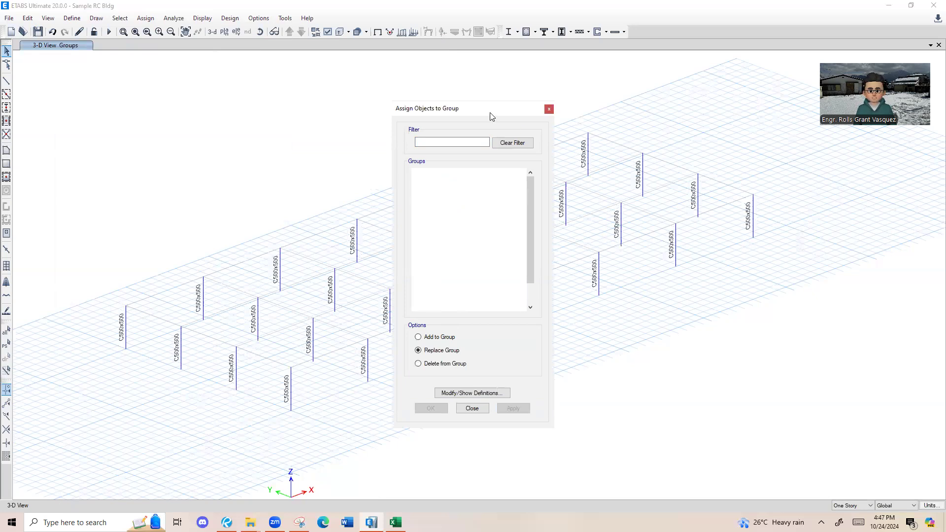
Assign all perimeter columns between the corners to the group C-2 @ 3F TO 4F.
drag(490, 117, 816, 350)
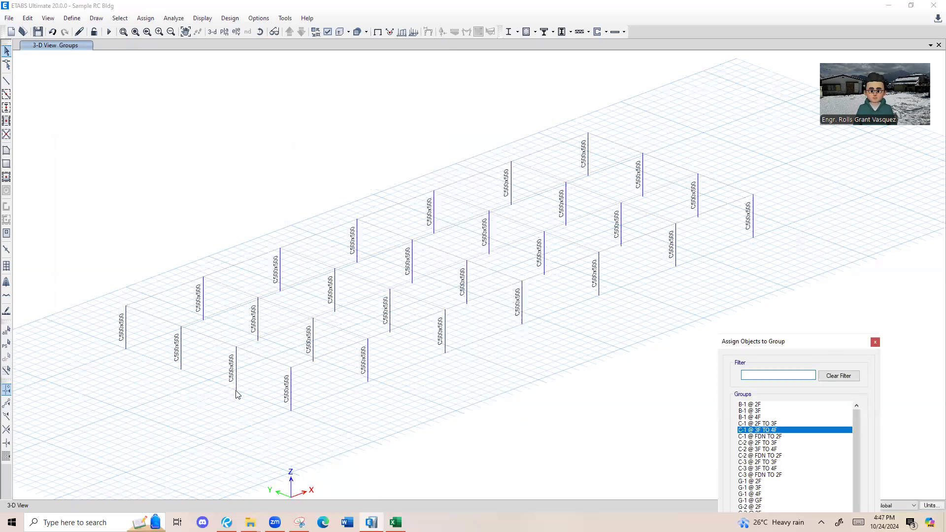
click(229, 374)
click(230, 373)
click(182, 358)
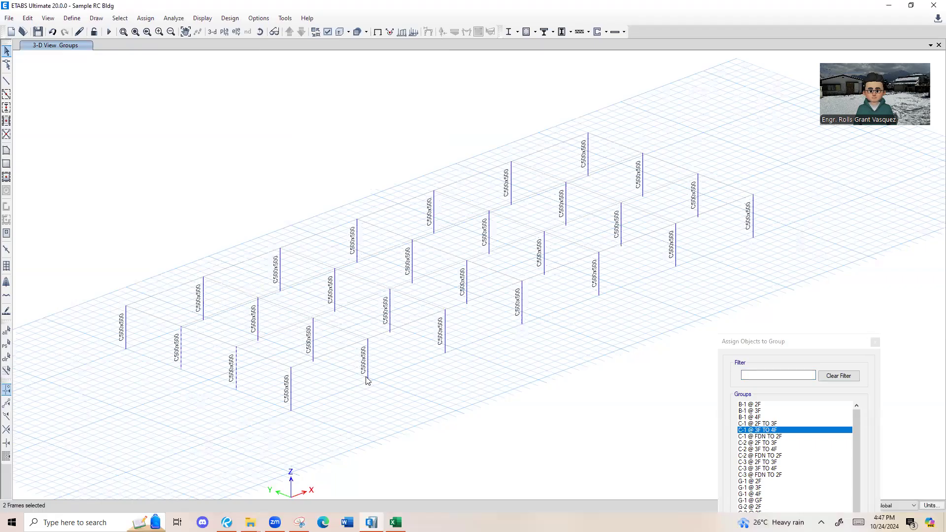
click(357, 360)
click(443, 322)
click(522, 298)
click(598, 270)
click(676, 242)
click(697, 190)
click(639, 178)
click(508, 191)
drag(441, 216, 425, 210)
drag(365, 239, 353, 233)
drag(290, 277, 265, 274)
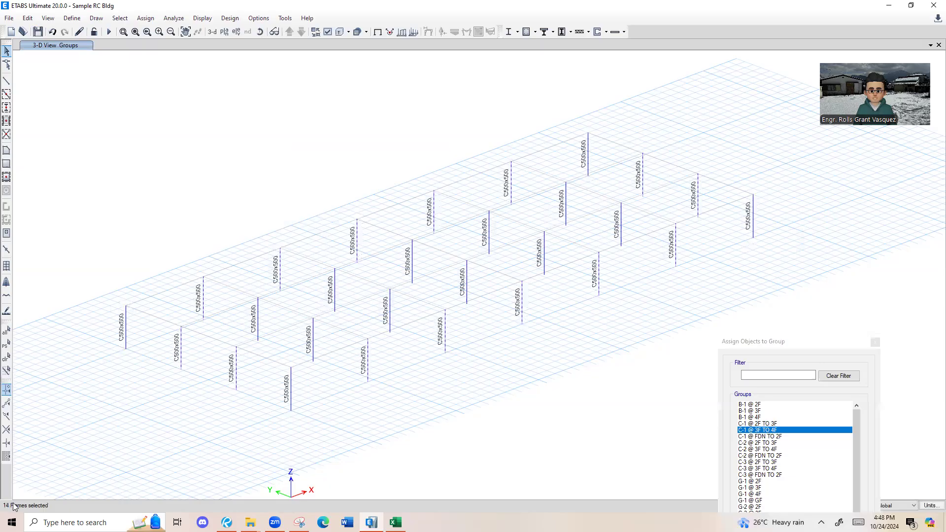
click(784, 344)
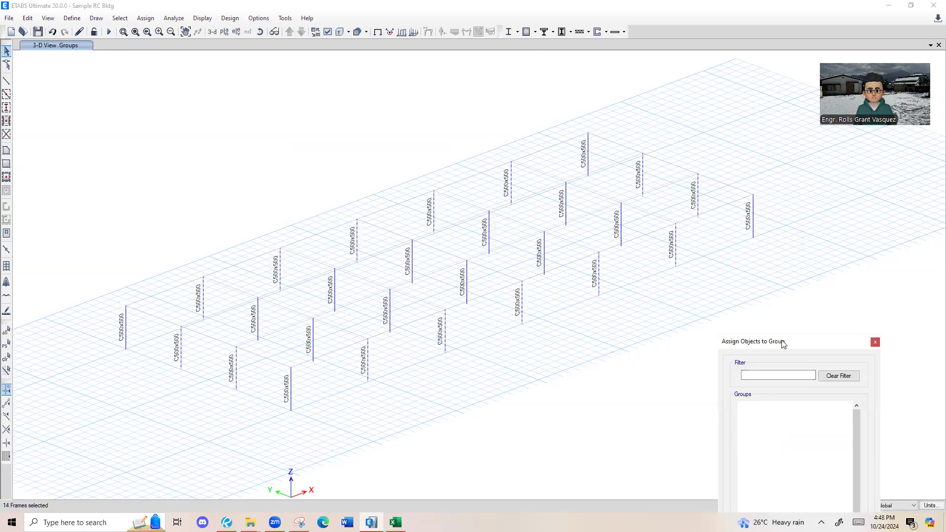
click(600, 245)
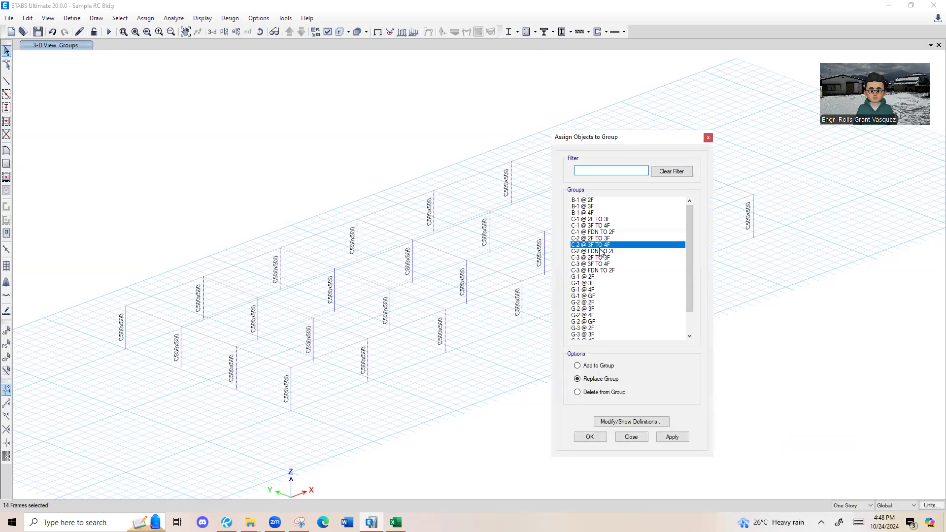
click(671, 438)
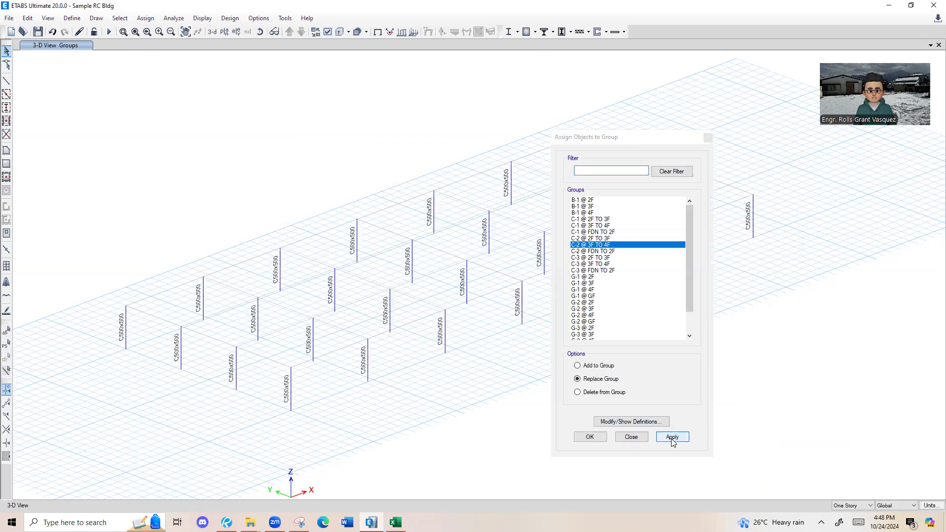
Assign all interior columns to the group C-3 @ 3F TO 4F.
drag(609, 142, 755, 158)
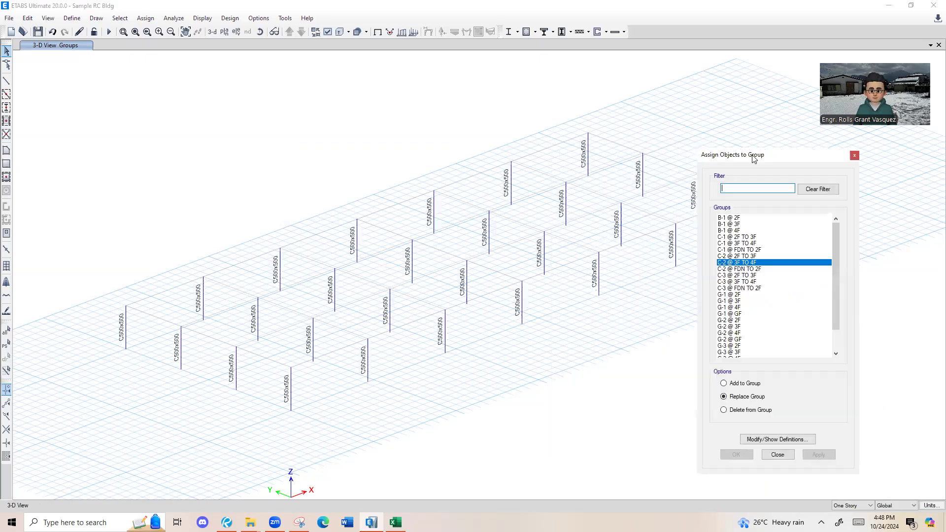
click(240, 201)
drag(320, 349, 240, 323)
drag(395, 316, 323, 288)
drag(474, 282, 398, 256)
drag(554, 259, 523, 237)
drag(506, 239, 481, 222)
click(619, 221)
drag(578, 212, 556, 190)
middle_drag(571, 224, 526, 211)
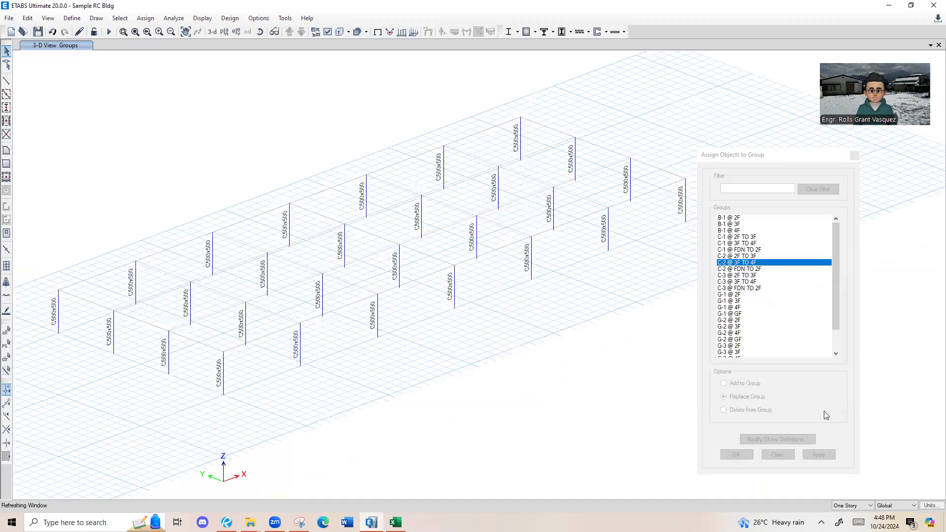
click(752, 282)
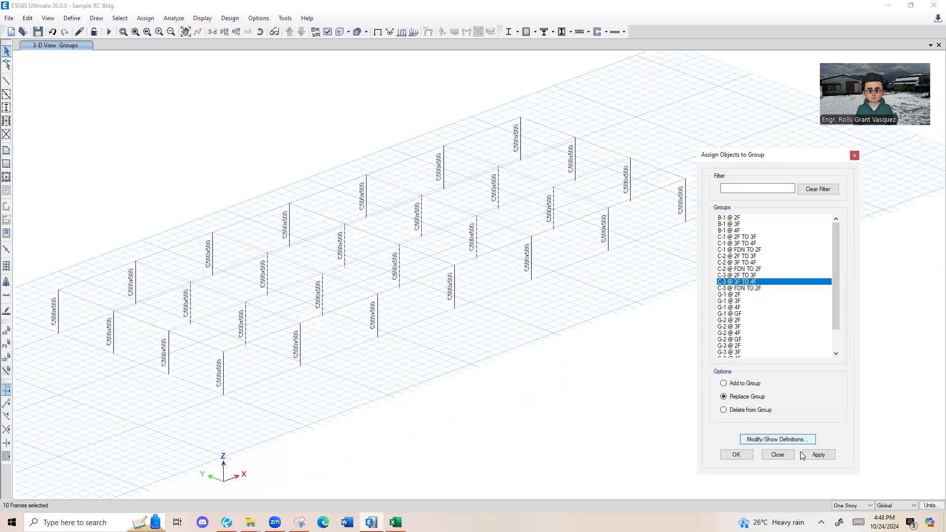
click(818, 455)
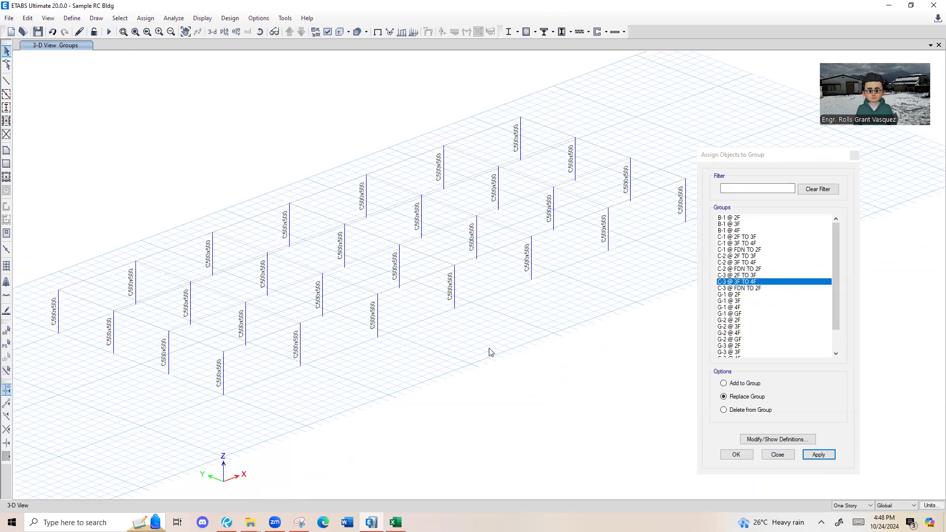
Color the 3D view by groups, showing only the C-1, C-2 and C-3 column groups for every story range.
click(48, 18)
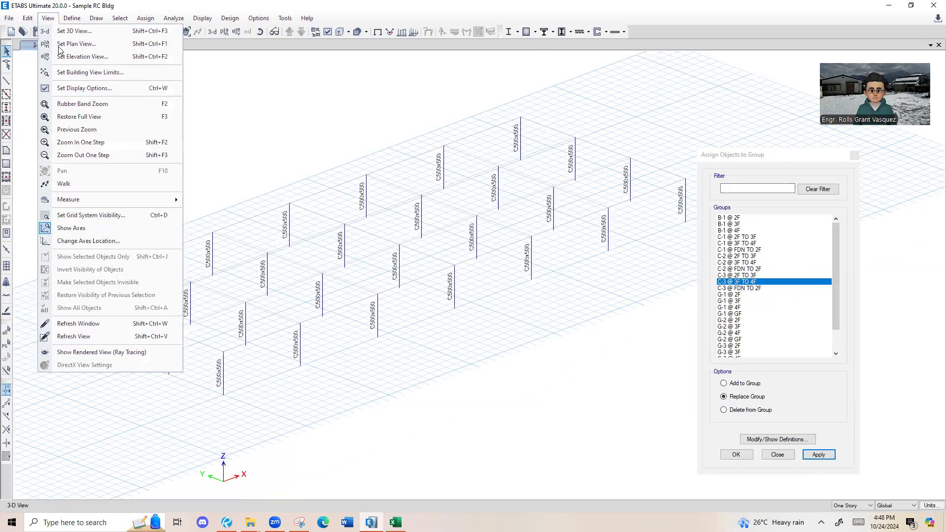
click(148, 84)
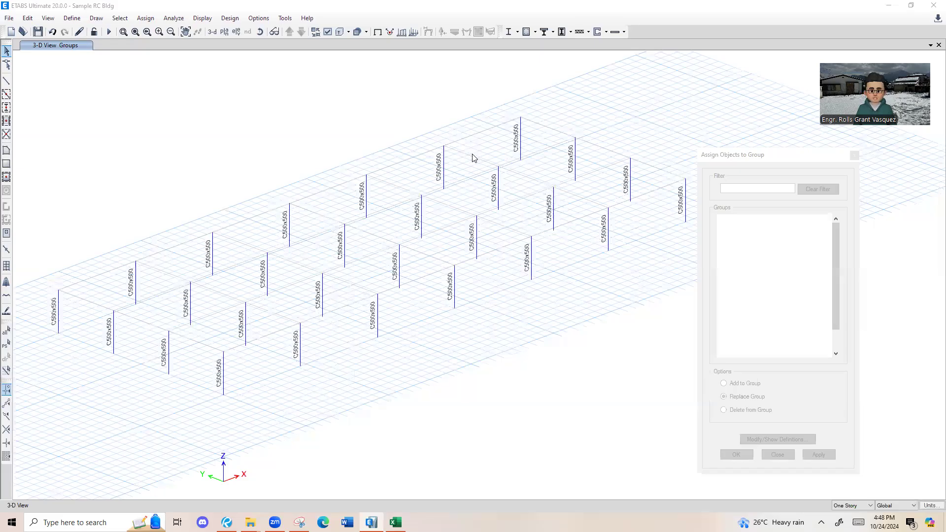
click(541, 132)
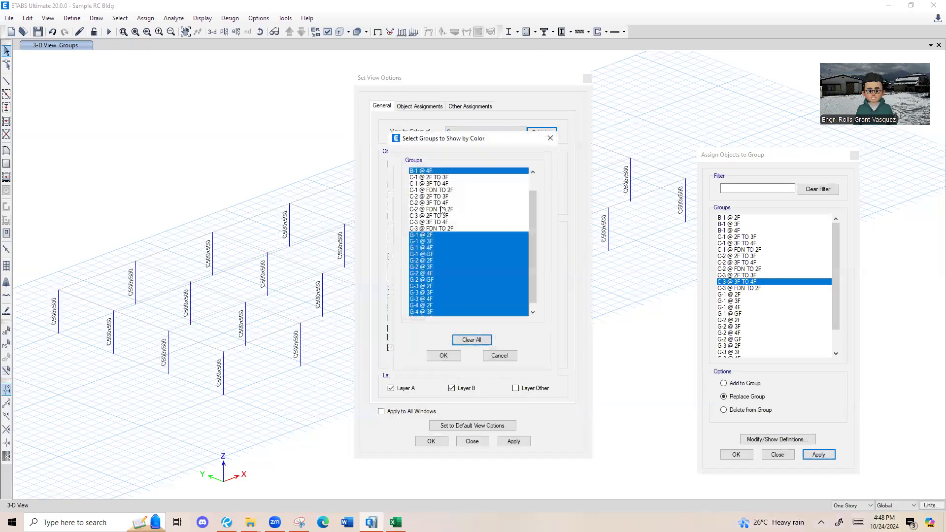
click(444, 178)
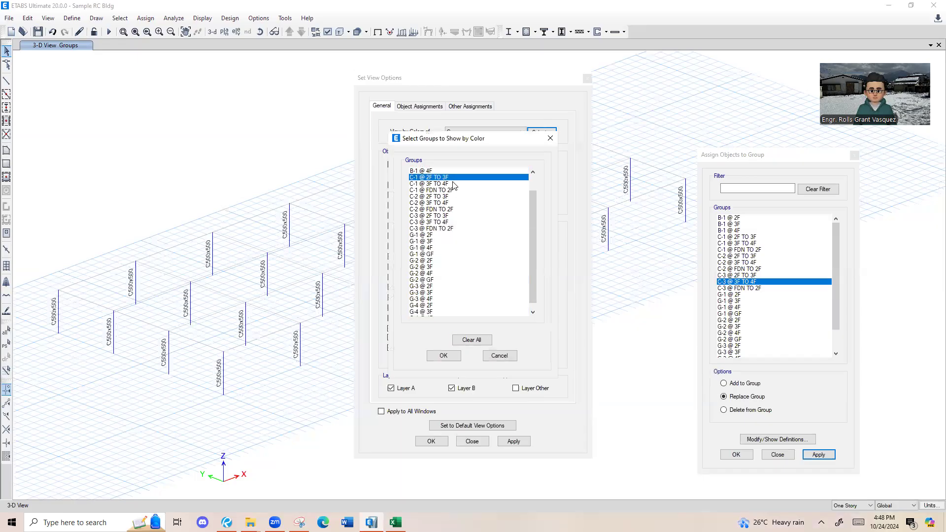
drag(455, 181, 444, 234)
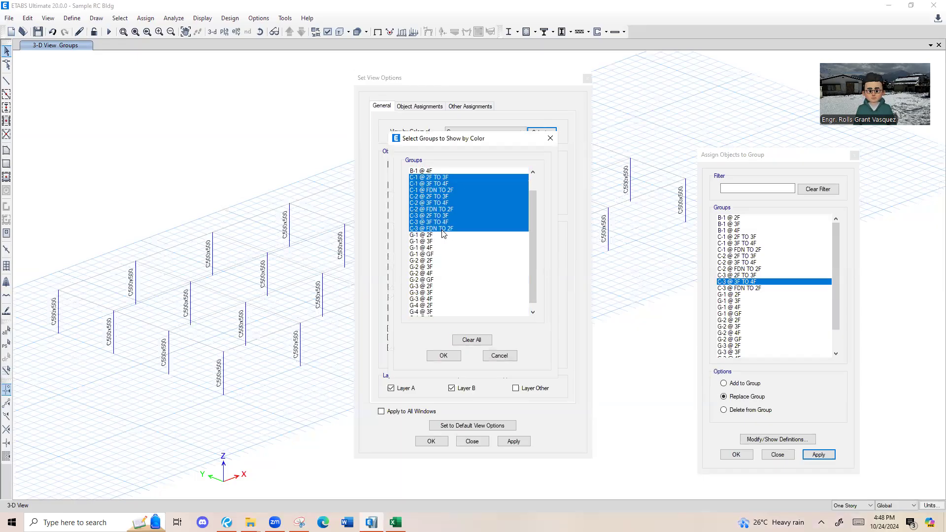
scroll(504, 214, up, 1)
scroll(510, 227, down, 2)
click(444, 355)
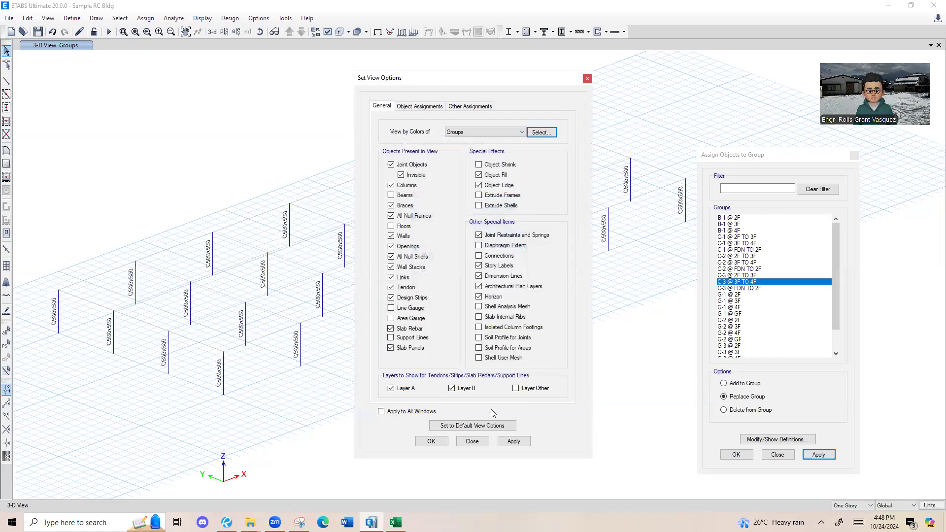
click(514, 442)
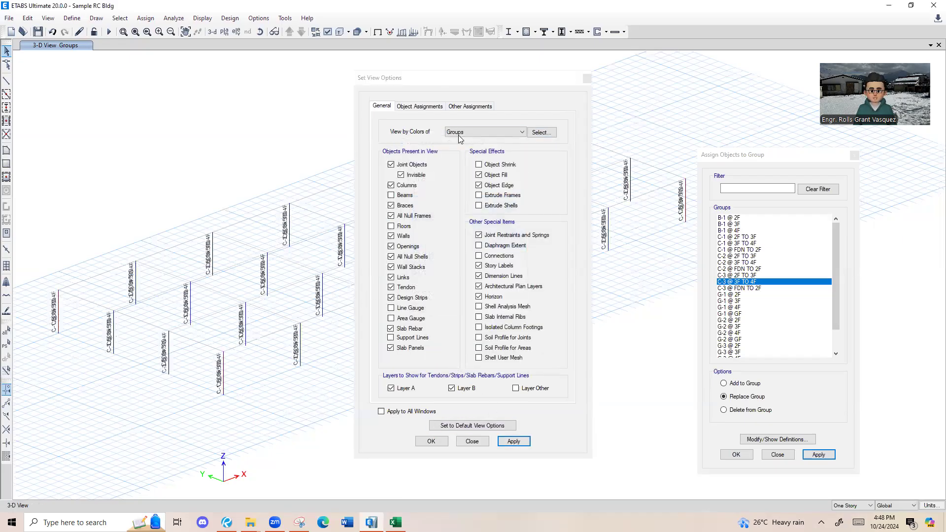
Show the undeformed shape and turn off the frame section labels so the columns carry only their group names.
click(378, 32)
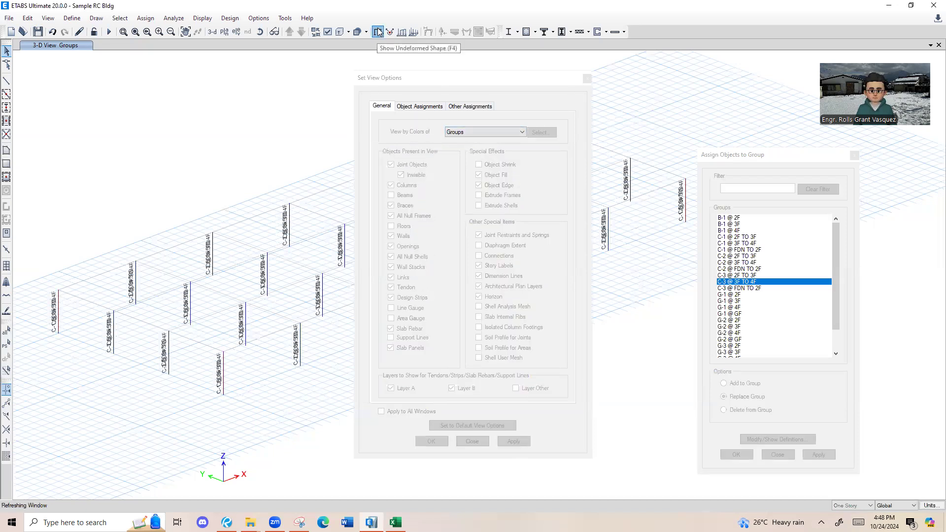
click(378, 32)
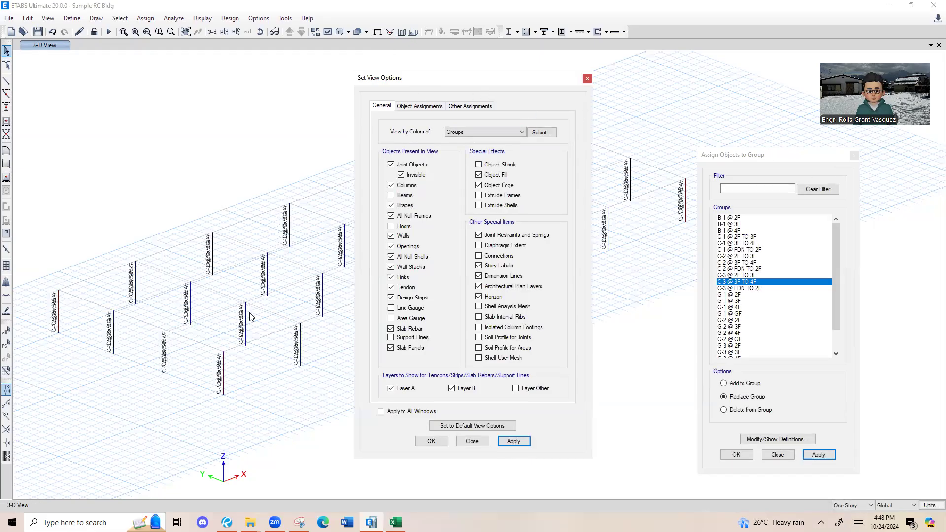
click(419, 107)
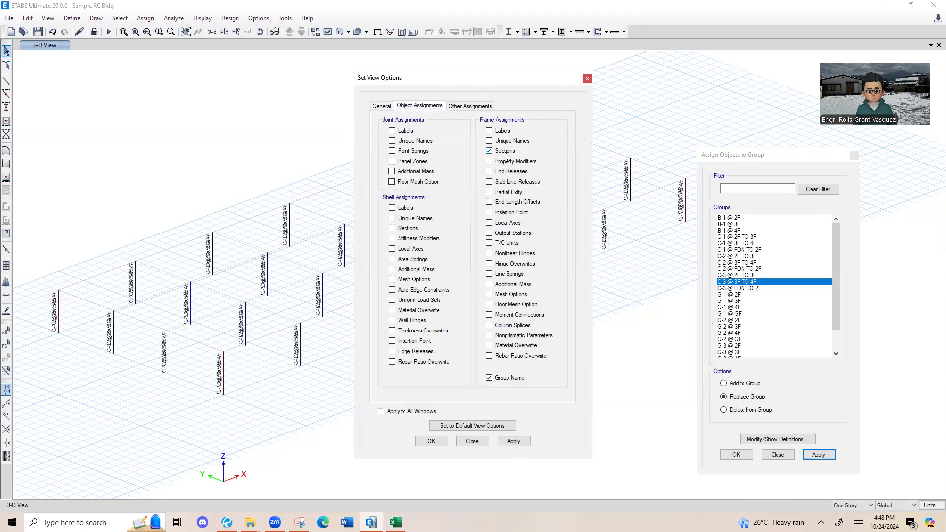
click(513, 443)
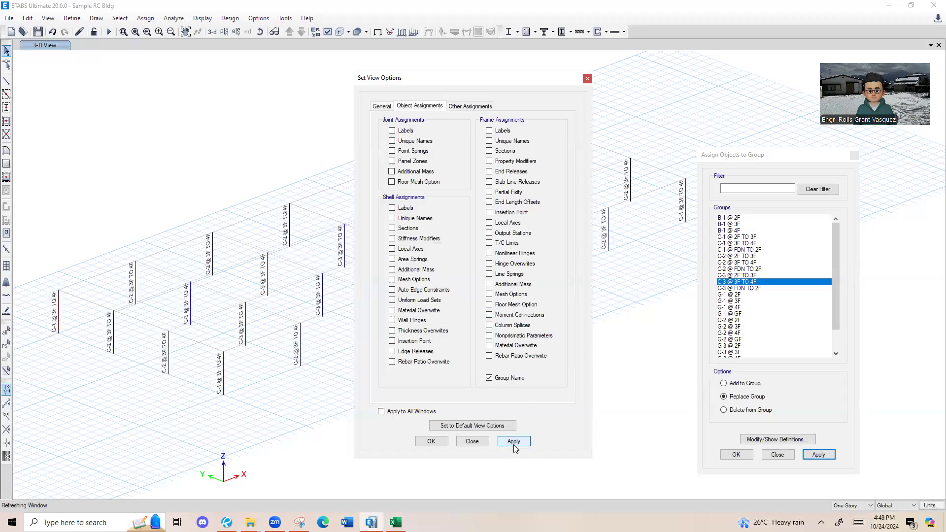
click(432, 441)
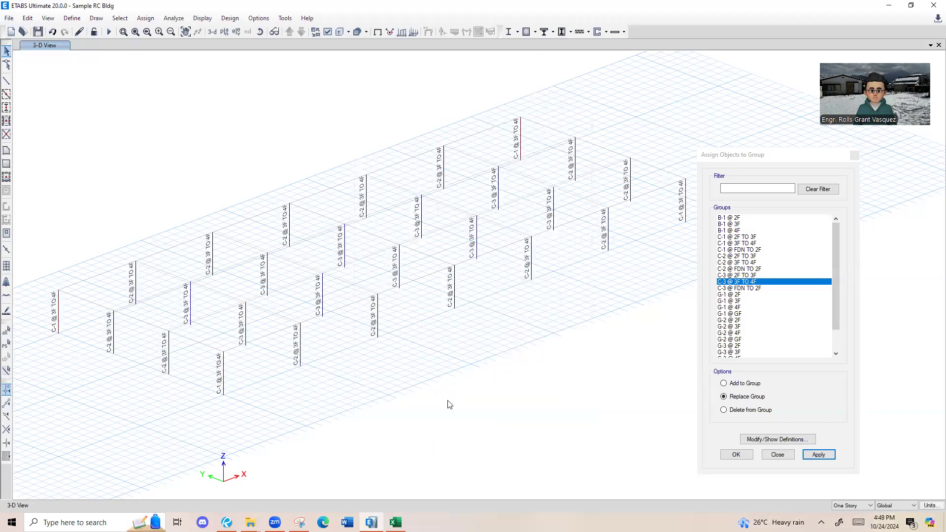
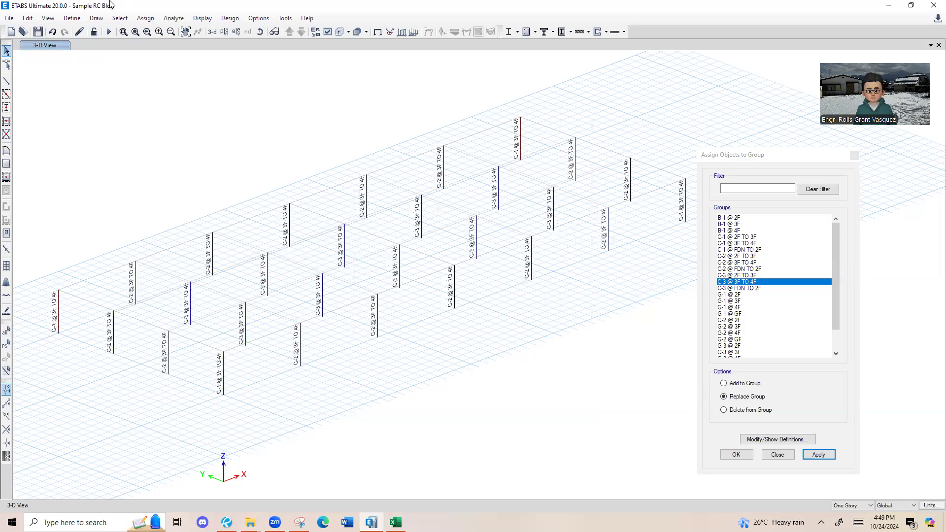
Limit the building view's story range to top story 3F and bottom story 2F.
click(48, 18)
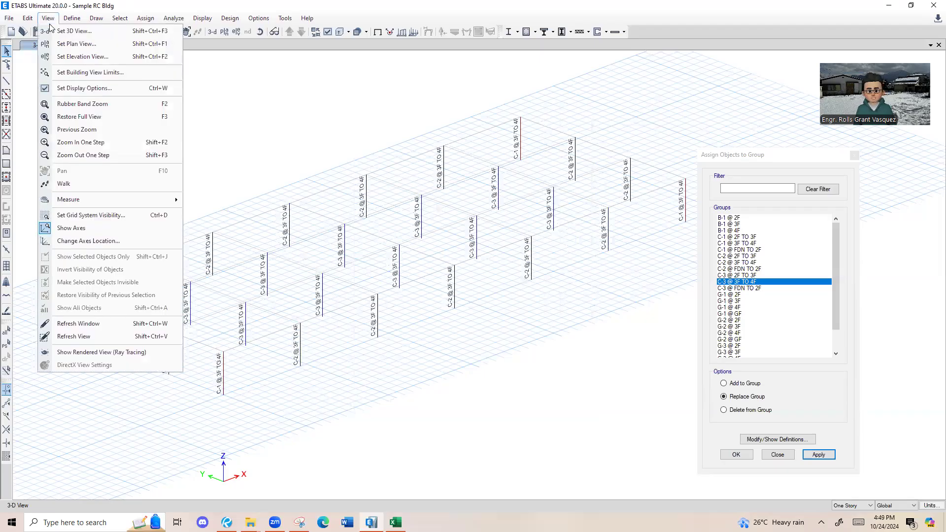
click(83, 73)
click(455, 315)
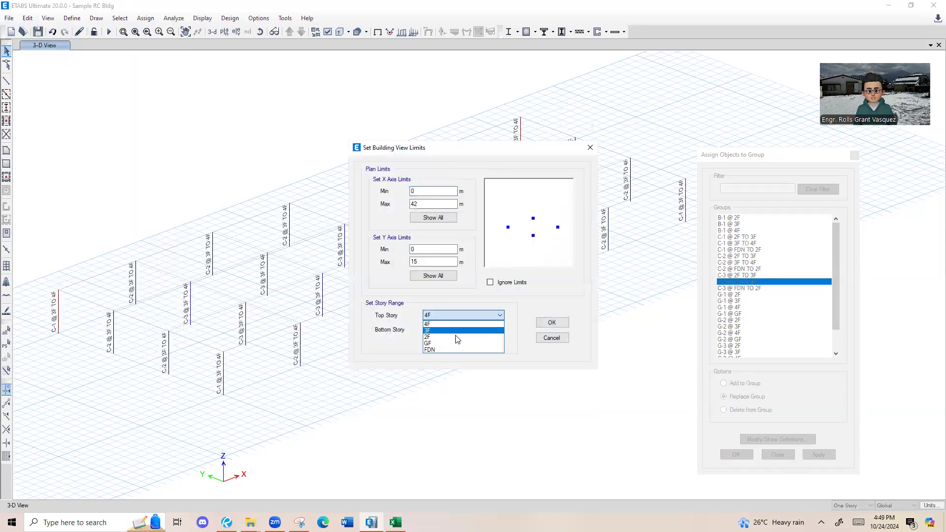
click(456, 338)
click(452, 328)
click(451, 350)
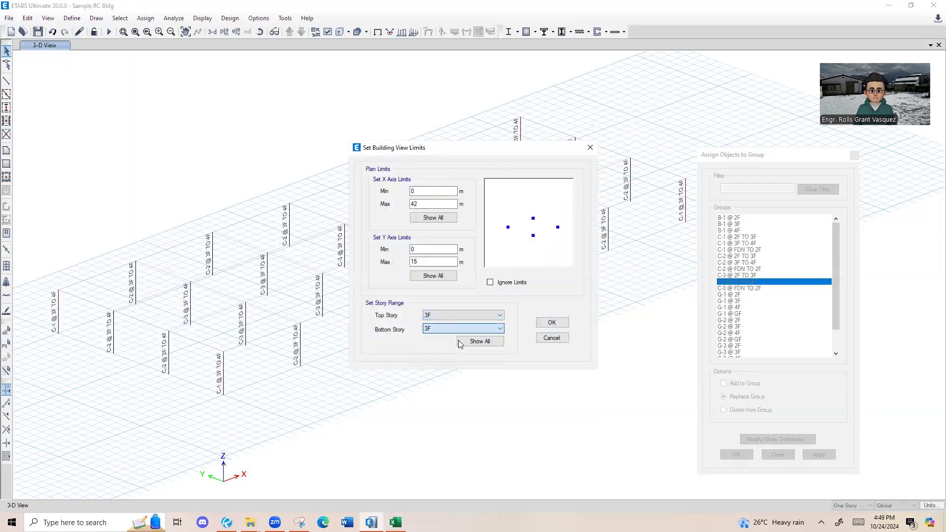
click(539, 322)
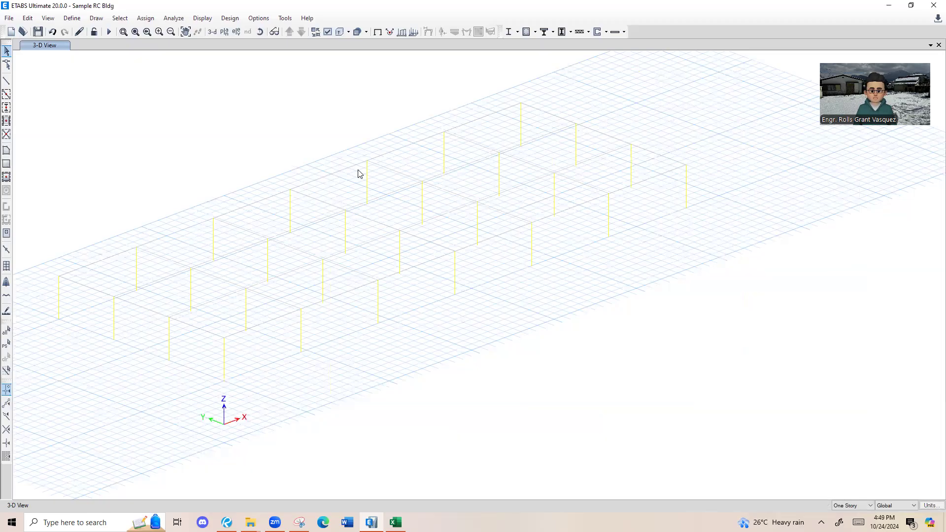
Switch the view coloring to section properties and close the view options.
key(ctrl+w)
click(486, 132)
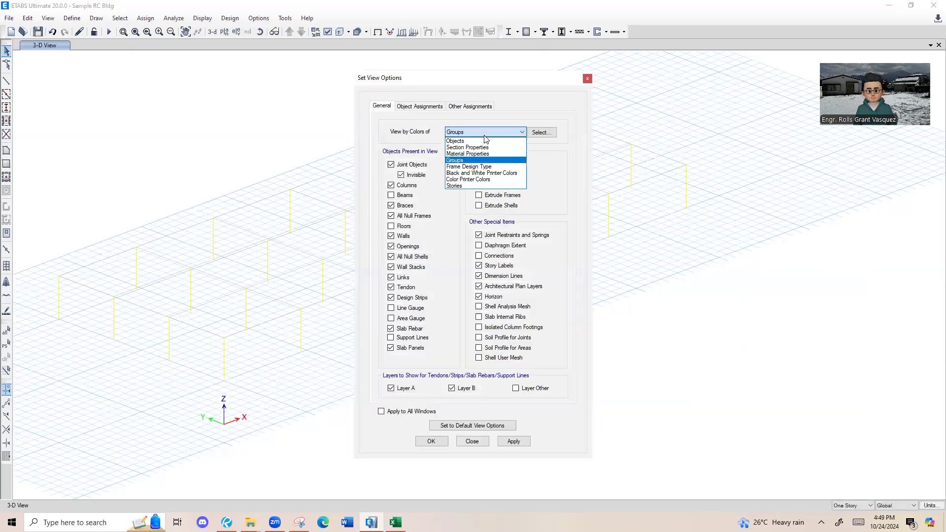
click(467, 148)
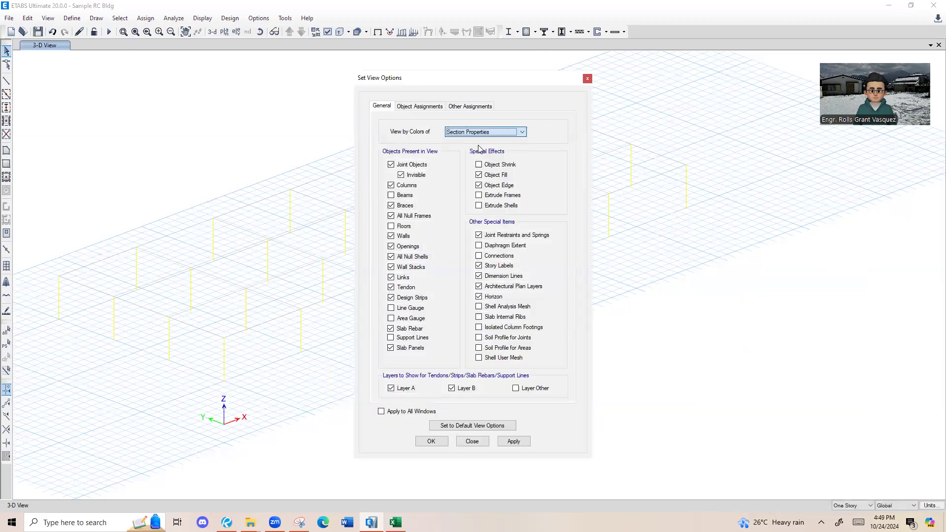
click(523, 443)
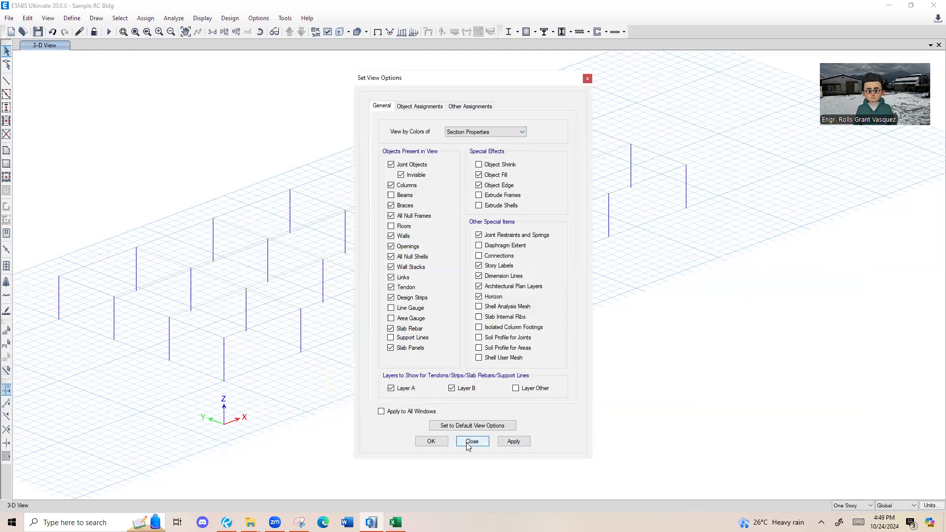
click(472, 441)
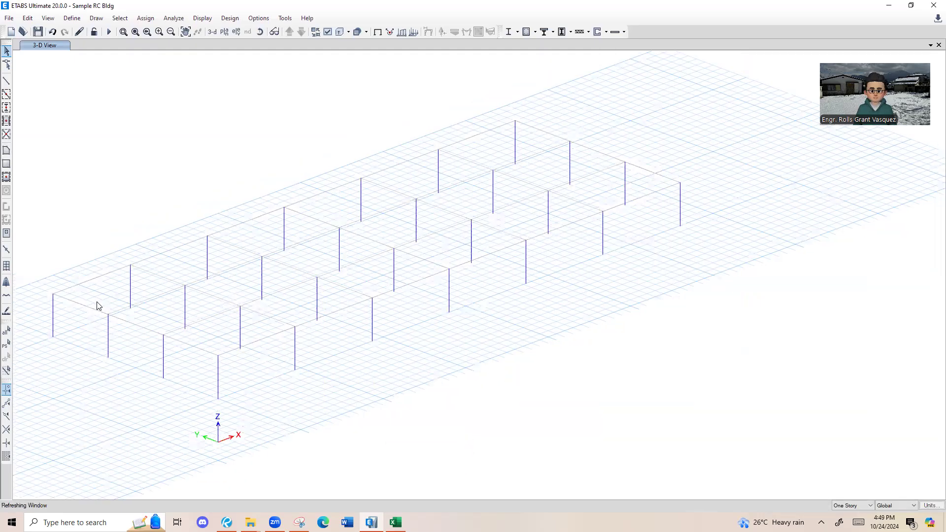
Assign the four corner columns of the displayed story to the group C-1 @ 2F TO 3F, replacing its contents.
click(215, 377)
drag(702, 209, 664, 190)
drag(525, 139, 501, 126)
click(145, 17)
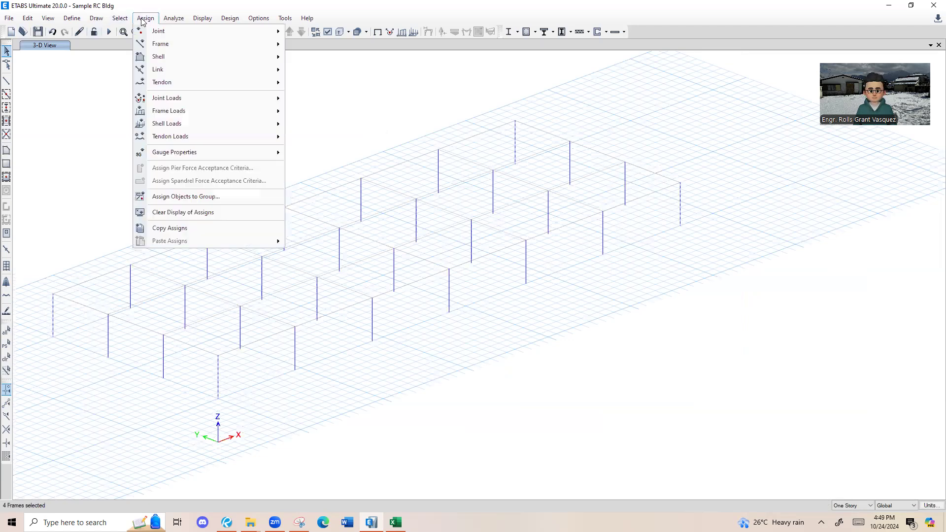
click(192, 196)
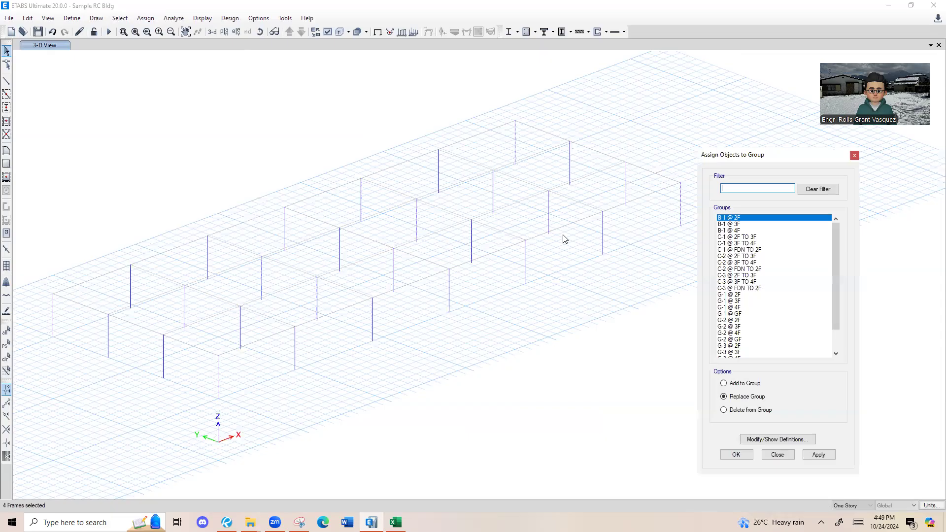
click(750, 237)
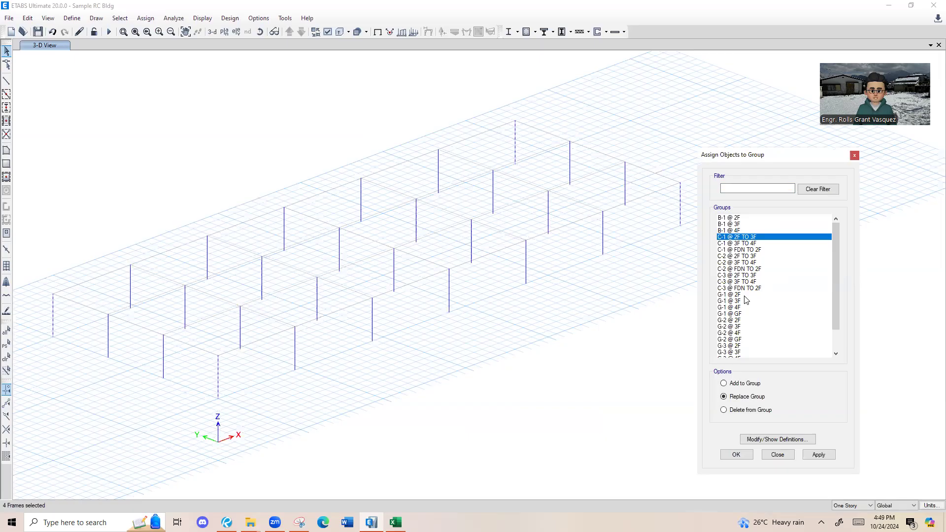
click(818, 454)
Assign the perimeter columns between the corners to the group C-2 @ 2F TO 3F, replacing its contents.
drag(166, 359, 100, 347)
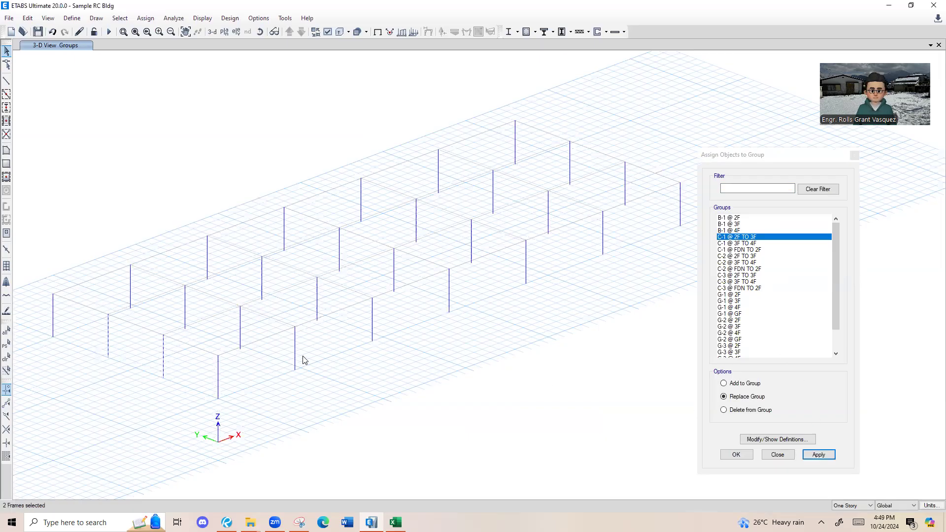
click(370, 319)
drag(367, 188, 351, 188)
drag(225, 260, 200, 249)
drag(165, 296, 127, 277)
click(752, 256)
click(817, 454)
Assign the ten interior columns to the group C-3 @ 2F TO 3F and close the group assignment.
drag(250, 343, 177, 309)
drag(332, 307, 255, 284)
drag(395, 277, 332, 251)
drag(496, 254, 404, 221)
drag(556, 223, 480, 192)
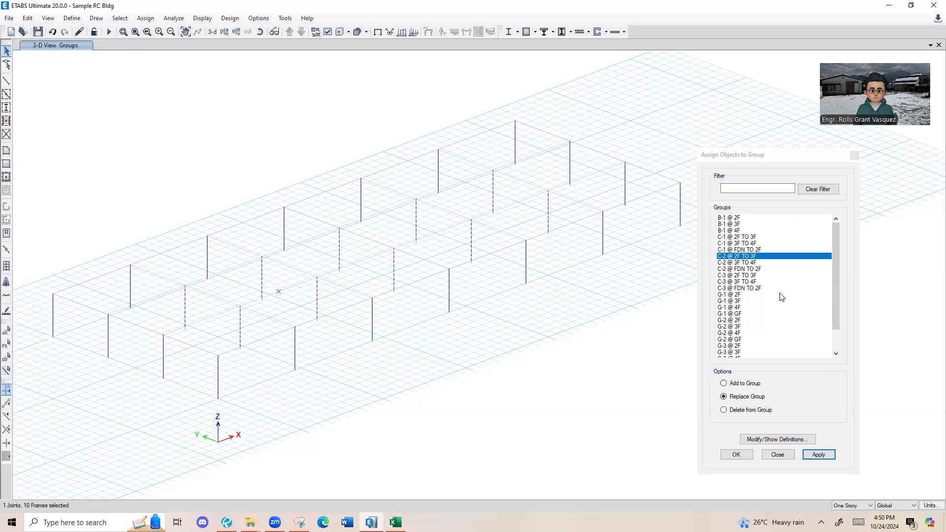
click(760, 276)
click(818, 454)
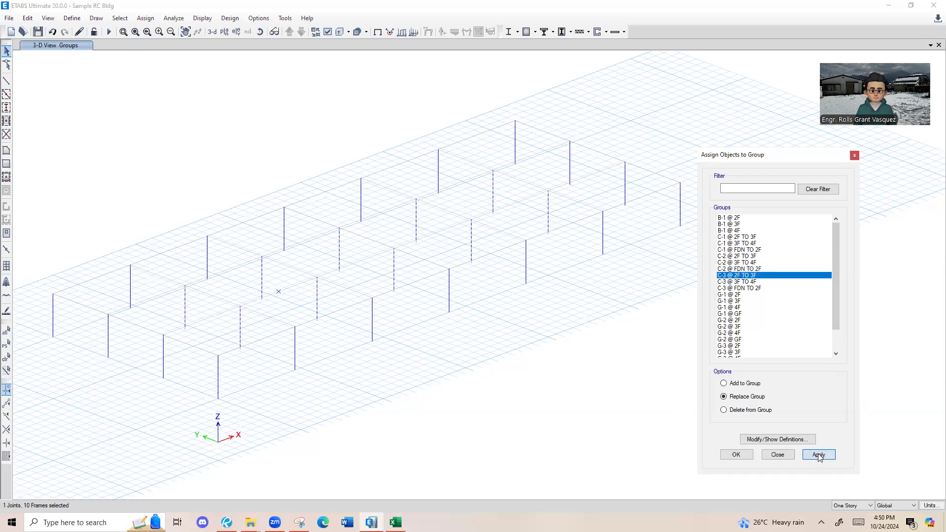
click(854, 156)
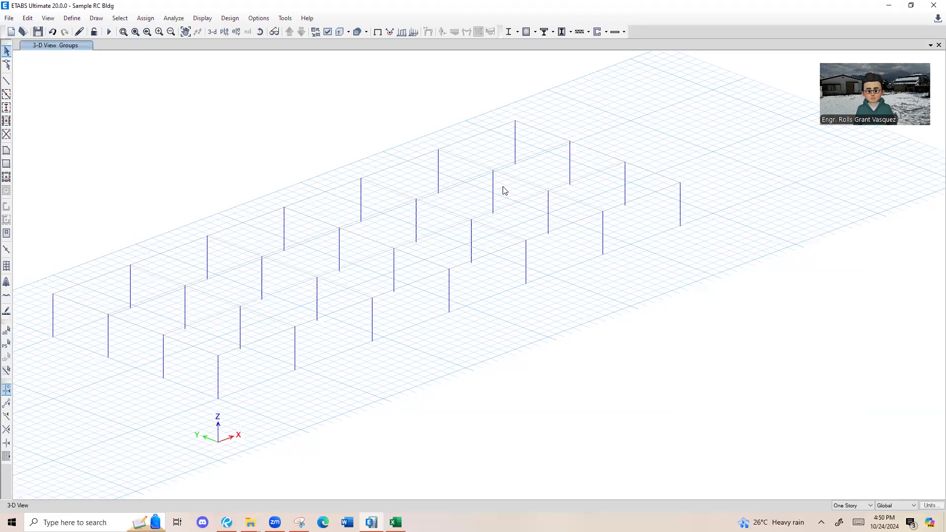
Switch the 3D view coloring to objects and clear the group display.
key(ctrl+w)
click(481, 133)
click(471, 141)
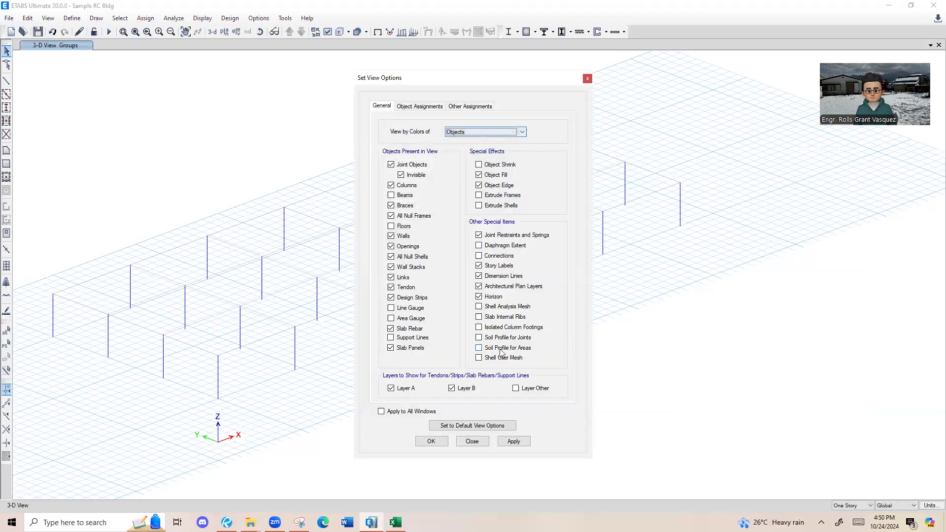
click(420, 107)
click(382, 106)
click(469, 132)
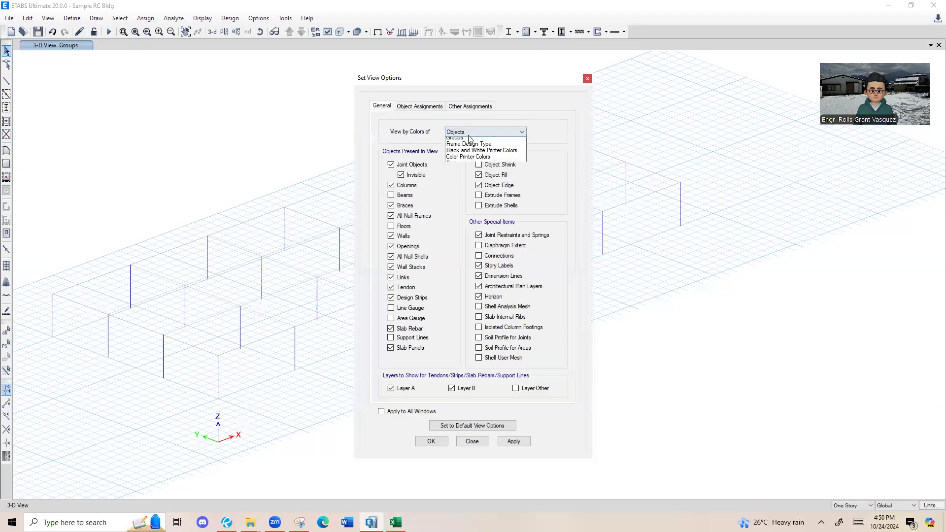
click(469, 132)
click(513, 441)
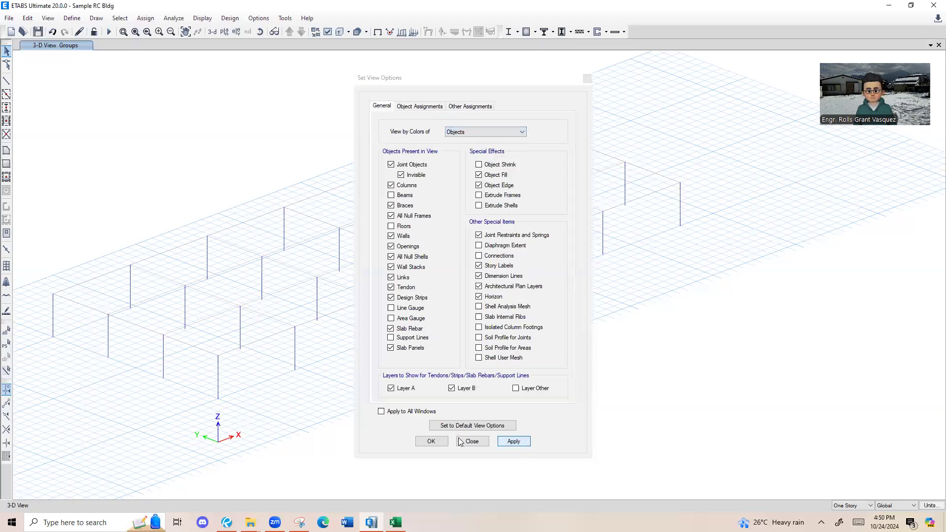
click(498, 132)
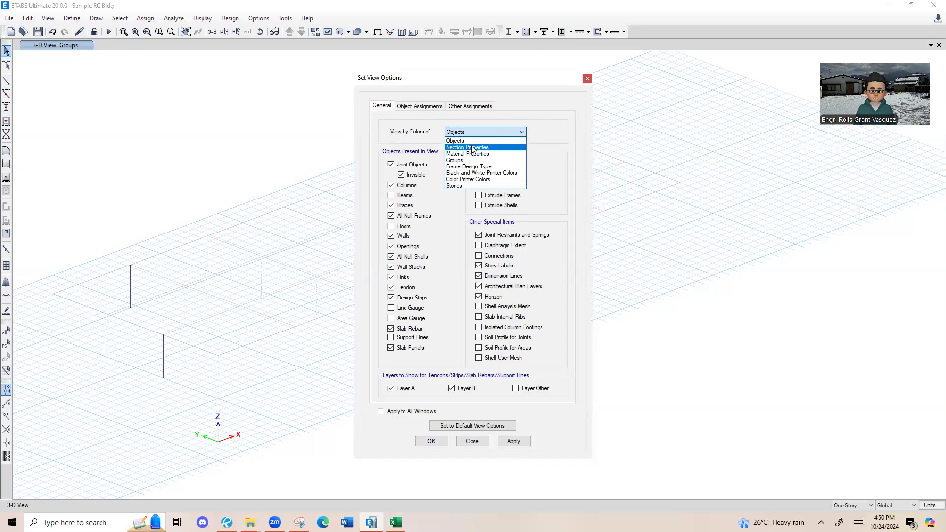
click(465, 141)
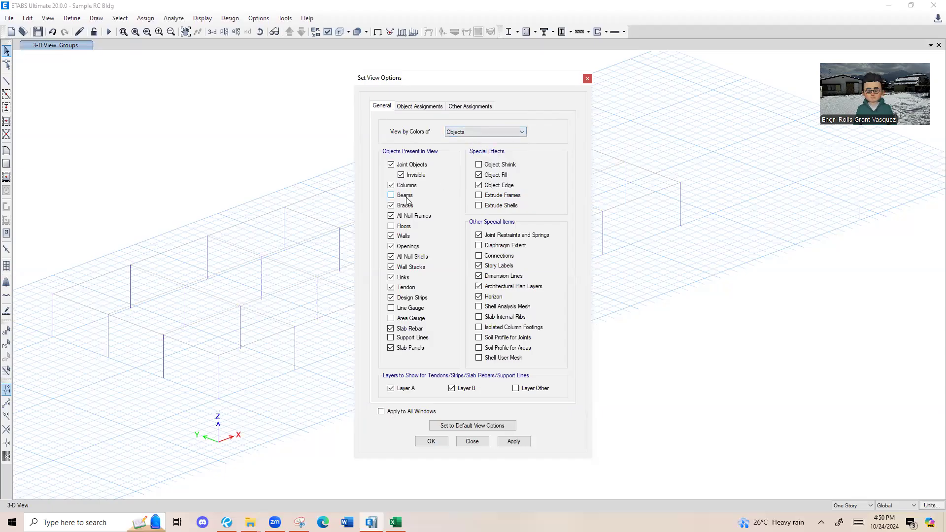
middle_drag(232, 167, 219, 205)
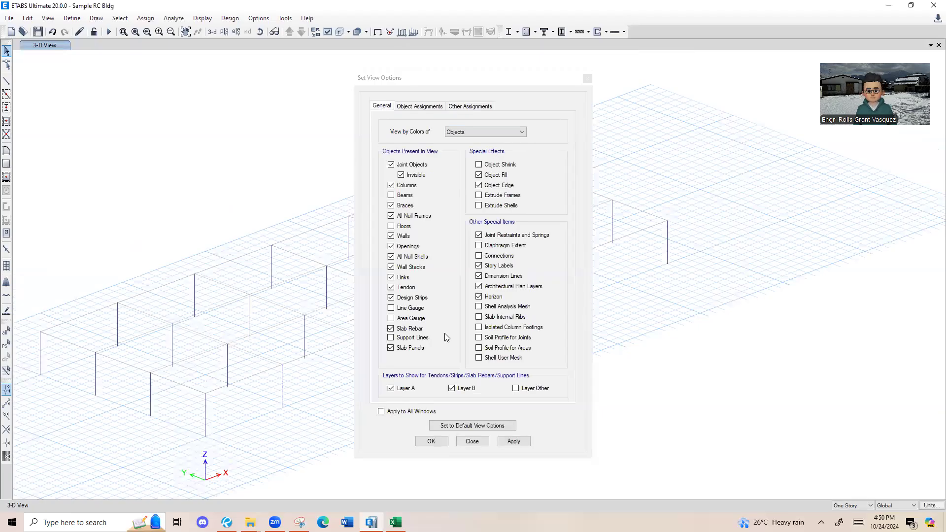
click(431, 440)
Inspect the group memberships of the perimeter column beside the corner on the building's short side in its column information.
middle_drag(349, 194, 373, 173)
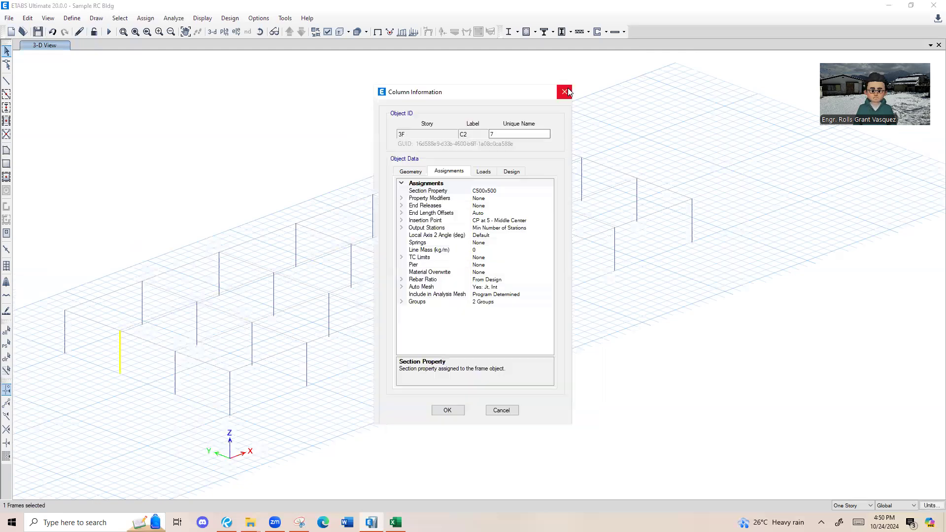
click(402, 302)
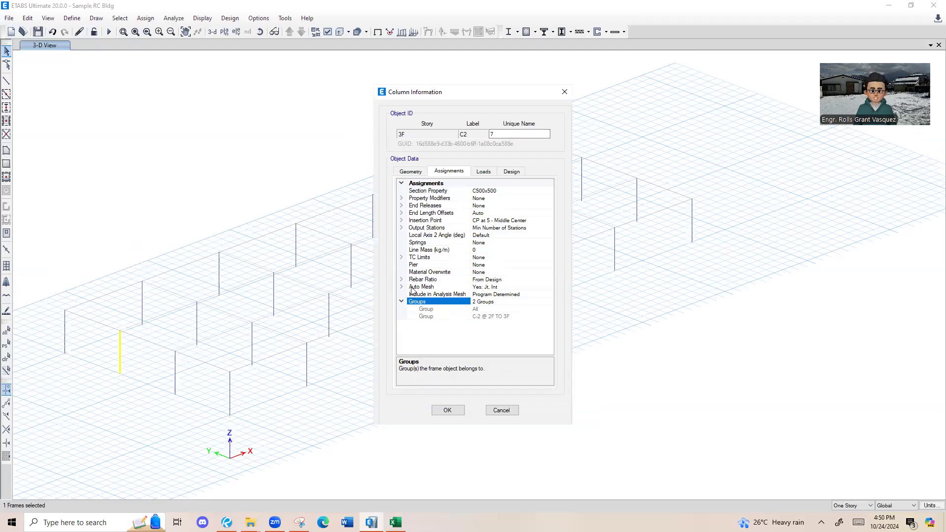
click(565, 92)
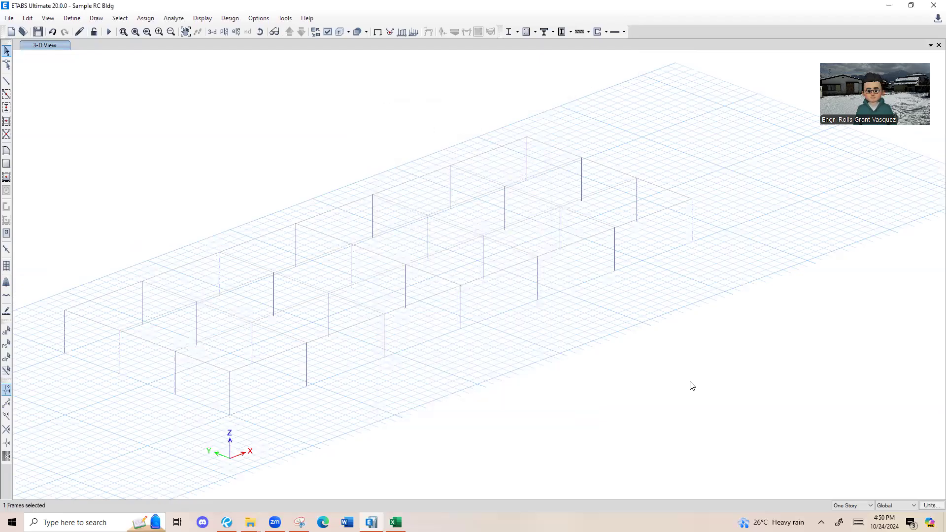
Try the section properties, stories and material properties view colorings, and return to coloring by objects.
key(ctrl+w)
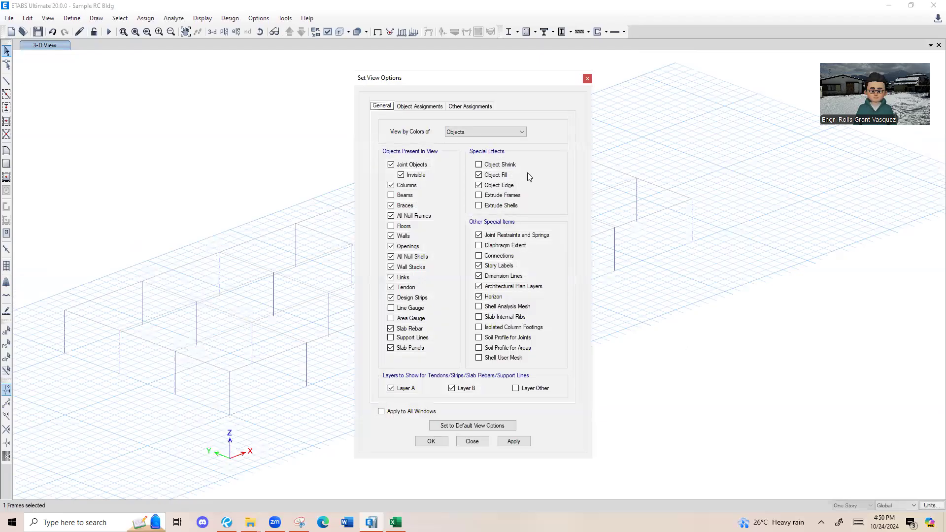
click(468, 134)
click(468, 147)
click(468, 132)
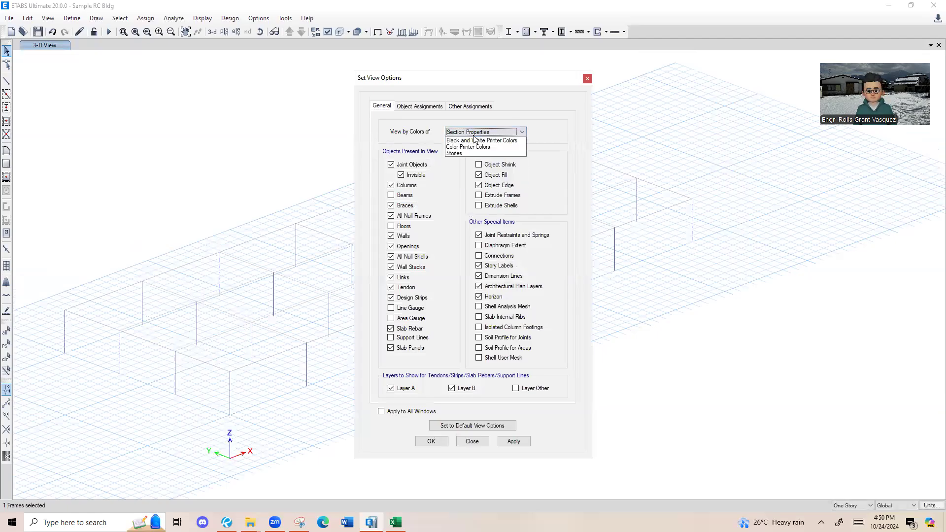
click(469, 186)
click(471, 134)
click(470, 154)
click(469, 134)
click(466, 142)
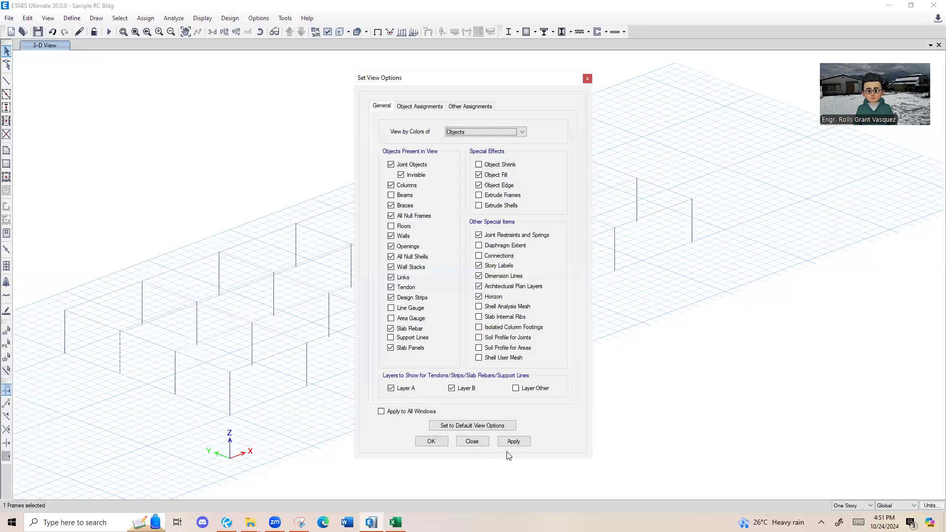
click(513, 441)
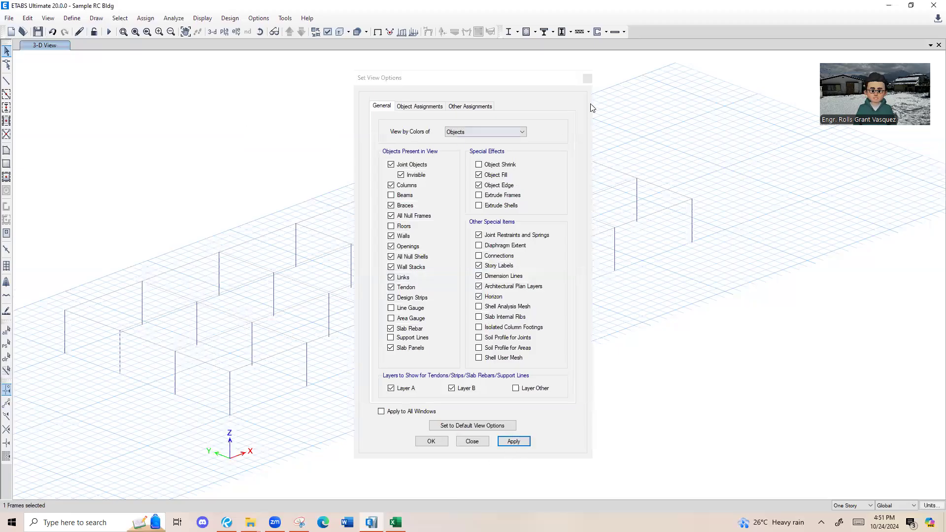
click(587, 79)
Extend the building view's story range to top story 4F and bottom story FDN.
click(48, 18)
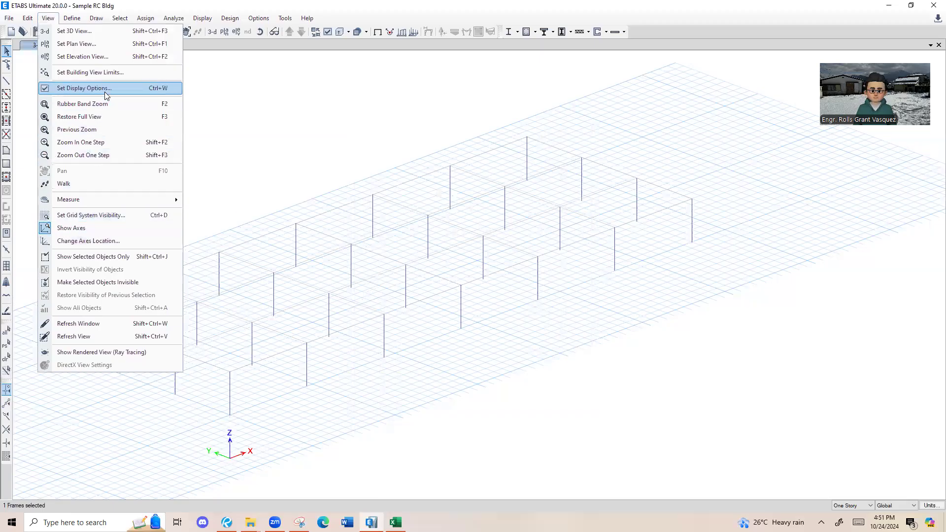
click(117, 74)
click(463, 316)
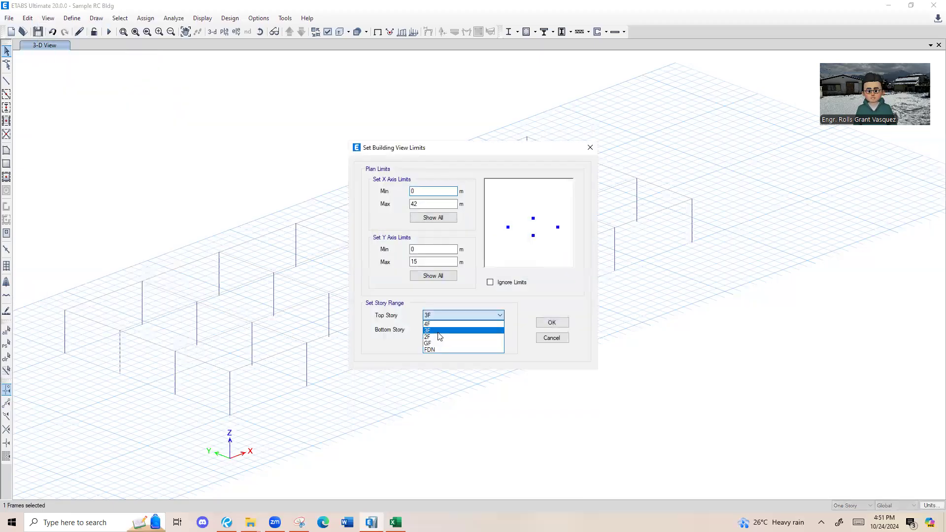
click(441, 324)
click(436, 328)
click(439, 356)
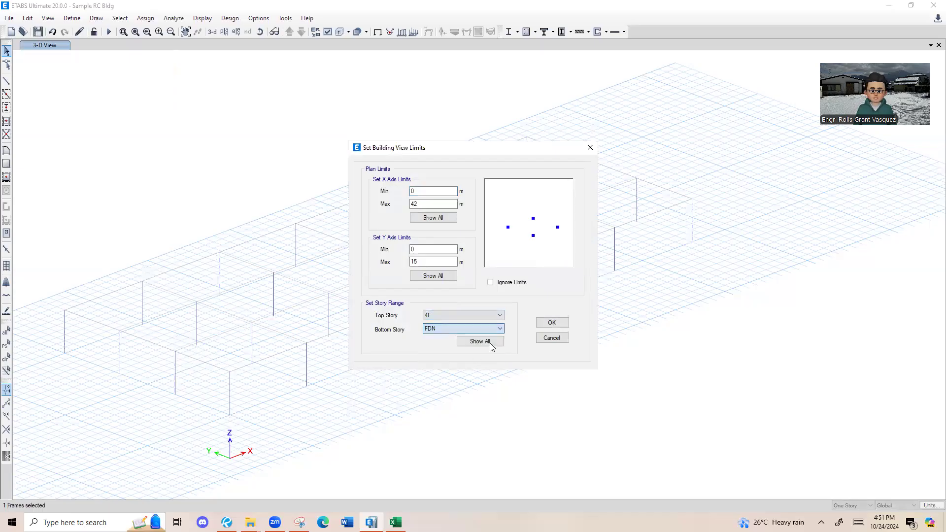
click(550, 322)
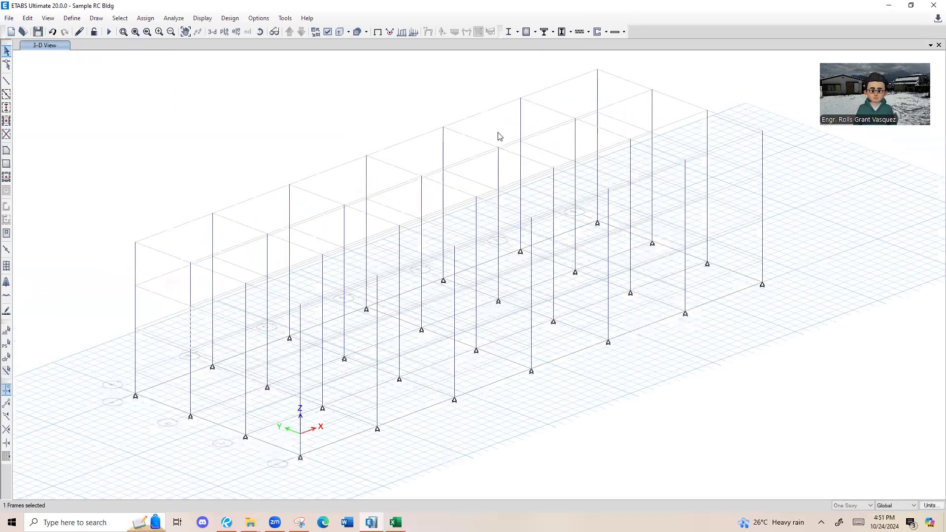
Color the 3D view by groups with group names on the columns, and check the column labels across the stories.
key(ctrl+w)
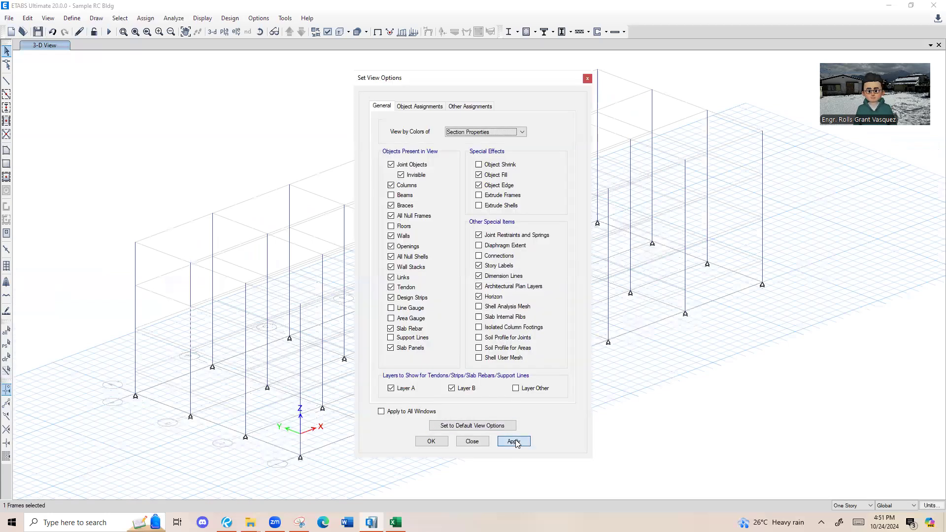
key(Escape)
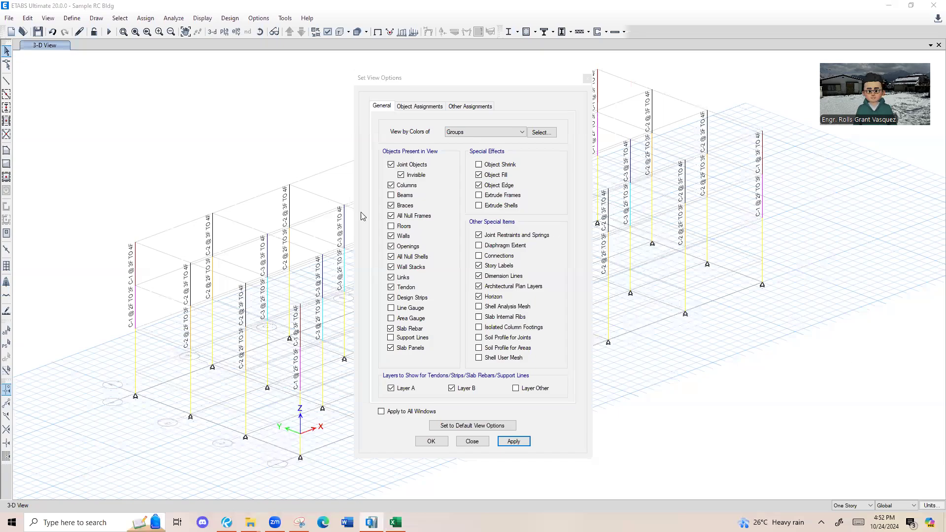
click(475, 89)
click(588, 79)
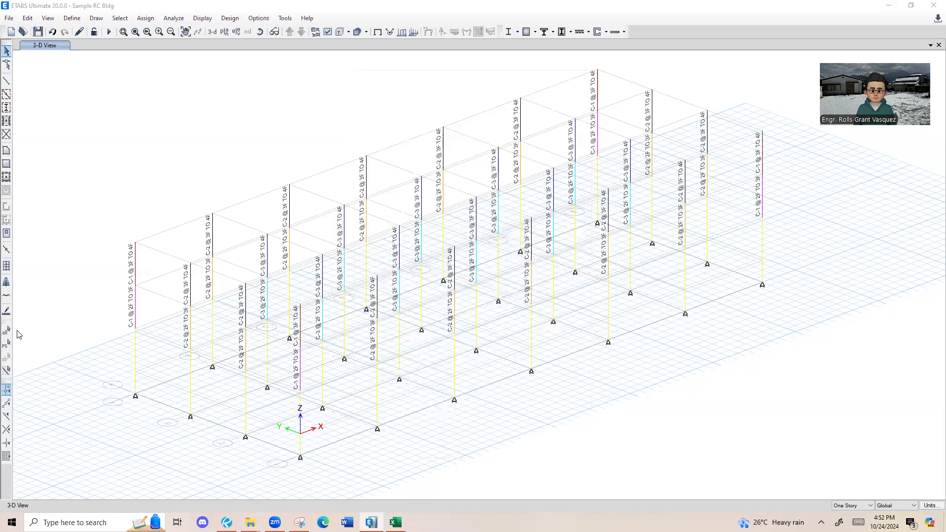
scroll(120, 327, up, 3)
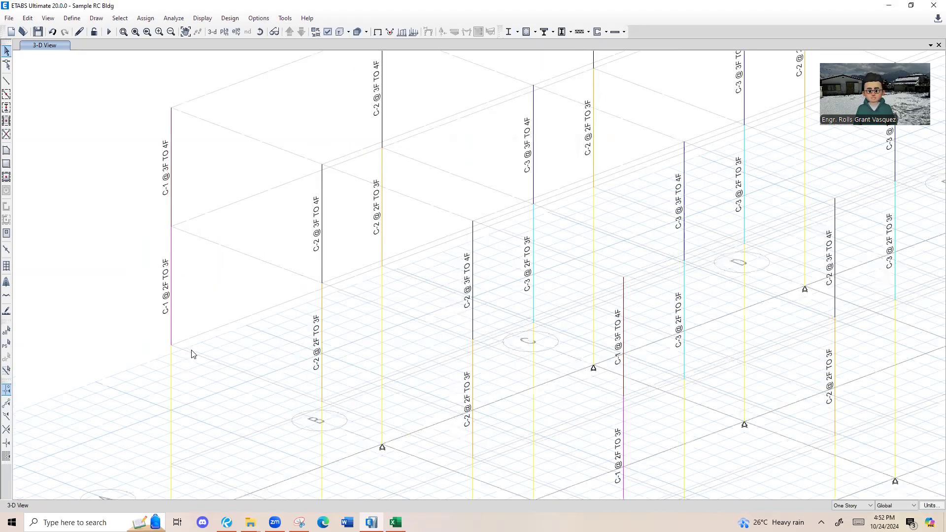
scroll(192, 354, down, 5)
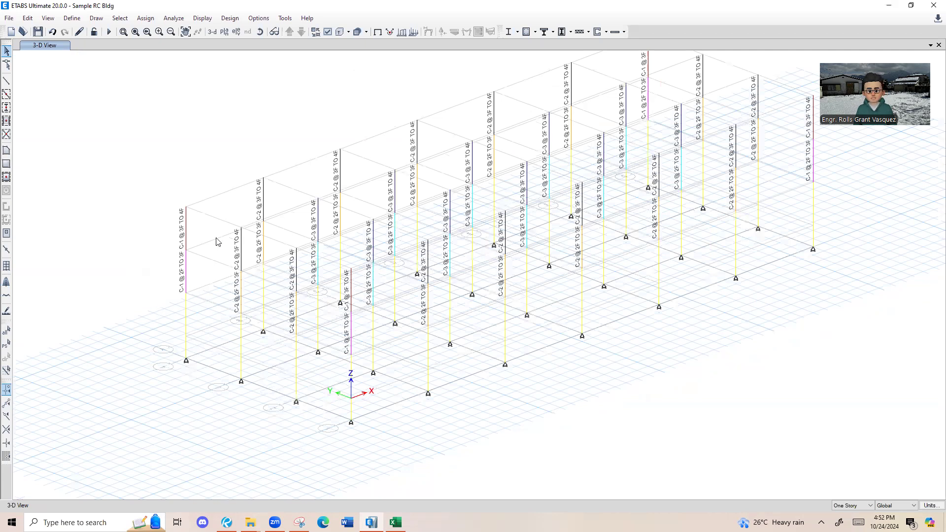
scroll(217, 241, up, 5)
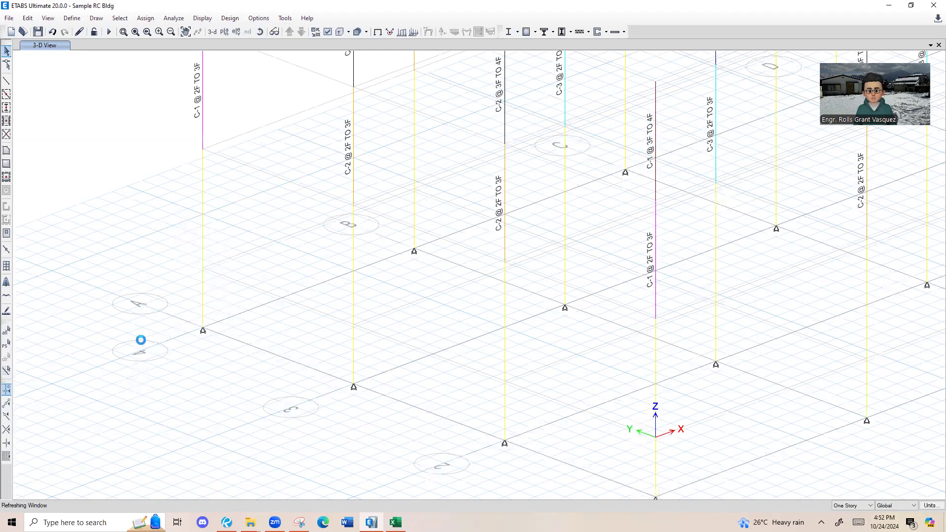
key(F3)
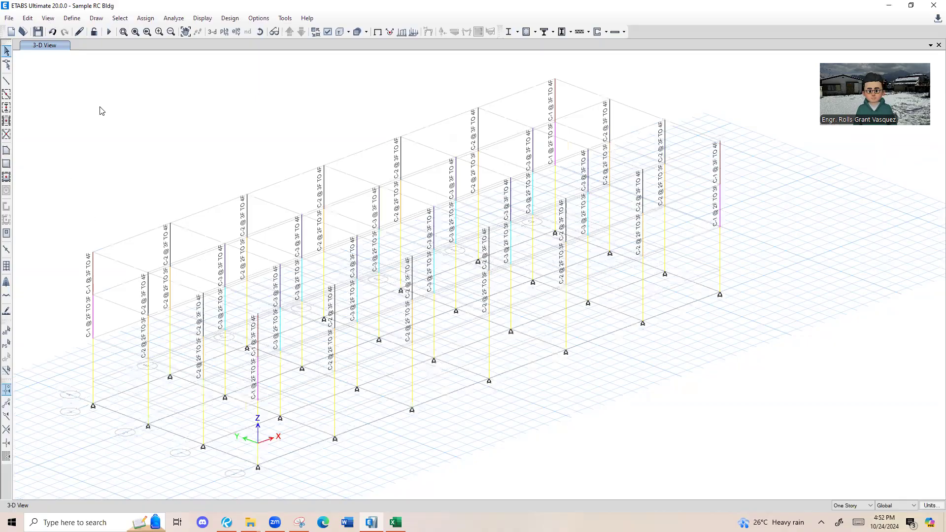
Limit the building view's story range to top story 2F and bottom story FDN.
click(47, 18)
click(73, 69)
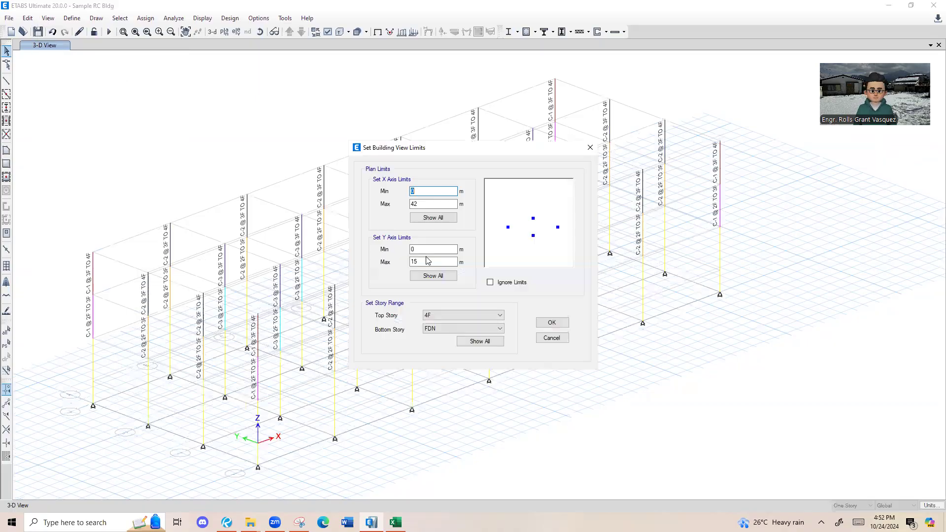
click(438, 329)
click(439, 364)
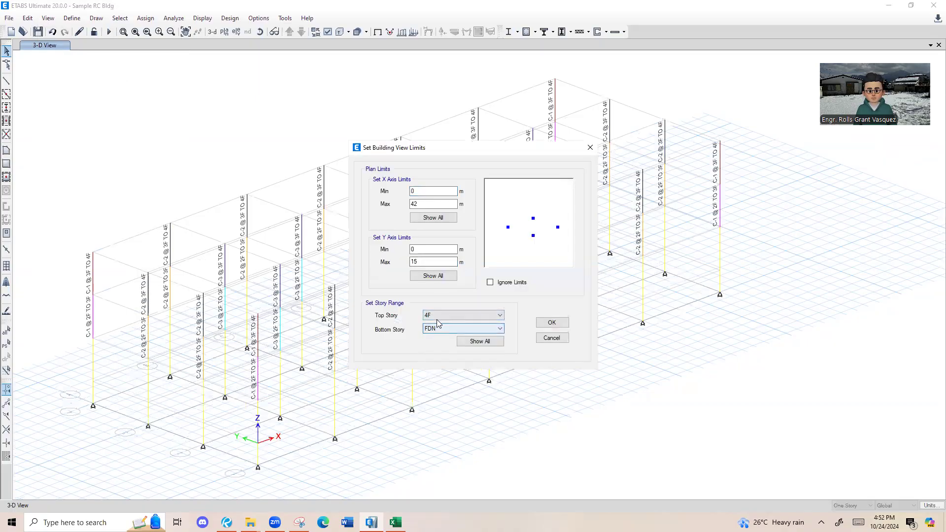
click(482, 318)
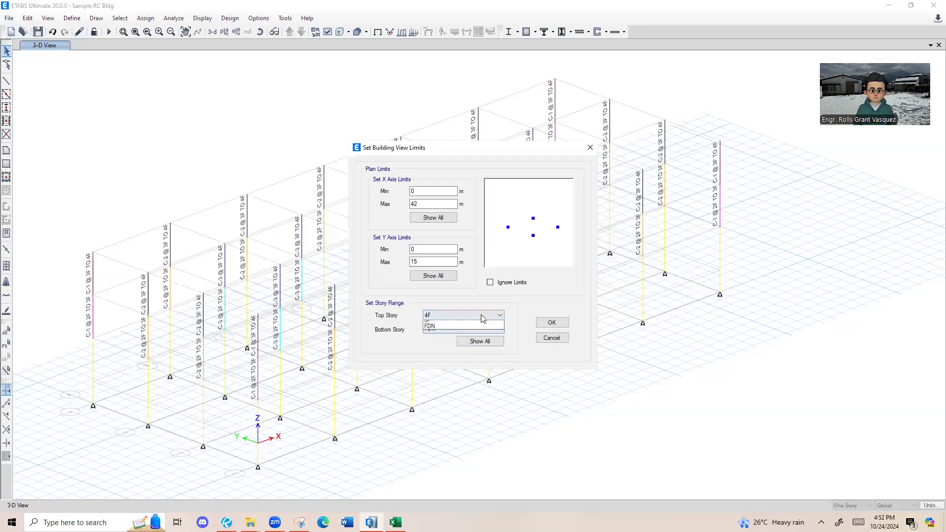
click(480, 341)
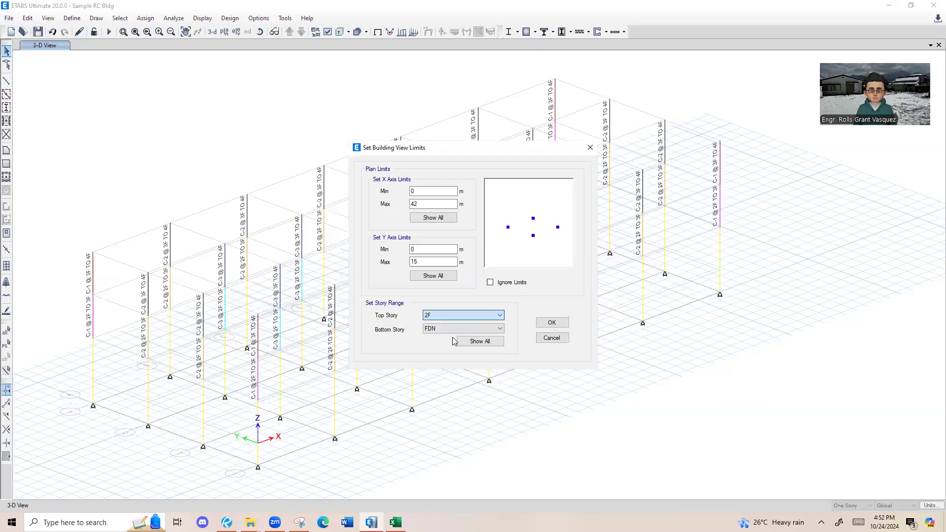
click(549, 323)
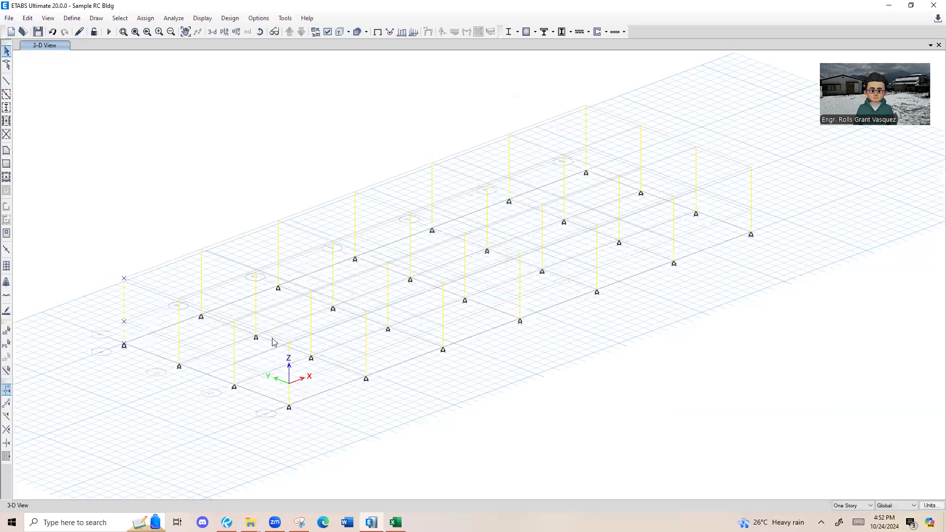
Select the four corner columns of the lowest story range and assign them to group C-1 @ FDN TO 2F.
drag(776, 250, 743, 163)
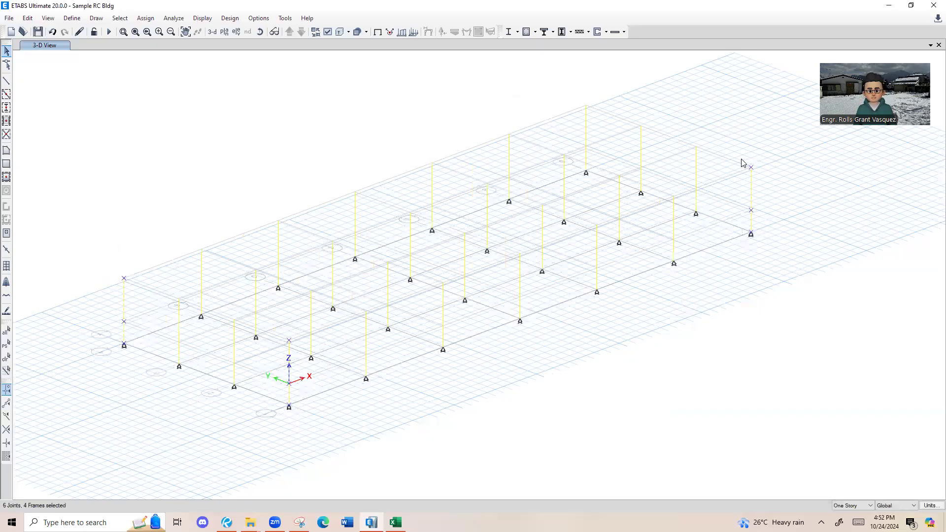
drag(601, 182, 575, 95)
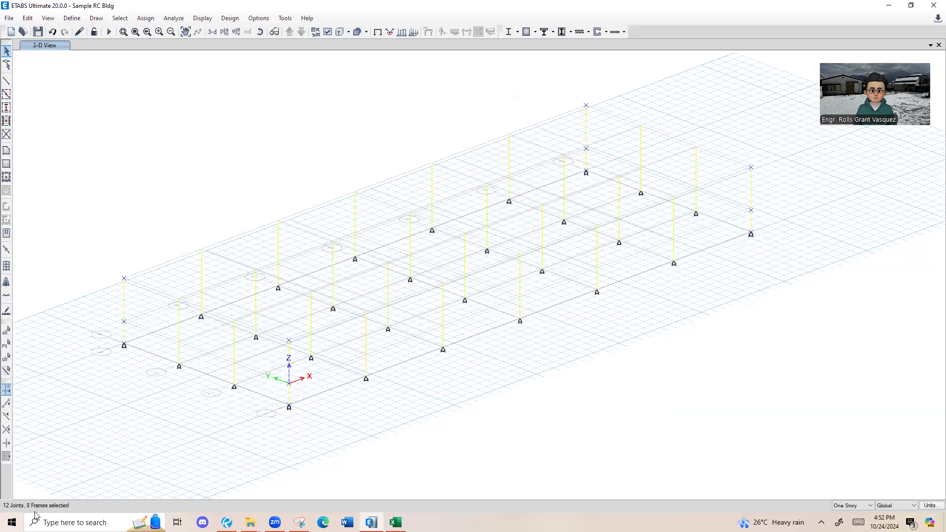
mouse_move(207, 43)
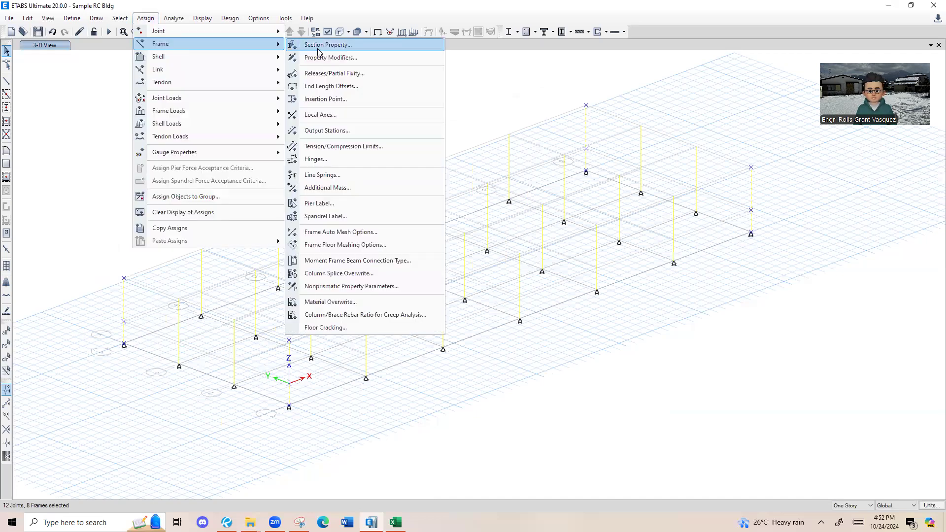
click(197, 196)
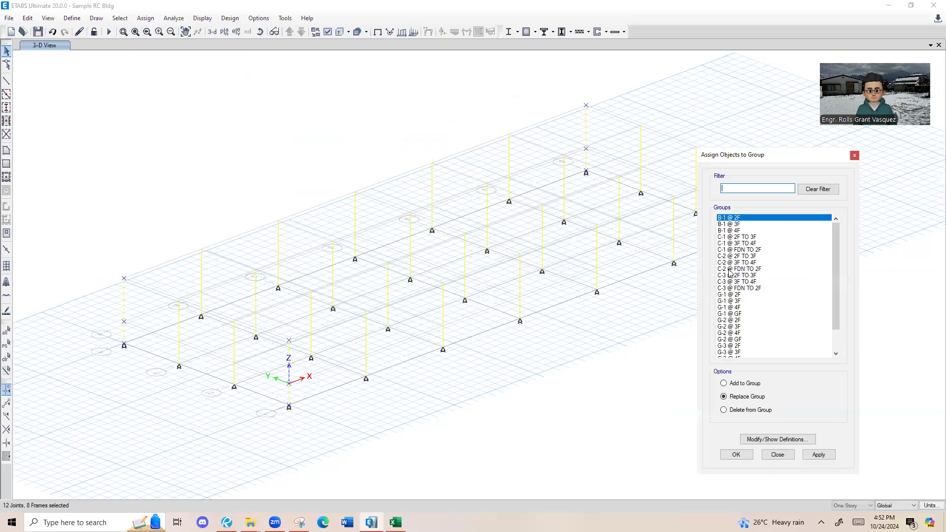
click(747, 250)
click(825, 455)
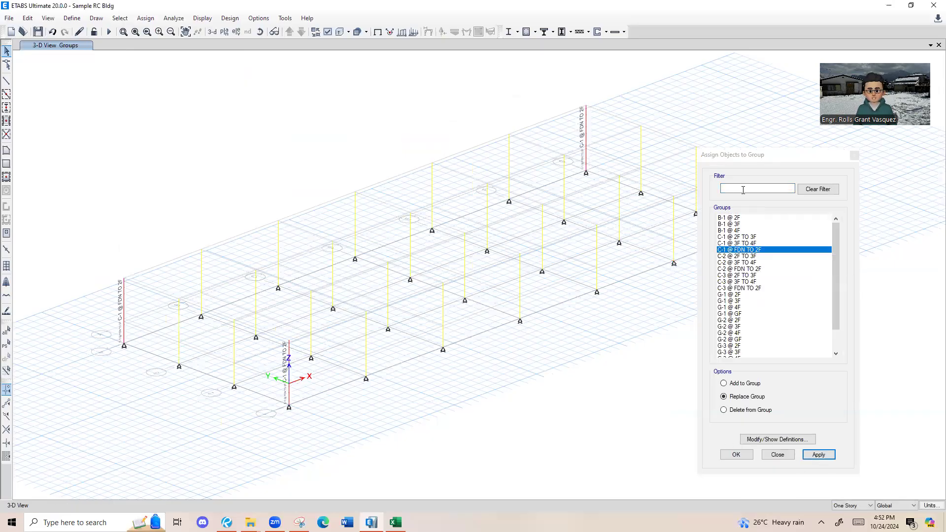
Select all perimeter columns between the corners on the four sides and assign them to group C-2 @ FDN TO 2F.
drag(763, 162, 781, 169)
drag(201, 396, 179, 311)
drag(242, 392, 224, 322)
middle_drag(376, 395, 280, 444)
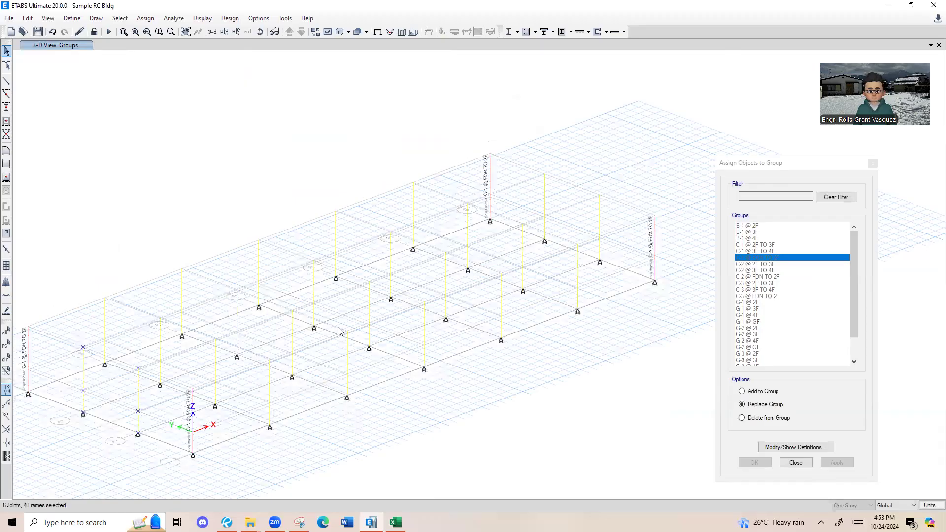
drag(431, 394, 418, 295)
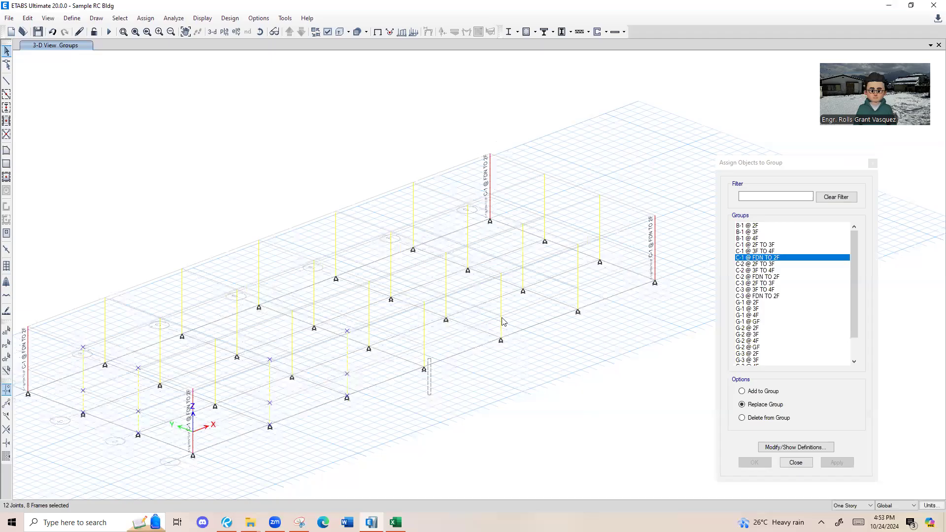
mouse_move(602, 344)
mouse_down()
mouse_move(565, 251)
mouse_move(578, 338)
mouse_move(590, 345)
mouse_up()
drag(590, 344, 574, 261)
drag(618, 283, 593, 209)
drag(565, 256, 536, 176)
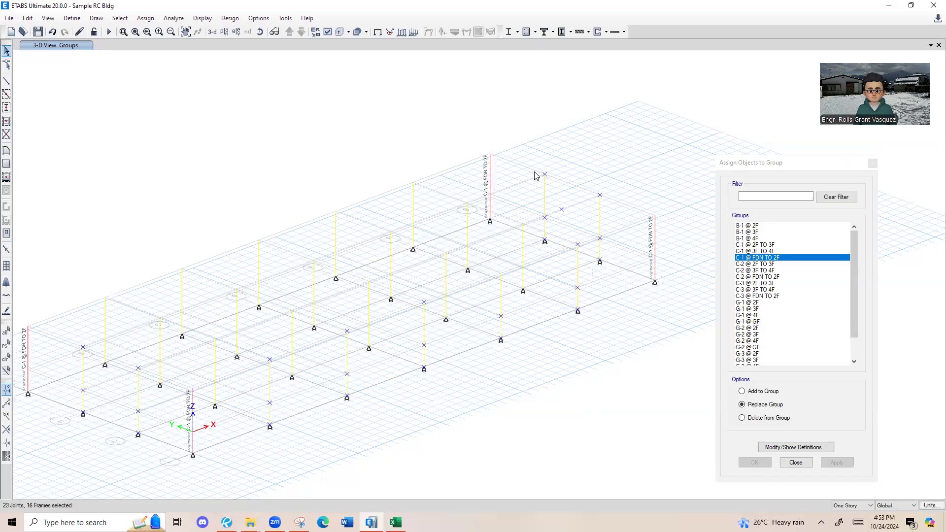
drag(428, 262, 406, 178)
drag(353, 291, 329, 197)
drag(263, 316, 241, 226)
drag(198, 351, 176, 255)
drag(119, 377, 98, 280)
click(771, 277)
click(837, 462)
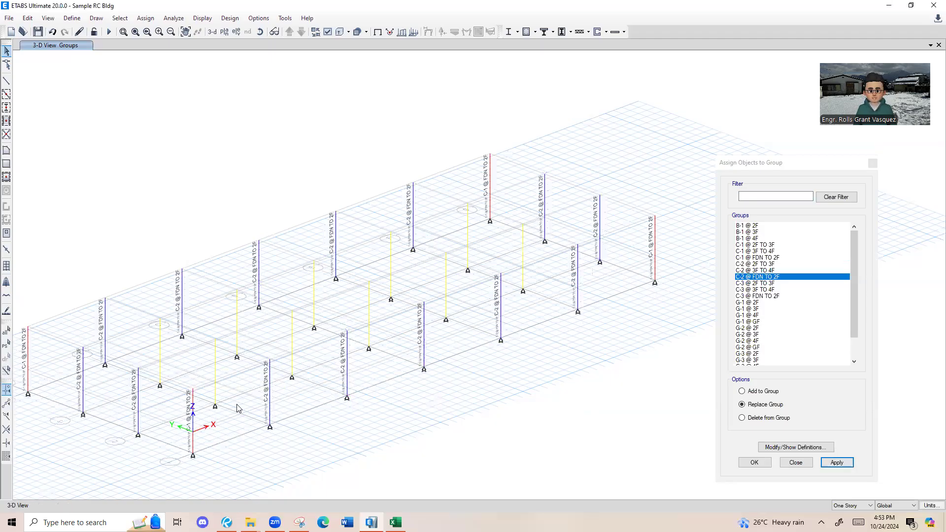
Select all interior columns of the lowest story range and assign them to group C-3 @ FDN TO 2F.
drag(226, 395, 205, 337)
drag(168, 373, 151, 330)
drag(300, 367, 286, 323)
drag(242, 350, 228, 297)
drag(382, 343, 357, 288)
drag(327, 322, 306, 270)
drag(452, 310, 380, 244)
drag(536, 282, 518, 239)
drag(481, 270, 460, 213)
click(772, 296)
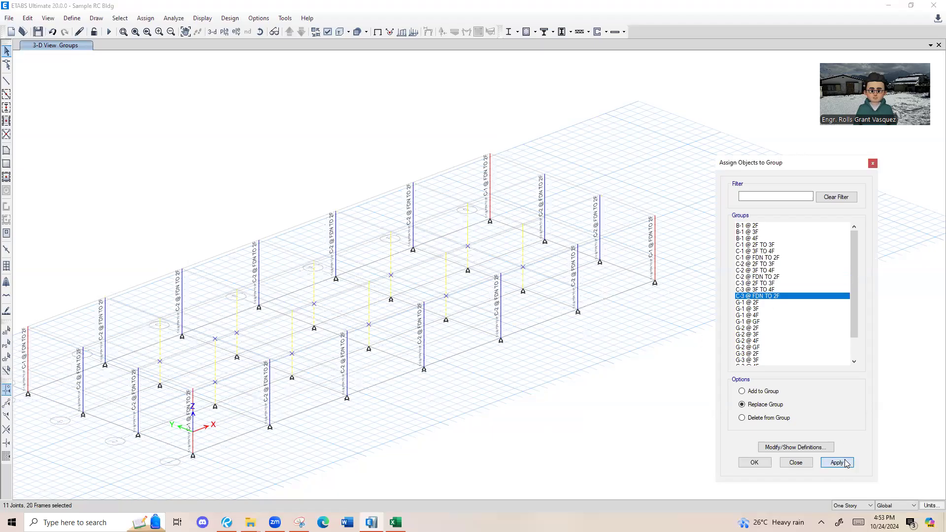
click(843, 462)
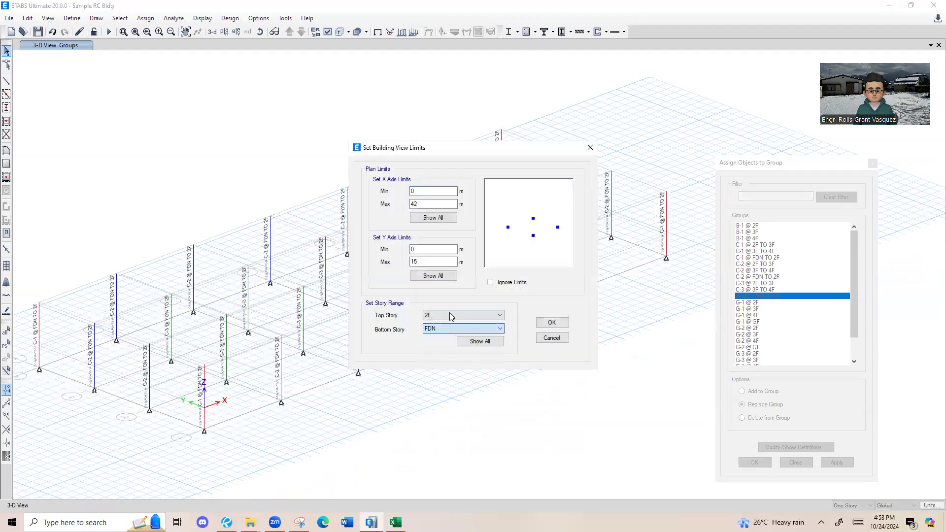
Extend the building view's top story to 4F, keeping FDN as the bottom story.
click(450, 314)
click(449, 324)
click(552, 322)
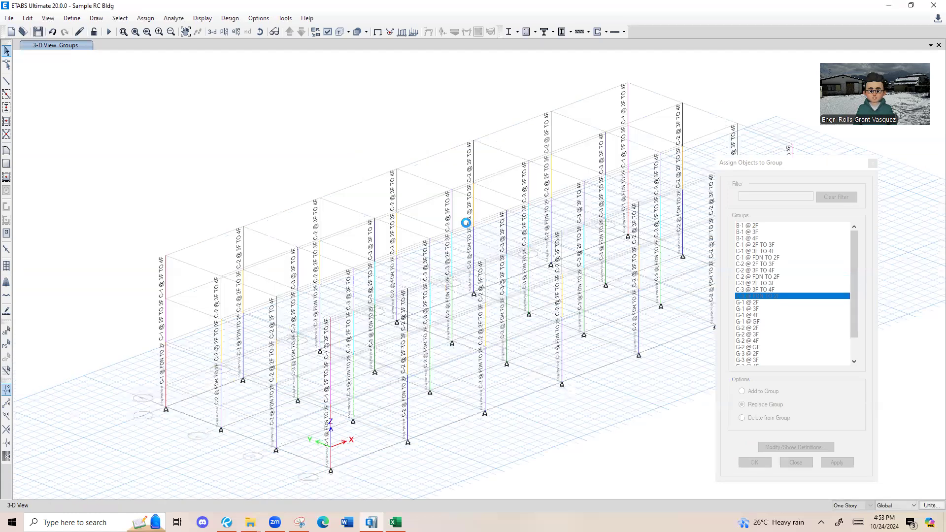
click(273, 33)
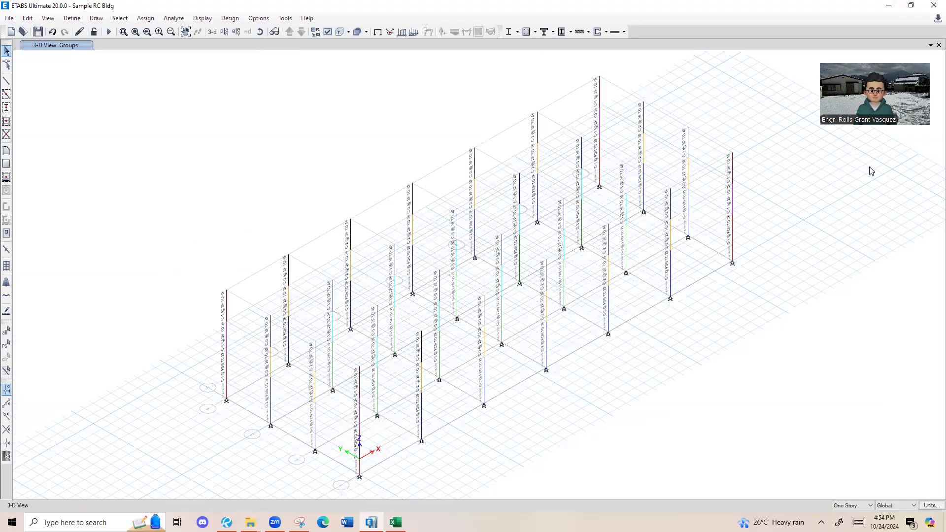
Check the view coloring choice in the 3D view's options and close them.
key(ctrl+w)
click(484, 132)
click(485, 132)
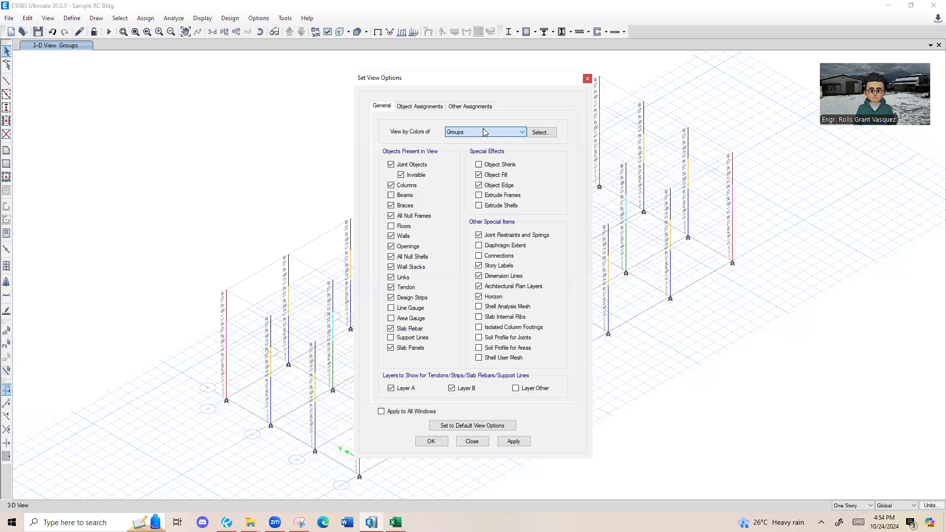
click(587, 78)
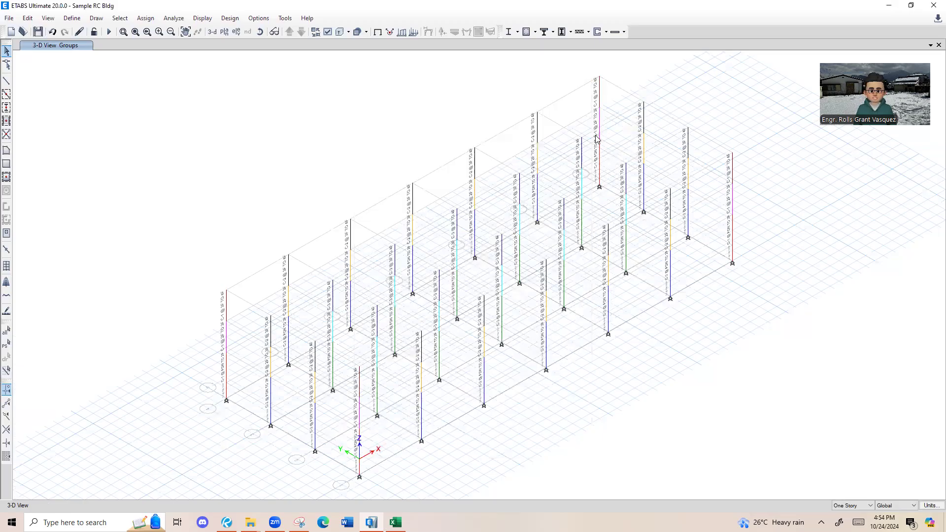
Run the structural analysis of the Sample RC Bldg model.
middle_drag(422, 249, 287, 276)
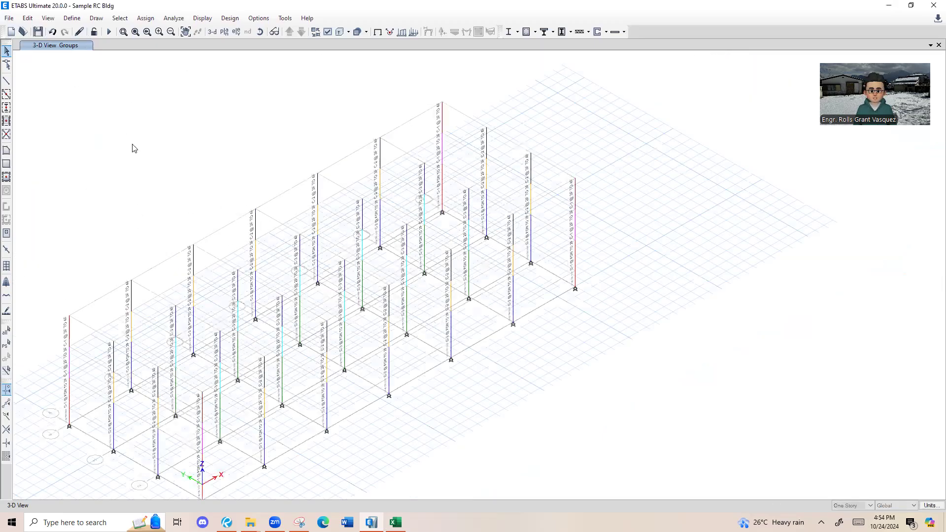
click(109, 33)
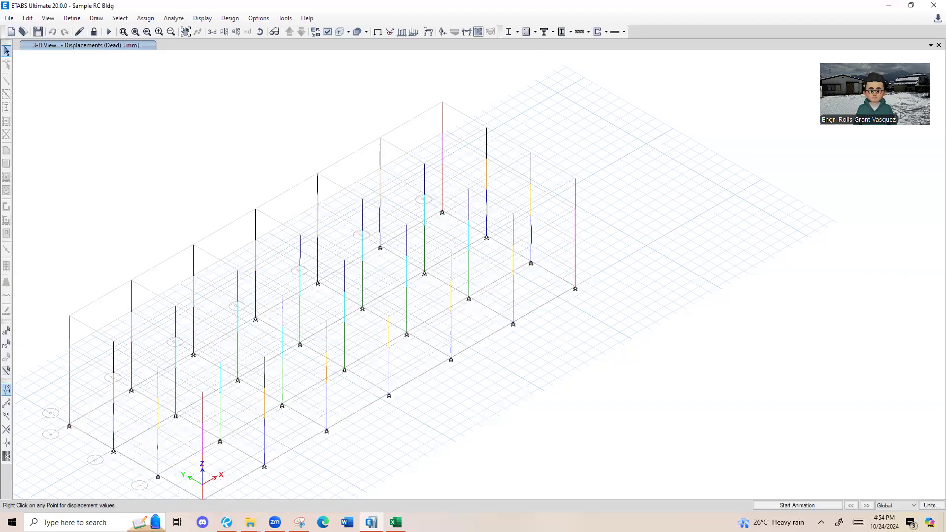
Switch to the Excel workbook and review the Vu and Mu+ design forces on the Grouped Beam Forces sheet.
click(396, 473)
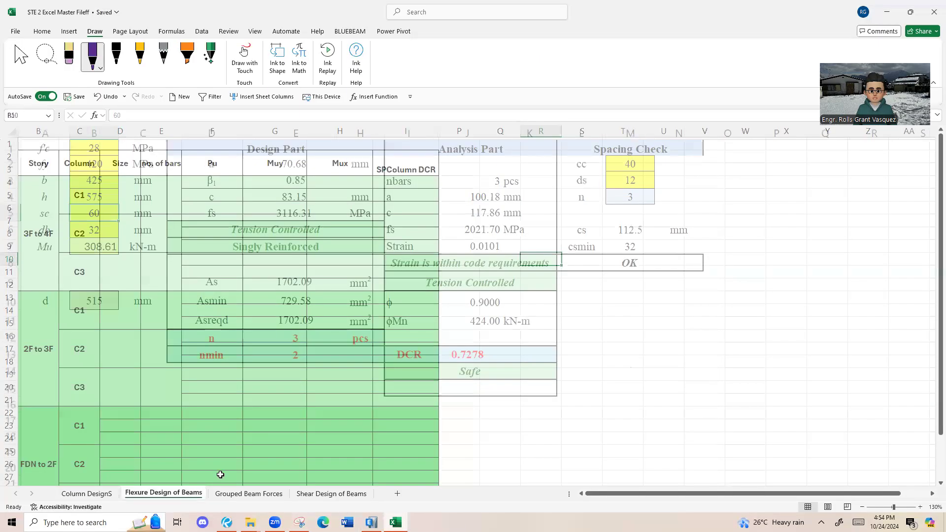
click(249, 493)
click(247, 132)
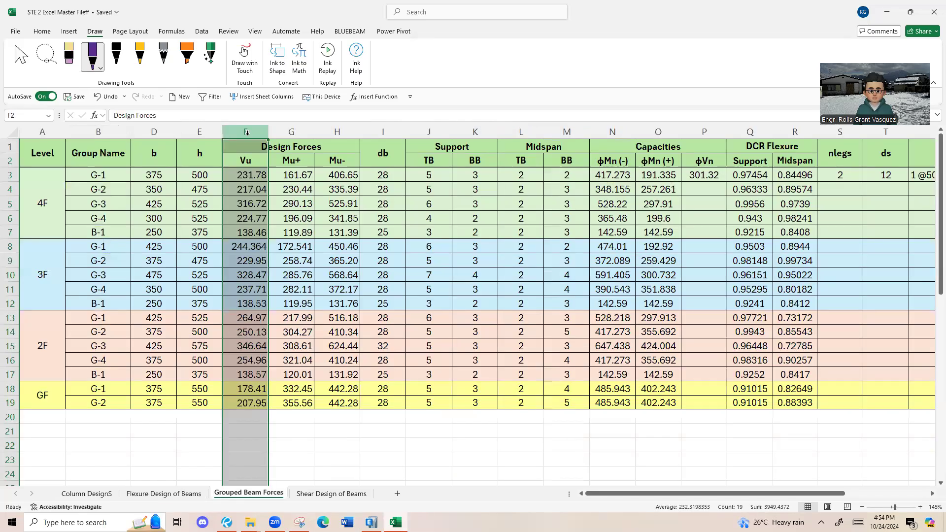
click(292, 132)
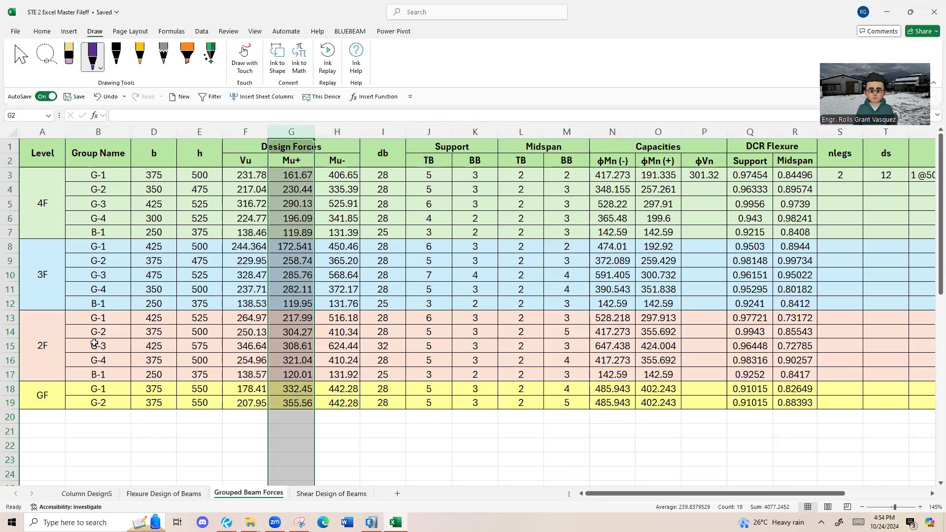
On the Column DesignS sheet, examine the Pu, Muy and Mux headings and the first row of column C1.
click(81, 493)
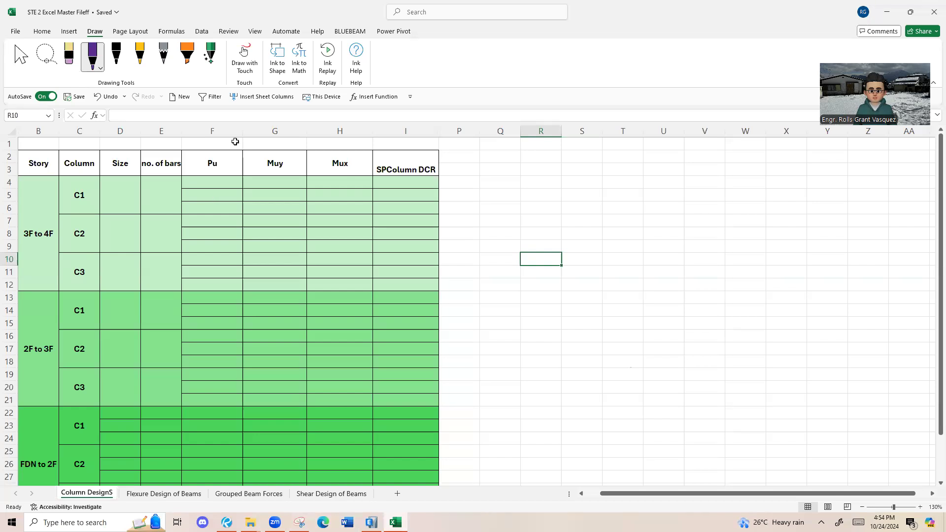
click(215, 181)
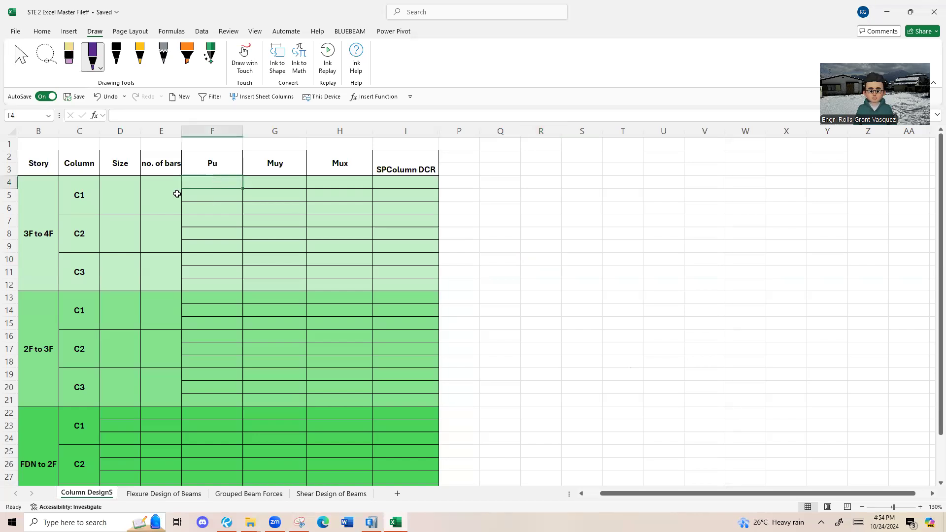
click(232, 164)
click(277, 167)
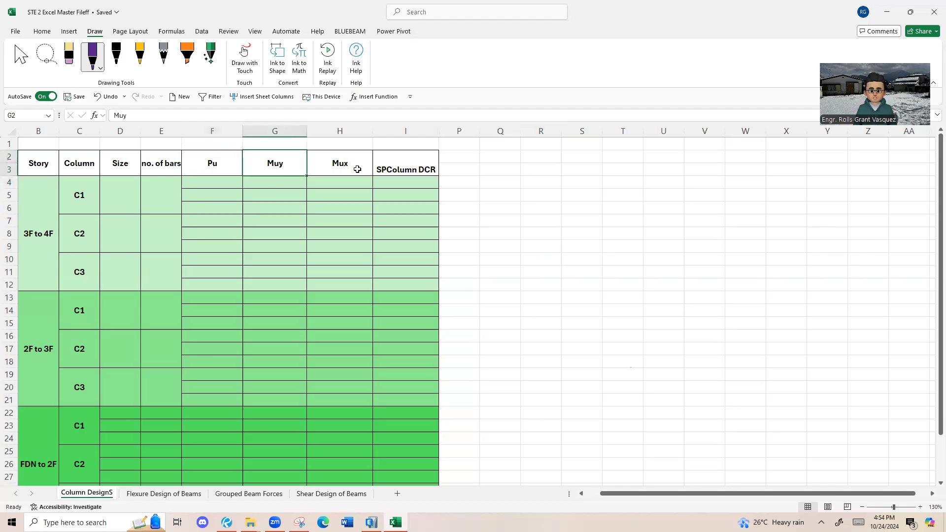
click(358, 169)
click(276, 163)
click(8, 182)
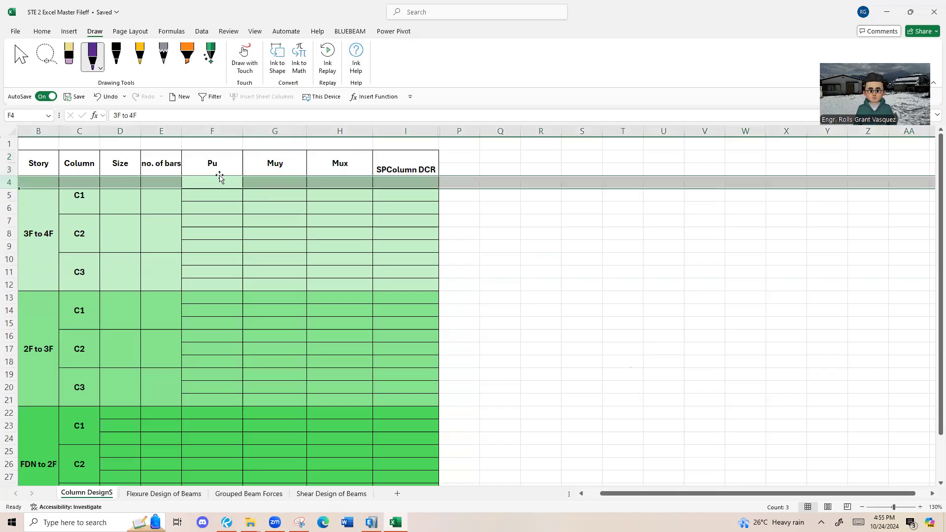
click(209, 182)
click(8, 182)
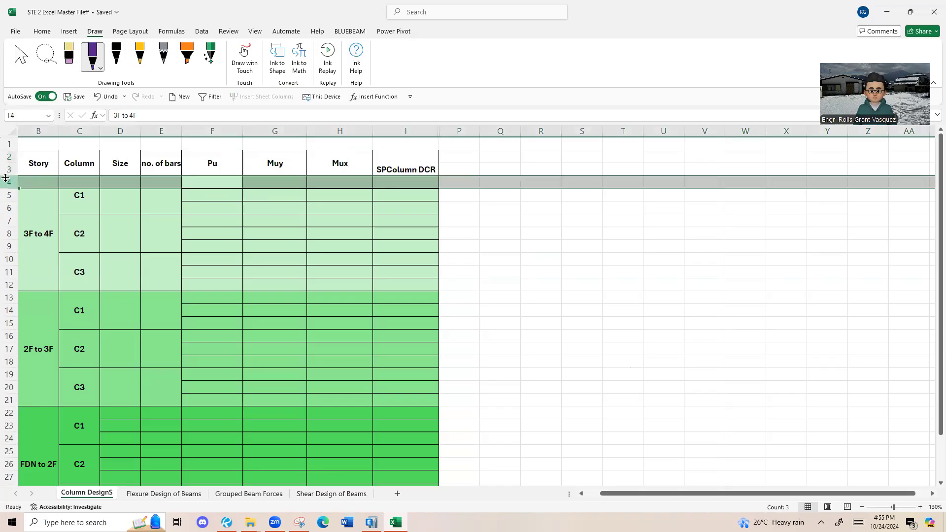
click(203, 158)
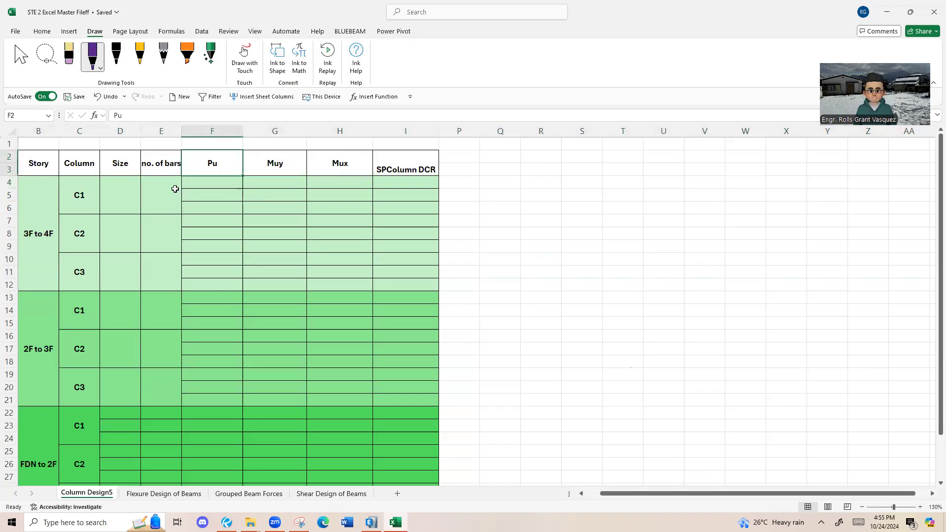
click(8, 181)
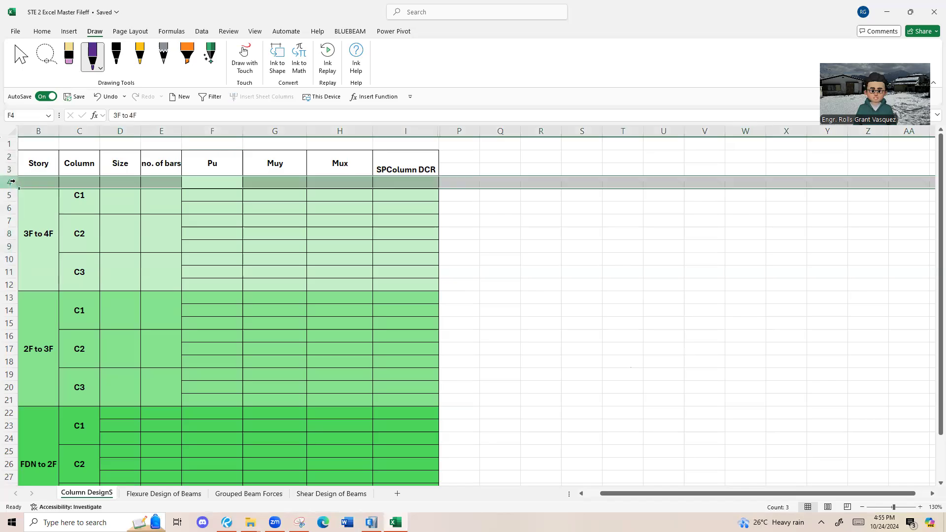
Label the first load case beside column C1 as "Max Pu", "Muy" and "Mux" in cells P4 to R4.
click(469, 182)
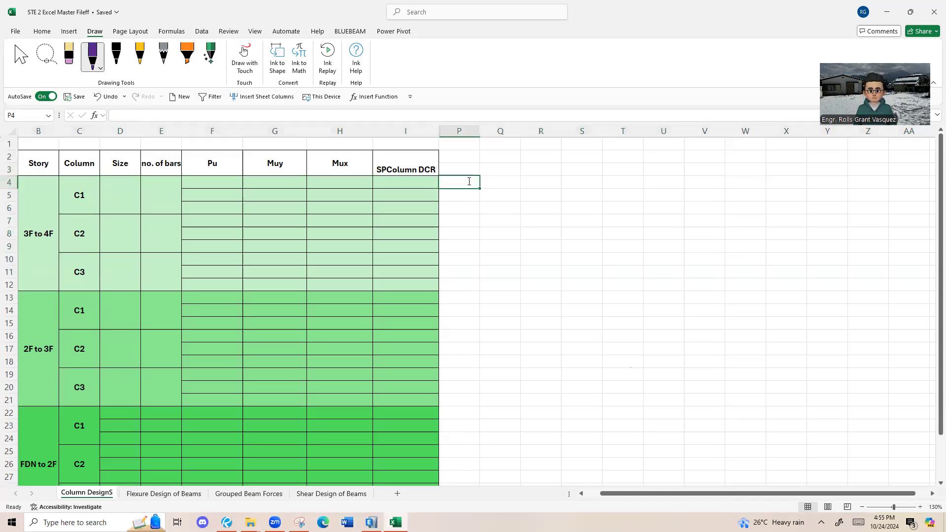
text(mAXMax Pu)
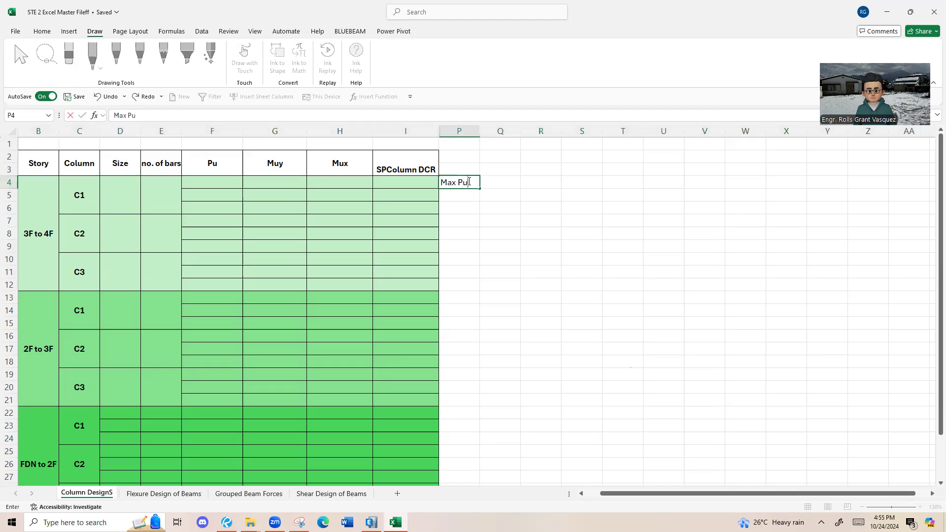
click(501, 186)
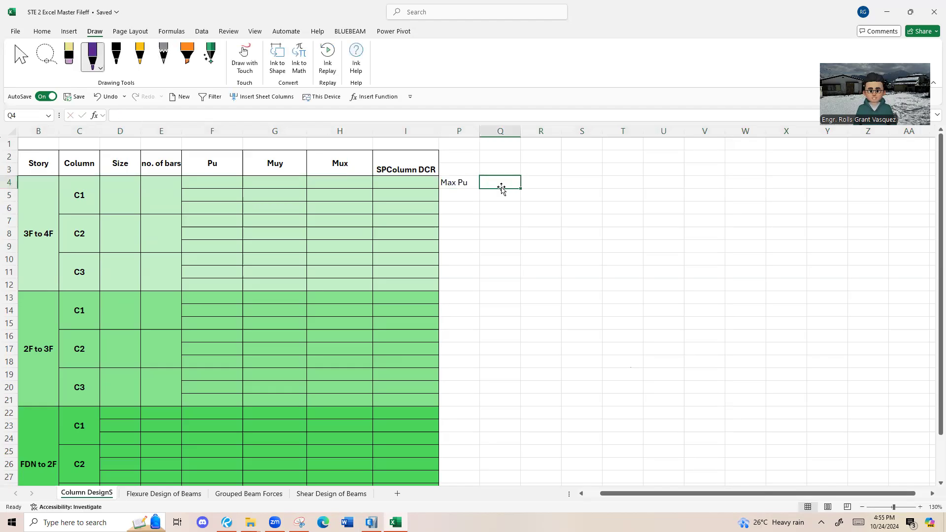
text(Muy)
click(535, 182)
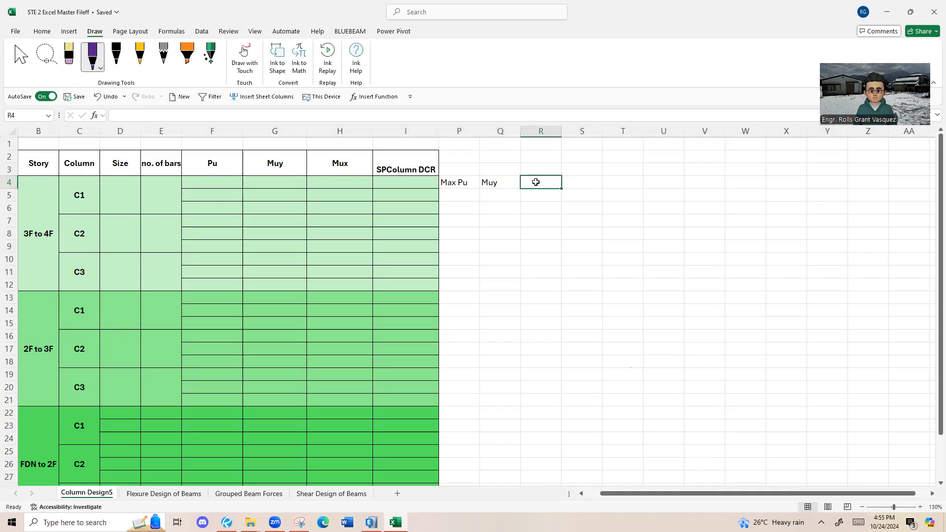
text(Mux)
click(537, 183)
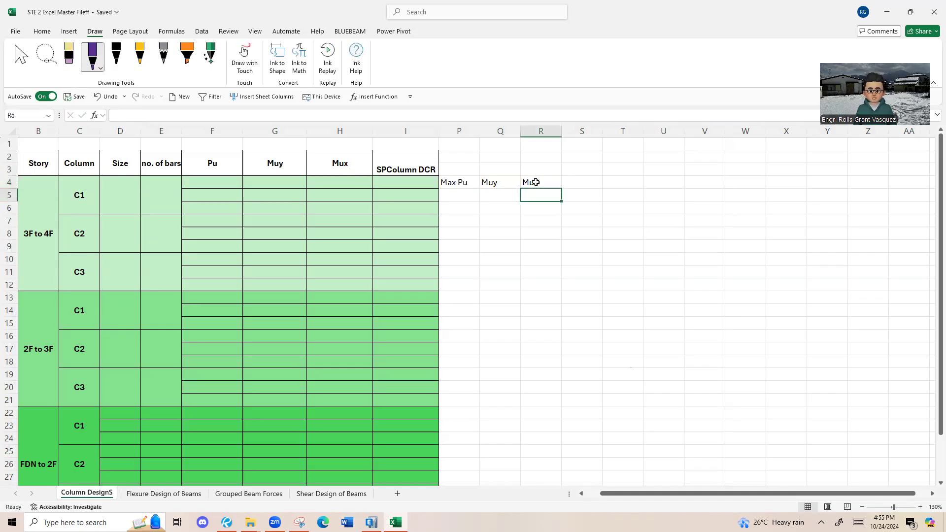
click(501, 185)
click(286, 178)
click(502, 182)
click(535, 183)
click(340, 178)
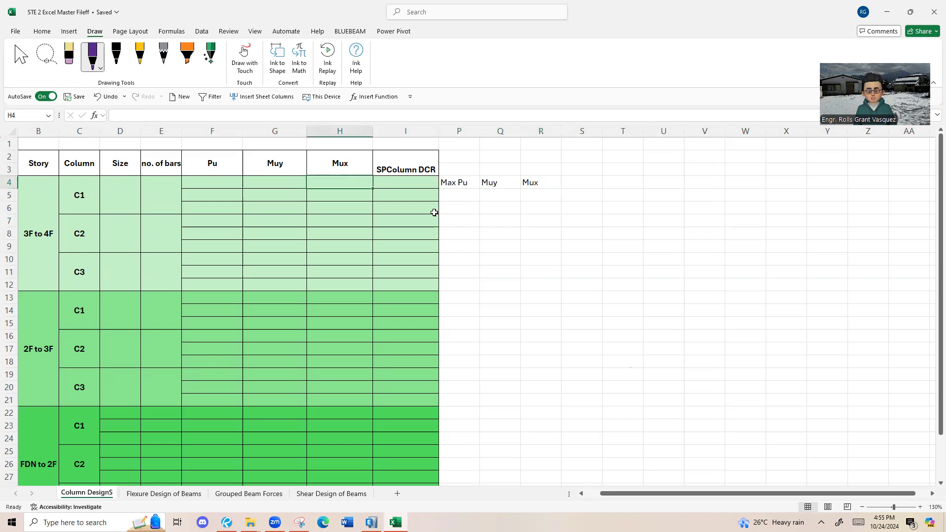
drag(461, 184, 554, 182)
Label the second load case as "Pu", "Max Muy" and "Mux" in cells P5 to R5.
click(463, 197)
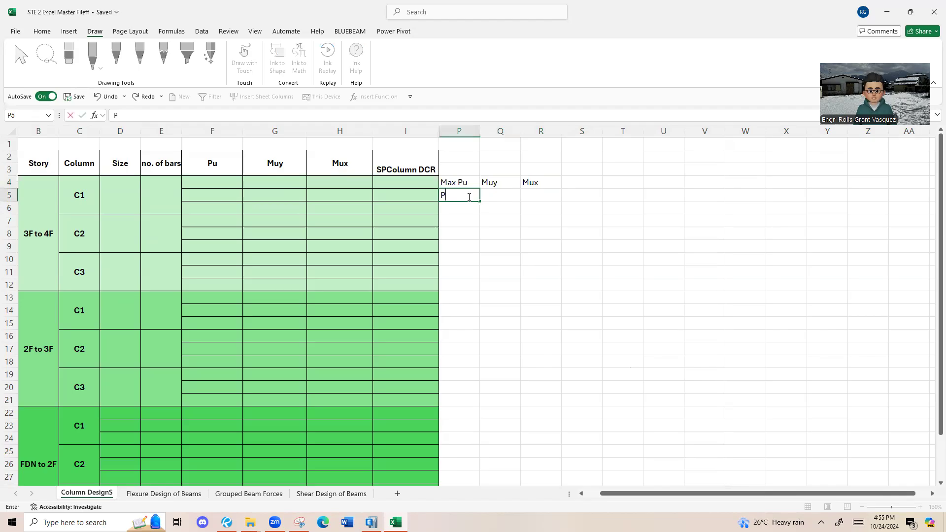
click(487, 196)
text(Max Mu)
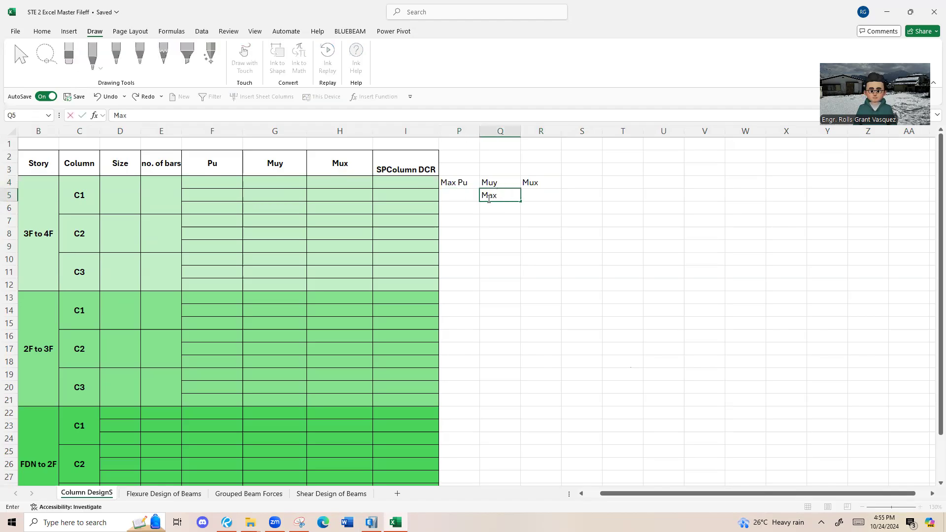
key(Return)
click(455, 195)
text(Pu)
click(546, 191)
text(NM)
key(BackSpace)
key(BackSpace)
text(Mux)
key(Return)
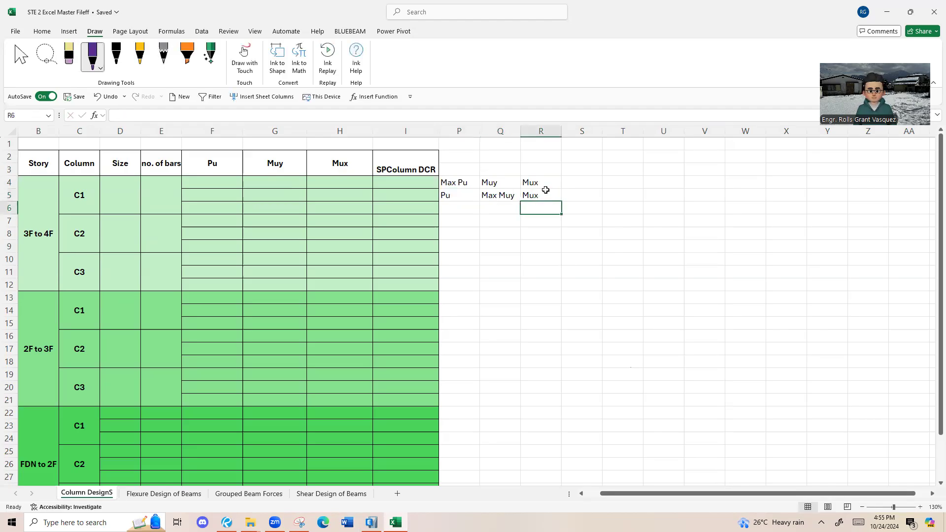
Label the third load case as "Pu", "Muy" and "Max Mux" in cells P6 to R6.
click(474, 211)
text(M<ax Mux)
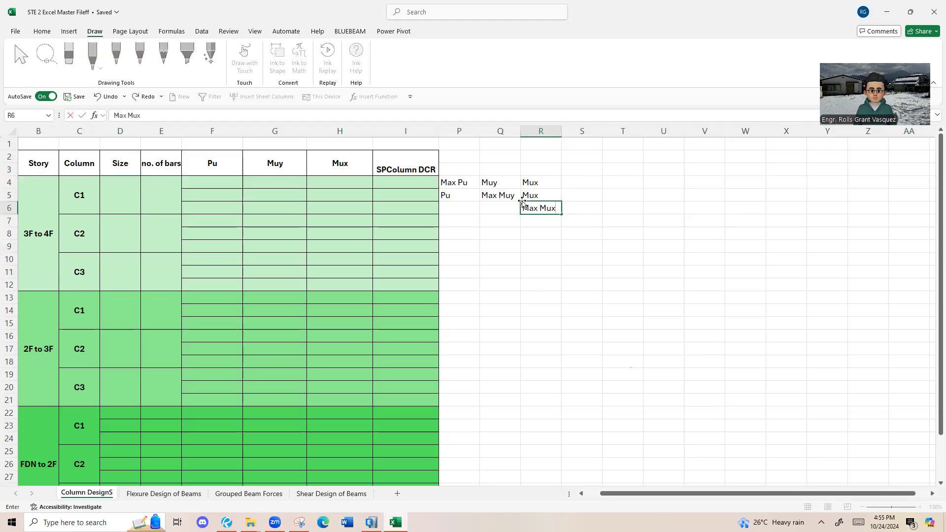
click(492, 211)
text(Muy)
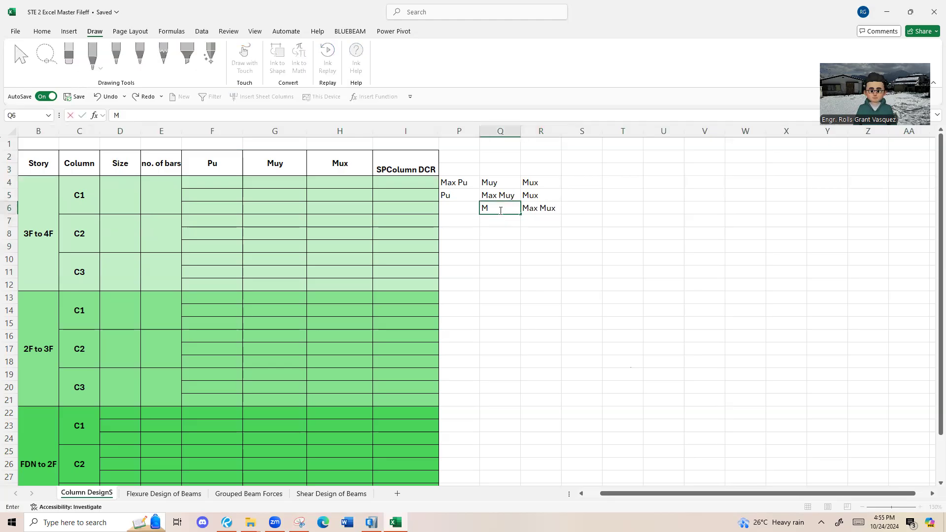
click(468, 206)
text(Pu)
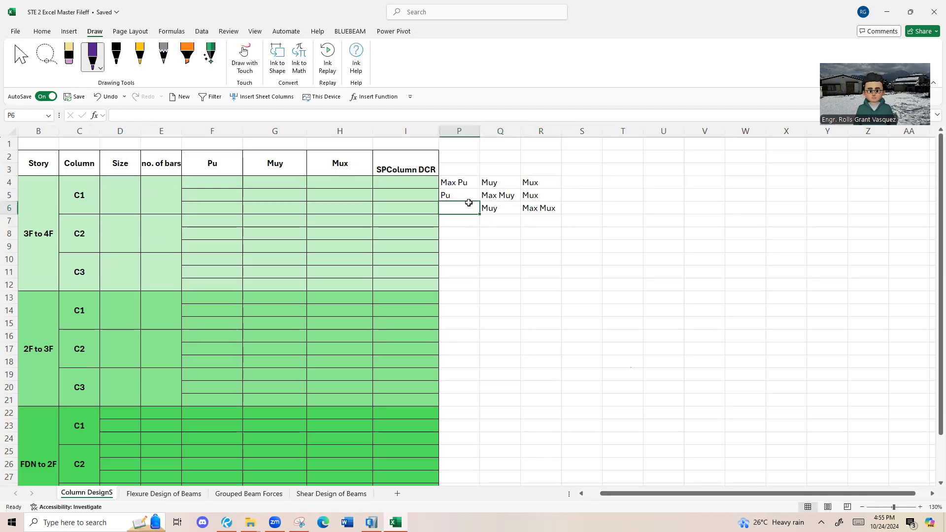
key(Return)
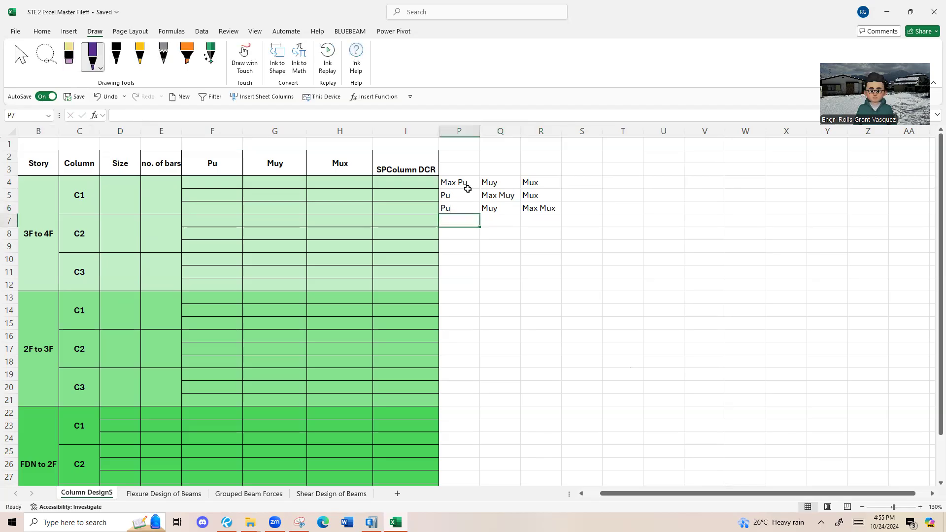
Examine the load cases in P4 to R6 against column C1's three rows and the SPColumn DCR heading.
drag(468, 192, 468, 184)
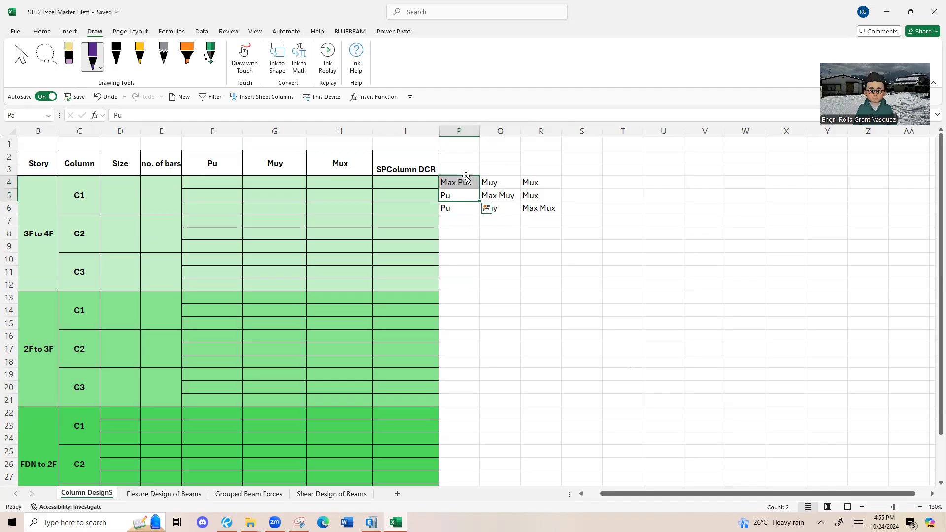
drag(458, 183, 552, 207)
drag(459, 182, 540, 207)
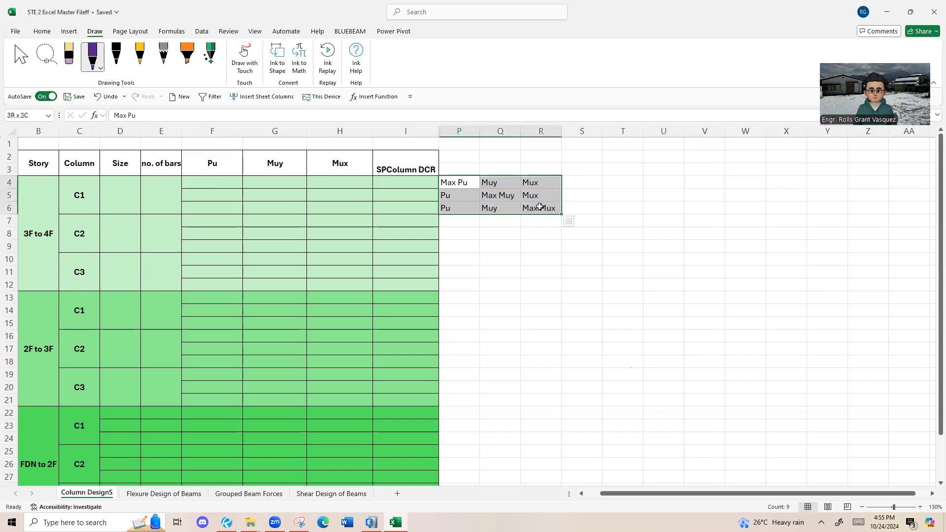
drag(444, 182, 551, 213)
drag(473, 187, 535, 207)
drag(7, 183, 4, 209)
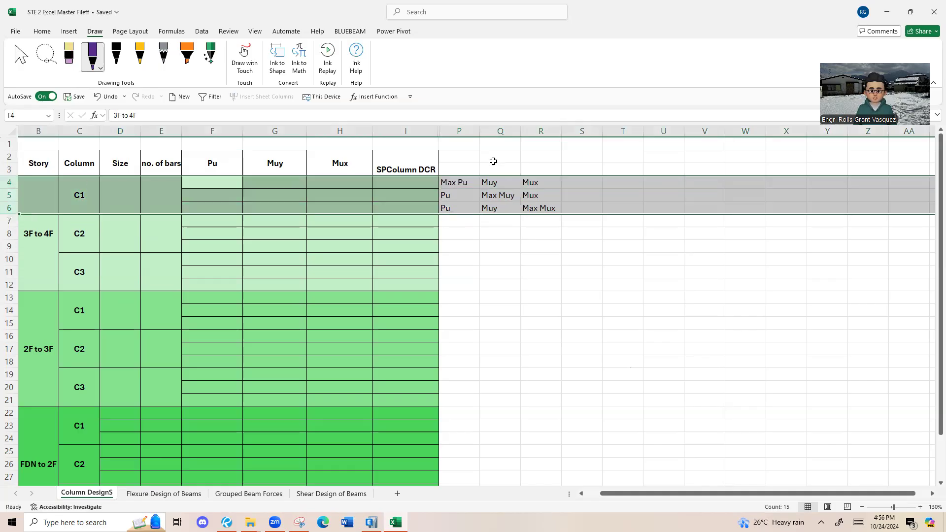
click(404, 171)
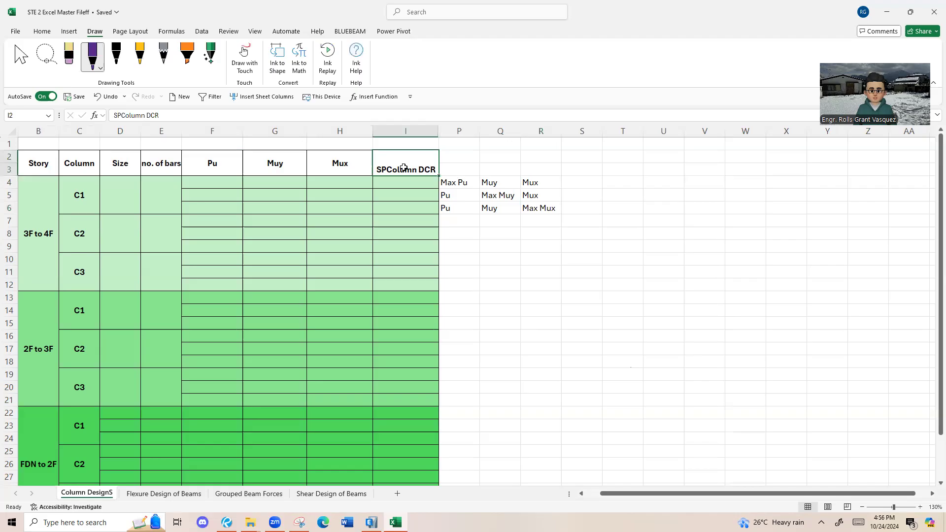
click(451, 185)
click(451, 132)
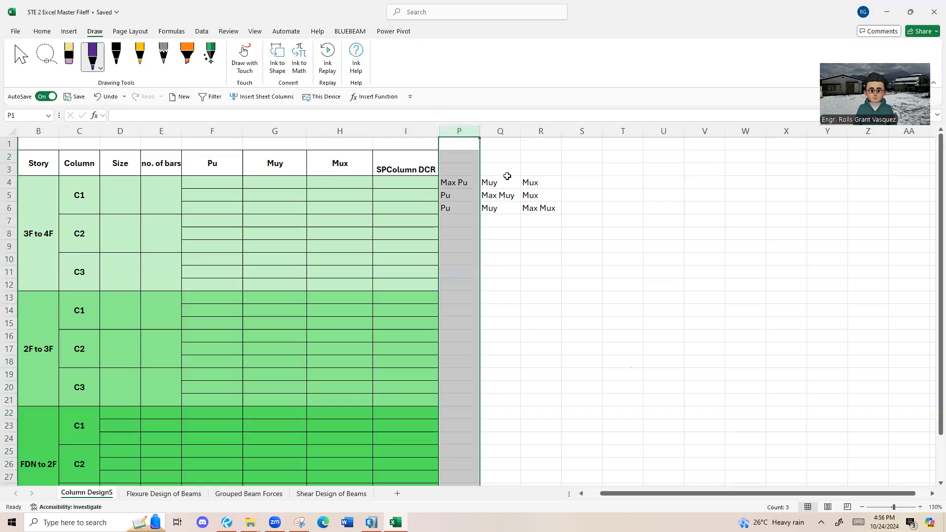
click(502, 132)
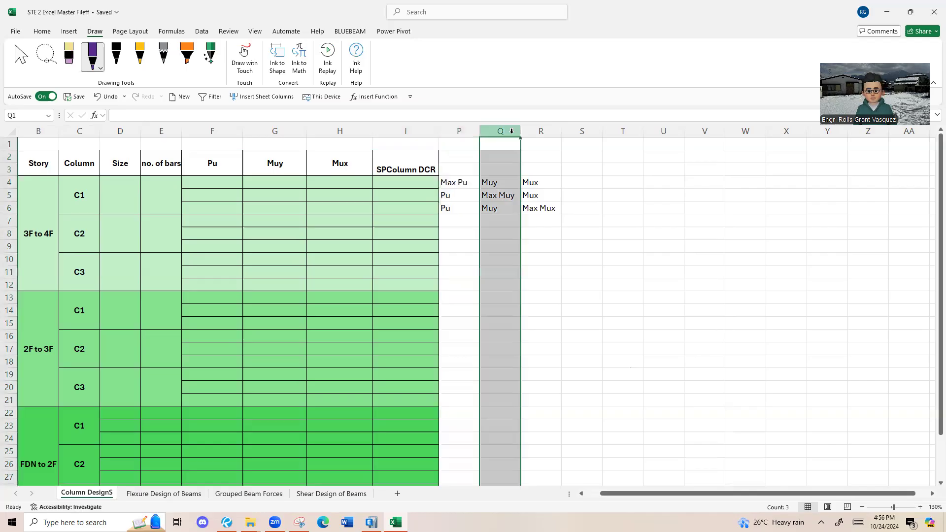
click(549, 132)
click(460, 132)
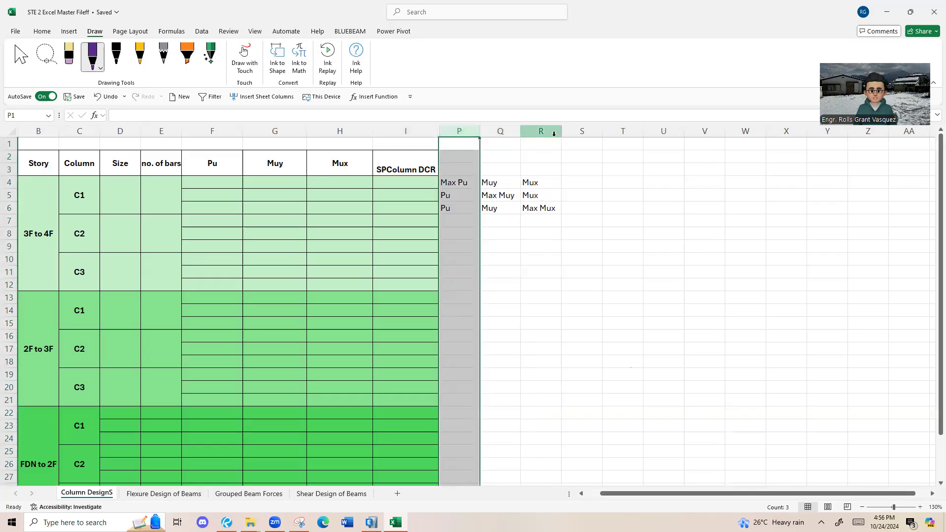
click(502, 132)
click(460, 132)
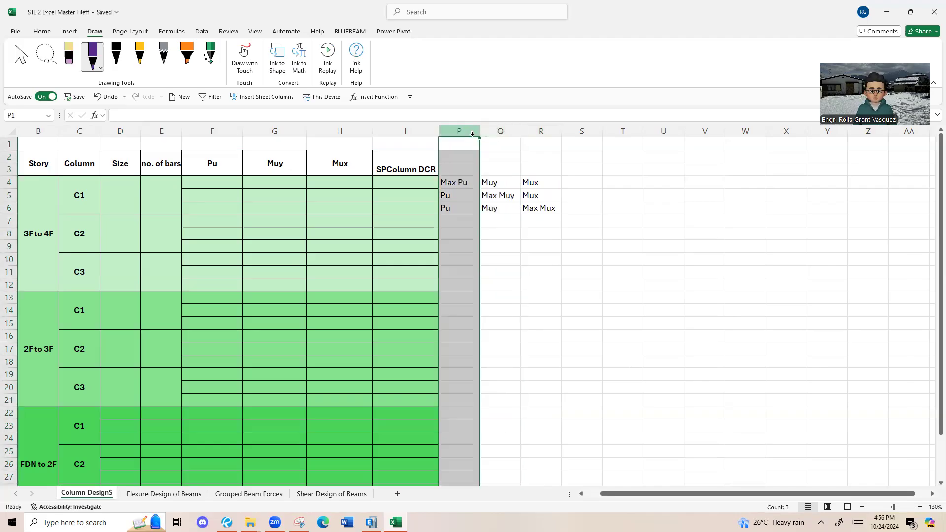
click(422, 171)
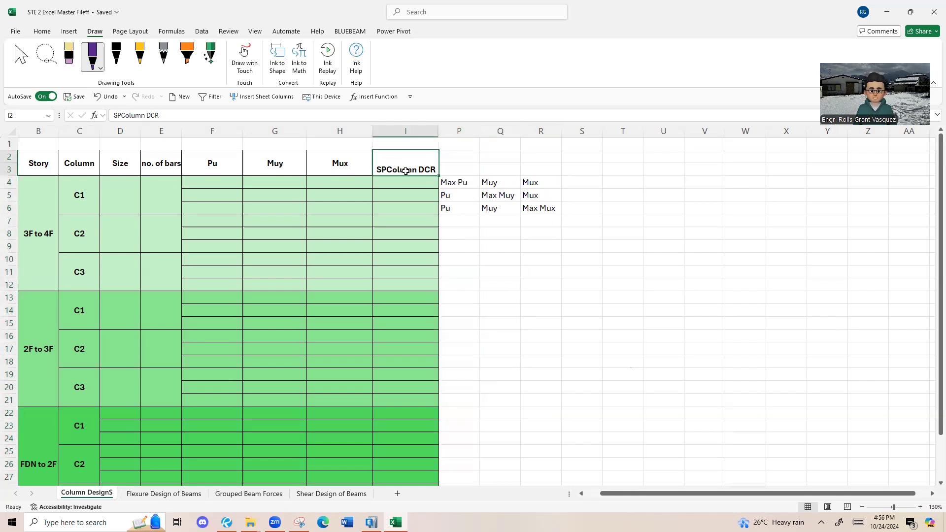
click(461, 183)
drag(471, 132, 540, 142)
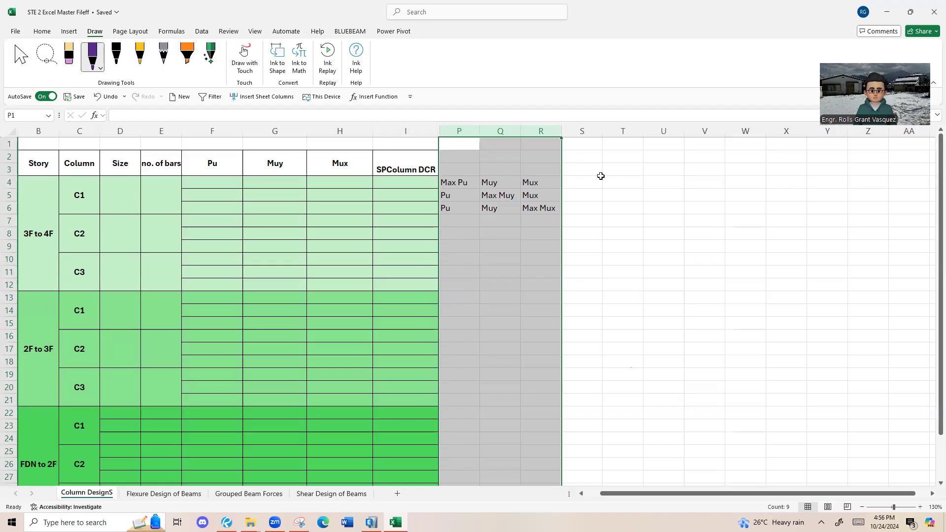
Handwrite the ink note "Pu (-) COMP." in the blank area beside the C1 load cases.
click(418, 161)
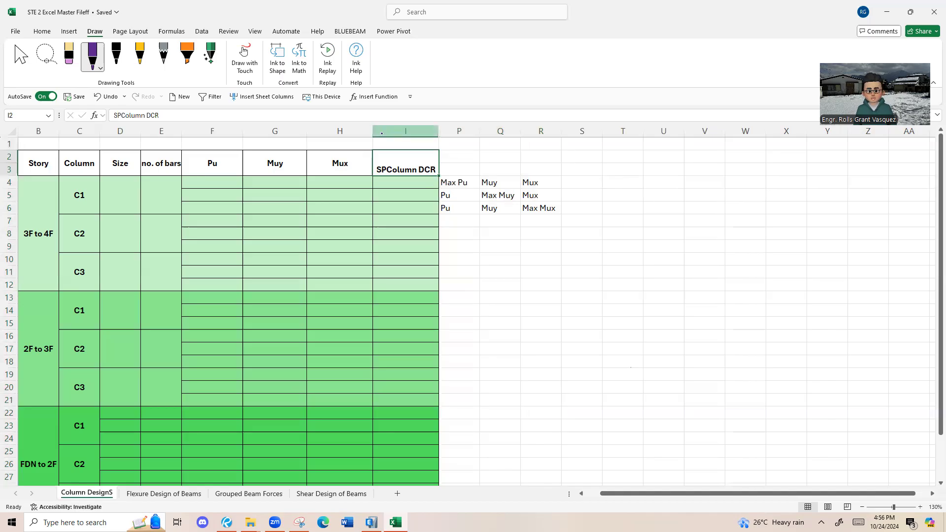
drag(659, 199, 659, 203)
drag(657, 188, 696, 205)
drag(701, 198, 707, 198)
drag(710, 190, 711, 206)
mouse_move(748, 192)
mouse_down()
mouse_move(741, 203)
mouse_move(764, 199)
mouse_up()
drag(766, 191, 767, 199)
click(776, 202)
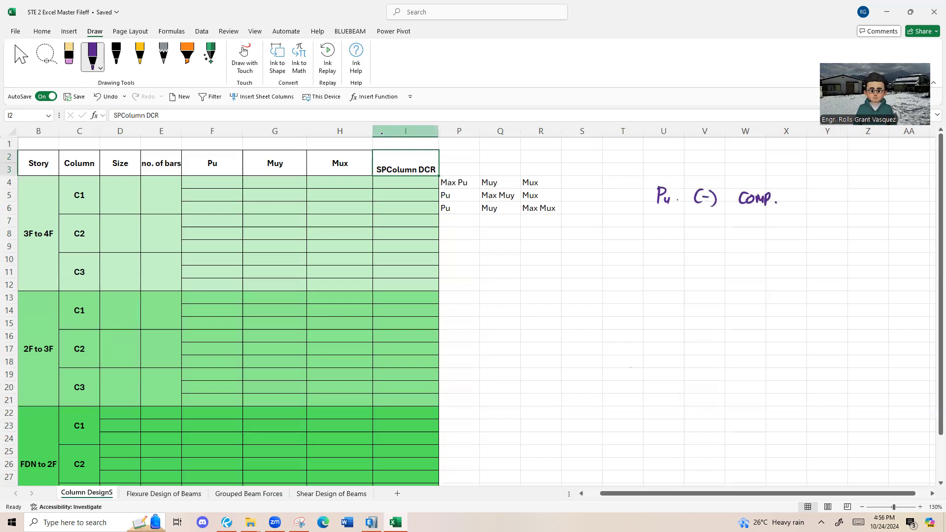
Handwrite "ETABS" above the compression note and sketch a column with a downward axial load arrow beside it.
mouse_move(739, 163)
mouse_down()
mouse_move(748, 178)
mouse_move(750, 167)
mouse_move(762, 174)
mouse_up()
drag(767, 168, 766, 179)
mouse_move(766, 168)
mouse_down()
mouse_move(766, 179)
mouse_move(746, 175)
mouse_up()
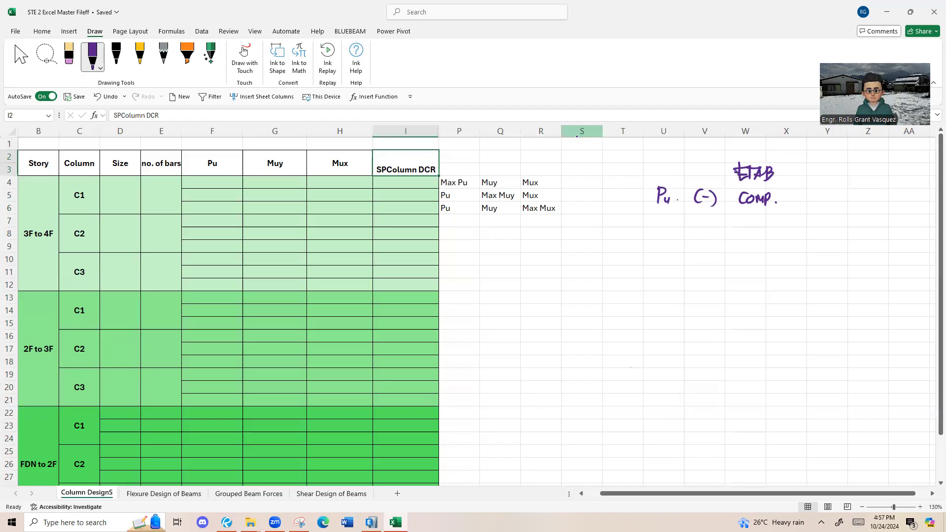
mouse_move(868, 211)
mouse_down()
mouse_move(887, 197)
mouse_move(867, 213)
mouse_move(862, 266)
mouse_move(882, 261)
mouse_up()
drag(882, 165, 882, 186)
mouse_move(880, 177)
mouse_down()
mouse_move(892, 170)
mouse_move(894, 263)
mouse_up()
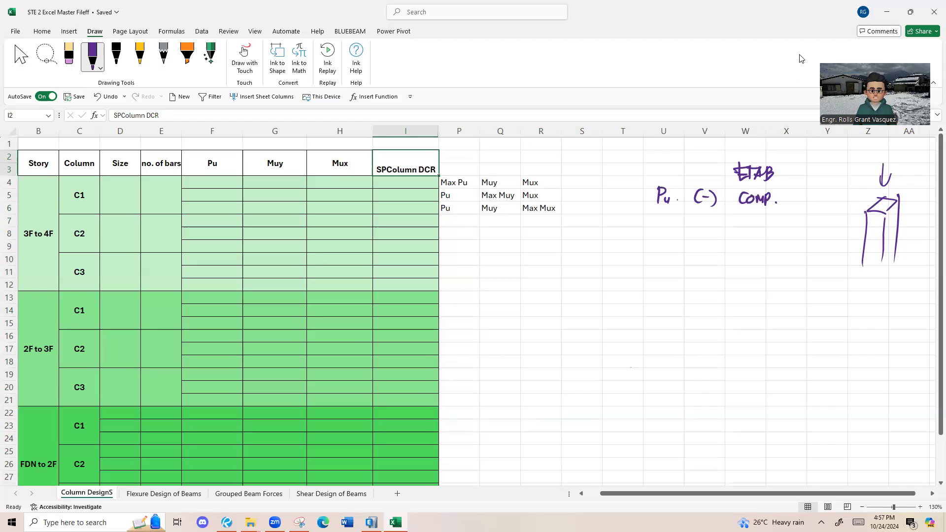
drag(788, 169, 778, 181)
Sketch a rectangular column section below the Pu note, with local axis 2 pointing up and axis 3 pointing right.
mouse_move(657, 242)
mouse_down()
mouse_move(660, 321)
mouse_move(696, 236)
mouse_move(676, 291)
mouse_move(744, 290)
mouse_up()
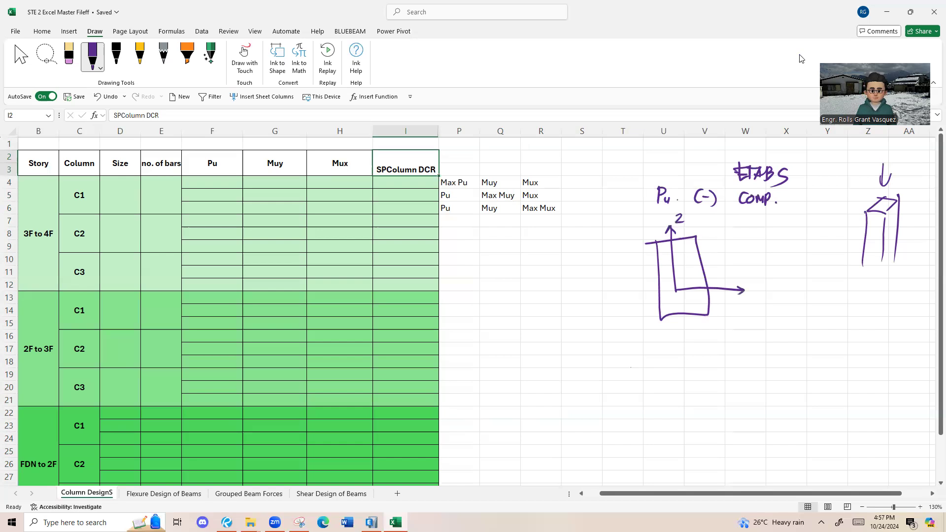
drag(696, 206, 651, 243)
key(ctrl+z)
drag(745, 270, 746, 280)
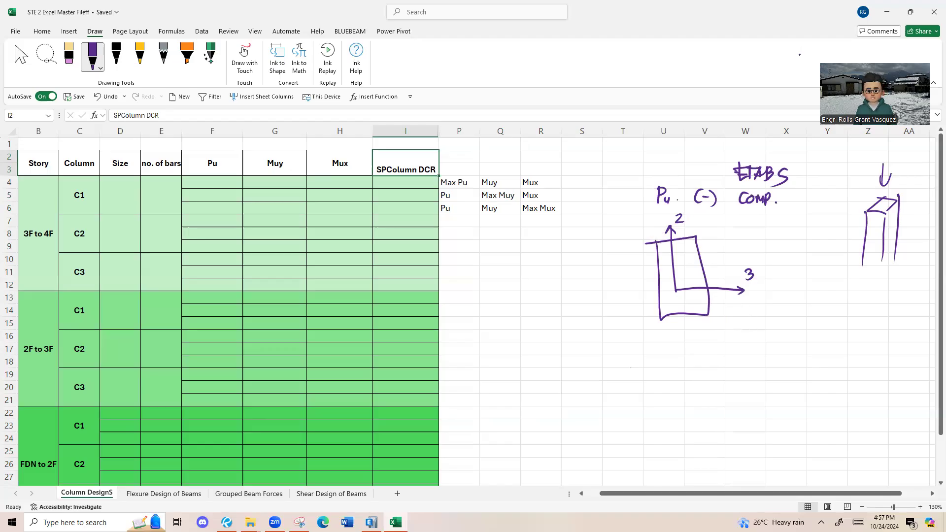
Handwrite "M2" below the section and sketch an arrow leading to a second column section with x and y axes.
drag(735, 331, 760, 352)
drag(794, 278, 794, 287)
drag(811, 250, 864, 320)
mouse_move(832, 231)
mouse_down()
mouse_move(864, 297)
mouse_move(881, 297)
mouse_up()
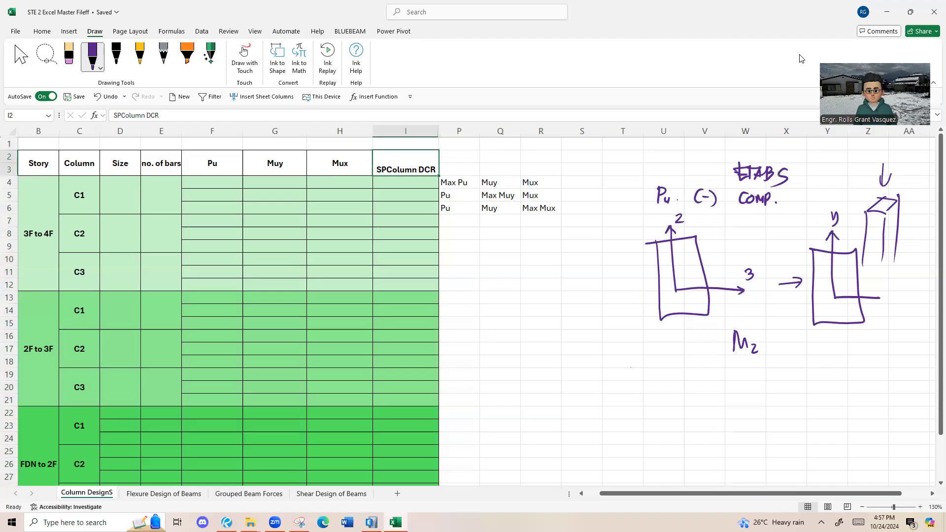
drag(872, 292, 872, 305)
mouse_move(891, 290)
mouse_down()
mouse_move(900, 300)
mouse_move(890, 300)
mouse_up()
Handwrite the moment equivalences "M2 → My" and "M3 → Mx" below the section sketches.
mouse_move(773, 345)
mouse_down()
mouse_move(798, 341)
mouse_move(792, 351)
mouse_up()
mouse_move(818, 340)
mouse_down()
mouse_move(815, 353)
mouse_move(839, 362)
mouse_up()
drag(839, 362, 819, 365)
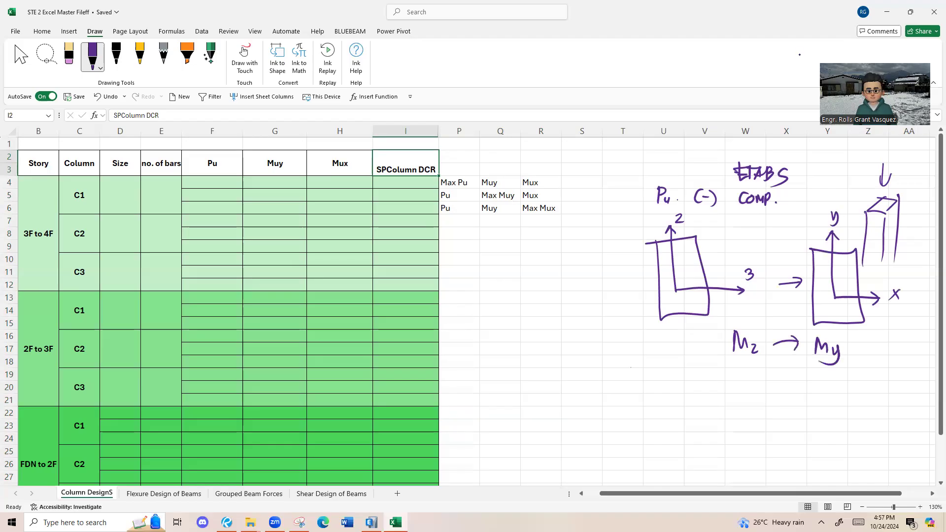
mouse_move(740, 392)
mouse_down()
mouse_move(750, 383)
mouse_move(756, 392)
mouse_up()
mouse_move(758, 382)
mouse_down()
mouse_move(769, 389)
mouse_move(763, 395)
mouse_up()
mouse_move(786, 392)
mouse_down()
mouse_move(814, 388)
mouse_move(812, 397)
mouse_up()
mouse_move(823, 389)
mouse_down()
mouse_move(824, 403)
mouse_move(829, 397)
mouse_up()
drag(830, 397, 847, 407)
drag(848, 396, 840, 407)
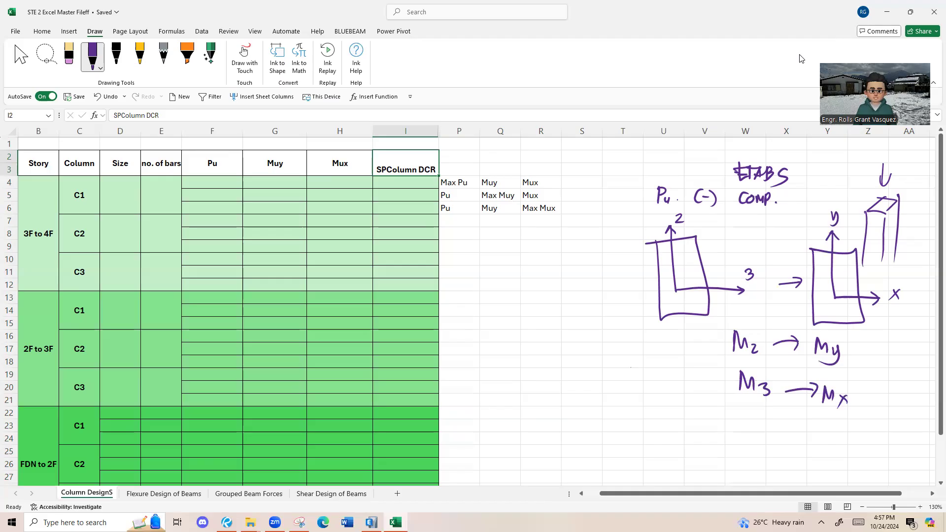
Switch to ETABS for the 3F to 4F column C1 and display the undeformed model shape.
click(85, 194)
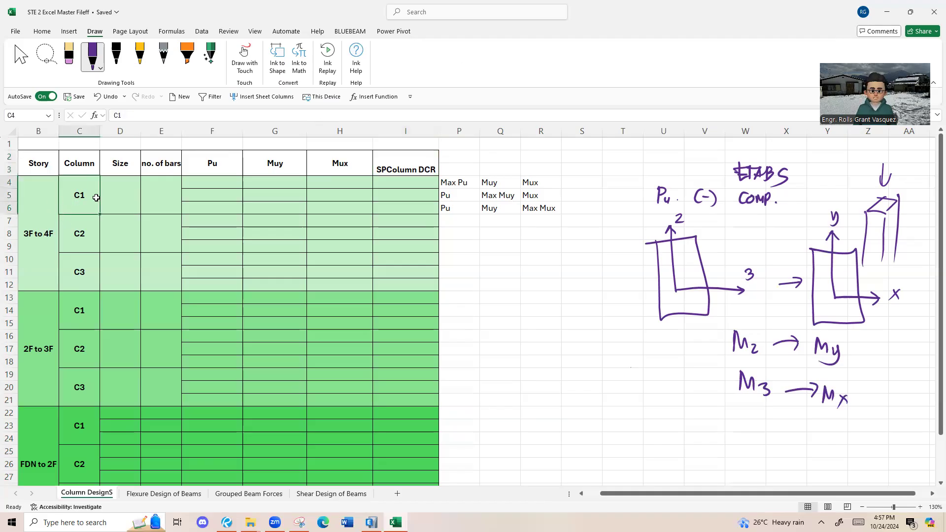
click(37, 232)
click(88, 199)
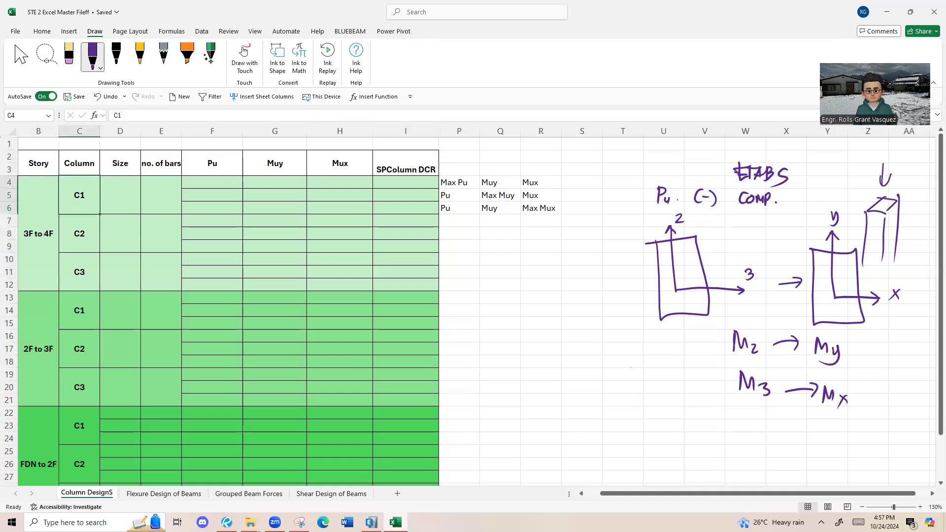
click(372, 522)
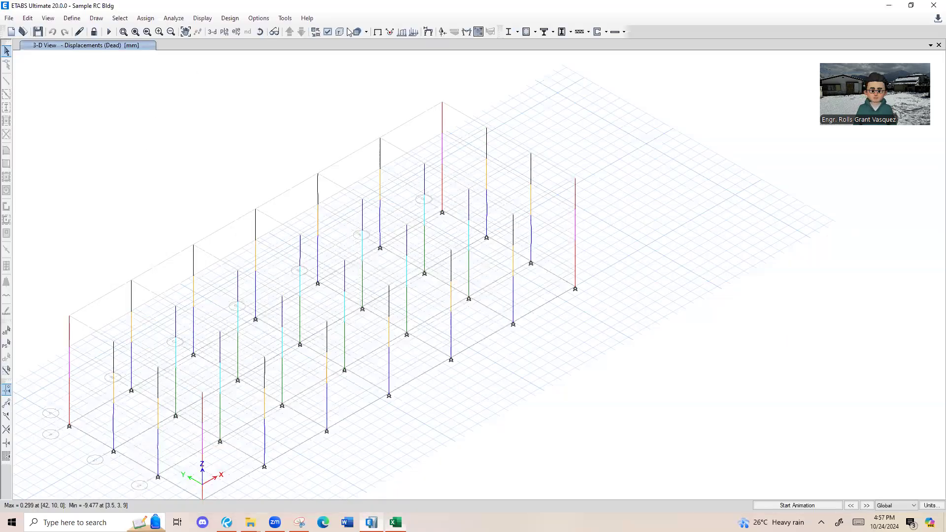
click(378, 32)
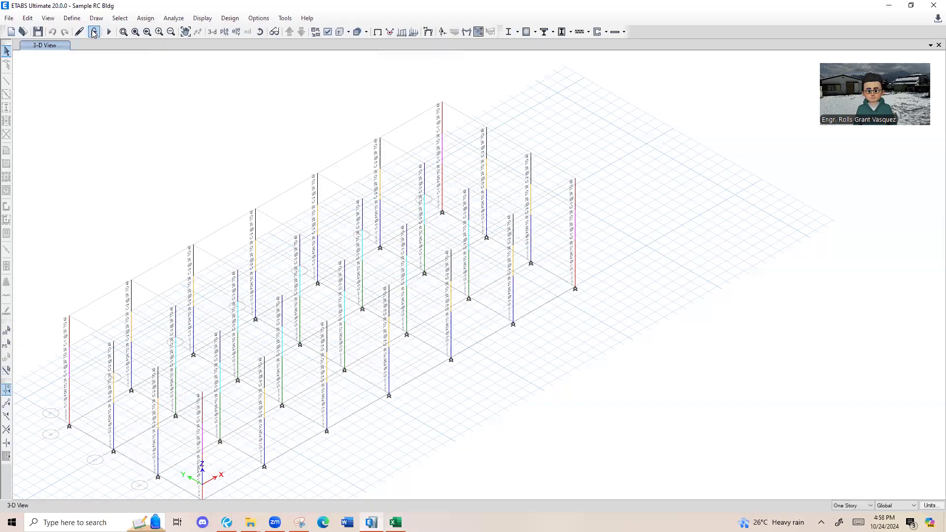
Select the columns in group C-1 @ 3F TO 4F.
click(120, 18)
mouse_move(148, 31)
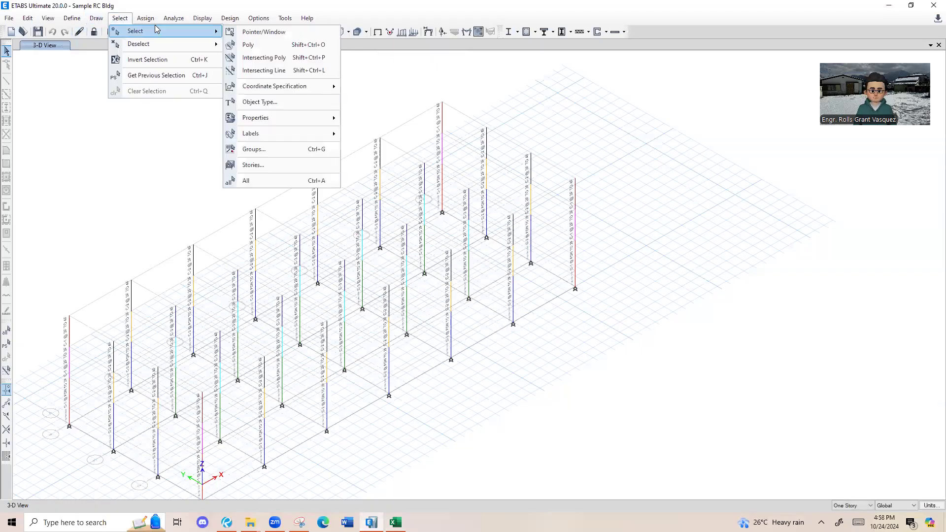
click(299, 148)
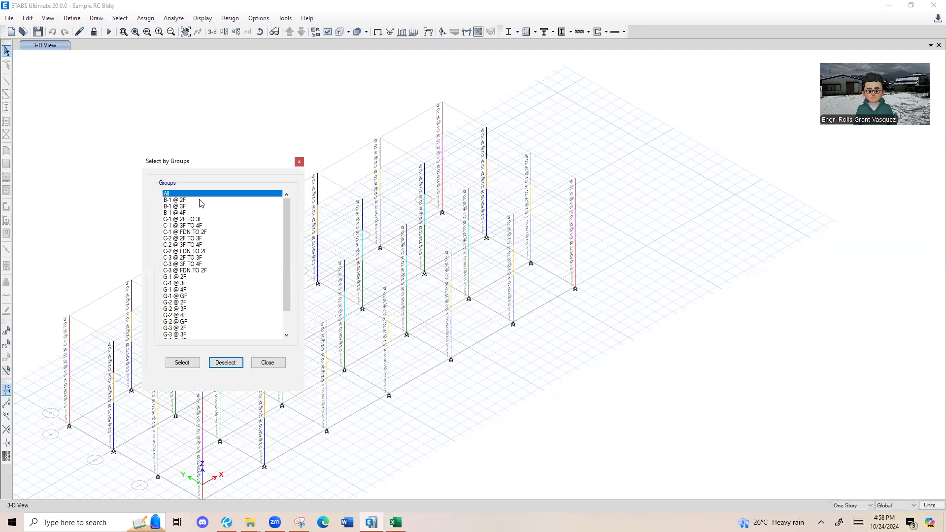
click(199, 245)
click(204, 226)
click(185, 364)
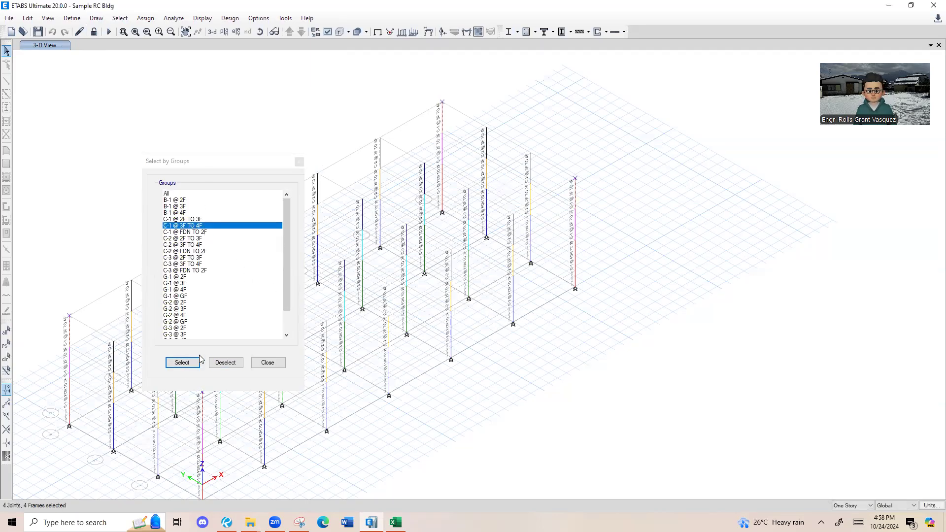
click(299, 162)
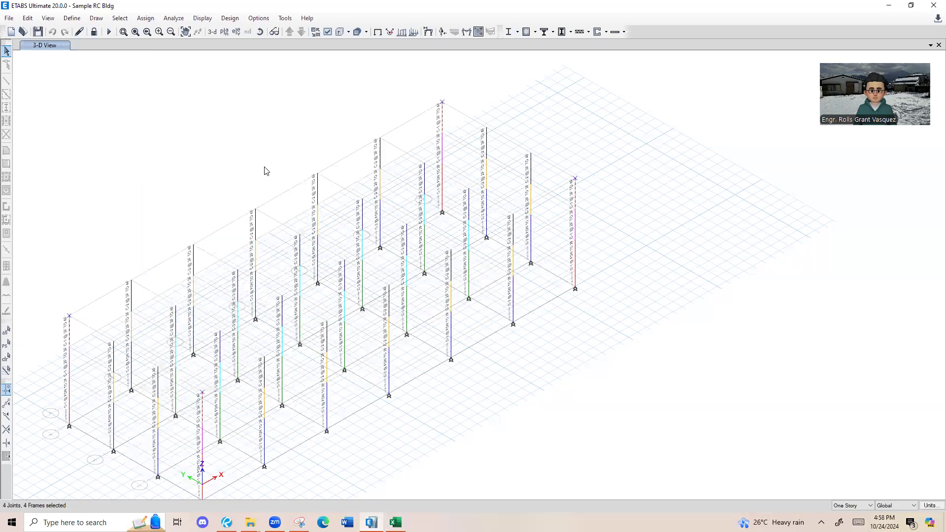
Display the Element Forces - Columns table for the selected columns only, leaving out Element Forces - Beams.
click(203, 19)
click(240, 274)
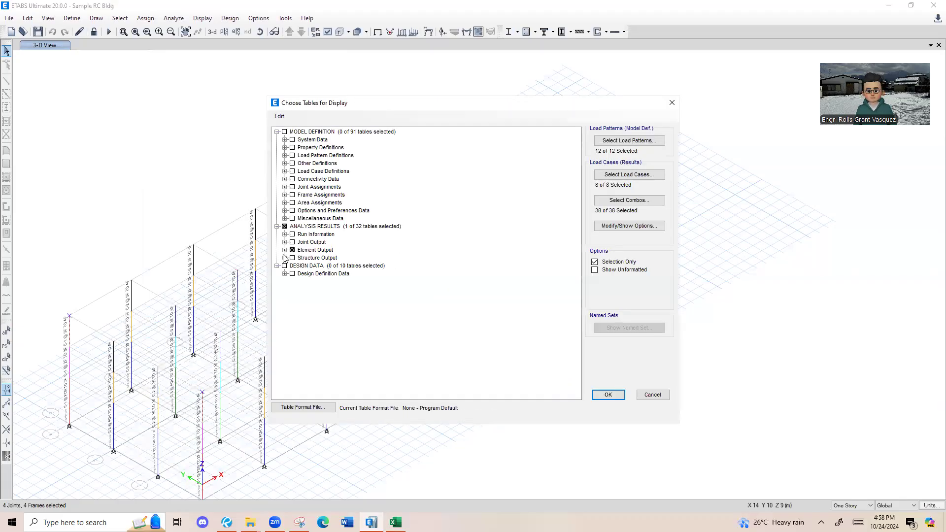
click(284, 251)
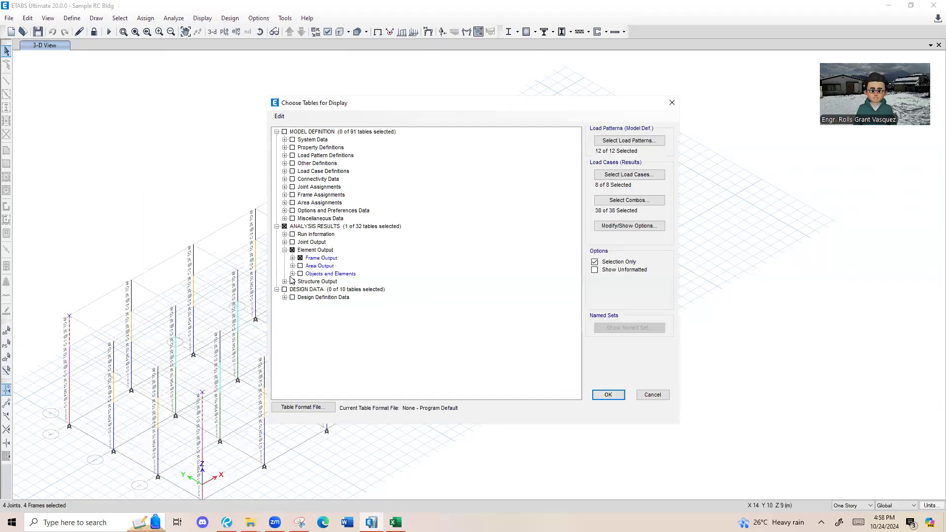
click(292, 258)
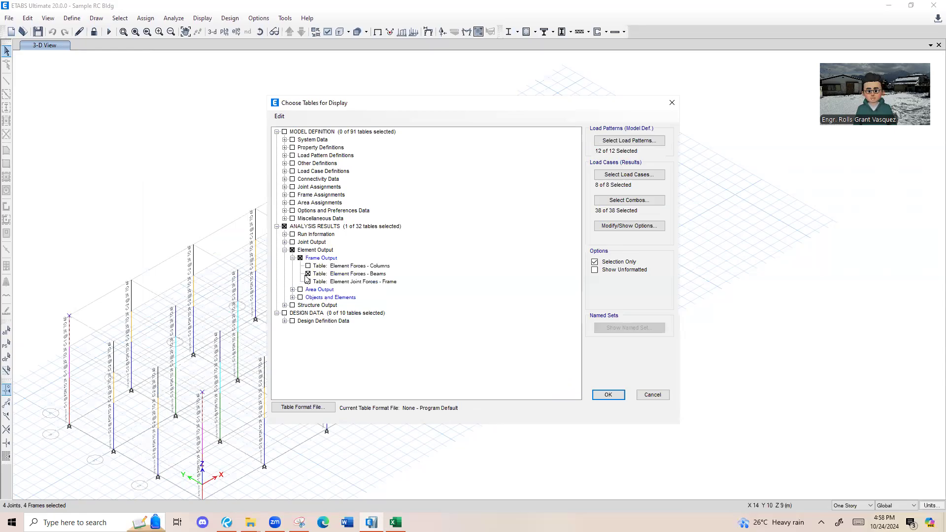
click(308, 274)
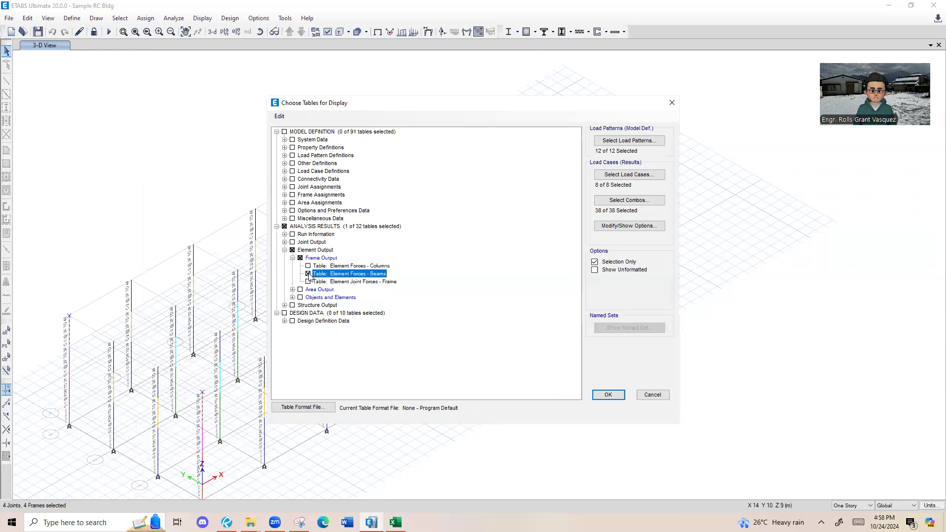
click(308, 266)
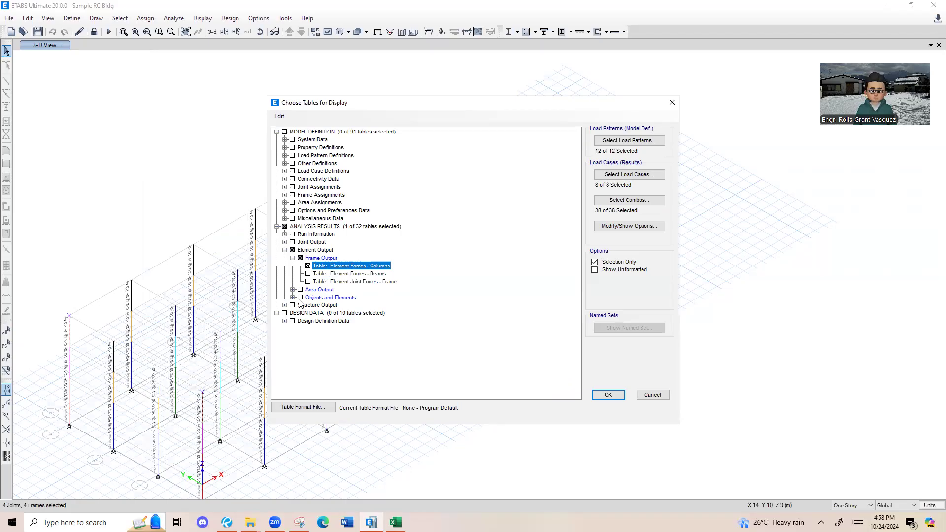
click(607, 395)
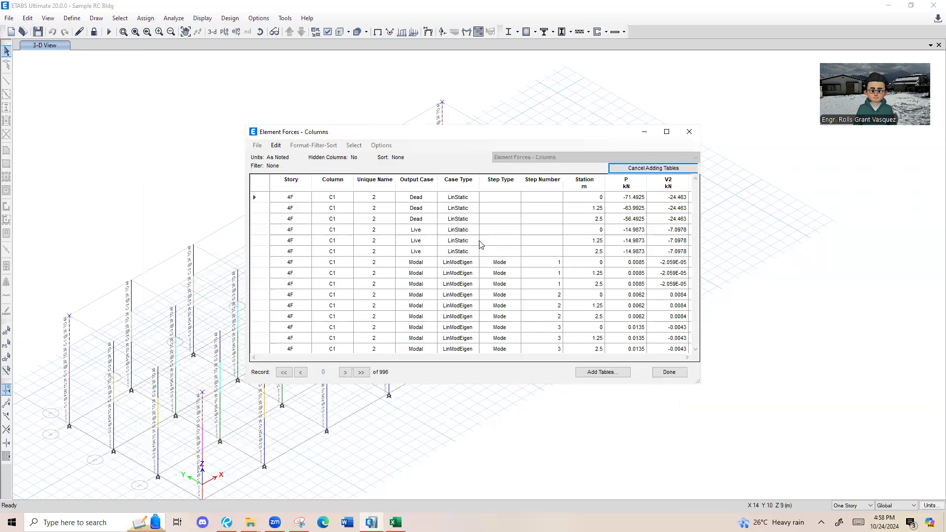
Filter the column forces table by Case Type to Combination.
click(454, 183)
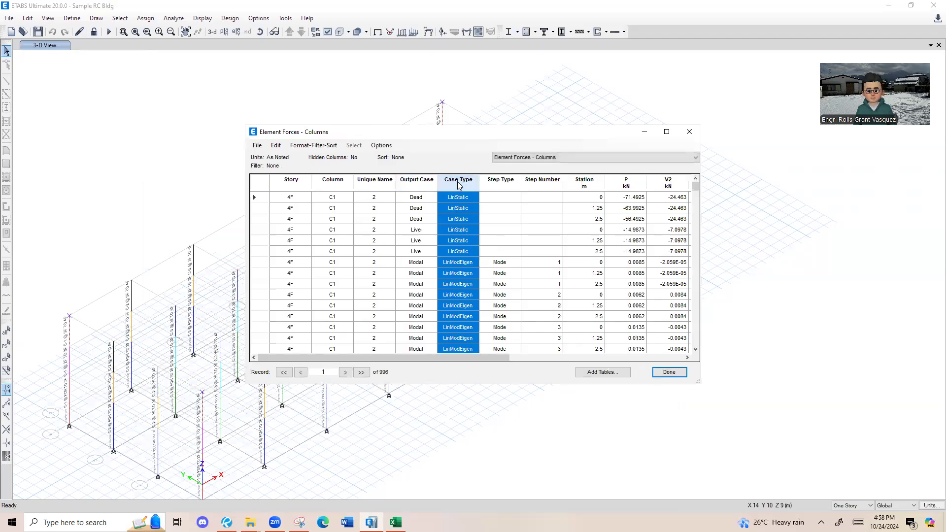
right_click(457, 181)
click(519, 191)
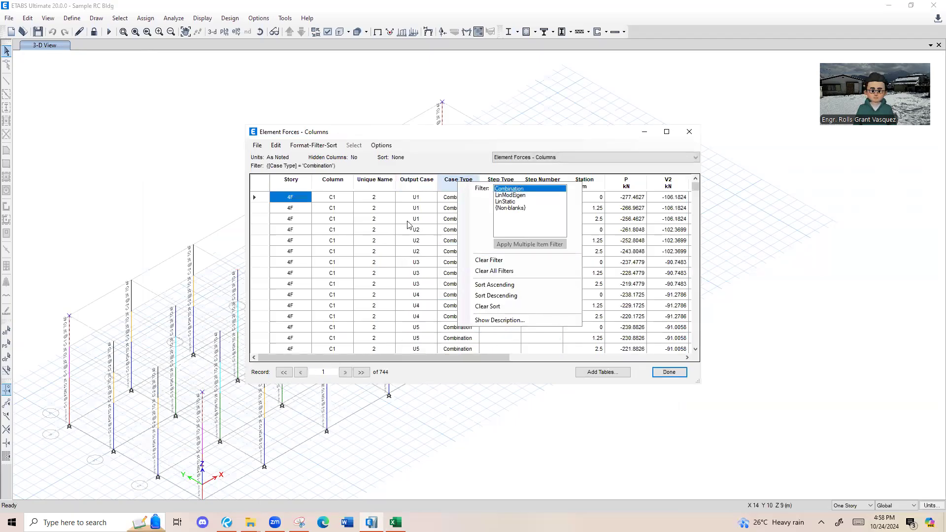
click(424, 186)
Go through the force columns and highlight P, M2 and M3 together in the column forces table.
drag(439, 362, 595, 367)
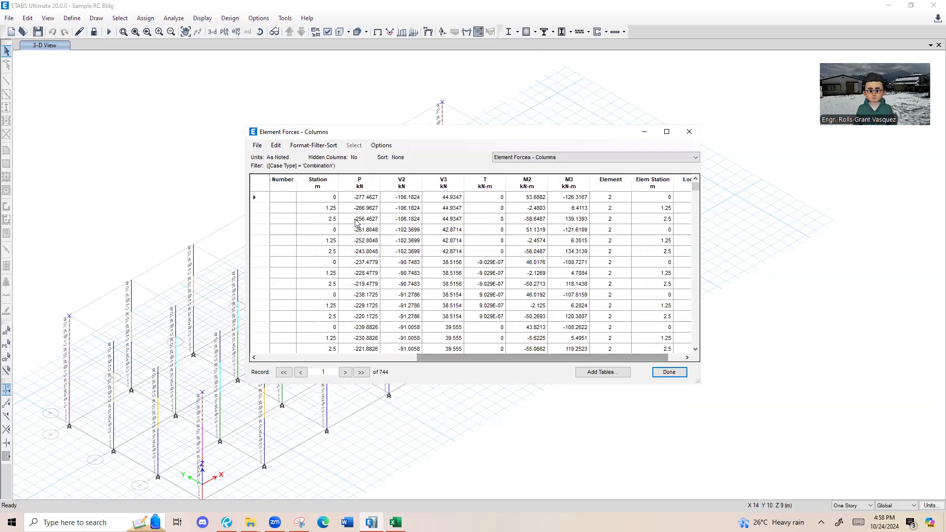
click(360, 189)
click(391, 185)
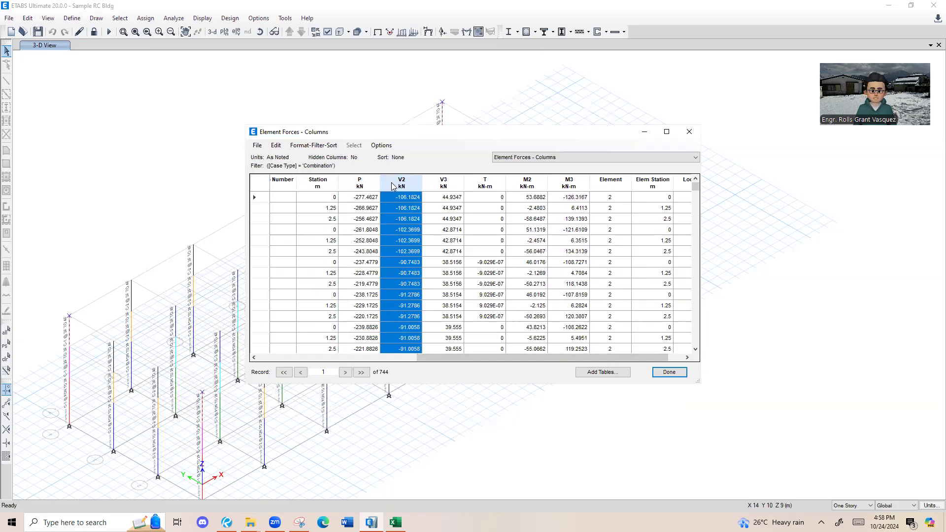
click(453, 190)
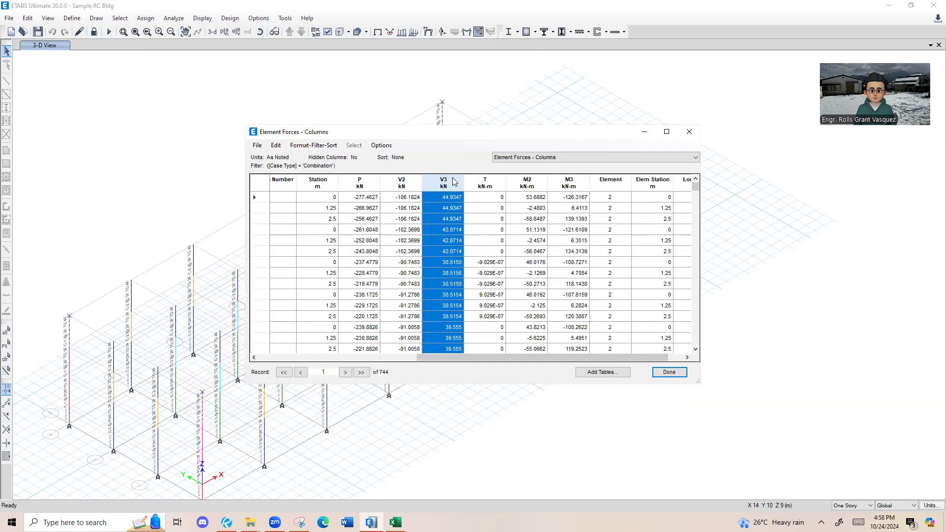
click(485, 183)
click(523, 187)
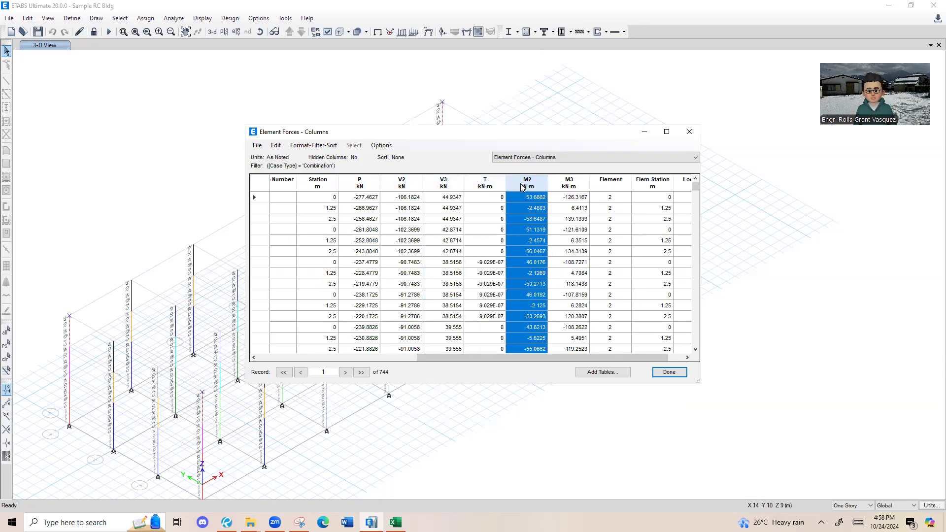
click(568, 184)
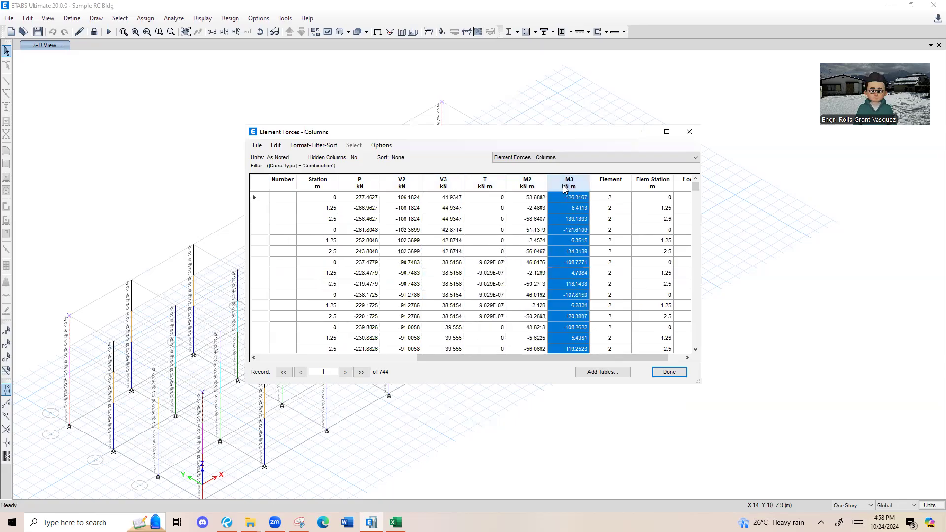
ctrl+click(359, 182)
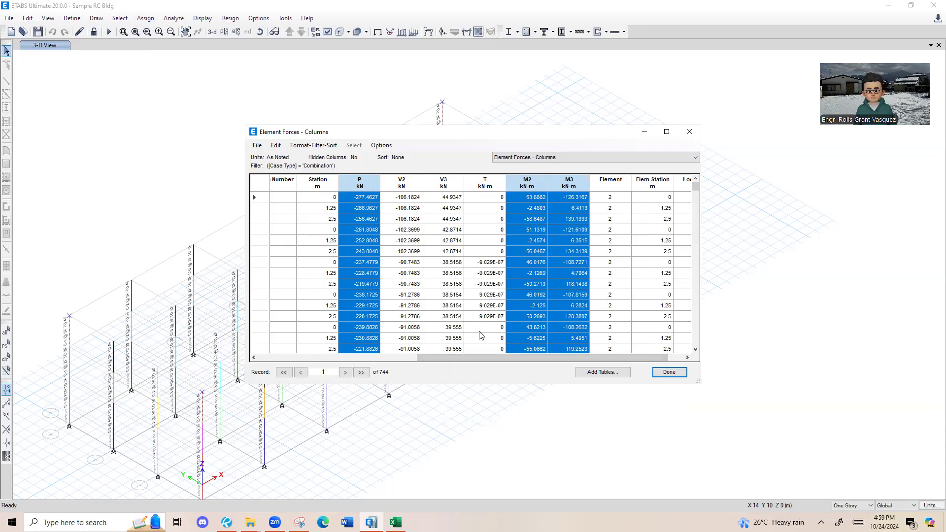
Look through the P values in the column forces table across the load combinations to compare axial forces.
drag(488, 364, 362, 363)
click(579, 198)
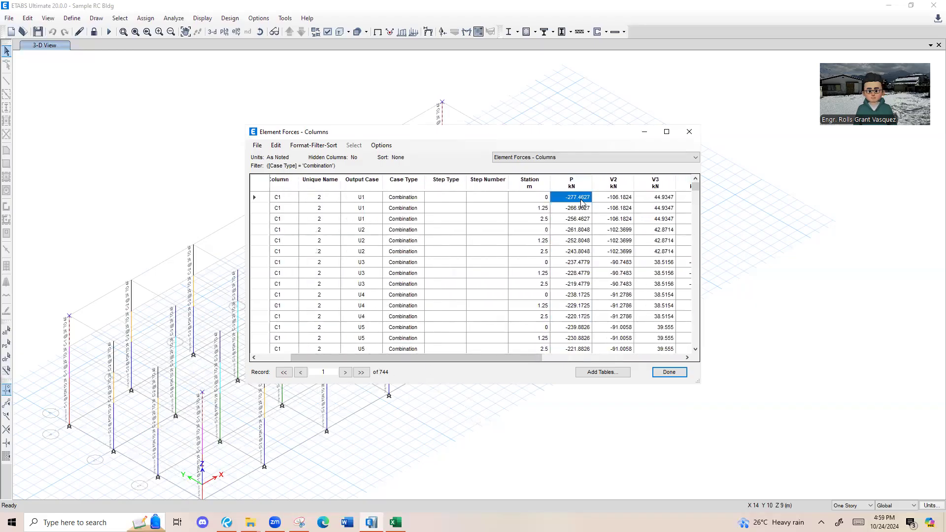
click(582, 204)
click(584, 198)
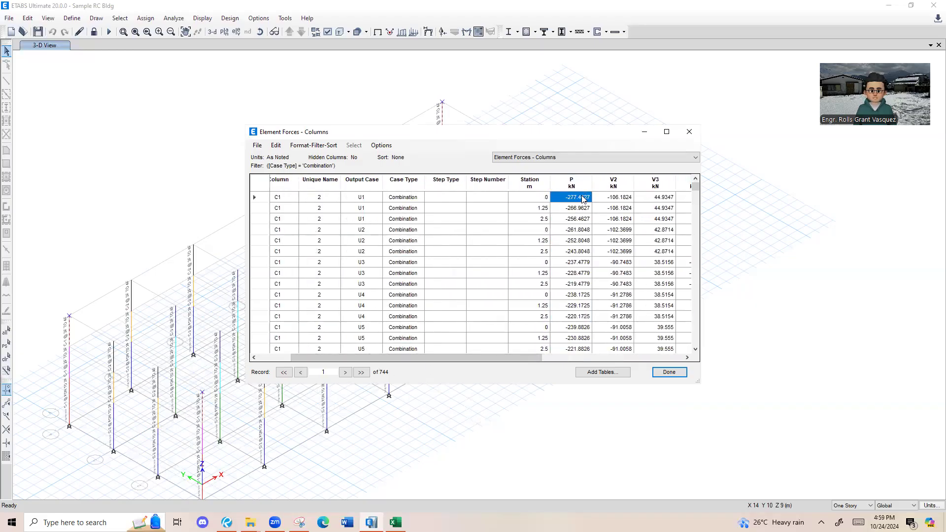
click(572, 209)
scroll(586, 251, down, 8)
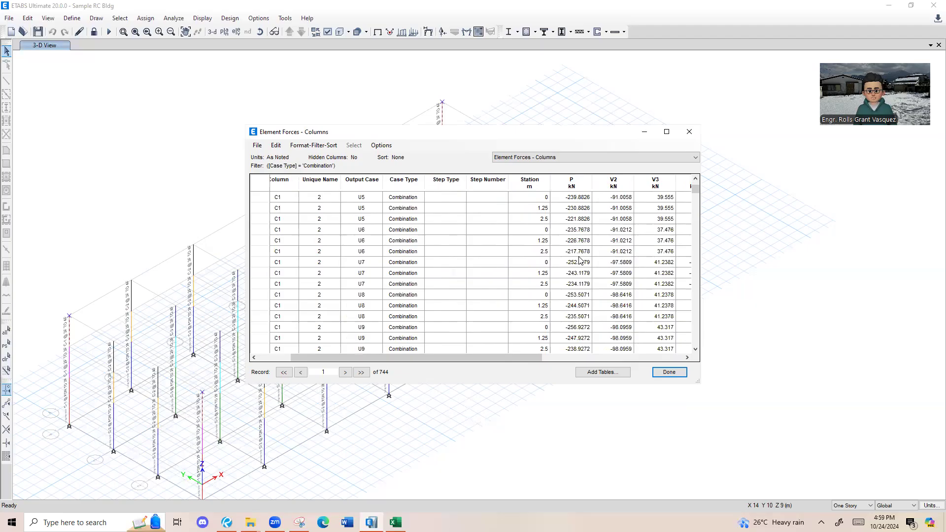
scroll(581, 260, down, 2)
click(580, 250)
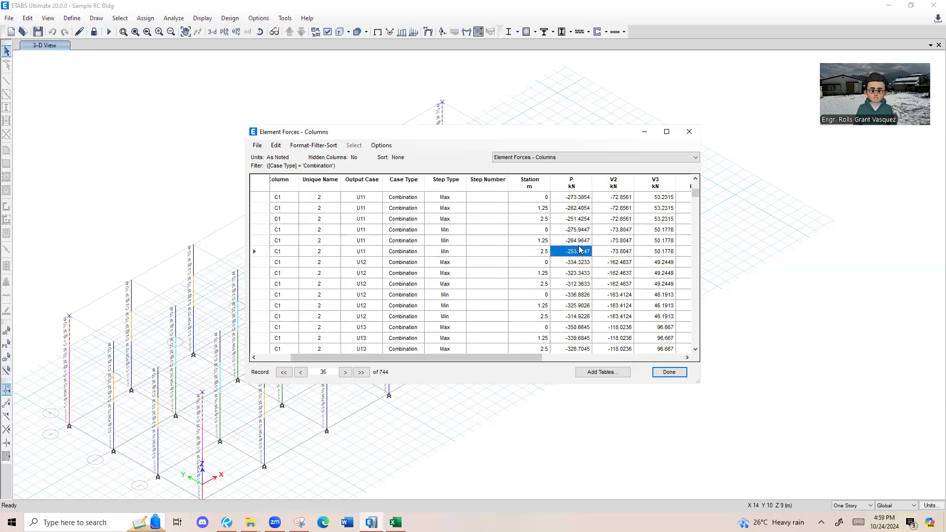
drag(583, 305, 577, 317)
click(567, 330)
scroll(566, 335, down, 2)
scroll(576, 323, up, 7)
scroll(574, 284, up, 5)
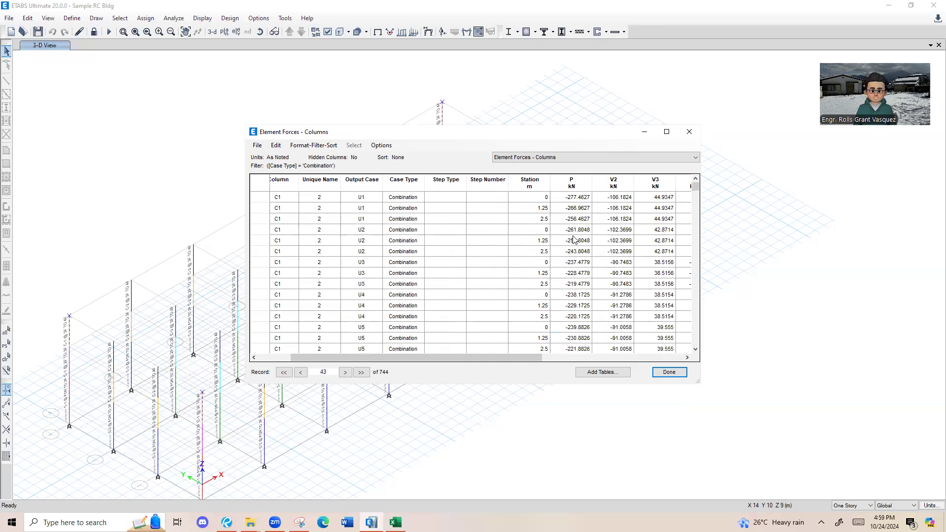
Sort the column forces by P ascending and copy the first P value, -373.7537, to Excel cell F4 with matching destination formatting.
click(575, 179)
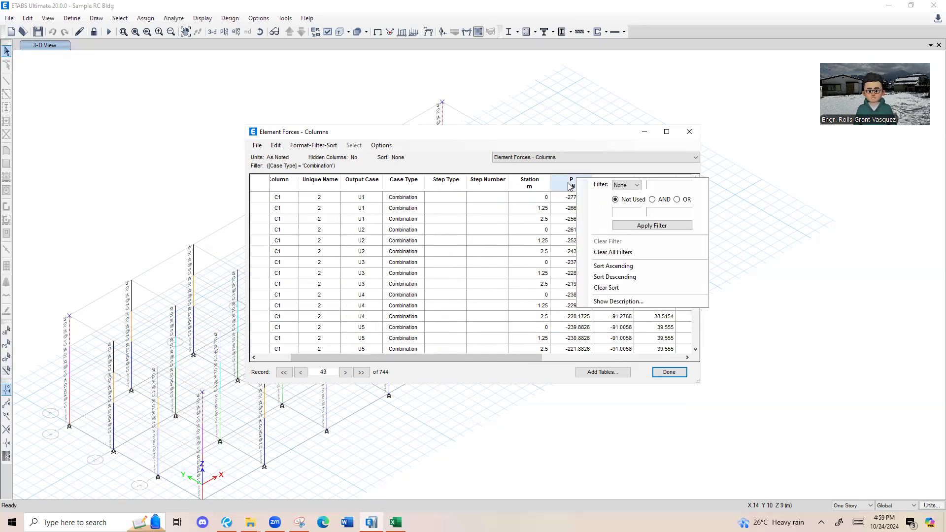
click(615, 266)
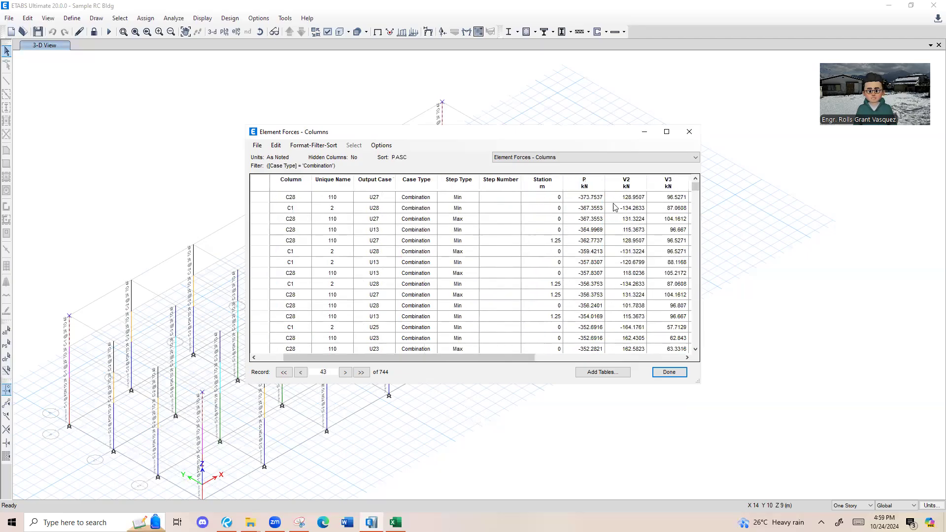
click(598, 209)
click(595, 198)
key(alt+Tab)
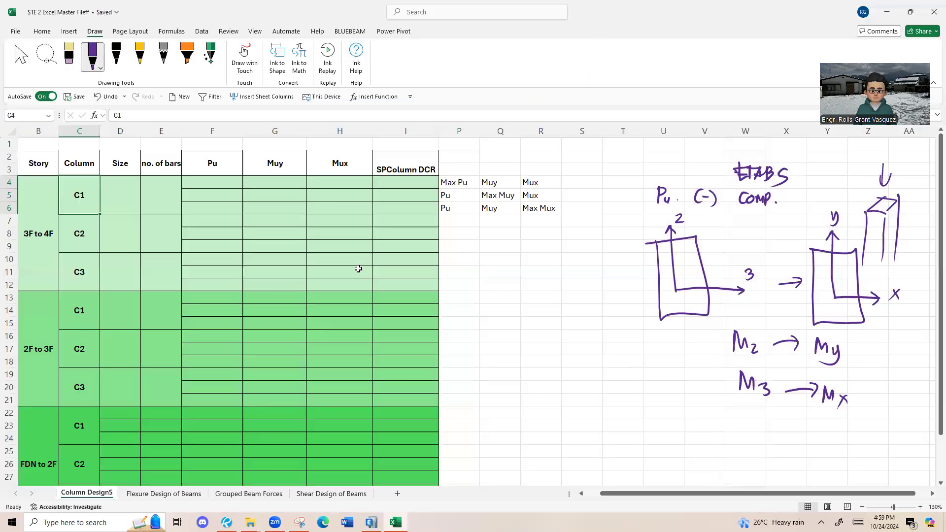
click(224, 181)
text(-373.7537)
click(261, 197)
click(269, 226)
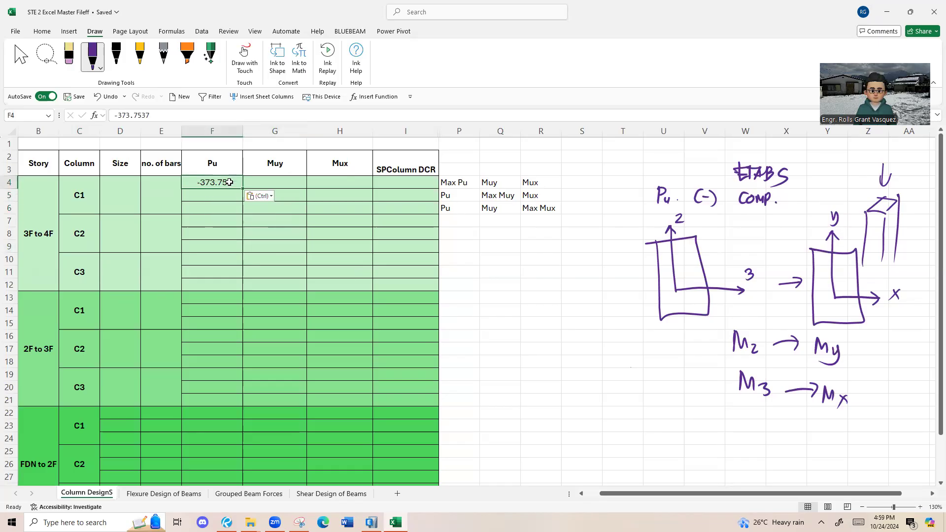
Check the governing P row's column and output case in ETABS, and copy its M2 value, 64.1222, to Excel cell G4 with destination formatting.
key(alt+Tab)
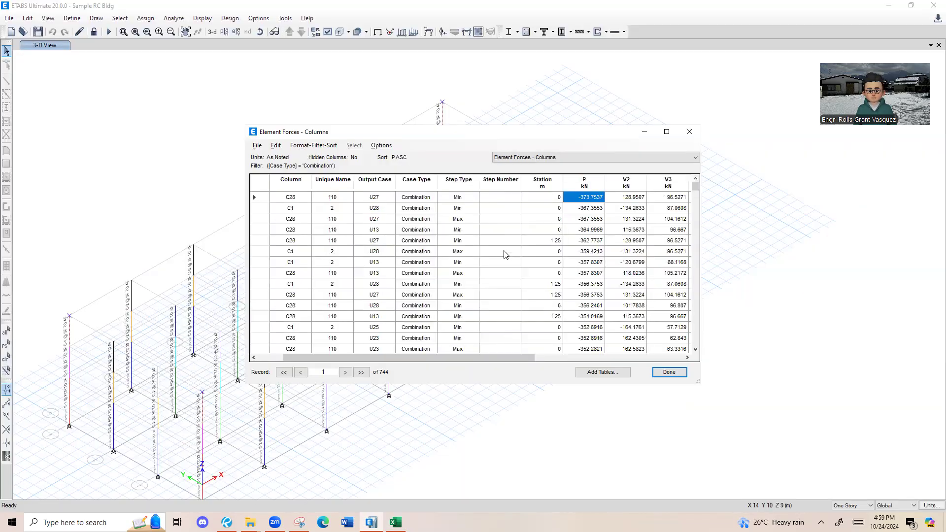
drag(532, 363, 604, 363)
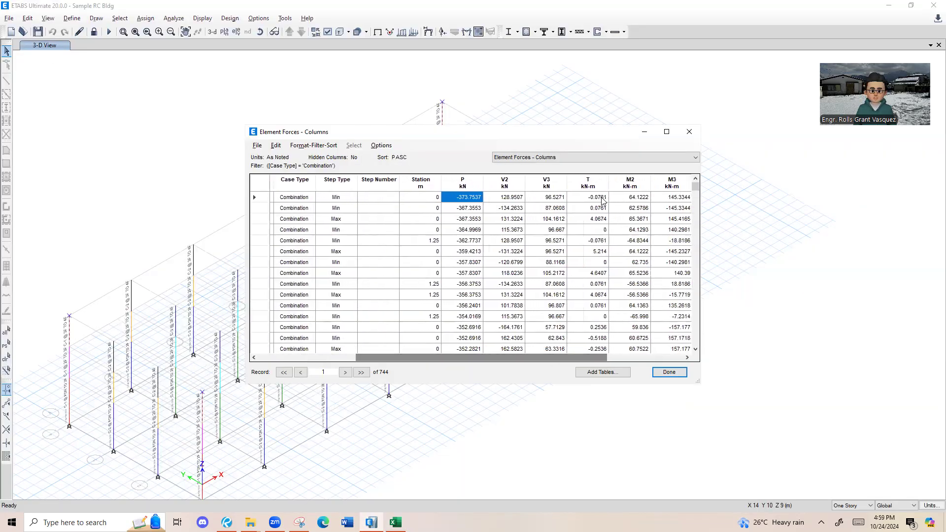
drag(536, 355, 440, 356)
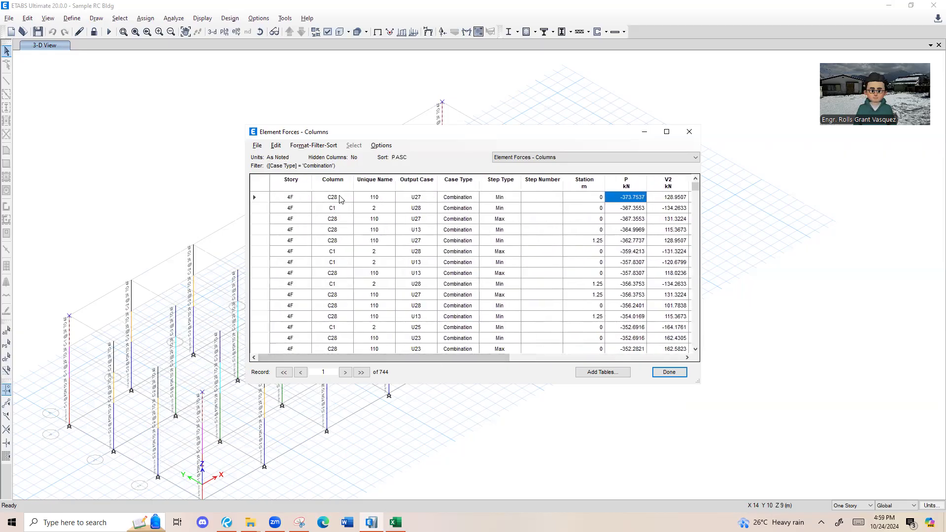
click(266, 198)
click(421, 199)
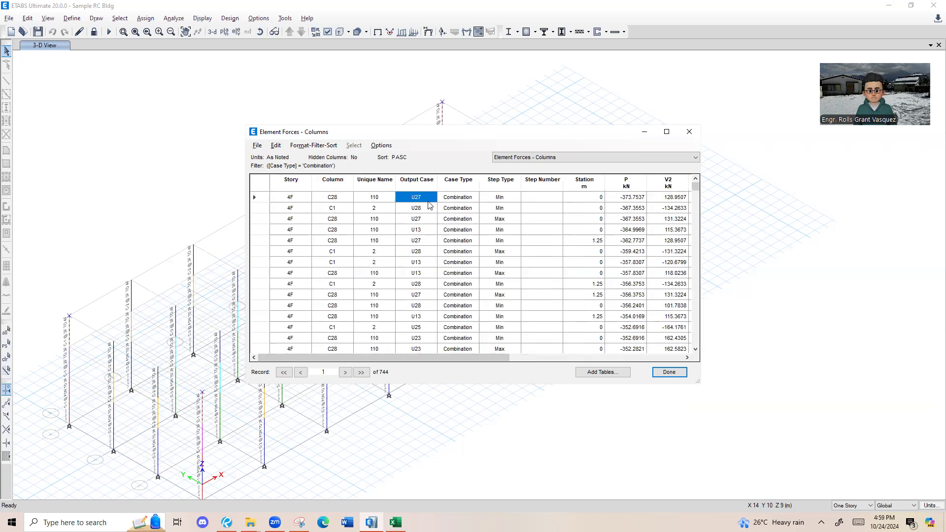
drag(490, 358, 632, 359)
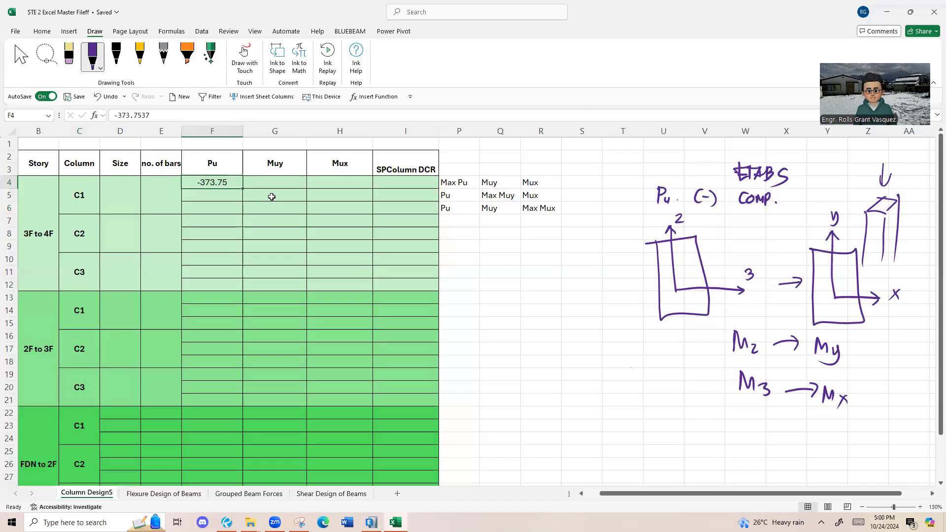
click(271, 183)
text(64.1222)
click(324, 195)
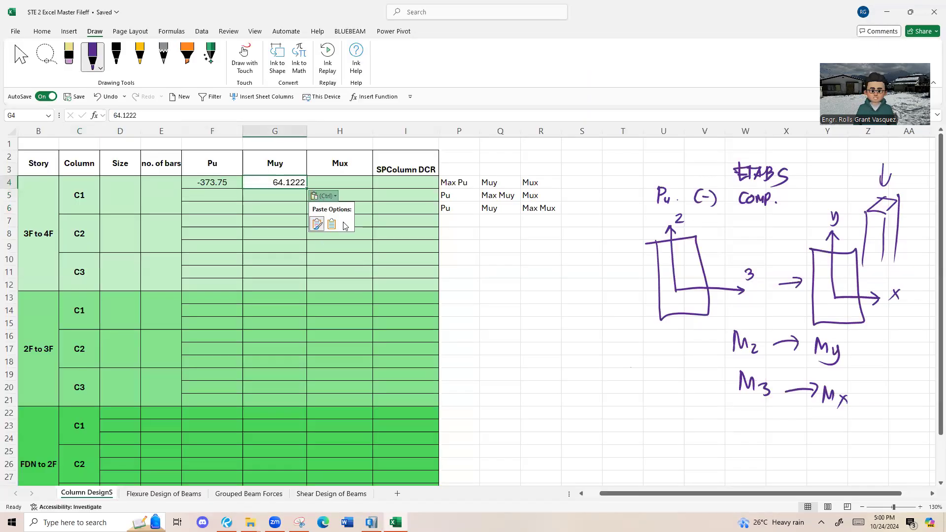
click(332, 226)
Copy the governing P row's M3 value, 145.3344, from ETABS to Mux cell H4 in Excel with matching destination formatting.
key(alt+Tab)
click(591, 198)
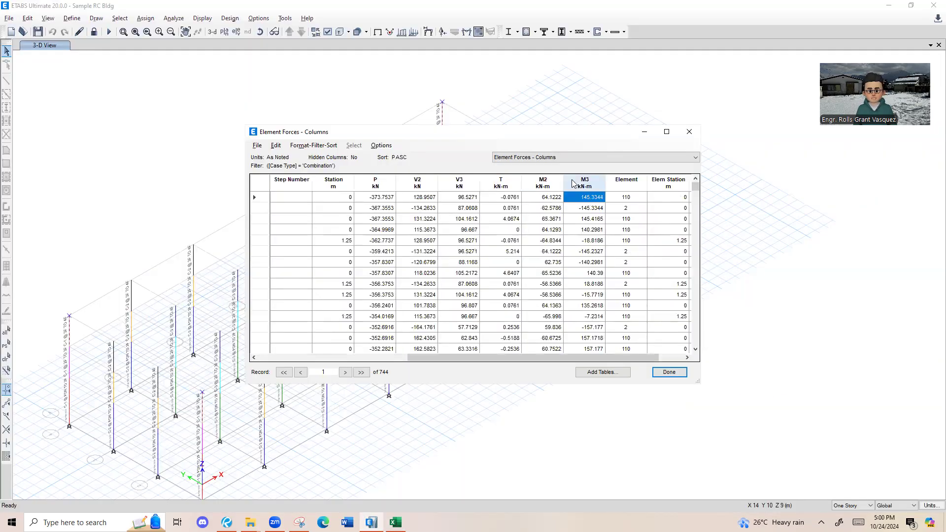
key(ctrl+c)
key(alt+Tab)
click(317, 183)
key(ctrl+v)
click(392, 197)
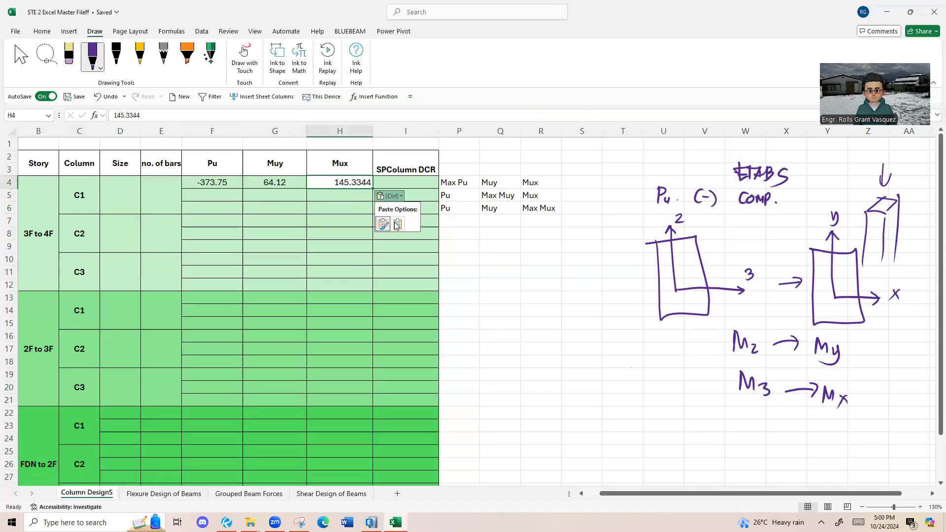
click(398, 226)
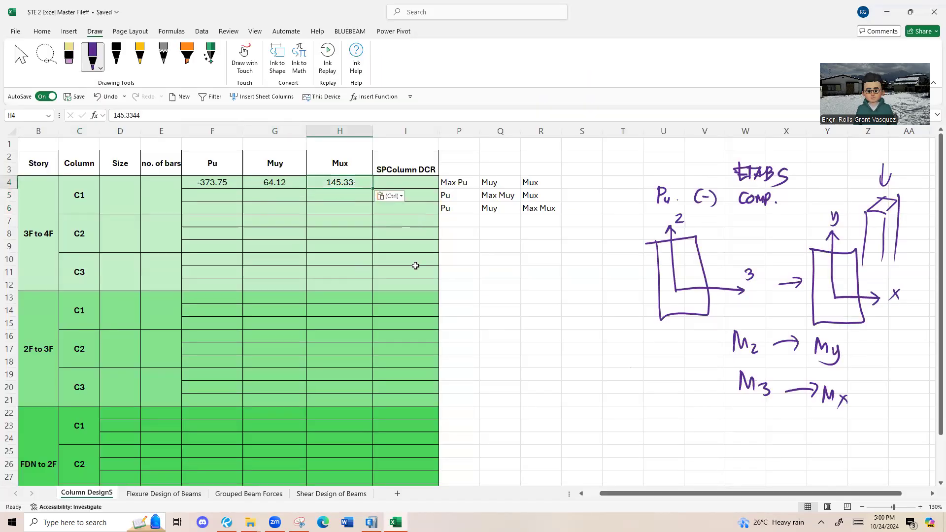
Review which maximum force each load row of the 3F to 4F C1 group requires: Max Pu, Max Muy and Max Mux.
click(8, 182)
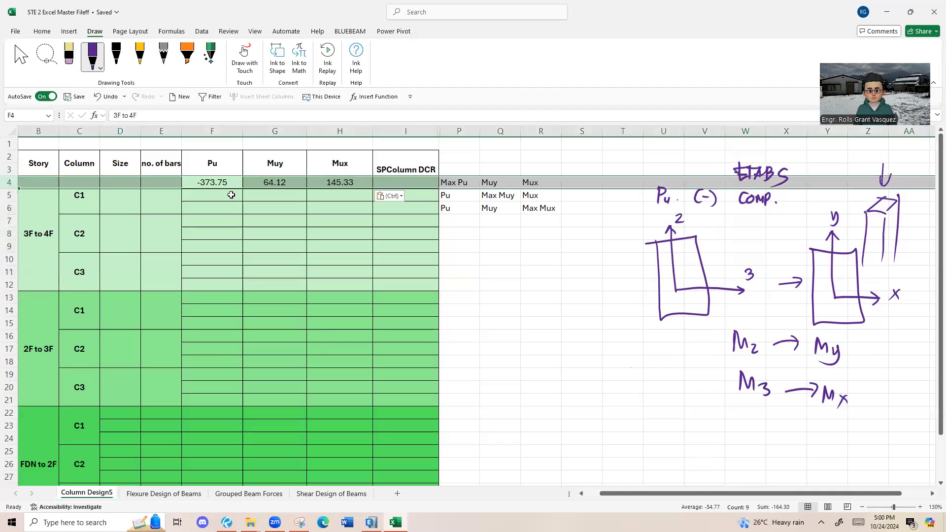
click(447, 183)
click(8, 194)
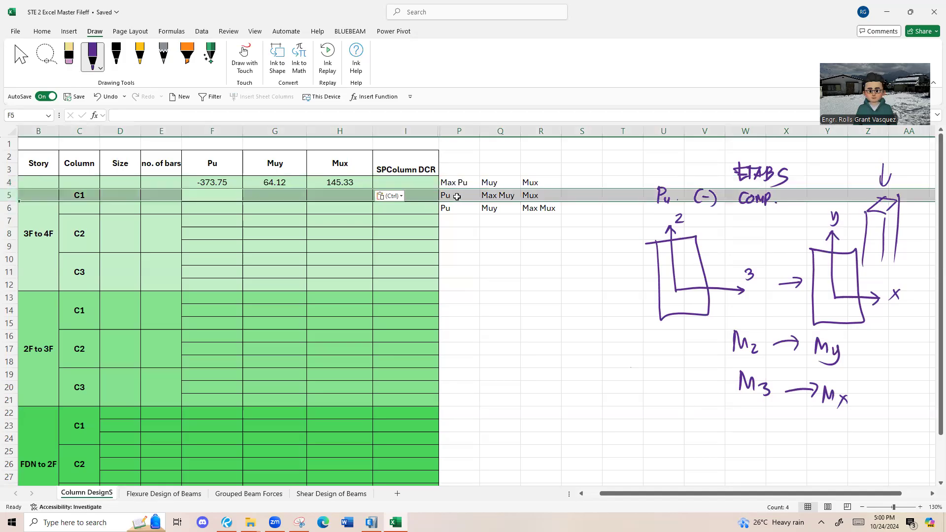
click(498, 195)
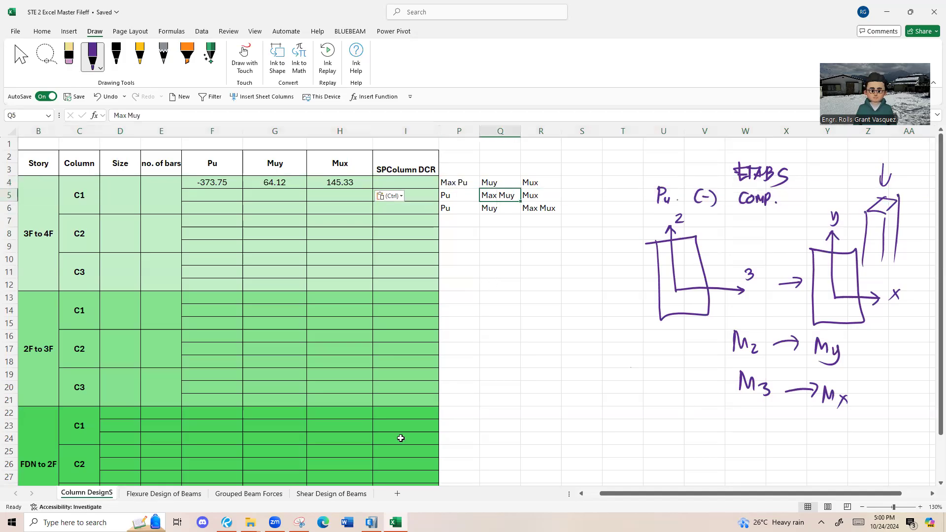
click(540, 209)
click(487, 194)
Compare the M2 extremes in the ETABS column forces by sorting ascending and descending, and leave the table sorted by M2 ascending.
click(371, 522)
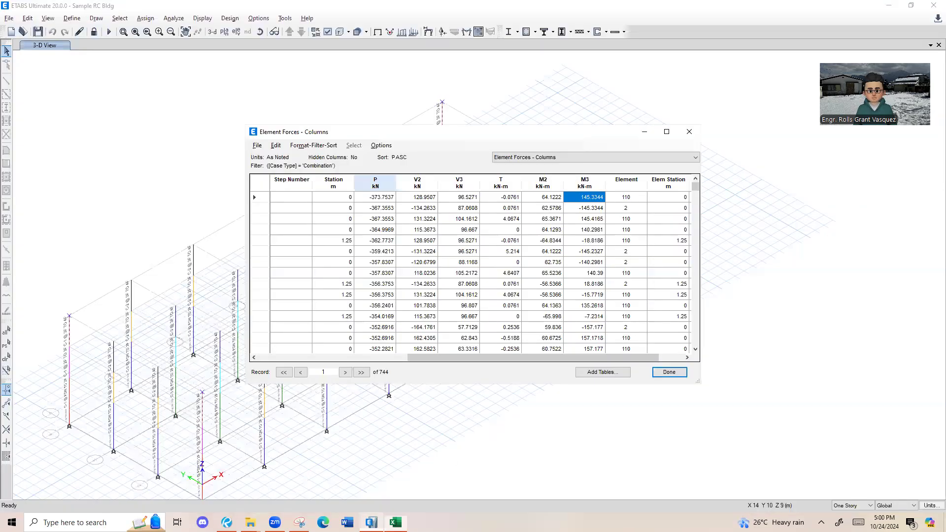
click(550, 188)
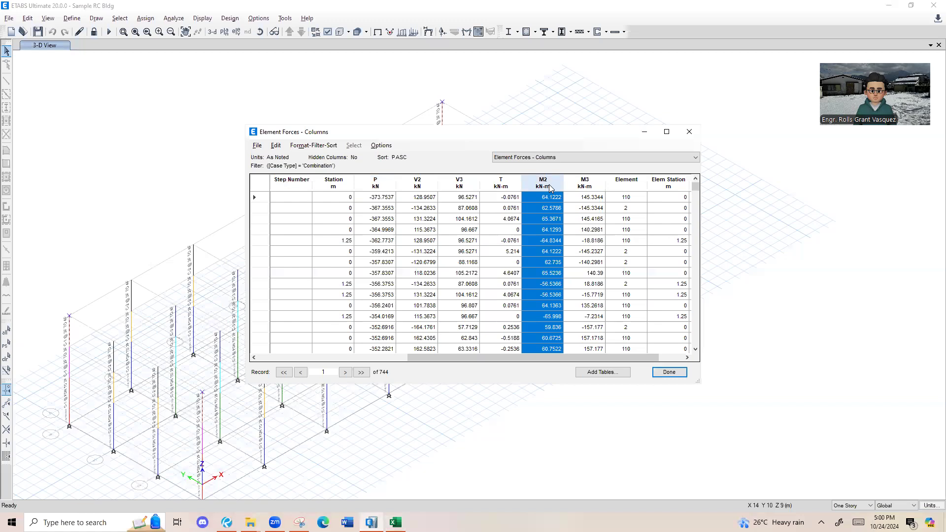
right_click(550, 189)
click(566, 273)
click(551, 199)
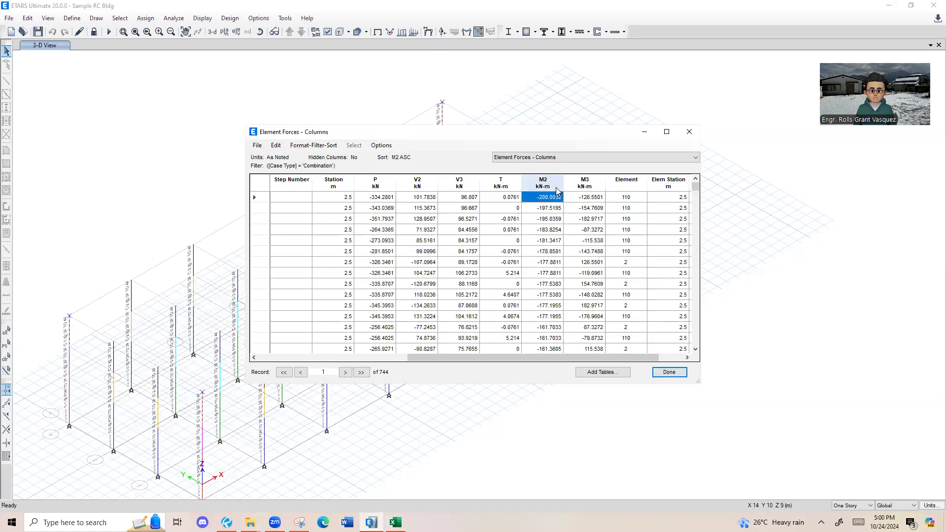
right_click(555, 187)
click(606, 288)
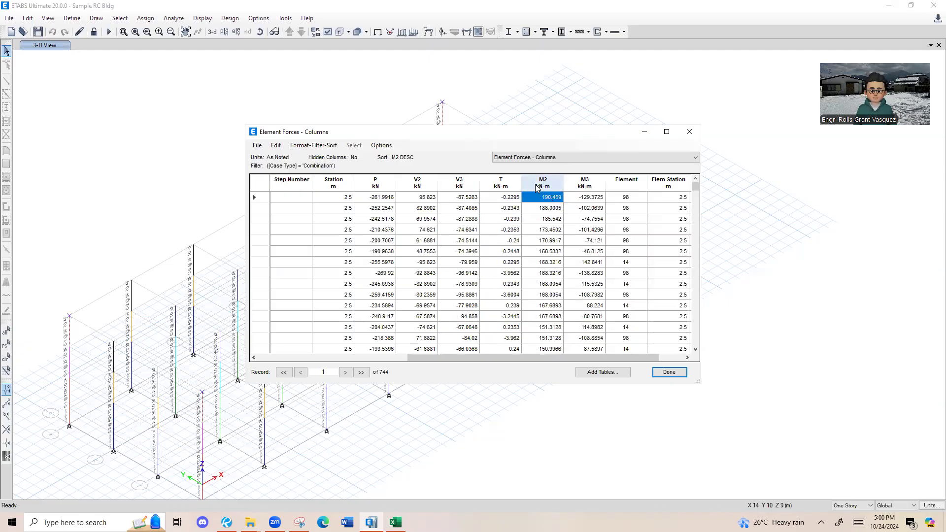
click(538, 184)
right_click(538, 184)
click(572, 273)
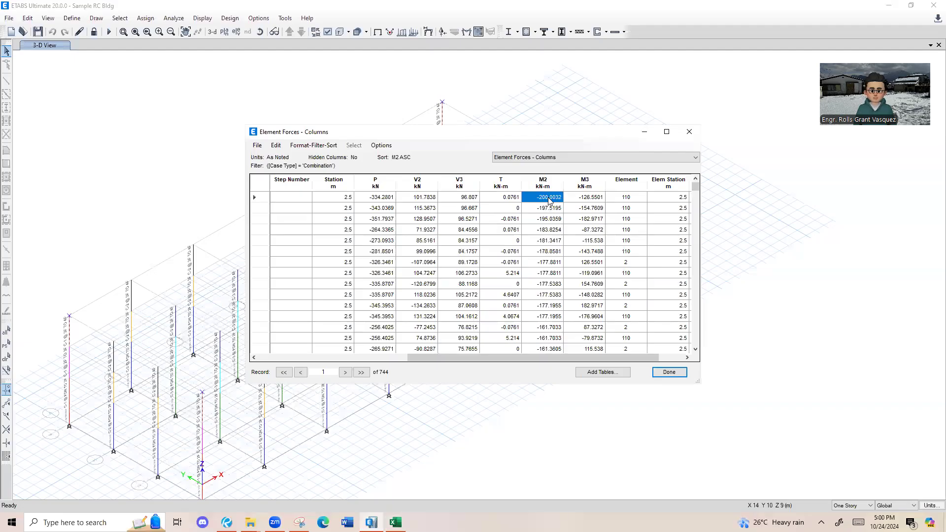
Copy the governing M2 value, -200.0032, from ETABS to Muy cell G5 in Excel with matching destination formatting.
key(ctrl+c)
key(alt+Tab)
click(273, 194)
key(ctrl+v)
click(318, 209)
click(332, 237)
Copy the P value of the governing M2 row, -334.2801, from ETABS to Pu cell F5 in Excel with matching destination formatting.
key(alt+Tab)
click(384, 198)
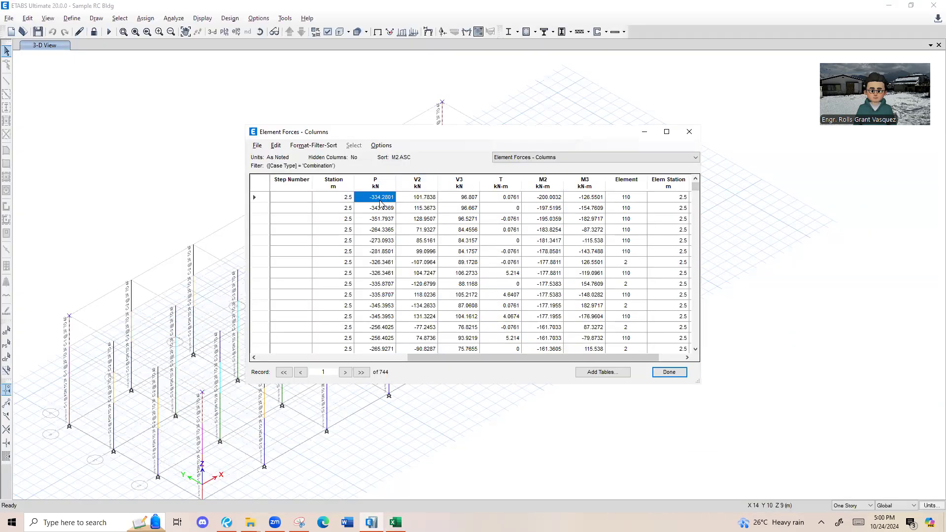
key(ctrl+c)
key(alt+Tab)
click(226, 193)
key(ctrl+v)
click(260, 209)
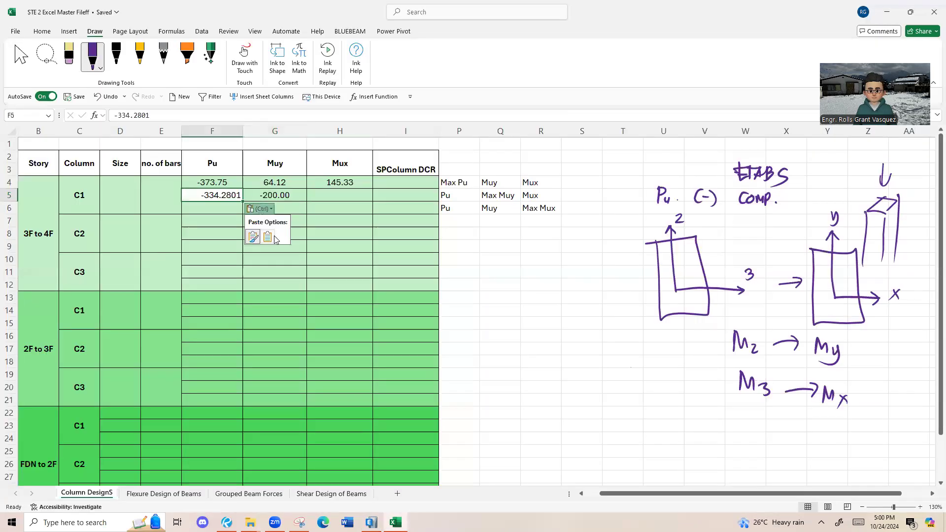
click(274, 239)
Copy the M3 value of the governing M2 row, -126.5501, from ETABS to Mux cell H5 in Excel with matching destination formatting.
key(alt+Tab)
click(585, 197)
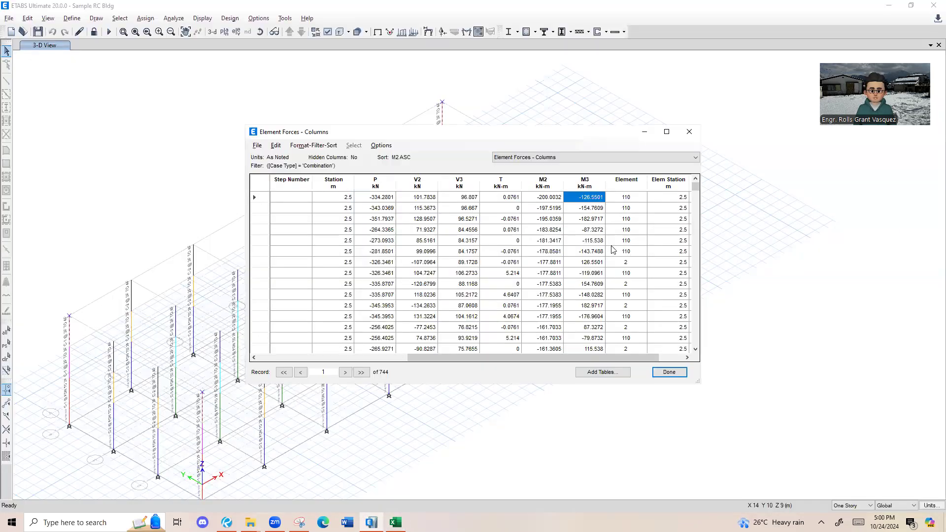
key(ctrl+c)
key(alt+Tab)
click(340, 195)
key(ctrl+v)
click(389, 208)
click(401, 239)
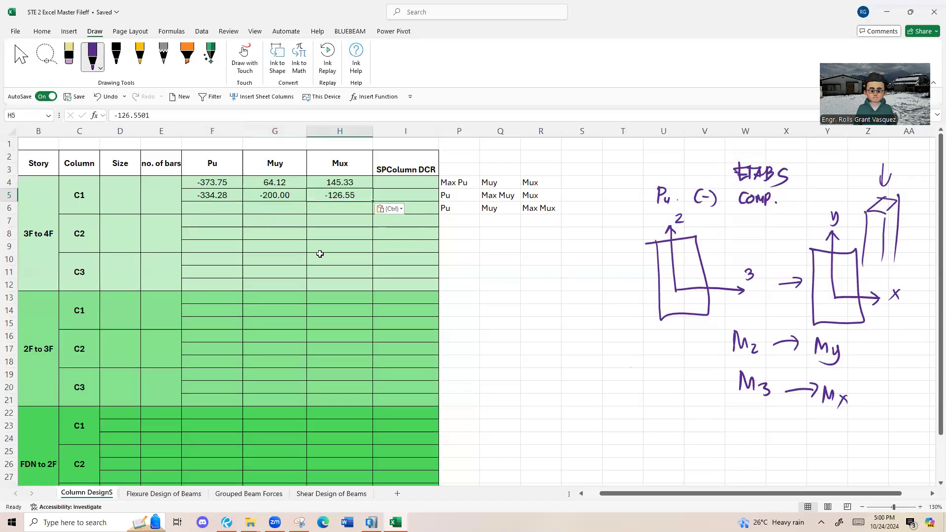
Check the Max Mux requirement for C1's third load row, and sort the ETABS column forces by M3 ascending.
click(7, 196)
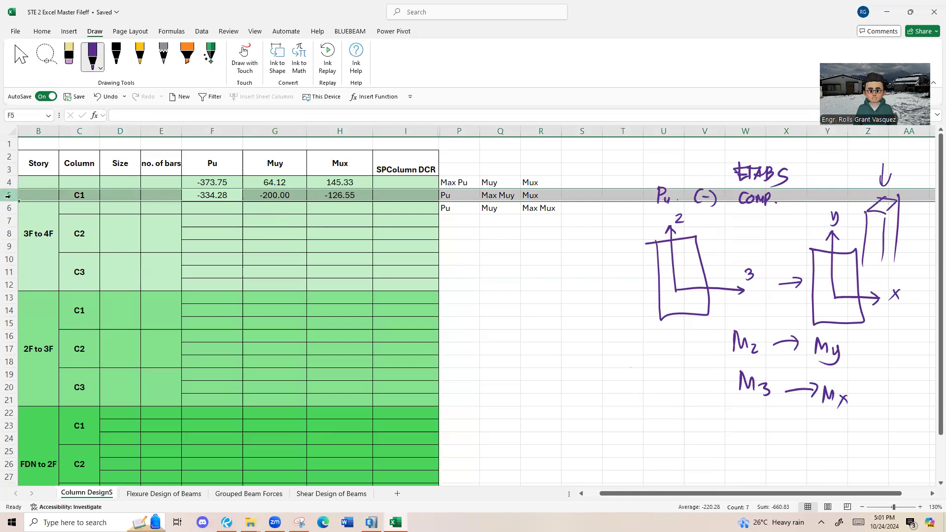
click(7, 208)
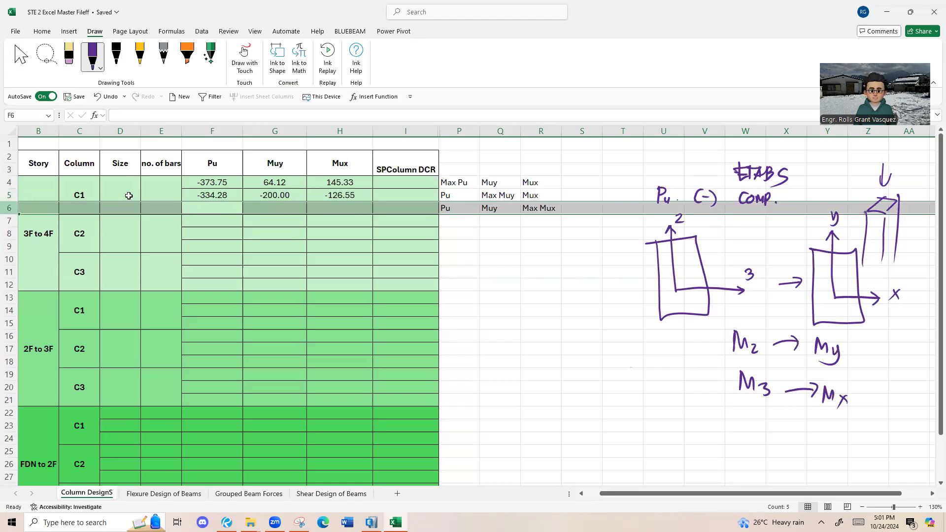
click(538, 207)
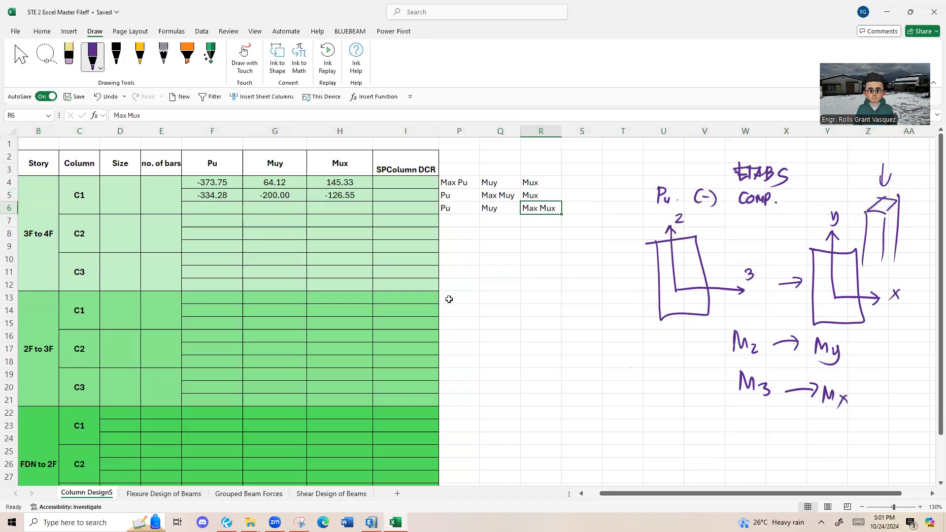
key(alt+Tab)
right_click(583, 187)
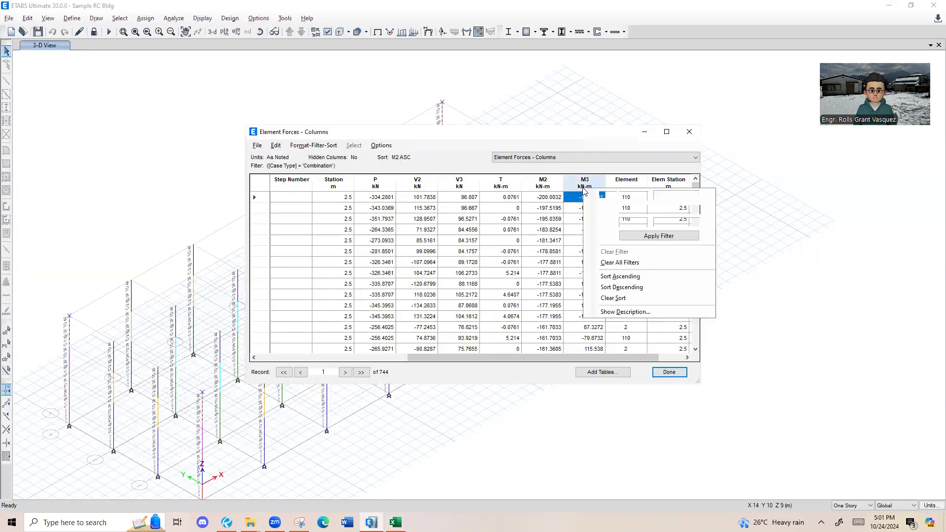
click(637, 280)
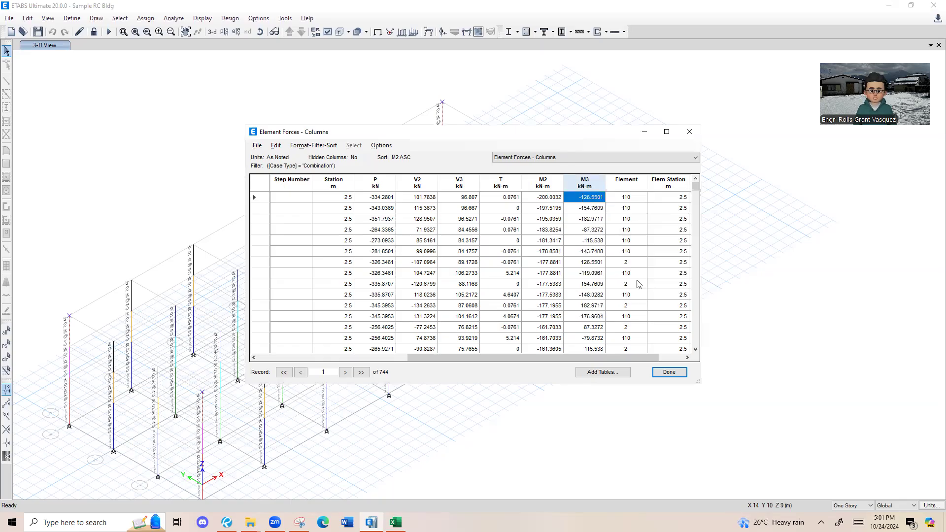
Compare the extreme M3 values at both ends by sorting the ETABS column forces by M3 in descending and ascending order.
right_click(586, 179)
click(641, 265)
click(600, 209)
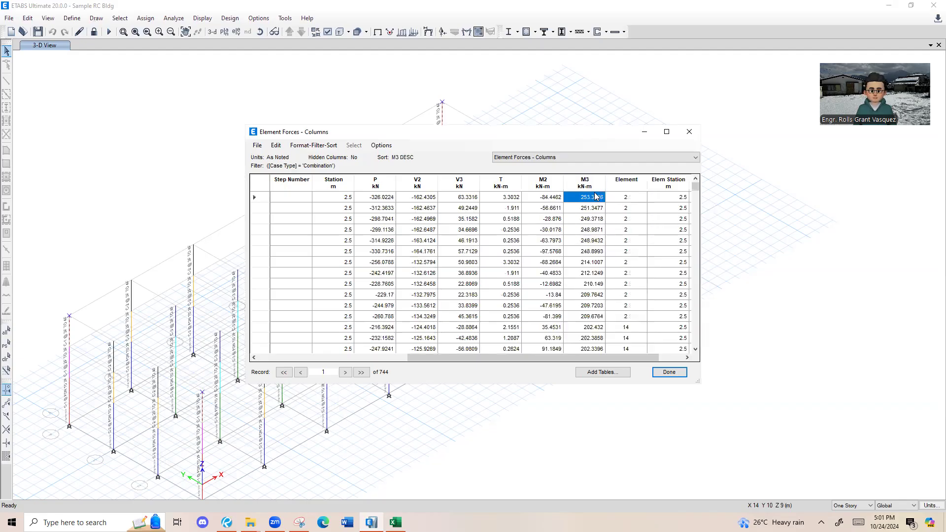
right_click(599, 183)
click(634, 277)
right_click(600, 196)
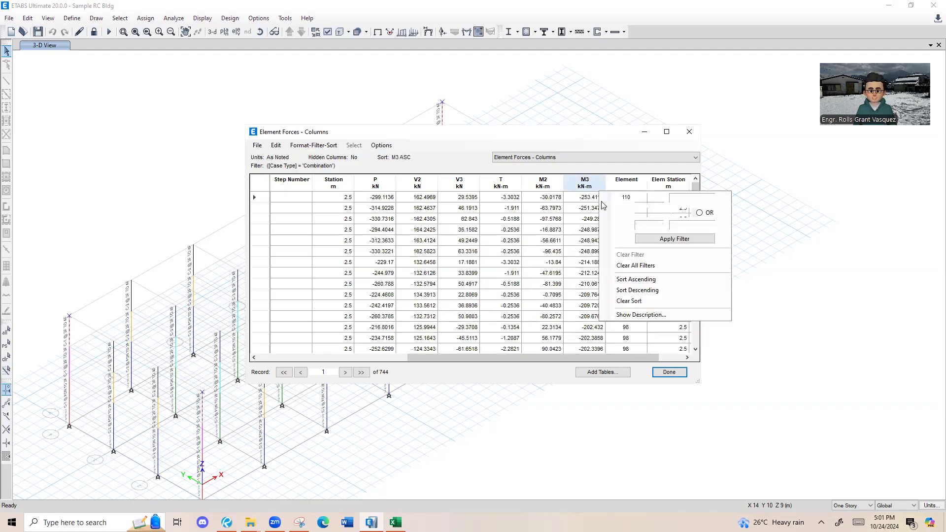
click(598, 199)
right_click(595, 183)
click(636, 289)
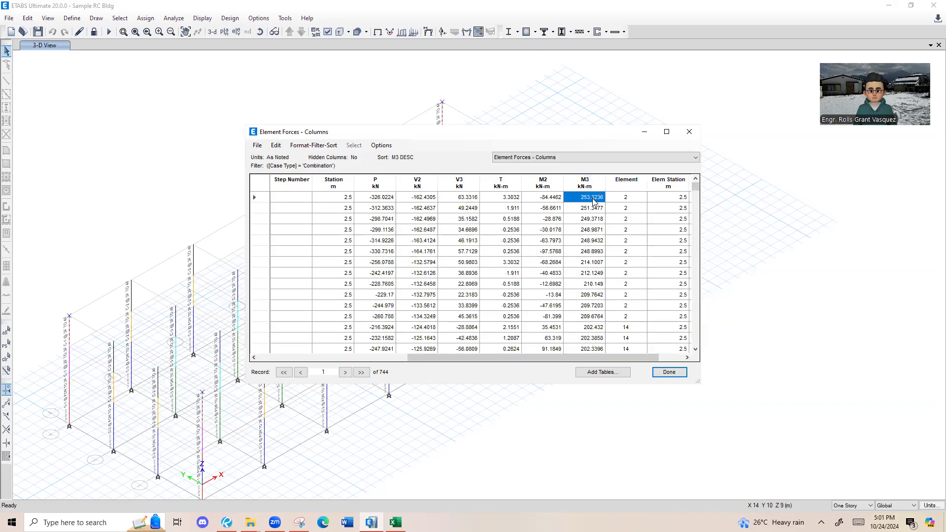
Recheck the largest negative and positive M3 moments by reversing the M3 sort order, ending with descending.
right_click(594, 182)
click(634, 272)
click(579, 198)
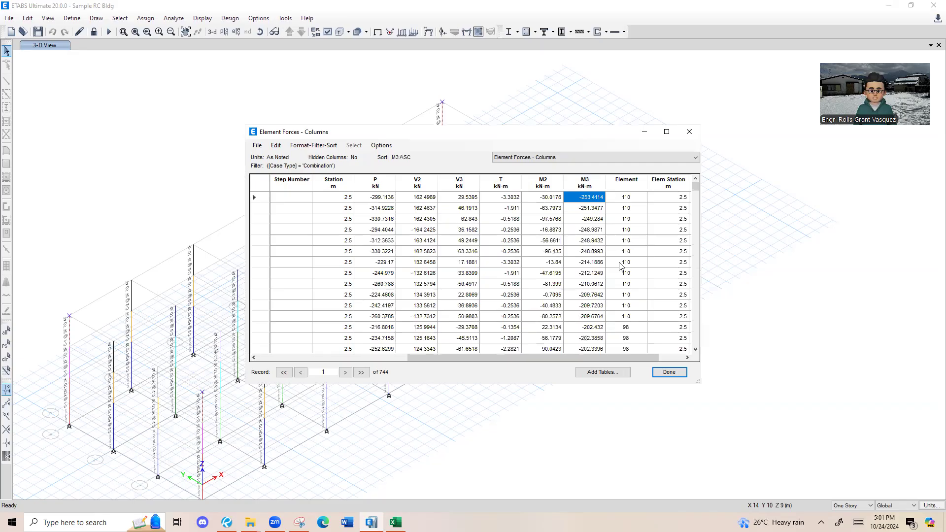
right_click(578, 178)
click(619, 277)
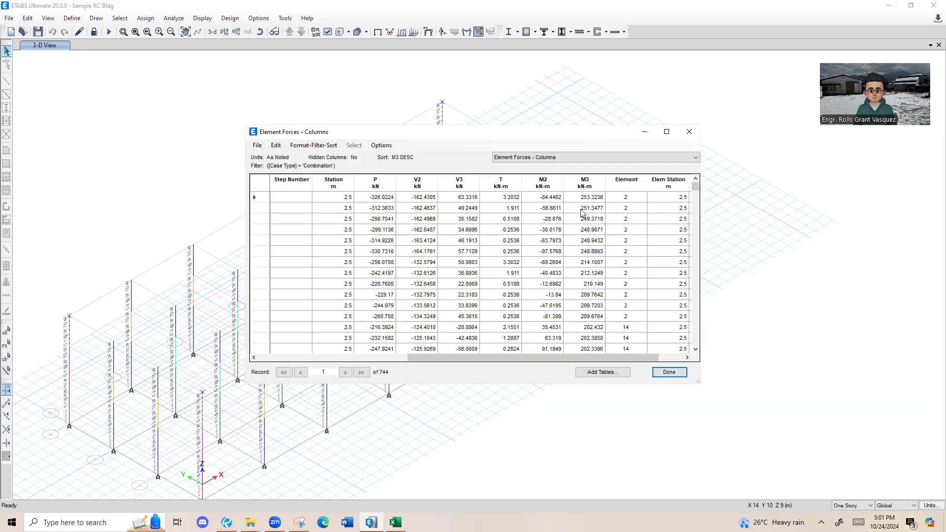
right_click(583, 189)
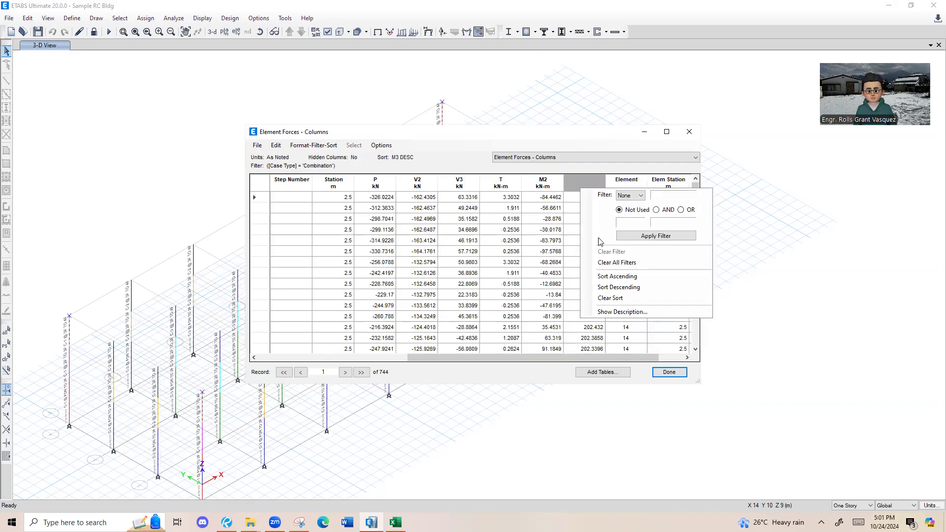
click(612, 280)
right_click(588, 184)
click(627, 281)
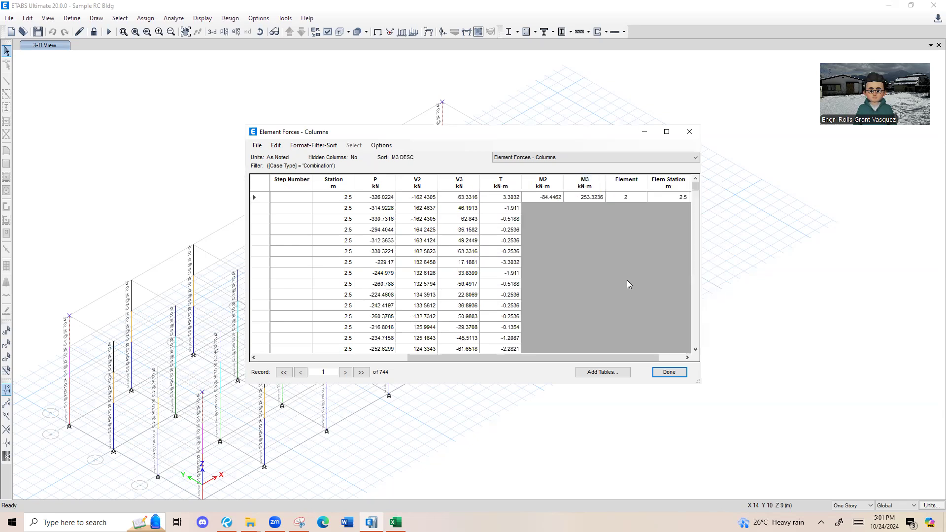
right_click(592, 186)
click(588, 200)
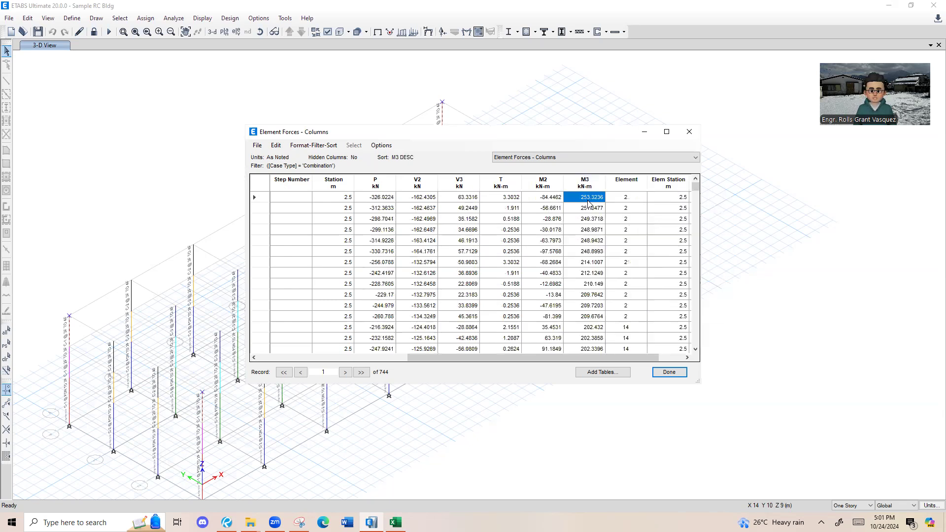
Compare the axial force P paired with the largest positive M3 and the largest negative M3 in the first row of each sort.
click(388, 198)
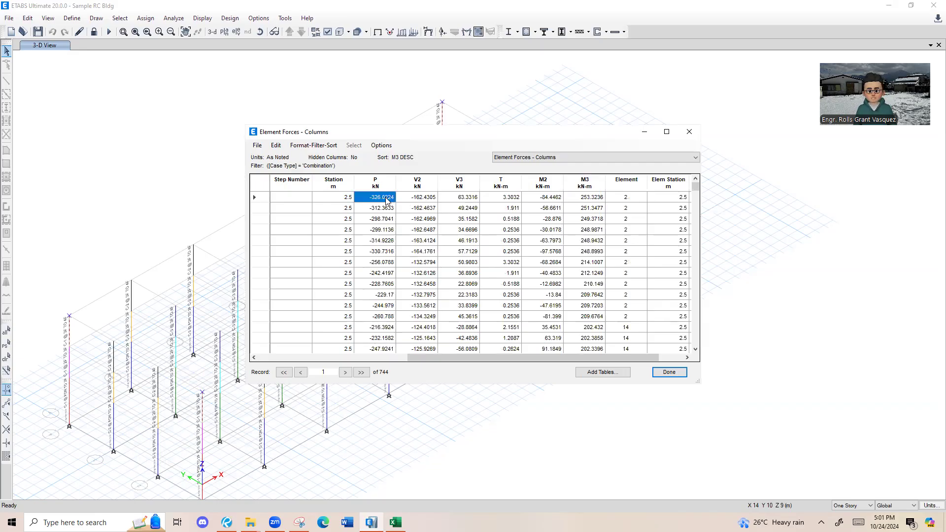
click(585, 184)
right_click(585, 183)
click(606, 271)
click(587, 201)
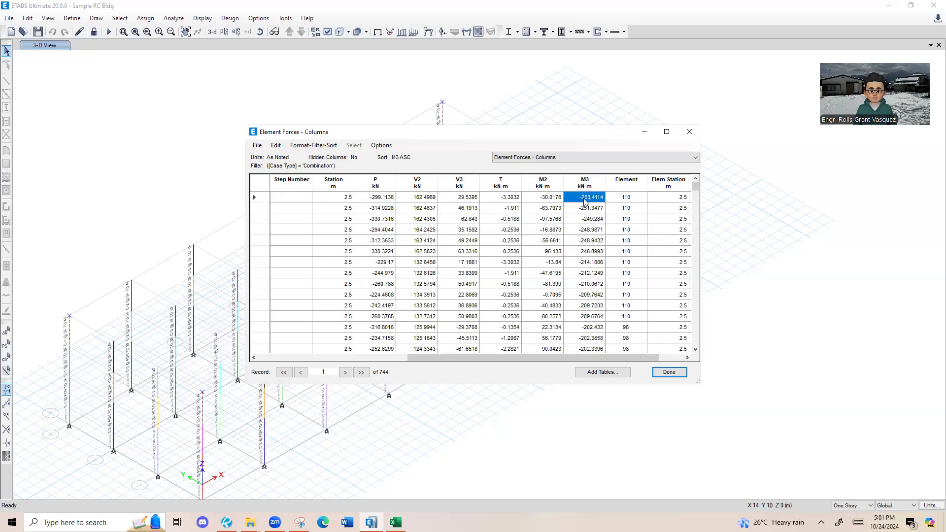
click(585, 183)
right_click(585, 183)
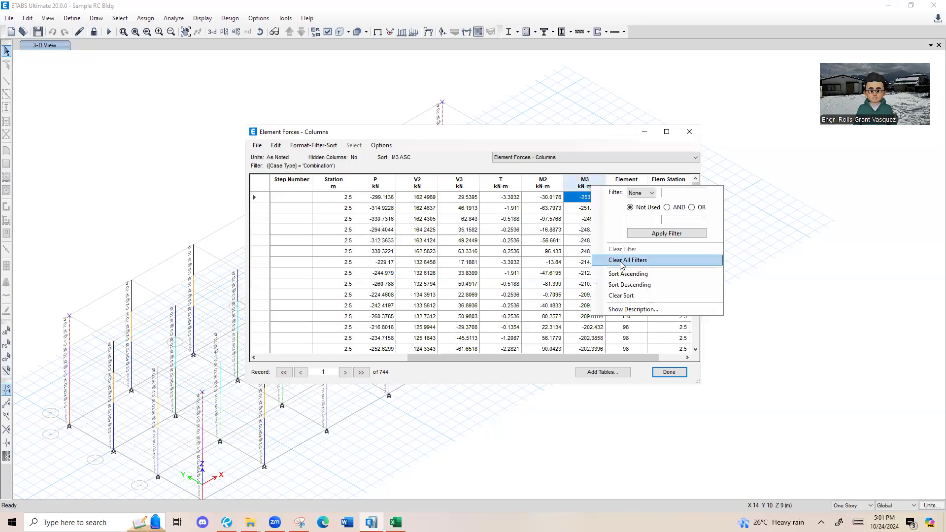
click(611, 285)
click(597, 199)
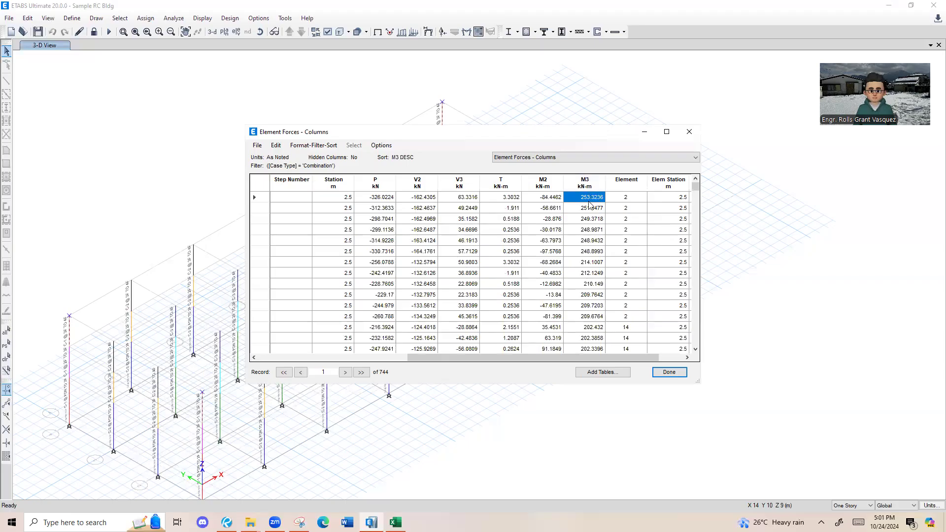
click(388, 199)
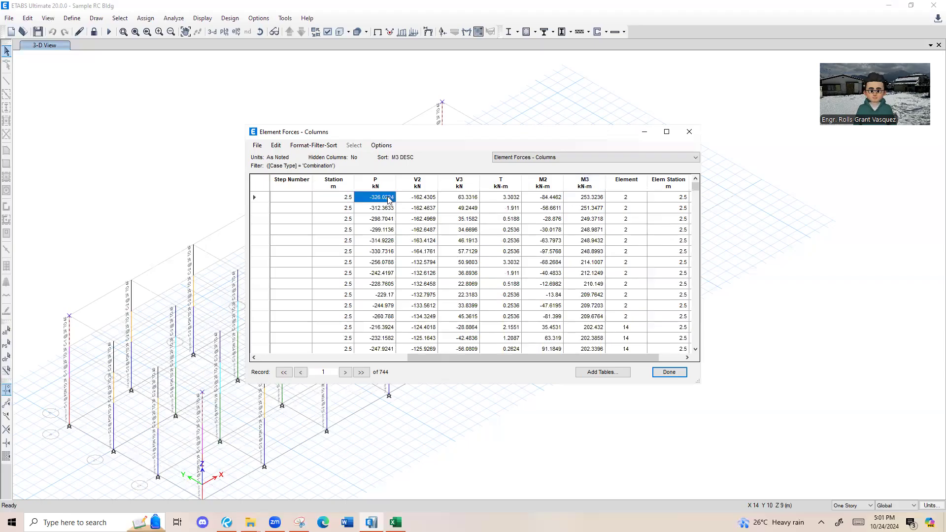
ctrl+click(588, 199)
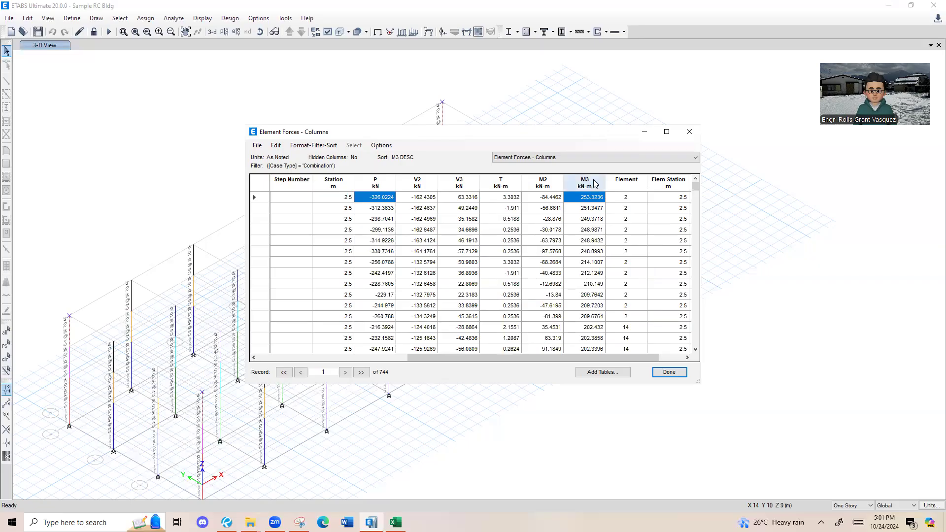
Check the ascending M3 order once more, and leave the column forces sorted by M3 descending.
click(587, 199)
click(590, 191)
right_click(590, 191)
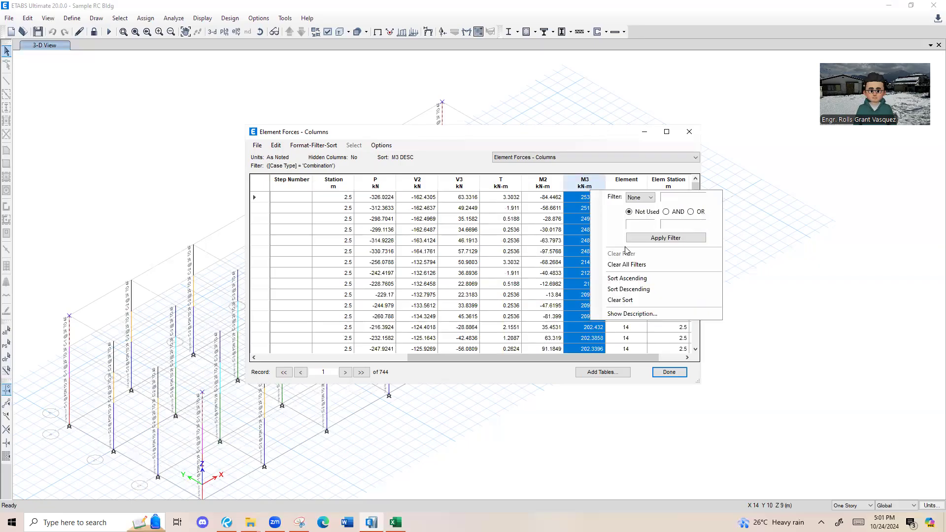
click(636, 270)
right_click(598, 192)
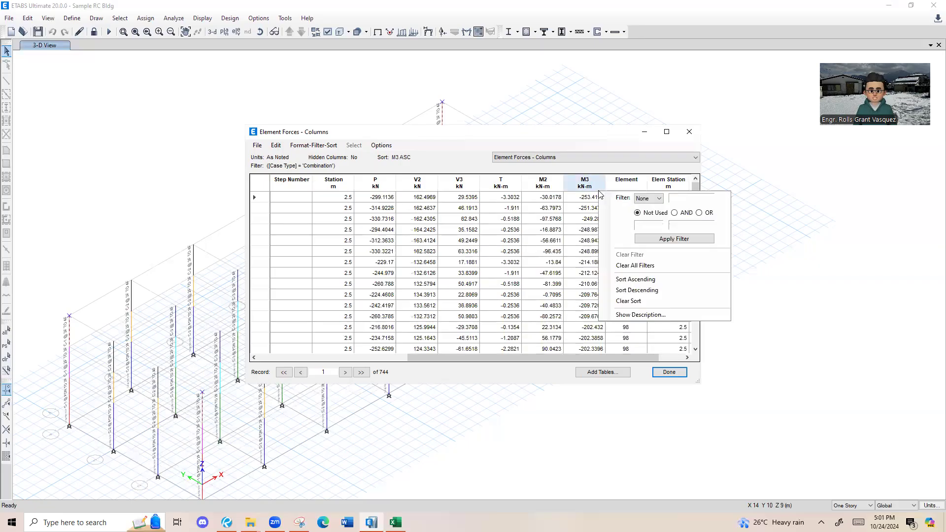
click(635, 282)
Copy the governing M3 value, 253.3236, from ETABS to Mux cell H6 in Excel with matching destination formatting.
click(388, 198)
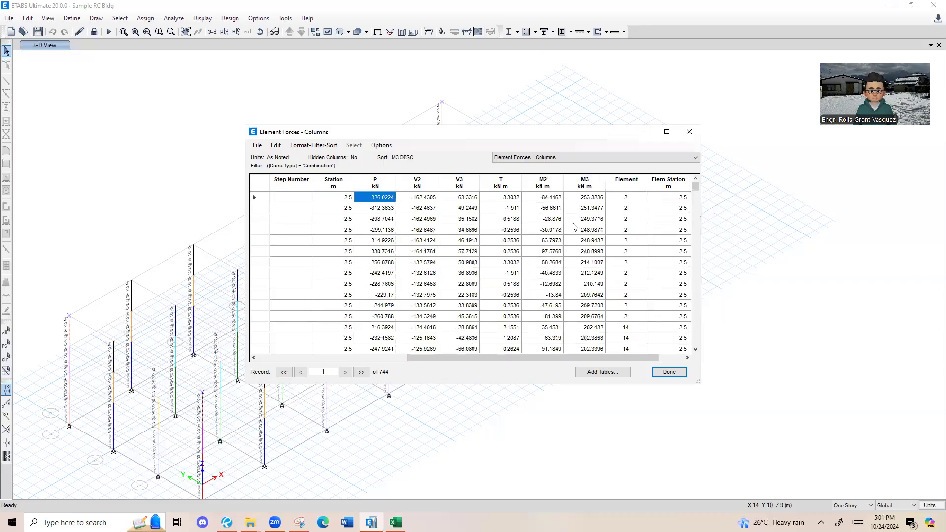
click(576, 199)
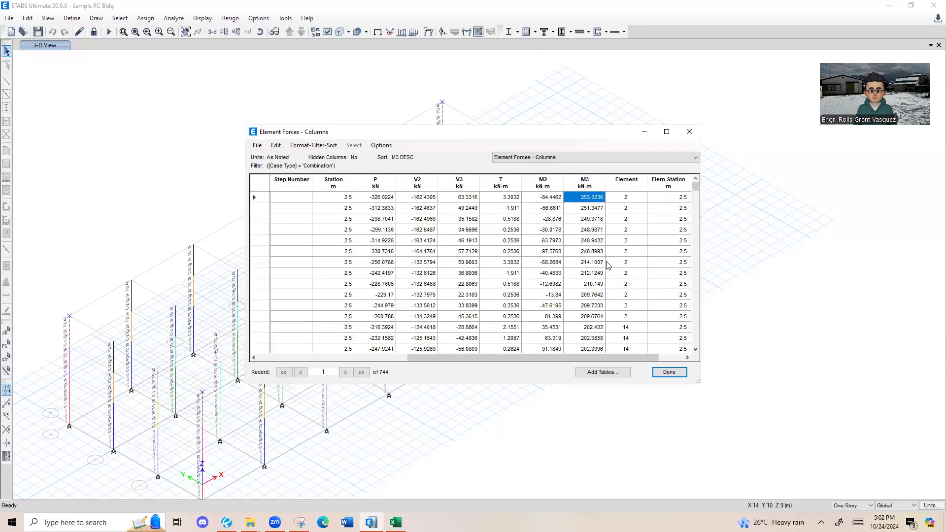
click(395, 523)
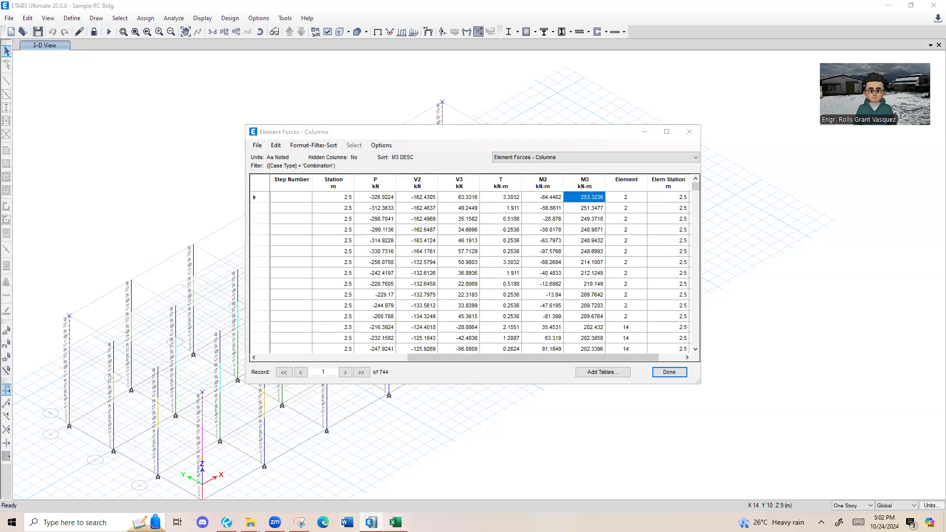
click(352, 208)
text(253.3236)
click(393, 222)
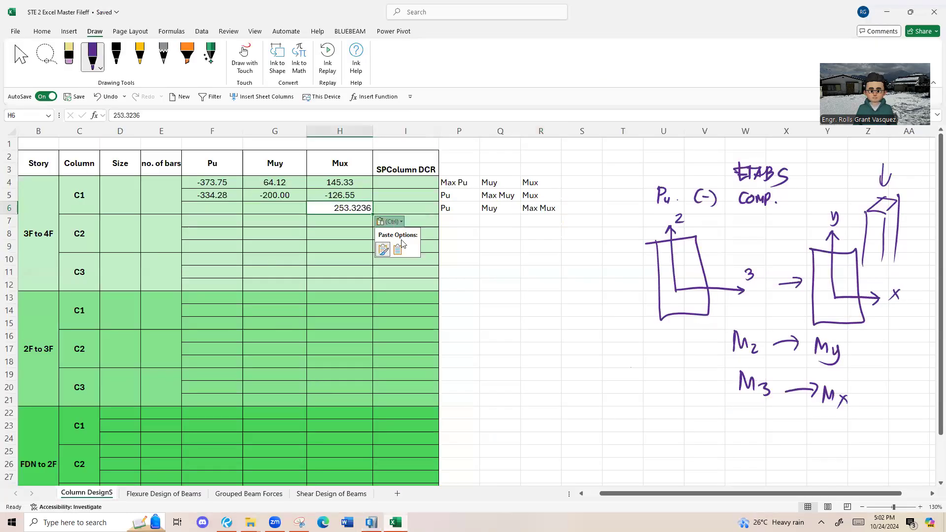
double_click(394, 250)
Copy the M2 value of the governing M3 row, -84.4462, from ETABS to Muy cell G6 in Excel with matching destination formatting.
click(371, 523)
click(551, 199)
click(396, 523)
click(286, 204)
text(-84.4462)
click(325, 222)
click(330, 251)
Copy the P value of the governing M3 row, -326.0224, from ETABS to Pu cell F6 in Excel with matching destination formatting.
click(371, 522)
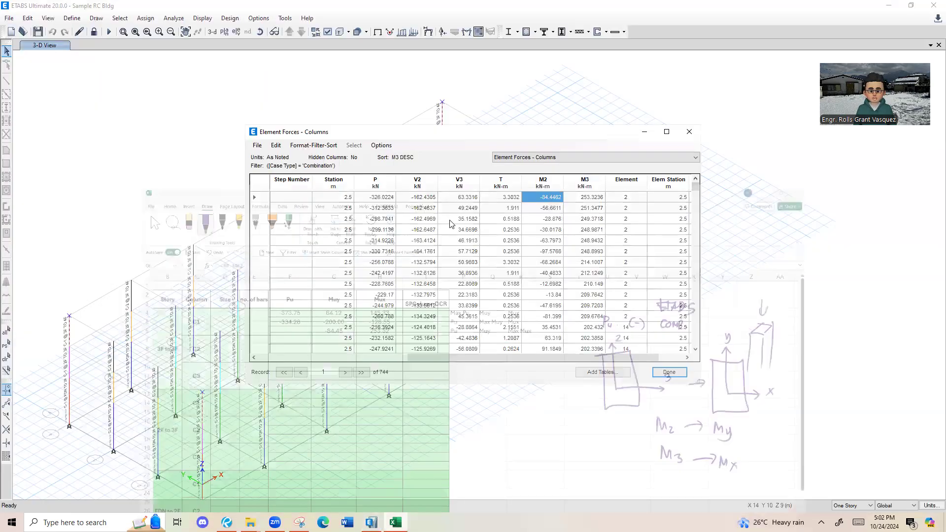
click(385, 199)
click(396, 523)
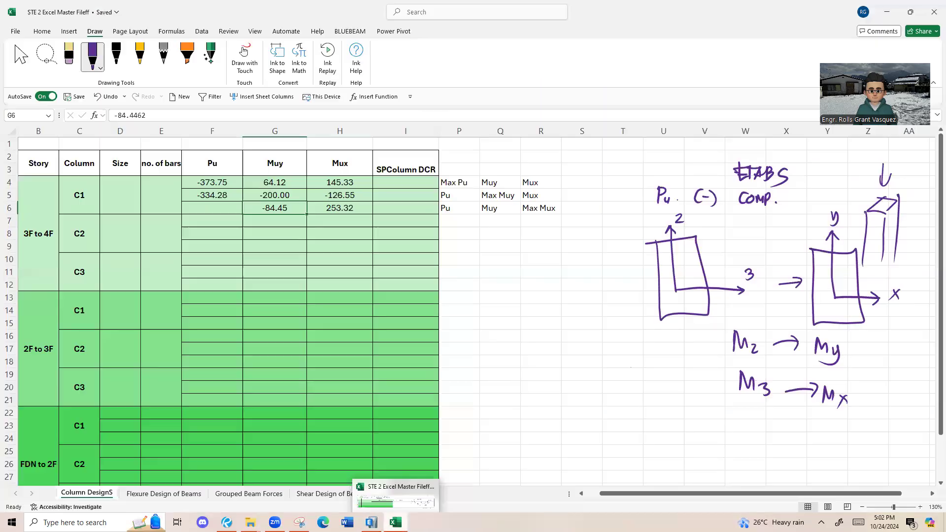
click(226, 205)
text(-326.0224)
click(259, 222)
click(279, 252)
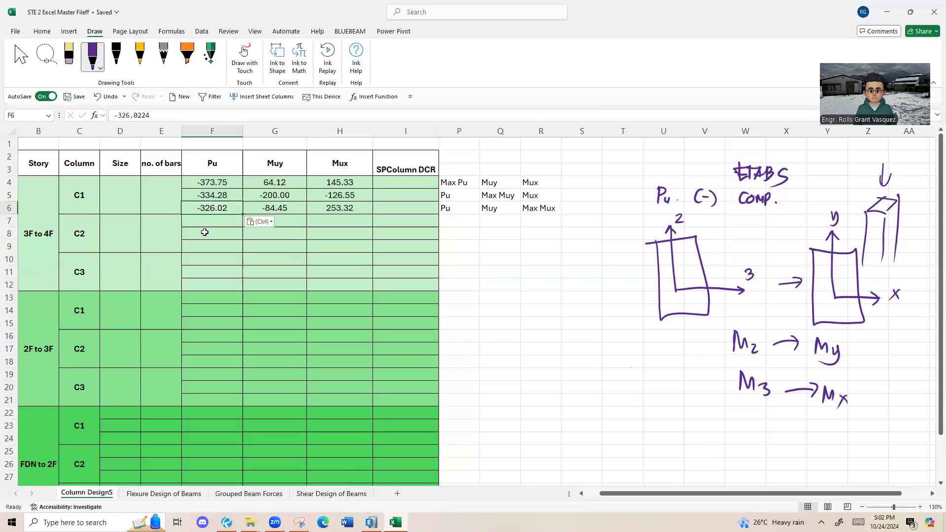
Review the filled C1 load rows and the rows still empty for the other columns and stories.
drag(8, 182, 4, 207)
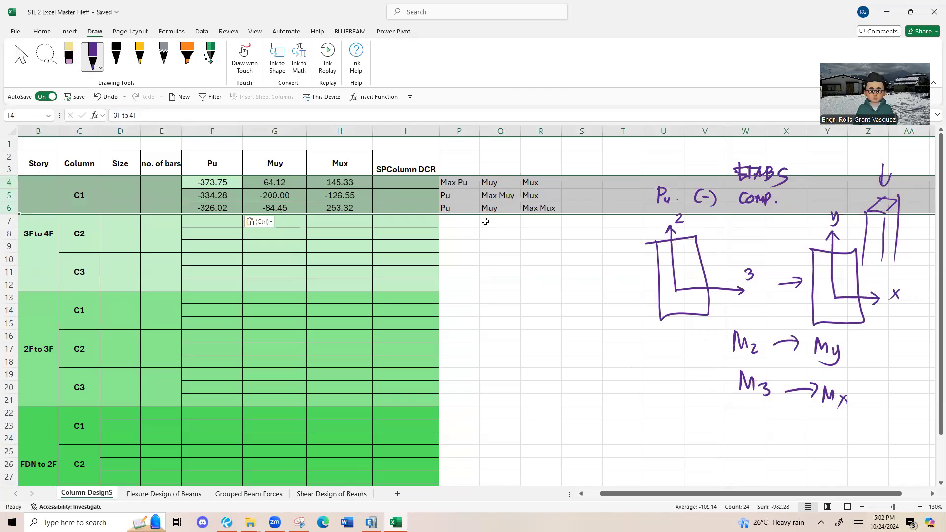
click(470, 196)
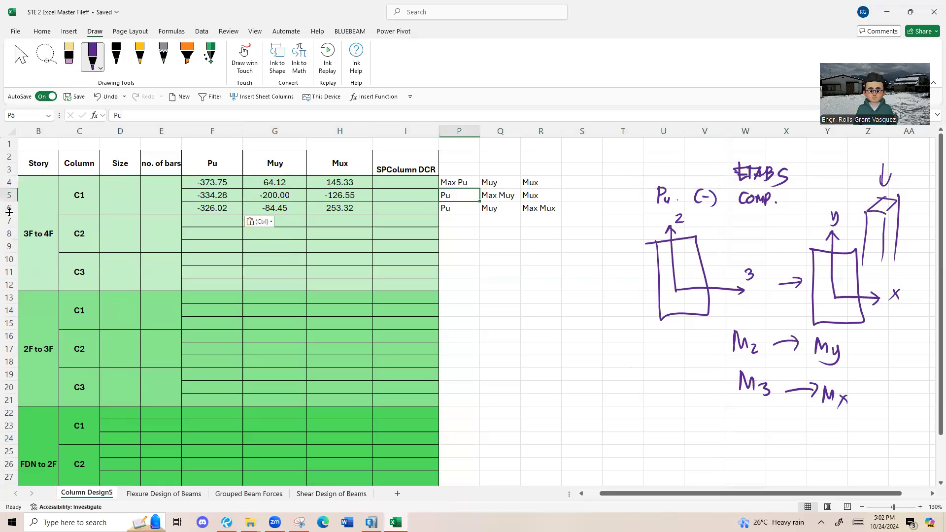
drag(6, 184, 8, 468)
click(473, 235)
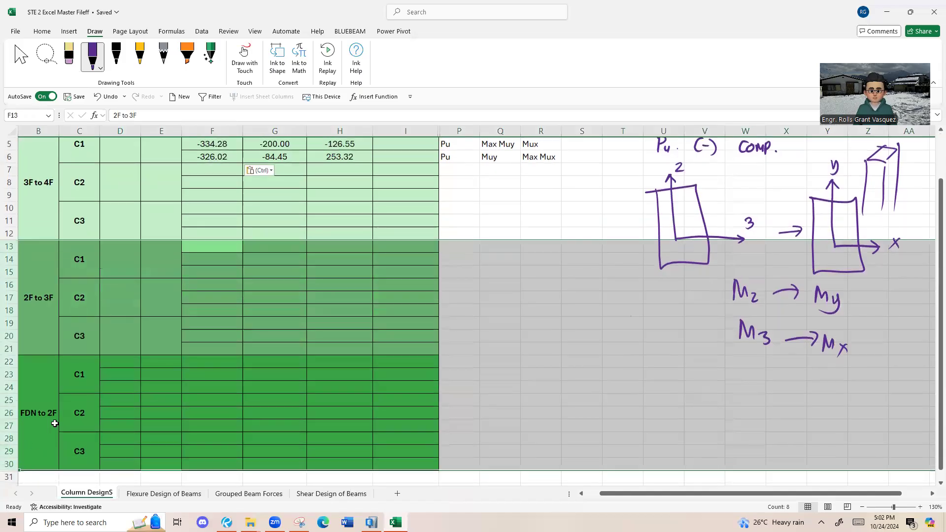
scroll(54, 423, up, 2)
click(8, 232)
click(8, 221)
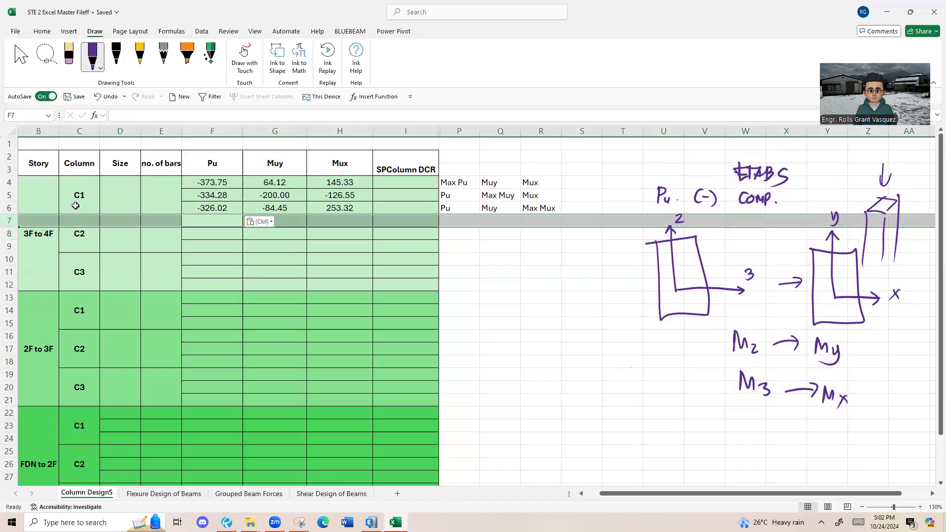
Copy the Max Pu, Max Muy and Max Mux label block P4:R6 to P7:R9 beside C2 of the 3F to 4F story.
drag(453, 183, 552, 207)
key(ctrl+c)
click(453, 221)
key(ctrl+v)
key(Escape)
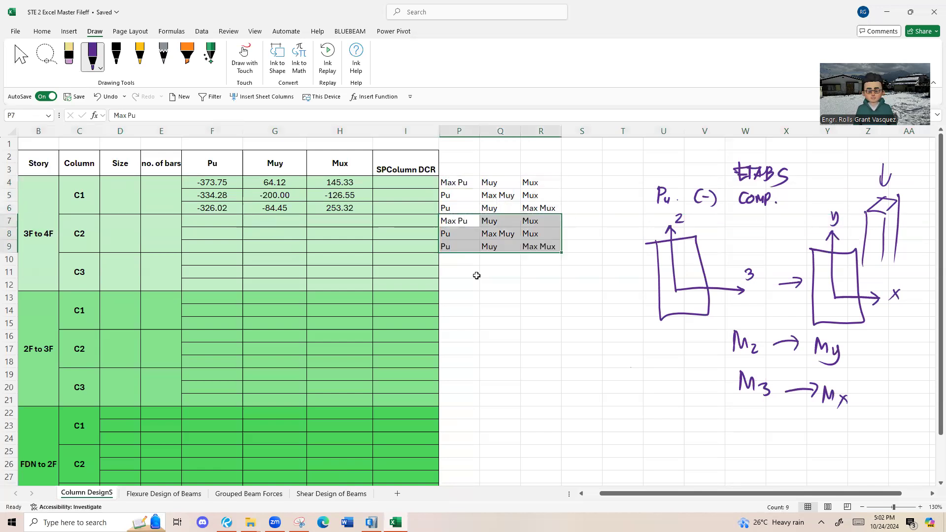
click(9, 221)
click(444, 284)
Apply thick outside borders around each of the C1, C2 and C3 row blocks in the 3F to 4F story.
drag(90, 209, 392, 191)
click(42, 31)
click(157, 66)
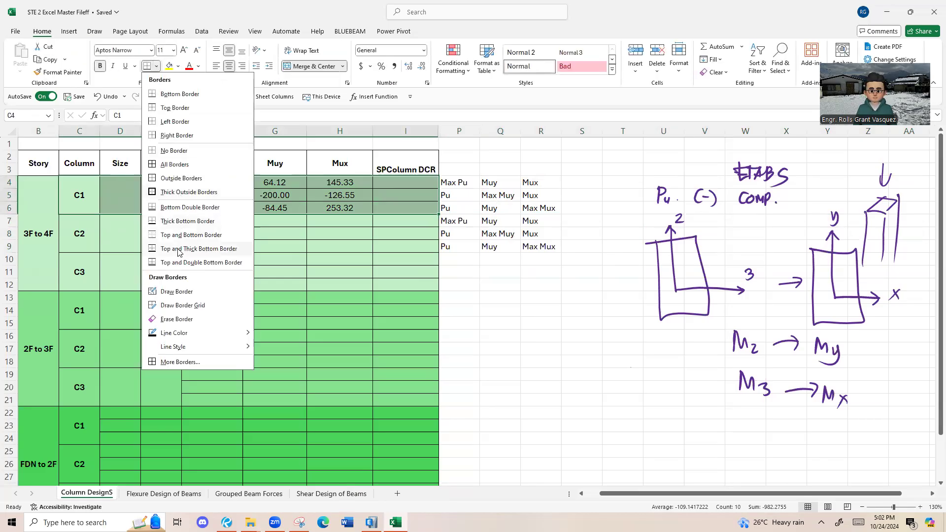
click(189, 192)
click(87, 231)
drag(87, 231, 386, 223)
click(147, 68)
drag(83, 277, 397, 272)
click(147, 66)
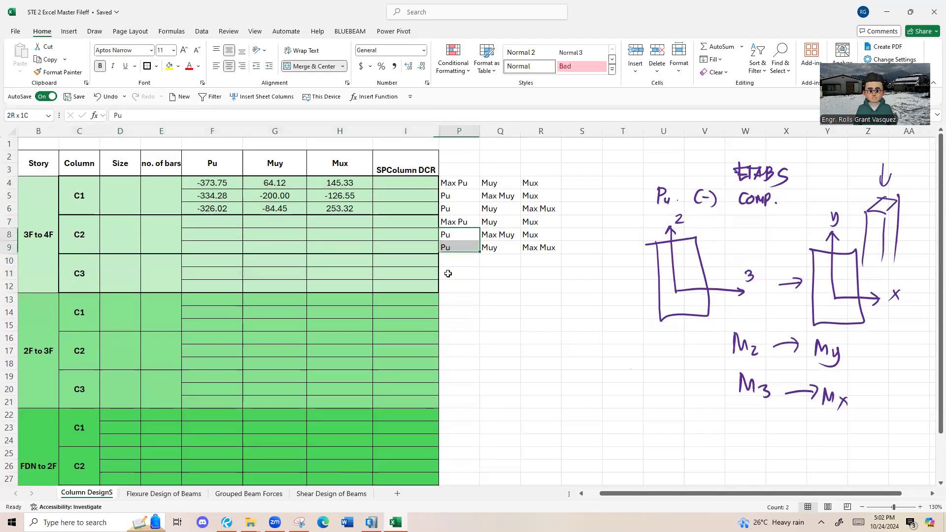
click(500, 299)
Switch to ETABS, close the previous column forces table, and select only the frames in group C-2 @ 3F TO 4F.
click(70, 220)
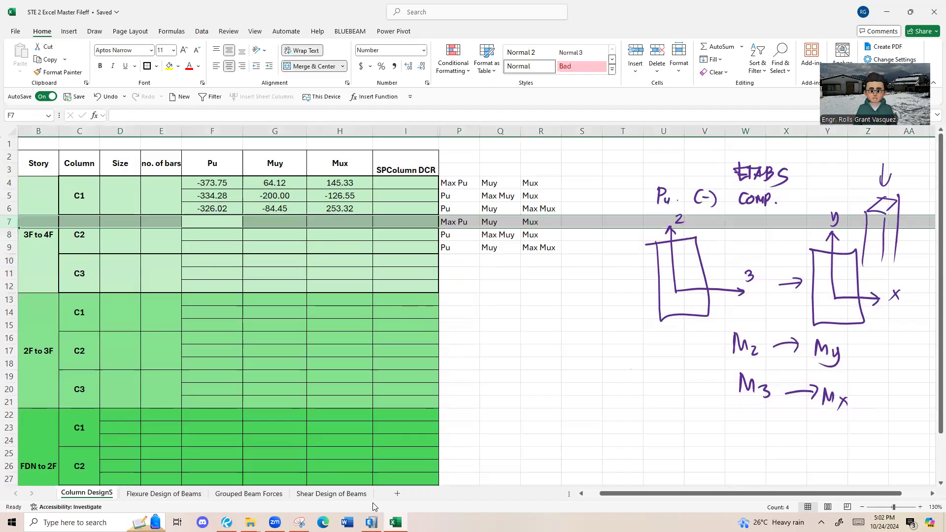
click(371, 523)
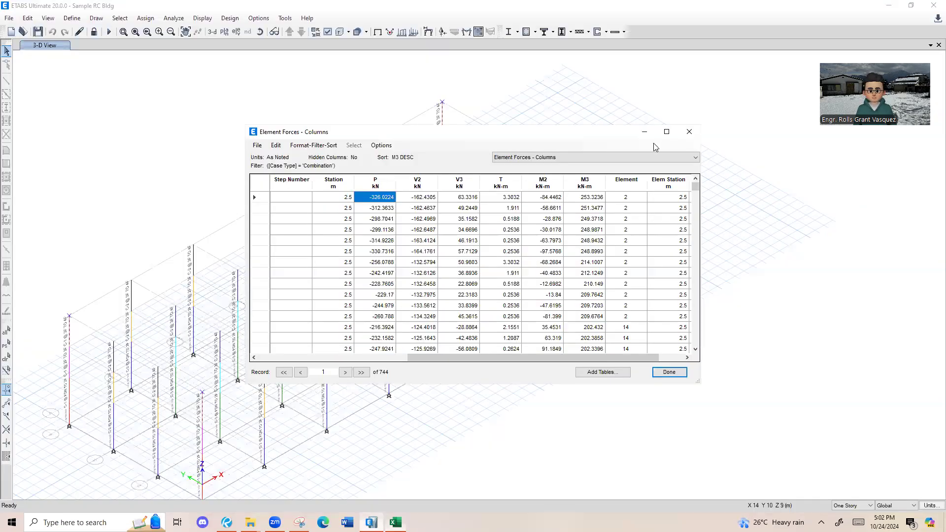
click(219, 326)
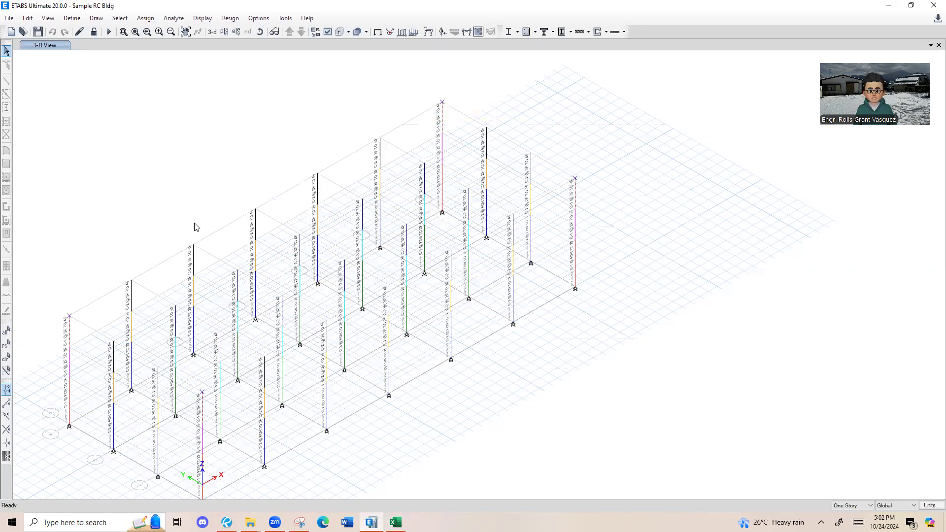
click(117, 164)
key(ctrl+g)
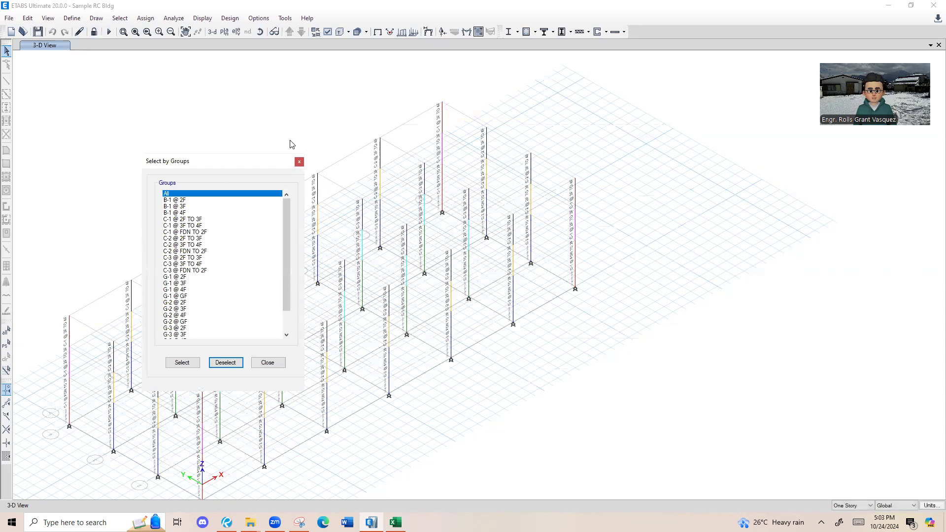
drag(228, 164, 326, 82)
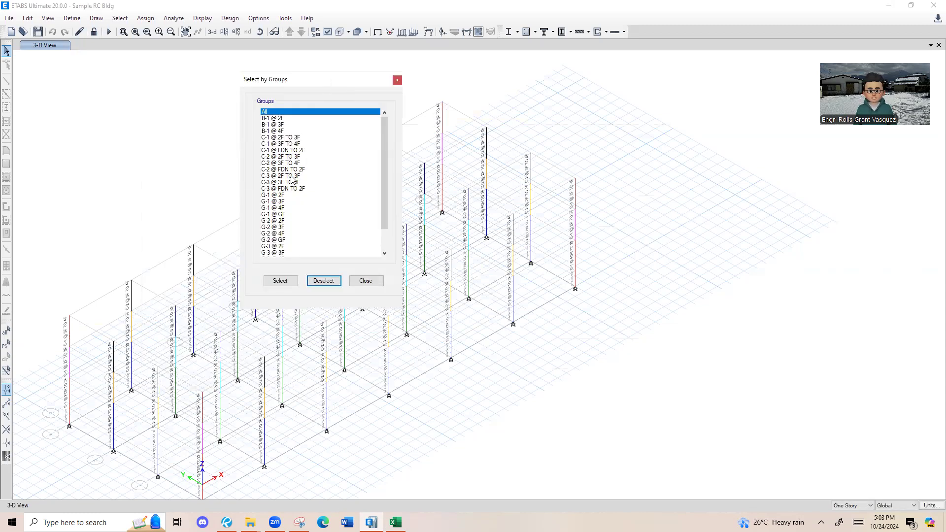
click(294, 163)
click(280, 281)
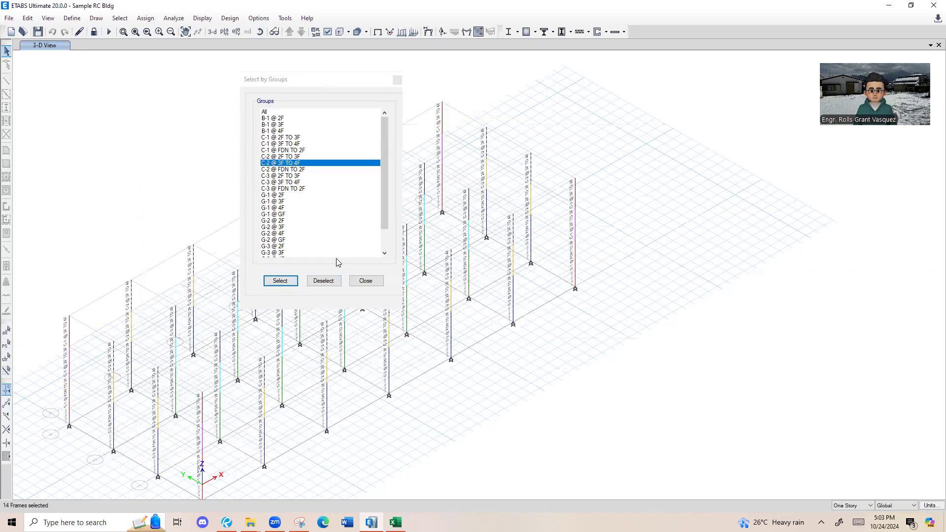
click(397, 80)
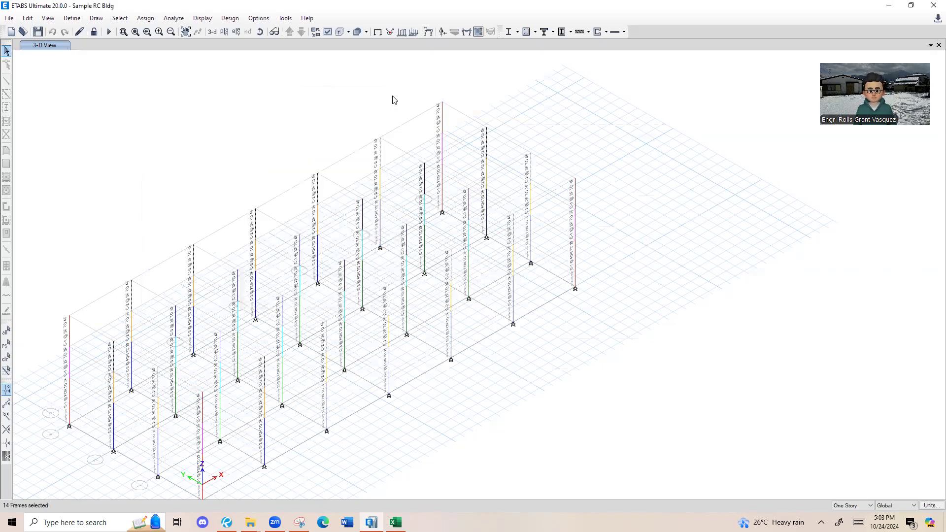
Display the Element Forces - Columns table for the selected frames and filter Case Type to Combination.
key(ctrl+t)
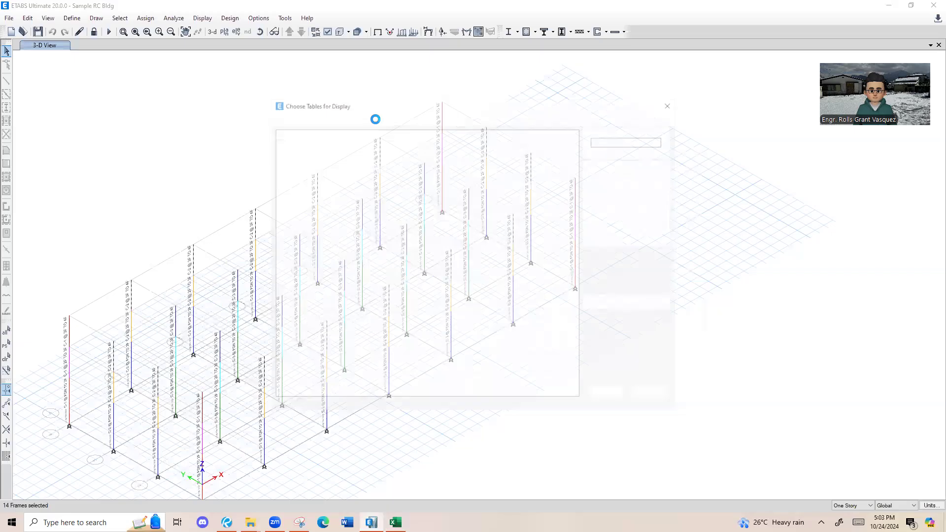
click(284, 250)
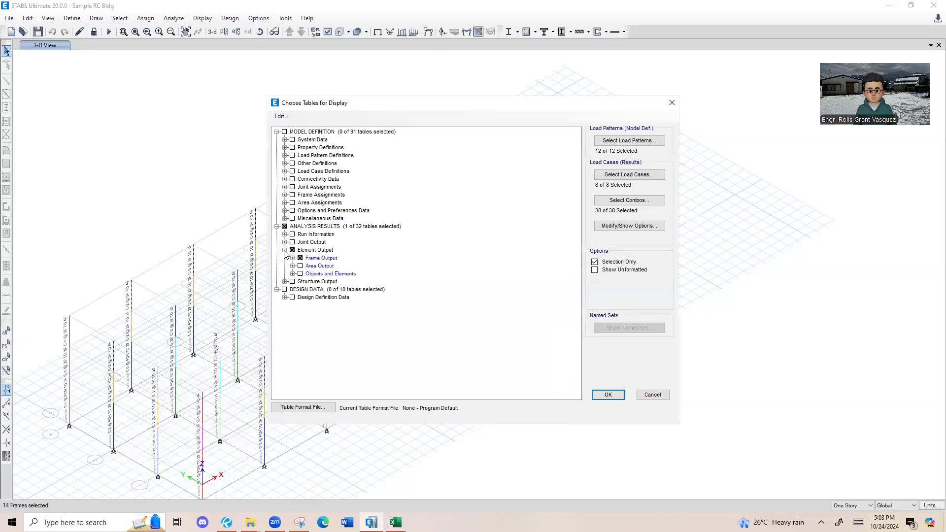
click(293, 258)
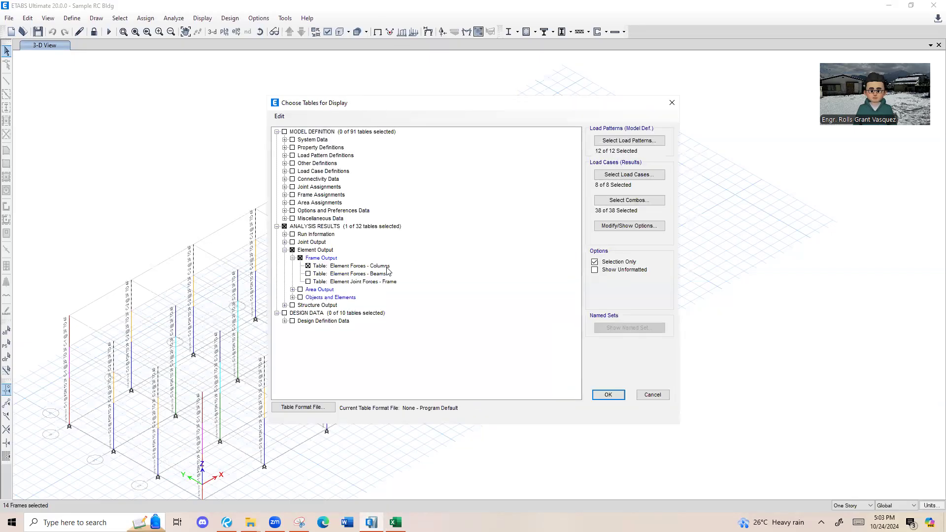
click(609, 395)
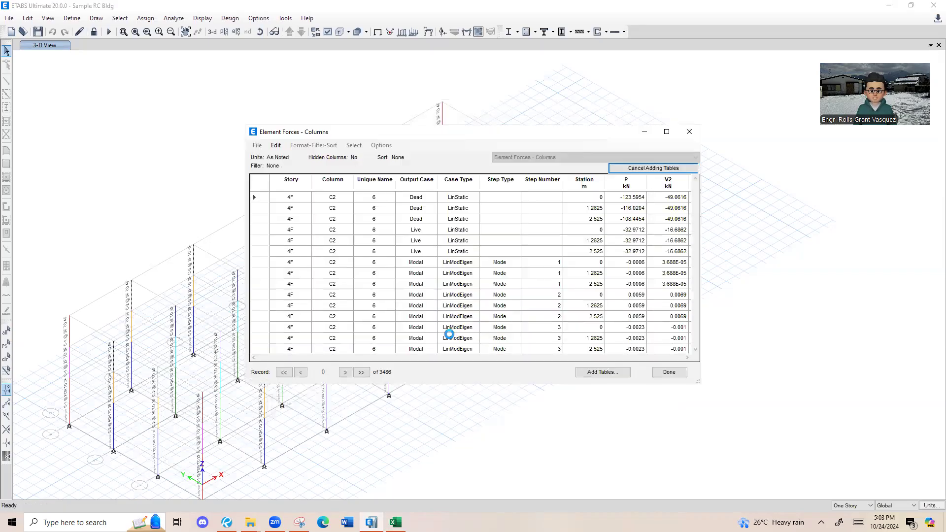
right_click(462, 180)
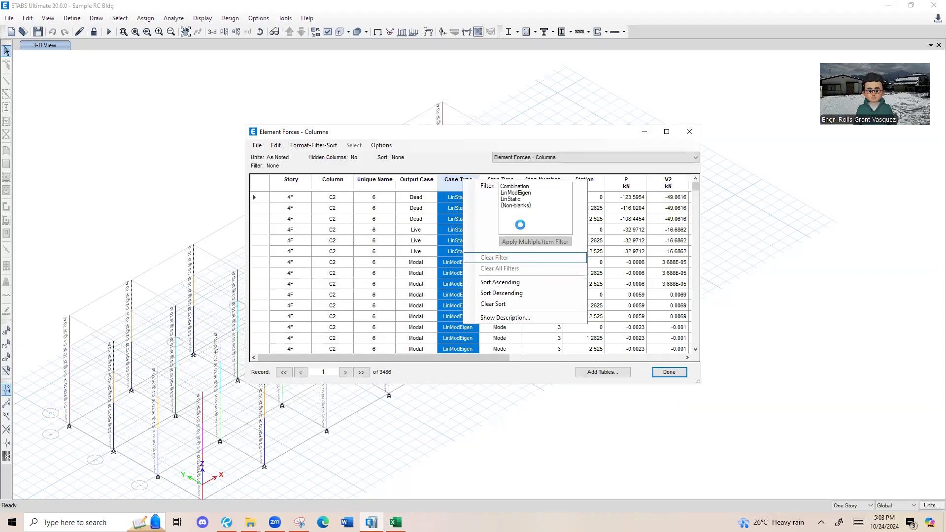
click(517, 186)
Sort P ascending and copy the governing value -574.8672 to Pu cell F7 in Excel with matching destination formatting.
drag(408, 358, 465, 358)
click(535, 182)
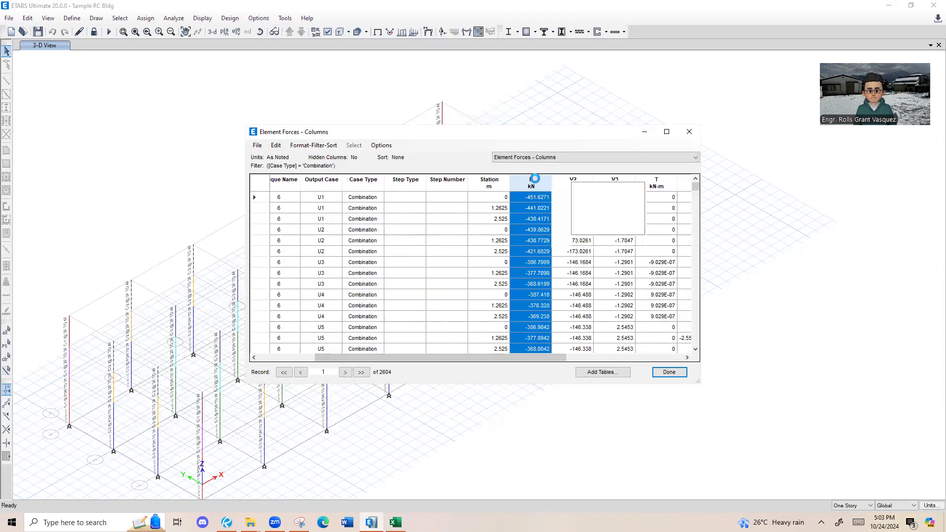
click(575, 267)
click(533, 196)
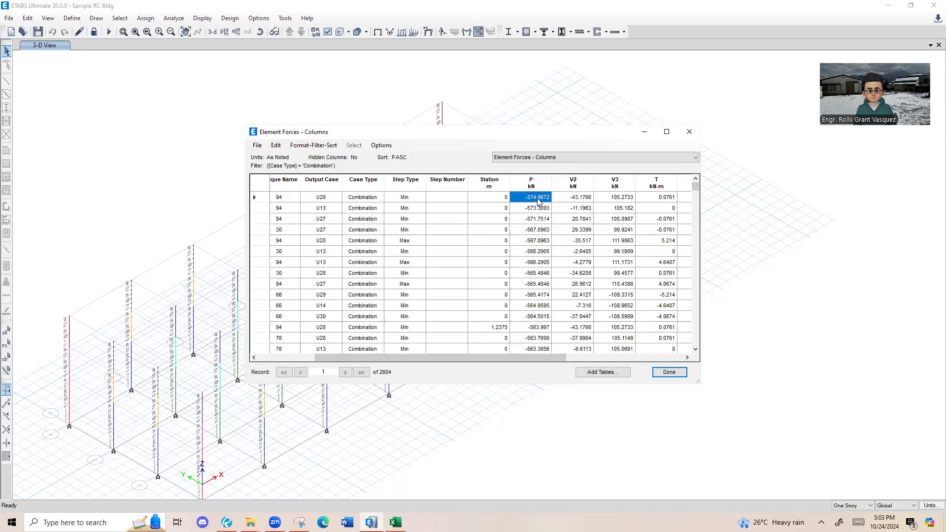
key(ctrl+c)
key(alt+Tab)
click(227, 225)
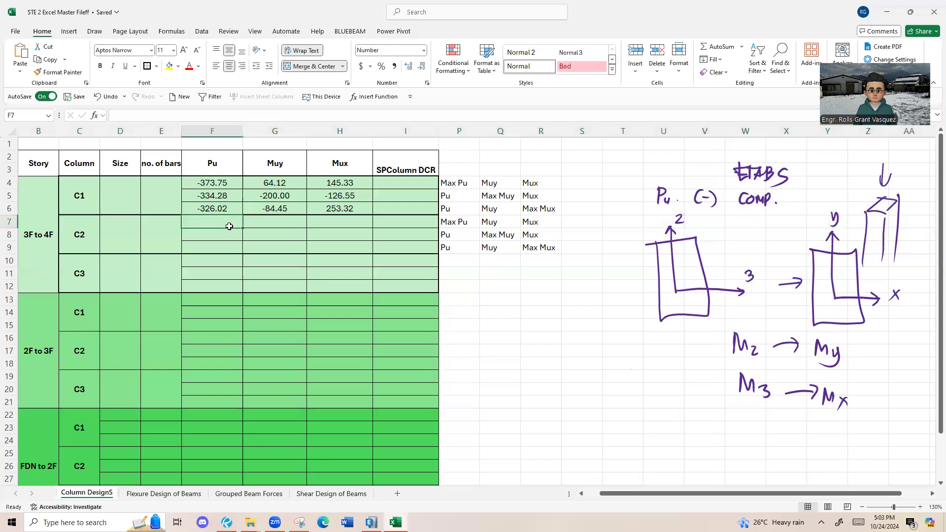
key(ctrl+v)
click(260, 236)
click(269, 264)
click(346, 276)
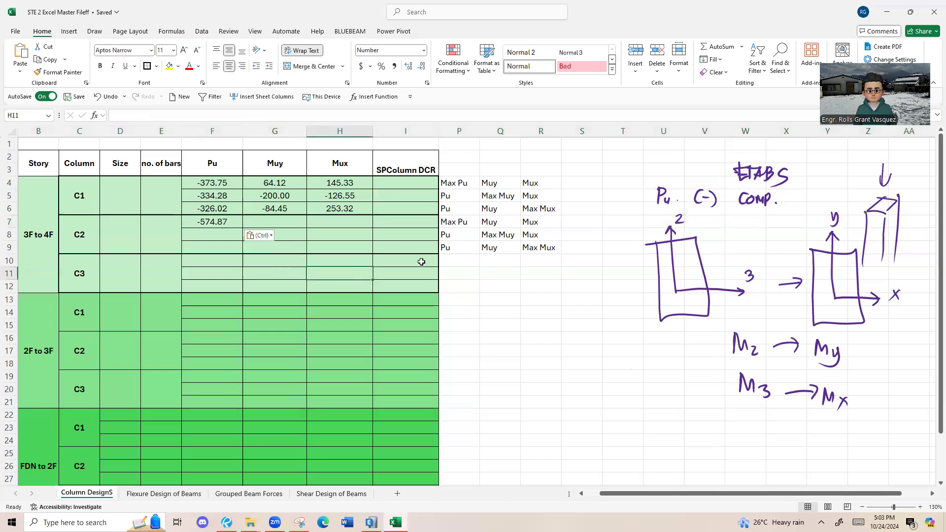
Copy the M2 value of the governing P row, 59.0312, from ETABS to Muy cell G7 in Excel with matching destination formatting.
key(alt+Tab)
drag(562, 357, 616, 357)
click(604, 197)
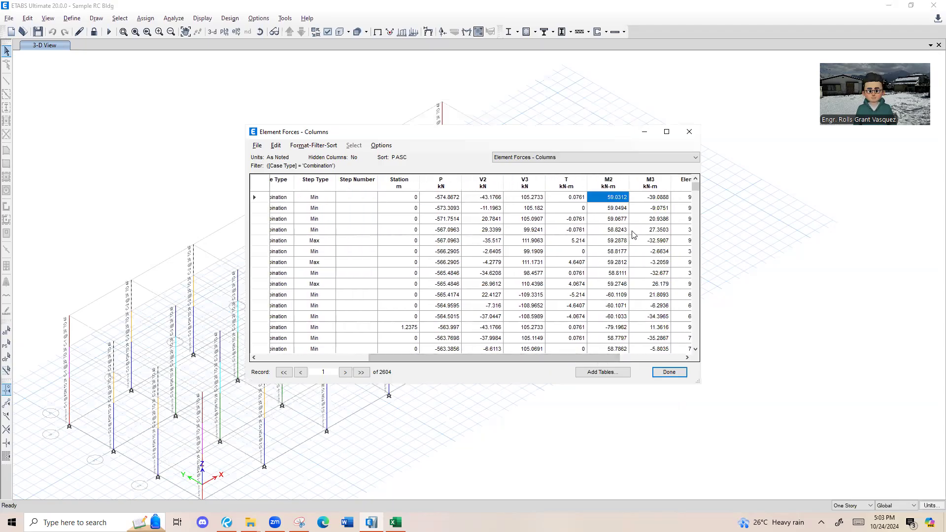
key(ctrl+c)
key(alt+Tab)
click(274, 222)
key(ctrl+v)
click(323, 235)
click(332, 263)
Copy the M3 value of the governing P row, -39.0888, from ETABS to Mux cell H7 in Excel with matching destination formatting.
key(alt+Tab)
click(652, 187)
click(655, 196)
key(alt+Tab)
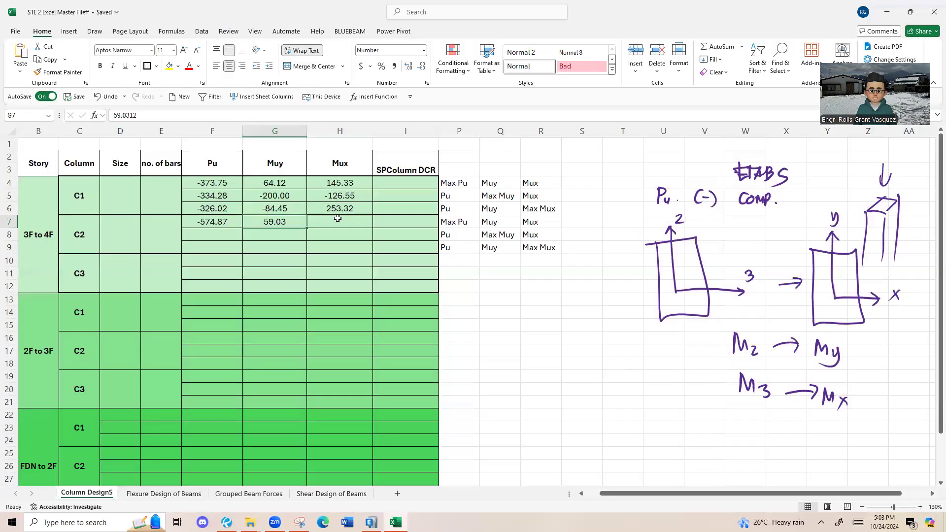
click(338, 222)
key(ctrl+v)
click(389, 235)
click(399, 263)
For the C2 Max Muy row, compare the extreme negative and positive M2 values in ETABS by sorting M2 ascending and descending.
click(212, 247)
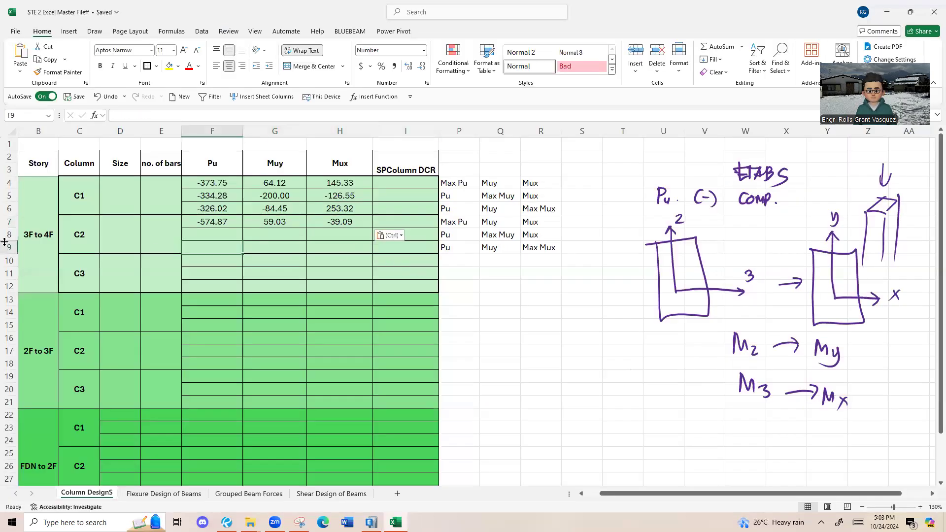
click(8, 234)
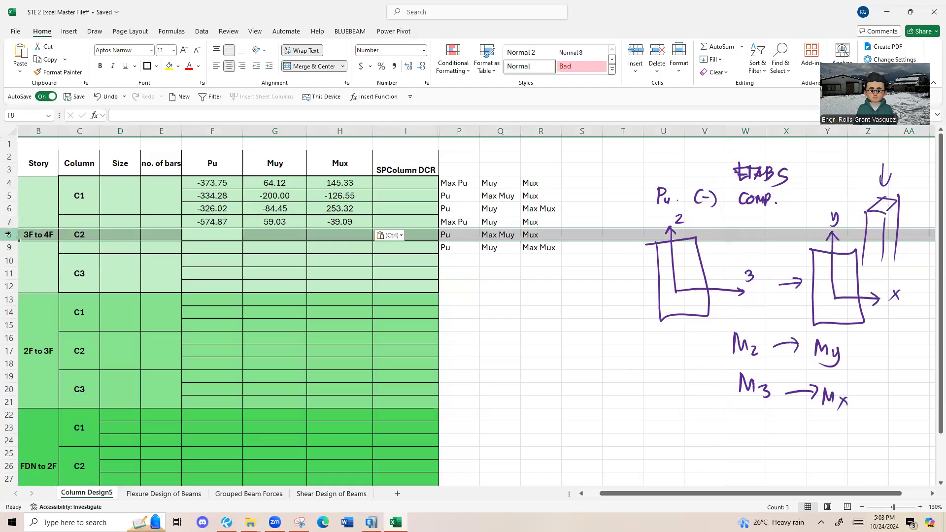
key(alt+Tab)
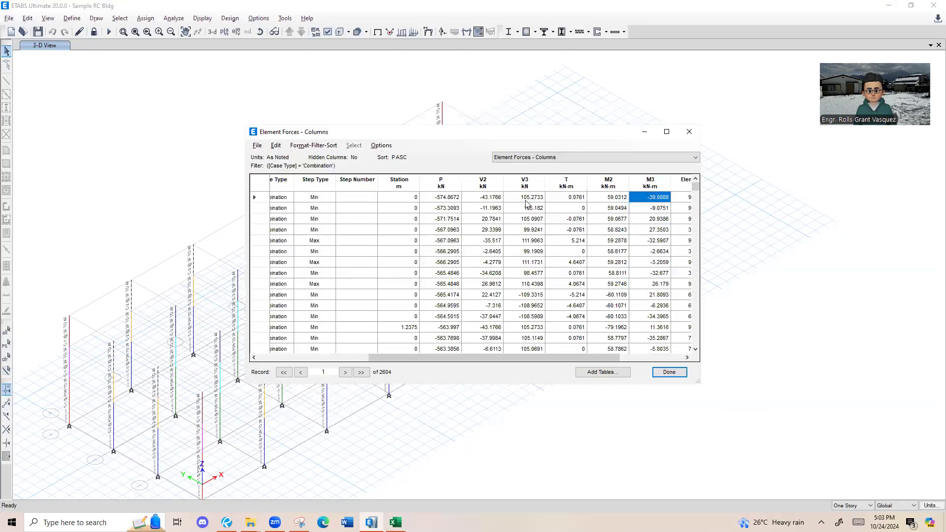
click(602, 187)
right_click(600, 189)
click(647, 279)
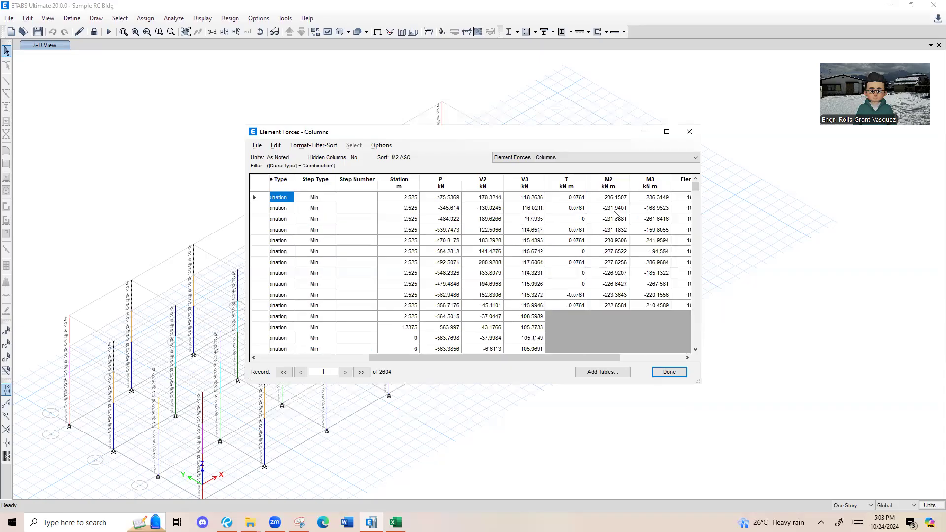
right_click(616, 182)
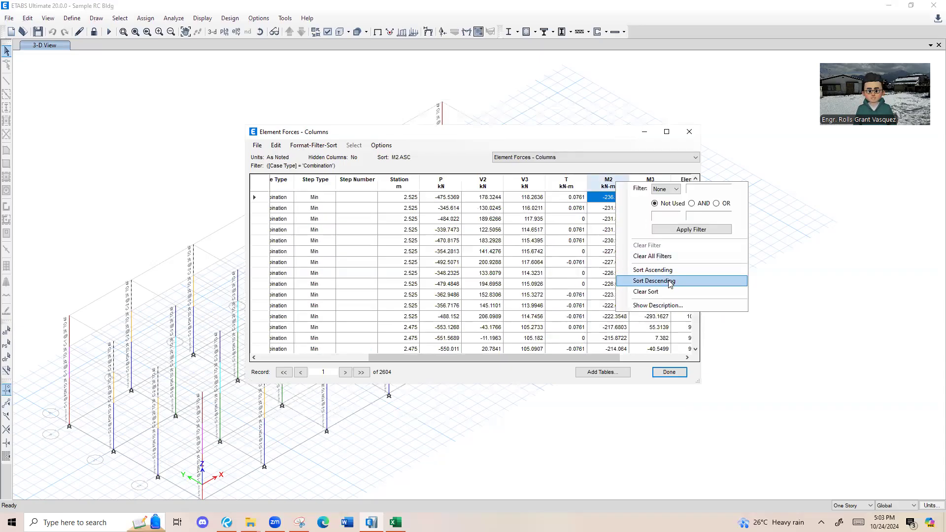
click(655, 281)
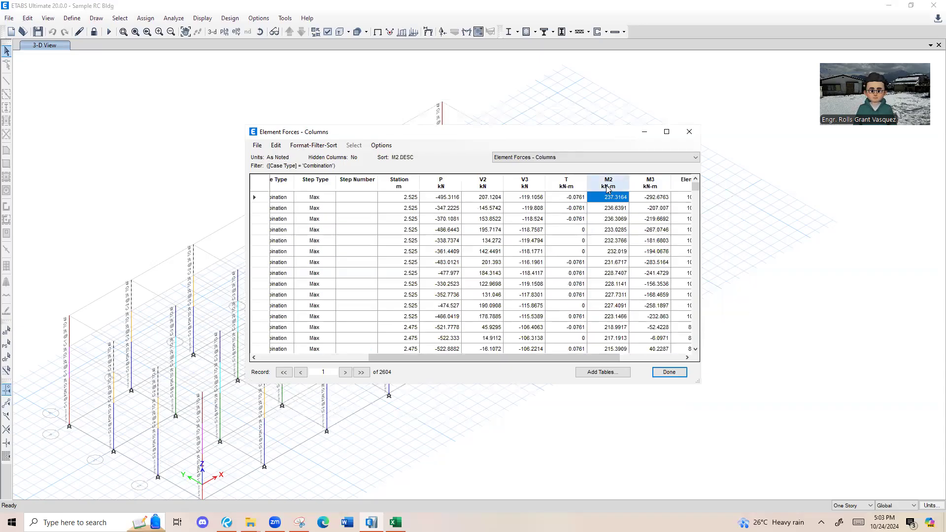
right_click(607, 187)
click(648, 277)
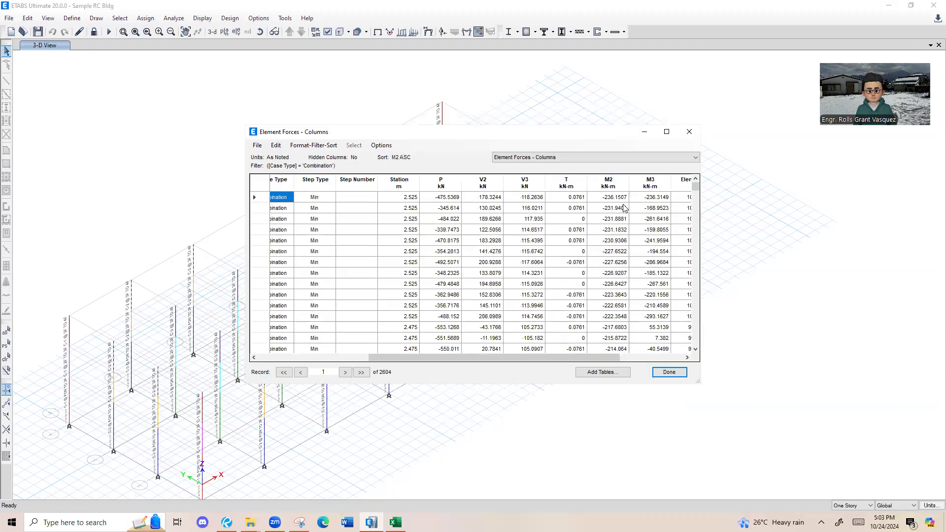
right_click(616, 188)
click(643, 285)
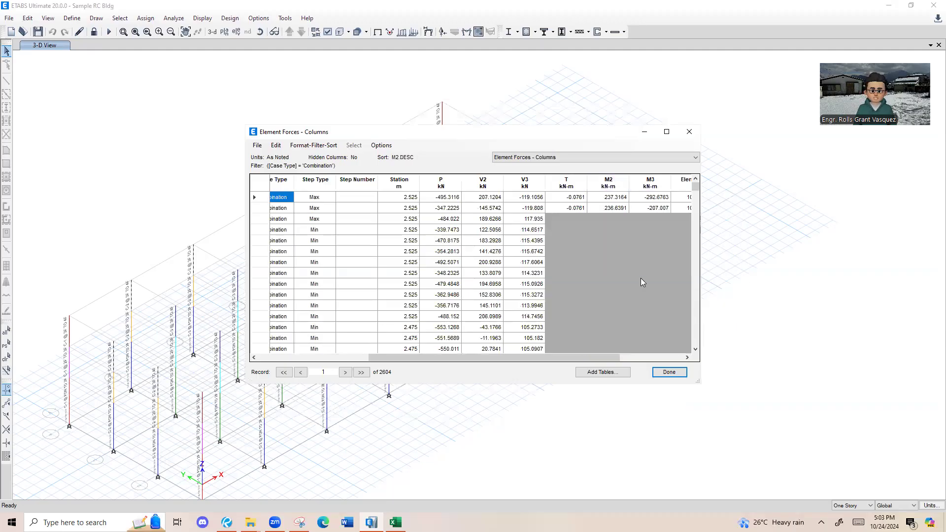
Compare the P values paired with the largest positive and the largest negative M2 values.
right_click(612, 187)
click(609, 197)
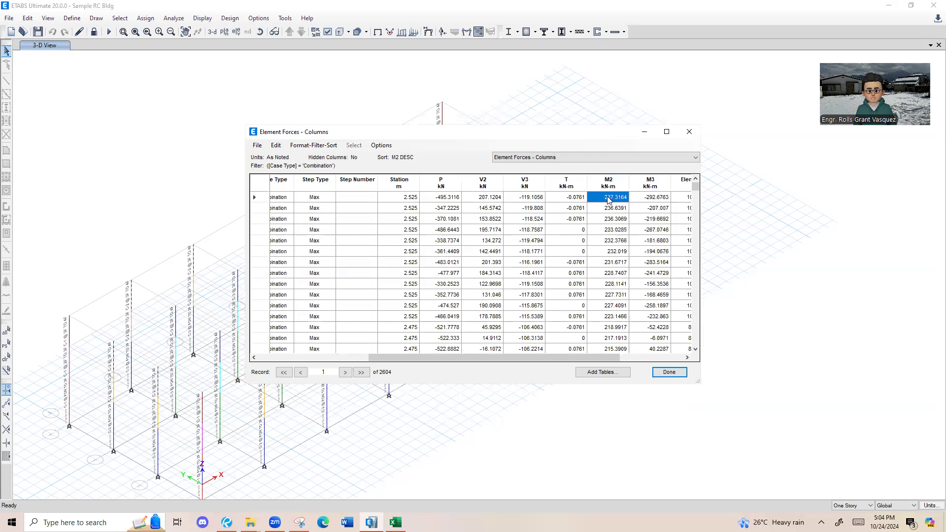
ctrl+click(454, 201)
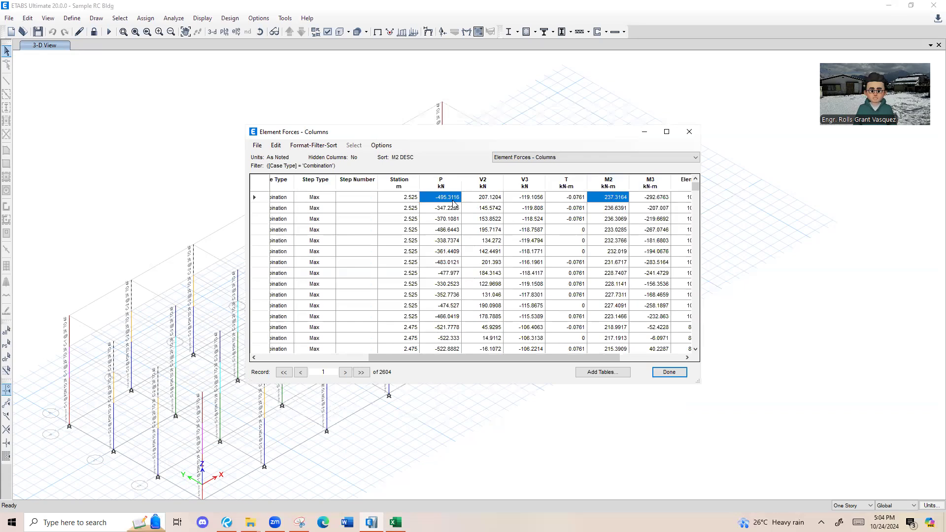
click(609, 183)
right_click(609, 184)
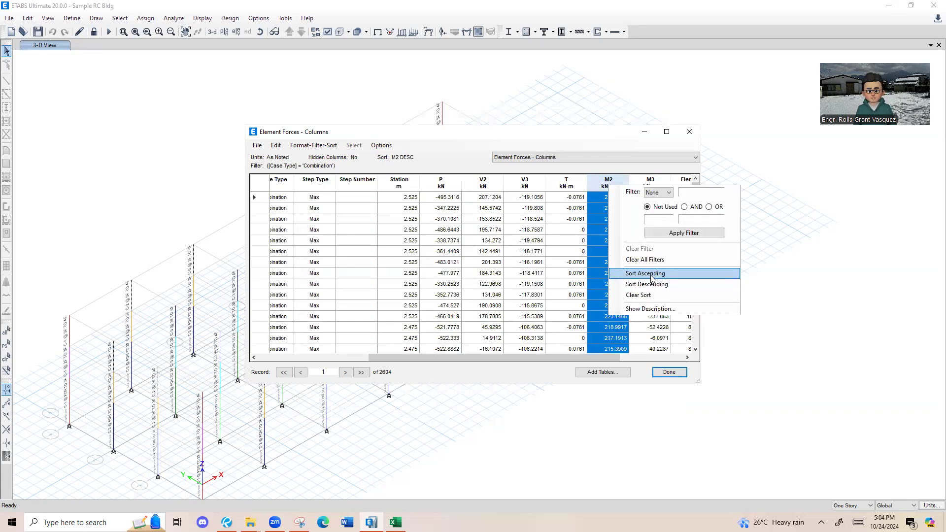
click(636, 270)
click(607, 198)
ctrl+click(454, 197)
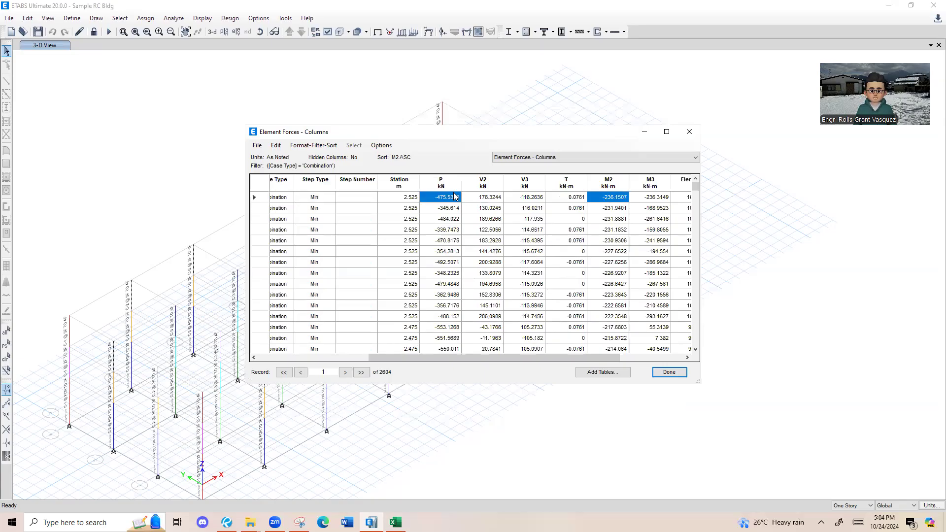
Sort M2 descending and copy the governing value 237.3164 to Muy cell G8 in Excel with matching destination formatting.
click(609, 183)
right_click(609, 183)
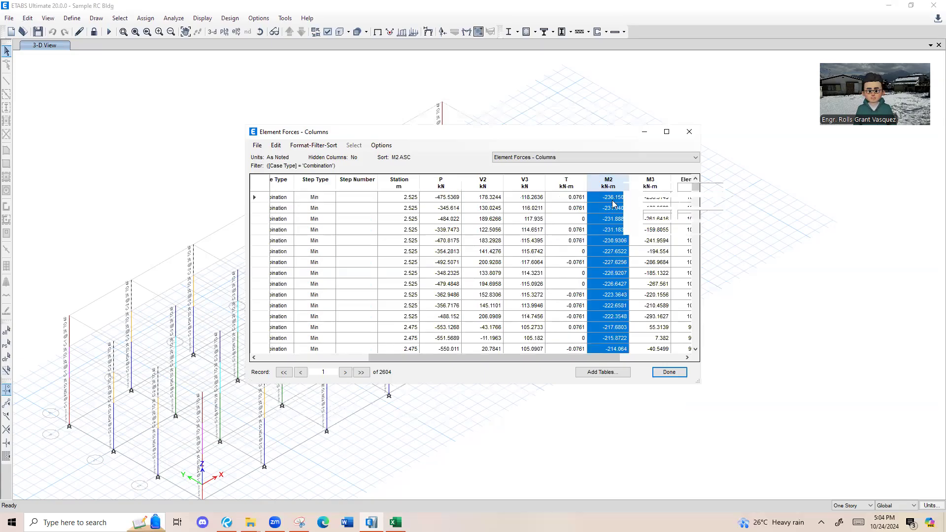
click(651, 269)
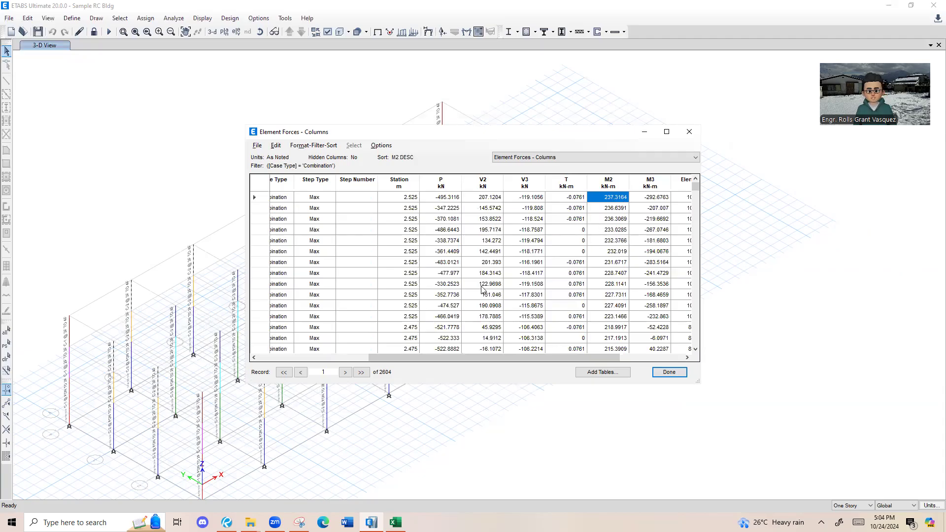
key(alt+Tab)
click(272, 237)
key(ctrl+v)
click(324, 250)
click(332, 276)
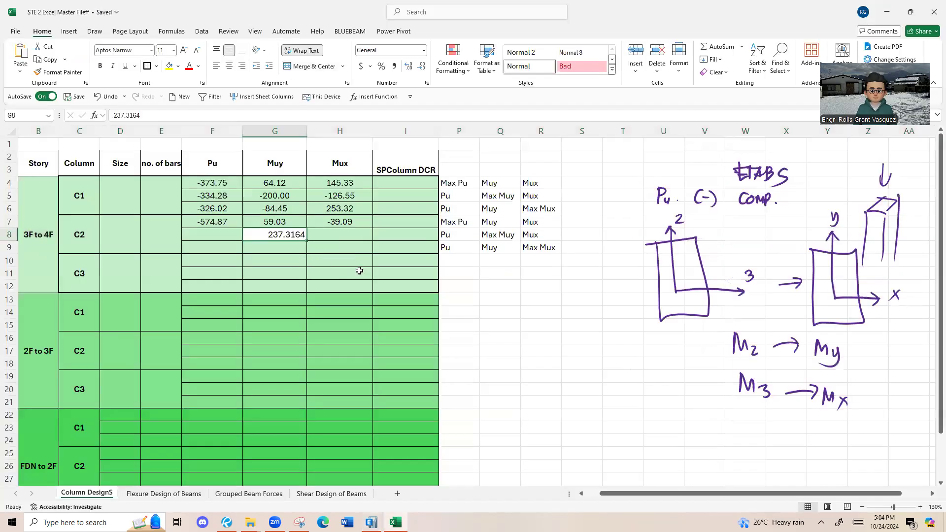
Copy the P value of the governing M2 row, -495.3116, from ETABS to Pu cell F8 in Excel with matching destination formatting.
key(alt+Tab)
click(647, 186)
click(459, 200)
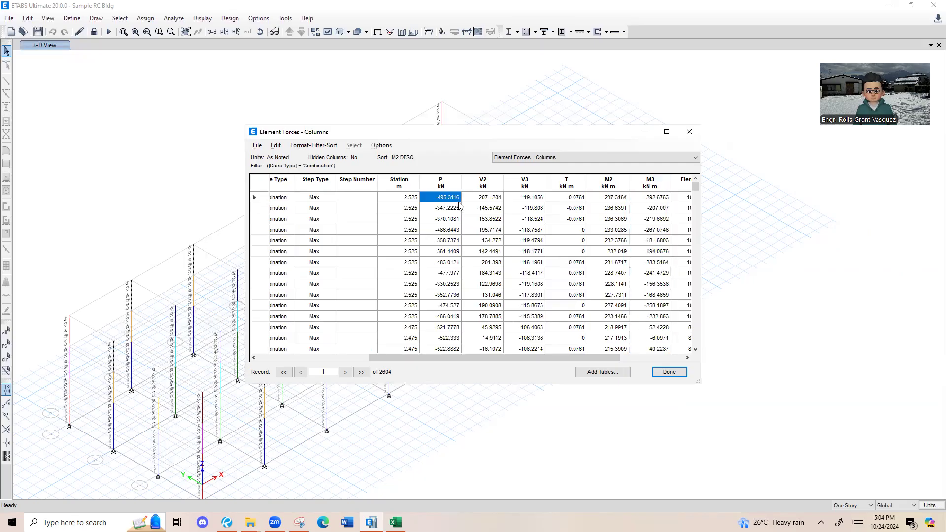
key(alt+Tab)
click(236, 237)
text(-495.3116)
click(261, 248)
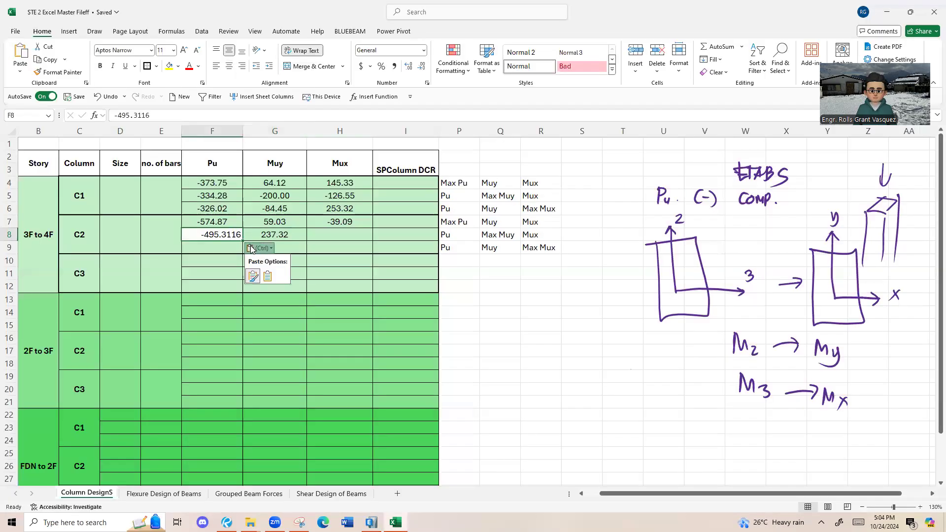
click(273, 271)
Copy the M3 value of the governing M2 row, -292.6763, from ETABS to Mux cell H8 in Excel with matching destination formatting.
key(alt+Tab)
click(645, 198)
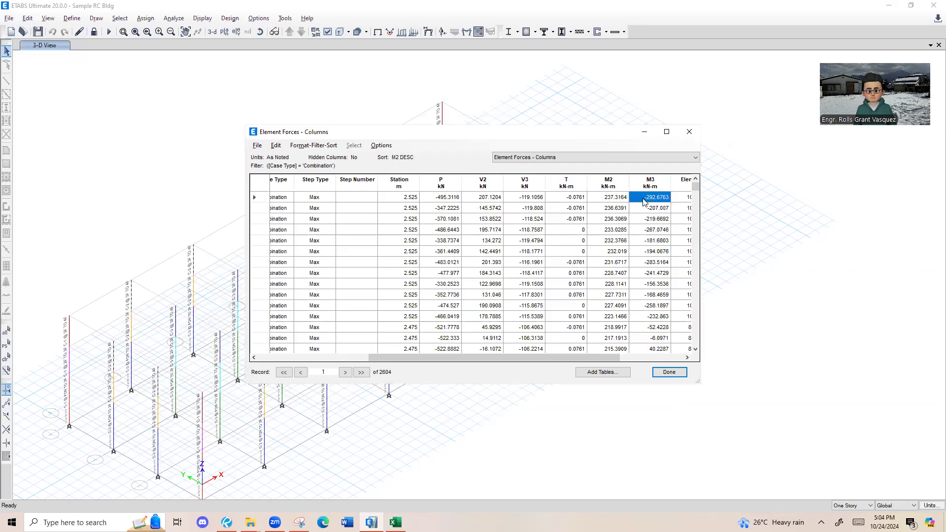
key(ctrl+c)
key(alt+Tab)
click(339, 234)
key(ctrl+v)
click(389, 248)
click(398, 275)
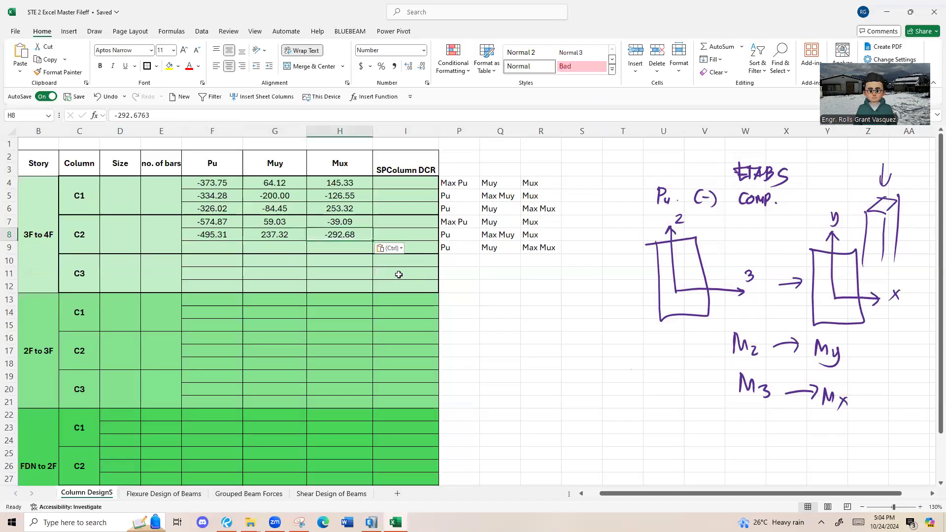
For the C2 Max Mux row, compare the extreme negative and positive M3 values in ETABS by sorting M3 ascending and descending.
click(9, 247)
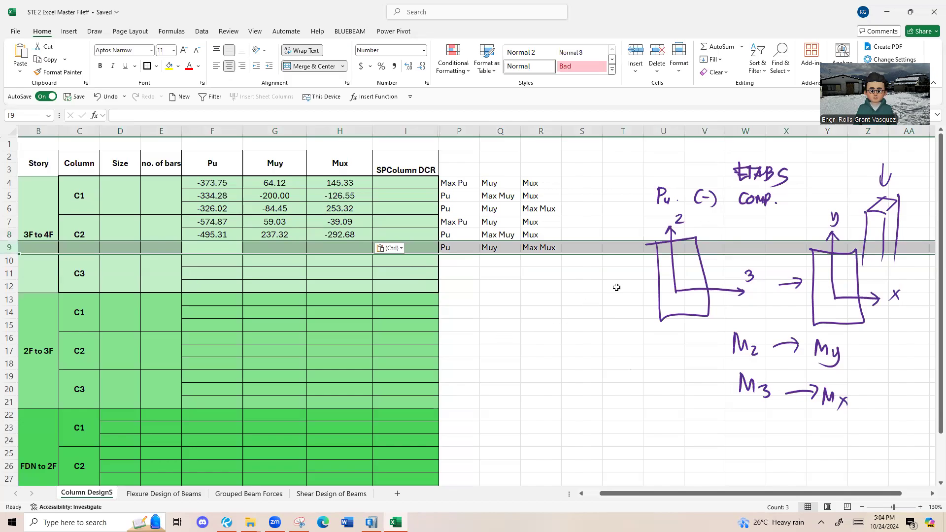
key(alt+Tab)
right_click(663, 184)
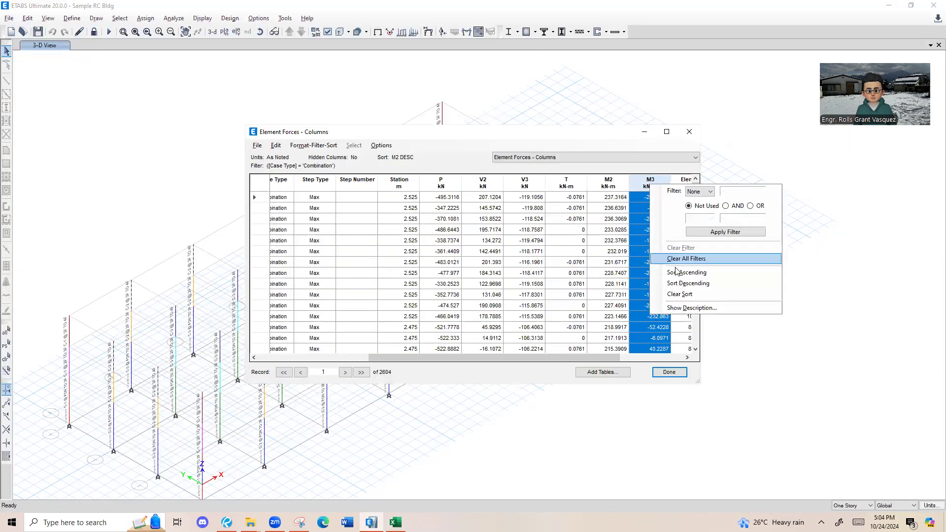
click(673, 270)
click(652, 198)
right_click(656, 185)
click(696, 284)
click(659, 199)
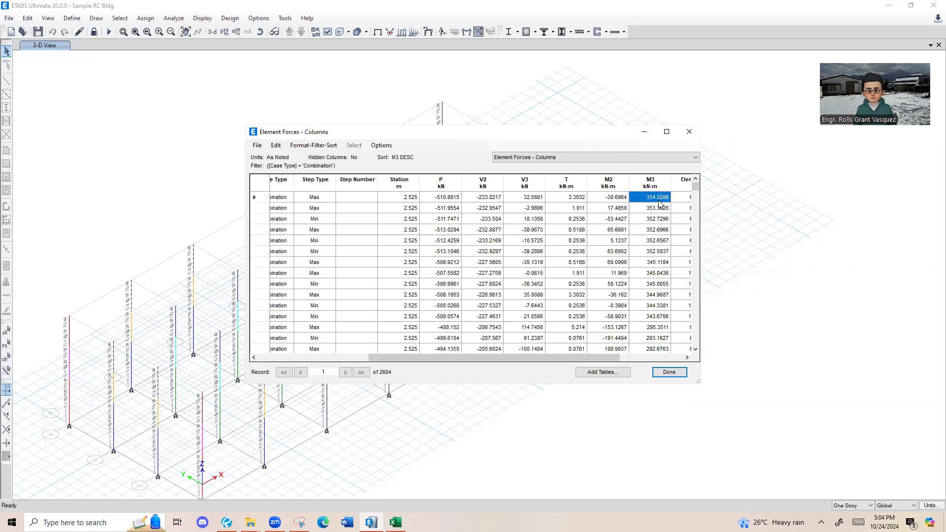
right_click(657, 183)
click(694, 272)
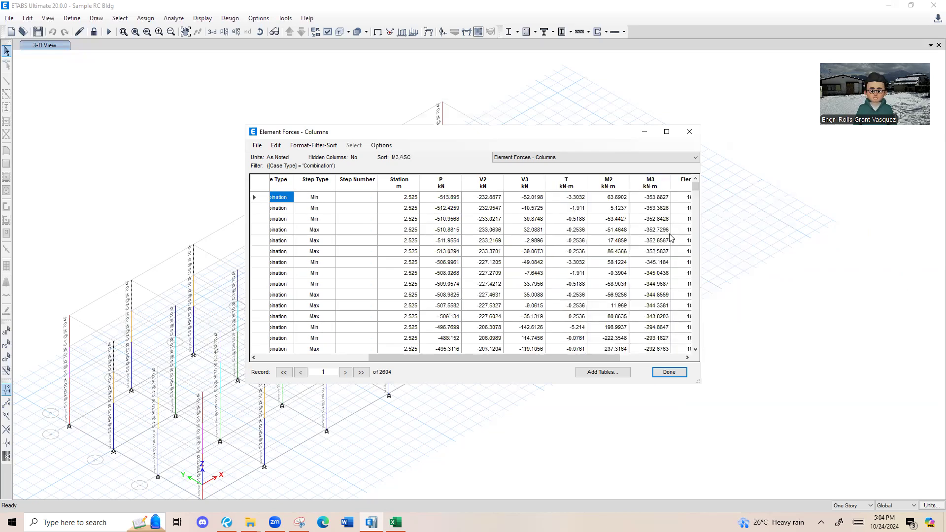
right_click(655, 183)
click(692, 281)
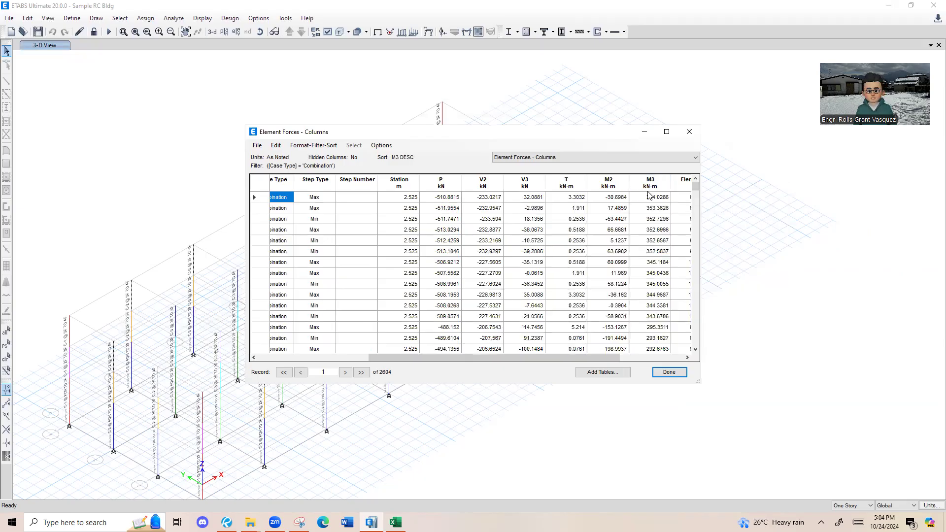
right_click(651, 182)
click(686, 270)
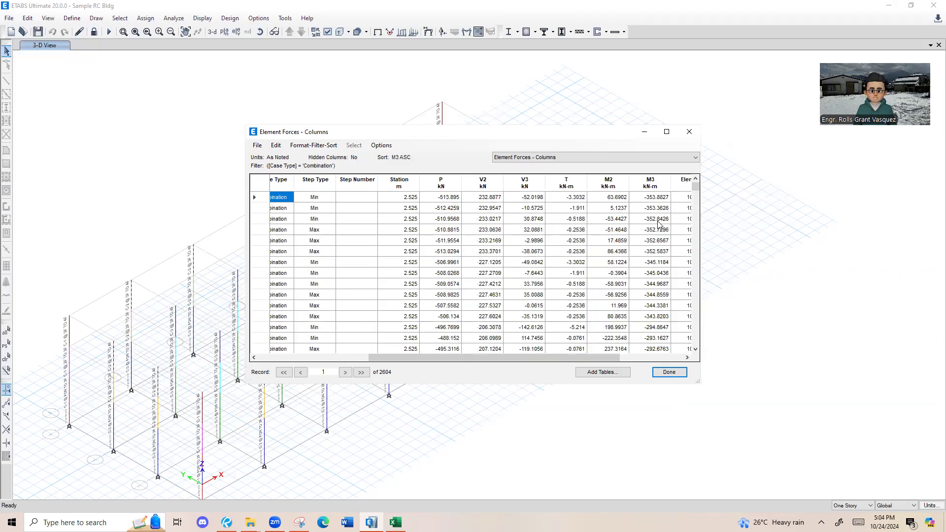
right_click(648, 189)
click(693, 288)
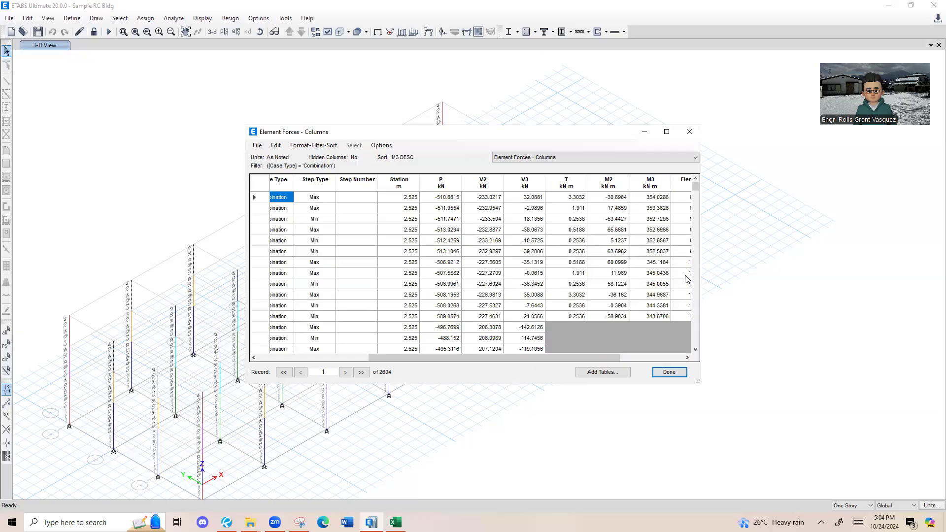
Sort M3 ascending and copy the governing value -353.8827 to Mux cell H9 in Excel with matching destination formatting.
right_click(658, 188)
click(695, 278)
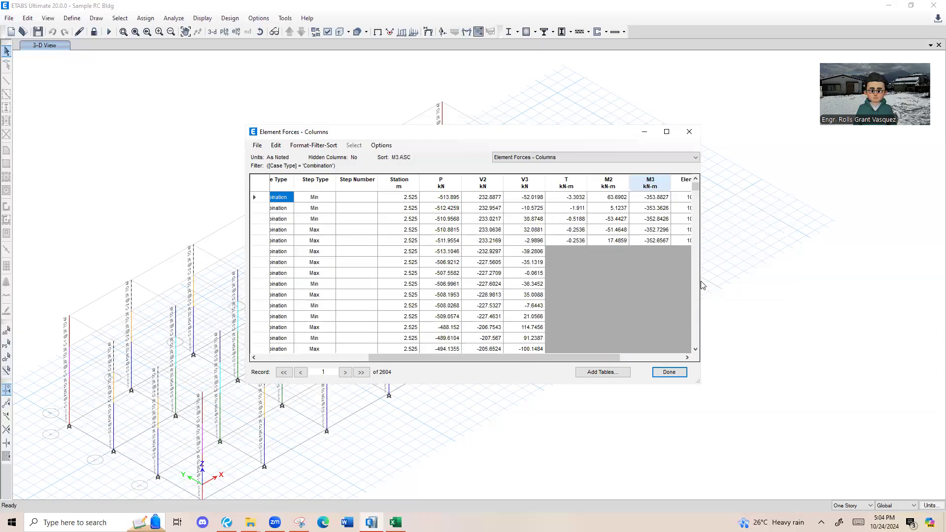
click(459, 198)
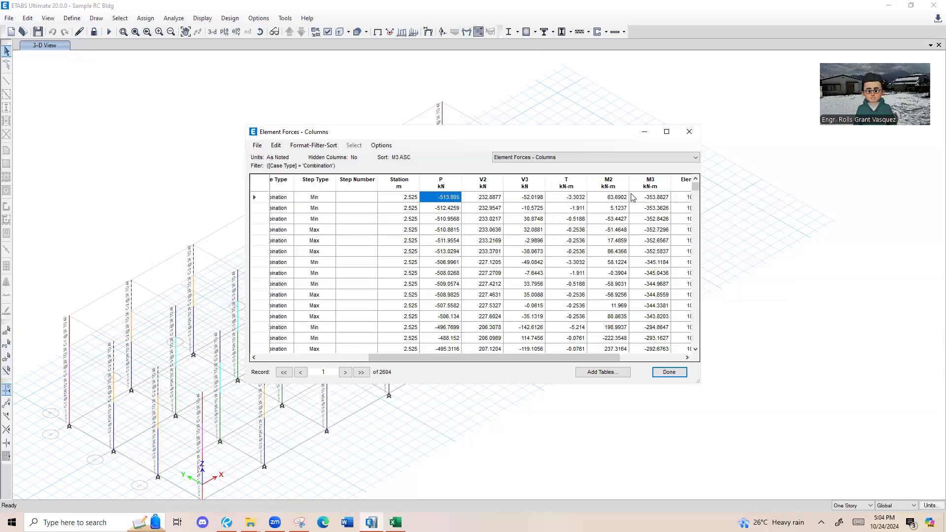
click(654, 198)
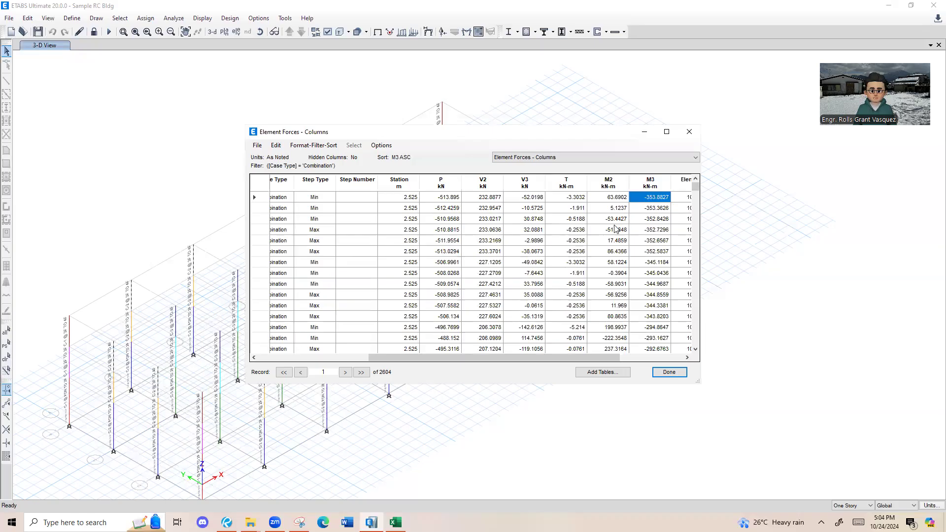
key(alt+Tab)
click(338, 247)
key(ctrl+v)
click(391, 263)
click(397, 291)
Copy the M2 value of the governing M3 row, 63.6902, from ETABS to Muy cell G9 in Excel with matching destination formatting.
key(alt+Tab)
click(609, 198)
key(ctrl+c)
key(alt+Tab)
click(274, 247)
key(ctrl+v)
click(323, 261)
click(332, 289)
Copy the P value of the governing M3 row, -513.895, from ETABS to Pu cell F9 in Excel with matching destination formatting.
key(alt+Tab)
click(441, 197)
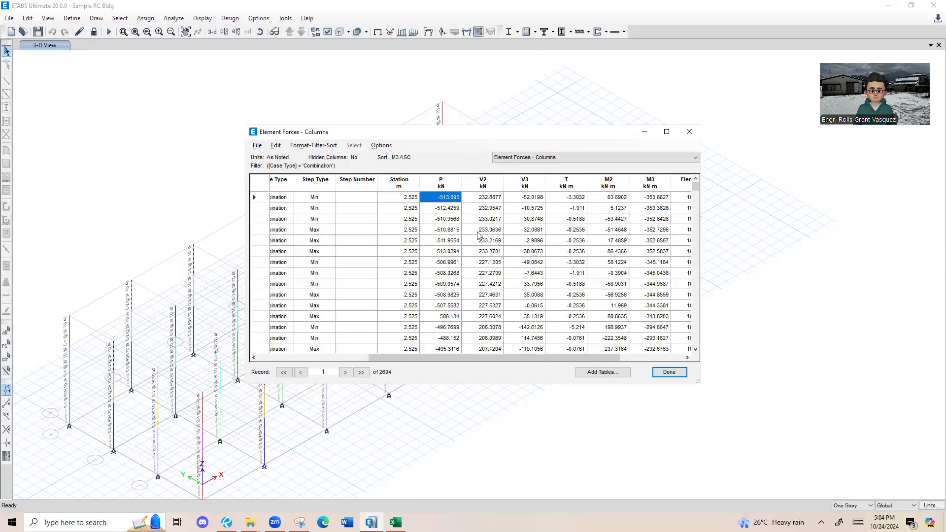
key(ctrl+c)
key(alt+Tab)
click(207, 247)
key(ctrl+v)
click(260, 262)
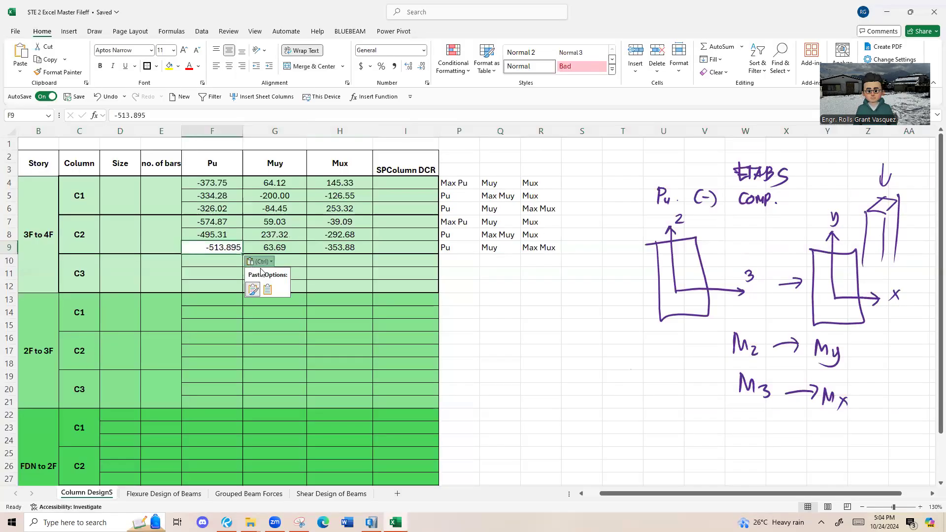
click(266, 288)
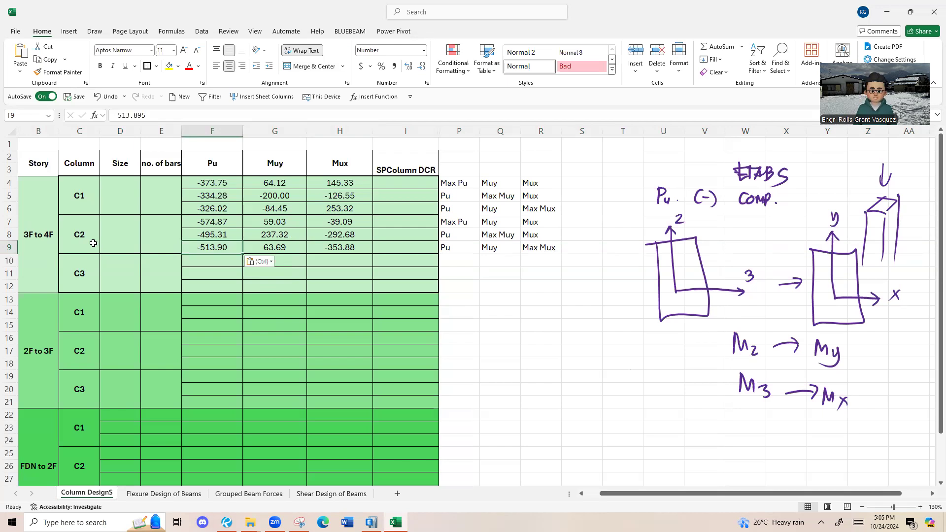
Close the column forces table in ETABS and select the column group C-3 @ 3F TO 4F.
key(alt+Tab)
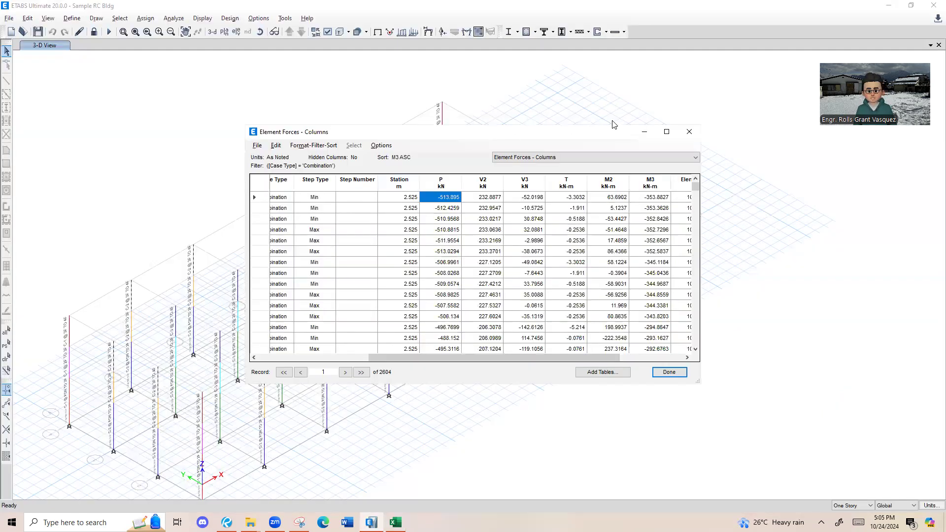
click(689, 132)
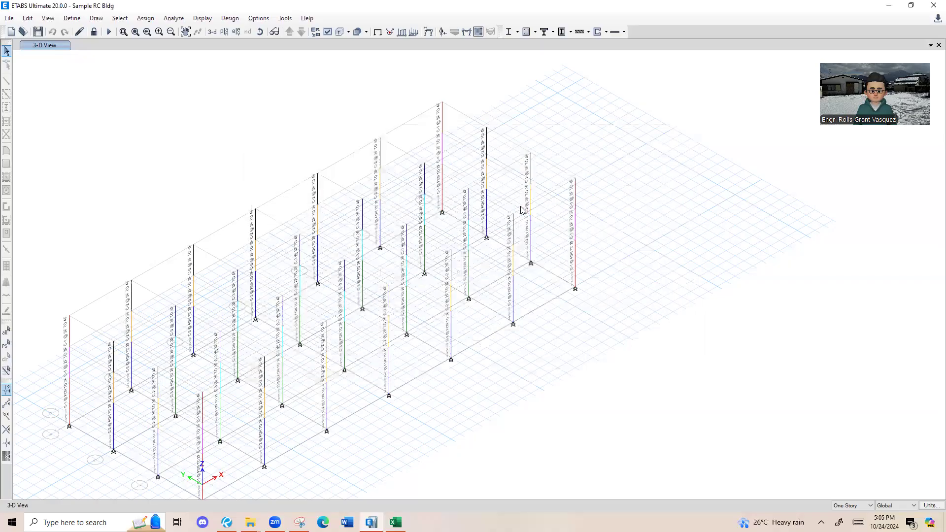
key(ctrl+g)
click(298, 183)
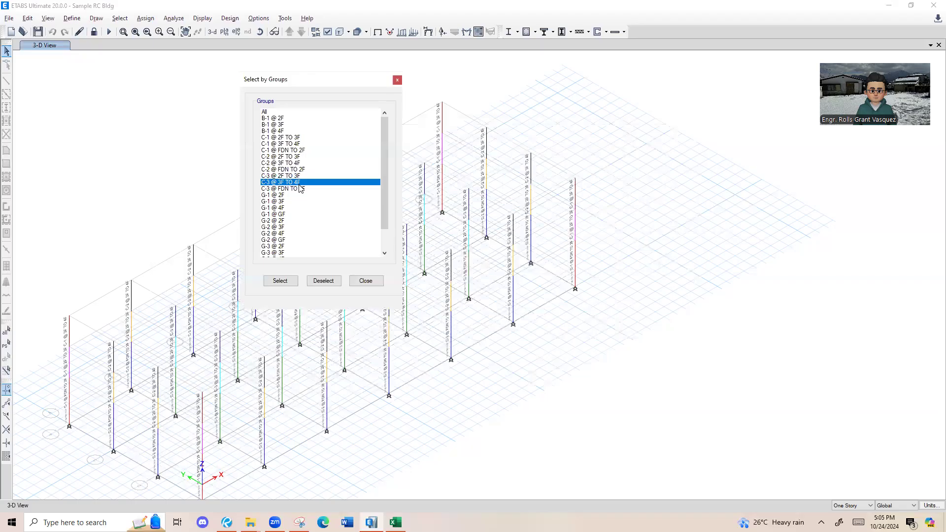
click(280, 281)
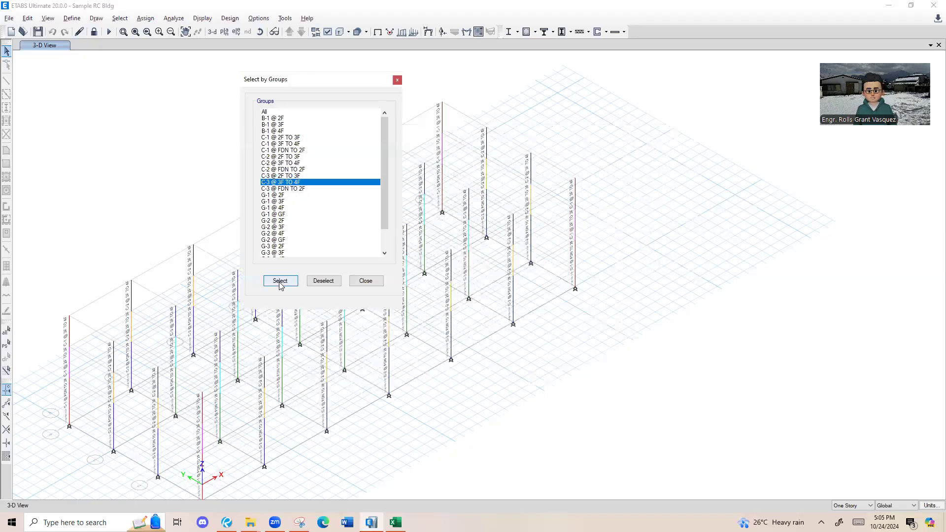
click(398, 79)
Display the Element Forces - Columns table for the selected columns and filter Case Type to Combination.
key(ctrl+t)
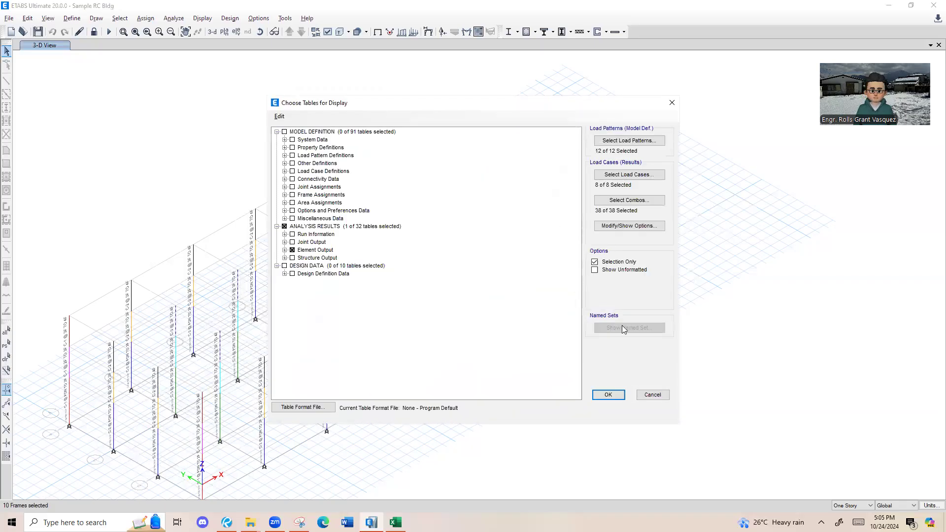
click(608, 394)
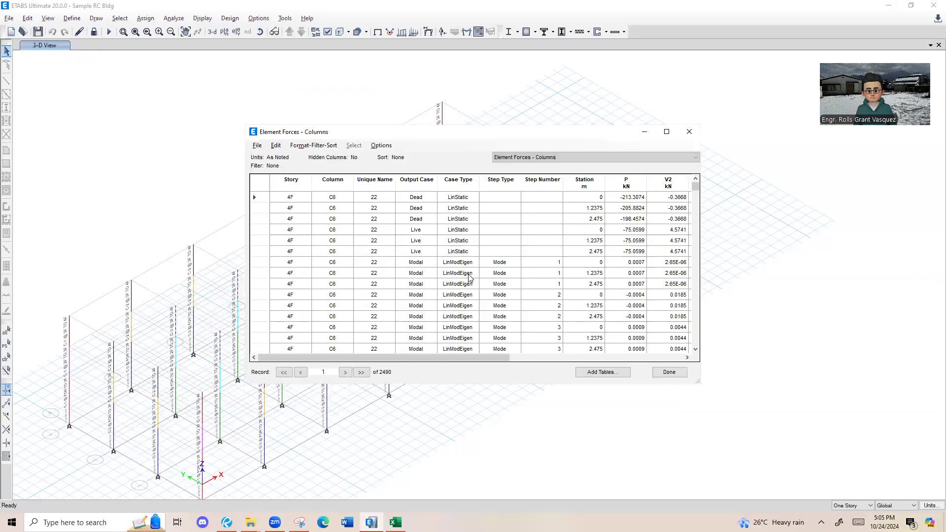
right_click(450, 184)
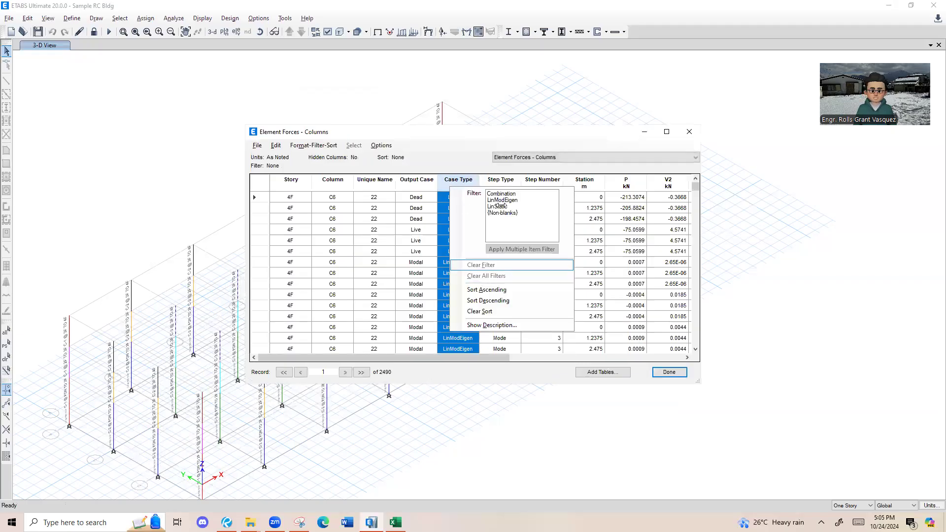
click(508, 193)
Sort P ascending and copy the governing value -824.3316 to Pu cell F10 in Excel with matching destination formatting.
drag(493, 358, 539, 358)
right_click(540, 182)
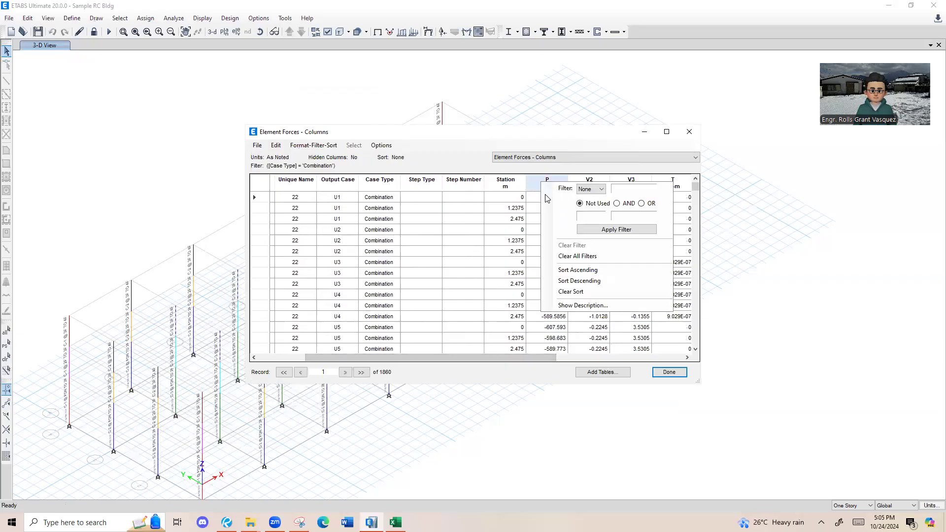
click(561, 266)
right_click(555, 181)
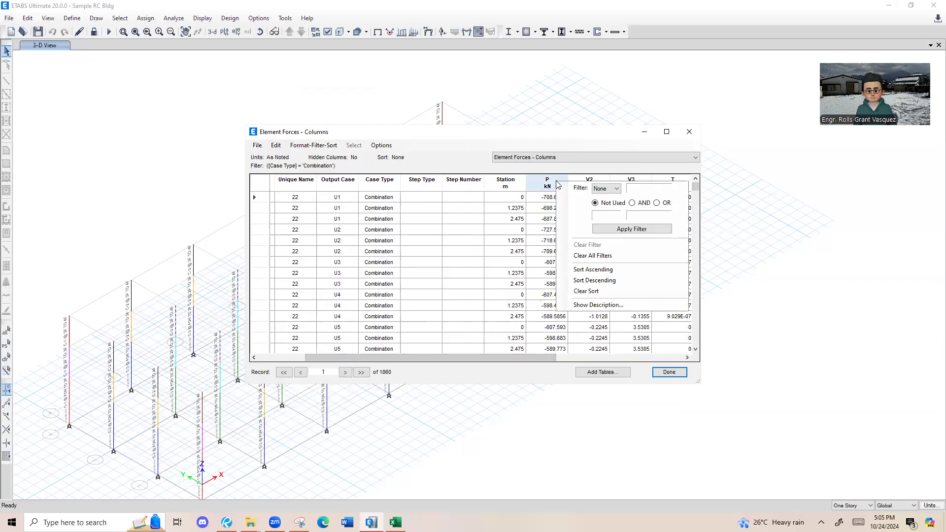
click(548, 182)
right_click(548, 184)
click(604, 271)
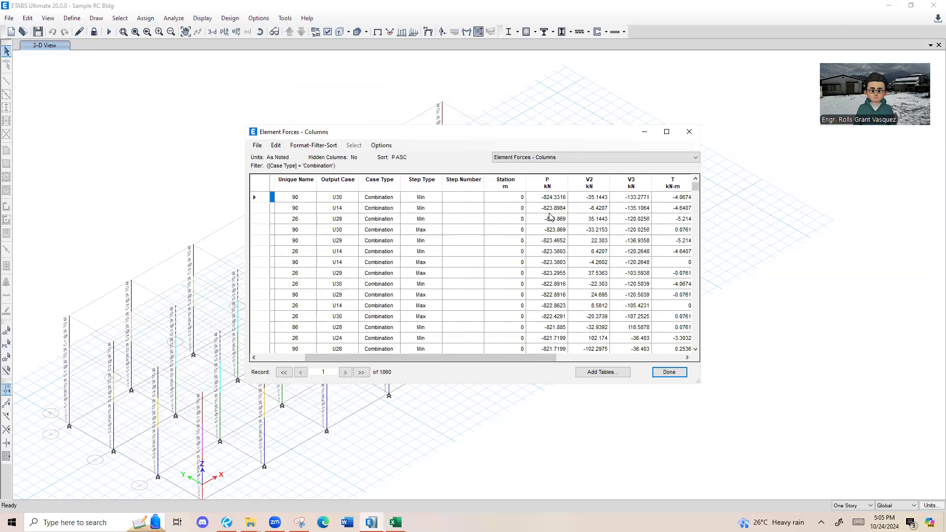
key(ctrl+c)
key(alt+Tab)
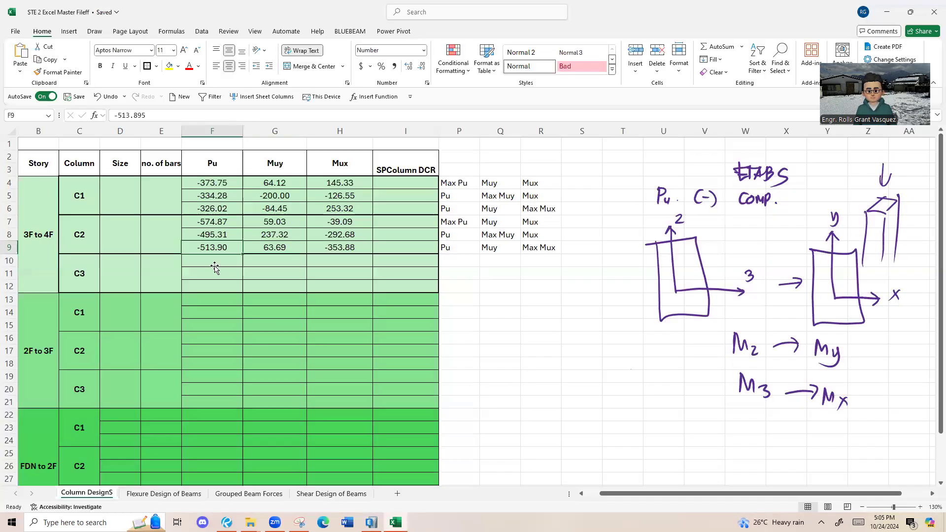
click(215, 261)
key(ctrl+v)
click(267, 302)
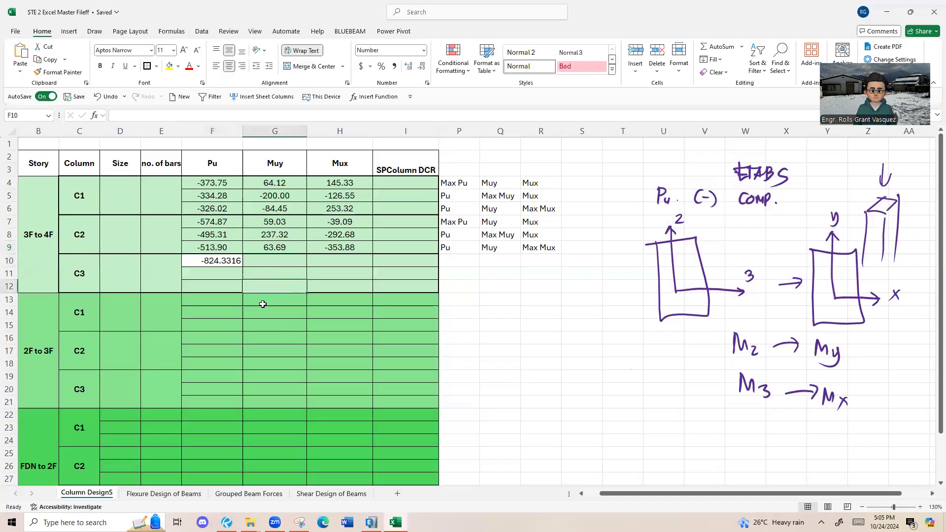
Copy the M2 value of the governing P row, -97.479, from ETABS to Muy cell G10 in Excel with matching destination formatting.
key(alt+Tab)
drag(527, 359, 614, 358)
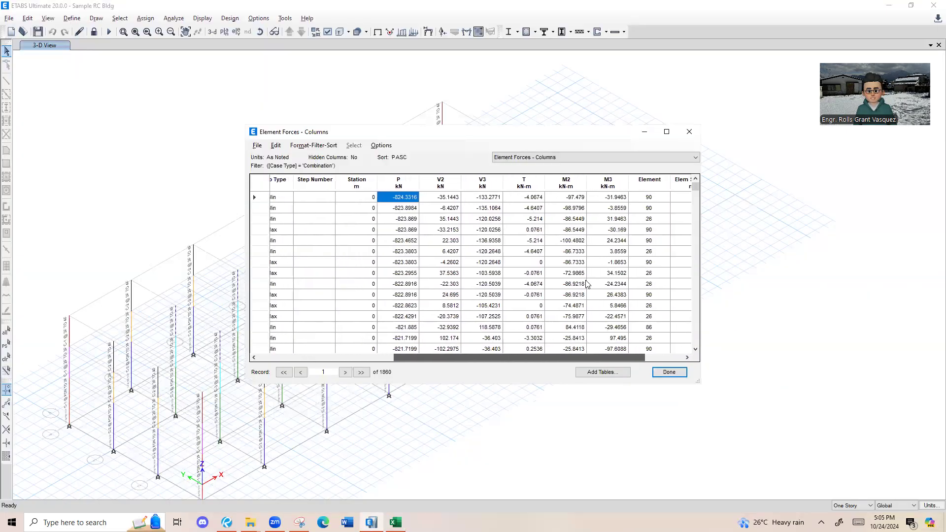
click(564, 209)
click(567, 200)
key(ctrl+c)
key(alt+Tab)
click(275, 261)
key(ctrl+v)
click(330, 302)
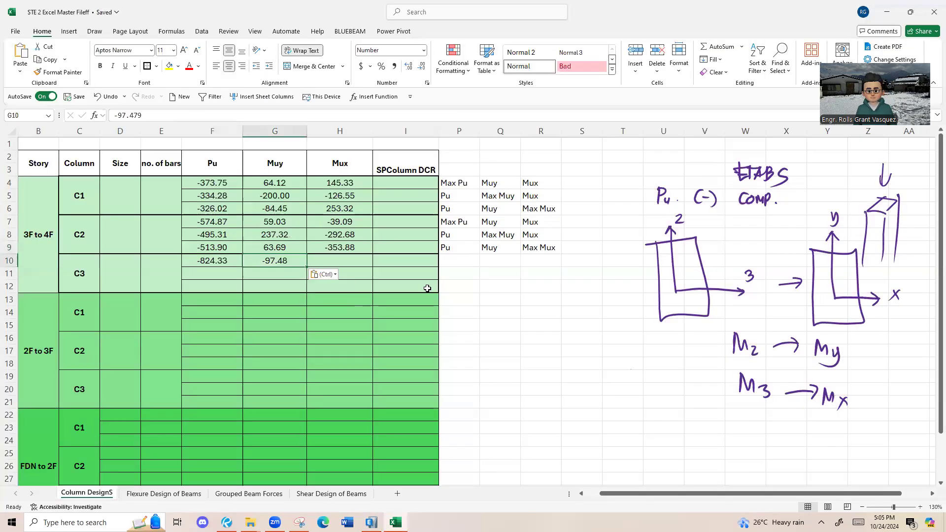
Copy the M3 value of the governing P row, -31.9463, from ETABS to Mux cell H10 in Excel with matching destination formatting.
key(alt+Tab)
key(Right)
key(ctrl+c)
key(alt+Tab)
click(339, 260)
key(ctrl+v)
click(392, 274)
click(418, 304)
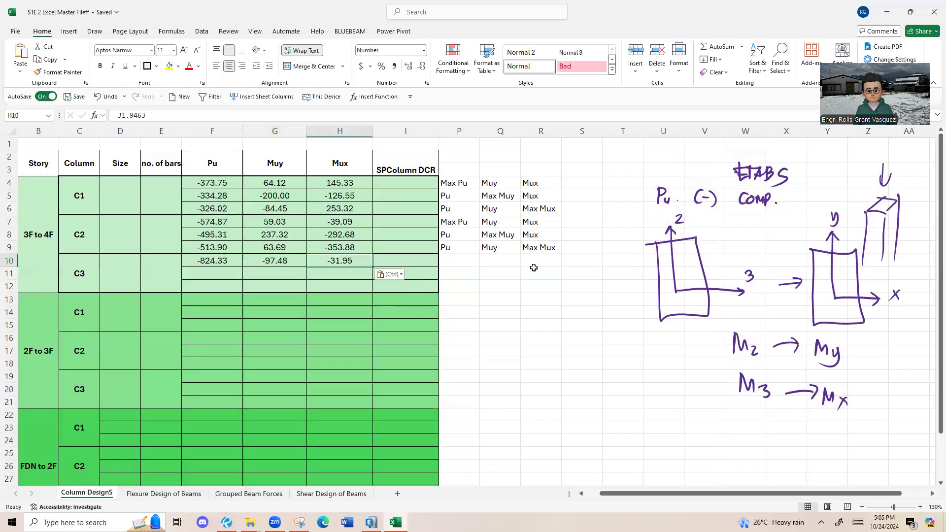
In ETABS, sort M2 both ascending and descending to compare its extremes, finishing with the descending order.
key(alt+Tab)
drag(582, 359, 601, 348)
click(562, 183)
right_click(561, 183)
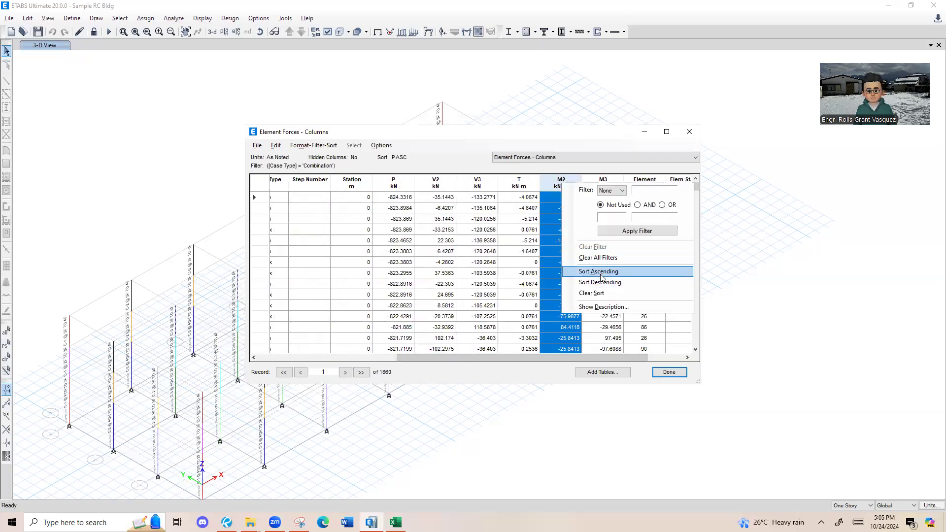
click(598, 272)
right_click(561, 182)
click(600, 282)
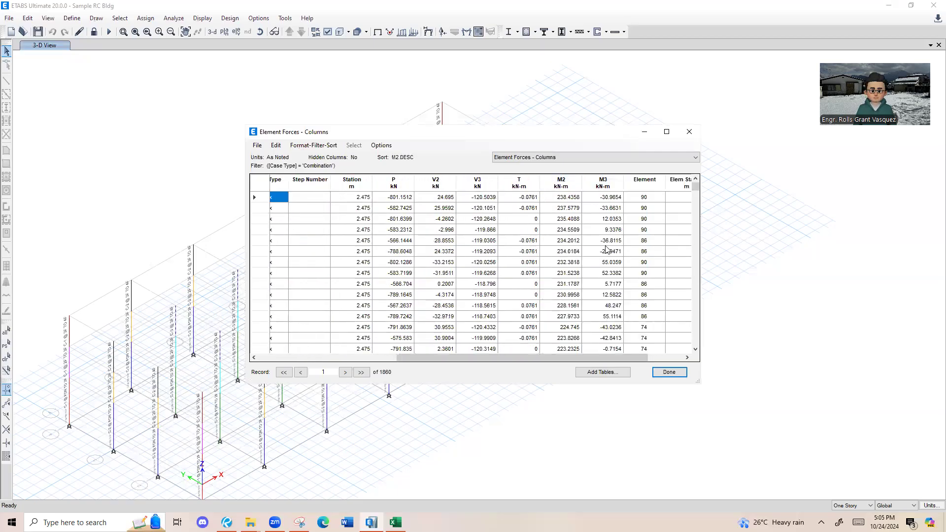
right_click(564, 189)
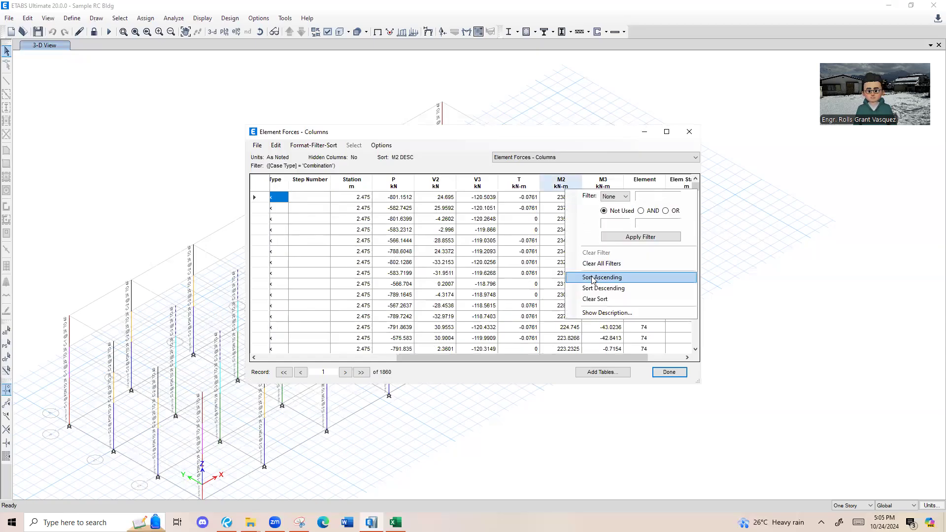
click(595, 280)
right_click(575, 187)
click(607, 287)
right_click(562, 183)
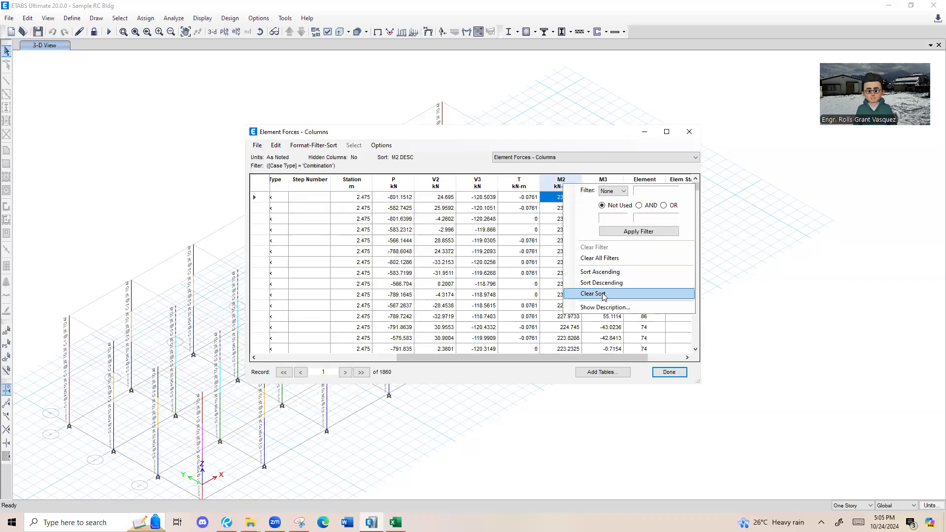
click(613, 274)
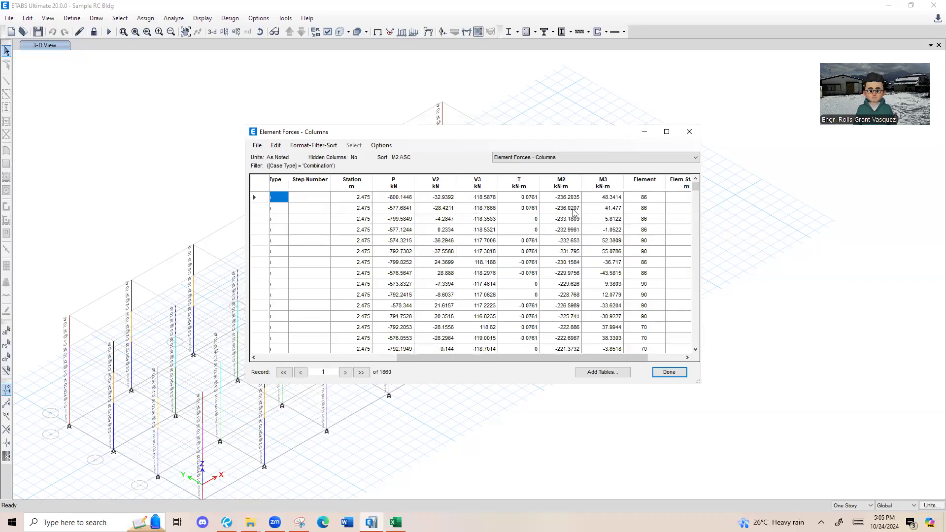
right_click(563, 183)
click(607, 285)
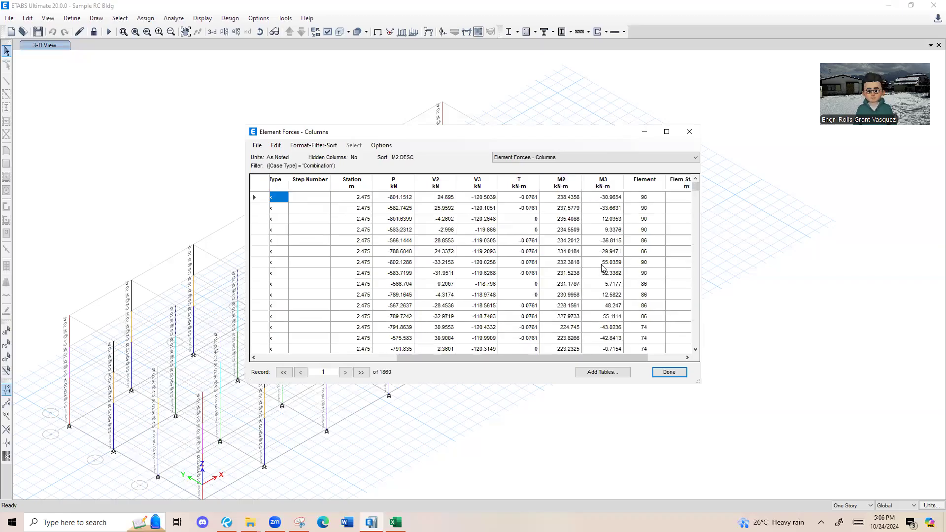
Copy the governing M2 value 238.4358 to Muy cell G11 in Excel with matching destination formatting.
click(562, 197)
click(410, 197)
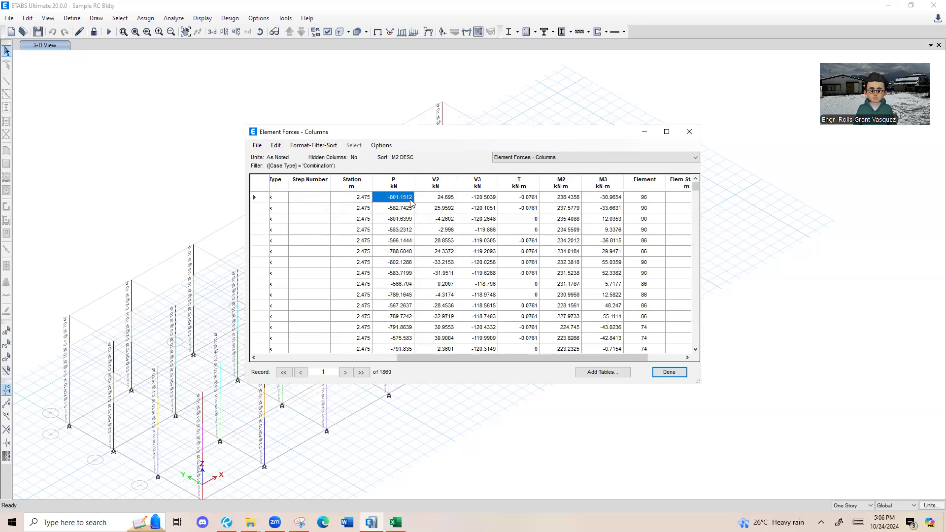
click(566, 198)
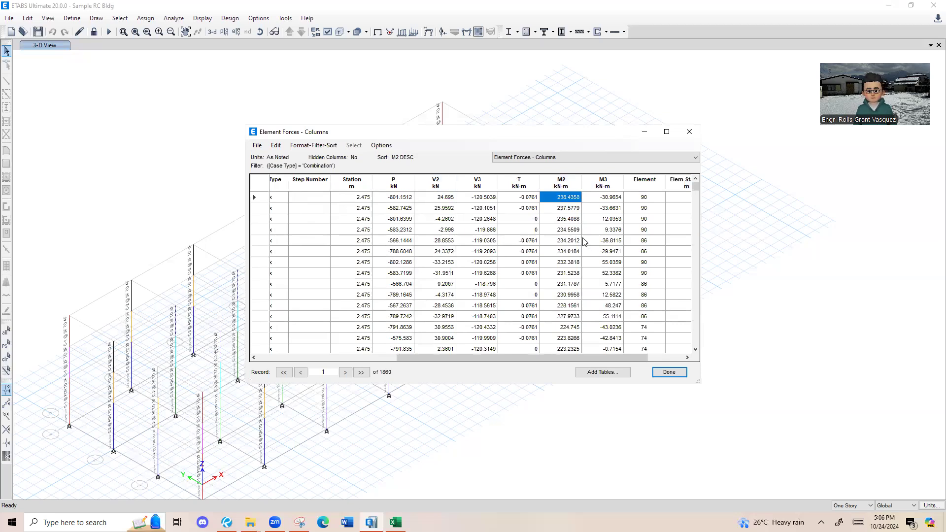
key(alt+Tab)
key(ctrl+v)
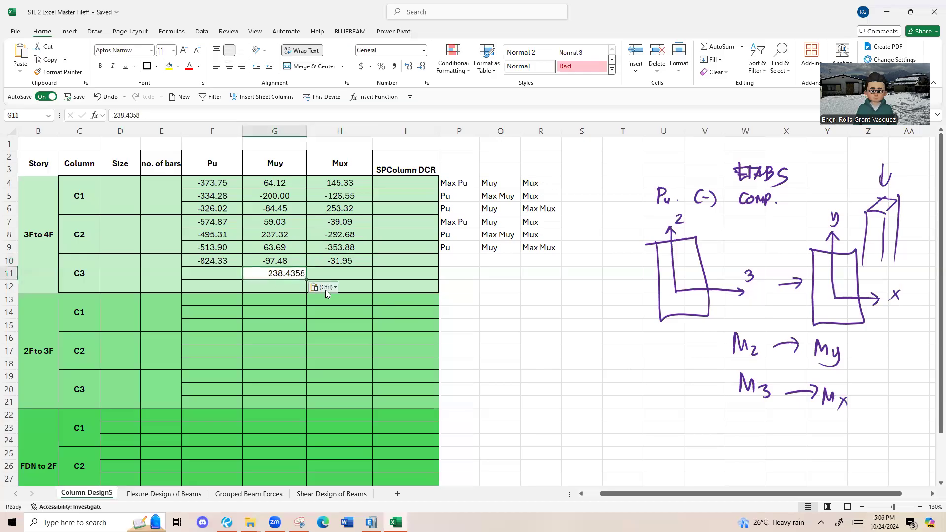
Copy the P value of the governing M2 row, -801.1512, from ETABS to Pu cell F11 in Excel with matching destination formatting.
key(alt+Tab)
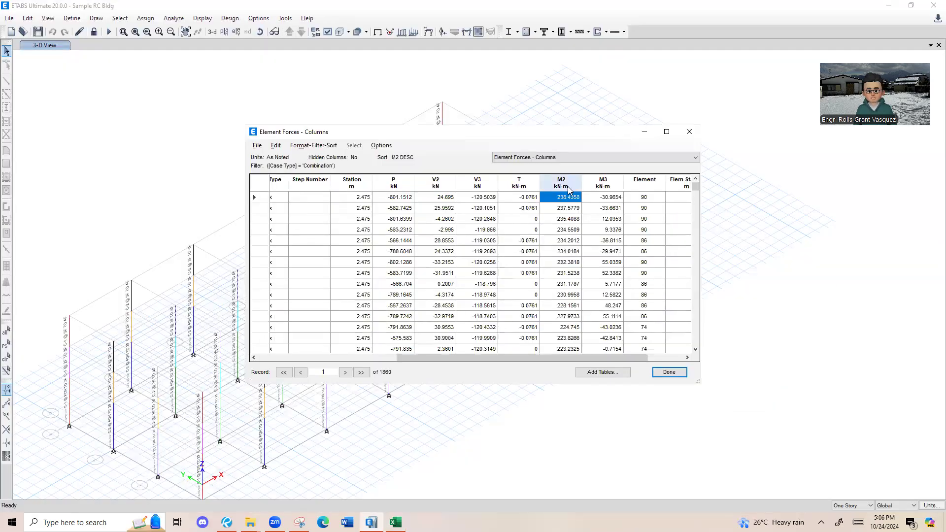
click(605, 197)
click(409, 199)
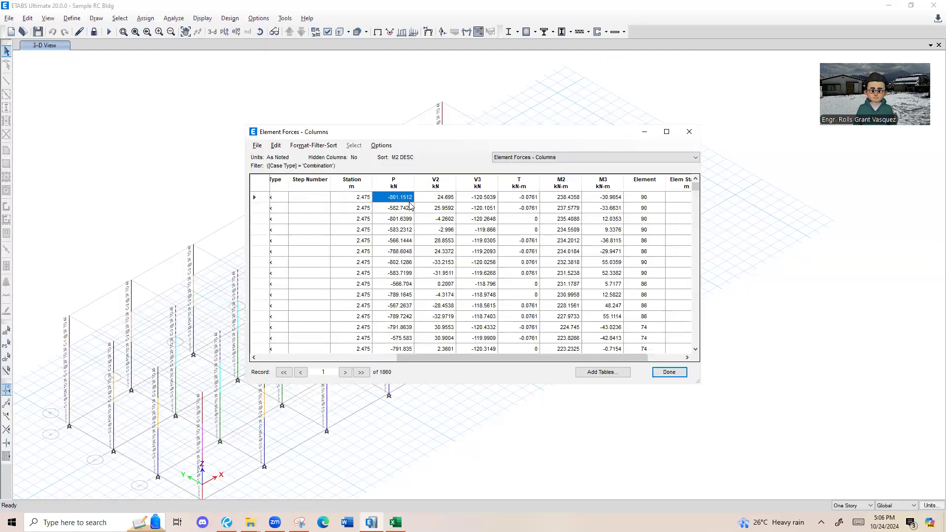
key(alt+Tab)
click(225, 270)
key(ctrl+v)
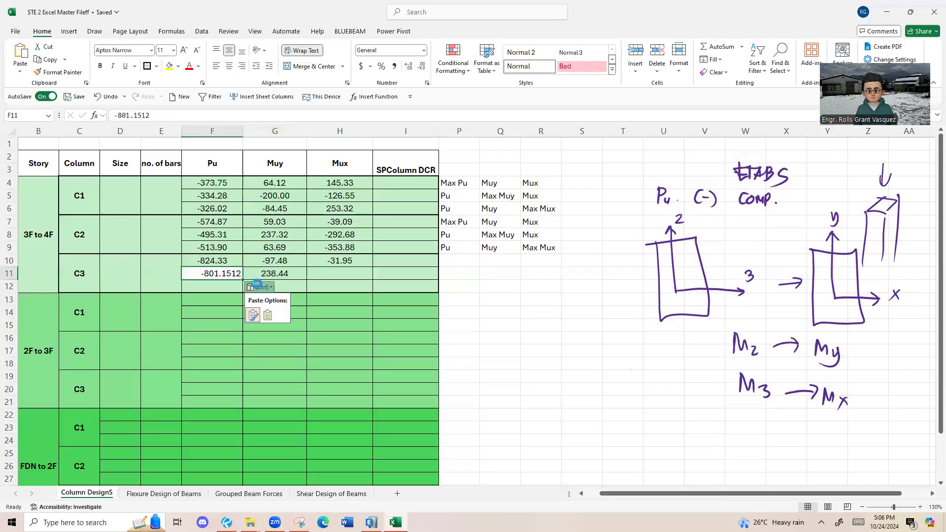
Copy the M3 value of the governing M2 row, -30.9654, from ETABS to Mux cell H11 in Excel with matching destination formatting.
key(alt+Tab)
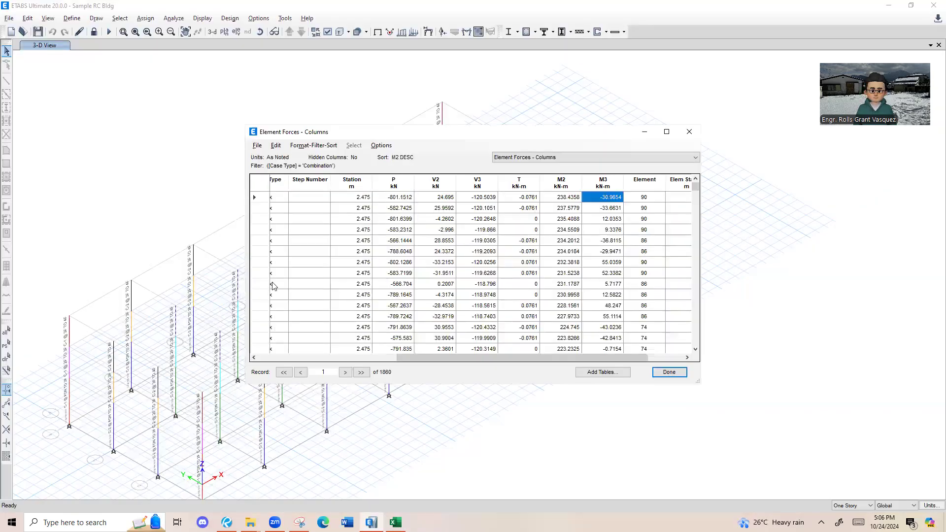
key(alt+Tab)
click(357, 274)
key(ctrl+v)
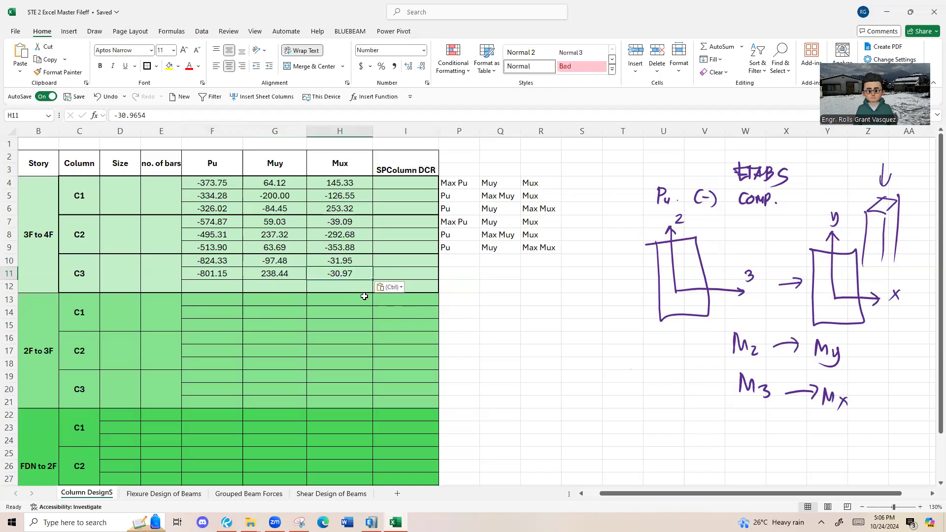
click(9, 287)
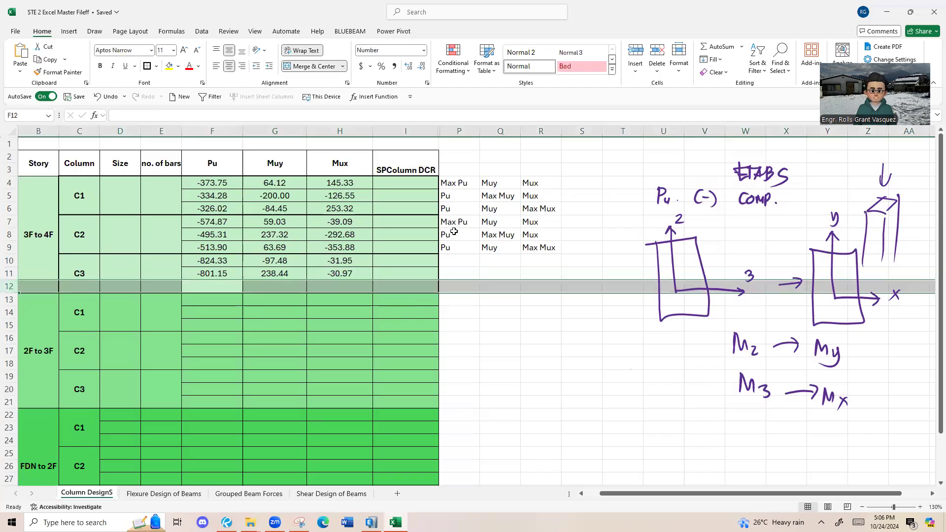
click(338, 132)
click(8, 286)
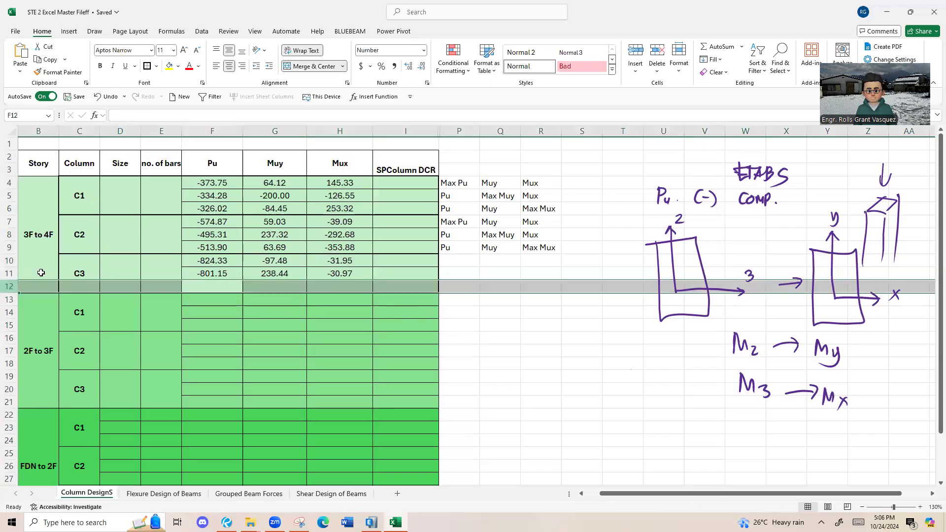
In ETABS, sort M3 ascending and descending to compare its largest negative and positive values.
key(alt+Tab)
click(608, 183)
right_click(607, 183)
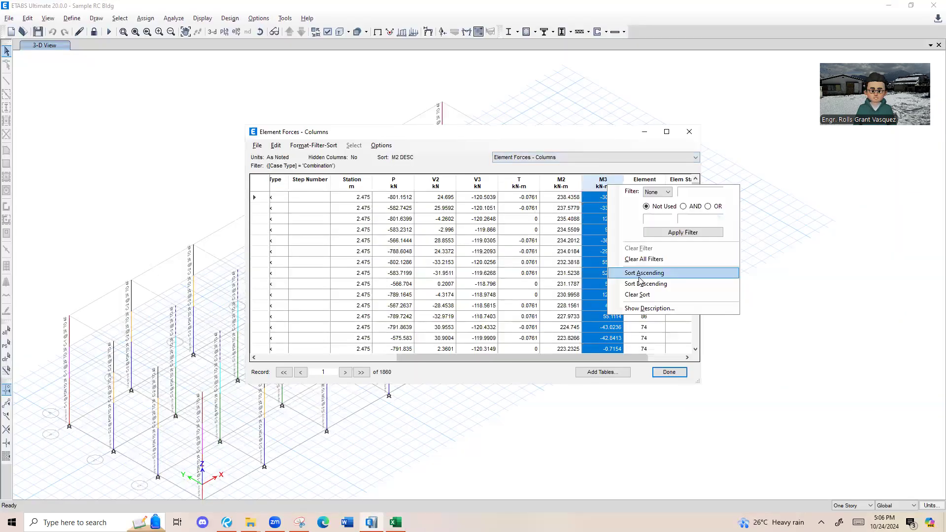
click(642, 275)
click(609, 200)
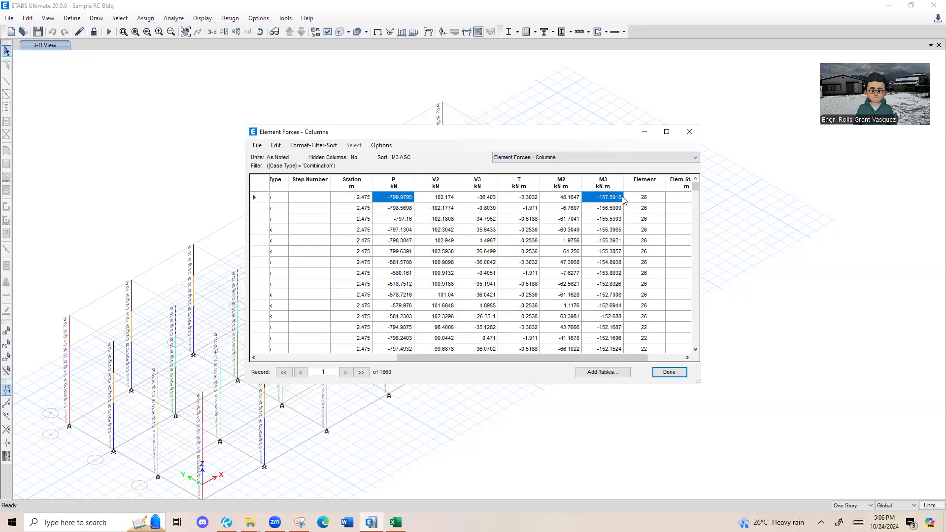
click(612, 186)
right_click(613, 187)
click(643, 285)
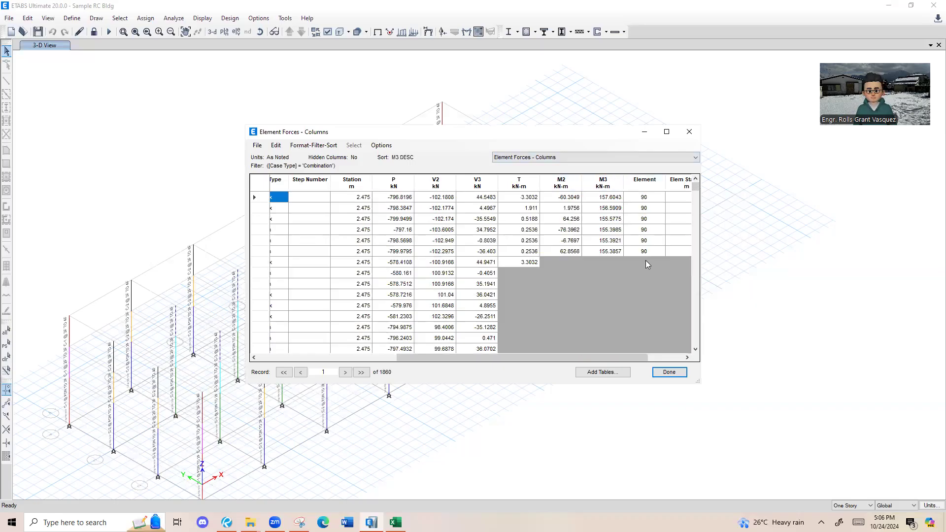
click(613, 198)
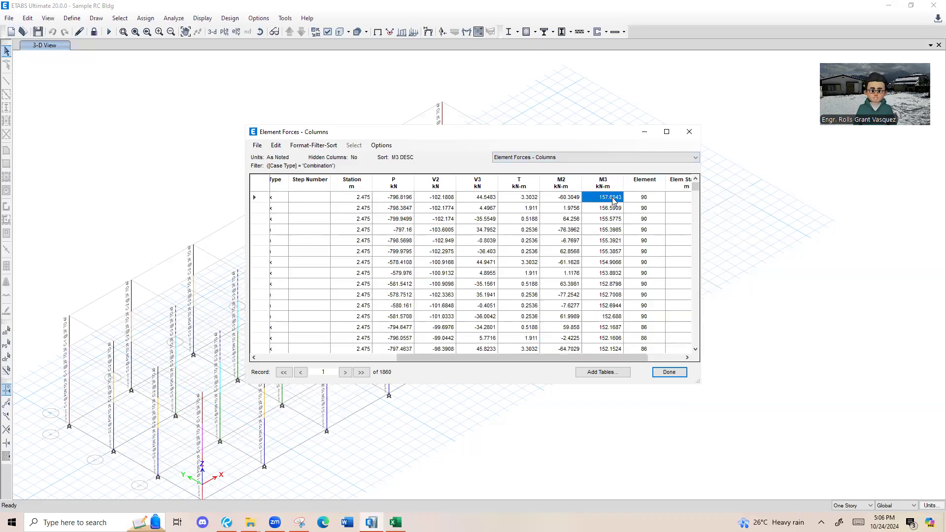
Alternate the M3 sort between ascending and descending again to recheck which extreme governs.
right_click(609, 180)
click(651, 271)
right_click(600, 183)
click(644, 275)
click(644, 275)
right_click(605, 191)
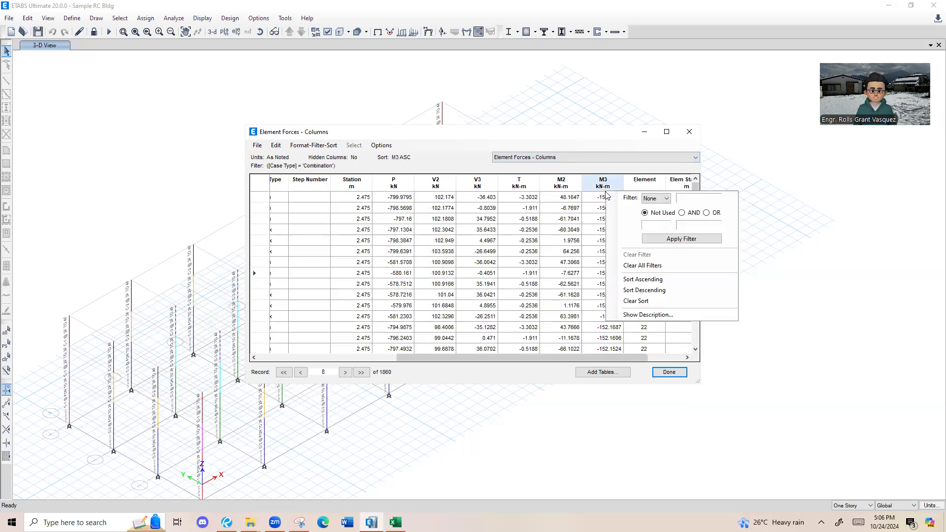
click(644, 290)
drag(560, 358, 611, 359)
click(544, 182)
right_click(545, 183)
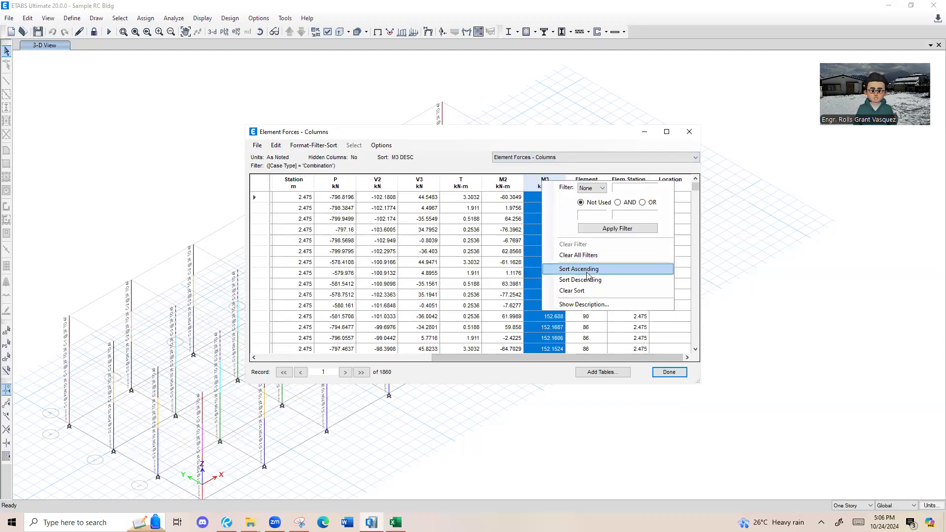
click(577, 268)
right_click(563, 185)
click(610, 281)
right_click(552, 178)
click(595, 262)
right_click(561, 188)
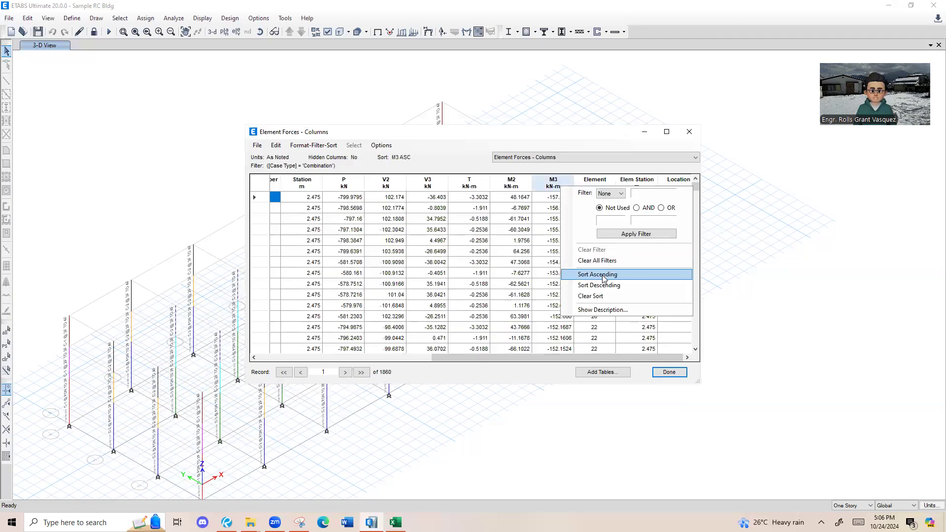
click(606, 285)
right_click(561, 189)
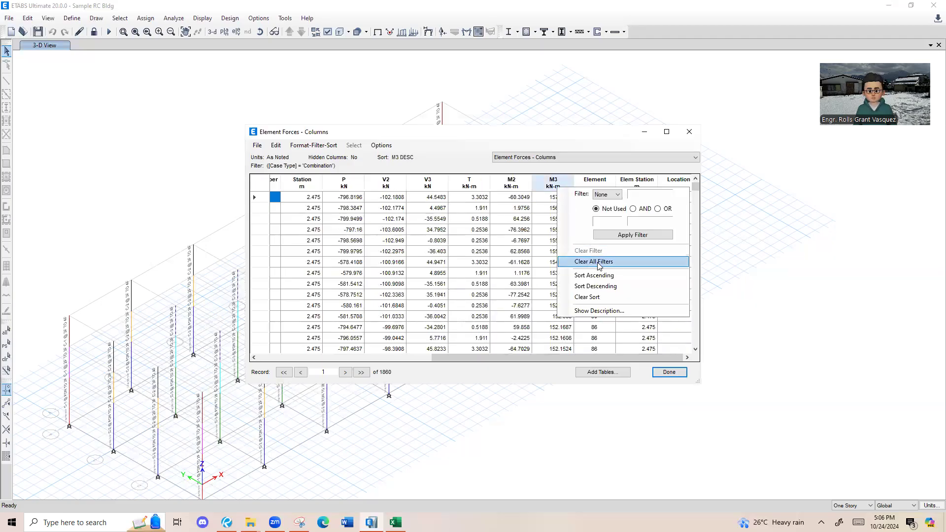
key(Escape)
Sort M3 ascending and copy the governing value -157.5915 to Mux cell H12 in Excel with matching destination formatting.
click(560, 198)
click(553, 182)
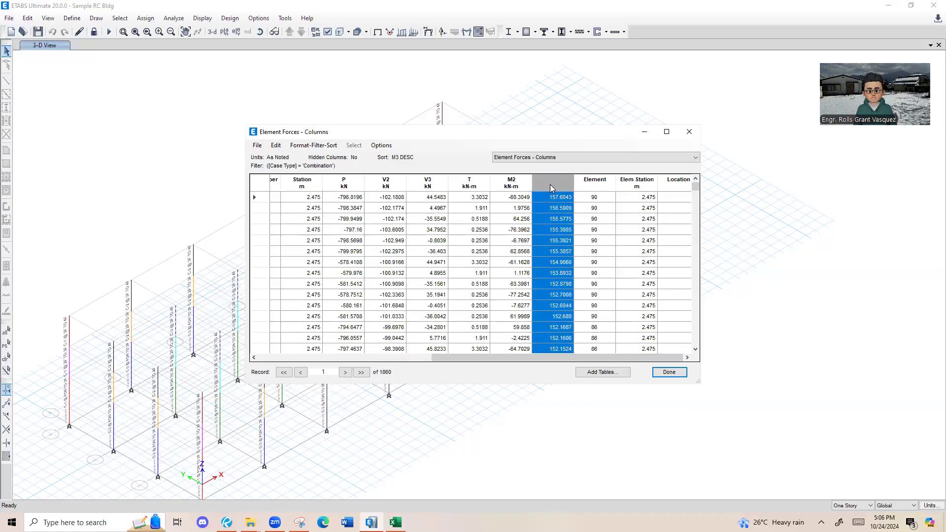
right_click(554, 184)
click(591, 274)
click(568, 198)
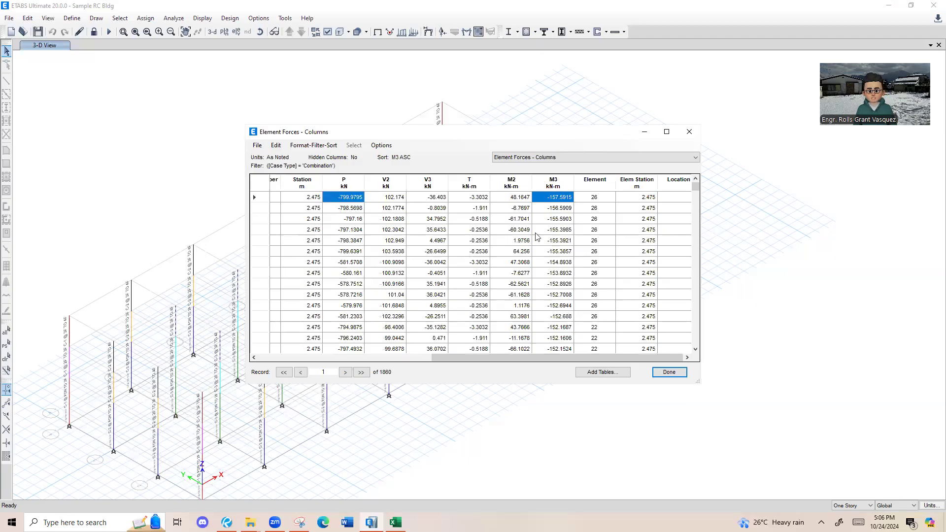
click(551, 219)
click(551, 195)
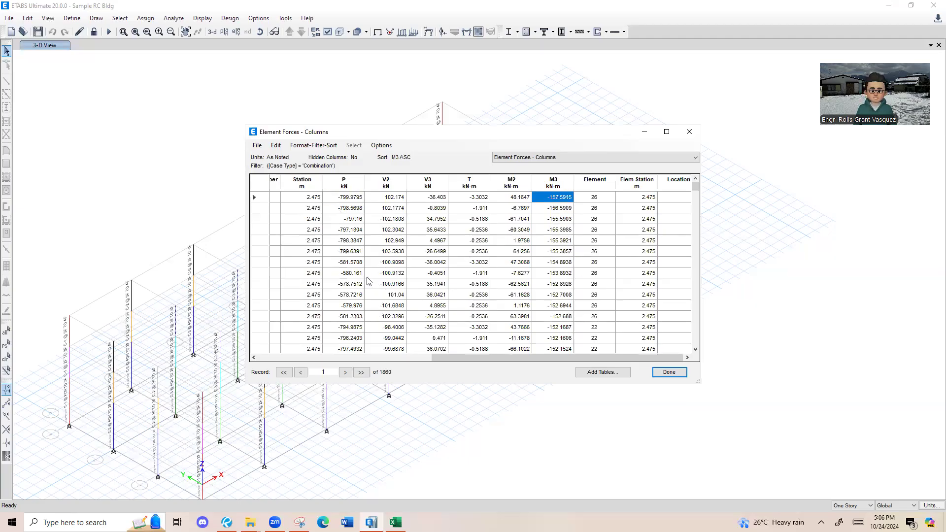
key(alt+Tab)
text(-157.5915)
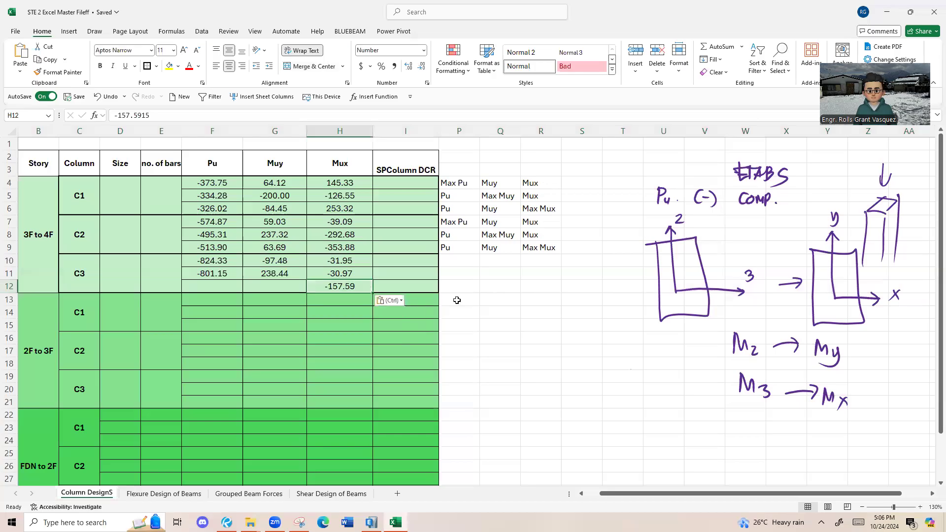
Copy the M2 value of the governing M3 row, 48.1647, from ETABS to Muy cell G12 in Excel with matching destination formatting.
key(alt+Tab)
click(509, 199)
key(ctrl+c)
key(alt+Tab)
key(Left)
key(ctrl+v)
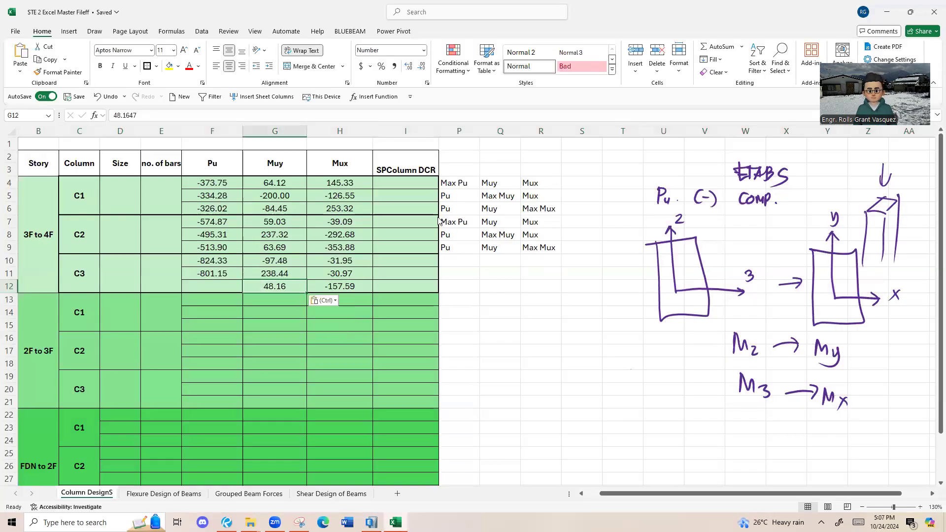
Copy the P value of the governing M3 row, -799.9795, from ETABS to Pu cell F12 in Excel with matching destination formatting.
key(alt+Tab)
click(342, 198)
key(ctrl+c)
key(alt+Tab)
key(Left)
key(ctrl+v)
click(269, 329)
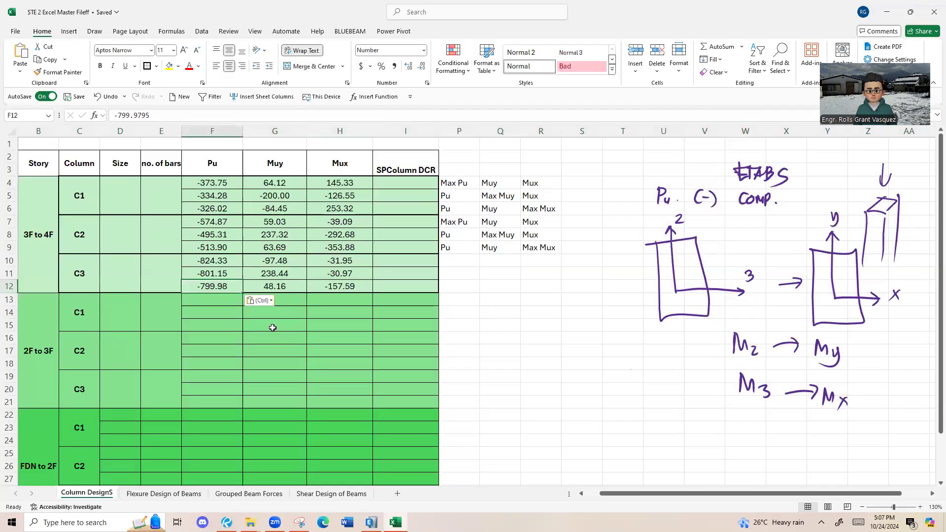
drag(22, 216, 401, 279)
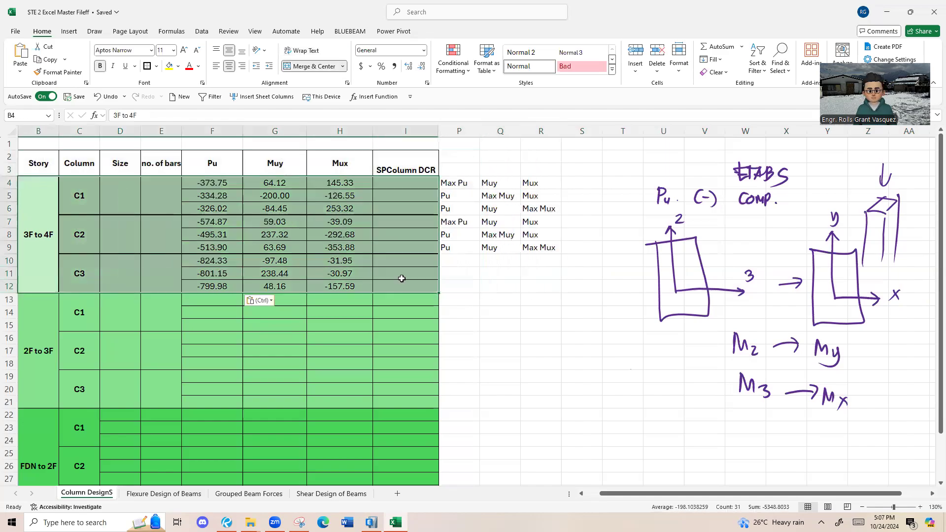
drag(42, 339, 283, 336)
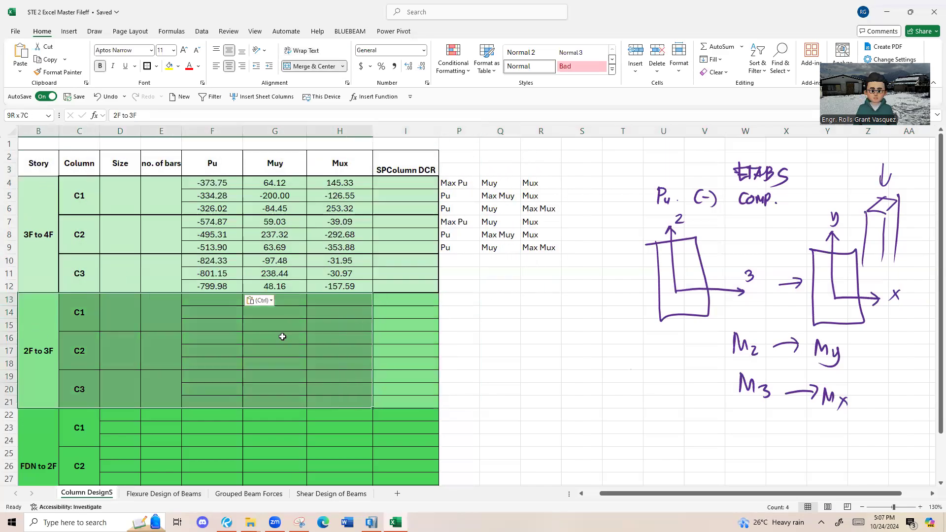
drag(82, 341, 437, 338)
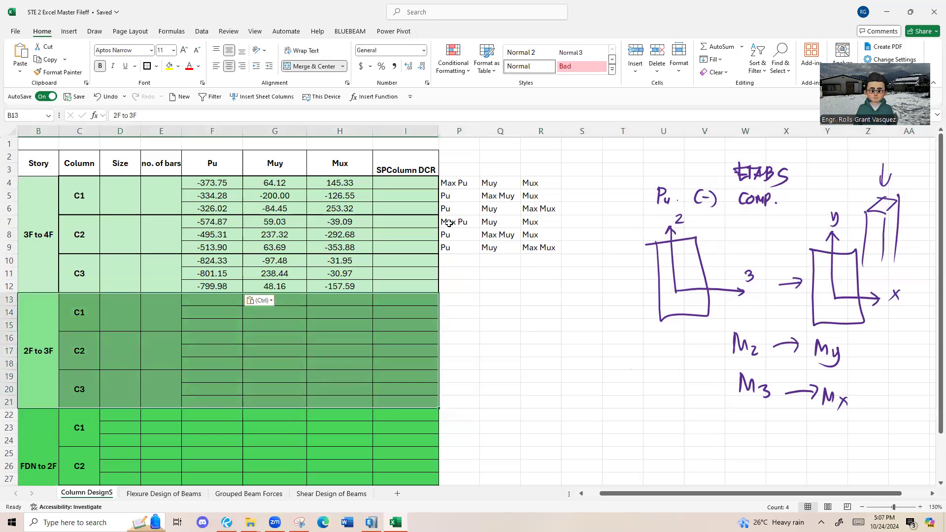
Copy the Max Pu, Max Muy and Max Mux label block P7:R9 to P10:R12 beside the C3 rows.
drag(449, 223, 534, 249)
key(ctrl+c)
click(450, 260)
key(ctrl+v)
key(Escape)
Copy the label block P10:R12 to rows 13, 16 and 19, covering the 2F to 3F columns C1, C2 and C3.
click(467, 288)
click(467, 303)
drag(448, 264, 540, 288)
key(ctrl+c)
click(458, 300)
key(ctrl+v)
click(467, 328)
click(468, 336)
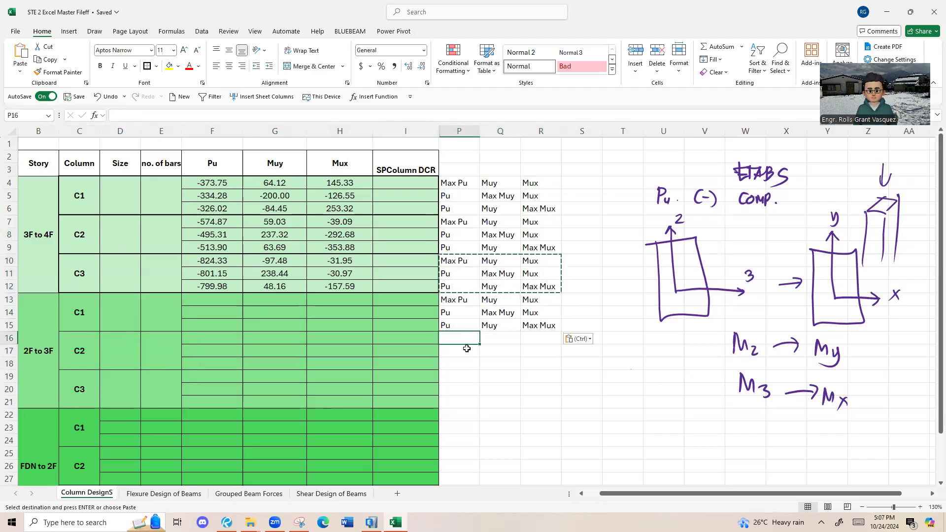
key(ctrl+v)
click(458, 377)
key(ctrl+v)
key(Escape)
Apply thick outside borders to the C1, C2 and C3 row blocks of the 2F to 3F story.
drag(68, 316, 434, 325)
click(146, 68)
drag(77, 351, 402, 344)
click(148, 68)
drag(79, 390, 429, 396)
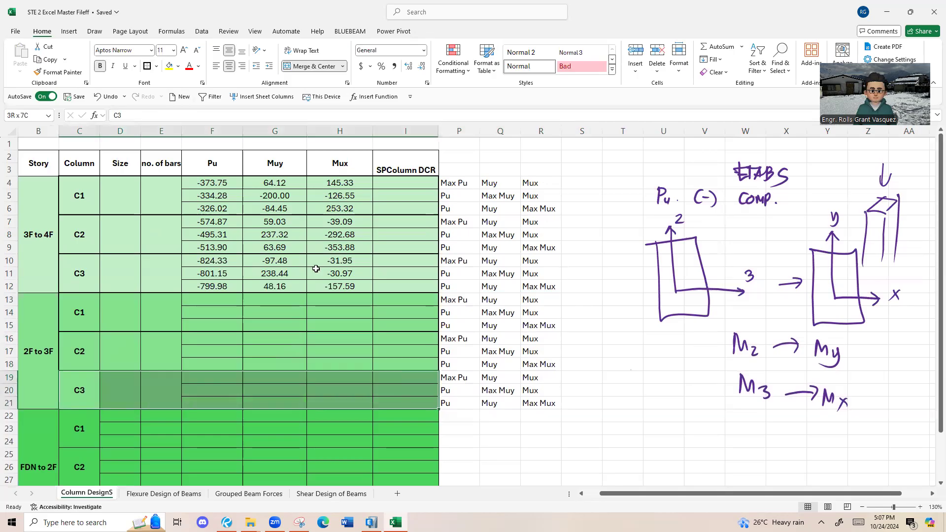
click(146, 68)
click(274, 324)
Switch to ETABS, close the old forces table and select the column group C-1 @ 2F TO 3F.
key(alt+Tab)
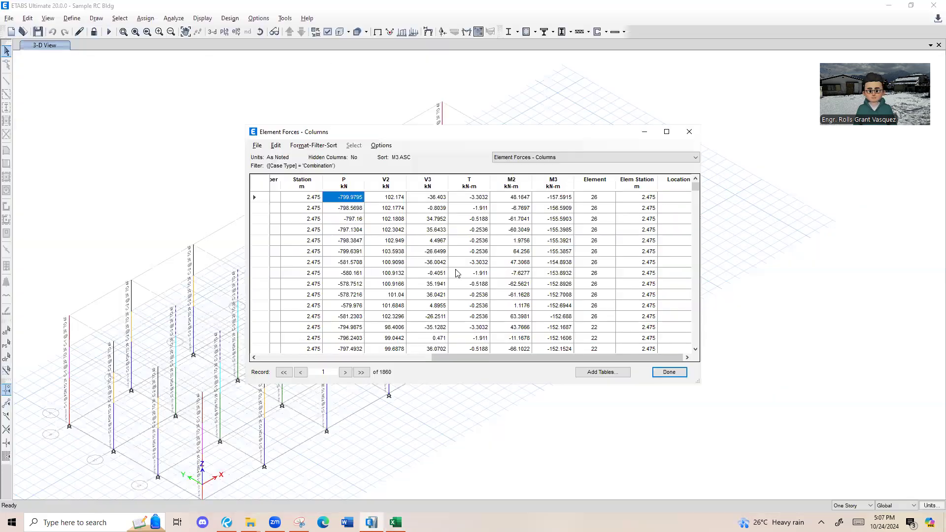
key(Escape)
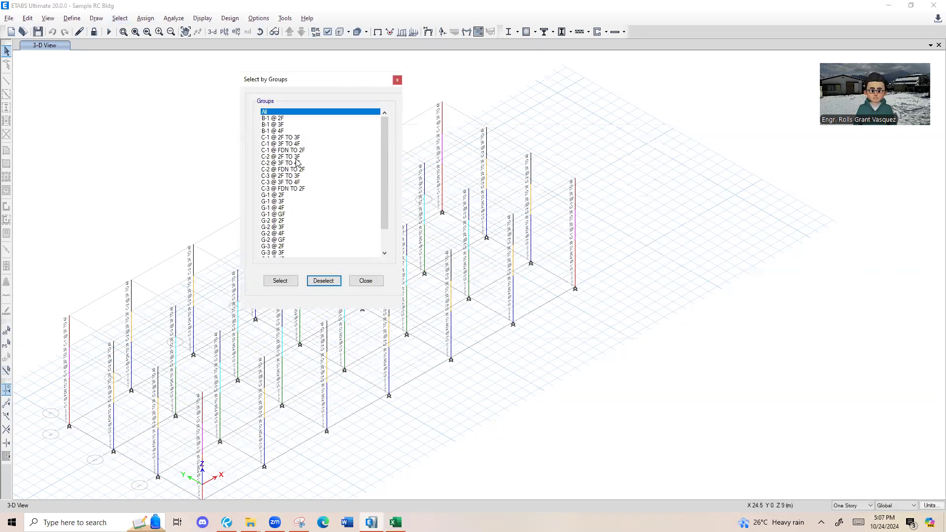
click(300, 157)
click(301, 138)
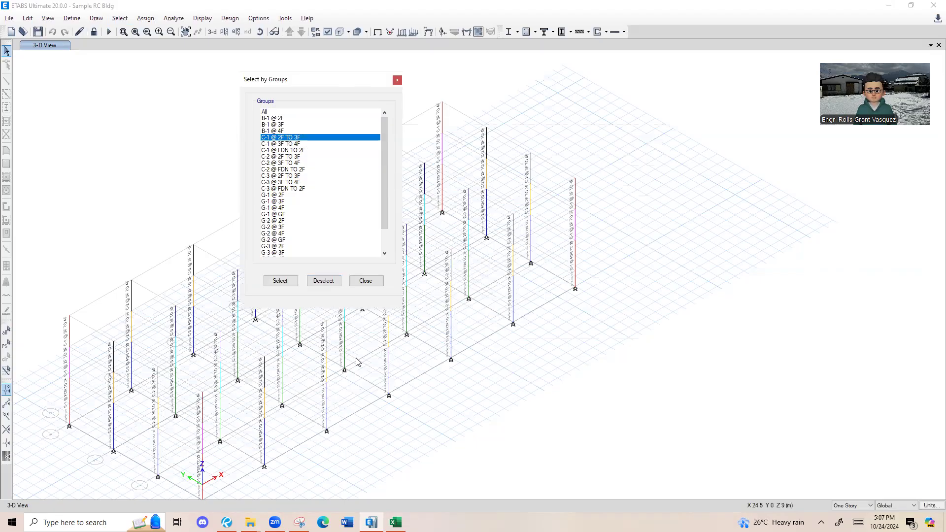
click(296, 281)
click(397, 82)
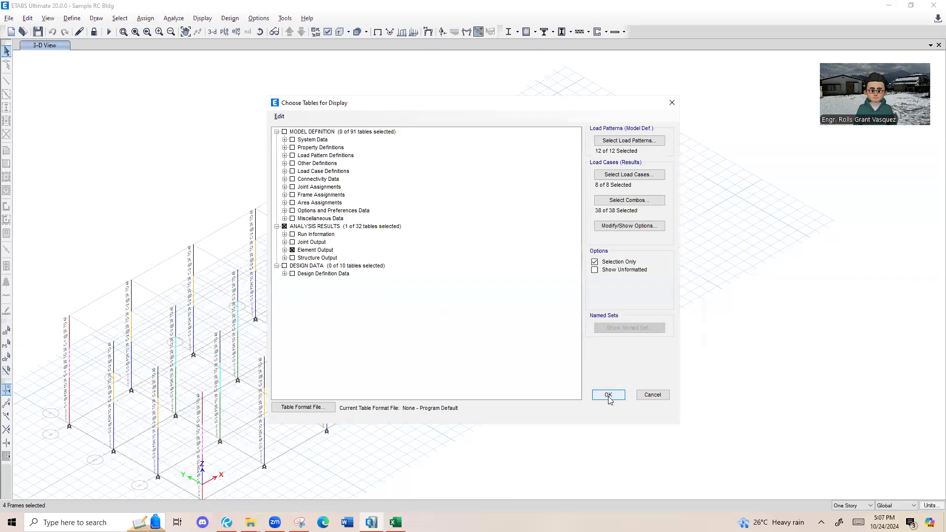
Display the Element Forces - Columns table for the selected frames, filtered to the Combination case type.
click(610, 395)
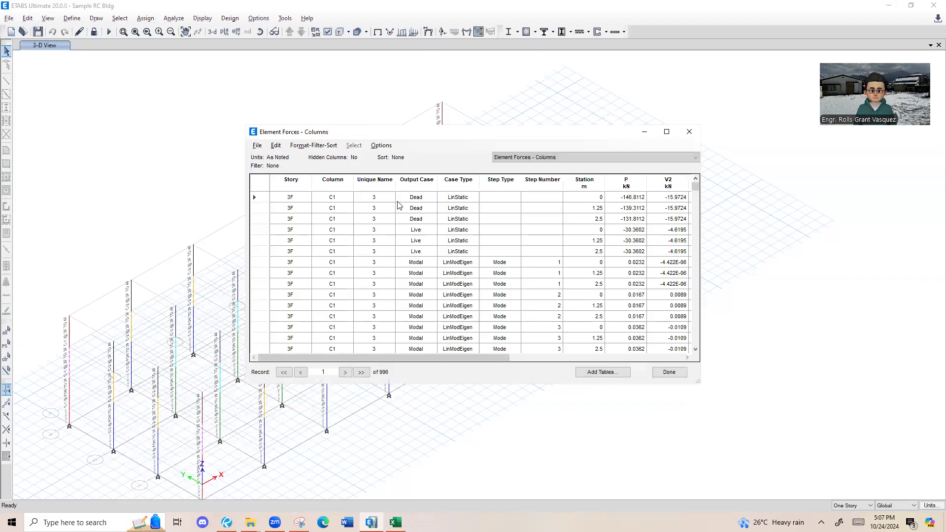
click(475, 179)
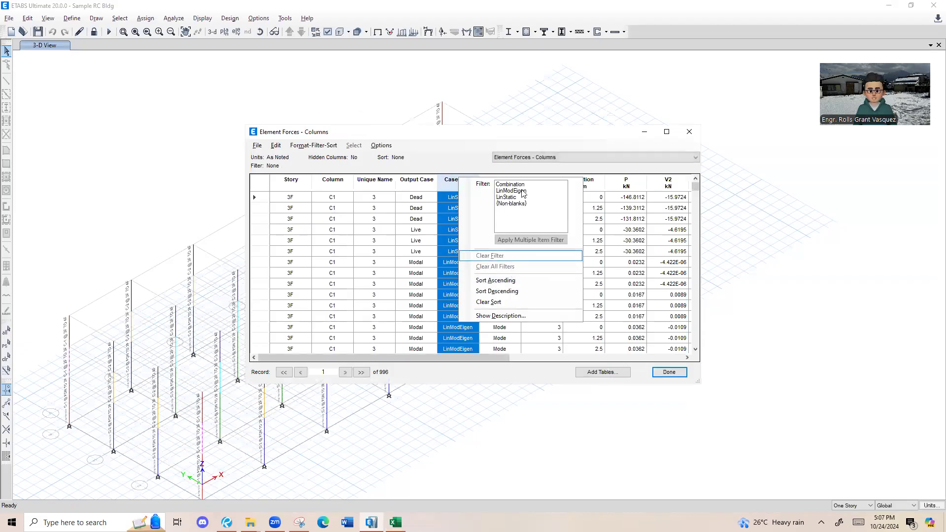
click(510, 184)
Compare the P extremes in ascending and descending order, leaving the table sorted by P ascending.
drag(473, 357, 530, 358)
click(525, 182)
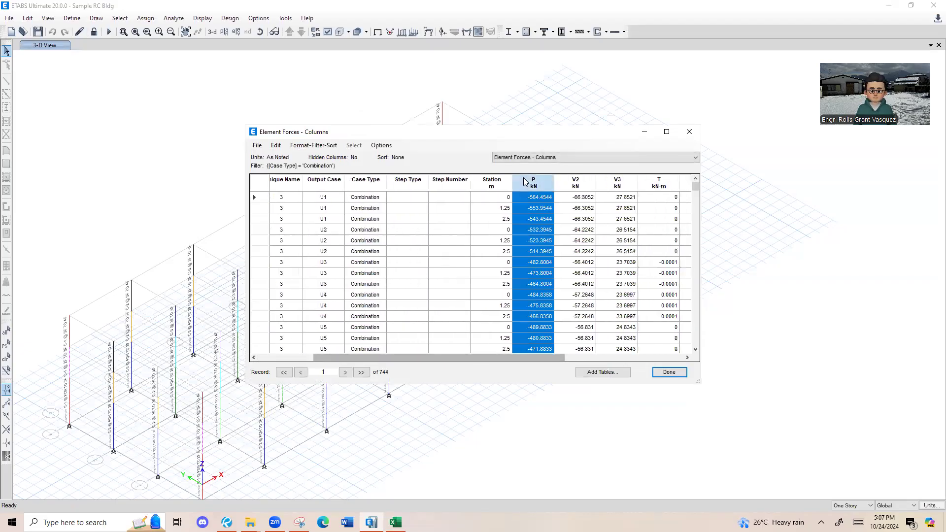
click(525, 182)
click(583, 266)
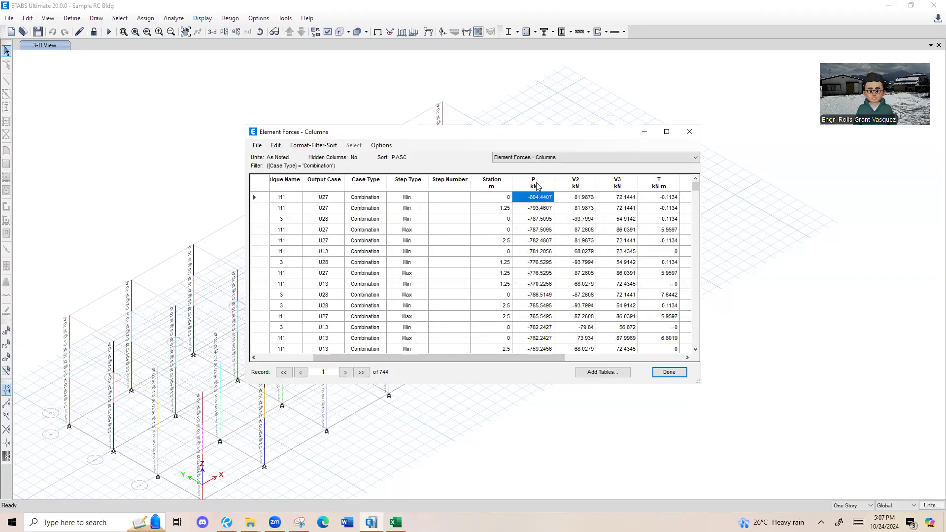
click(545, 198)
click(537, 183)
click(583, 279)
click(542, 183)
click(582, 278)
click(545, 189)
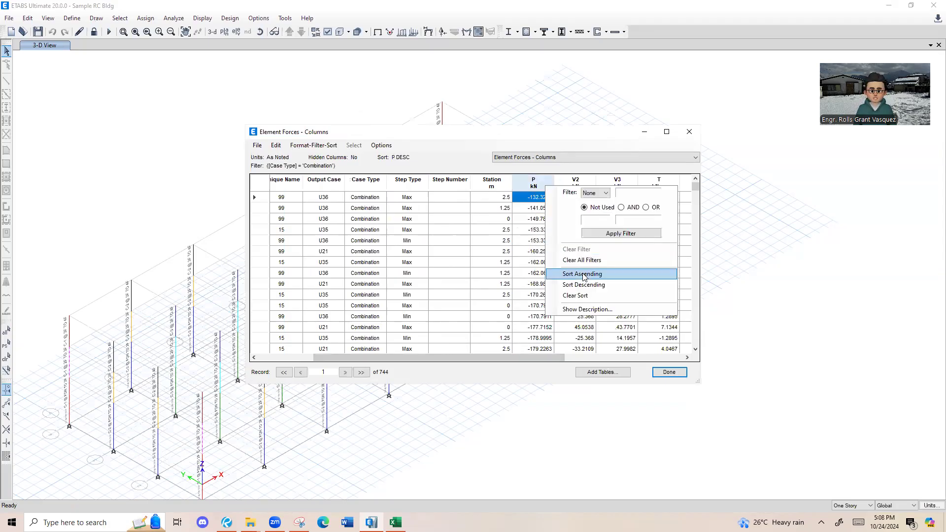
click(583, 266)
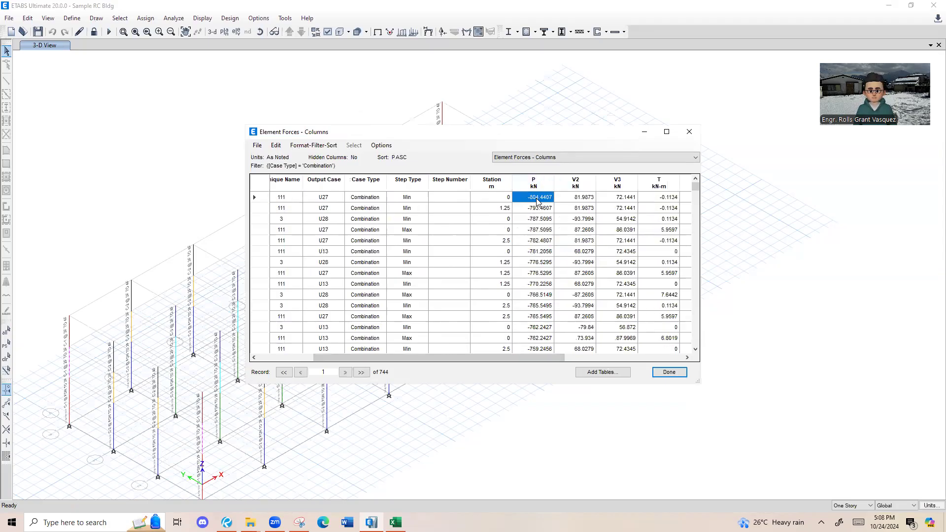
Copy the governing P value, -804.4407, from ETABS to Pu cell F13 in Excel.
key(alt+Tab)
click(219, 300)
key(ctrl+v)
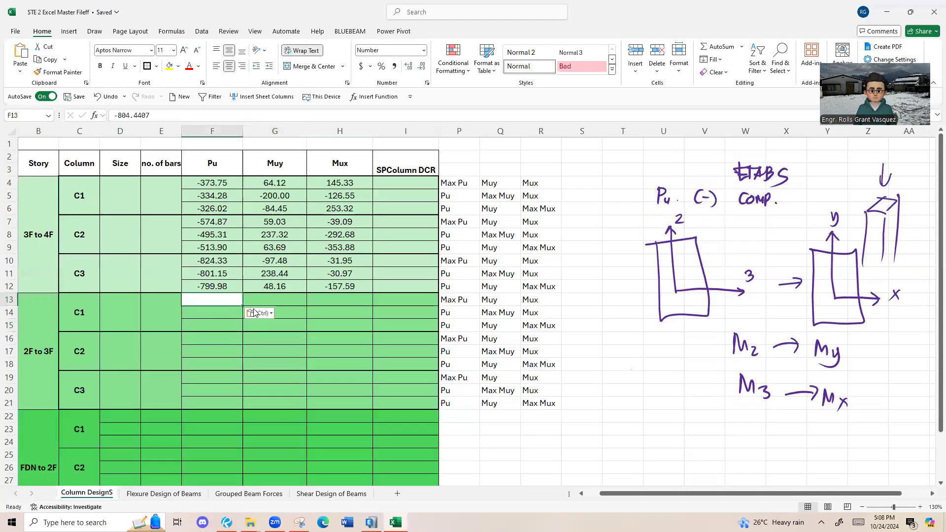
Copy the M2 value of the governing P row, -44.0898, from ETABS to Muy cell G13 in Excel with matching destination formatting.
key(alt+Tab)
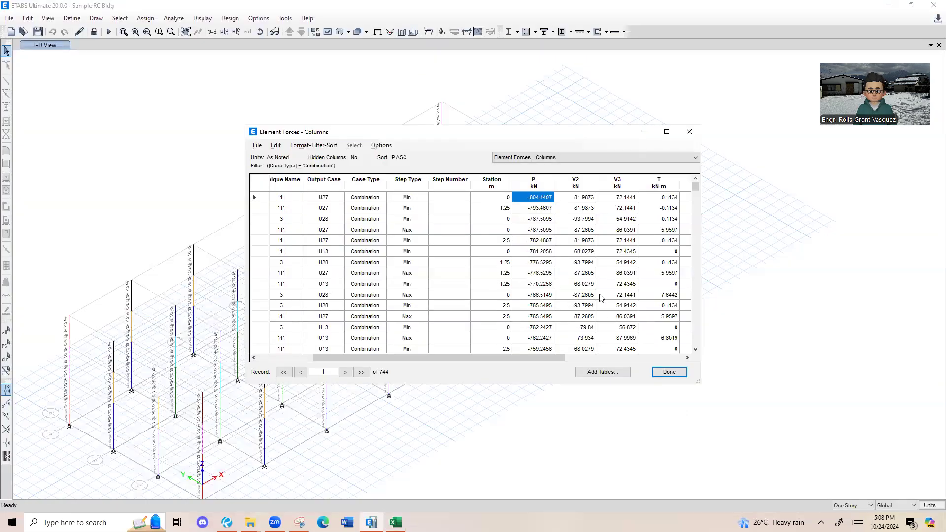
drag(546, 361, 607, 361)
click(598, 181)
click(588, 190)
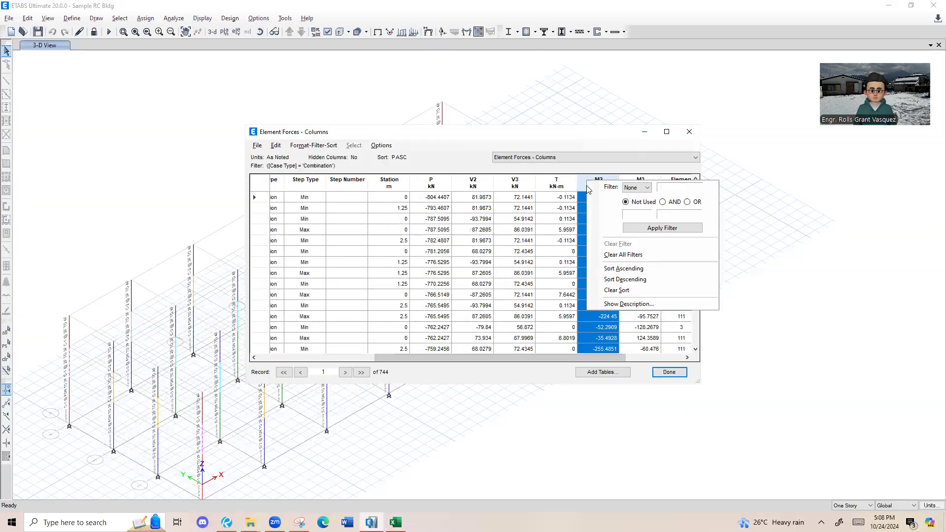
click(584, 199)
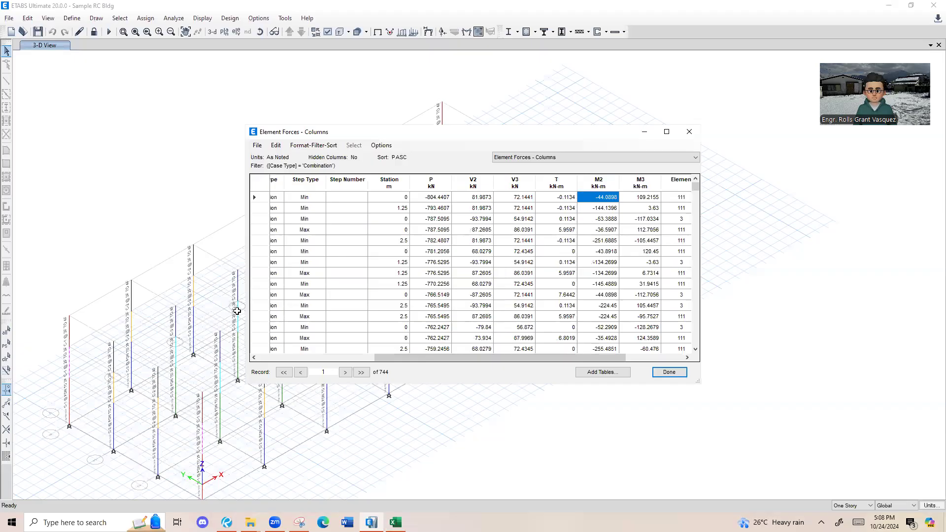
key(alt+Tab)
click(286, 301)
key(ctrl+v)
click(317, 303)
click(324, 314)
click(332, 340)
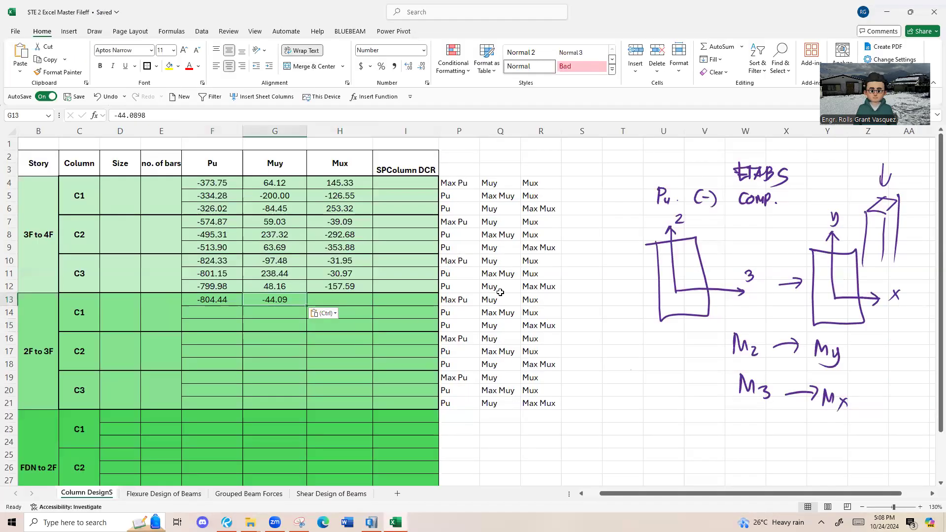
Copy the M3 value of the governing P row, 109.2155, from ETABS to Mux cell H13 in Excel with matching destination formatting.
key(alt+Tab)
click(648, 199)
key(ctrl+c)
key(alt+Tab)
click(348, 301)
key(ctrl+v)
click(389, 313)
click(397, 342)
For the Max Muy row 14, sort the ETABS forces by M2 descending and ascending to compare both moment extremes.
click(232, 318)
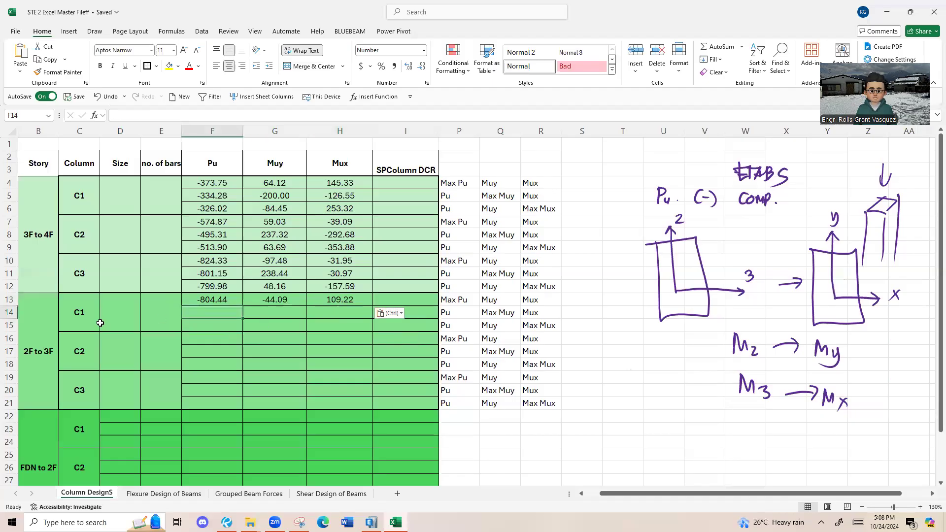
key(shift+space)
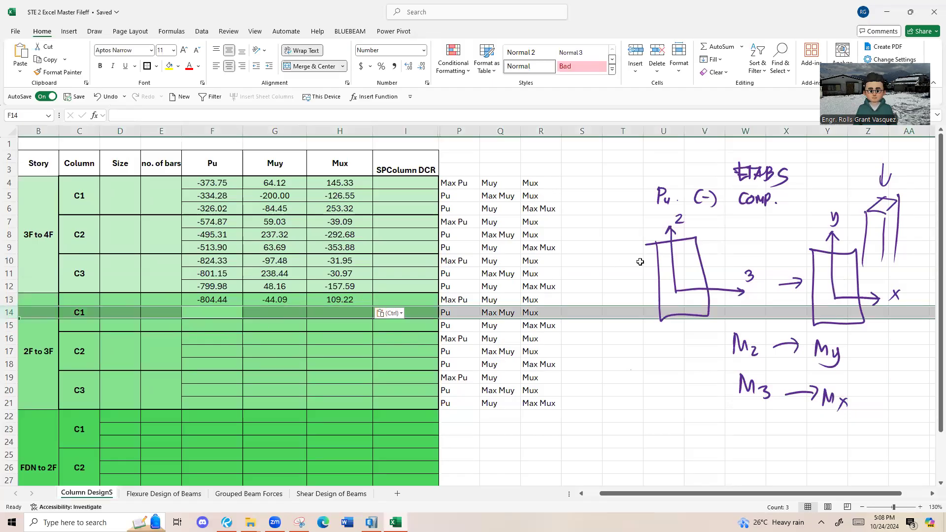
key(alt+Tab)
click(604, 187)
right_click(604, 186)
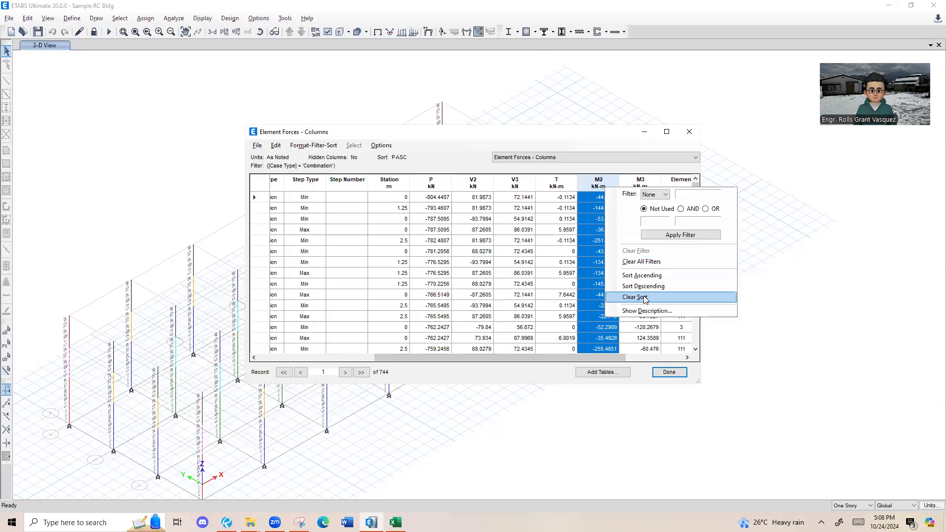
click(643, 287)
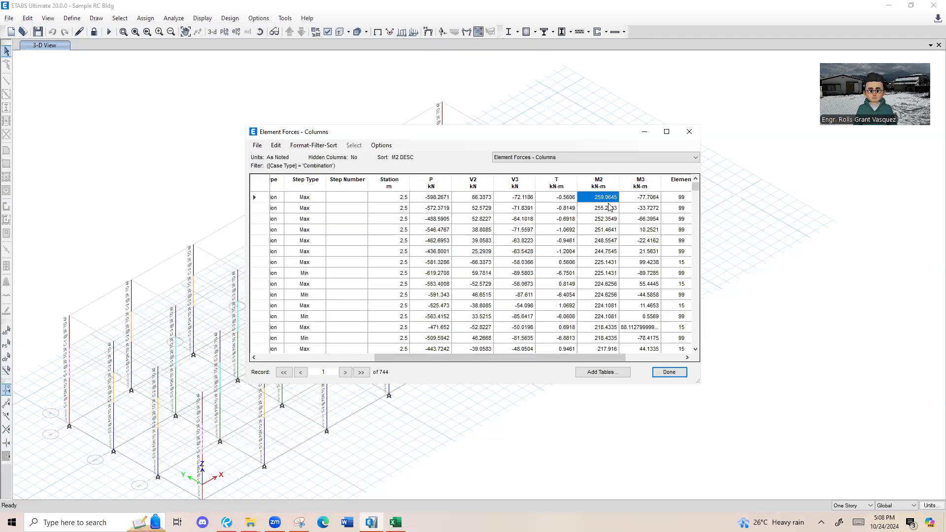
click(606, 183)
right_click(606, 182)
click(654, 274)
click(600, 198)
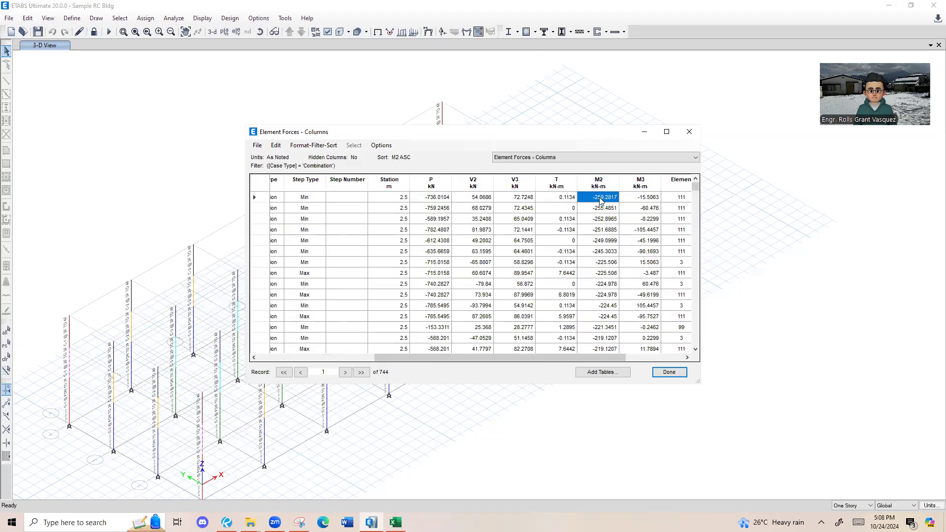
Recheck the top M2 rows in both sort orders, comparing their M2 and P values.
right_click(600, 185)
click(639, 286)
right_click(602, 188)
click(637, 276)
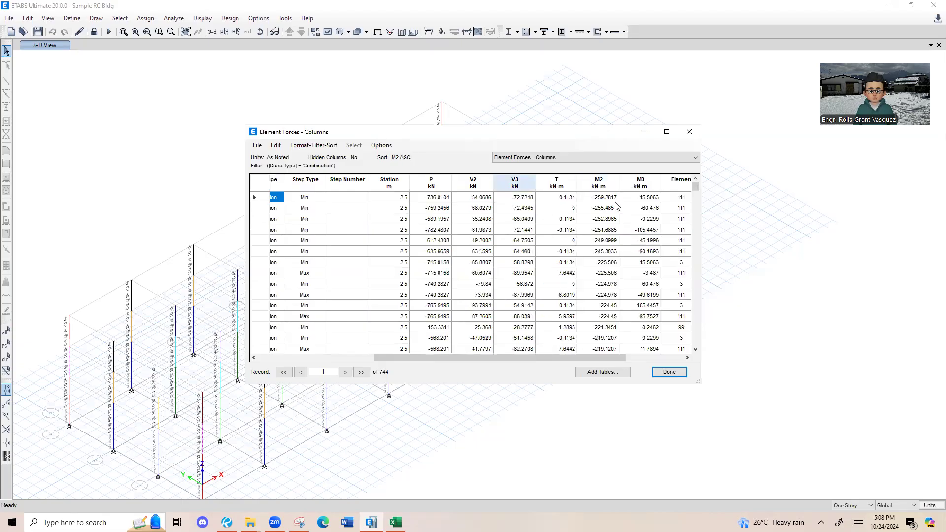
click(602, 201)
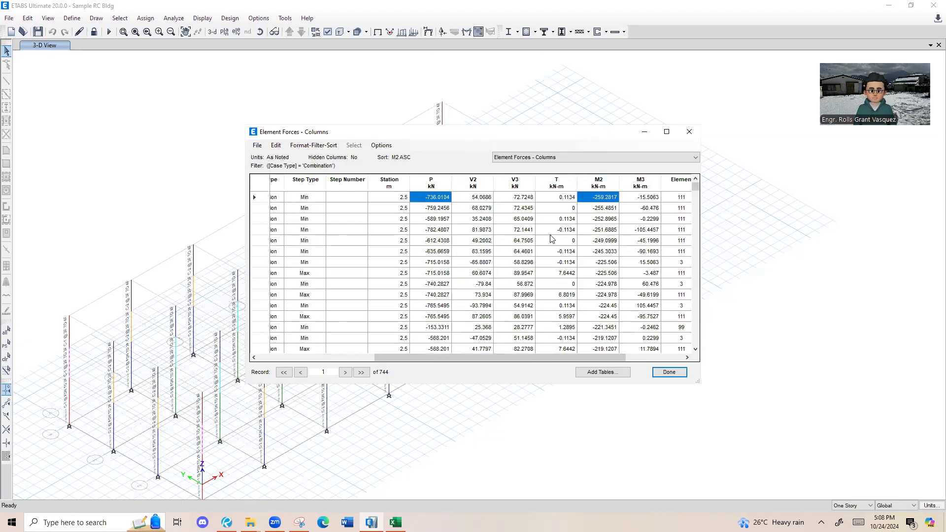
click(598, 182)
right_click(599, 185)
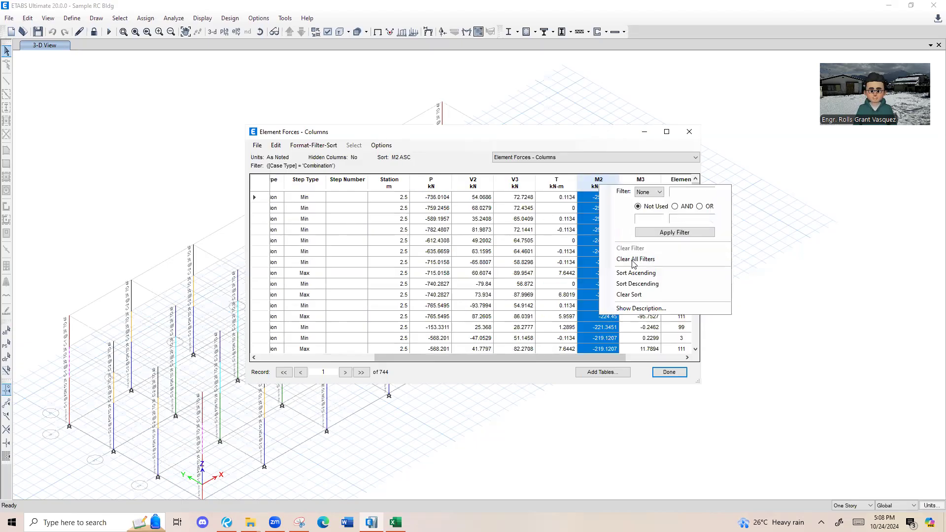
click(639, 286)
click(611, 199)
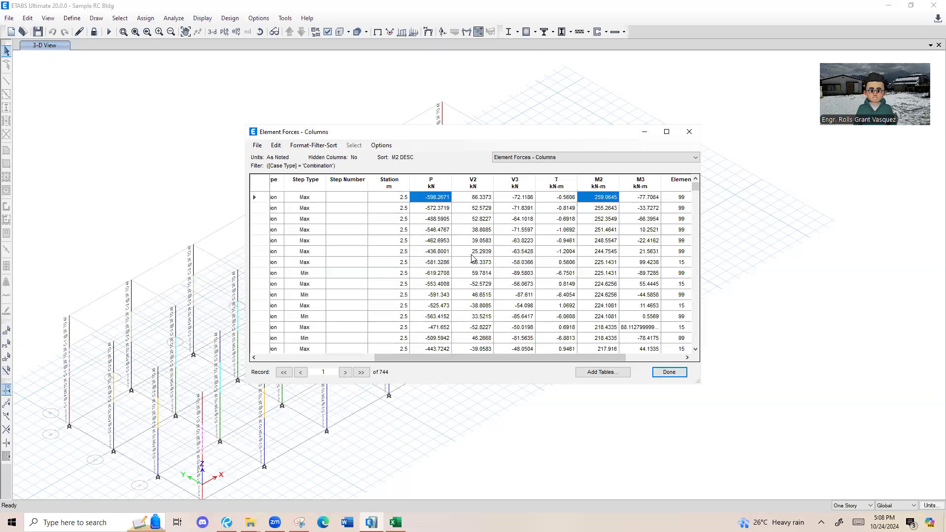
Sort the forces by M2 ascending and copy the governing M2 value, -259.2817, to Muy cell G14 in Excel.
click(598, 183)
right_click(598, 183)
click(623, 271)
click(593, 198)
key(alt+Tab)
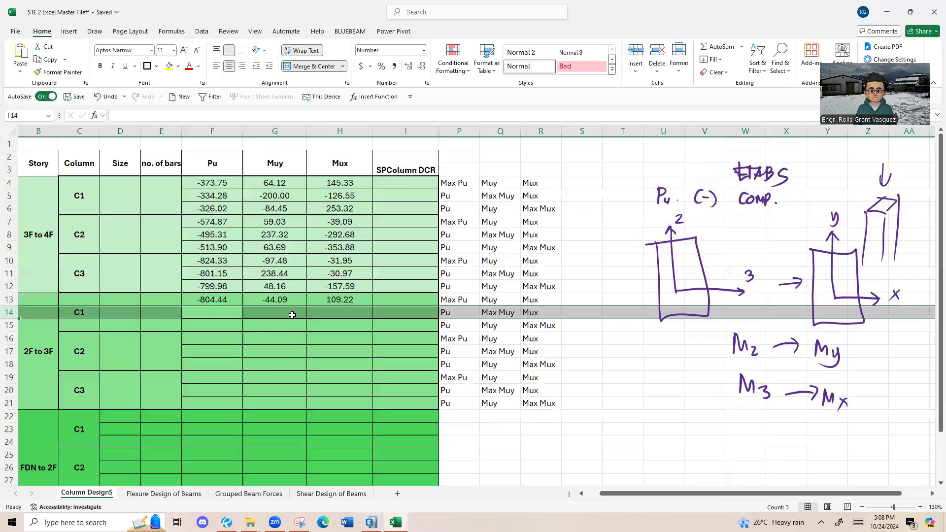
click(271, 317)
key(ctrl+v)
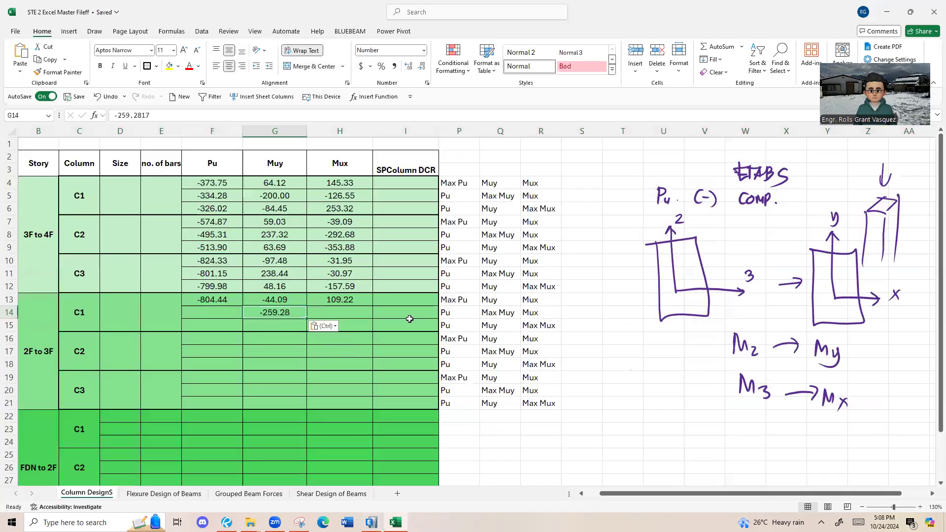
Copy the P value of the governing M2 row, -736.0104, from ETABS to Pu cell F14 in Excel.
key(alt+Tab)
click(437, 197)
key(ctrl+c)
key(alt+Tab)
key(Left)
key(ctrl+v)
Copy the M3 value of the governing M2 row, -15.5063, from ETABS to Mux cell H14 in Excel.
key(alt+Tab)
click(640, 197)
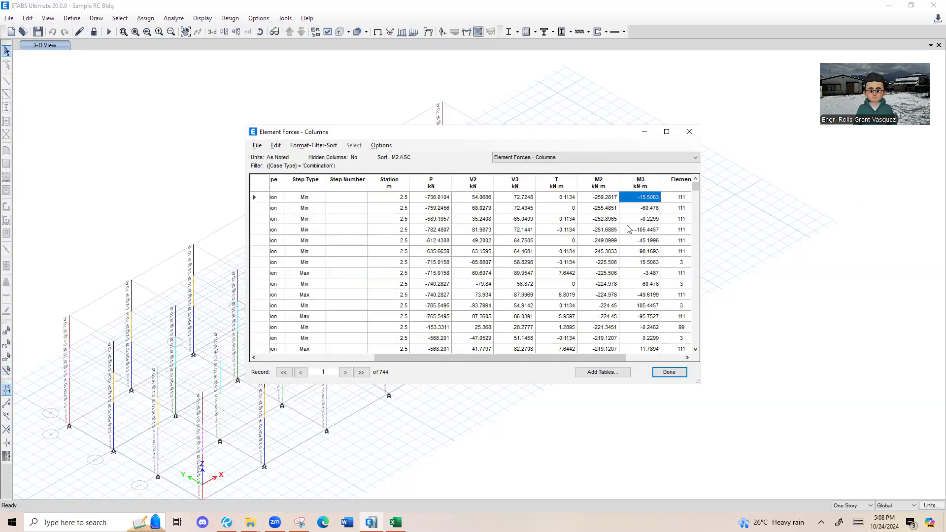
key(ctrl+c)
key(alt+Tab)
key(Right)
key(Right)
key(ctrl+v)
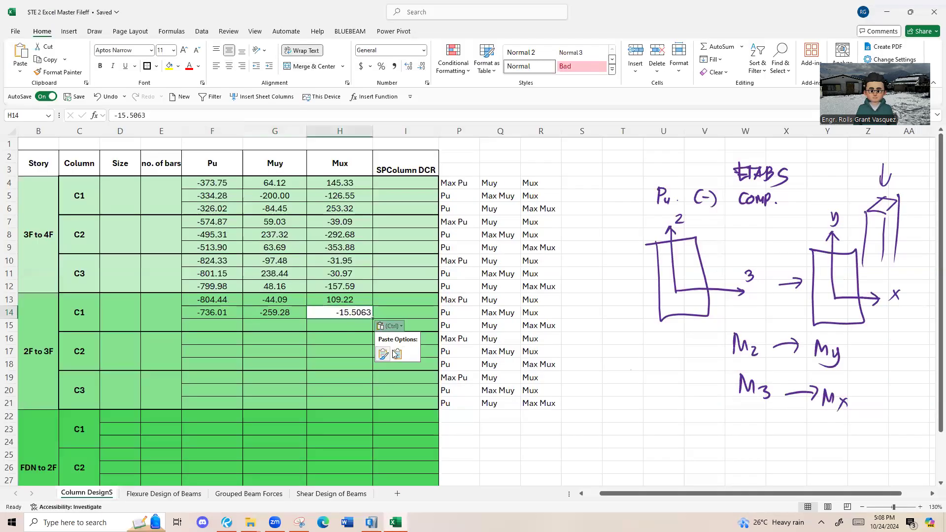
Return to ETABS and sort the forces by M3 ascending and descending to compare both moment extremes.
key(alt+Tab)
right_click(633, 185)
click(667, 273)
click(642, 199)
right_click(635, 183)
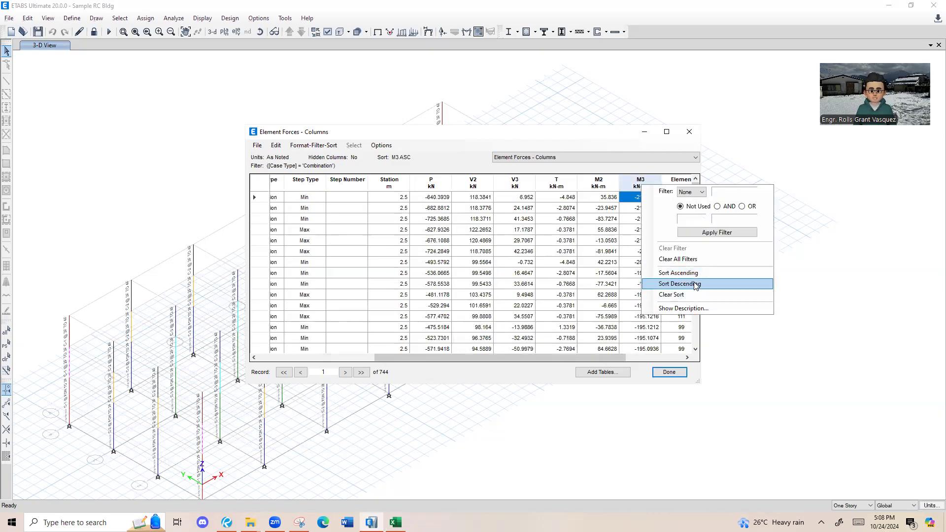
click(660, 284)
right_click(647, 186)
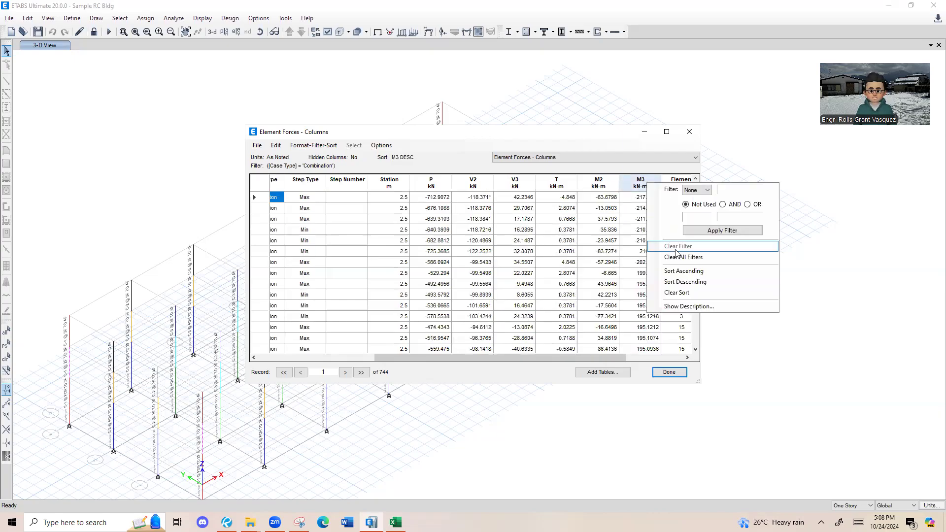
click(627, 199)
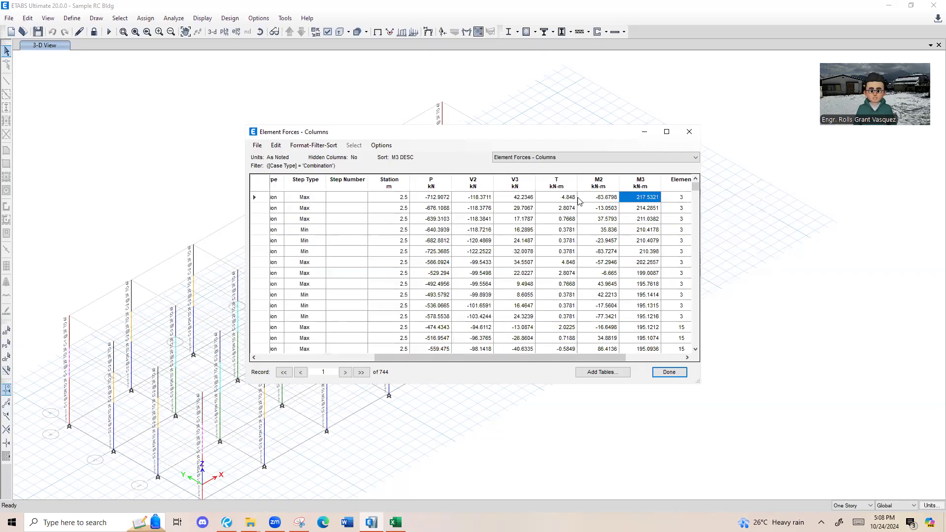
Sort the column forces by M3 ascending and check the axial load P paired with the top M3 value.
click(650, 270)
click(646, 204)
click(646, 200)
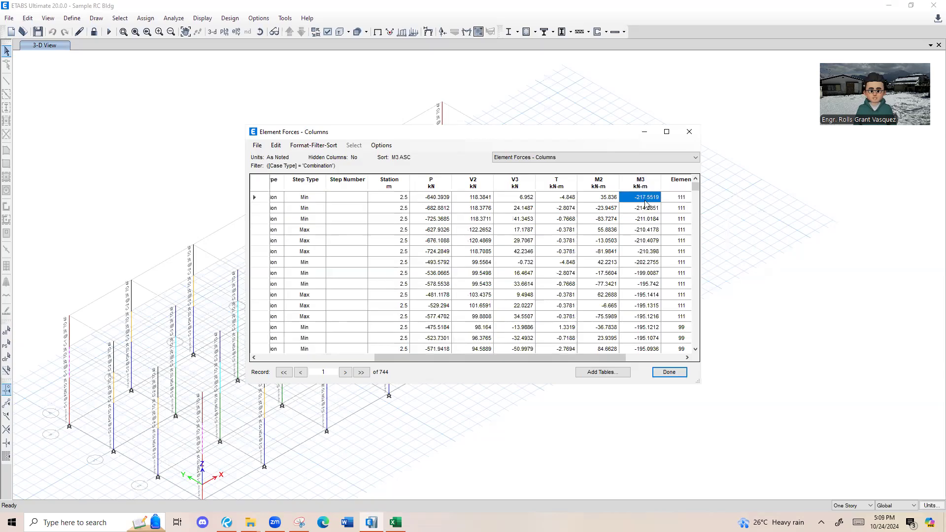
click(433, 198)
Sort the forces by M3 descending and copy the governing M3 value, 217.5321, to Mux cell H15 in Excel.
right_click(641, 182)
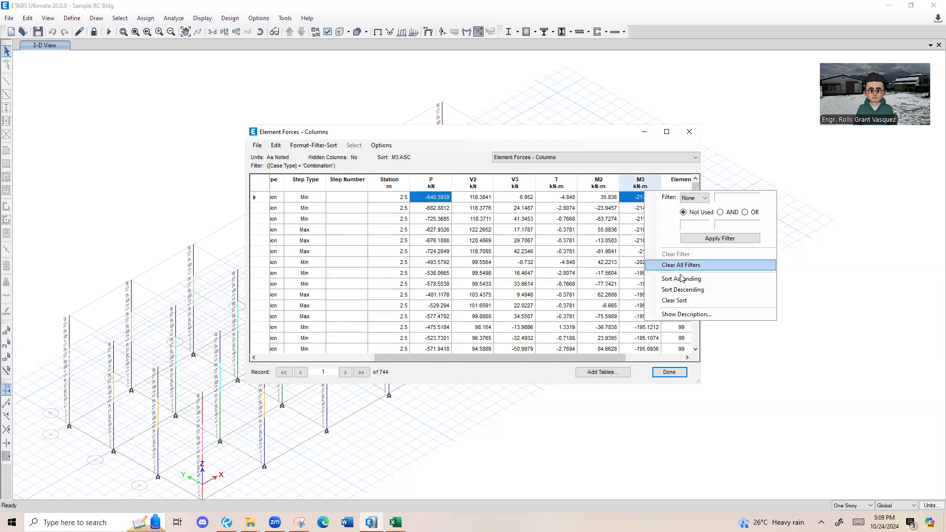
click(689, 291)
click(643, 208)
click(643, 200)
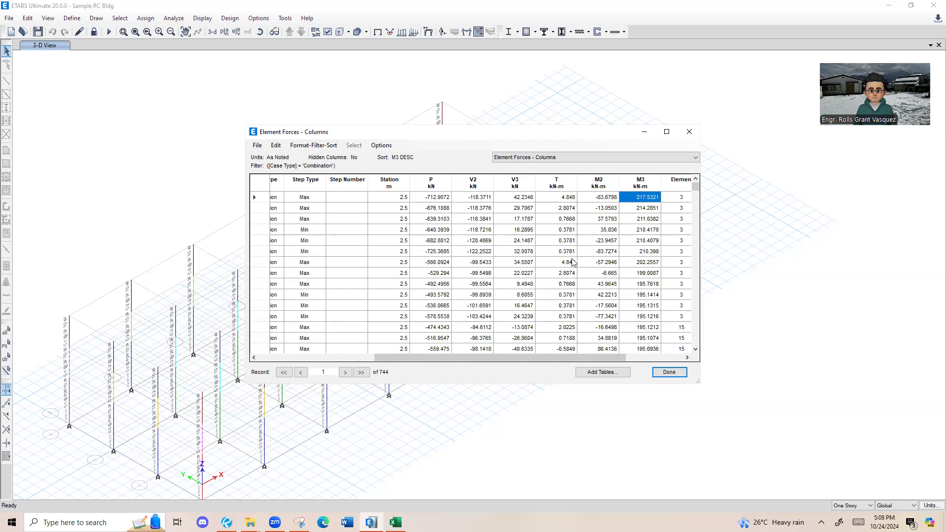
key(alt+Tab)
click(321, 327)
key(ctrl+v)
click(387, 340)
click(398, 366)
Copy the M2 value of the governing M3 row, -63.6798, from ETABS to Muy cell G15 in Excel.
key(alt+Tab)
click(607, 201)
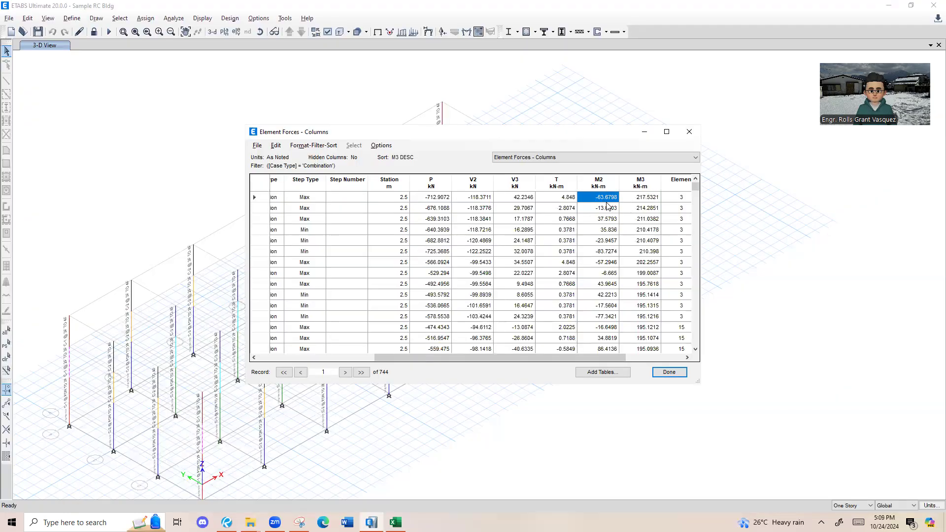
key(ctrl+c)
key(alt+Tab)
click(275, 325)
key(ctrl+v)
click(324, 339)
click(335, 365)
Copy the P value of the governing M3 row, -712.9072, from ETABS to Pu cell F15 in Excel.
key(alt+Tab)
click(439, 198)
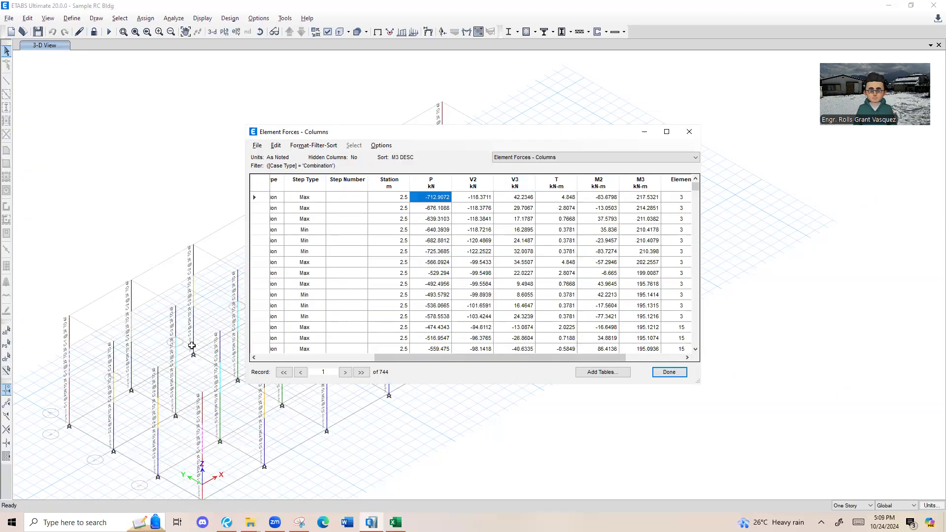
key(ctrl+c)
key(alt+Tab)
click(212, 325)
key(ctrl+v)
click(259, 339)
click(266, 365)
click(422, 312)
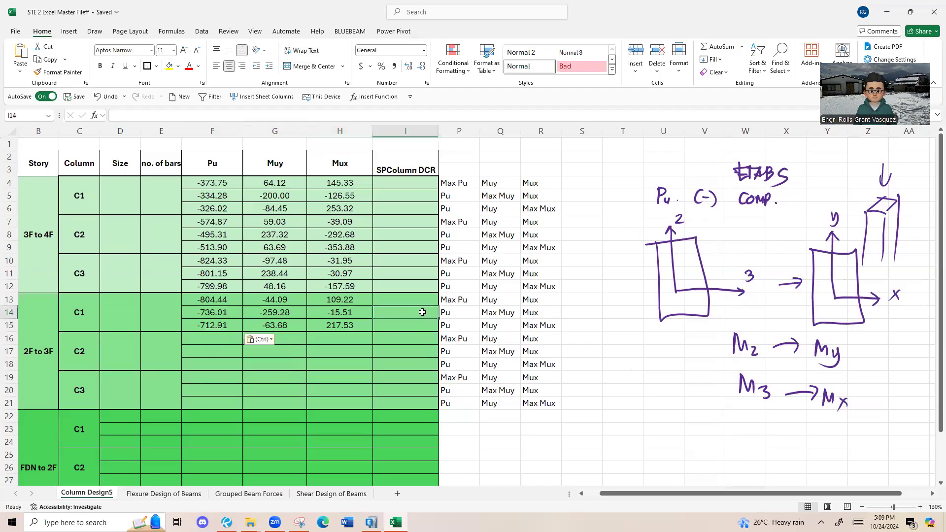
Locate the 2F to 3F C2 rows in Excel, then return to ETABS and close the column forces table.
click(339, 325)
click(9, 313)
click(8, 351)
drag(8, 340, 8, 353)
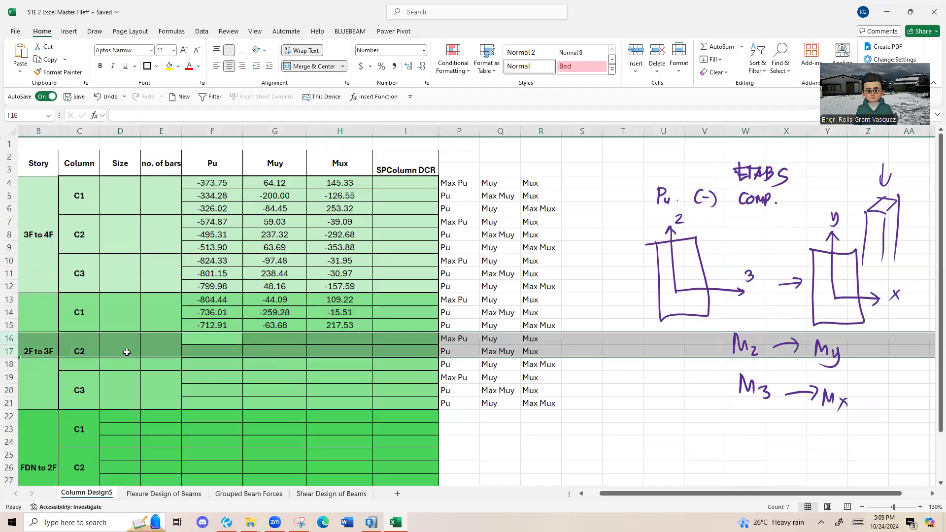
click(156, 359)
click(371, 522)
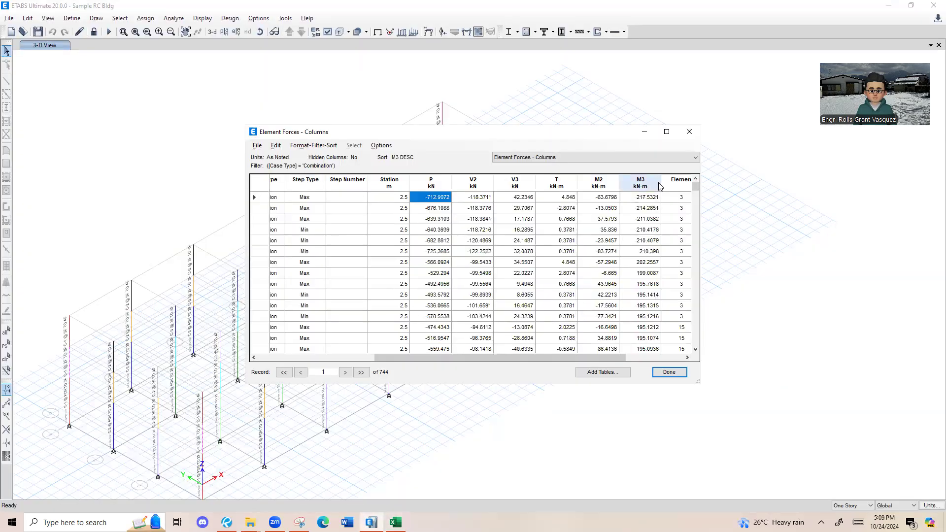
click(689, 132)
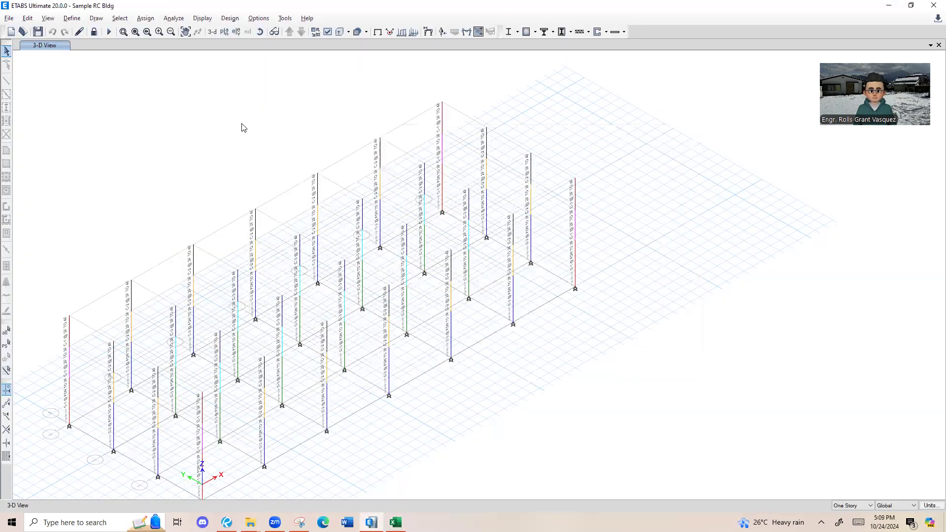
Select the column group C-2 @ 2F TO 3F in the ETABS model.
key(alt+Tab)
key(alt+Tab)
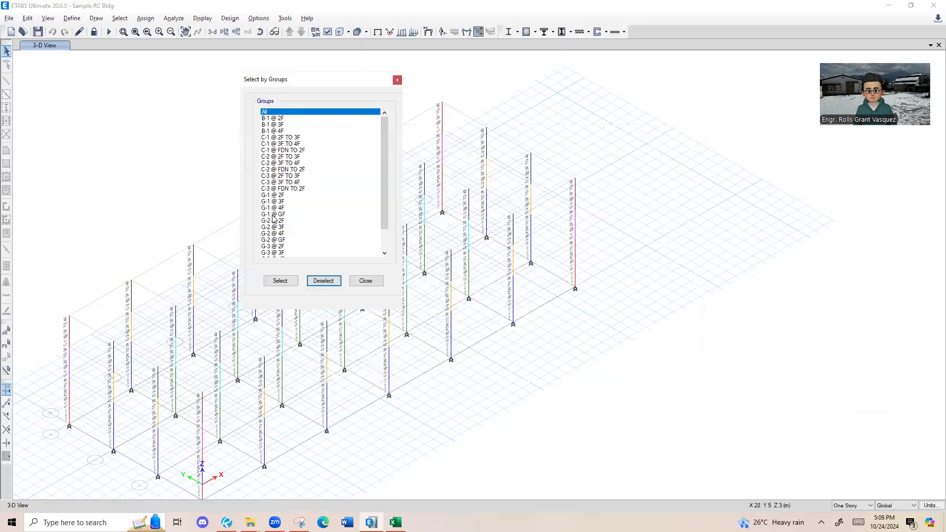
click(291, 157)
click(272, 283)
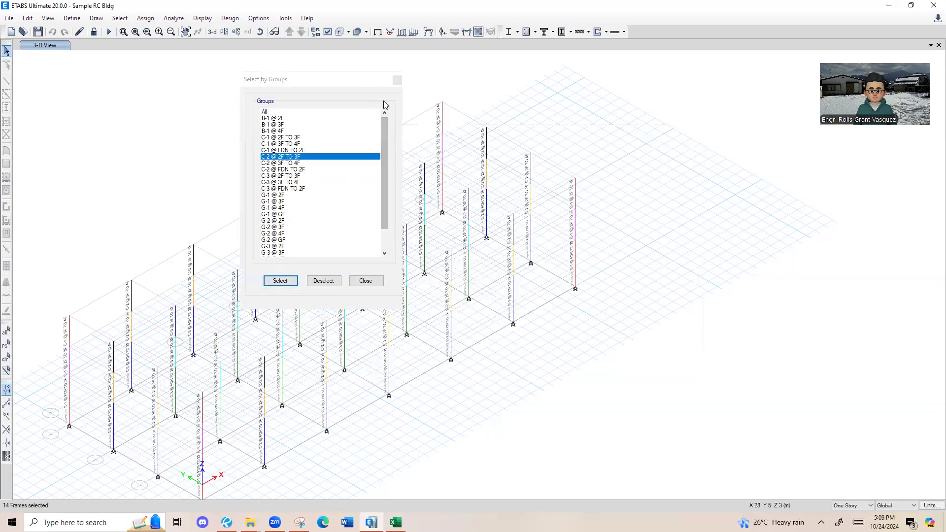
click(397, 80)
Display the Element Forces - Columns table for the selected columns and filter Case Type to Combination.
key(ctrl+t)
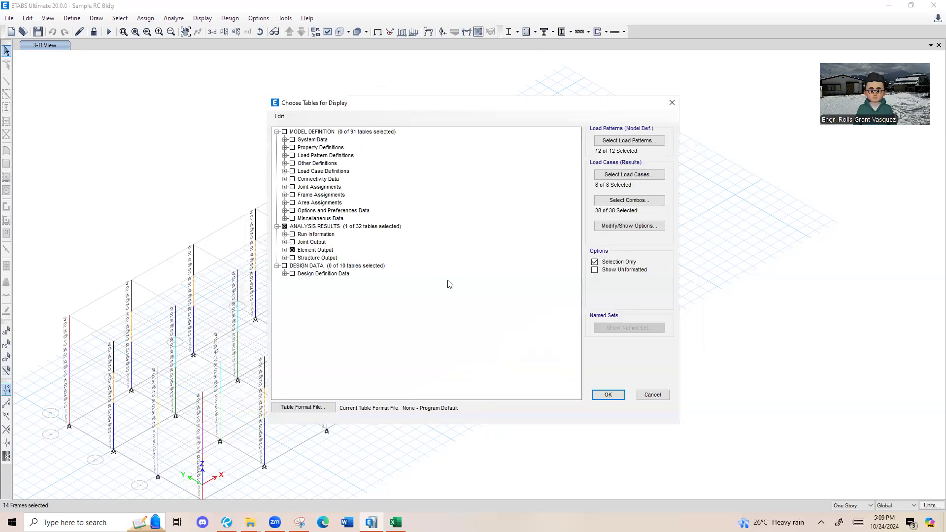
click(608, 395)
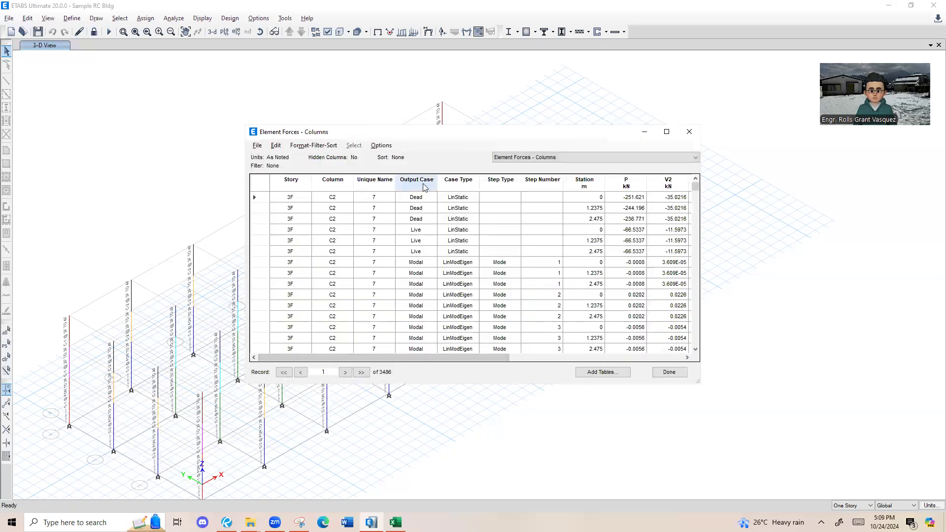
click(447, 182)
right_click(447, 182)
click(505, 188)
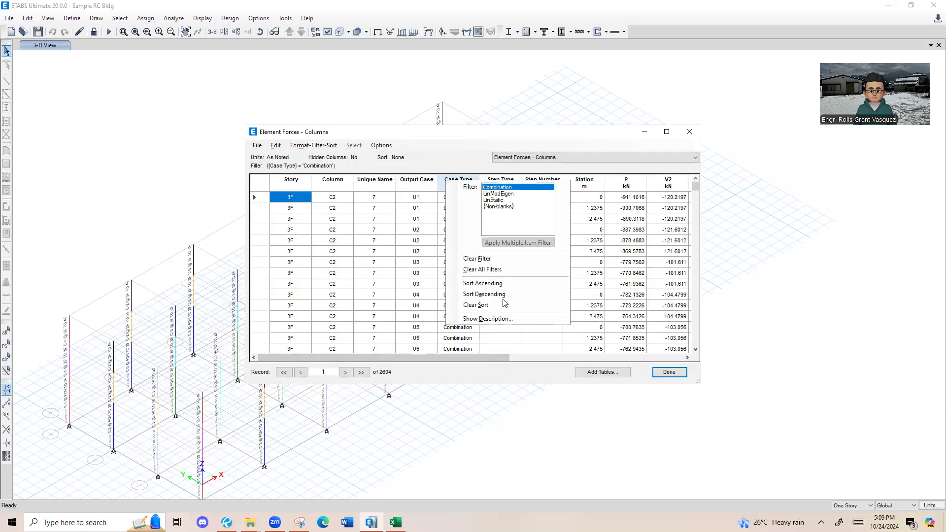
click(478, 370)
right_click(461, 185)
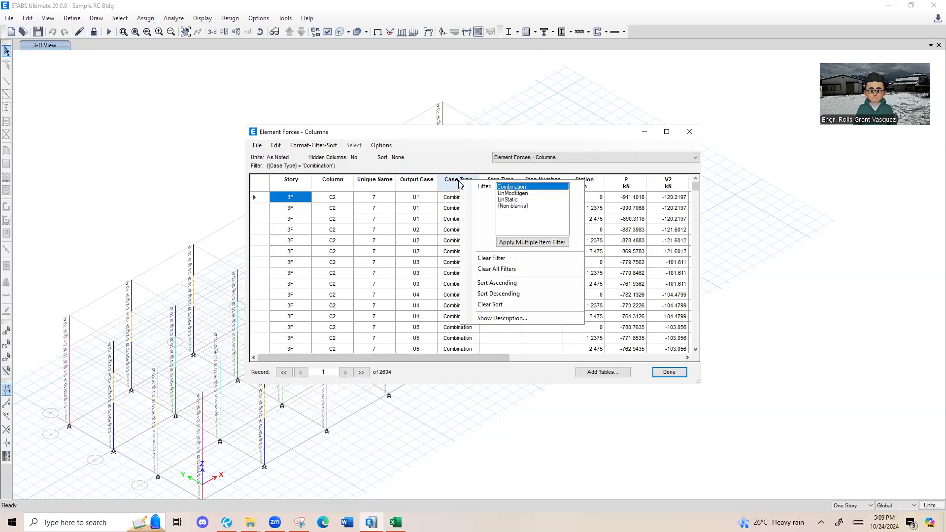
click(466, 353)
drag(465, 357, 503, 357)
Sort the forces by P ascending and copy the governing P value, -1203.5765, to Pu cell F16 in Excel.
click(558, 181)
right_click(558, 181)
click(602, 270)
click(574, 201)
key(ctrl+c)
key(alt+Tab)
click(231, 338)
key(ctrl+v)
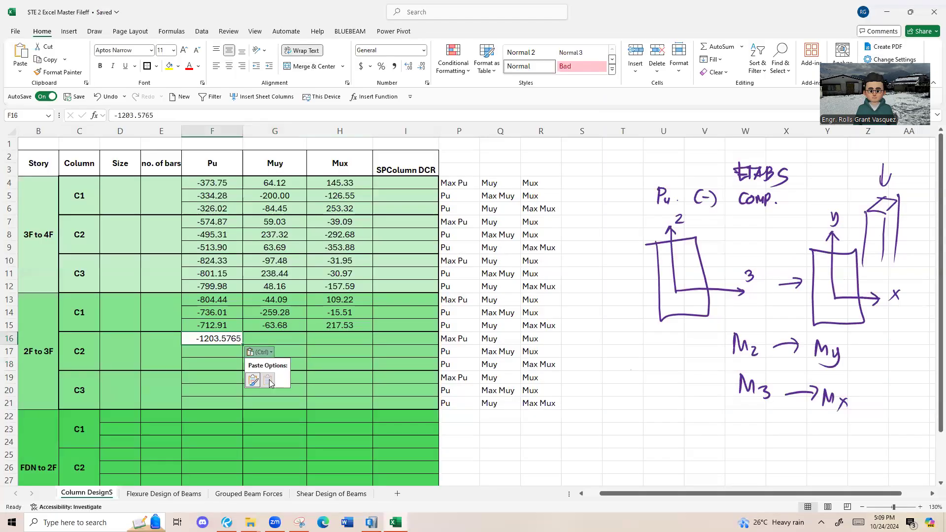
Copy the M2 value of the governing P row, 117.544, from ETABS to Muy cell G16 in Excel.
key(alt+Tab)
scroll(577, 221, right, 5)
click(610, 197)
key(alt+Tab)
click(280, 341)
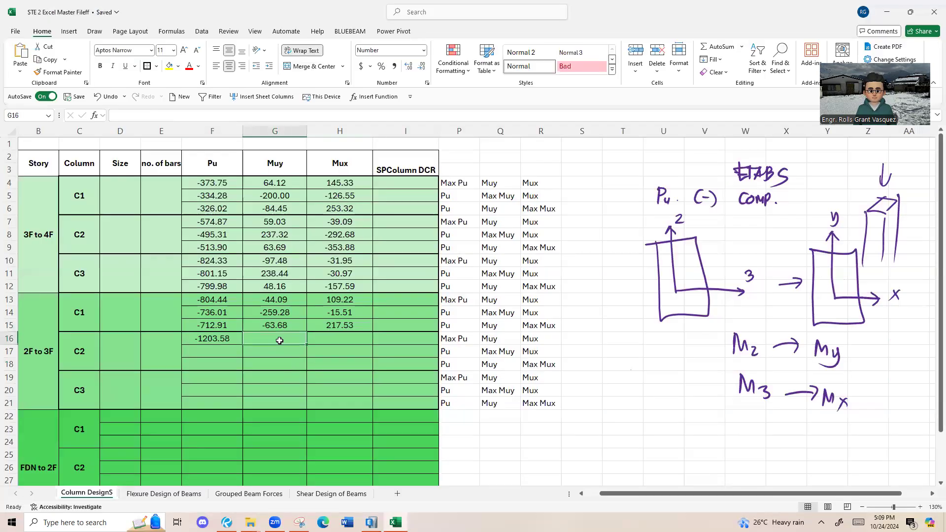
key(ctrl+v)
Copy the M3 value of the governing P row, -42.6414, from ETABS to Mux cell H16 in Excel.
key(alt+Tab)
click(657, 197)
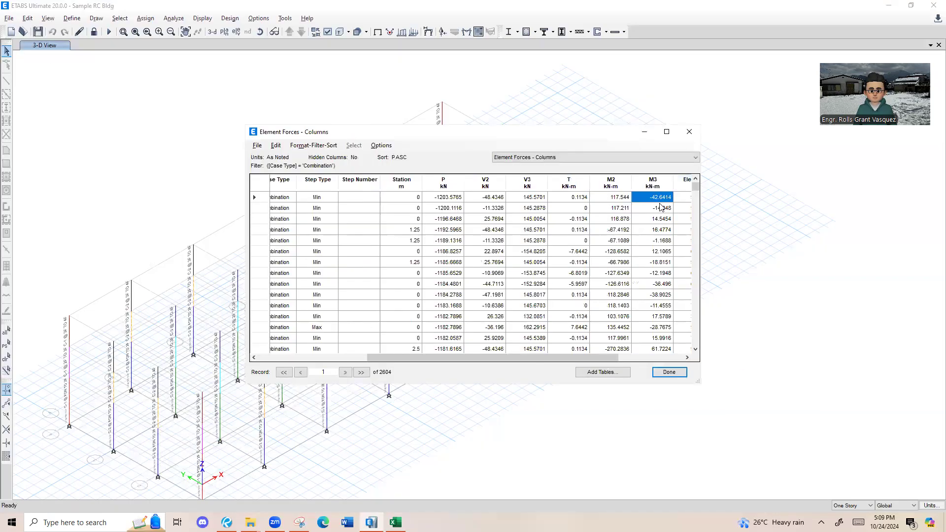
key(ctrl+c)
key(alt+Tab)
click(342, 339)
key(ctrl+v)
key(alt+Tab)
key(alt+Tab)
click(385, 354)
click(397, 380)
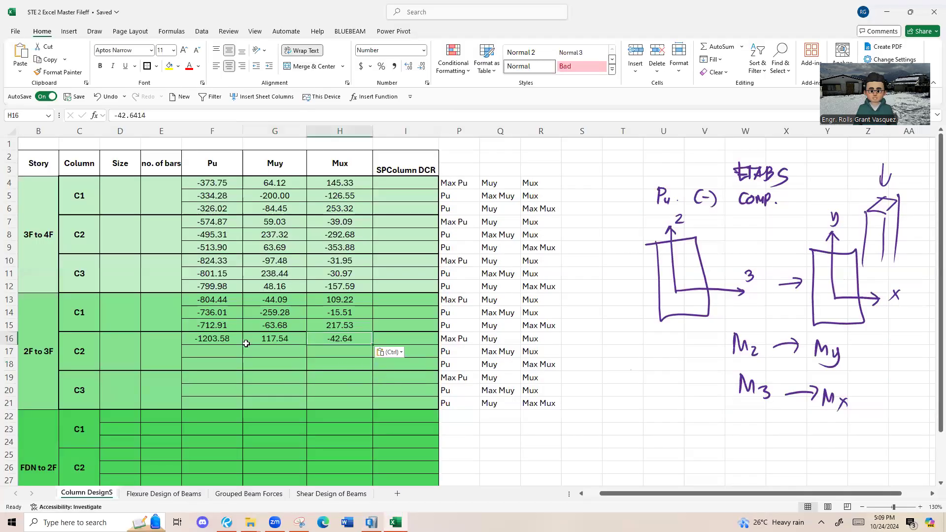
Return to ETABS for the Max Muy row and sort the forces by M2 ascending and descending to compare both extremes.
click(218, 354)
click(8, 352)
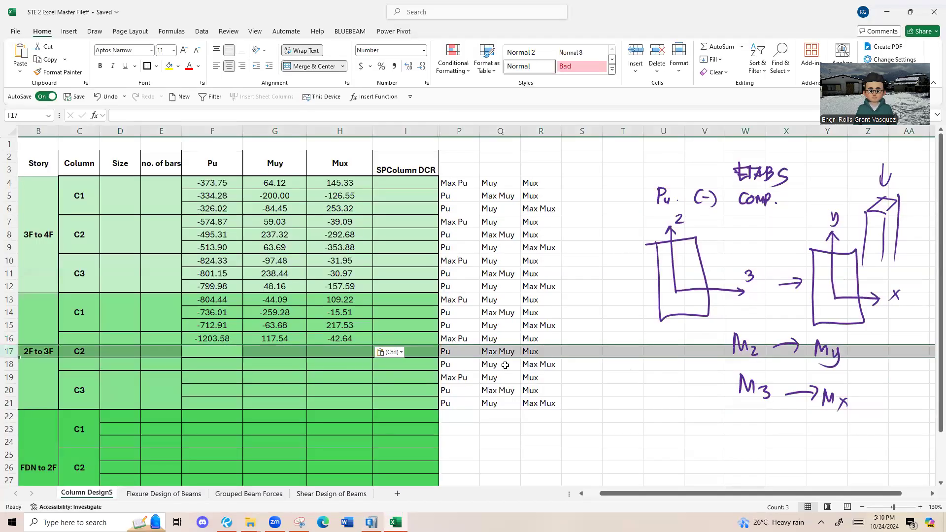
key(alt+Tab)
click(624, 189)
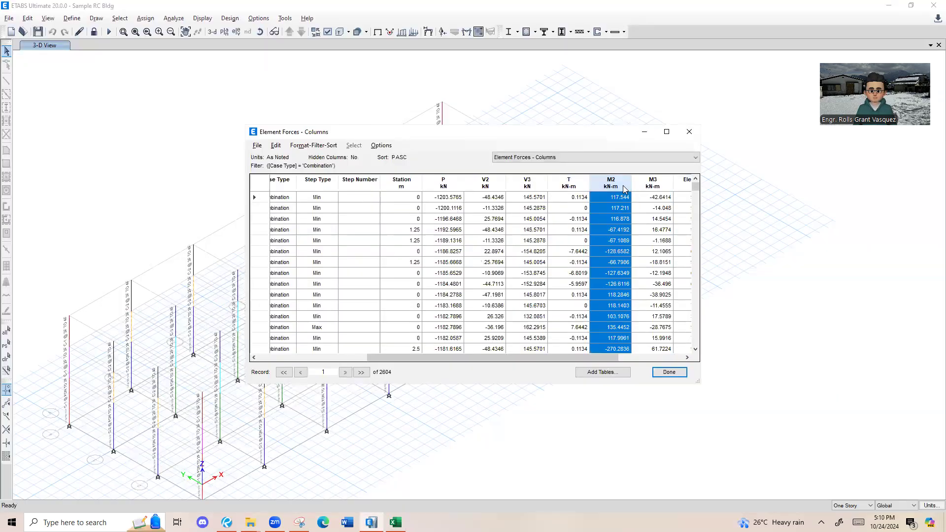
right_click(624, 189)
click(648, 277)
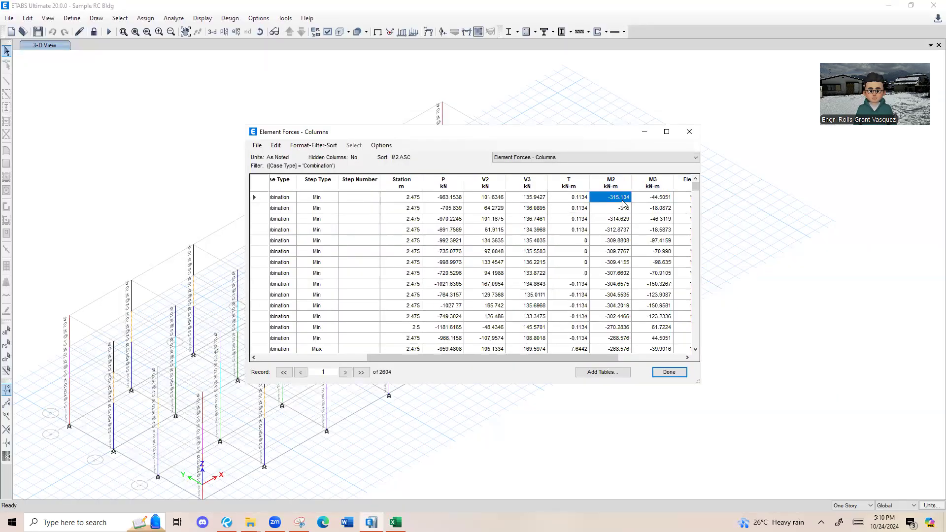
click(625, 189)
right_click(624, 189)
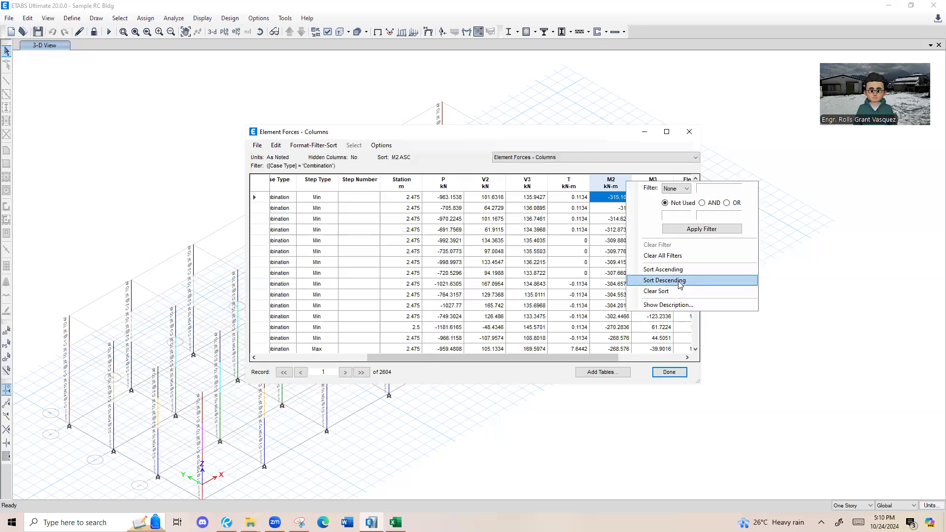
click(679, 284)
click(621, 197)
Re-sort the forces by M2 ascending and descending to check the axial load paired with each M2 extreme.
click(624, 185)
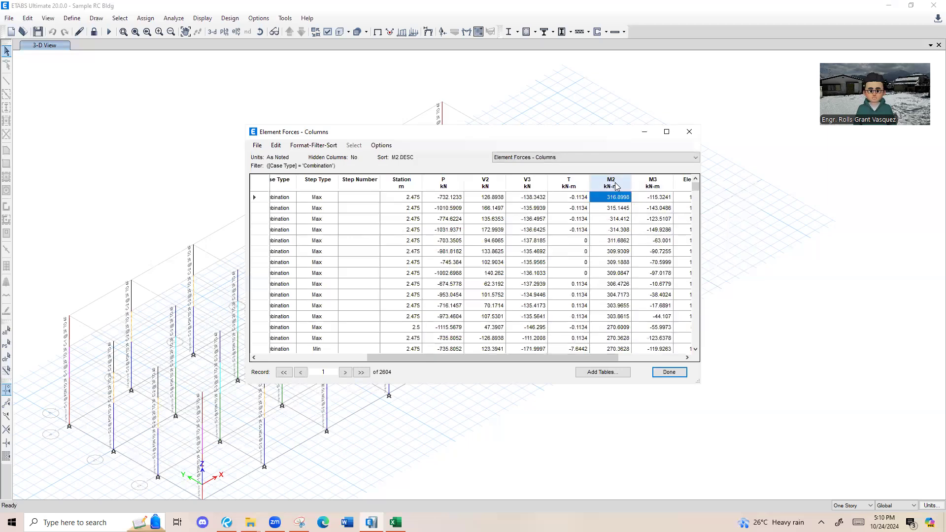
right_click(624, 185)
click(655, 273)
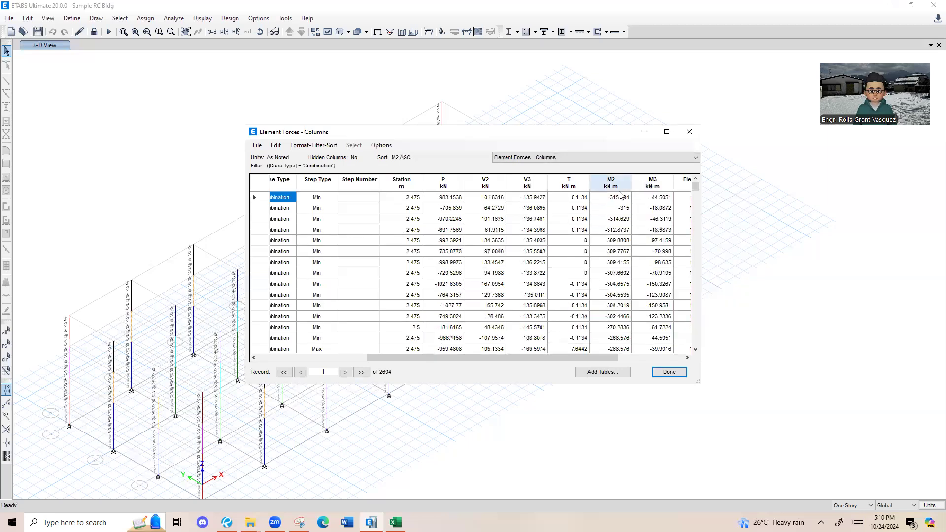
click(457, 198)
click(610, 198)
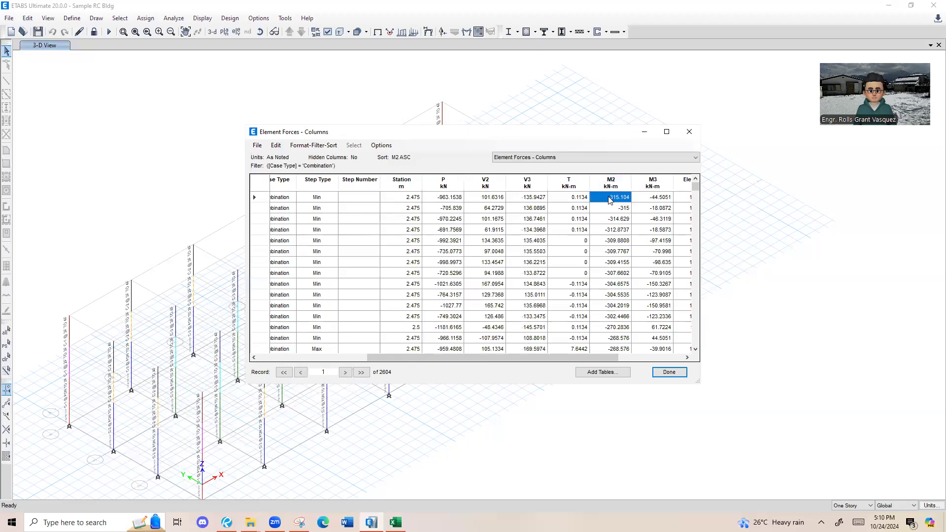
click(623, 183)
right_click(623, 183)
click(655, 283)
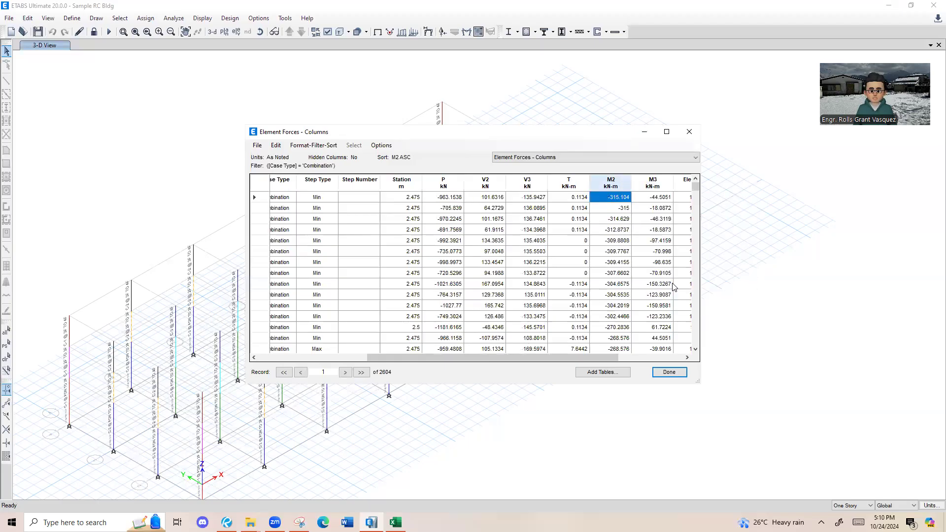
click(614, 199)
click(619, 184)
right_click(620, 184)
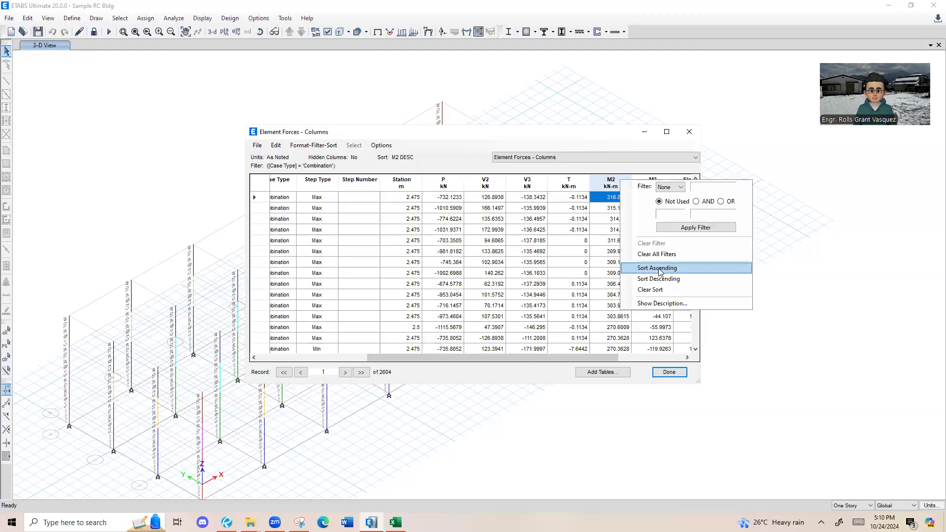
Sort the forces by M2 ascending and copy the top M2 value, -315.104, to Muy cell G17 in Excel.
click(658, 269)
click(610, 198)
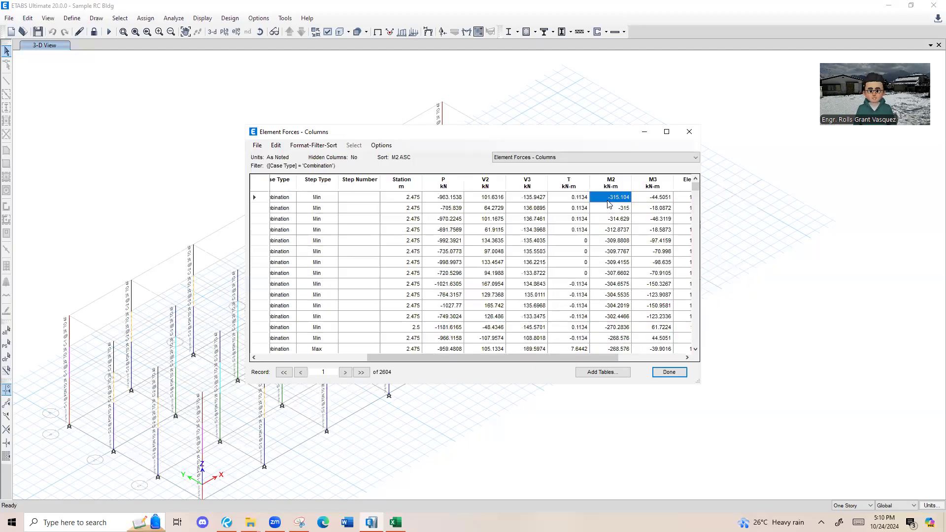
ctrl+click(436, 199)
right_click(608, 185)
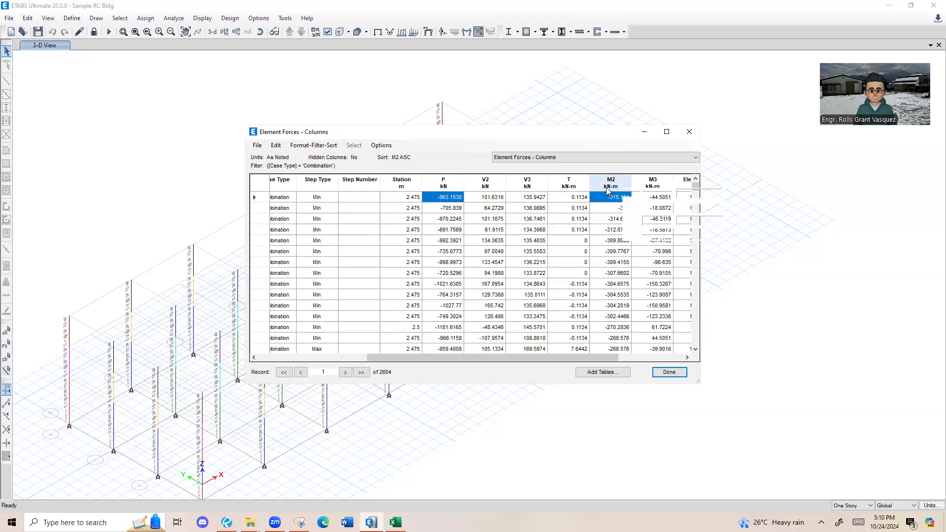
click(598, 197)
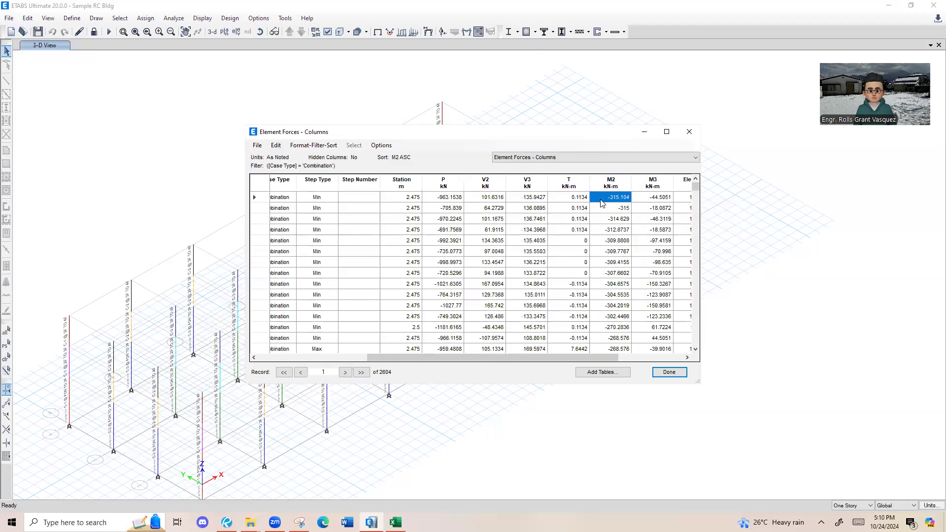
key(alt+Tab)
click(278, 353)
key(ctrl+v)
click(331, 369)
click(334, 389)
Copy the P value of the top M2 row, -963.1538, from ETABS to Pu cell F17 in Excel.
key(alt+Tab)
click(412, 199)
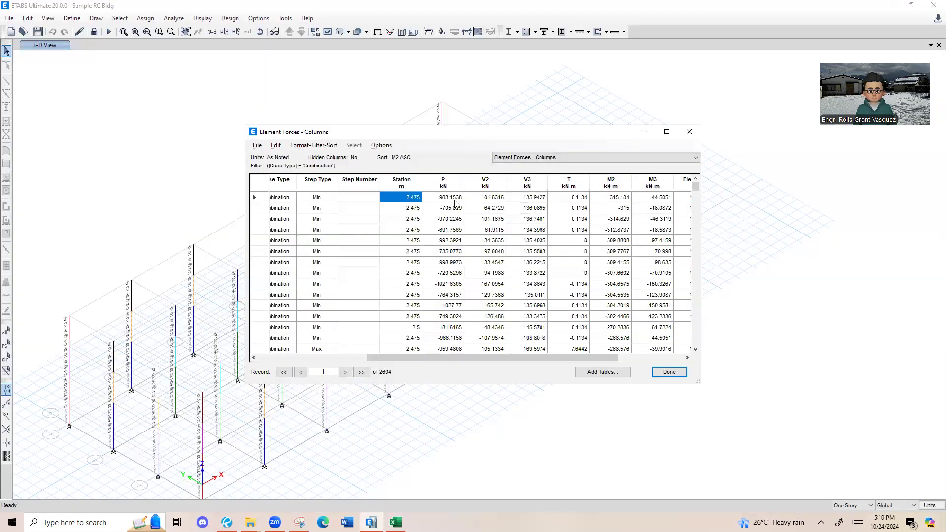
click(454, 201)
key(alt+Tab)
click(221, 355)
key(ctrl+v)
click(261, 365)
click(266, 386)
Copy the M3 value of the top M2 row, -44.5051, to Mux cell H17 in Excel, and select row 18.
key(alt+Tab)
click(661, 198)
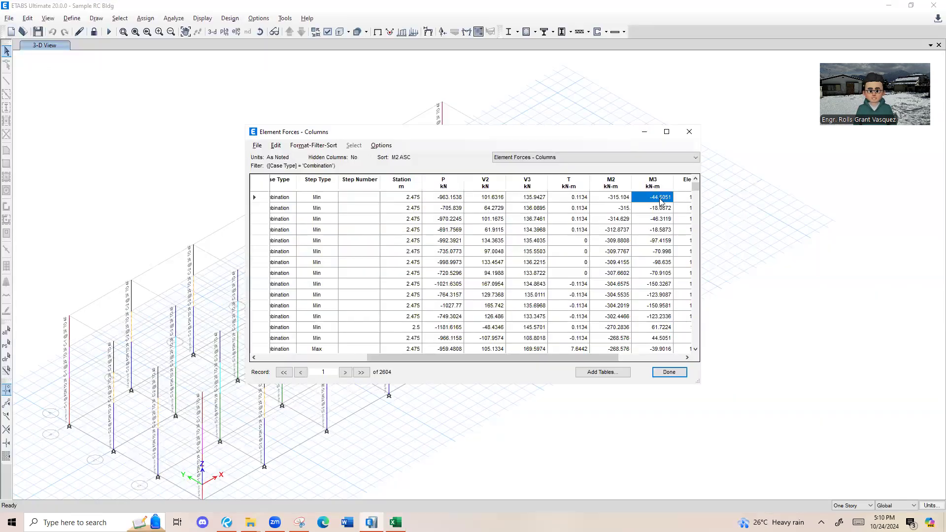
key(ctrl+c)
key(alt+Tab)
click(340, 351)
key(ctrl+v)
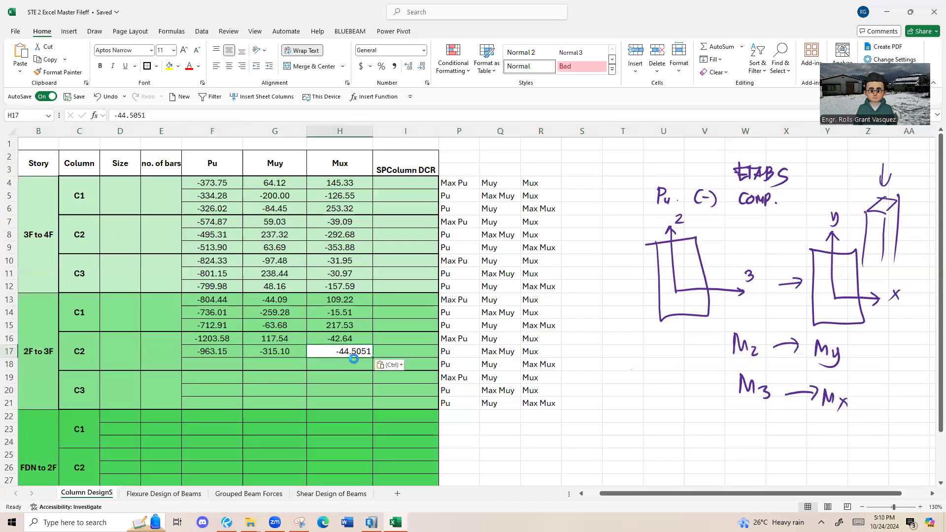
click(392, 365)
click(400, 385)
click(275, 367)
click(9, 365)
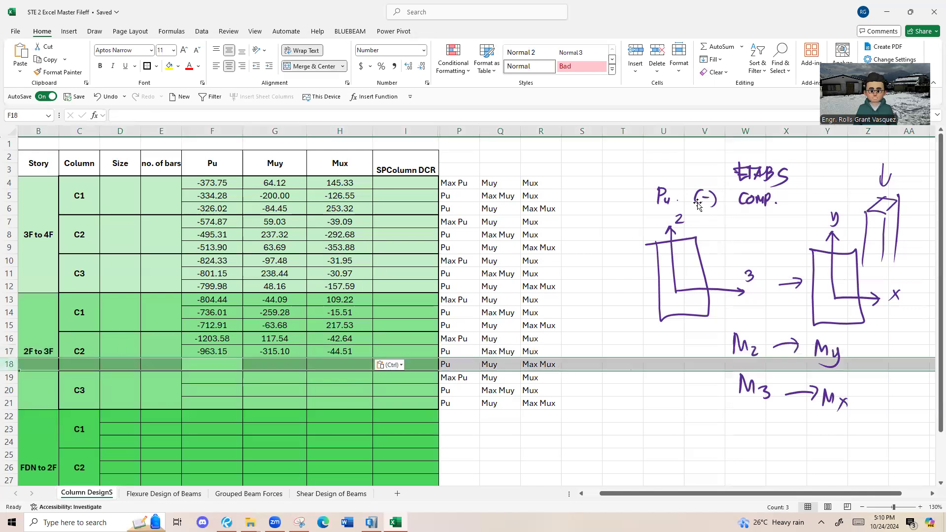
Switch to ETABS and sort the column forces by M3 ascending and descending to compare the M3 extremes and their paired P values.
key(alt+Tab)
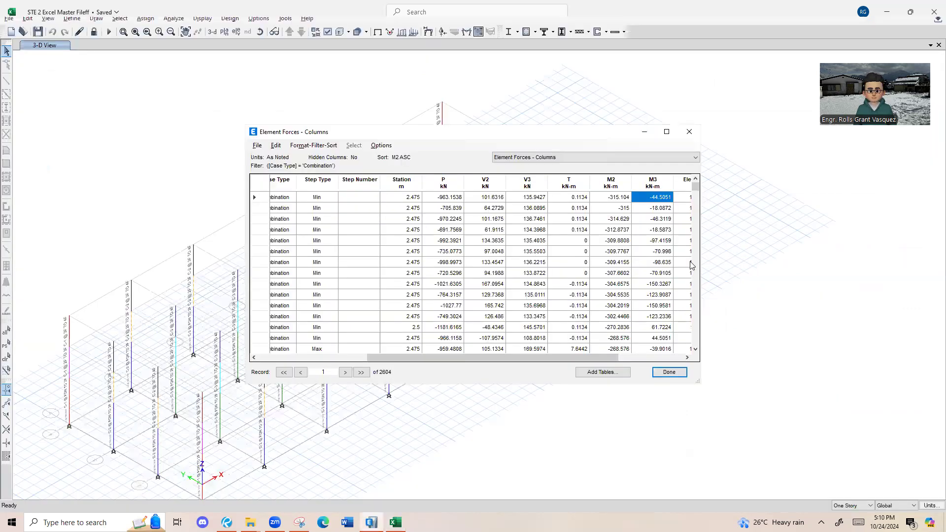
click(653, 182)
right_click(653, 187)
click(680, 291)
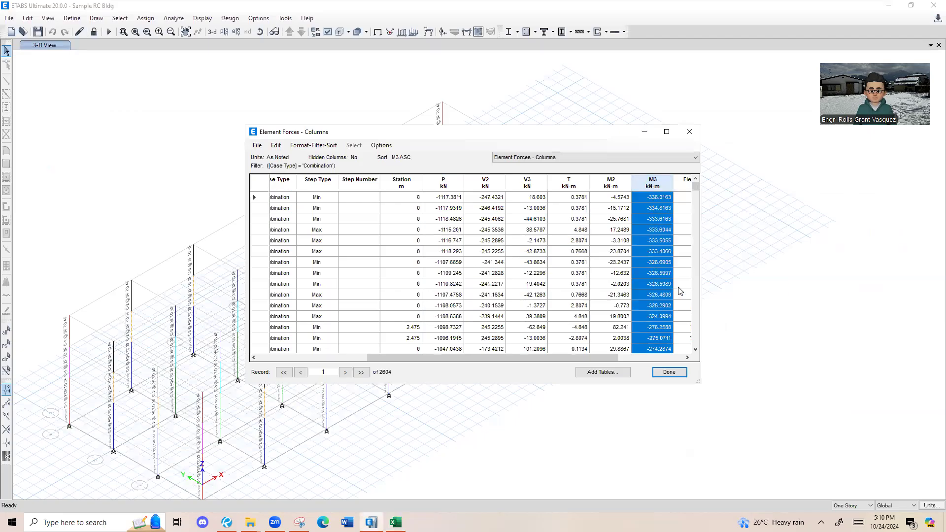
right_click(654, 187)
click(691, 275)
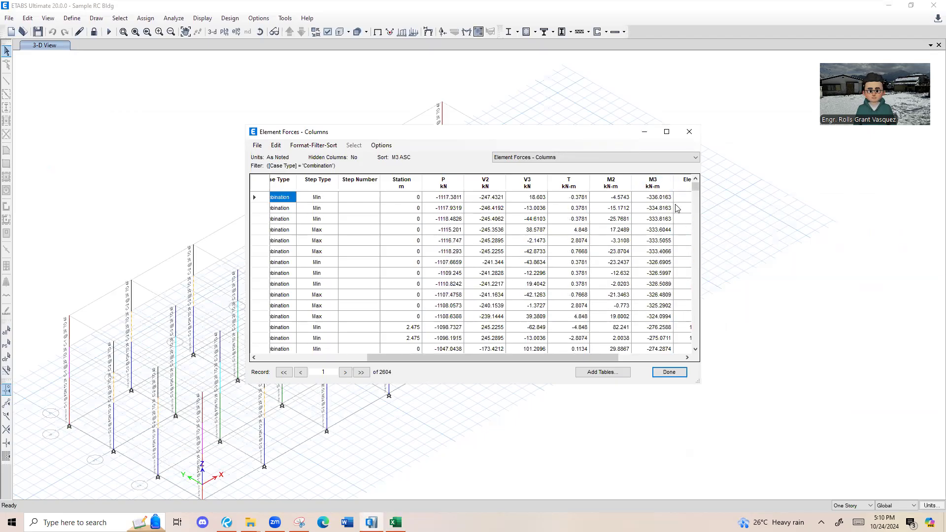
click(659, 197)
right_click(664, 190)
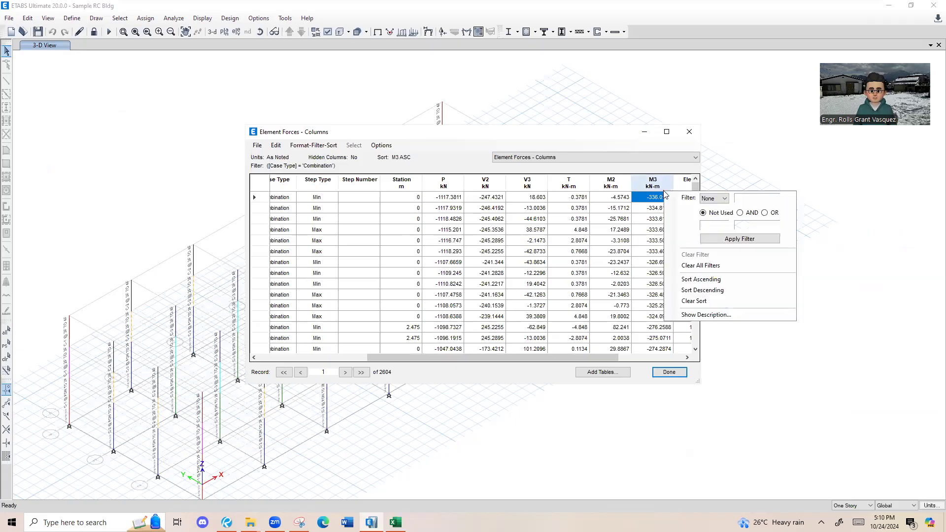
ctrl+click(459, 196)
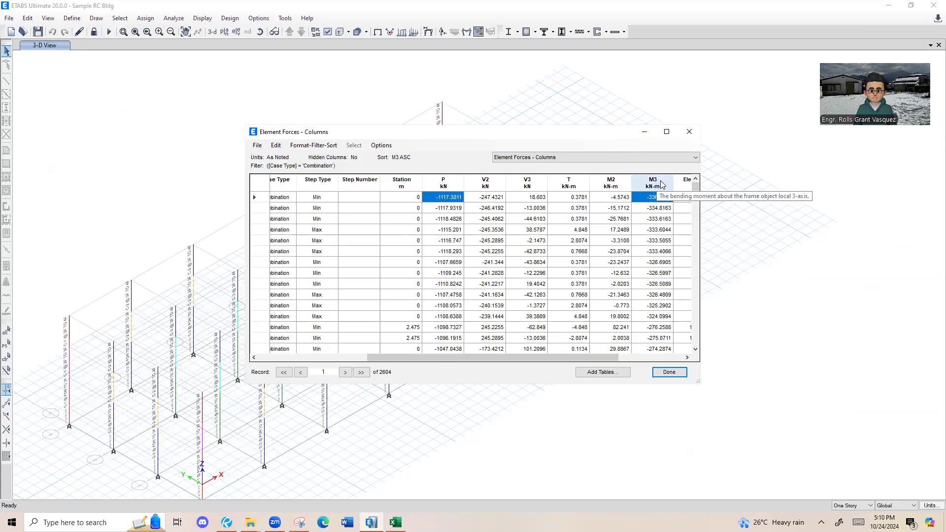
right_click(662, 185)
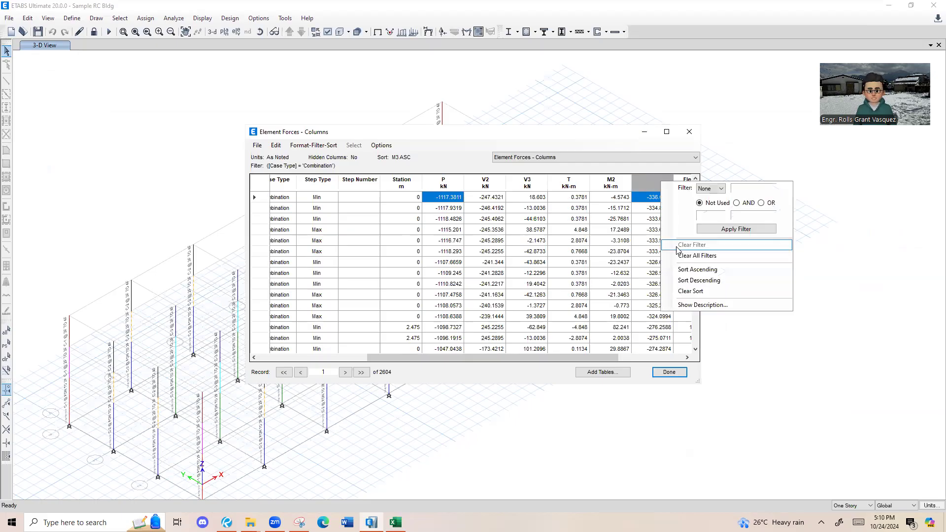
click(724, 278)
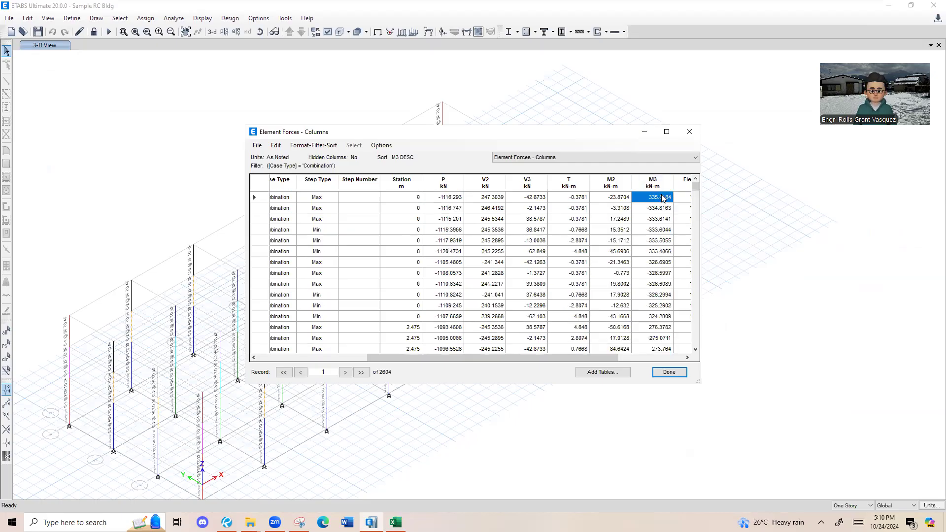
click(436, 198)
Sort the forces by M3 ascending and copy the top M3 value, -336.0163, to Mux cell H18 in Excel.
click(659, 190)
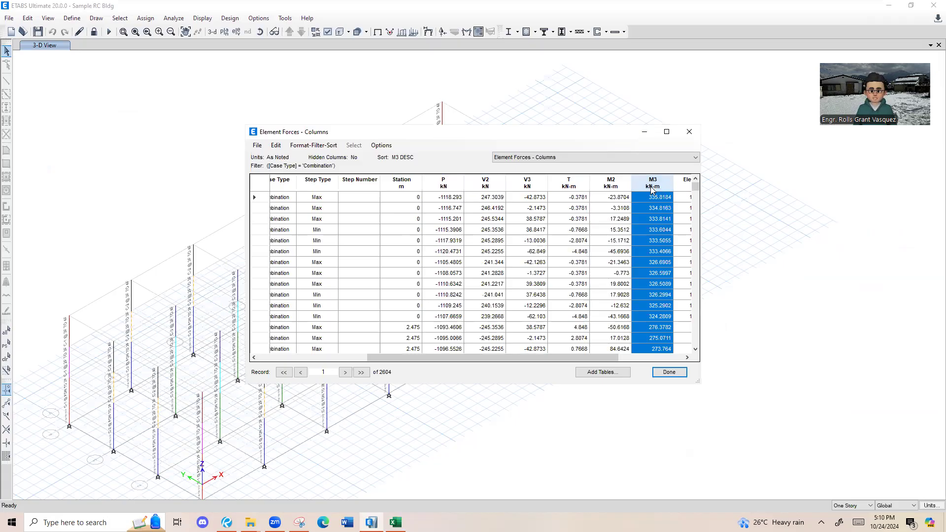
right_click(651, 187)
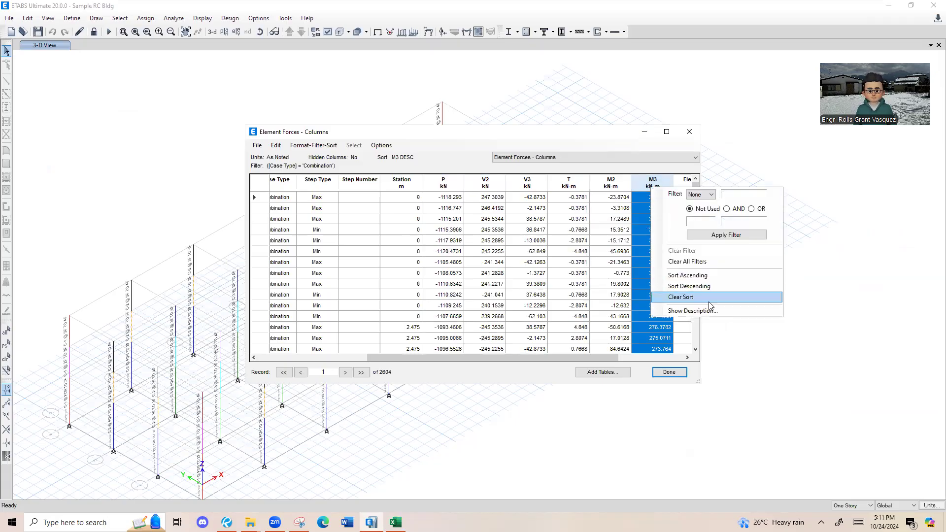
click(710, 273)
click(650, 197)
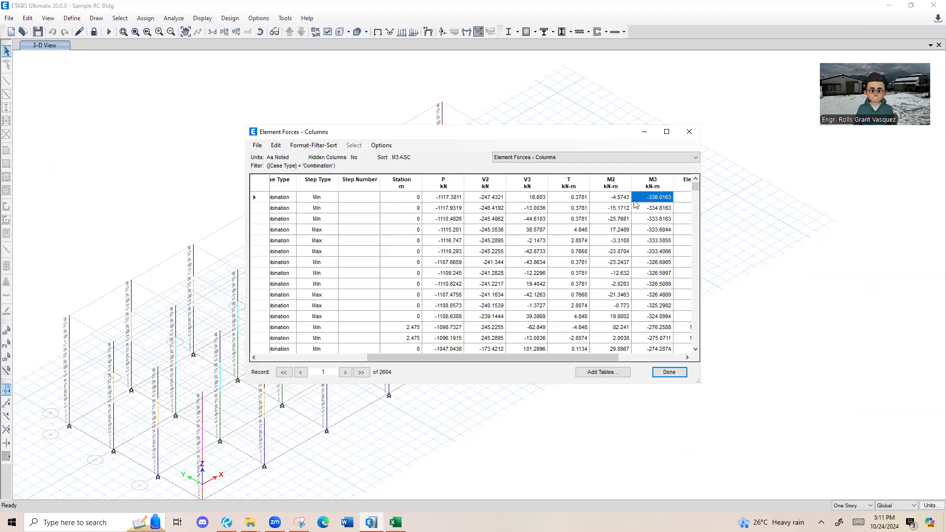
right_click(662, 186)
click(651, 209)
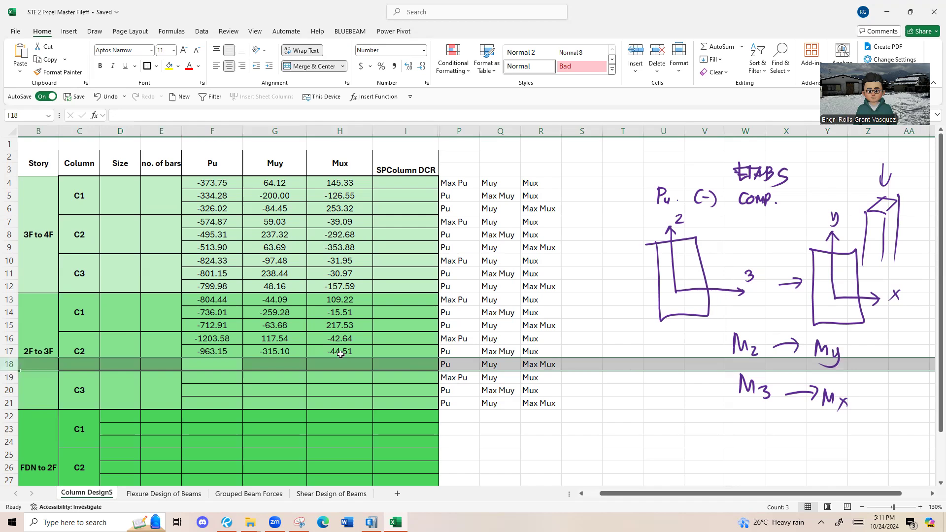
key(alt+Tab)
click(340, 364)
key(ctrl+v)
click(389, 378)
click(396, 406)
Copy the M2 value of the top M3 row, -4.5743, from ETABS to Muy cell G18 in Excel.
key(alt+Tab)
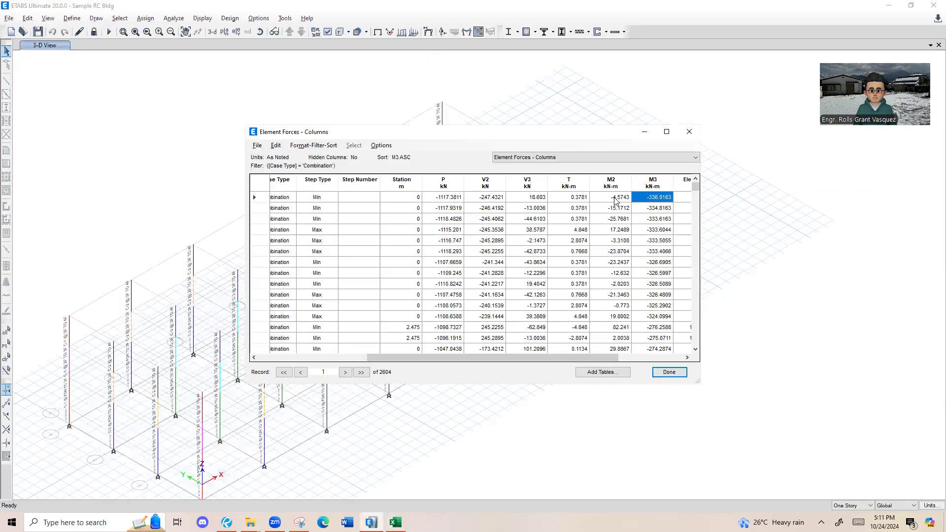
key(alt+Tab)
click(274, 364)
key(ctrl+v)
click(325, 378)
click(331, 406)
Copy the P value of the top M3 row, -1117.3811, from ETABS to Pu cell F18 in Excel.
key(alt+Tab)
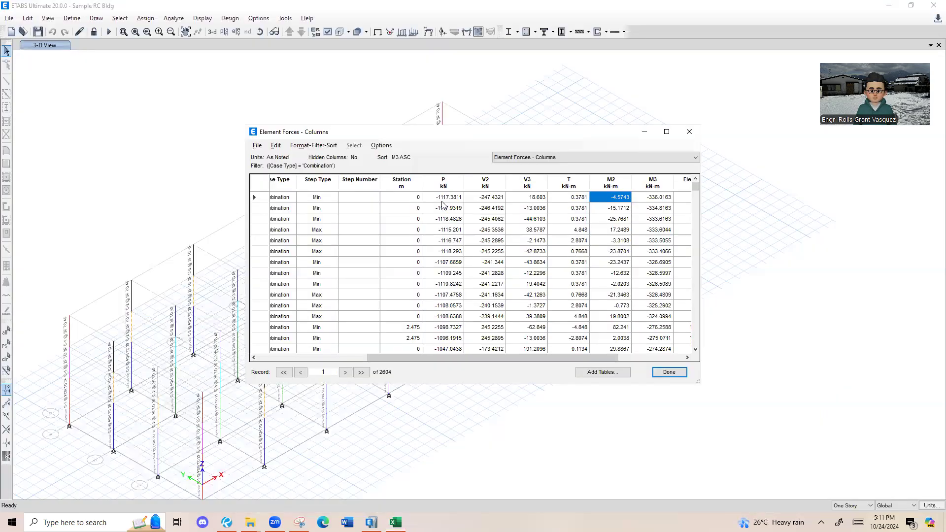
key(alt+Tab)
click(212, 364)
key(ctrl+v)
click(259, 378)
click(266, 405)
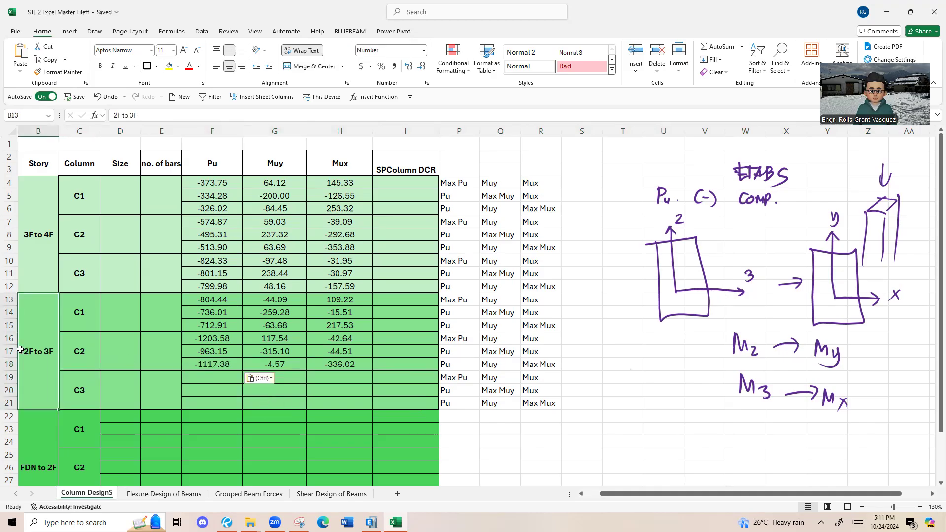
Review the C2 2F to 3F rows 16 to 18 and the C1 3F to 4F values in row 4 of the design table.
drag(6, 339, 5, 371)
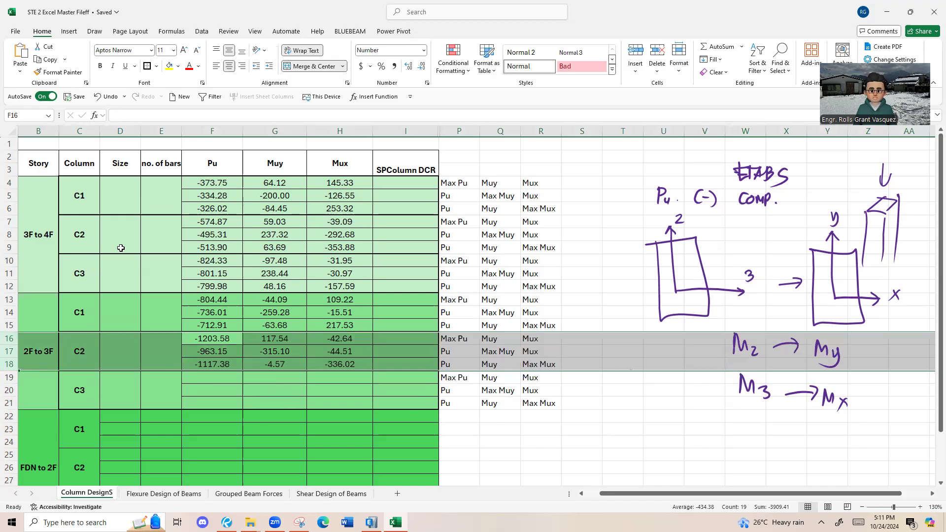
click(280, 216)
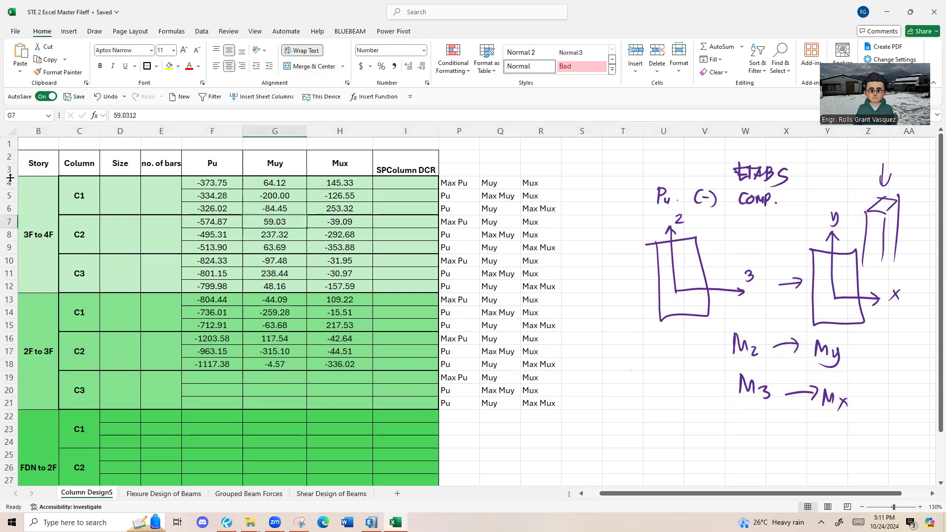
click(7, 196)
click(9, 183)
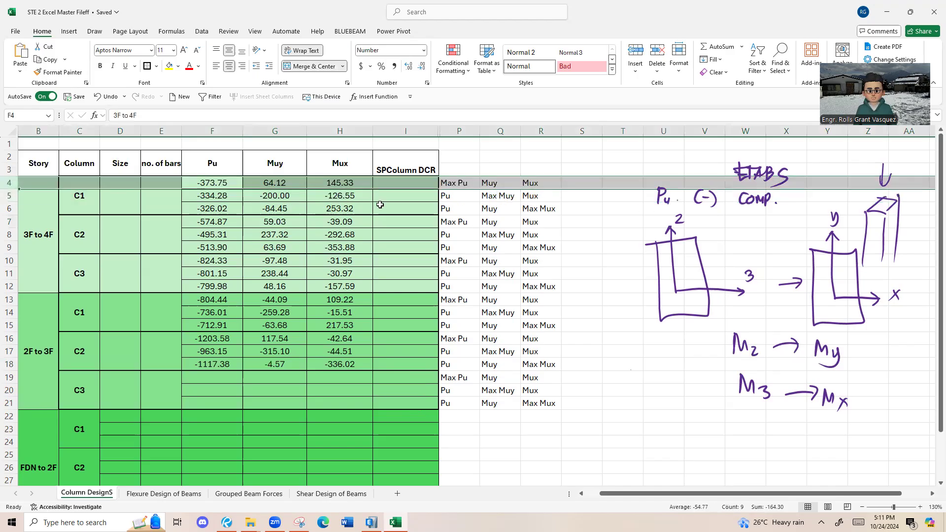
Return to ETABS, close the current forces table, select group C-1 @ 3F TO 4F and display its column element forces table.
key(alt+Tab)
click(693, 135)
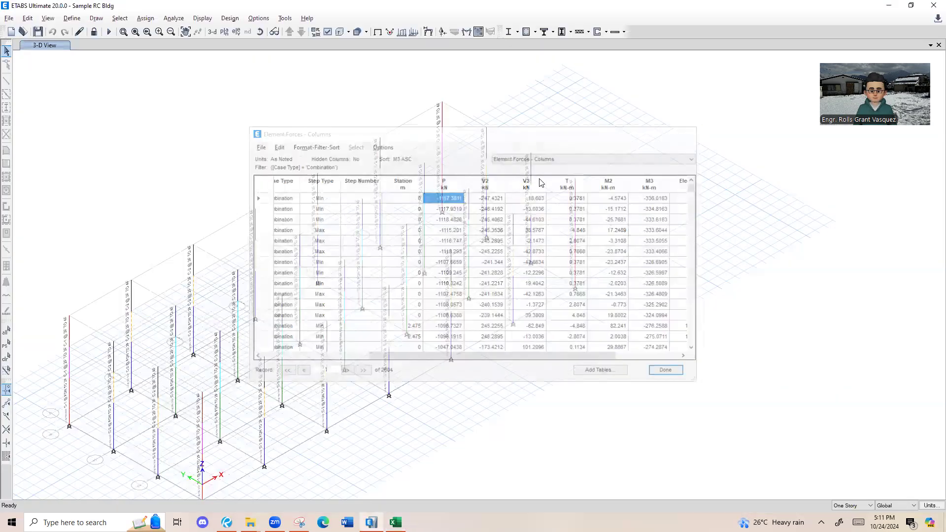
key(ctrl+g)
click(301, 138)
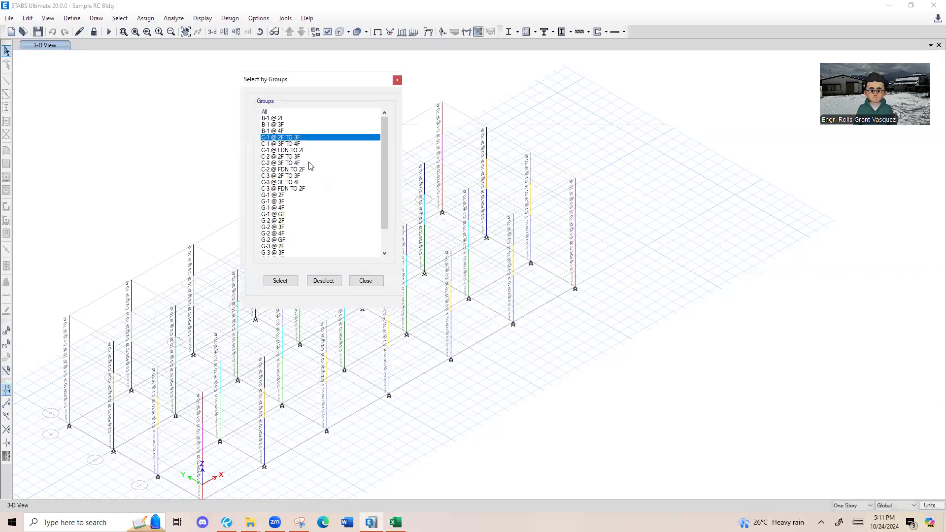
click(314, 144)
click(279, 281)
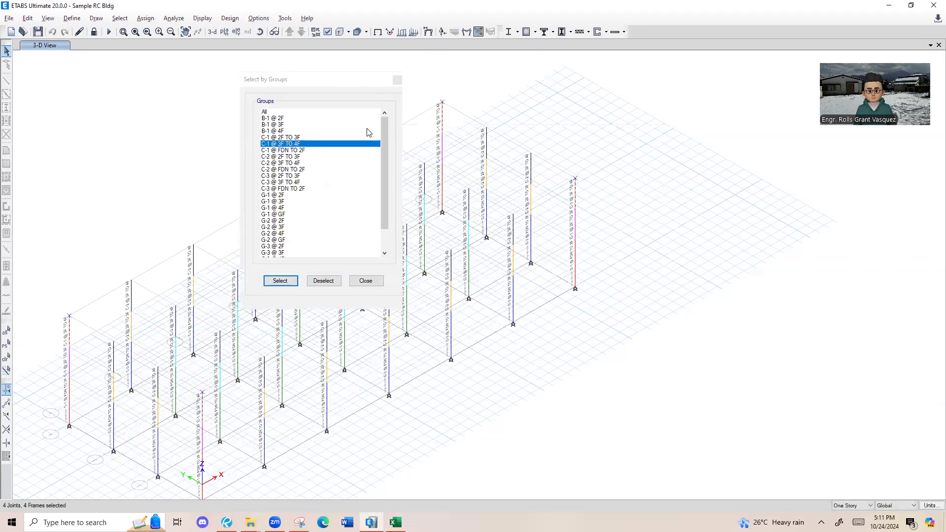
click(398, 81)
key(ctrl+t)
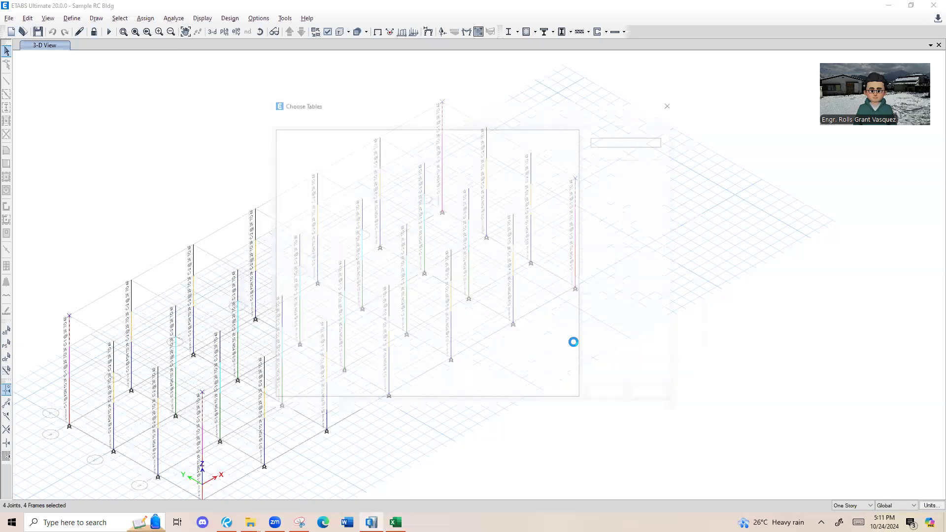
click(614, 392)
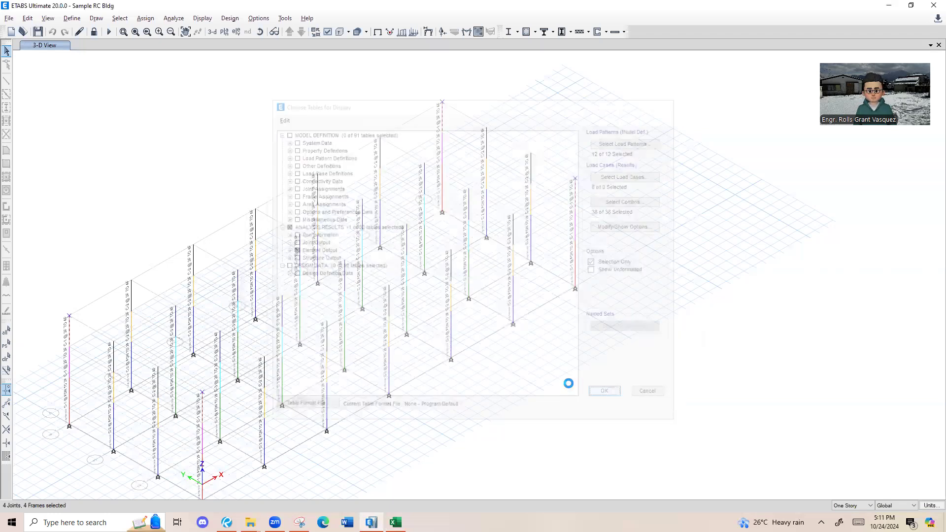
Filter the column forces to the Combination case type and sort them by P ascending.
click(458, 179)
right_click(458, 184)
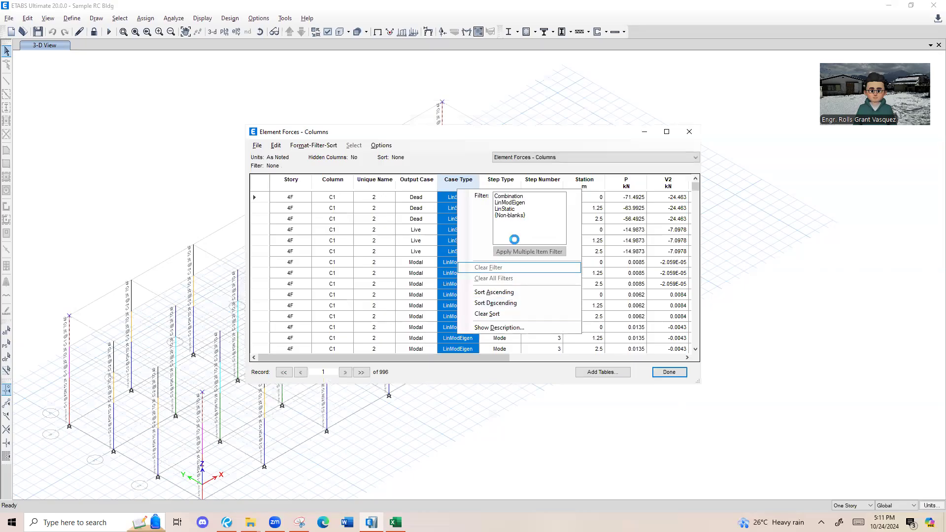
click(509, 196)
scroll(505, 185, right, 3)
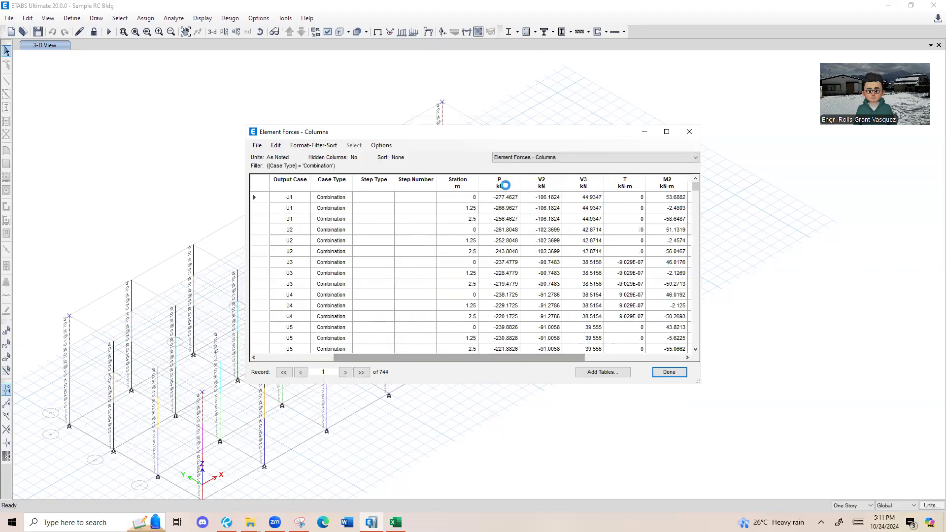
click(505, 185)
right_click(506, 186)
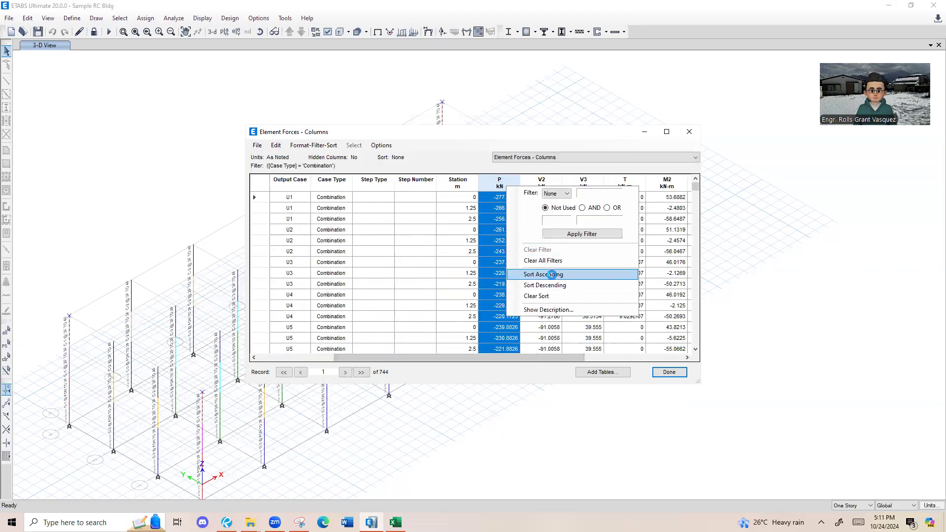
Sort the column forces by P in ascending order and compare the top row's P, M2 and M3 with Excel's first C1 row.
click(552, 274)
click(511, 197)
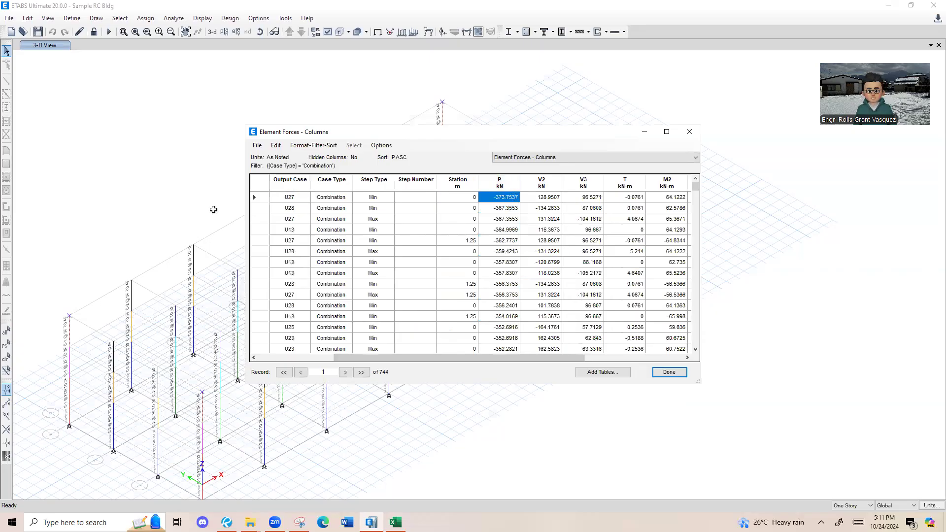
key(alt+Tab)
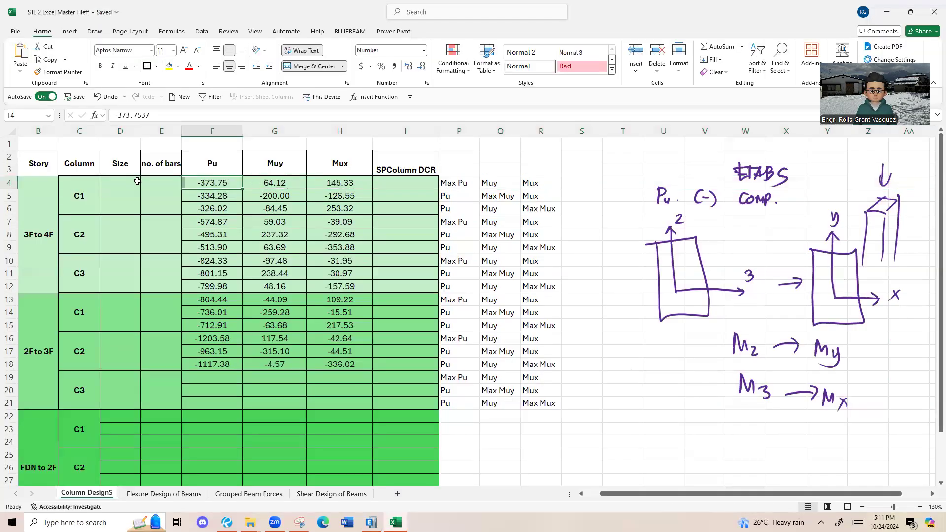
key(alt+Tab)
click(660, 198)
drag(597, 350, 614, 338)
drag(557, 357, 597, 215)
click(633, 195)
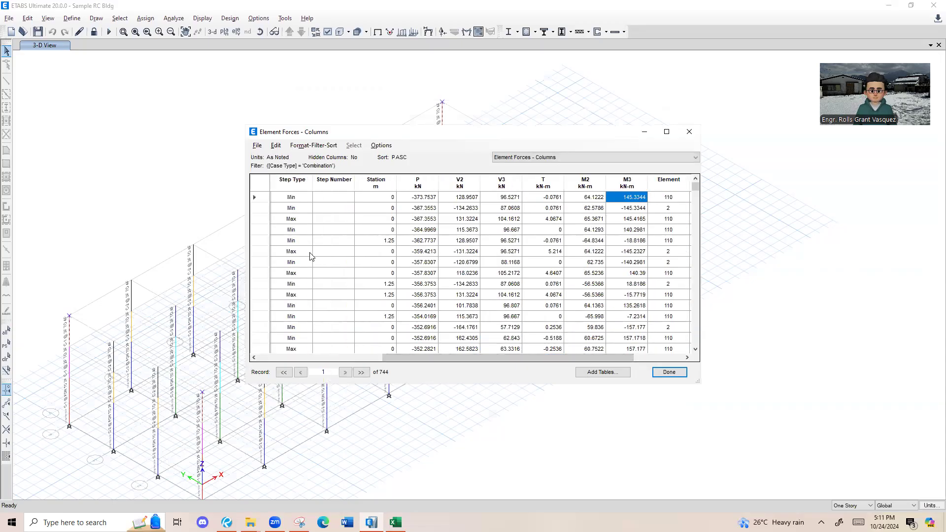
key(alt+Tab)
key(alt+Tab)
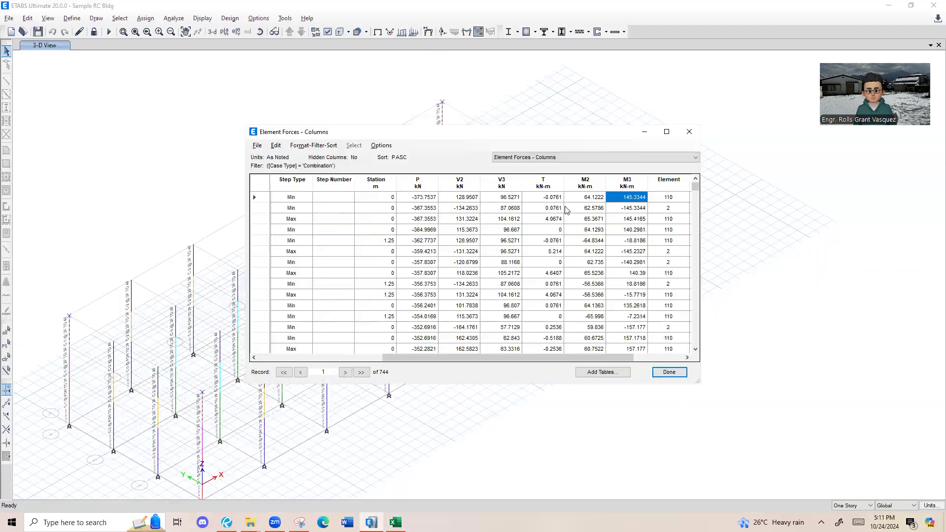
Sort the column forces by M2 in ascending order and compare the top row with the C1 Max Muy row in Excel.
click(586, 185)
right_click(587, 185)
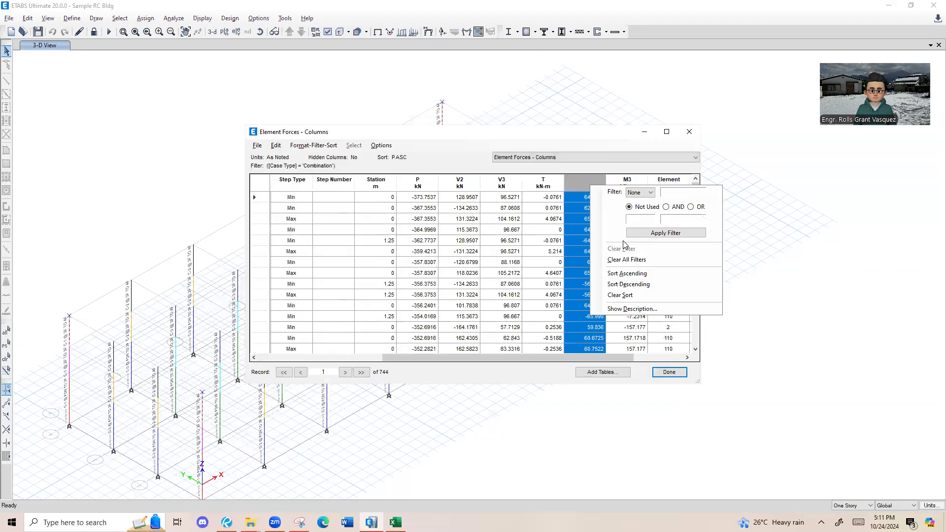
click(638, 274)
right_click(592, 187)
click(640, 284)
right_click(591, 190)
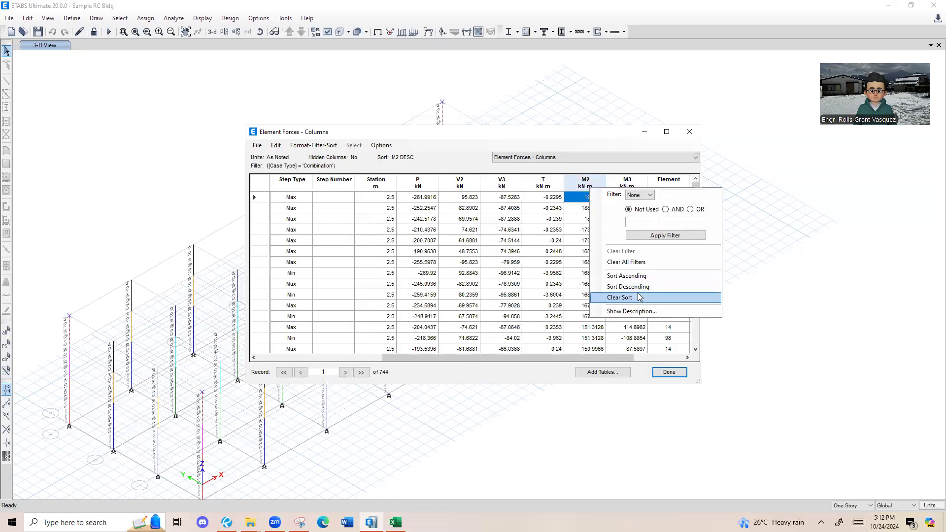
click(627, 276)
click(582, 209)
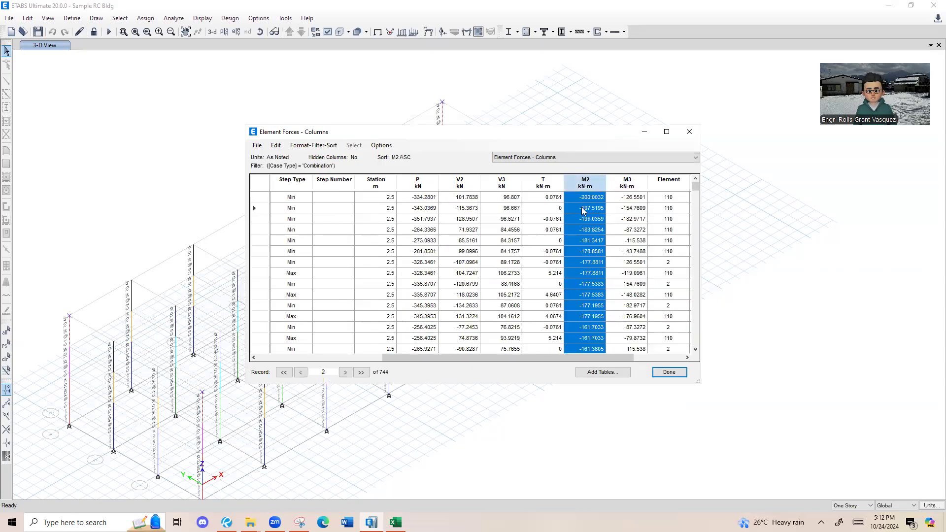
key(alt+Tab)
click(273, 195)
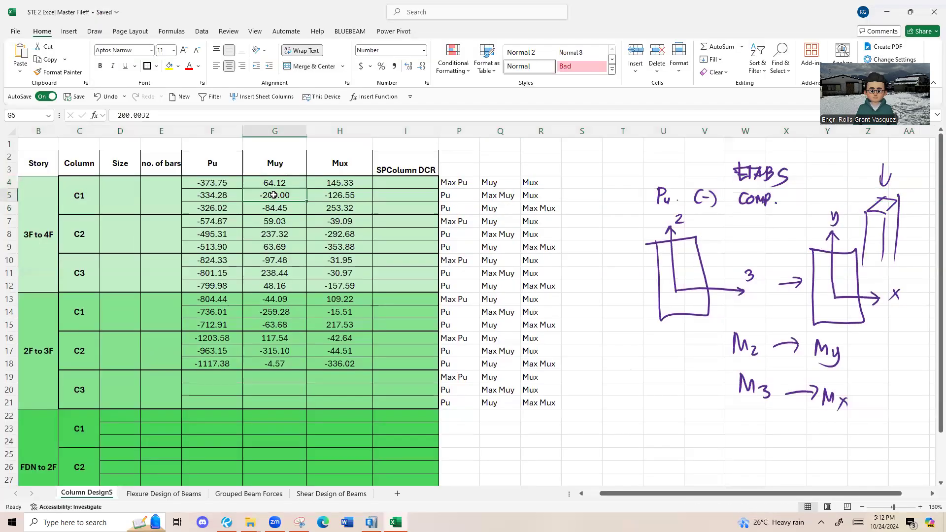
Sort the column forces by M3 in both directions, ending with descending, and check Excel's C1 Max Mux entries in row 6.
click(336, 205)
key(alt+Tab)
right_click(628, 187)
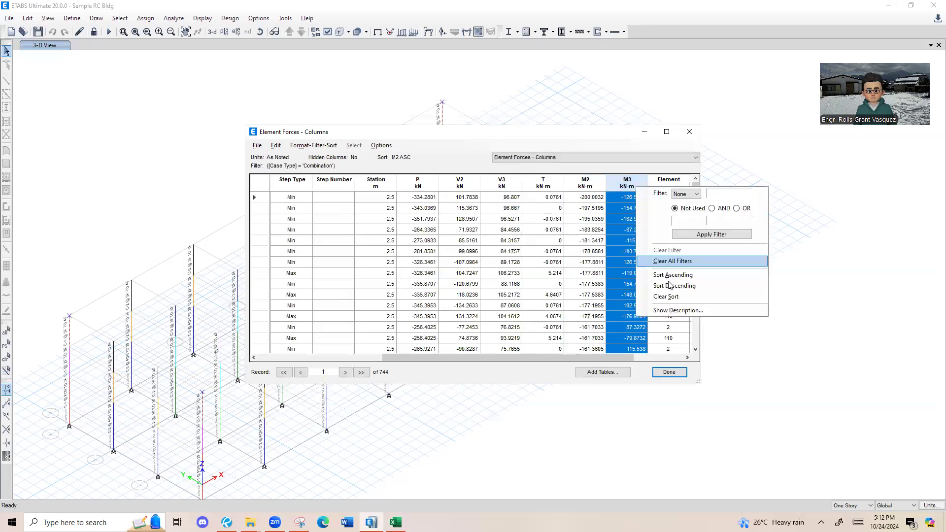
click(675, 283)
right_click(627, 188)
click(665, 274)
right_click(631, 186)
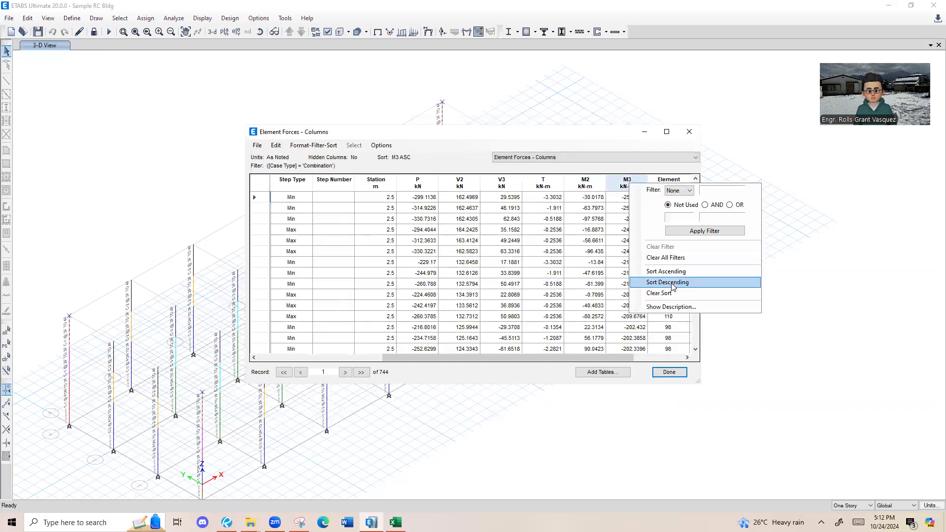
click(674, 285)
key(alt+Tab)
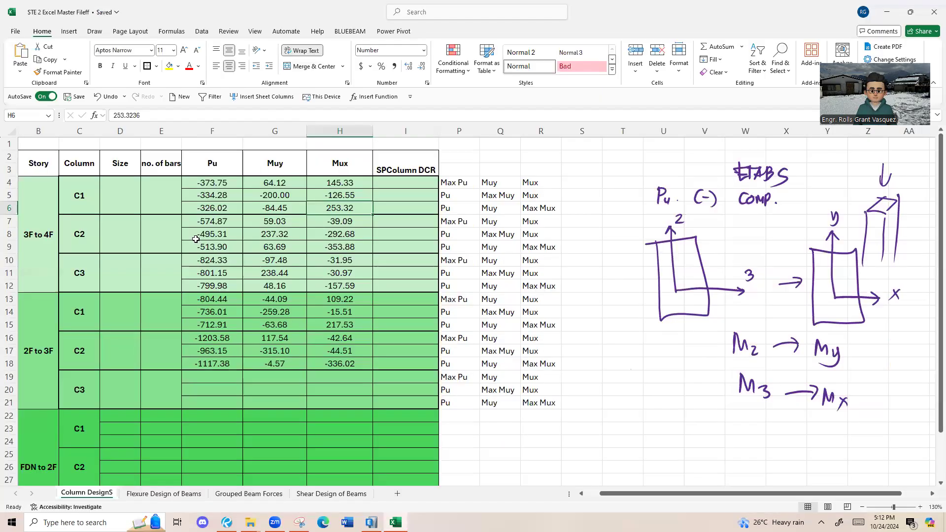
click(9, 208)
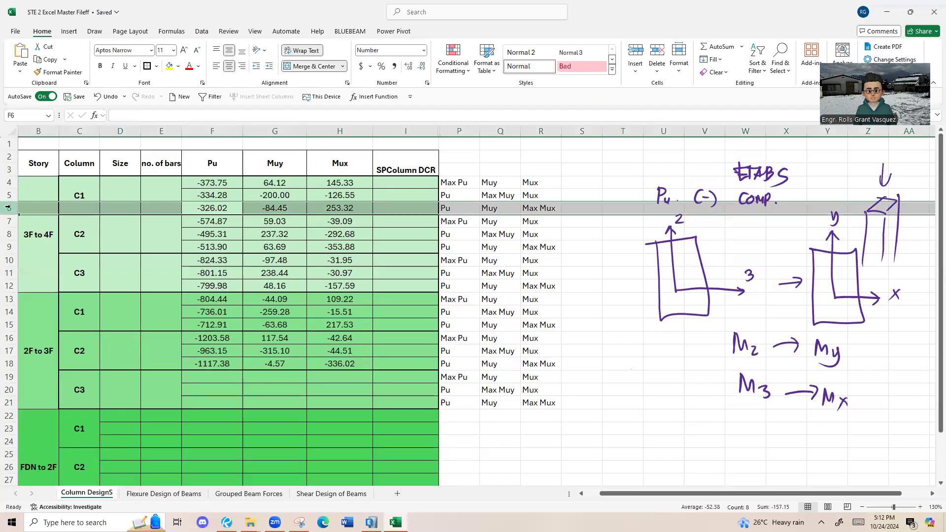
Close the Element Forces table in ETABS and select the unfilled range D19:I30 in the Excel column design table.
key(alt+Tab)
click(693, 133)
key(alt+Tab)
scroll(218, 382, down, 2)
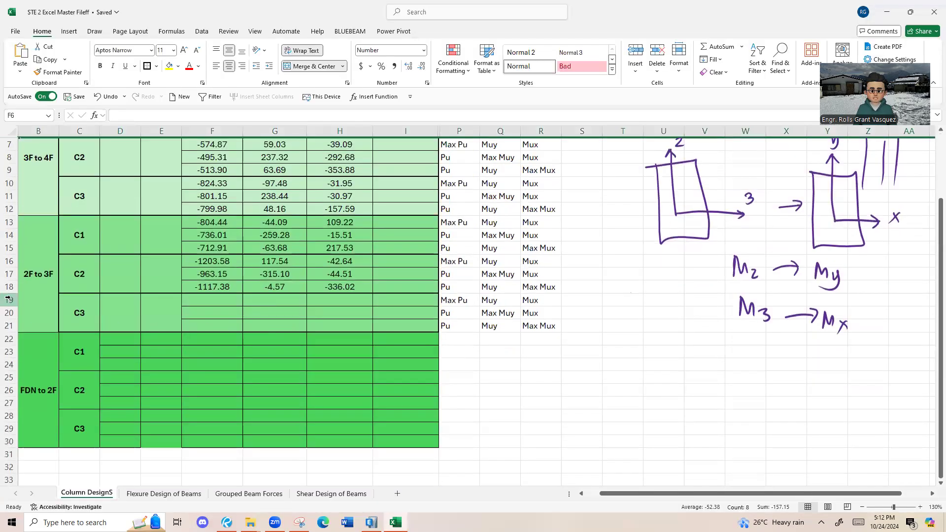
drag(100, 315, 404, 442)
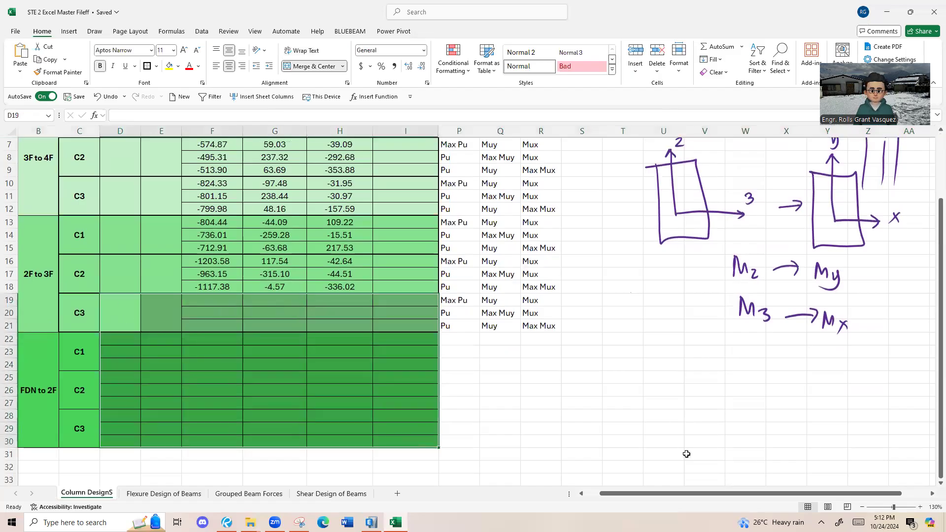
key(alt+Tab)
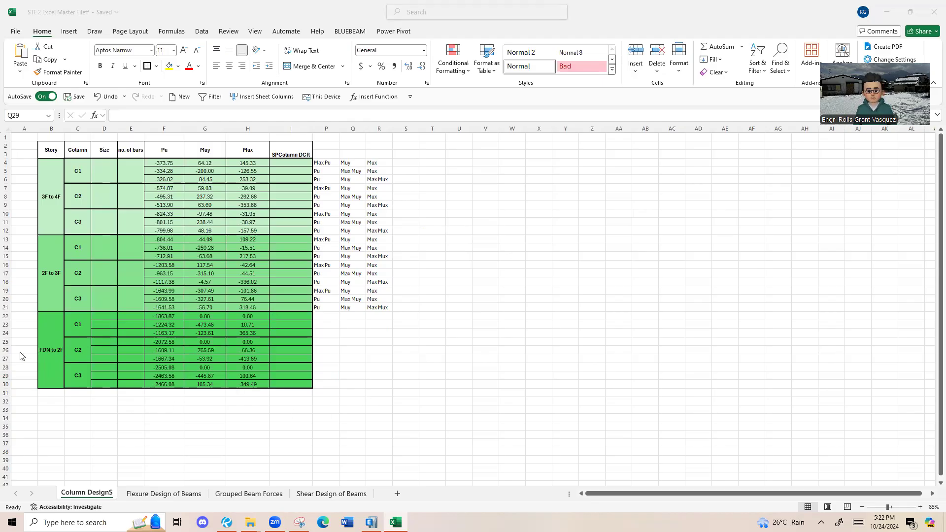
Review the Pu values in the column design table, comparing columns C1, C2 and C3 in the 3F to 4F story.
ctrl+scroll(21, 356, up, 1)
ctrl+scroll(65, 352, up, 1)
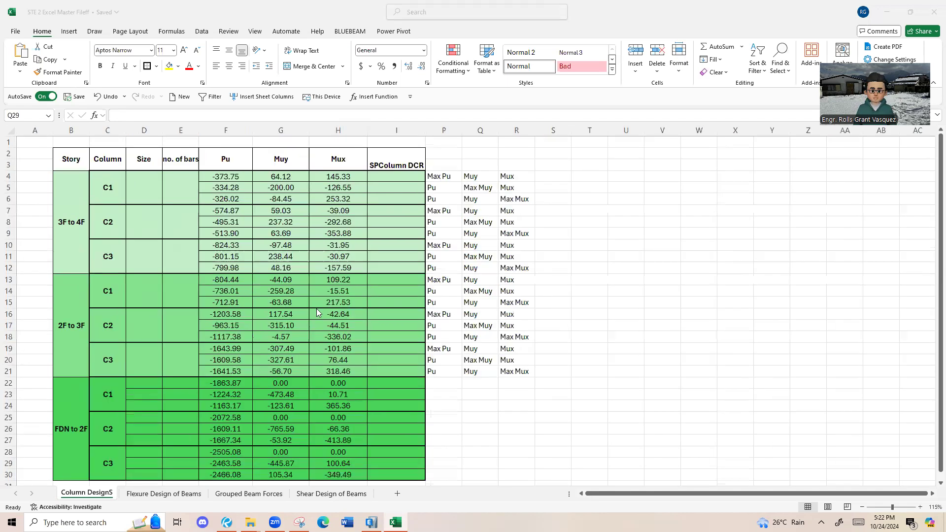
click(236, 131)
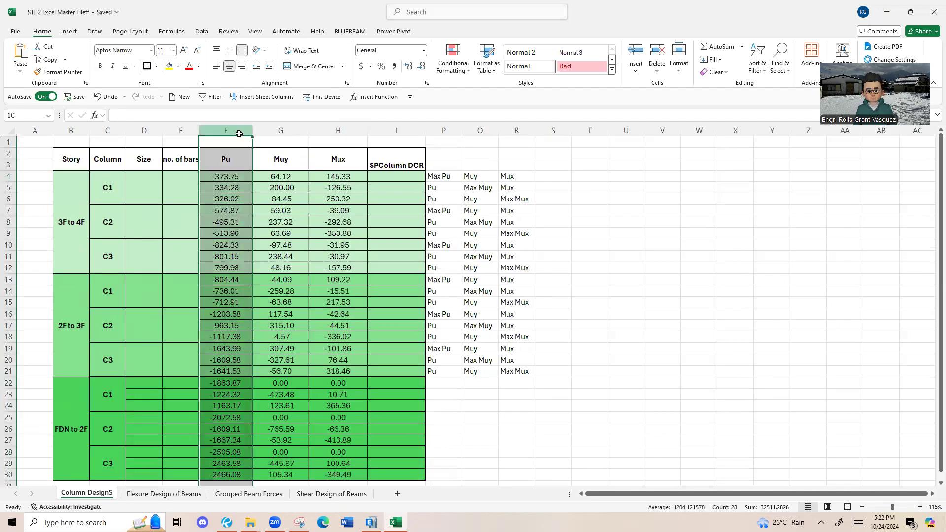
click(71, 182)
click(238, 186)
drag(112, 194, 99, 260)
click(246, 176)
click(93, 188)
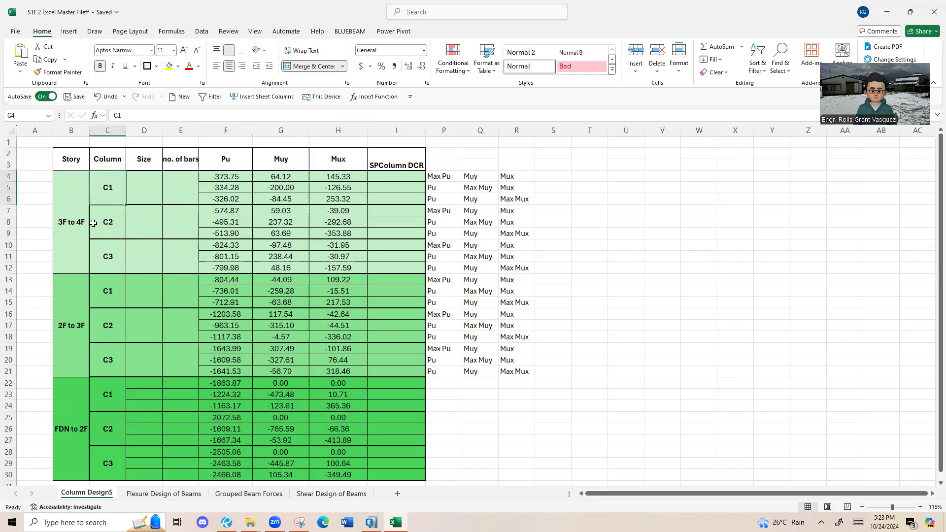
drag(220, 179, 218, 220)
click(96, 224)
drag(104, 254, 231, 258)
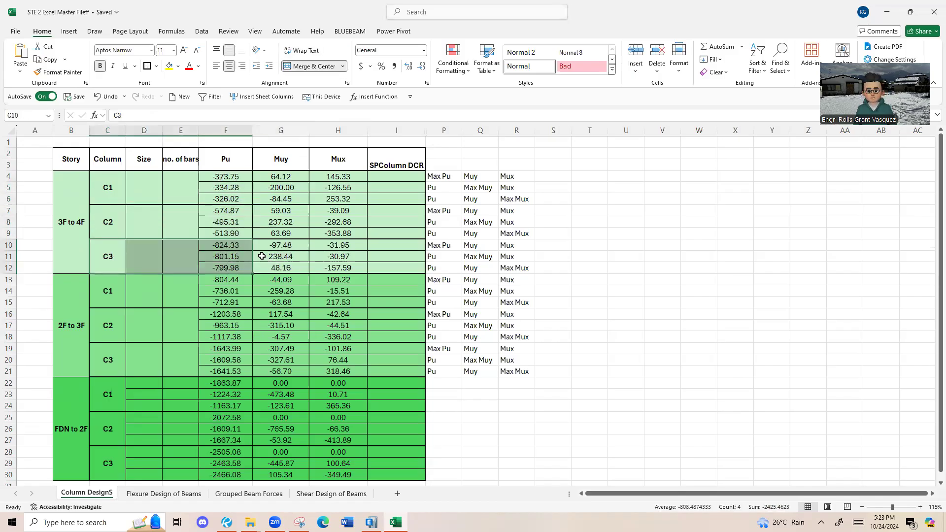
scroll(213, 265, down, 1)
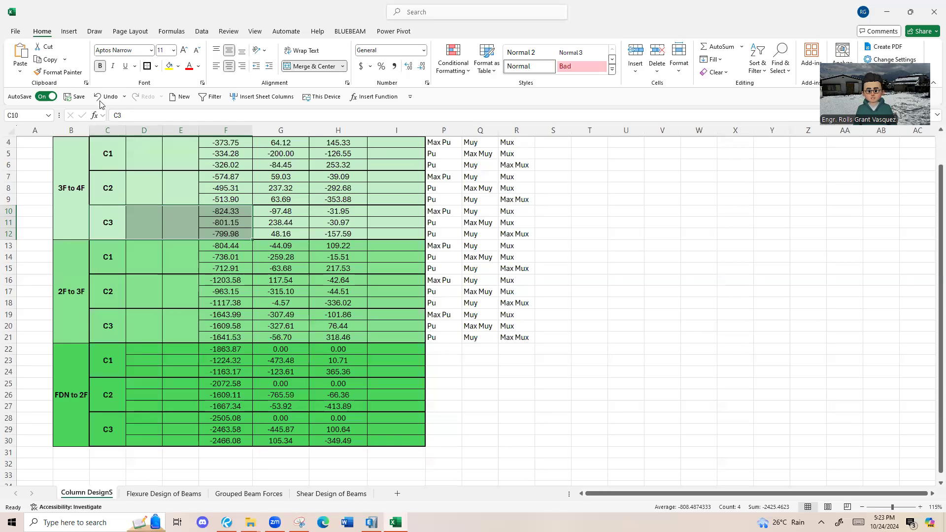
click(69, 31)
click(41, 31)
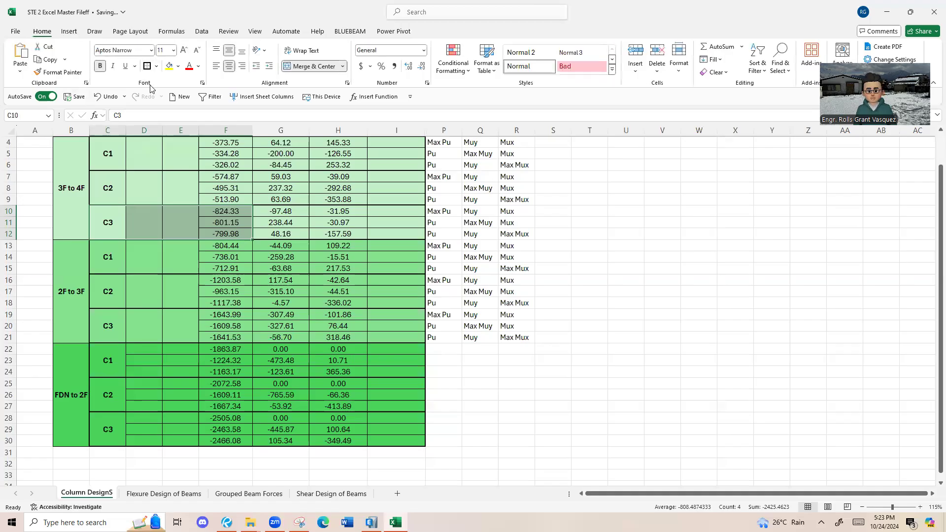
click(94, 31)
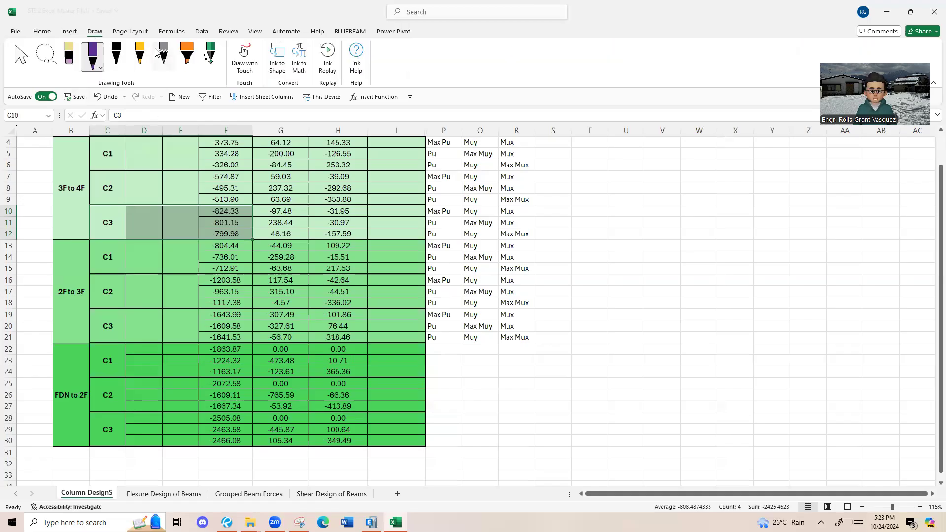
click(120, 66)
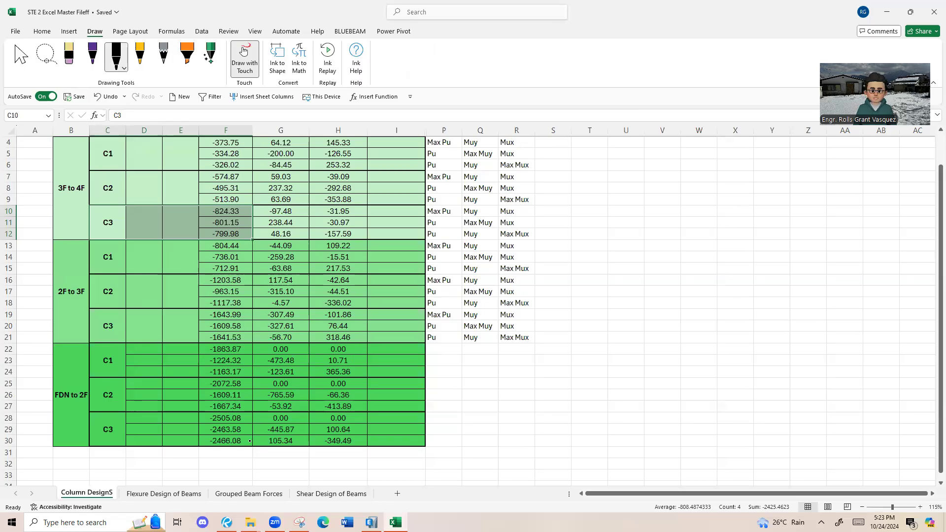
click(8, 418)
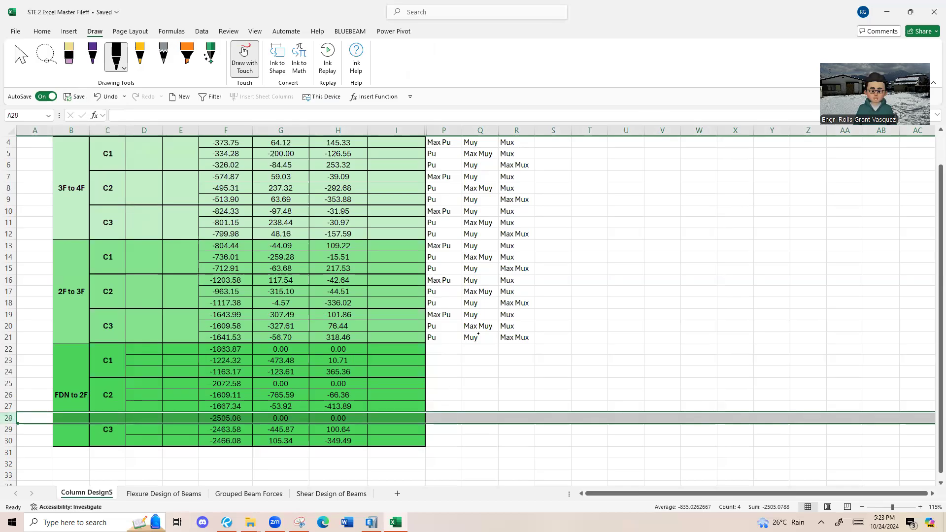
key(Escape)
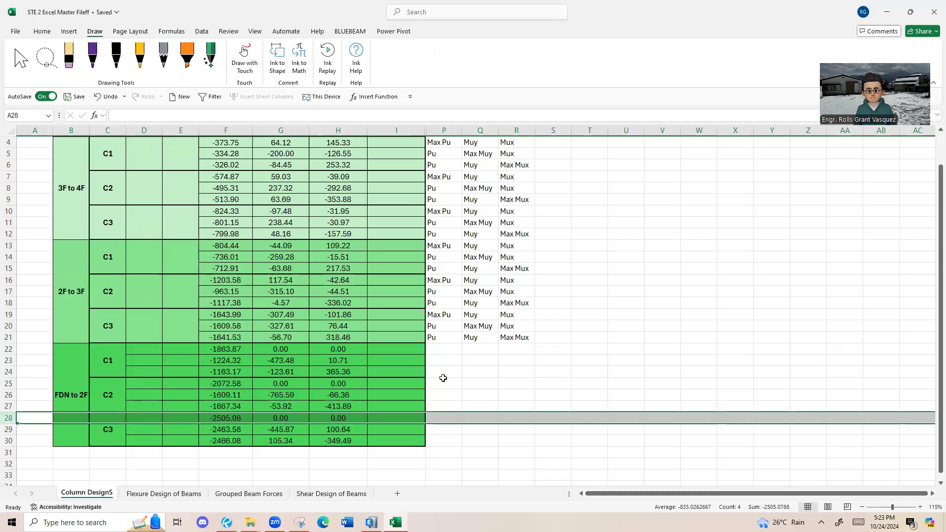
scroll(444, 380, up, 1)
click(411, 161)
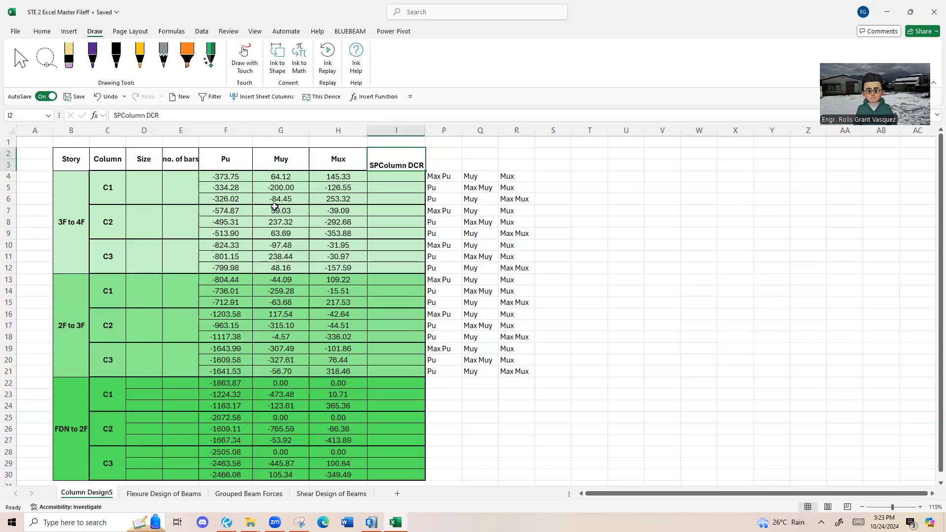
click(156, 192)
click(664, 243)
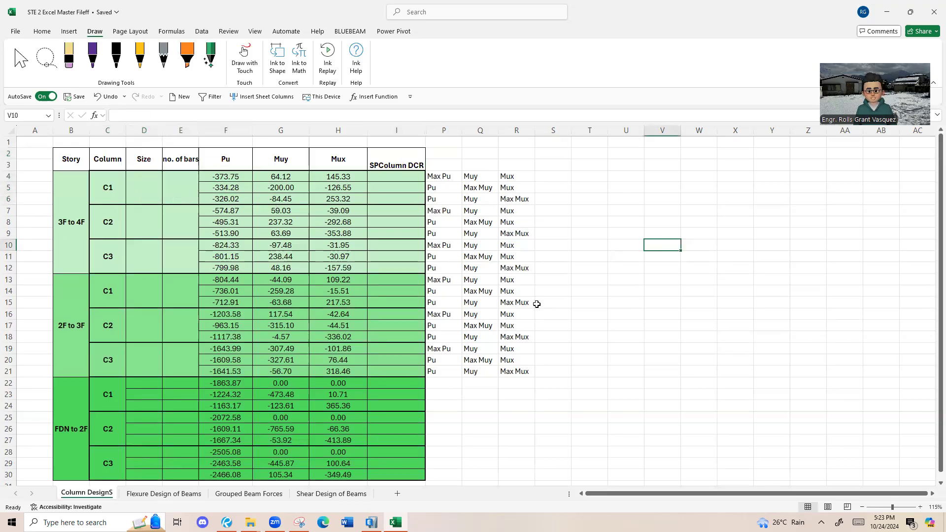
Sketch a rectangular column section with one bar at each corner beside the table, using the black pen.
click(116, 56)
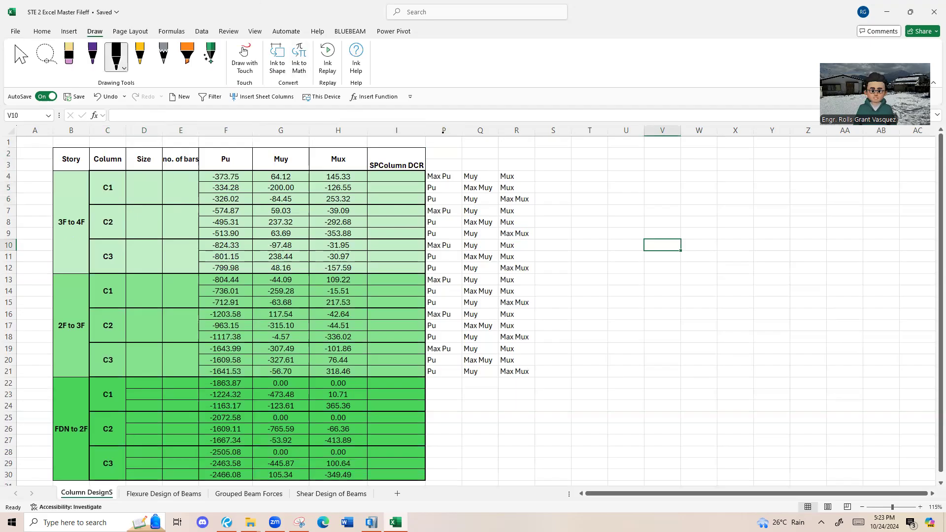
mouse_move(641, 180)
mouse_down()
mouse_move(642, 254)
mouse_move(705, 207)
mouse_move(645, 176)
mouse_up()
click(837, 253)
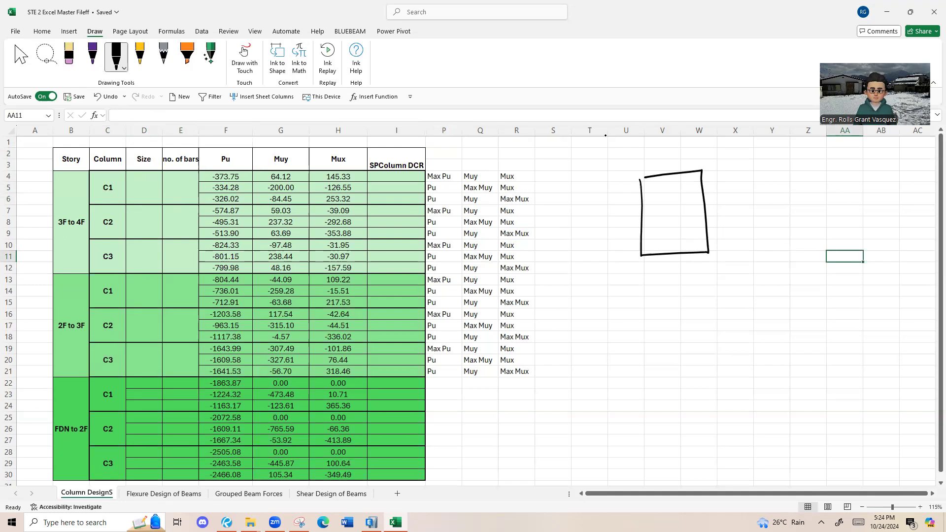
drag(653, 192, 686, 191)
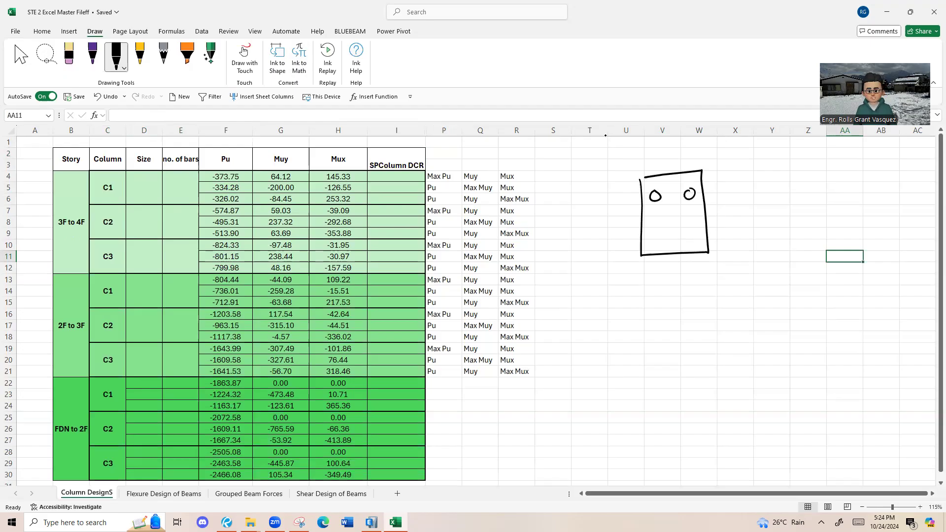
drag(656, 237, 689, 237)
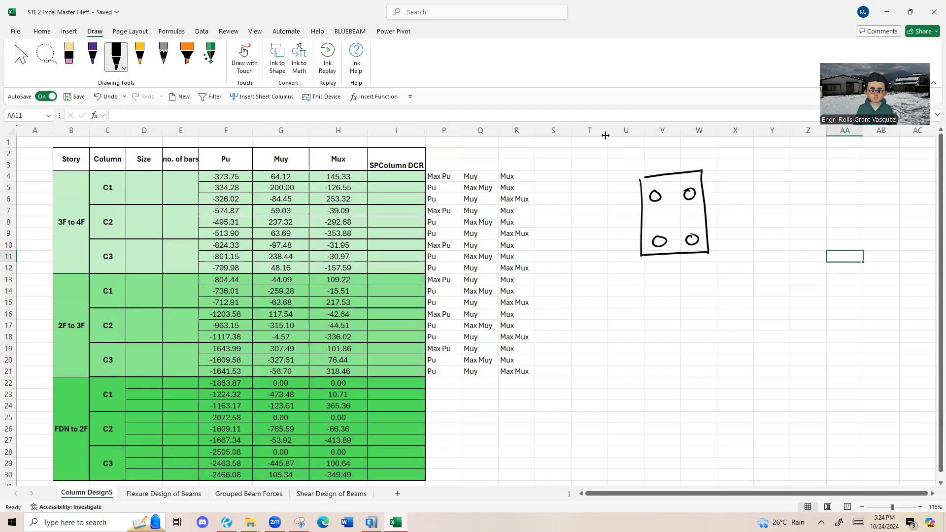
Sketch a second column section beside the four-bar one, with eight bars around its perimeter, and label it n=8.
mouse_move(759, 178)
mouse_down()
mouse_move(761, 243)
mouse_move(824, 217)
mouse_move(766, 180)
mouse_move(772, 194)
mouse_move(809, 196)
mouse_move(773, 211)
mouse_up()
drag(770, 227, 773, 228)
drag(791, 228, 791, 229)
drag(809, 229, 810, 216)
drag(776, 277, 792, 275)
mouse_move(807, 268)
mouse_down()
mouse_move(804, 276)
mouse_move(807, 268)
mouse_up()
Handwrite the label n=4 beneath the four-bar column section.
drag(674, 275, 682, 284)
drag(686, 279, 693, 278)
mouse_move(687, 283)
mouse_down()
mouse_move(713, 279)
mouse_move(710, 287)
mouse_up()
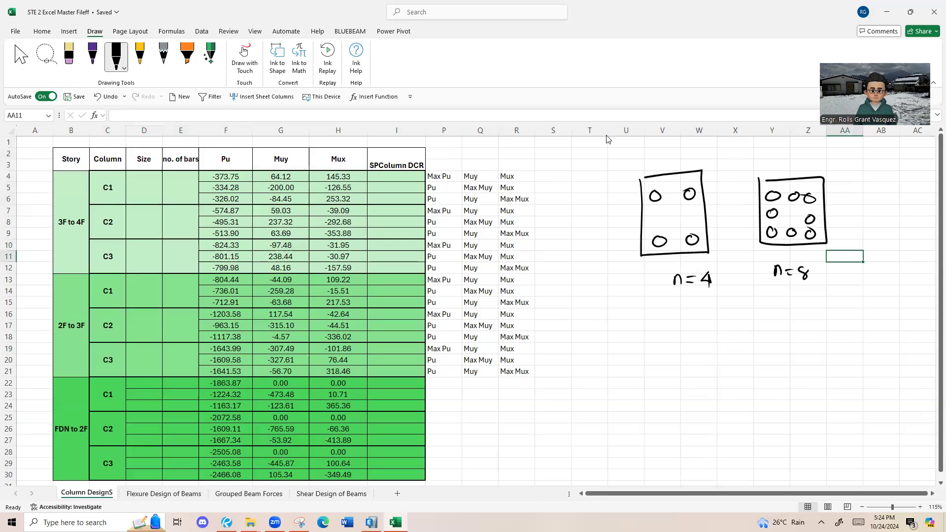
Sketch a third column section below the four-bar one, with twelve perimeter bars, and label it n=12.
mouse_move(645, 323)
mouse_down()
mouse_move(642, 397)
mouse_move(711, 317)
mouse_move(641, 326)
mouse_up()
drag(659, 337, 660, 336)
drag(671, 339, 685, 340)
drag(700, 337, 699, 338)
mouse_move(667, 357)
mouse_down()
mouse_move(663, 363)
mouse_move(668, 358)
mouse_up()
drag(661, 375, 655, 358)
key(ctrl+z)
key(ctrl+z)
mouse_move(658, 376)
mouse_down()
mouse_move(657, 391)
mouse_move(690, 391)
mouse_up()
drag(709, 389, 704, 367)
drag(679, 433, 706, 421)
drag(695, 428, 717, 432)
drag(722, 418, 732, 430)
Sketch a fourth column section below the eight-bar one, with sixteen perimeter bars, and label it n=16.
mouse_move(784, 323)
mouse_down()
mouse_move(880, 409)
mouse_move(870, 316)
mouse_up()
drag(771, 321, 870, 314)
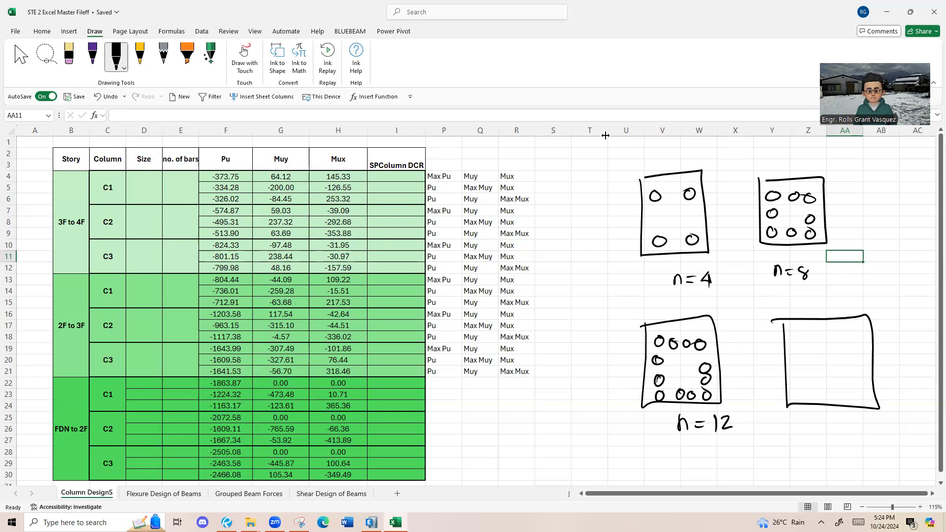
drag(798, 332, 827, 335)
drag(844, 332, 856, 335)
drag(797, 353, 802, 394)
drag(826, 393, 852, 396)
drag(867, 395, 861, 357)
drag(813, 431, 840, 419)
drag(830, 427, 848, 430)
drag(863, 415, 859, 425)
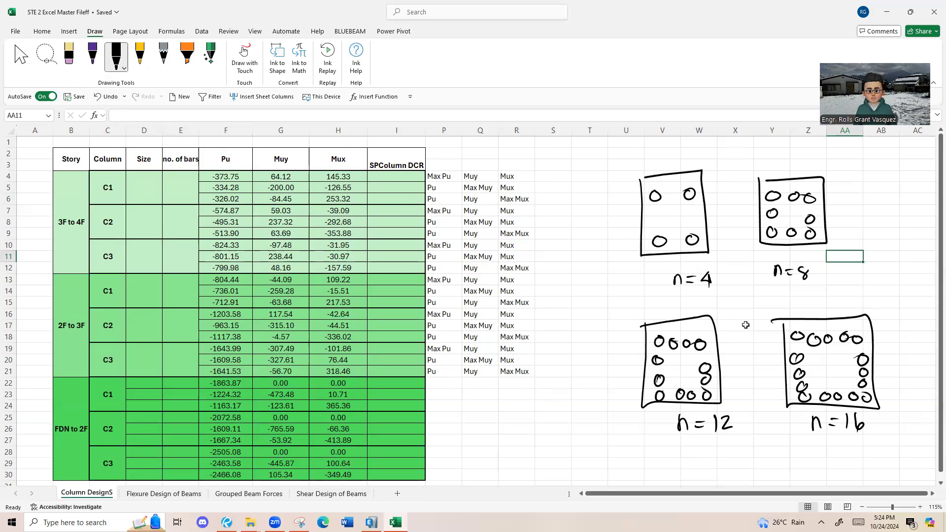
scroll(729, 317, down, 1)
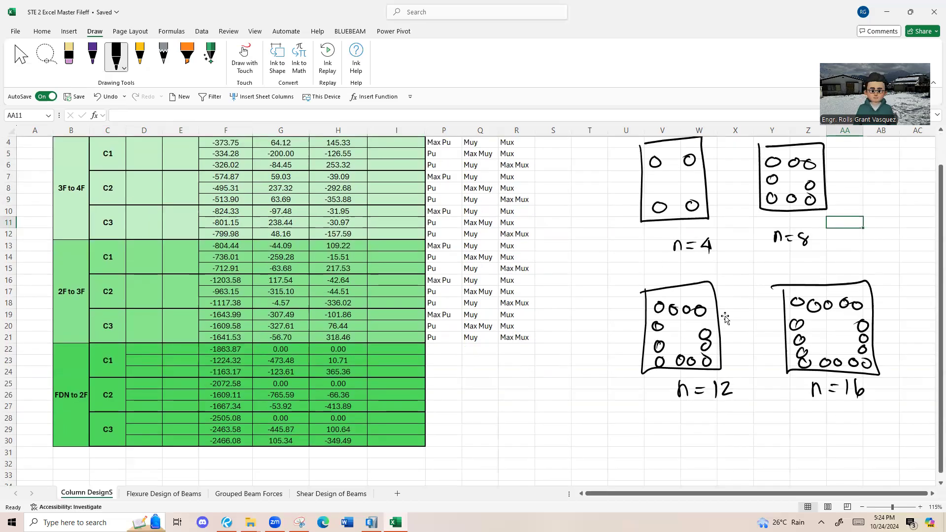
Handwrite the labels 2x2 and 3x3 above the four-bar and eight-bar column sections.
scroll(726, 319, up, 1)
drag(657, 153, 668, 163)
mouse_move(670, 155)
mouse_down()
mouse_move(678, 162)
mouse_move(670, 163)
mouse_up()
drag(680, 154, 683, 167)
mouse_move(774, 154)
mouse_down()
mouse_move(779, 167)
mouse_move(797, 168)
mouse_up()
mouse_move(797, 158)
mouse_down()
mouse_move(789, 168)
mouse_move(808, 159)
mouse_up()
Handwrite the labels 4x4 and 5x5 above the twelve-bar and sixteen-bar column sections.
mouse_move(657, 302)
mouse_down()
mouse_move(650, 310)
mouse_move(664, 308)
mouse_up()
mouse_move(659, 301)
mouse_down()
mouse_move(660, 313)
mouse_move(673, 315)
mouse_up()
drag(673, 307, 666, 316)
drag(680, 300, 685, 308)
drag(682, 298, 682, 312)
mouse_move(818, 302)
mouse_down()
mouse_move(819, 313)
mouse_move(829, 299)
mouse_up()
mouse_move(833, 301)
mouse_down()
mouse_move(841, 310)
mouse_move(832, 310)
mouse_up()
drag(848, 297, 848, 308)
drag(850, 295, 862, 294)
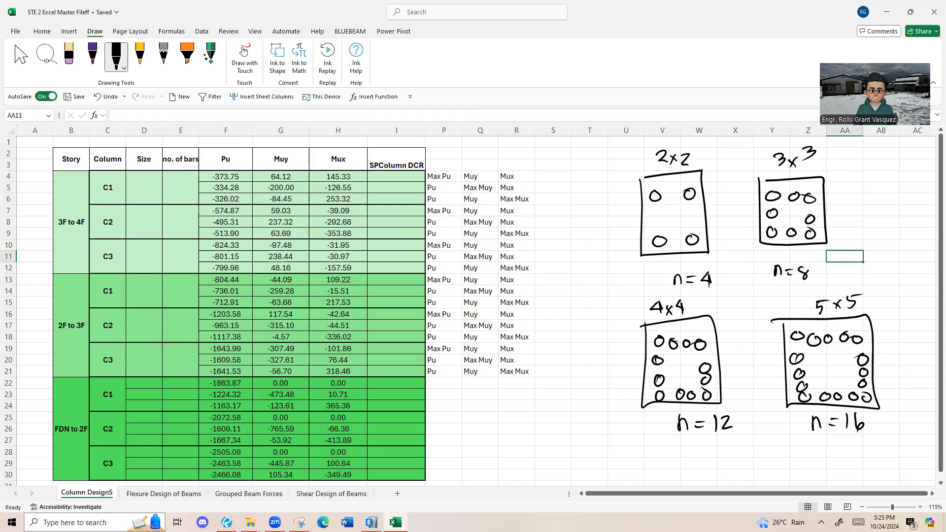
Find and launch spColumn.
click(89, 522)
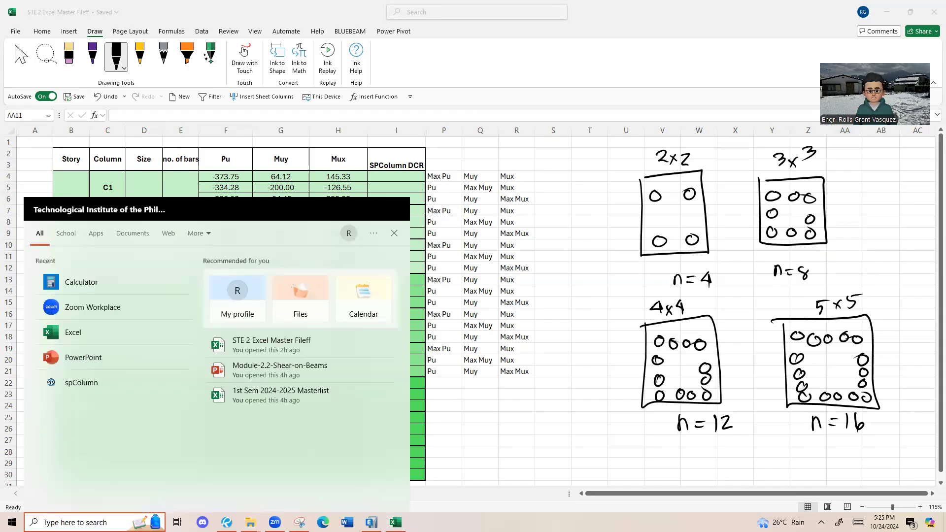
text(spcol)
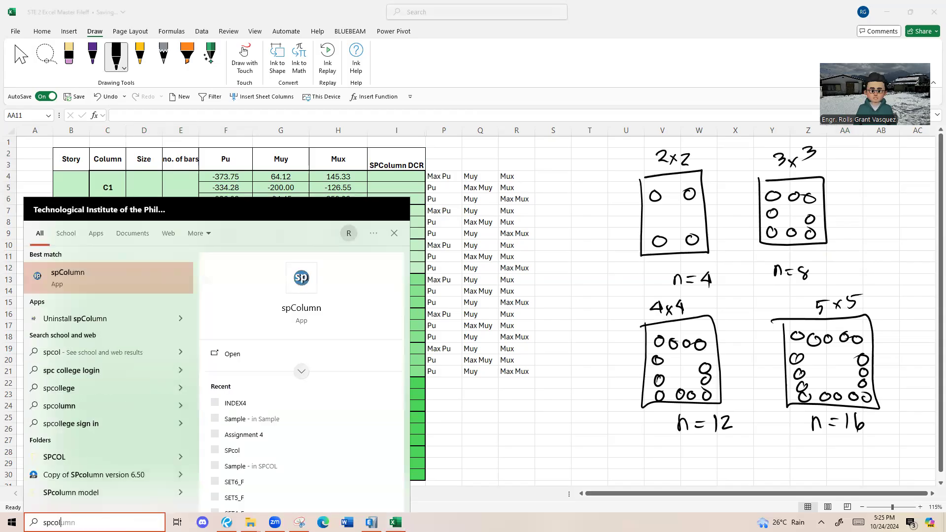
click(107, 289)
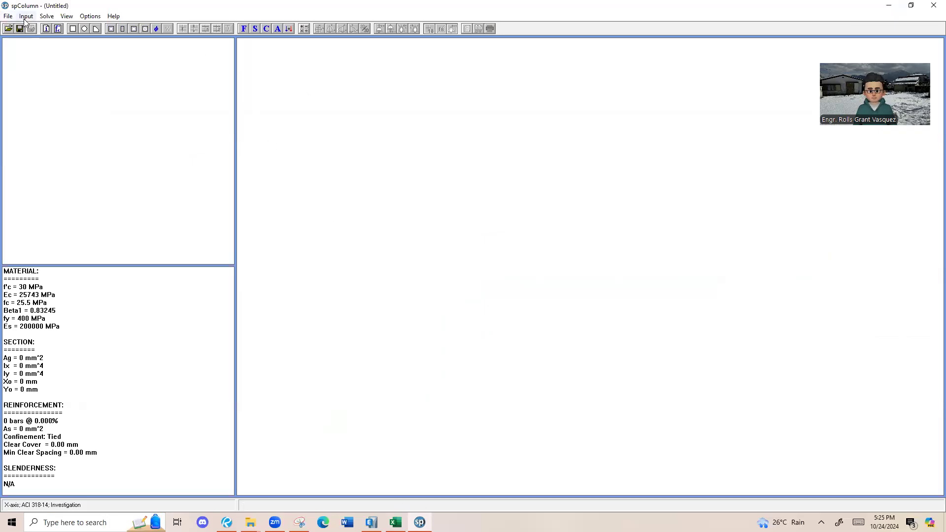
click(8, 18)
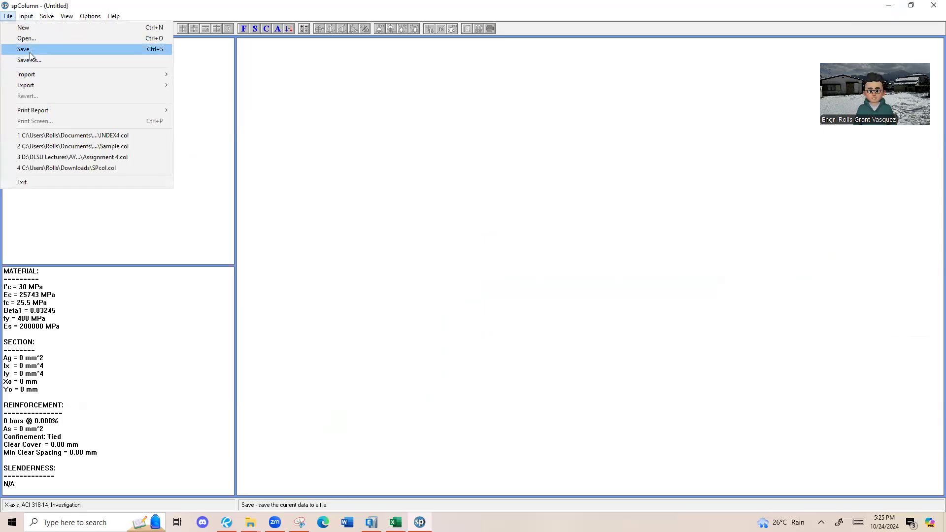
mouse_move(67, 17)
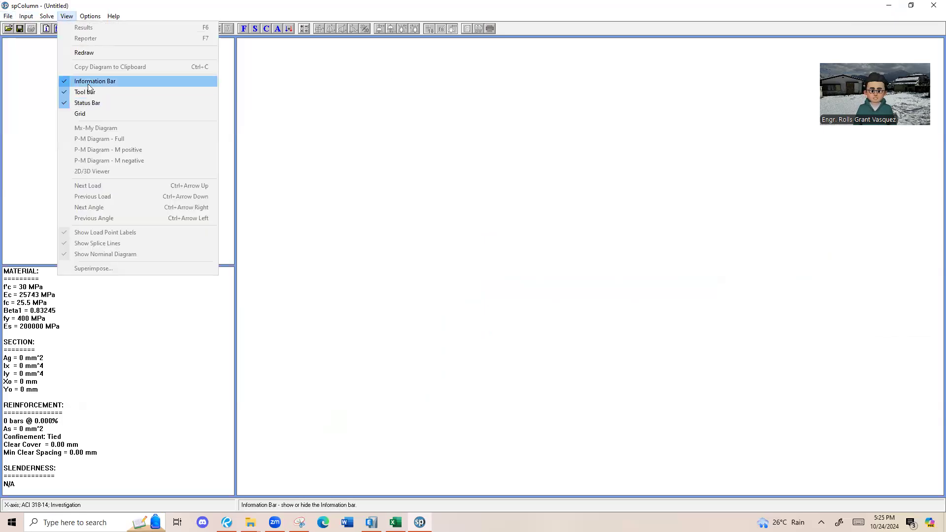
click(22, 50)
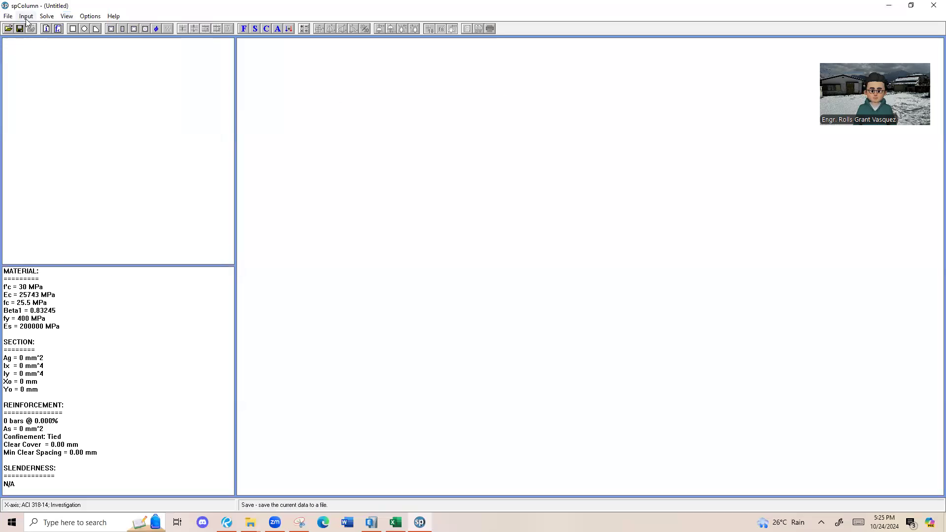
Open the General Information settings of the new column model.
click(26, 15)
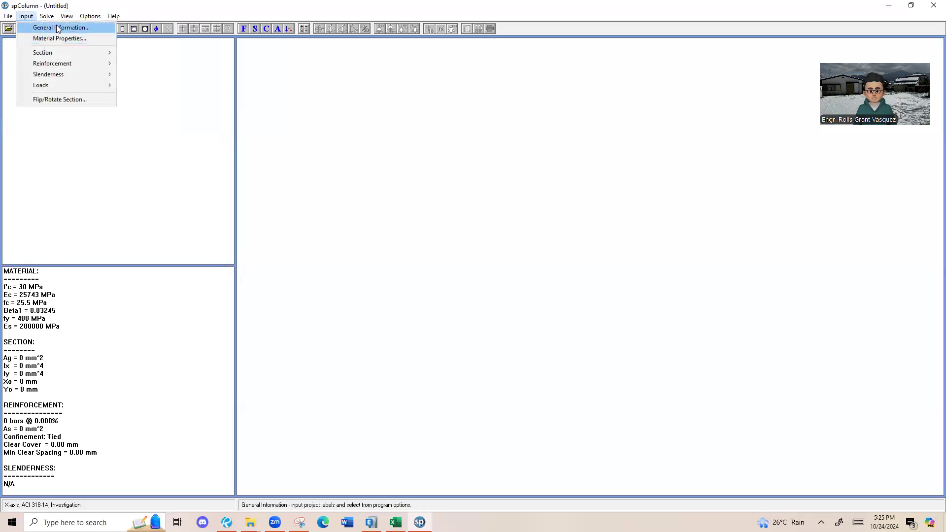
click(58, 27)
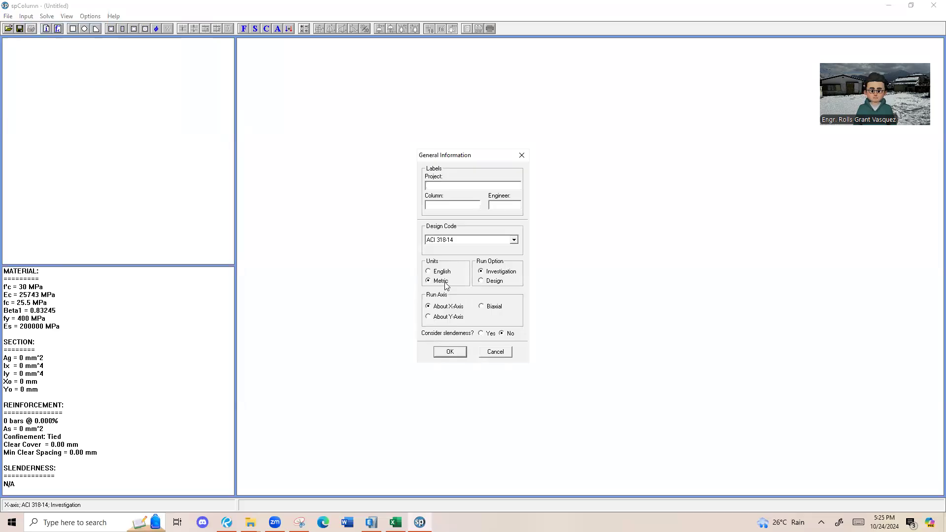
click(447, 204)
text(GFF)
key(shift+Home)
key(BackSpace)
Choose ACI 318-14 as the design code, Investigation as the run option and Biaxial as the run axis.
click(449, 242)
click(449, 241)
click(456, 240)
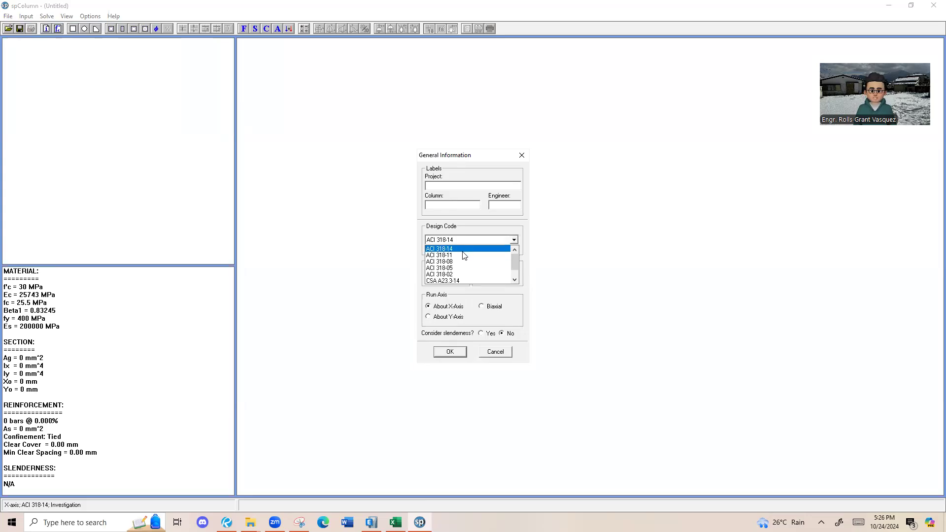
click(465, 249)
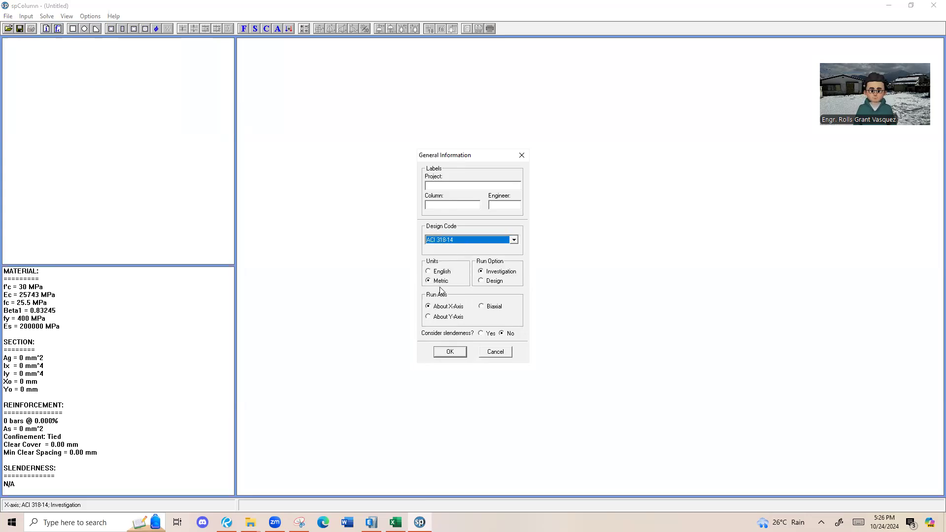
click(502, 275)
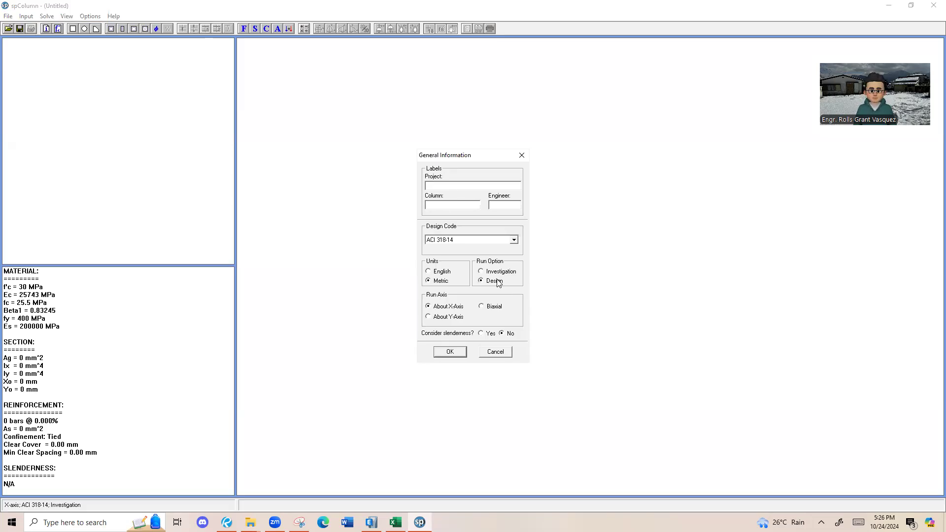
click(496, 274)
click(482, 309)
click(459, 353)
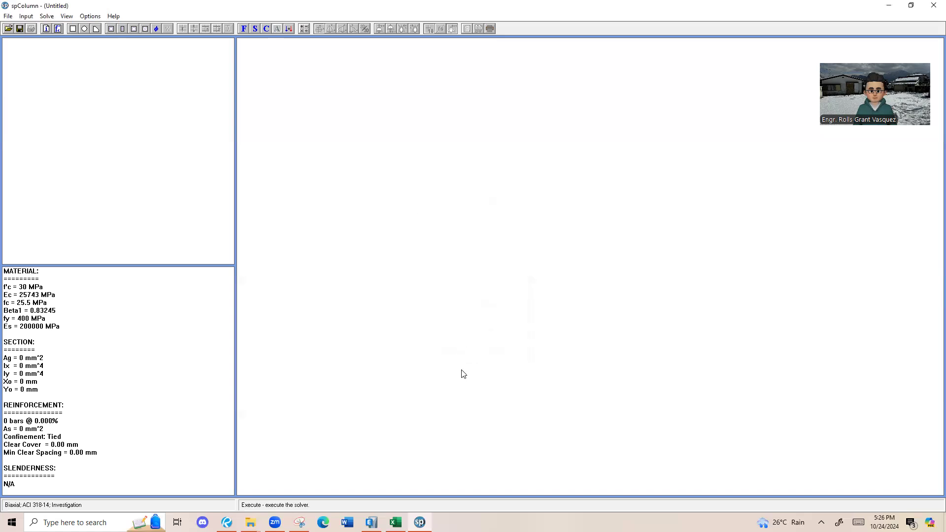
Set the concrete strength f'c to 28 MPa and the steel strength fy to 420 MPa in the material properties.
click(26, 16)
click(53, 39)
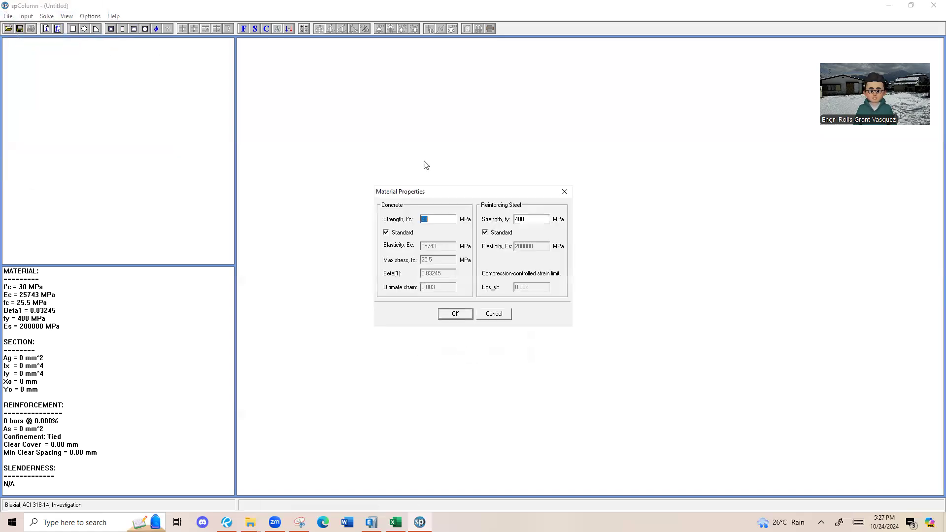
text(28)
key(BackSpace)
text(8)
double_click(516, 219)
text(42)
Turn off the standard concrete values and set Beta(1) to 0.85.
click(403, 236)
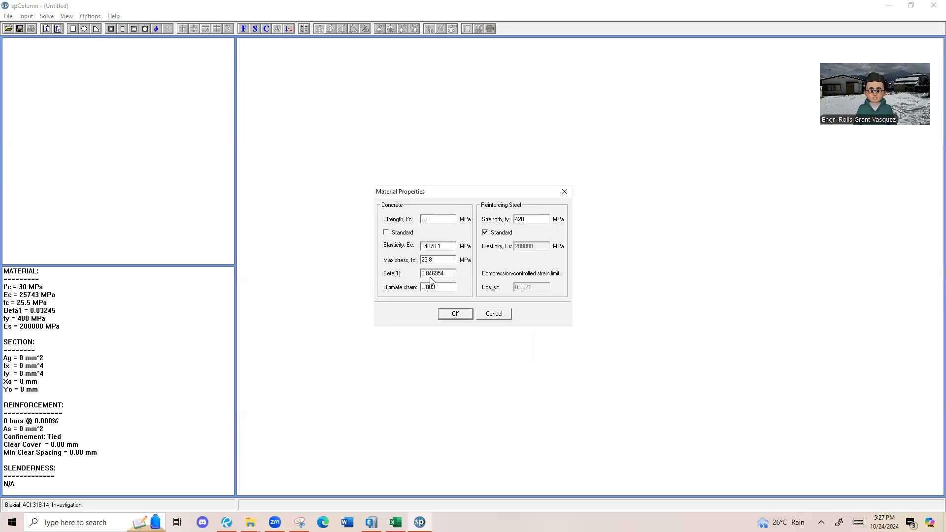
drag(442, 272, 430, 269)
text(5)
click(454, 314)
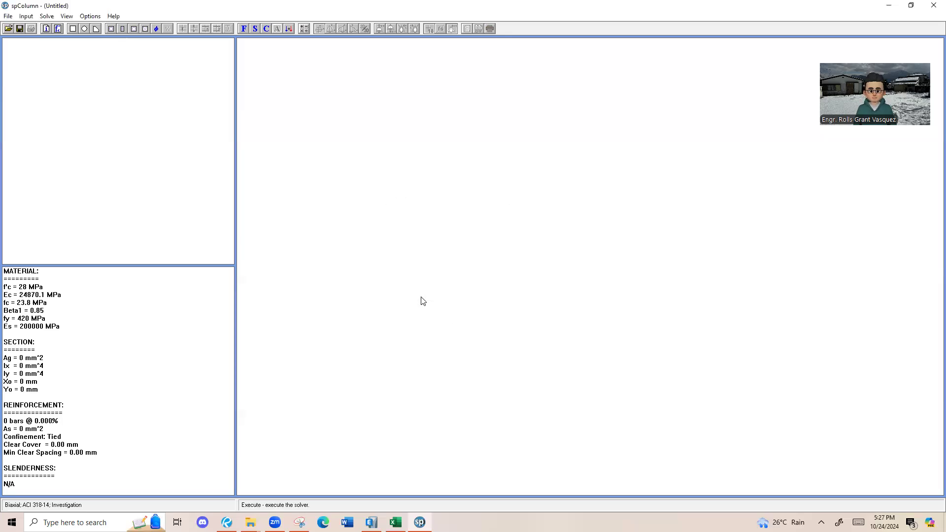
Start defining a rectangular column section.
click(26, 16)
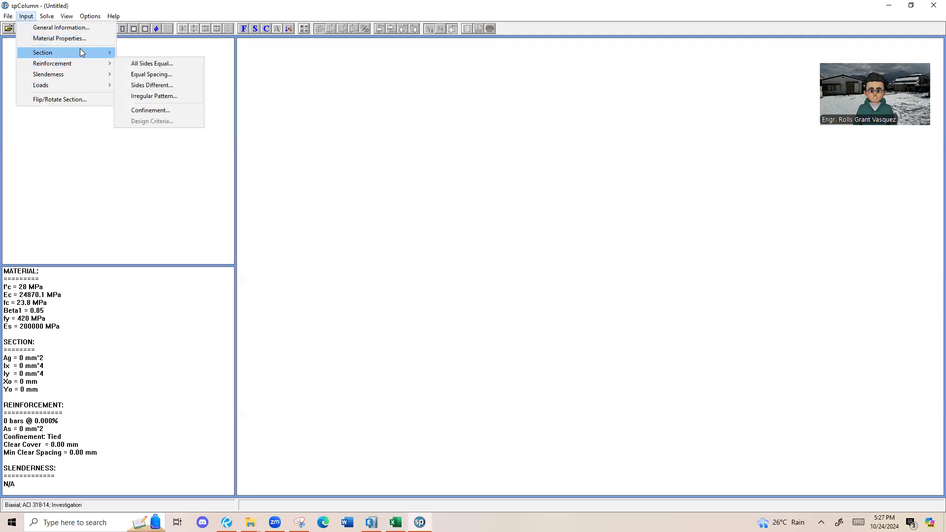
mouse_move(80, 51)
click(148, 57)
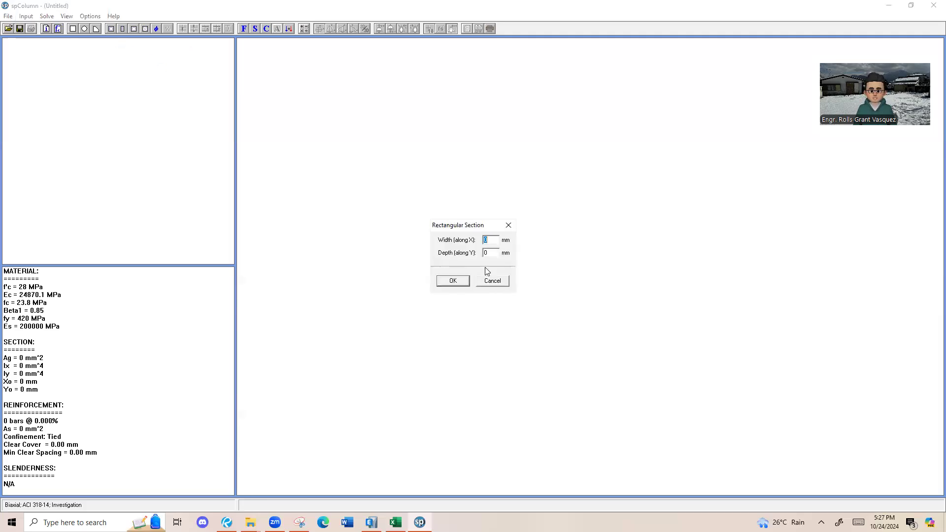
Switch to ETABS, close the column forces table and open the list of frame section properties.
click(371, 522)
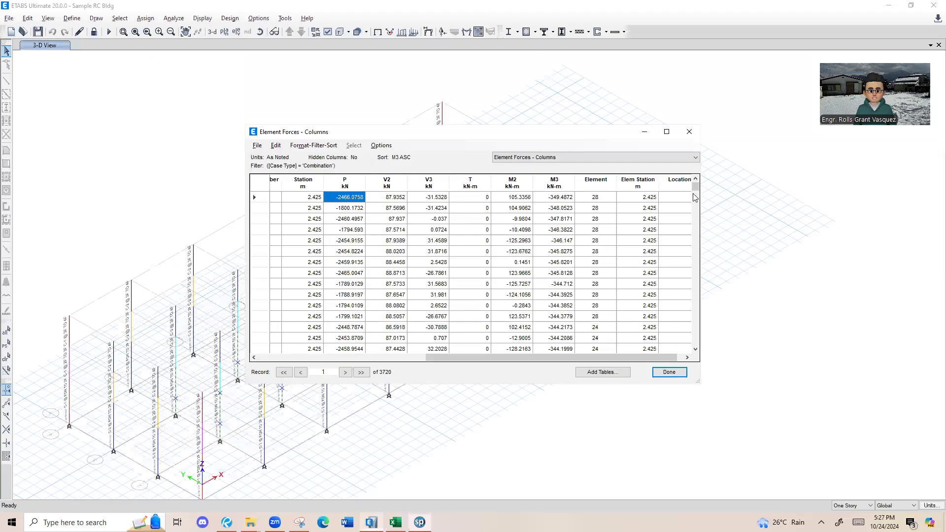
click(689, 131)
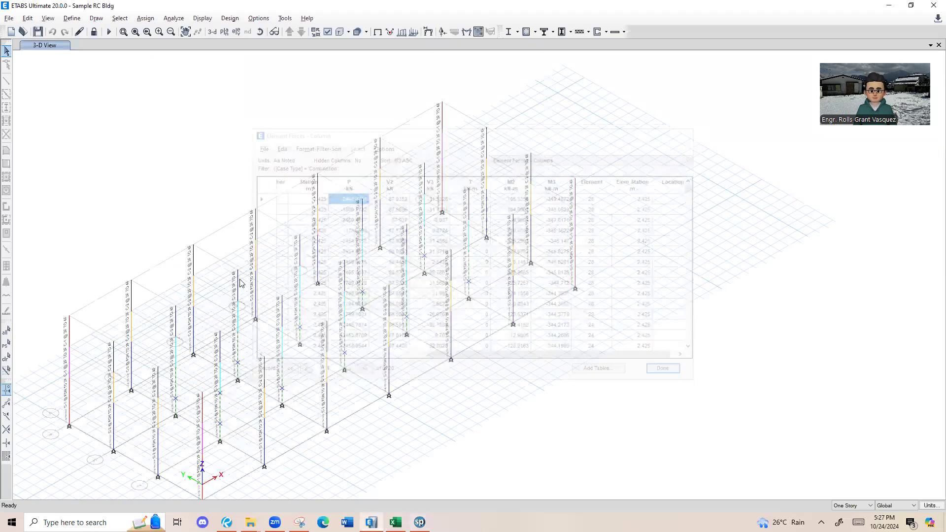
click(72, 16)
mouse_move(123, 48)
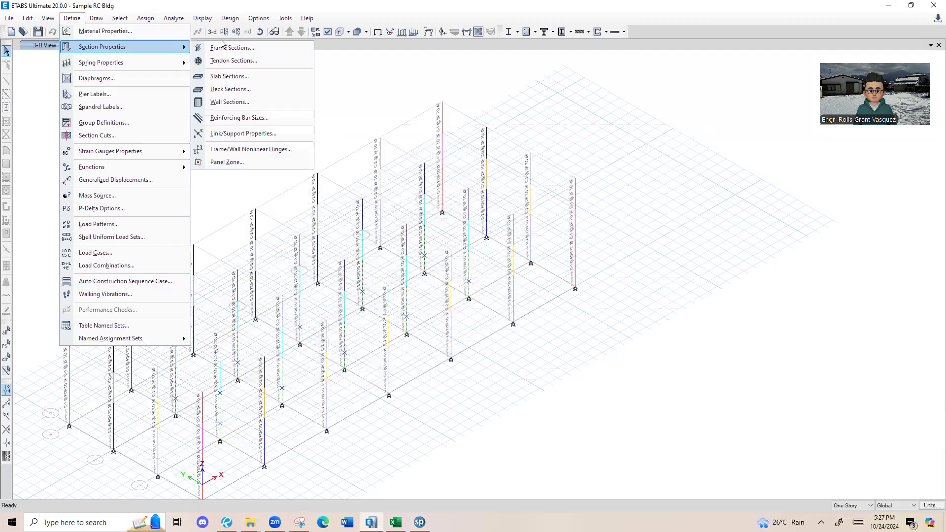
click(221, 41)
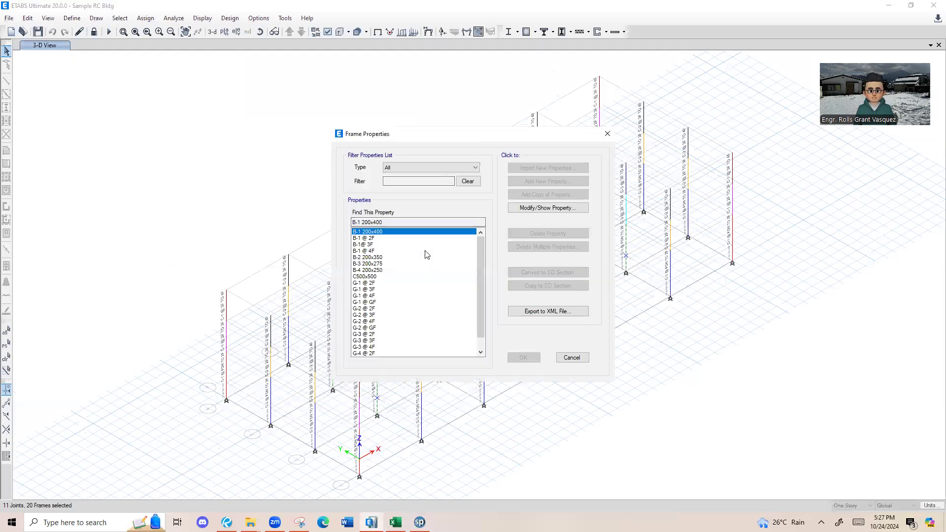
Examine the C500x500 column section's dimensions and close its property data.
click(400, 270)
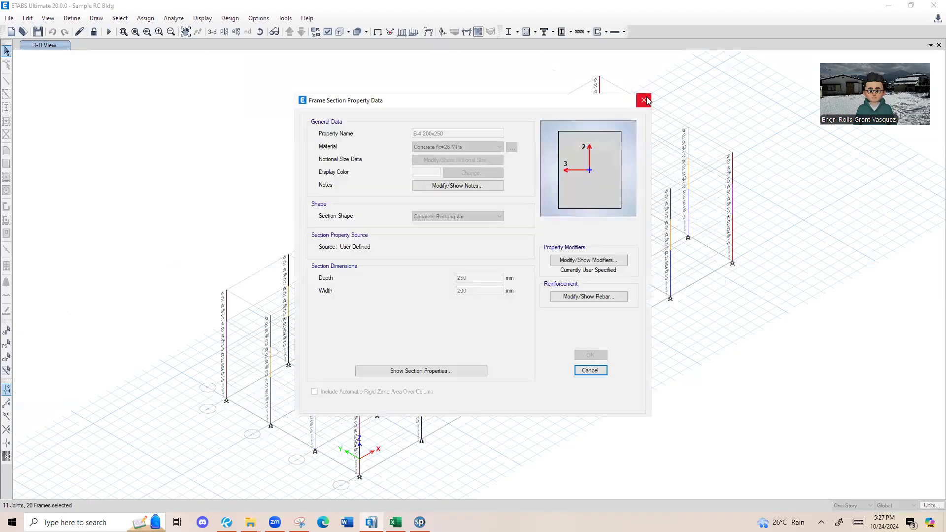
click(646, 100)
click(384, 276)
click(552, 208)
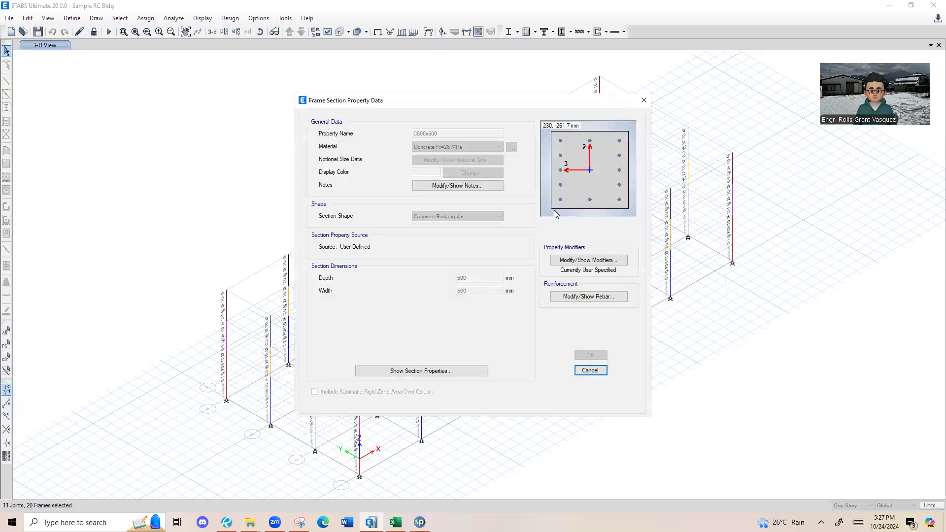
click(643, 100)
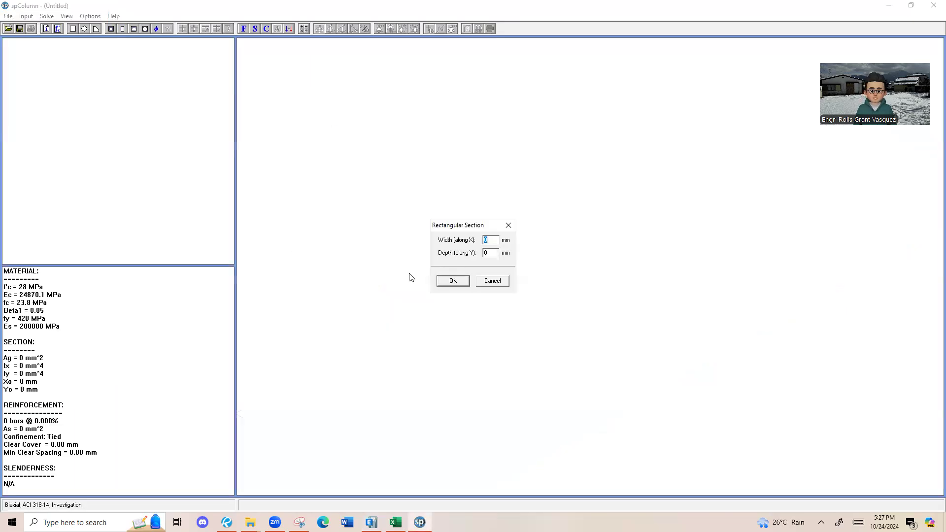
In spColumn, set the rectangular section's width and depth to 500 mm each.
text(500)
key(Tab)
click(453, 280)
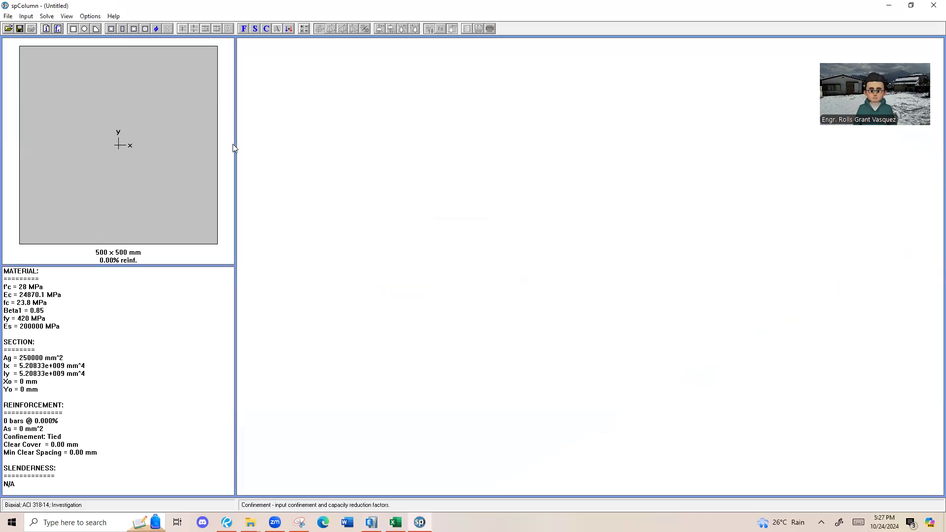
Open the reinforcement options and examine the bar diameters and areas in the ASTM A615M bar set.
click(27, 16)
click(90, 16)
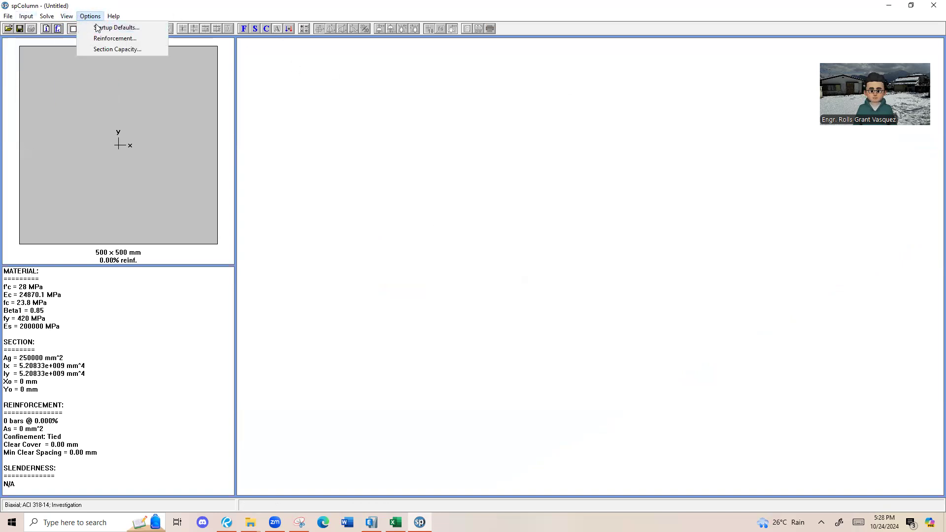
click(101, 39)
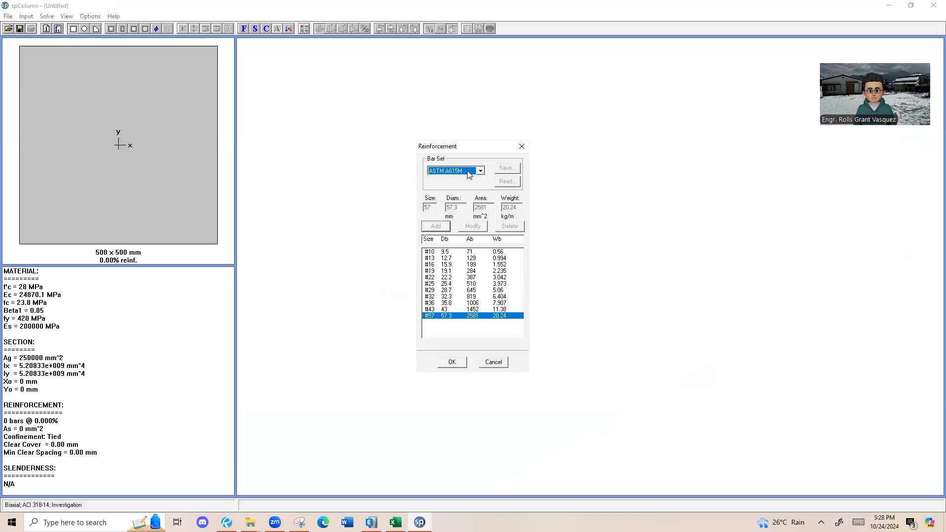
drag(452, 258, 452, 321)
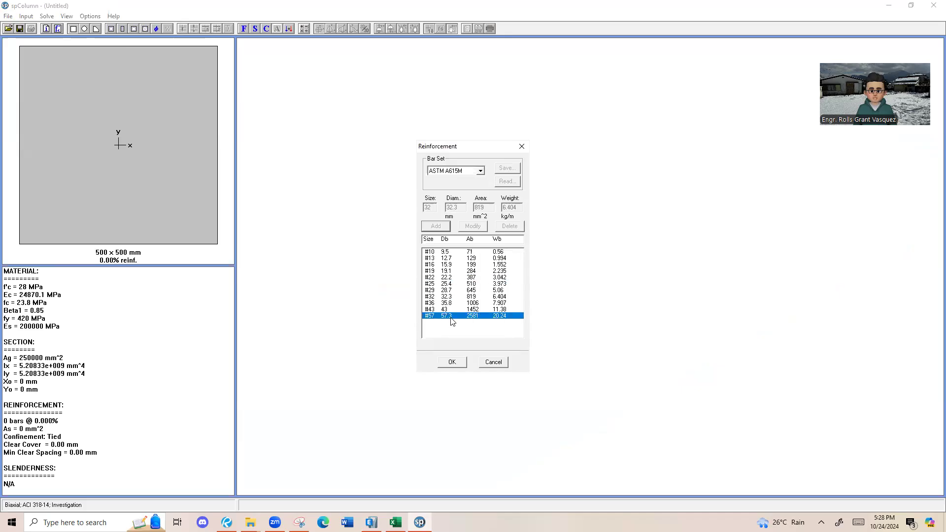
click(472, 266)
click(467, 303)
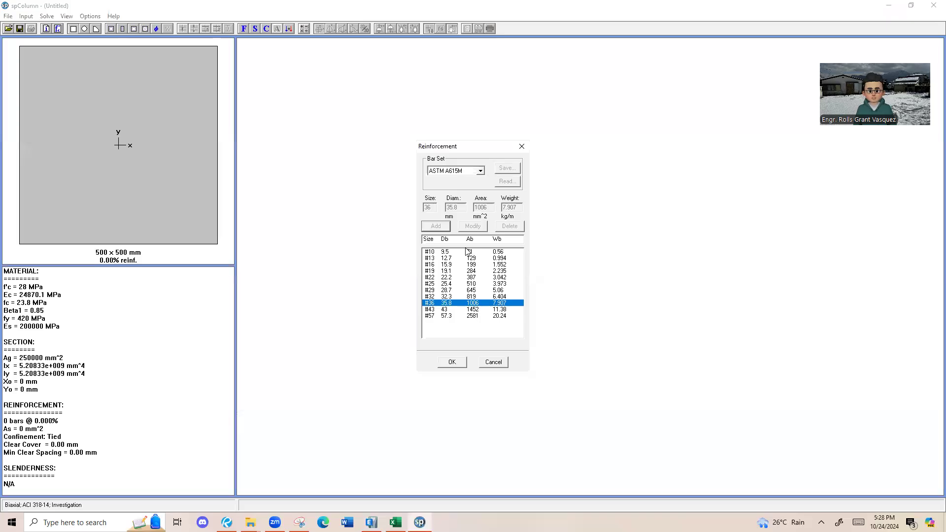
Switch to the Excel sheet and list the bar diameters 16mm, 20mm, 25mm and 28mm in T32:T35.
key(alt+Tab)
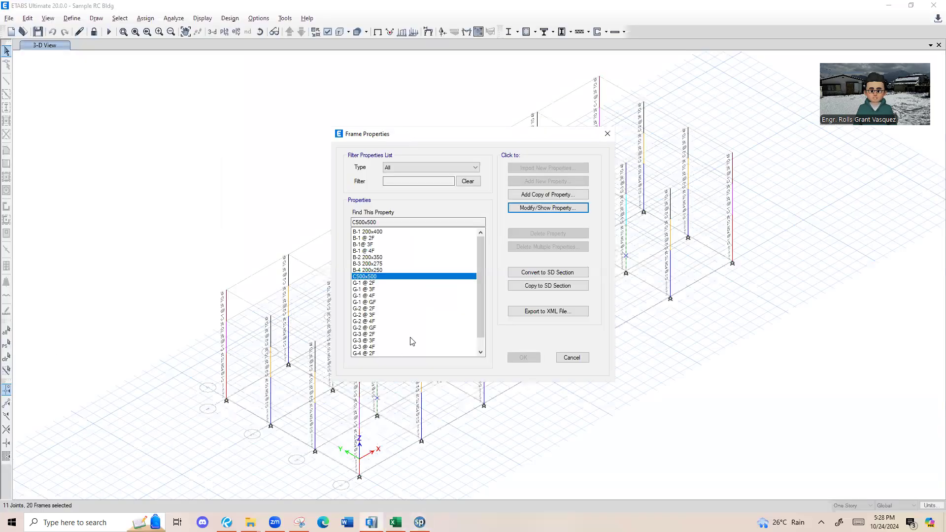
key(alt+Tab)
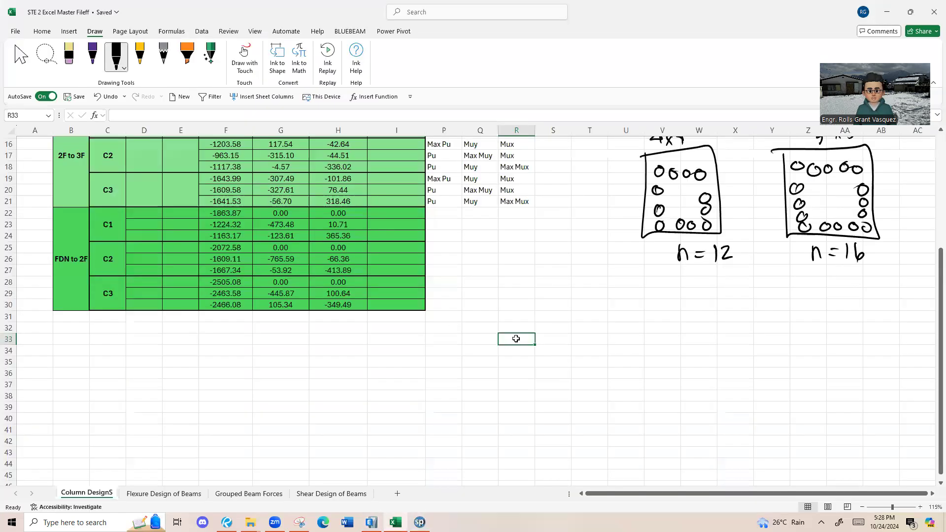
click(590, 325)
text(16mm)
key(ctrl+Return)
key(Down)
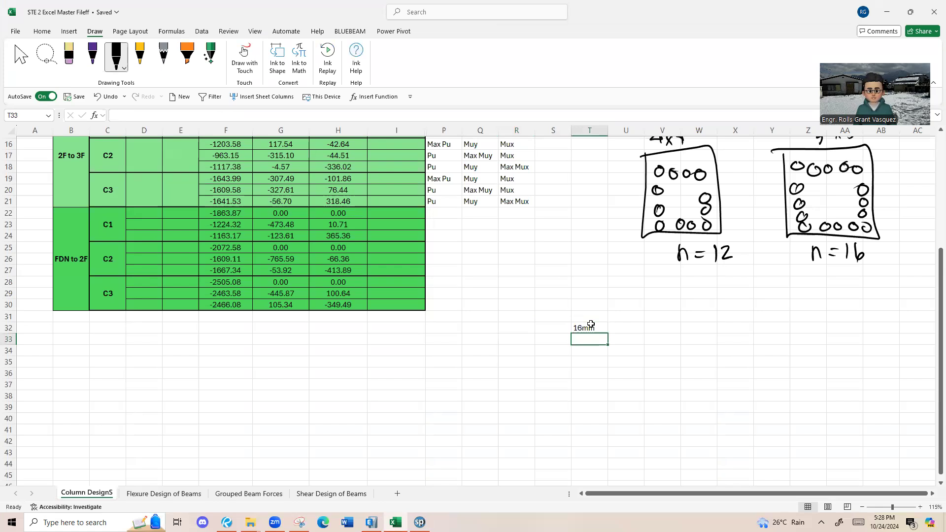
text(20mm)
key(Return)
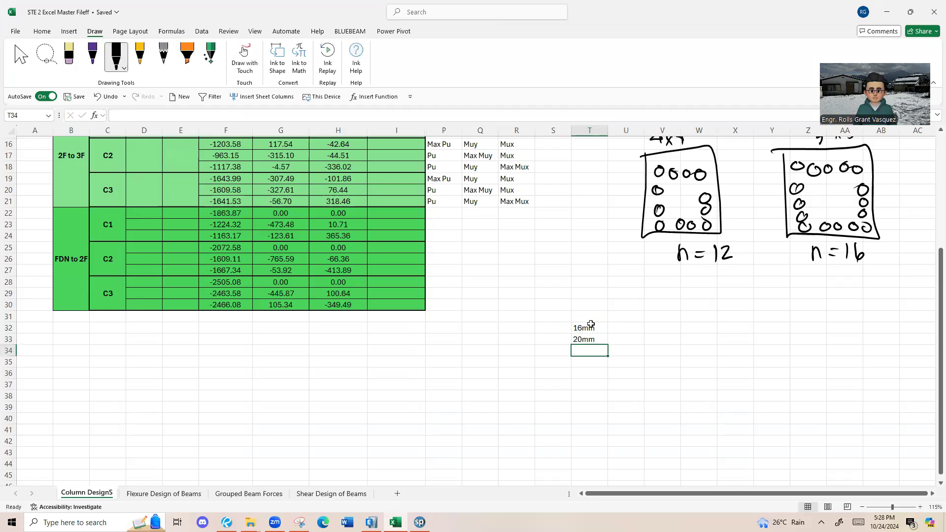
text(25mm)
key(Return)
text(28mm)
key(Return)
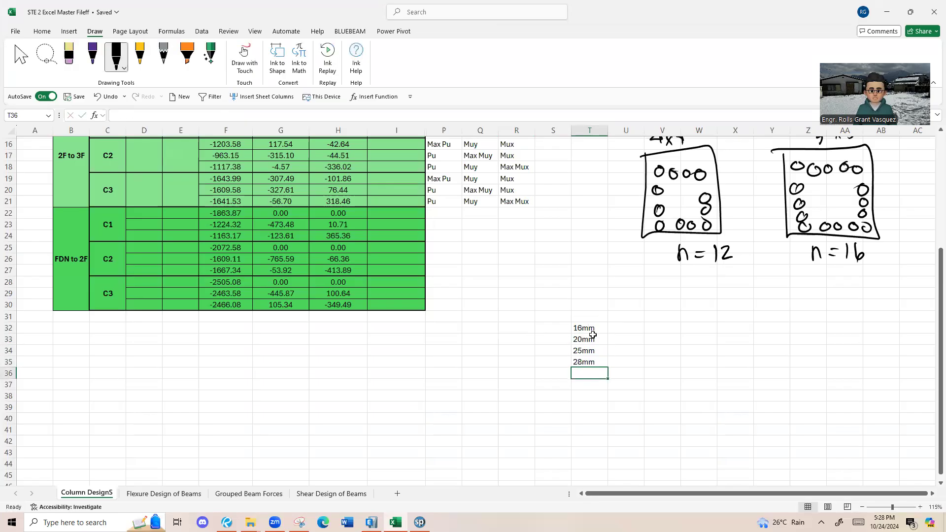
drag(589, 351, 596, 357)
click(586, 378)
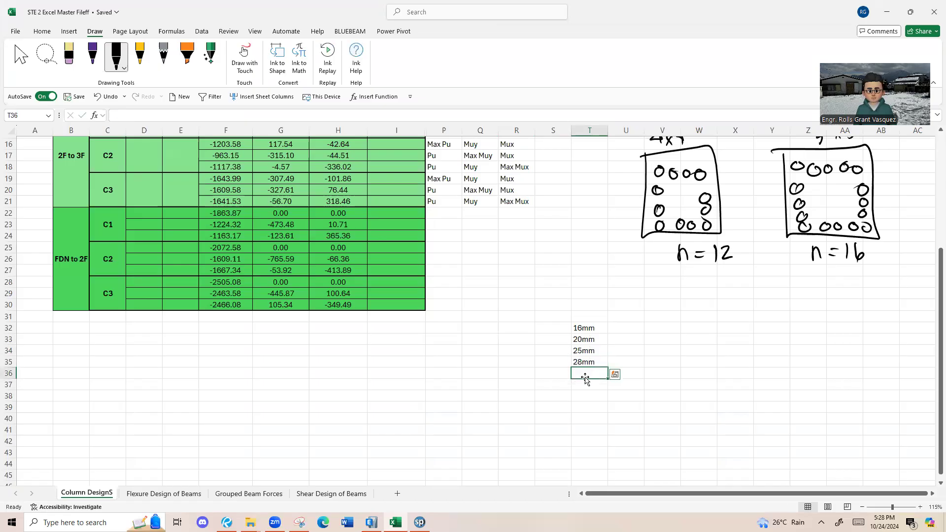
click(583, 352)
click(561, 351)
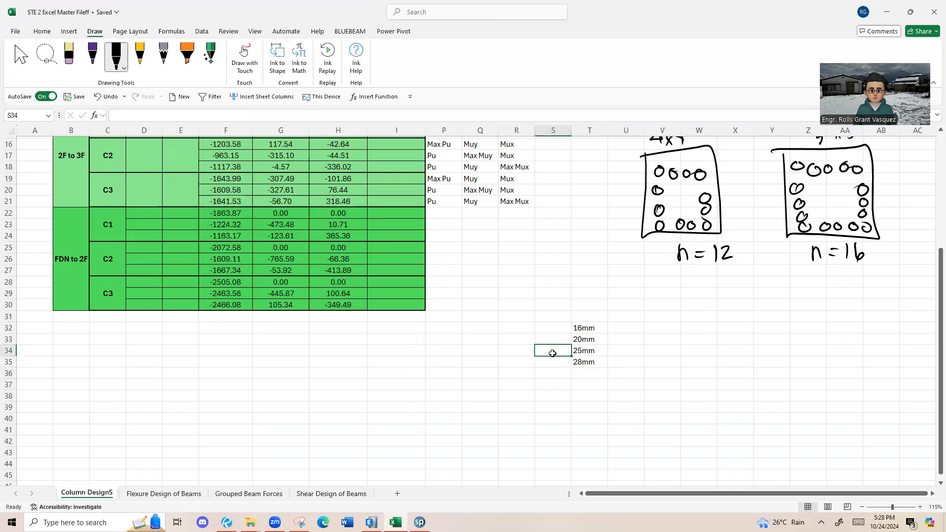
drag(567, 351, 602, 397)
click(593, 374)
click(597, 353)
drag(596, 353, 599, 376)
click(569, 353)
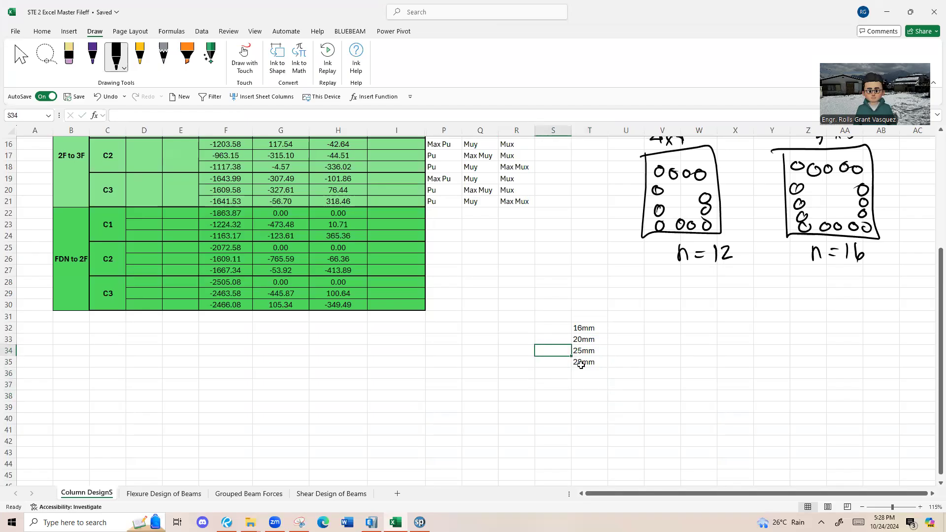
click(586, 340)
drag(588, 330, 597, 366)
click(567, 351)
Extend the bar diameter list with 32mm and 36mm in T36:T37.
click(580, 375)
text(32mm)
key(Return)
text(36mm)
key(Return)
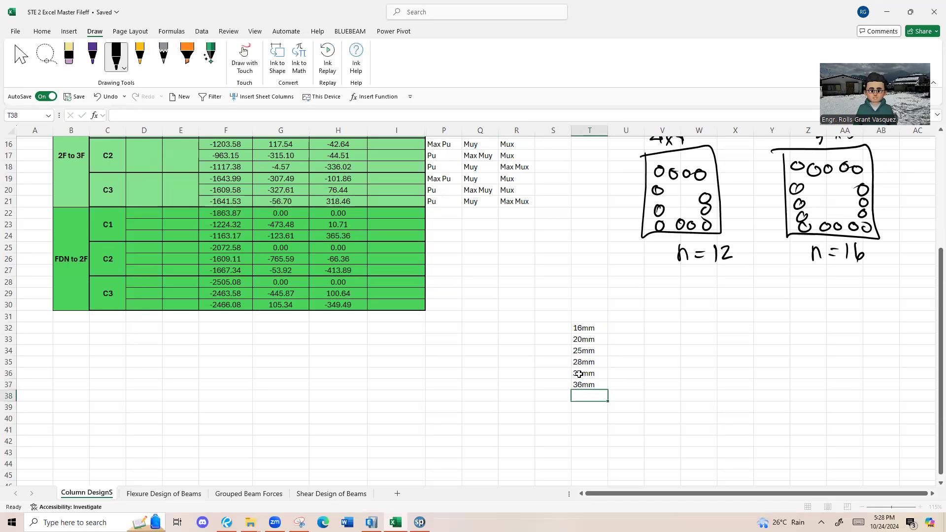
drag(587, 329, 586, 385)
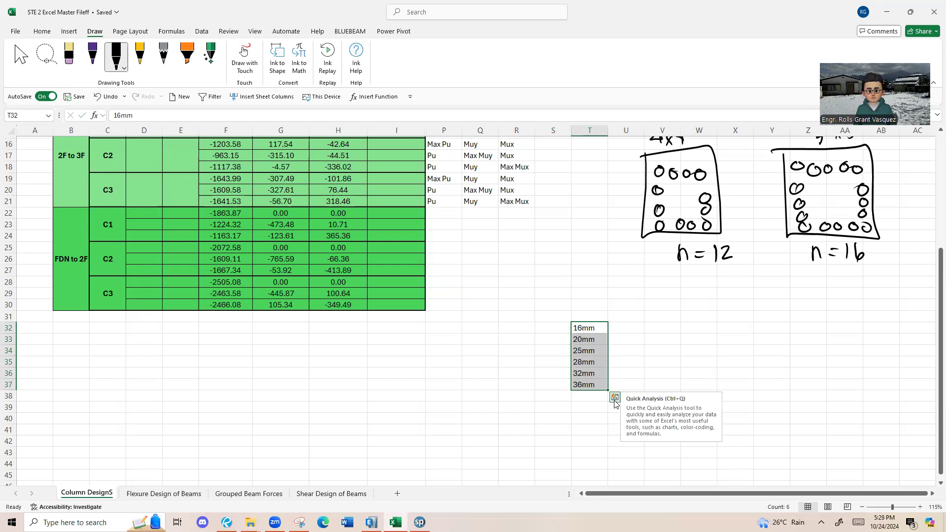
click(676, 375)
Switch to spColumn and examine the diameters of bar sizes #16 to #36 in the ASTM A615M bar set.
click(419, 523)
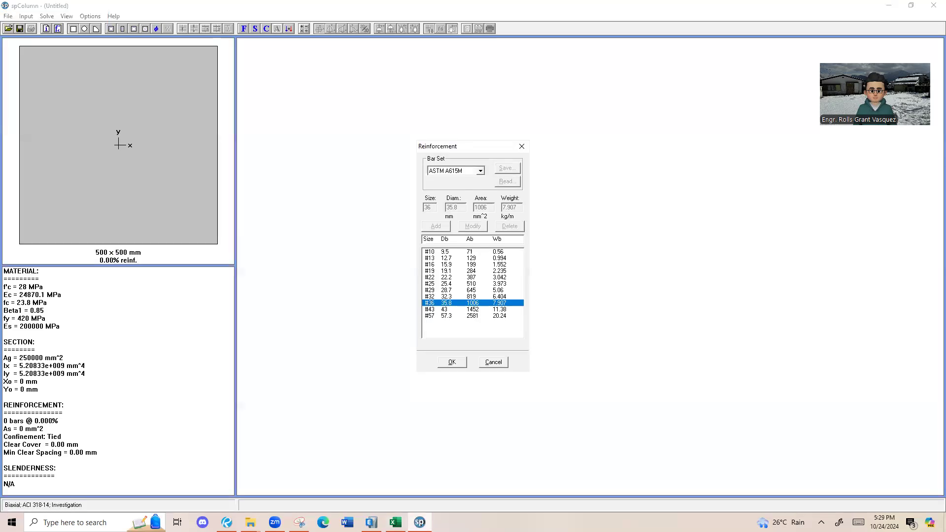
click(457, 271)
click(456, 266)
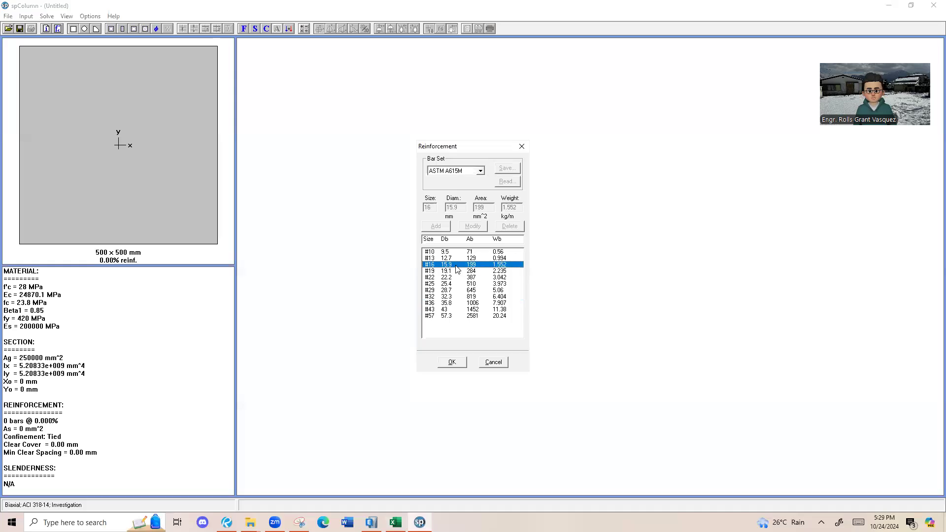
click(450, 272)
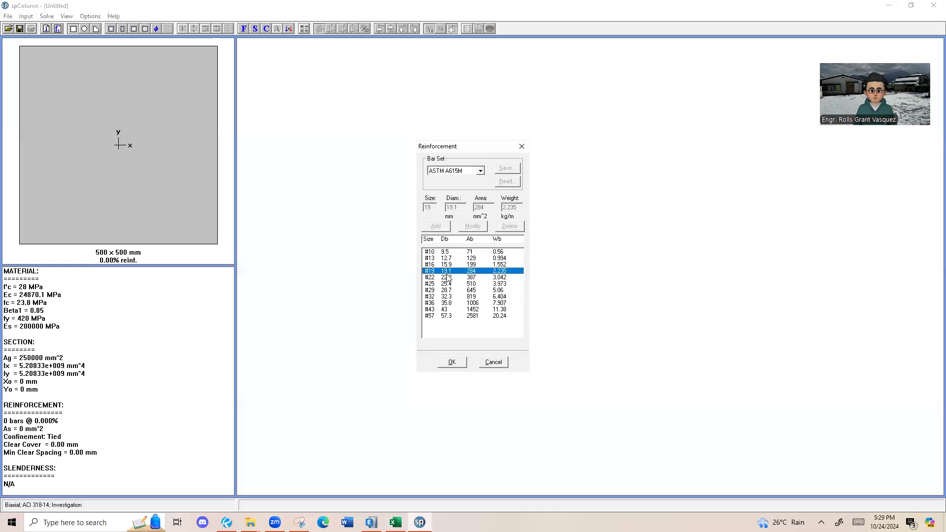
click(441, 279)
click(445, 284)
click(448, 291)
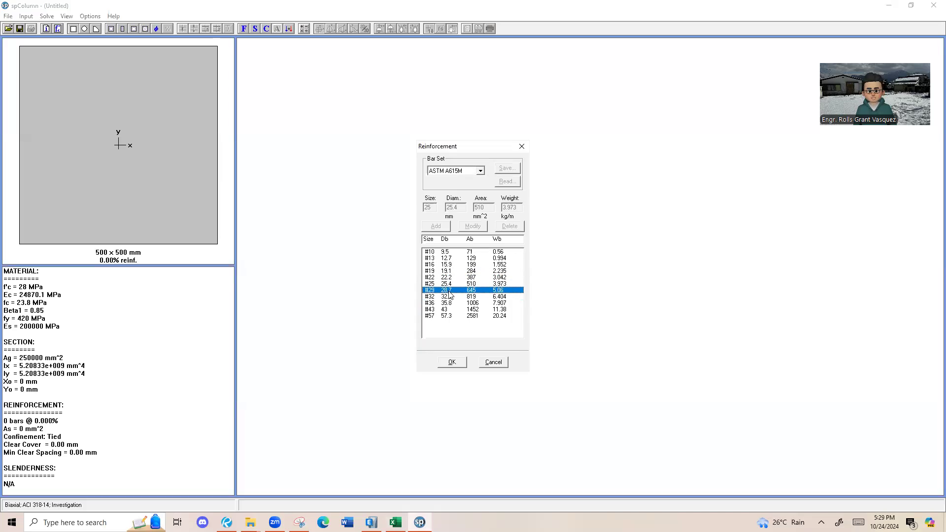
click(453, 303)
click(452, 297)
click(450, 290)
click(448, 285)
click(448, 278)
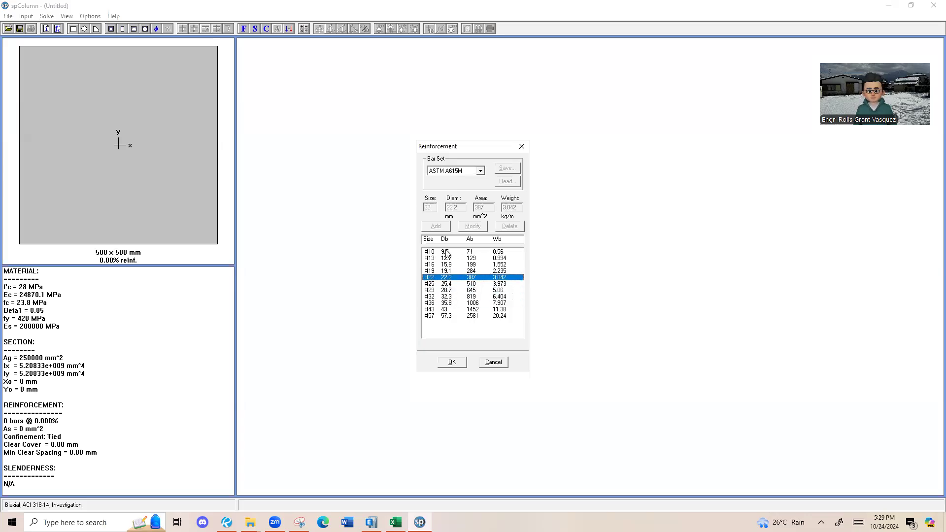
Review the bar sizes of the prEN 10080 set, then restore the ASTM A615M bar set and close the reinforcement options.
click(480, 170)
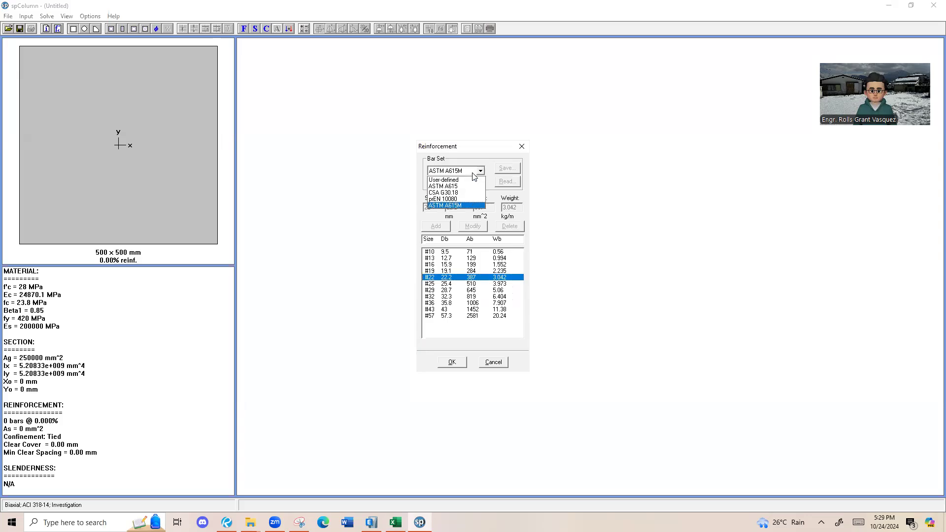
click(458, 200)
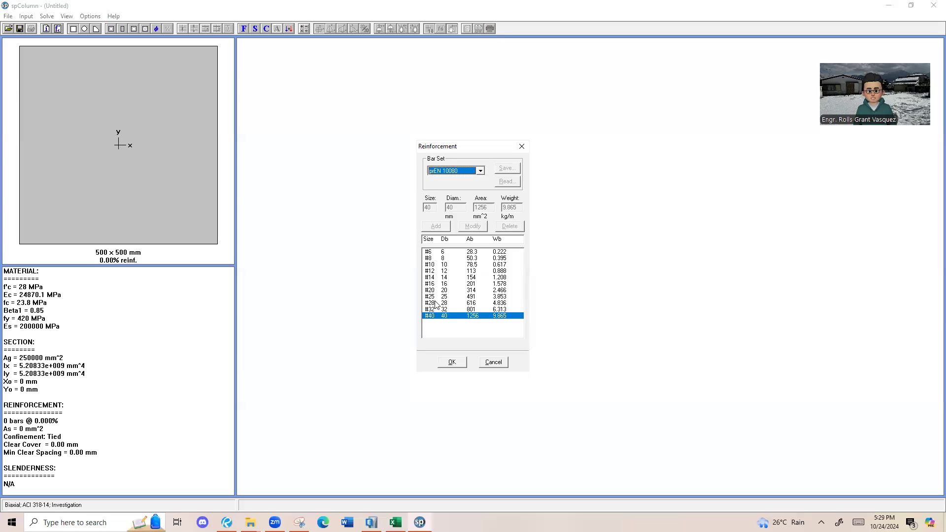
drag(454, 284, 443, 312)
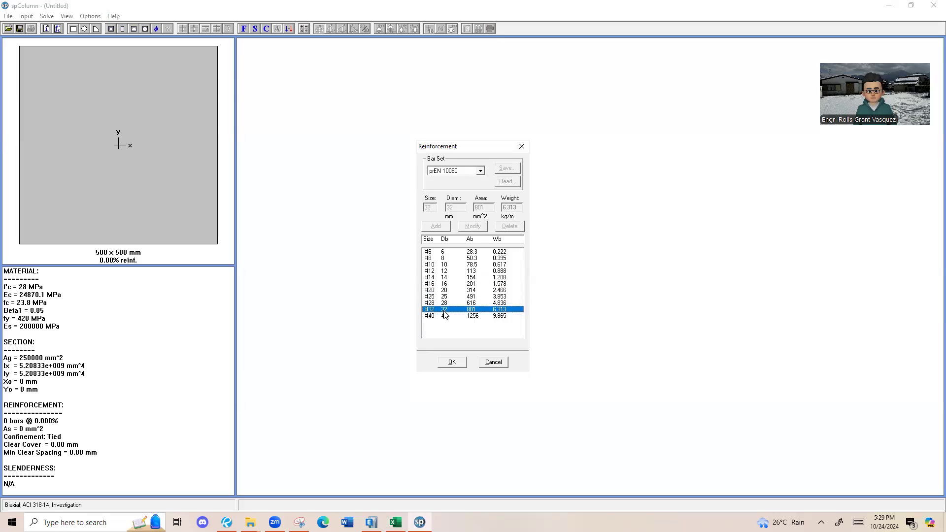
click(464, 172)
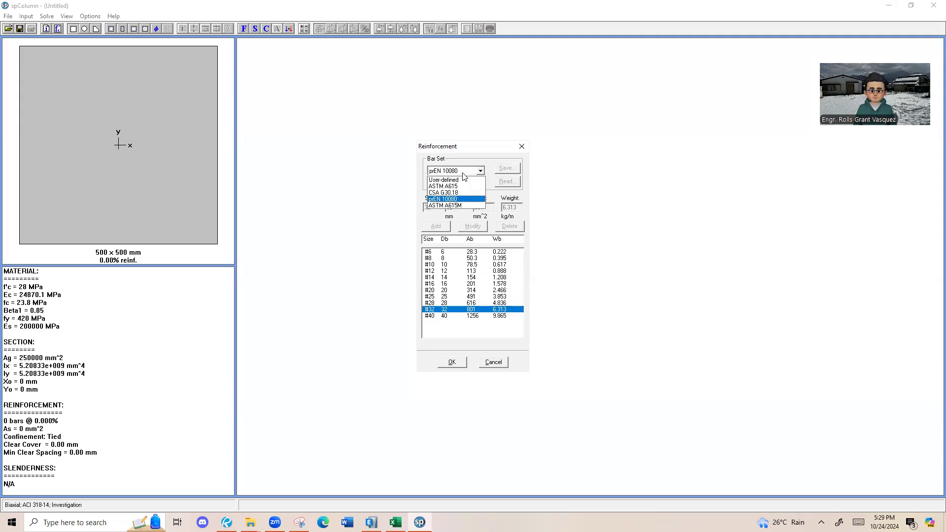
click(463, 200)
click(464, 171)
click(463, 205)
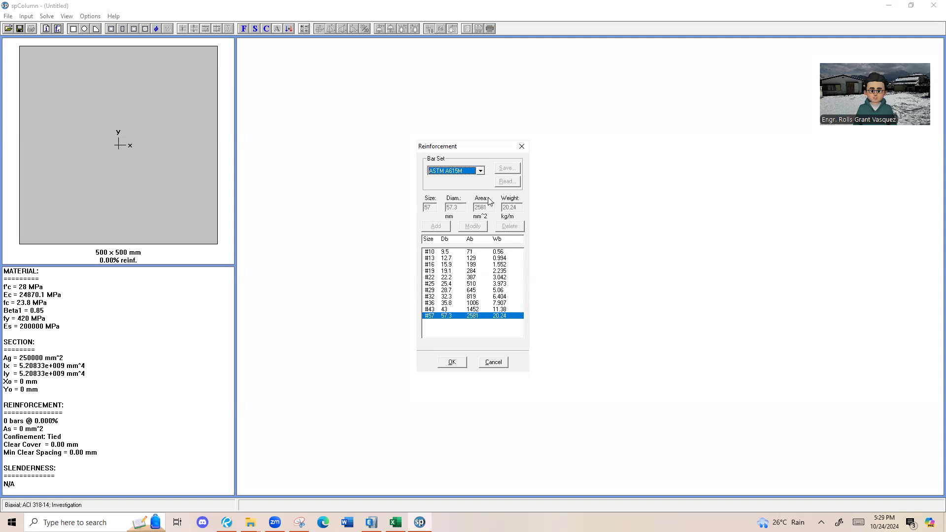
click(468, 174)
click(466, 175)
click(452, 362)
Define all-sides-equal reinforcement of 12 #25 bars in a rectangular layout with 52 mm clear cover to the longitudinal bars.
click(26, 16)
mouse_move(51, 70)
click(152, 63)
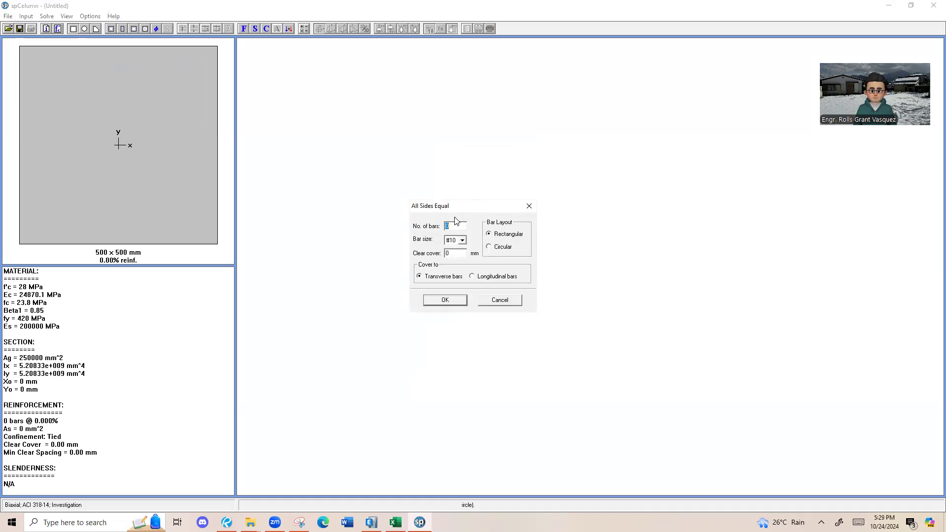
text(12)
click(460, 241)
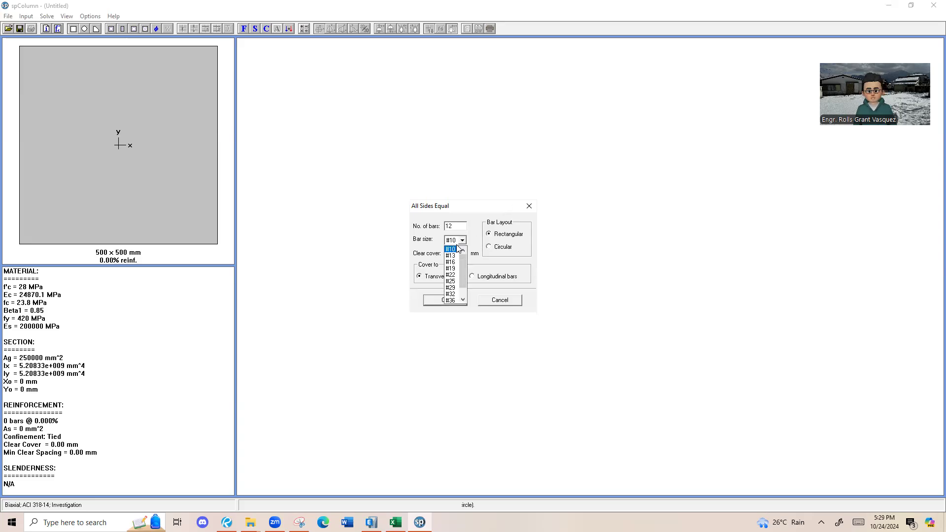
click(451, 281)
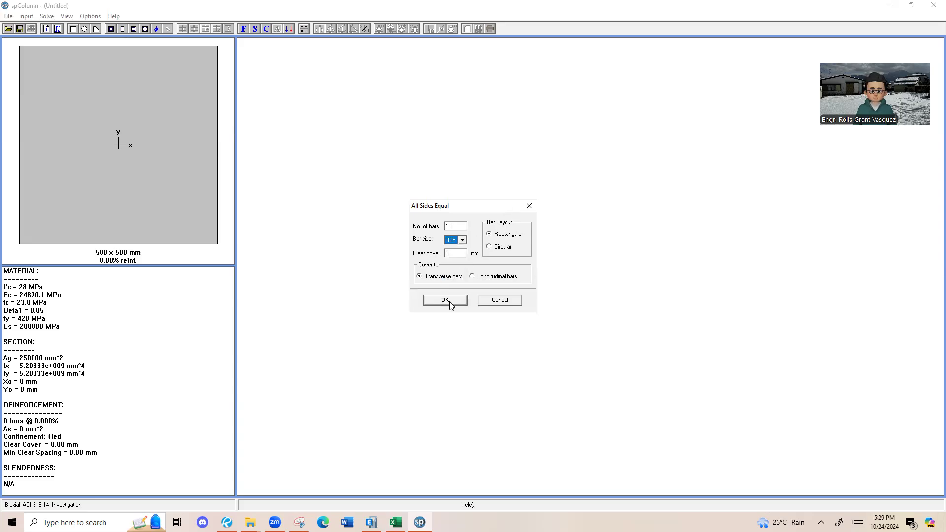
click(450, 253)
click(471, 276)
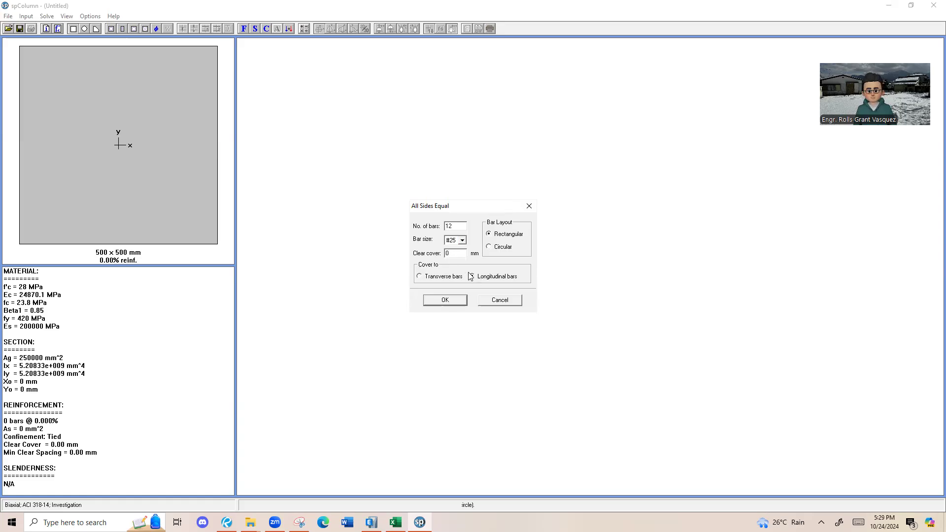
click(436, 278)
click(473, 277)
text(52)
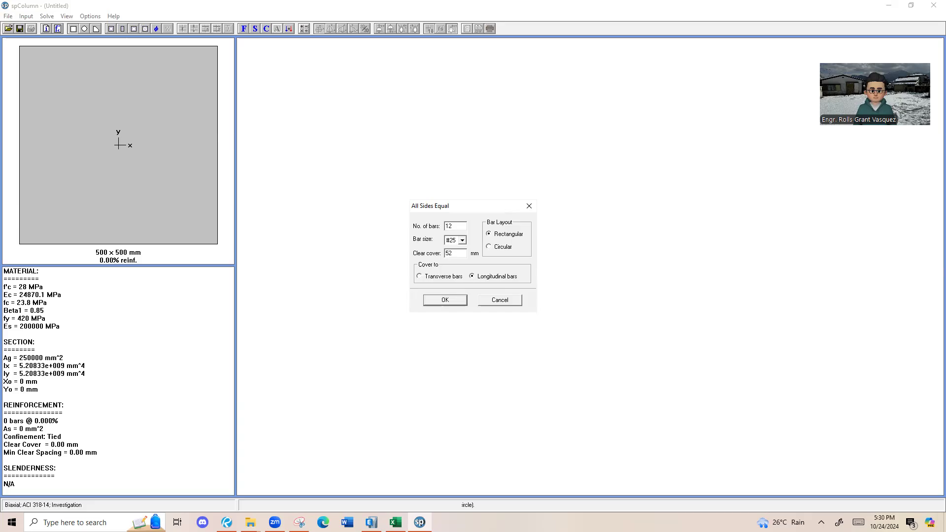
click(456, 303)
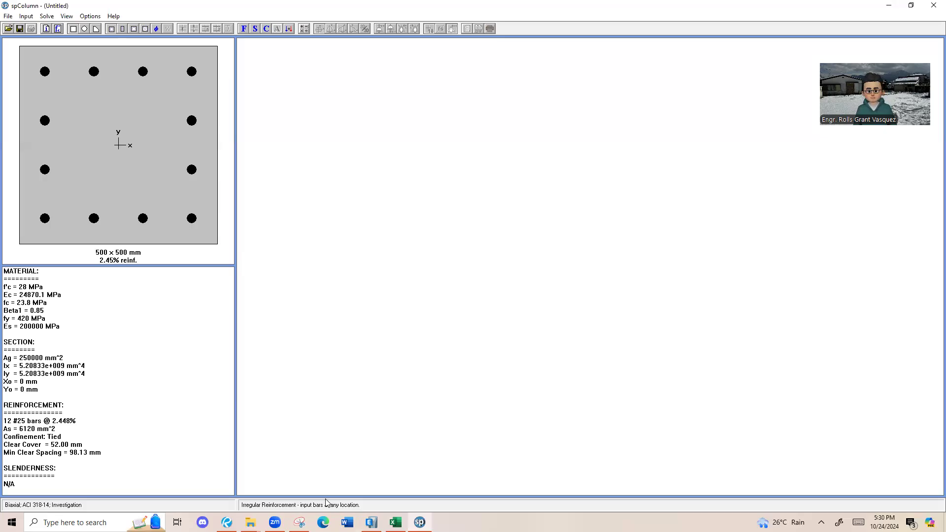
Switch to the Excel sheet and handwrite the steel ratio limits "ρmin = 1%" and "ρmax = 8% GEN." beside the bar diameter list.
click(395, 522)
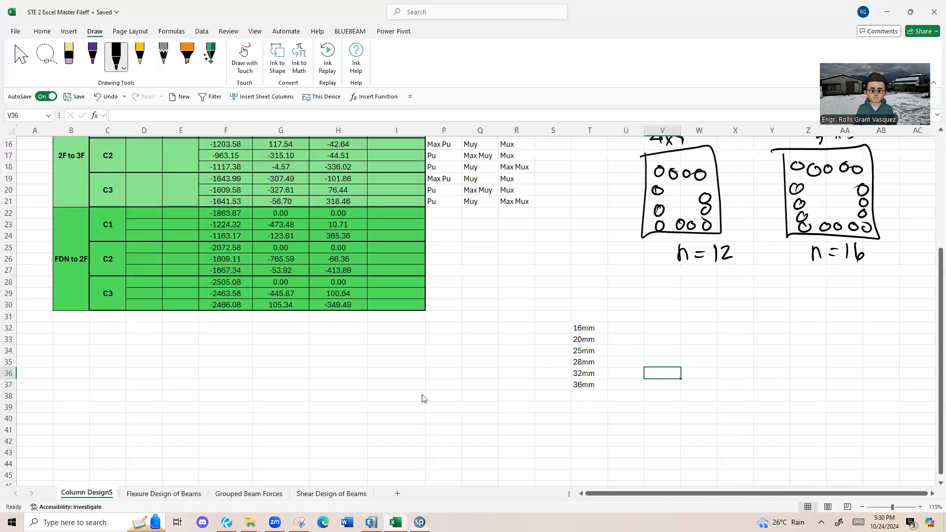
scroll(423, 394, down, 1)
mouse_move(681, 323)
mouse_down()
mouse_move(686, 297)
mouse_move(712, 321)
mouse_up()
drag(717, 314, 717, 322)
mouse_move(721, 316)
mouse_down()
mouse_move(730, 324)
mouse_move(755, 307)
mouse_up()
drag(743, 313, 770, 313)
drag(791, 295, 789, 309)
mouse_move(702, 388)
mouse_down()
mouse_move(705, 364)
mouse_move(745, 389)
mouse_up()
mouse_move(769, 380)
mouse_down()
mouse_move(800, 363)
mouse_move(822, 365)
mouse_up()
drag(830, 359, 823, 376)
click(834, 376)
mouse_move(829, 370)
mouse_down()
mouse_move(877, 380)
mouse_move(901, 366)
mouse_up()
click(908, 376)
Handwrite the limit "ρmax = 6% SMRF" beneath the general maximum ratio.
mouse_move(716, 443)
mouse_down()
mouse_move(722, 411)
mouse_move(764, 440)
mouse_up()
drag(768, 432, 774, 441)
drag(793, 430, 800, 430)
drag(793, 435, 802, 434)
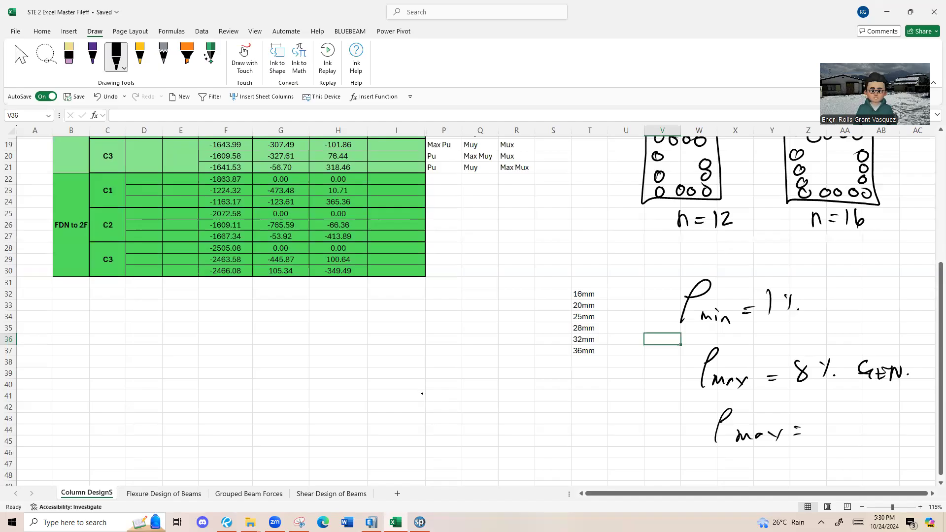
mouse_move(831, 418)
mouse_down()
mouse_move(833, 431)
mouse_move(856, 423)
mouse_up()
mouse_move(861, 418)
mouse_down()
mouse_move(857, 432)
mouse_move(889, 430)
mouse_up()
click(866, 432)
drag(891, 418, 903, 430)
drag(903, 420, 916, 432)
drag(914, 421, 925, 419)
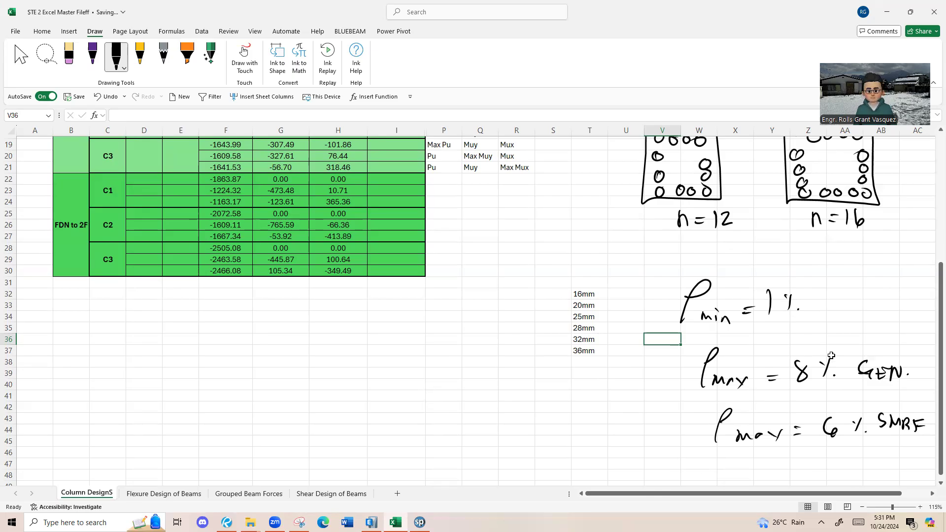
Sketch a three-dimensional column below the bar diameter list with two vertical bars on its front face.
scroll(831, 355, down, 1)
scroll(831, 355, down, 1)
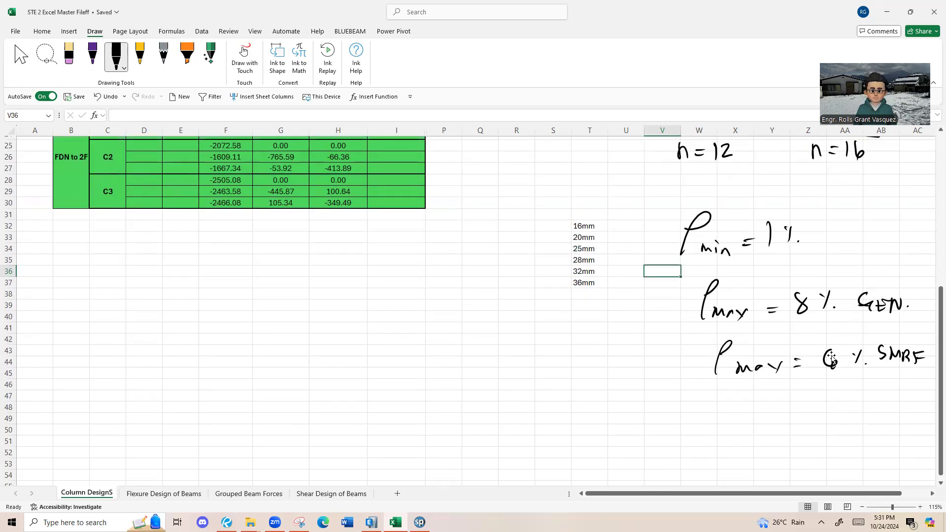
mouse_move(573, 308)
mouse_down()
mouse_move(555, 318)
mouse_move(584, 334)
mouse_move(545, 414)
mouse_up()
drag(584, 334, 587, 418)
drag(606, 314, 609, 407)
mouse_move(561, 338)
mouse_down()
mouse_move(554, 342)
mouse_move(579, 339)
mouse_move(557, 401)
mouse_up()
drag(560, 343, 562, 399)
drag(574, 344, 571, 401)
drag(580, 345, 579, 405)
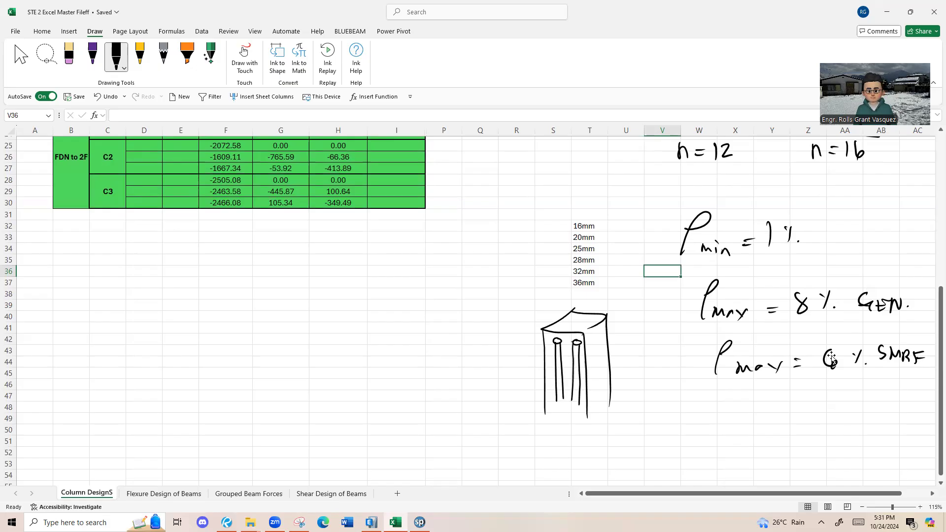
Draw two lower bars in the column sketch overlapping the ends of the upper vertical bars.
scroll(728, 448, up, 5)
ctrl+scroll(737, 424, up, 1)
scroll(737, 425, down, 6)
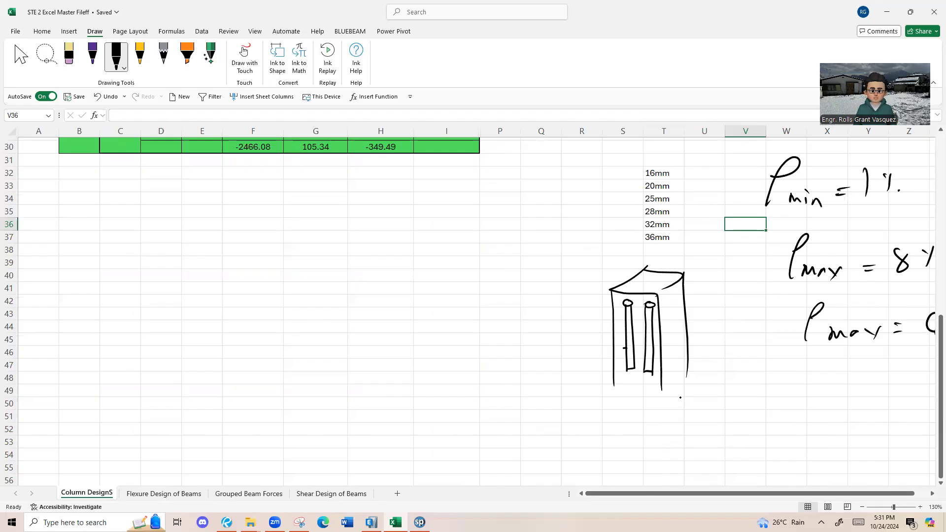
mouse_move(619, 352)
mouse_down()
mouse_move(628, 350)
mouse_move(619, 409)
mouse_up()
drag(627, 351, 626, 414)
mouse_move(652, 354)
mouse_down()
mouse_move(663, 353)
mouse_move(651, 407)
mouse_move(660, 414)
mouse_up()
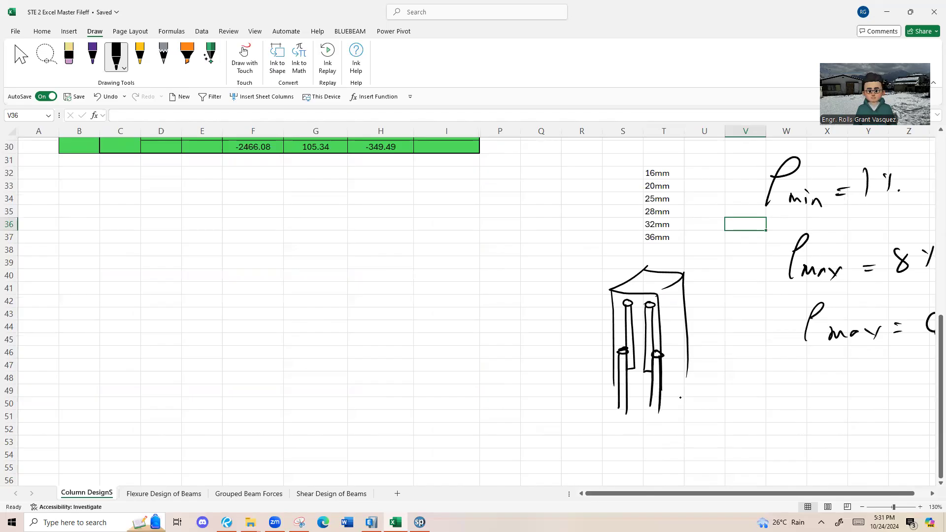
Mark the bars' overlap length with the label "LAP" and highlight the first bar's splice in orange.
drag(598, 350, 612, 350)
drag(605, 350, 613, 370)
drag(562, 351, 577, 360)
drag(569, 357, 580, 363)
drag(580, 350, 580, 356)
click(189, 56)
drag(622, 353, 639, 372)
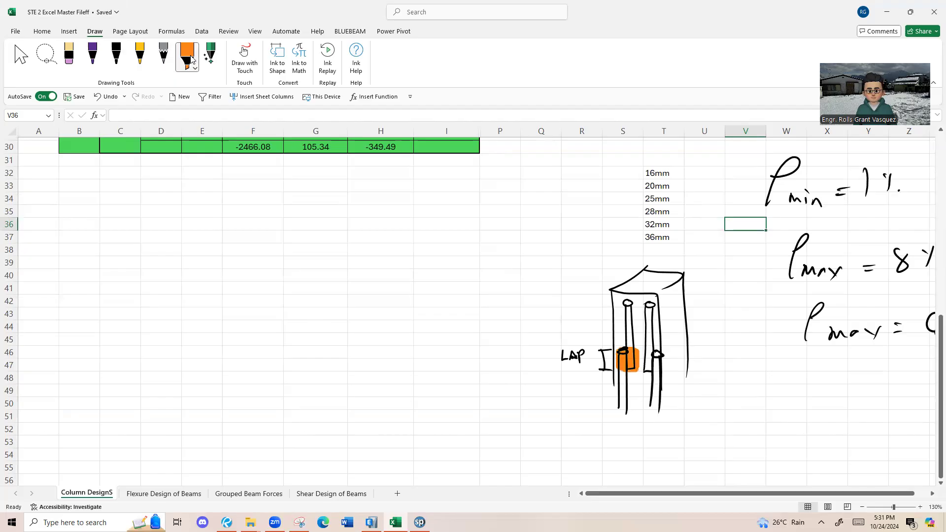
Add two rear bars on the column's top face and sketch a separate square cross-section with four bars, in black ink.
click(116, 56)
drag(647, 272, 667, 274)
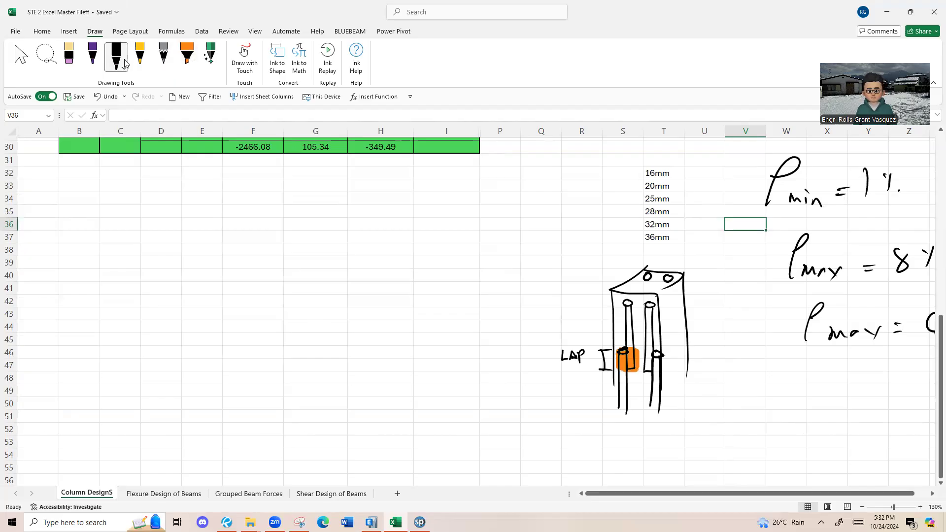
mouse_move(400, 248)
mouse_down()
mouse_move(432, 300)
mouse_move(401, 245)
mouse_move(417, 262)
mouse_up()
drag(443, 263, 428, 274)
mouse_move(420, 284)
mouse_down()
mouse_move(413, 291)
mouse_move(419, 286)
mouse_up()
mouse_move(438, 284)
mouse_down()
mouse_move(429, 290)
mouse_move(439, 292)
mouse_up()
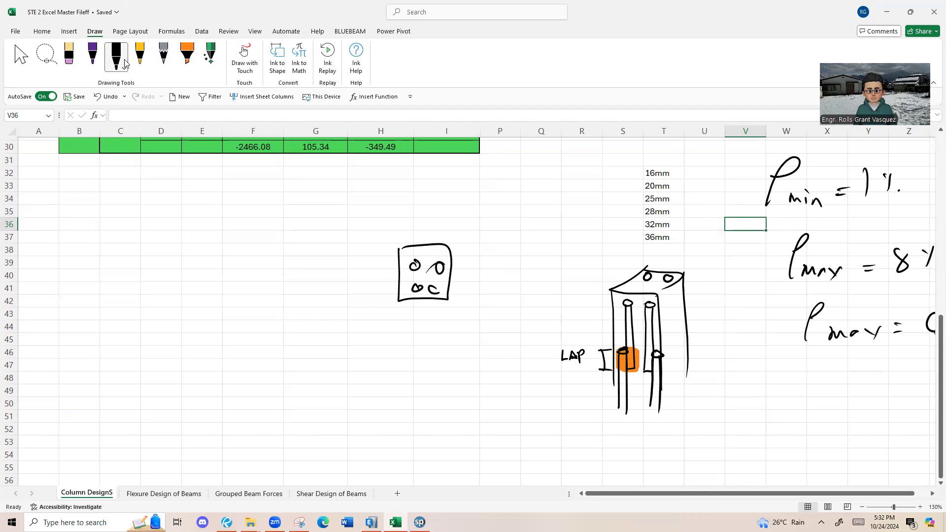
Highlight the column's full lap zone in orange and sketch a second square section below the first with two of four bars doubled.
click(187, 56)
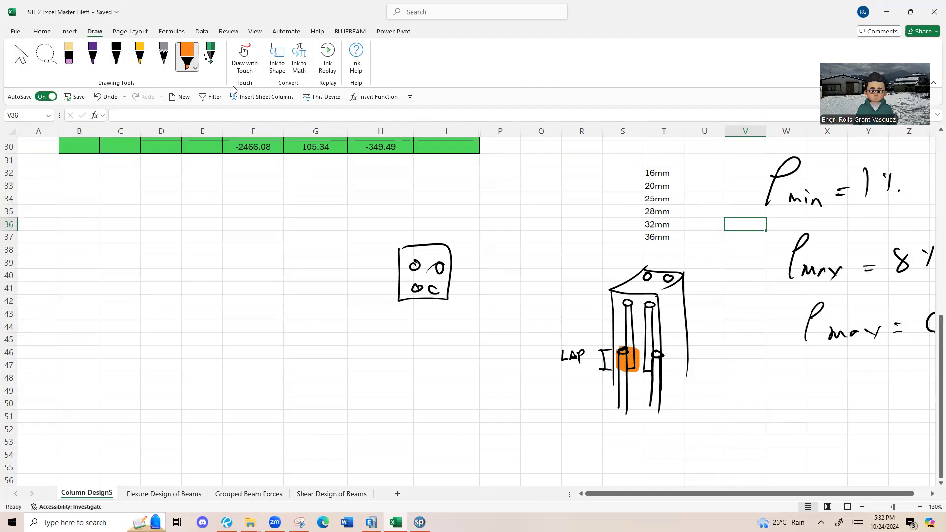
drag(631, 365, 620, 348)
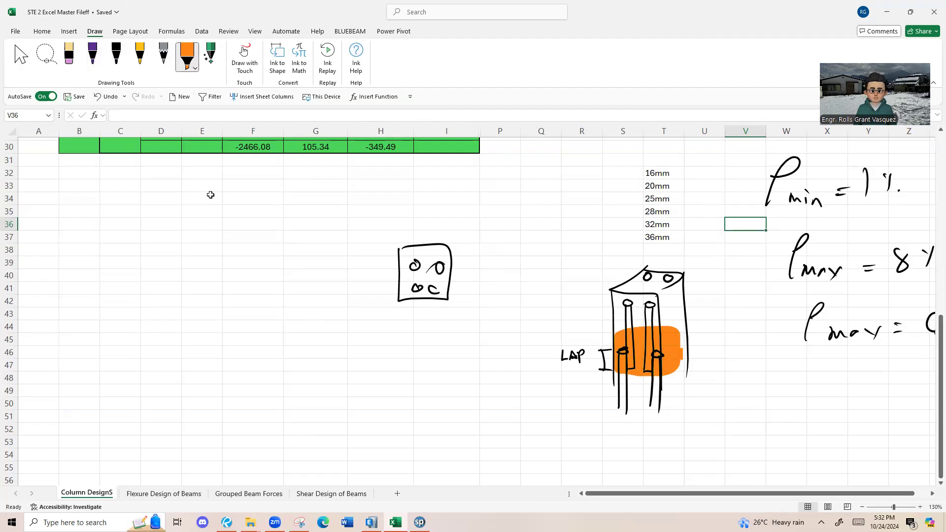
scroll(211, 195, down, 1)
click(117, 55)
mouse_move(389, 299)
mouse_down()
mouse_move(412, 363)
mouse_move(388, 297)
mouse_move(412, 328)
mouse_move(412, 316)
mouse_move(431, 323)
mouse_up()
drag(417, 343, 417, 344)
drag(440, 349, 439, 358)
mouse_move(408, 322)
mouse_down()
mouse_move(404, 346)
mouse_move(442, 359)
mouse_move(449, 350)
mouse_up()
mouse_move(454, 316)
mouse_down()
mouse_move(447, 325)
mouse_move(454, 317)
mouse_up()
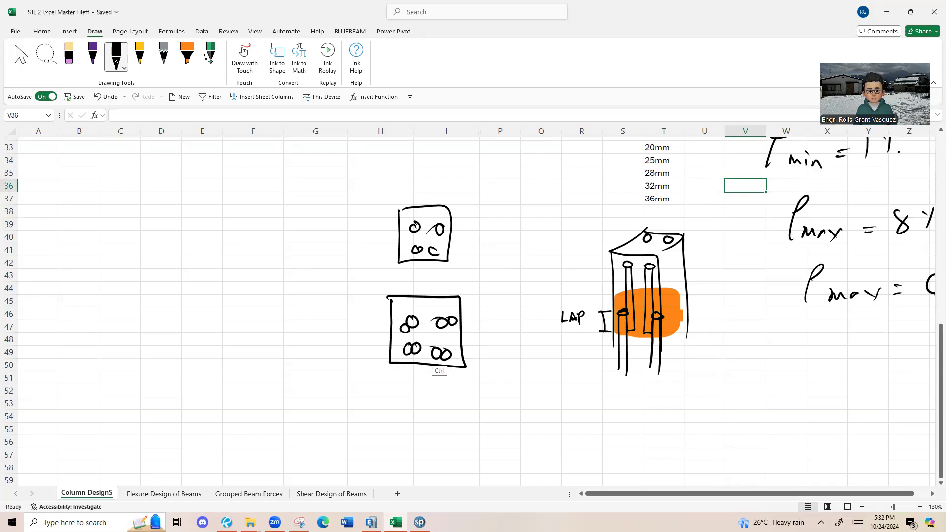
key(ctrl+z)
key(ctrl+z)
Circle the four-bar section, write "4pcs x1.5" with an arrow to the second section, and circle the column's lap zone.
drag(456, 196, 507, 221)
mouse_move(515, 218)
mouse_down()
mouse_move(516, 229)
mouse_move(548, 228)
mouse_up()
mouse_move(548, 217)
mouse_down()
mouse_move(540, 228)
mouse_move(565, 226)
mouse_move(492, 325)
mouse_move(508, 320)
mouse_up()
mouse_move(650, 294)
mouse_down()
mouse_move(650, 331)
mouse_move(628, 295)
mouse_up()
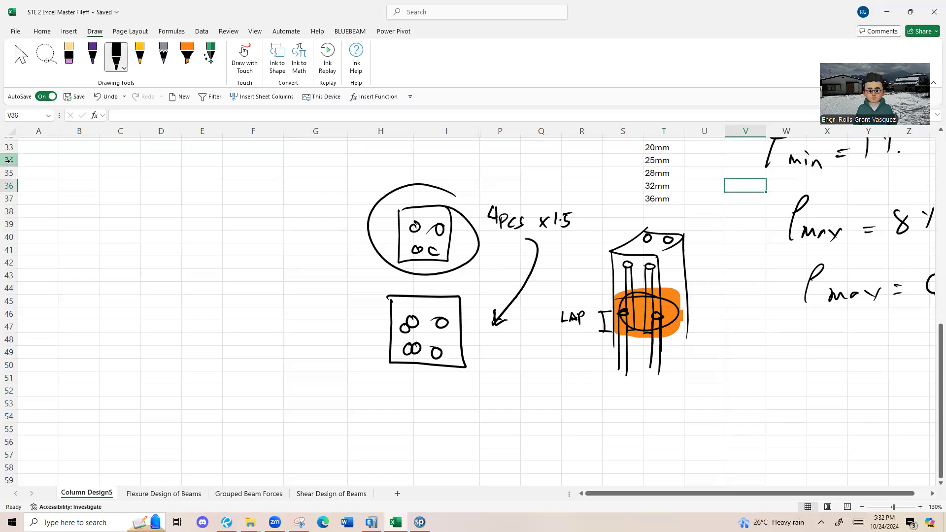
Write "÷ 1.5" after the 6% SMRF limit, add "ρmax = 4 %" below it, and circle the new limit.
ctrl+scroll(94, 320, down, 1)
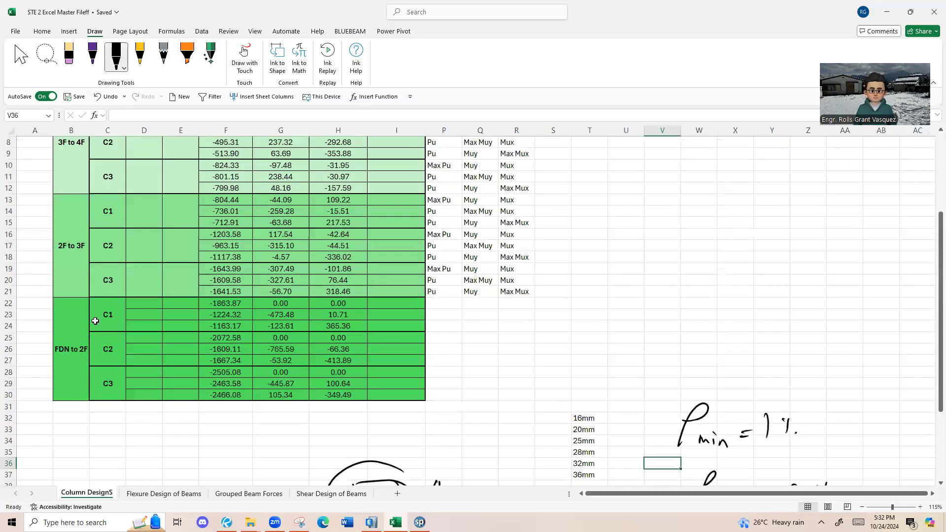
ctrl+scroll(95, 321, down, 1)
scroll(402, 275, down, 1)
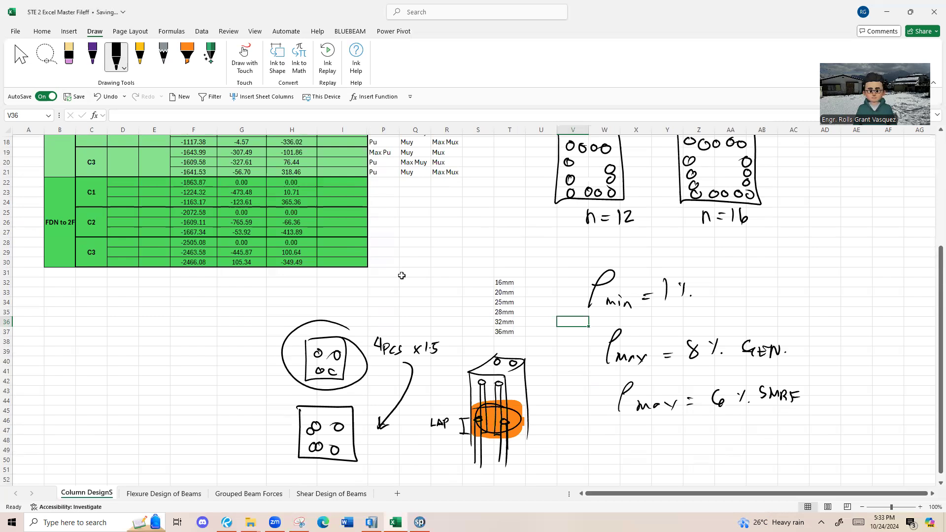
mouse_move(814, 399)
mouse_down()
mouse_move(872, 409)
mouse_move(896, 388)
mouse_up()
click(862, 407)
drag(698, 458, 708, 440)
drag(707, 457, 740, 464)
drag(754, 453, 764, 458)
drag(790, 440, 789, 458)
drag(805, 446, 807, 449)
mouse_move(814, 445)
mouse_down()
mouse_move(808, 456)
mouse_move(683, 445)
mouse_move(730, 414)
mouse_up()
click(821, 455)
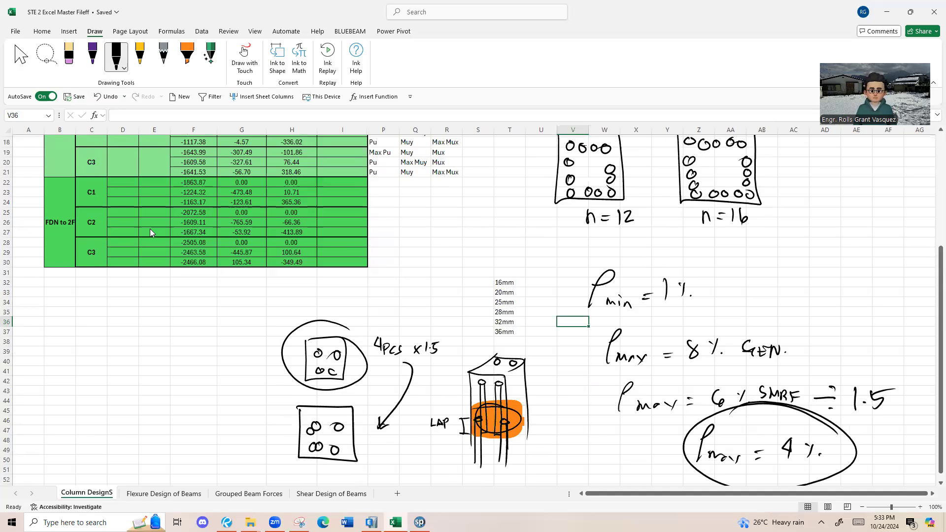
Write the steel ratio formula ρ = Ast/Ag in black ink beside the circled four-bar section.
key(alt+Tab)
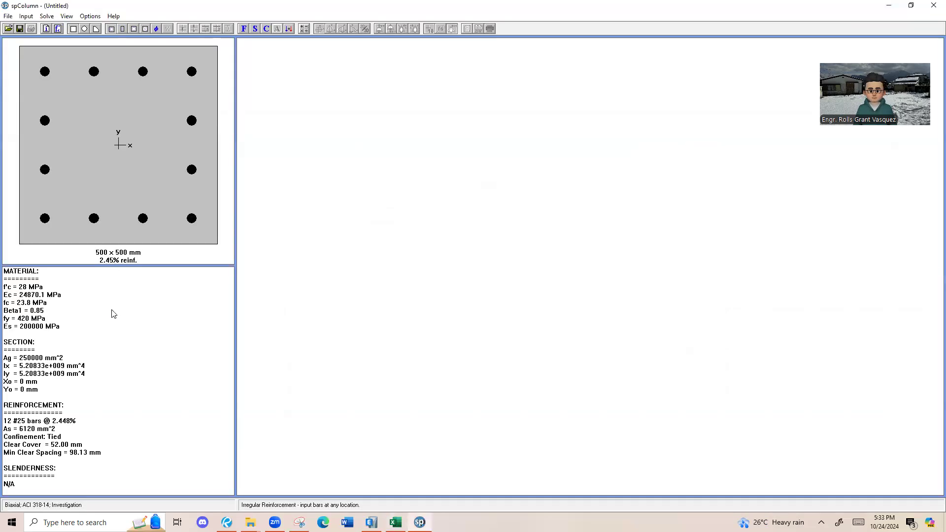
key(alt+Tab)
mouse_move(101, 424)
mouse_down()
mouse_move(122, 351)
mouse_move(142, 376)
mouse_up()
drag(126, 384, 143, 380)
mouse_move(174, 334)
mouse_down()
mouse_move(170, 374)
mouse_move(183, 370)
mouse_up()
mouse_move(169, 358)
mouse_down()
mouse_move(200, 361)
mouse_move(178, 373)
mouse_up()
drag(202, 344, 206, 371)
drag(195, 353, 211, 351)
drag(143, 402, 209, 377)
mouse_move(172, 400)
mouse_down()
mouse_move(166, 441)
mouse_move(183, 434)
mouse_move(196, 448)
mouse_up()
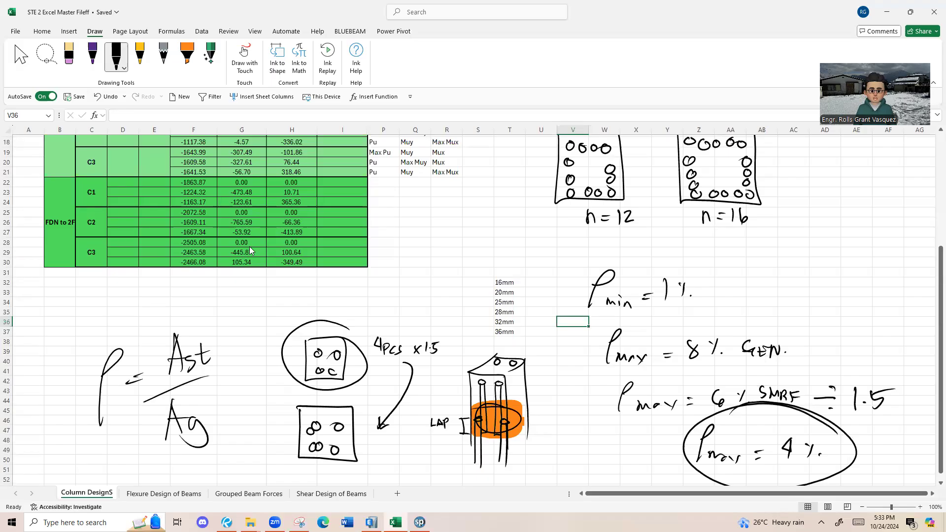
Switch to spColumn and open the factored loads input.
key(alt+Tab)
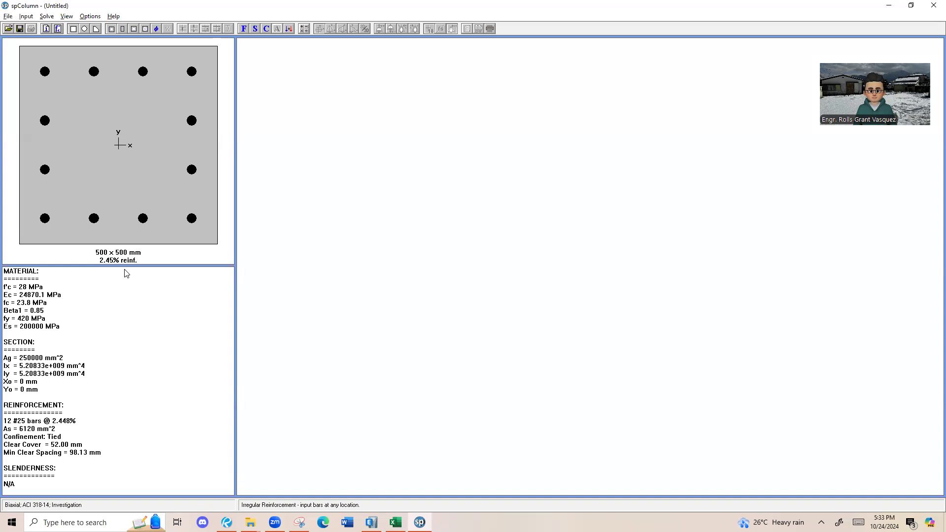
click(25, 16)
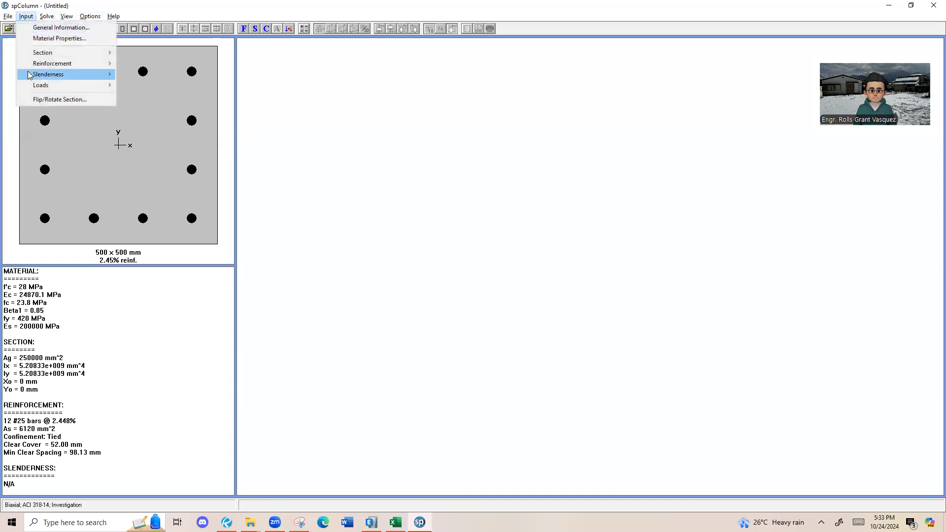
mouse_move(69, 64)
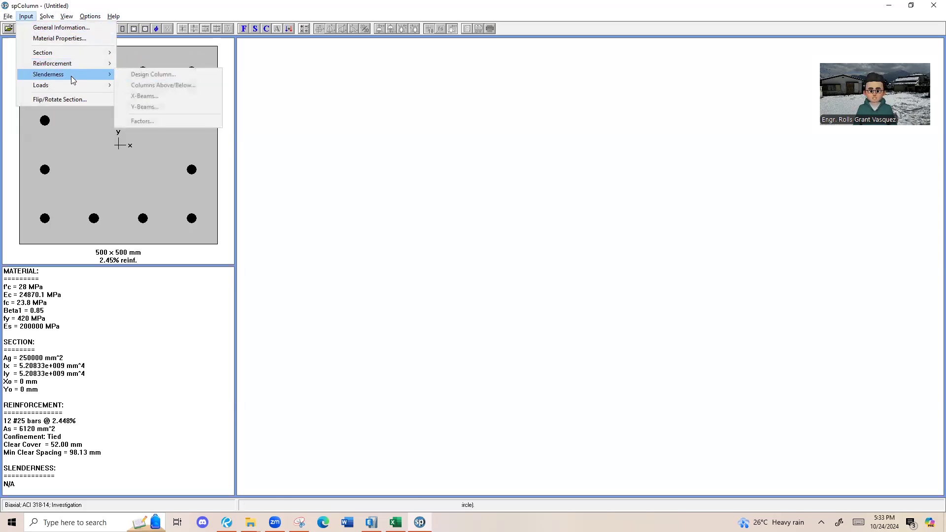
mouse_move(77, 92)
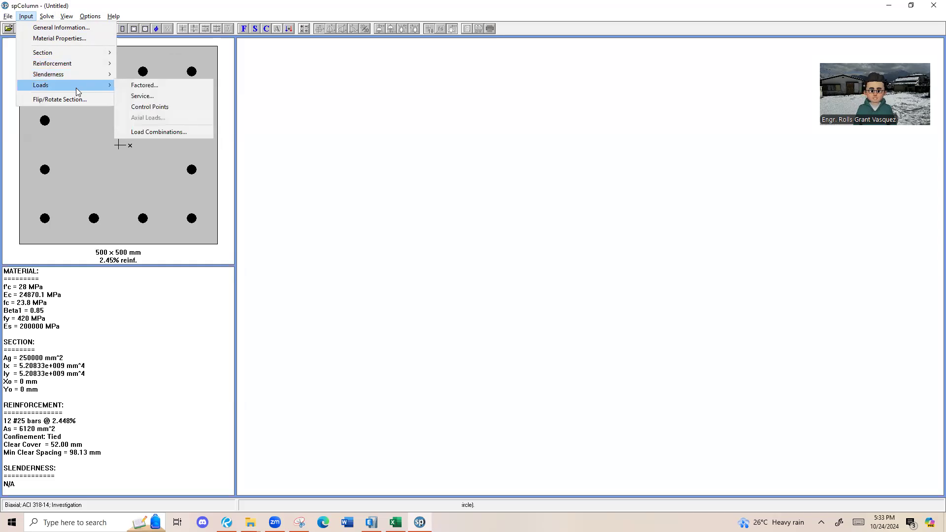
click(167, 86)
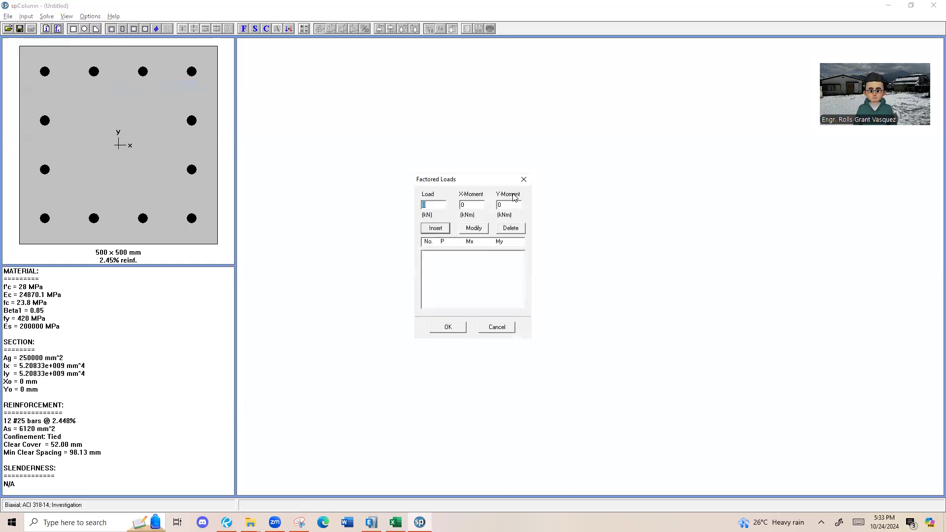
Return to the Excel column design table and select rows 4 to 6, the 3F to 4F loads of column C1.
key(alt+Tab)
scroll(267, 234, up, 6)
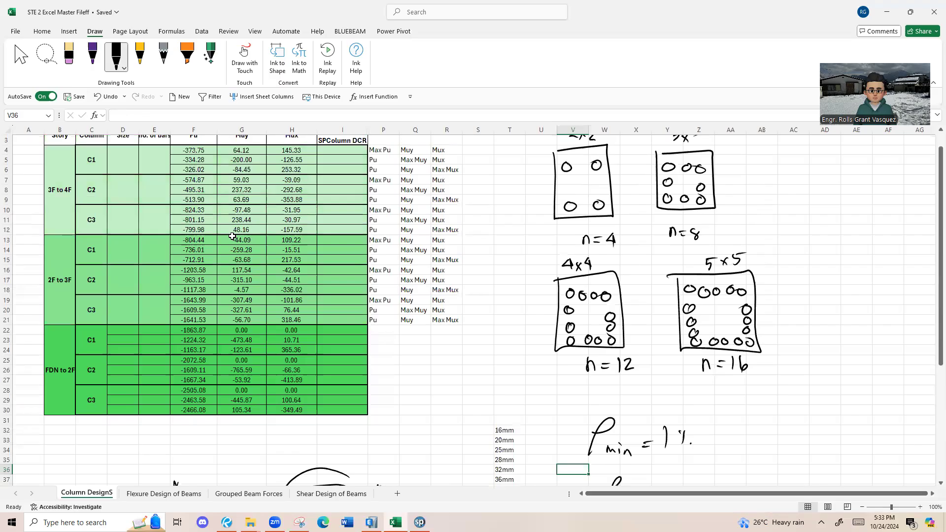
ctrl+scroll(12, 175, up, 2)
ctrl+scroll(133, 207, up, 3)
scroll(143, 205, up, 4)
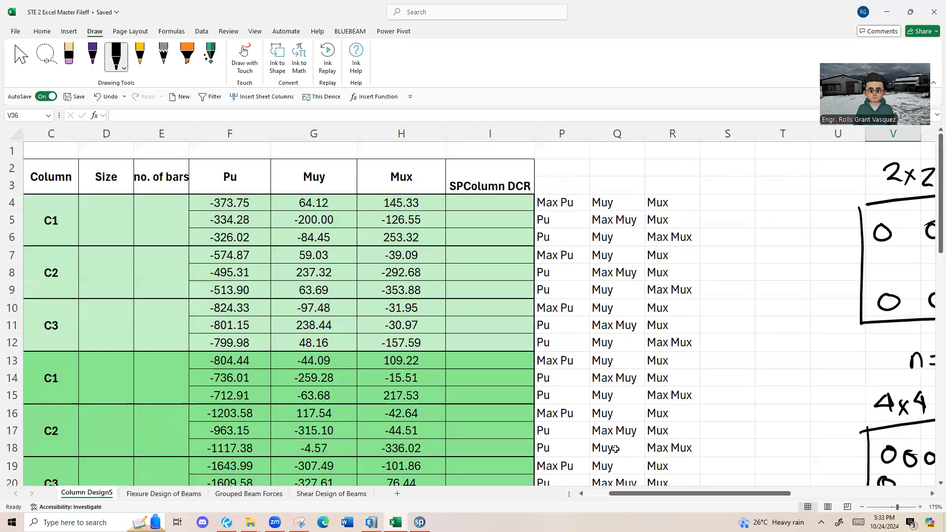
drag(676, 493, 661, 490)
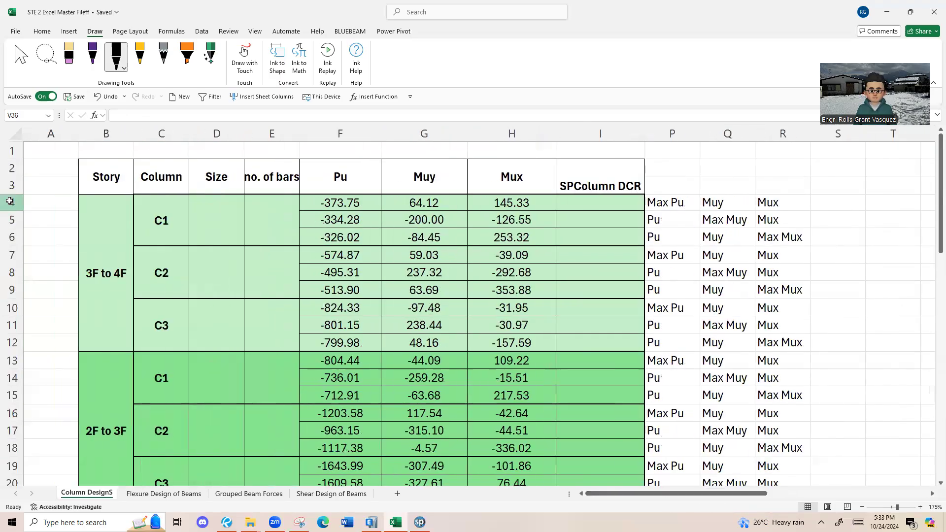
drag(12, 203, 12, 237)
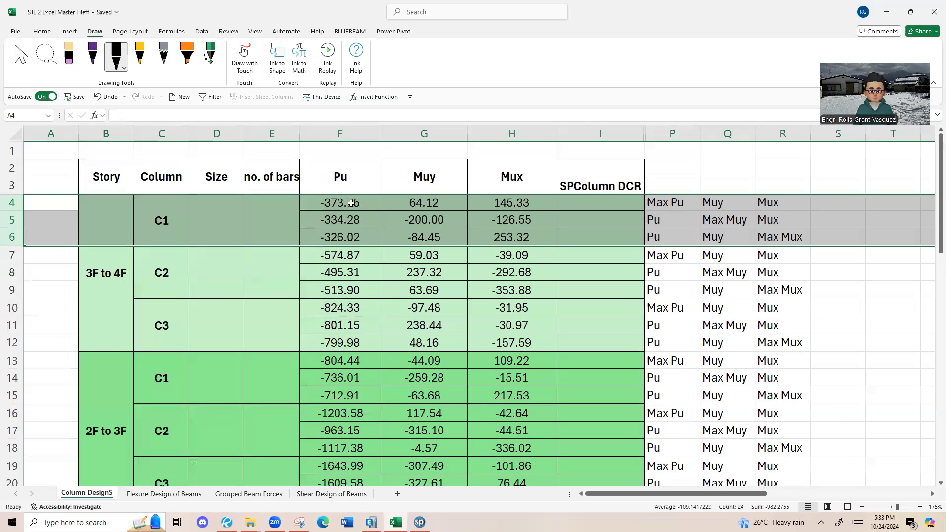
Examine the column loads for all stories, focusing on the Pu column and column C1's first Pu value.
ctrl+scroll(351, 203, down, 3)
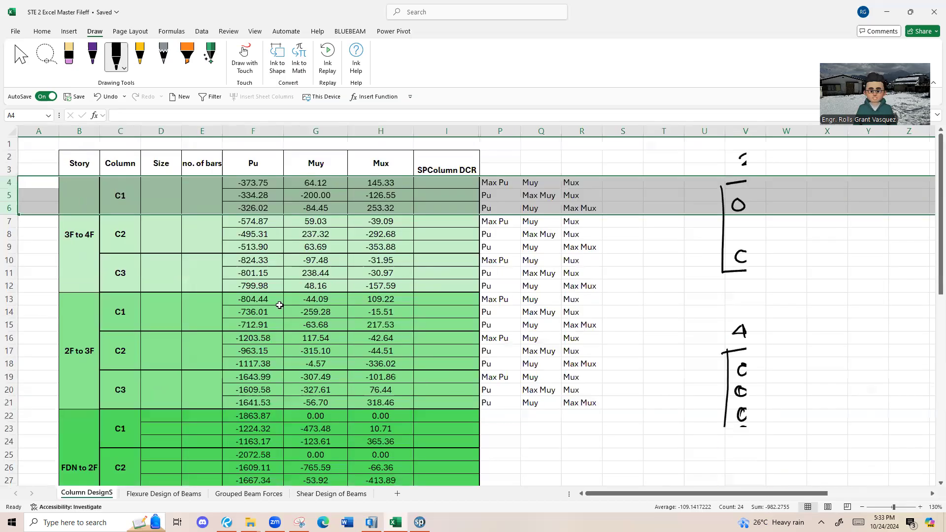
ctrl+scroll(279, 305, down, 2)
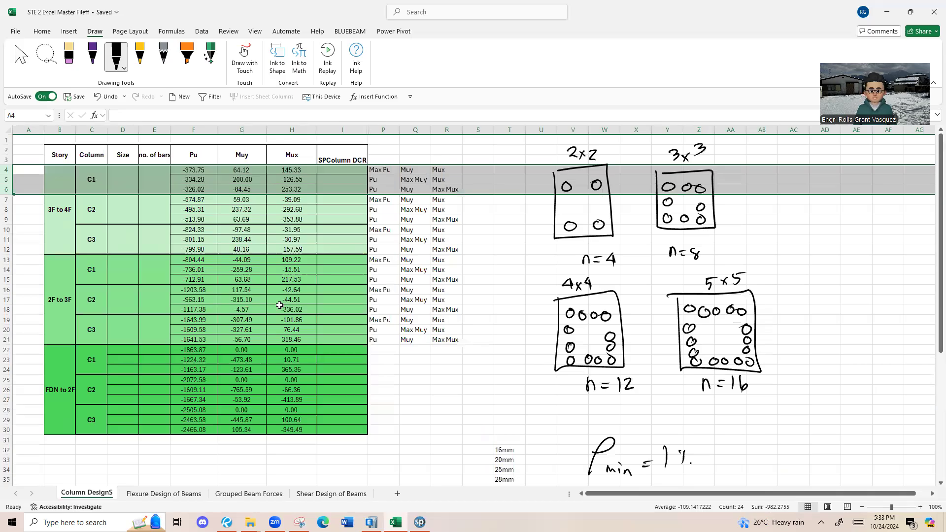
ctrl+scroll(15, 182, up, 1)
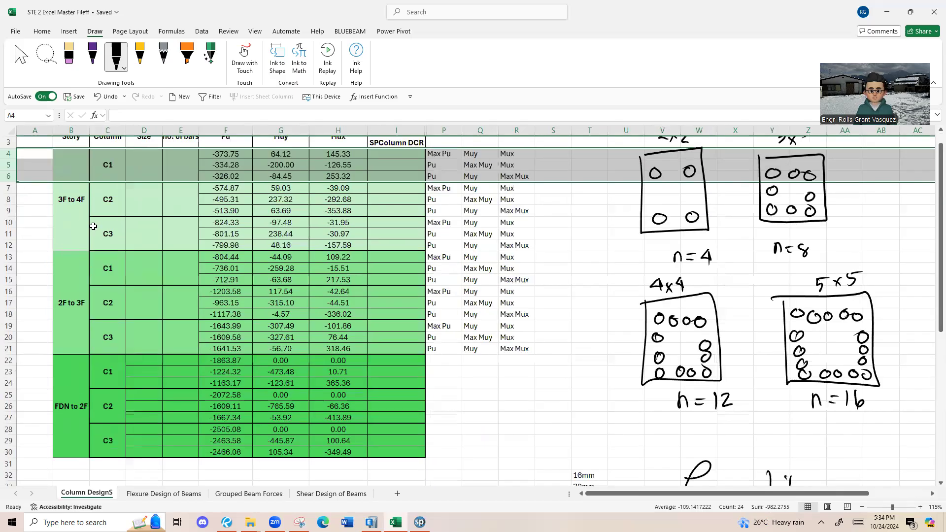
ctrl+scroll(93, 227, up, 1)
click(255, 131)
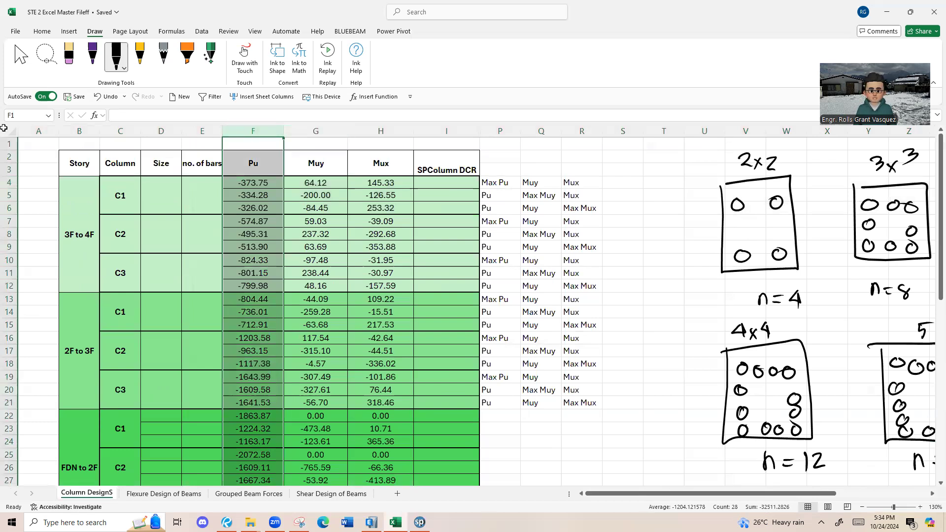
ctrl+scroll(3, 127, up, 1)
ctrl+scroll(316, 194, up, 1)
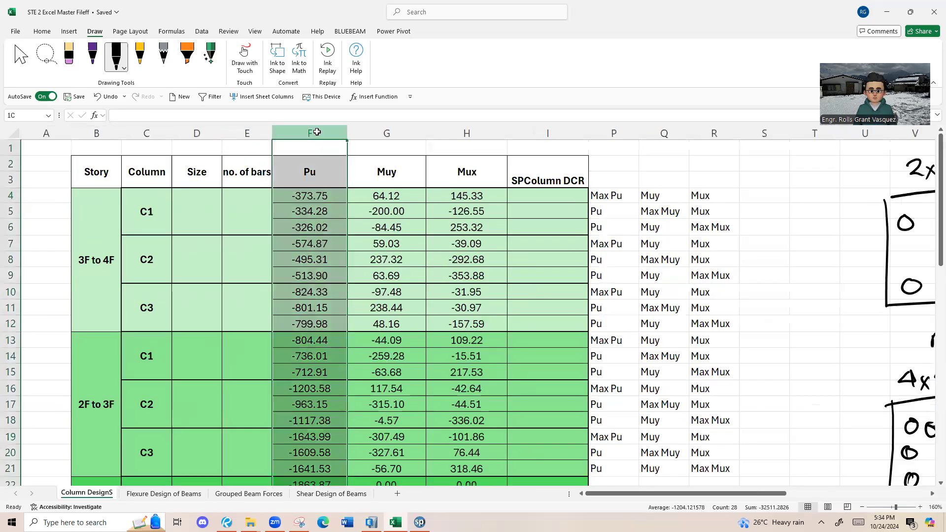
click(315, 199)
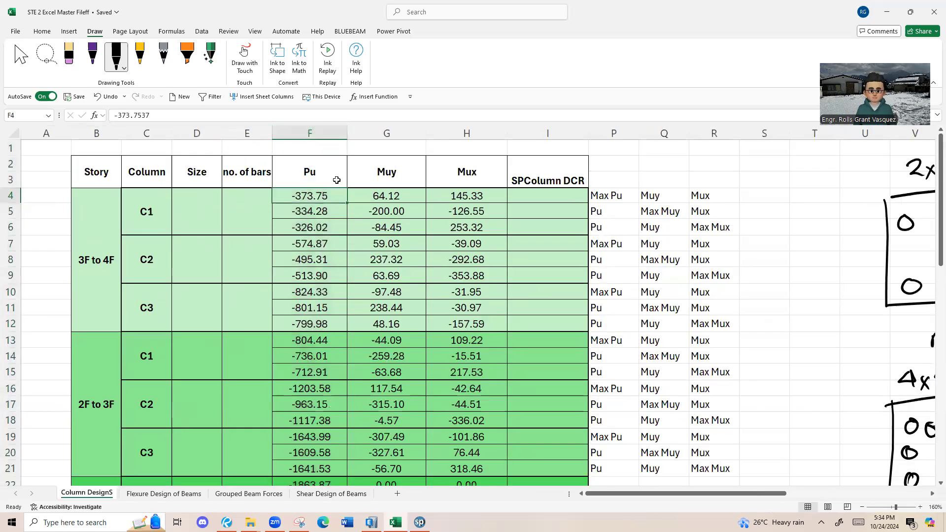
Note the compression sign conventions in black ink beside the load table: "ETABS - C" and "SPColumn + C".
mouse_move(721, 166)
mouse_down()
mouse_move(732, 187)
mouse_move(729, 171)
mouse_up()
drag(718, 178, 731, 177)
drag(730, 173, 752, 172)
mouse_move(741, 173)
mouse_down()
mouse_move(741, 187)
mouse_move(750, 188)
mouse_up()
drag(757, 171, 761, 187)
mouse_move(752, 179)
mouse_down()
mouse_move(768, 176)
mouse_move(771, 188)
mouse_up()
drag(770, 171, 781, 192)
mouse_move(735, 213)
mouse_down()
mouse_move(781, 222)
mouse_move(754, 265)
mouse_move(738, 266)
mouse_move(757, 257)
mouse_move(770, 268)
mouse_up()
drag(778, 257, 792, 273)
drag(794, 264, 820, 276)
mouse_move(763, 292)
mouse_down()
mouse_move(763, 311)
mouse_move(767, 303)
mouse_up()
drag(787, 298, 791, 314)
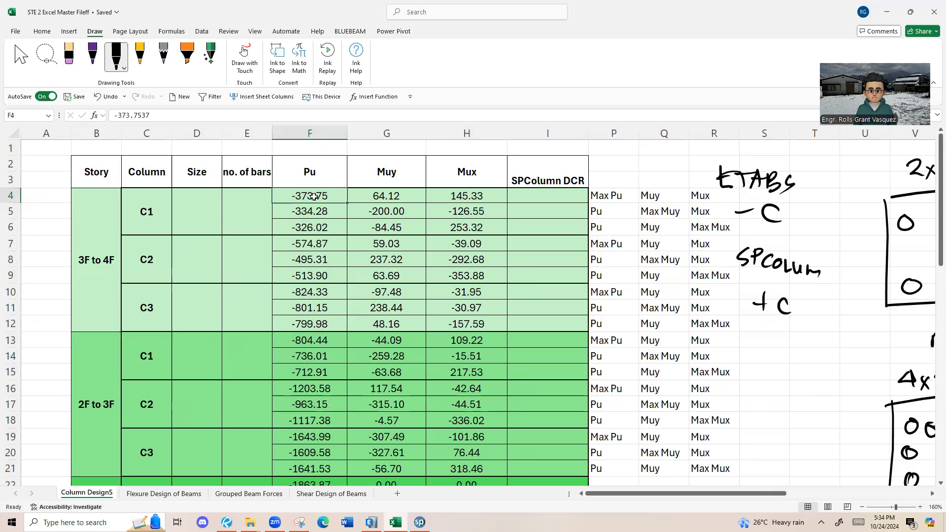
In spColumn, set the first factored load case's axial load to 373.75 kN and X-moment to 64.12 kNm.
key(alt+Tab)
text(373)
key(alt+Tab)
key(alt+Tab)
text(.75)
key(Tab)
key(alt+Tab)
key(alt+Tab)
text(64.12)
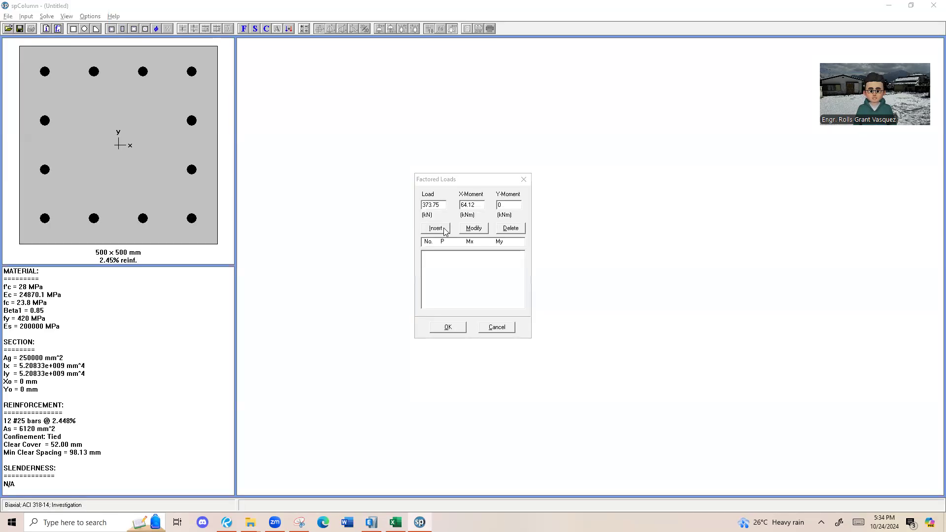
Set the Y-moment to 145.33 kNm and insert the first factored load case.
key(alt+Tab)
key(alt+Tab)
key(Tab)
text(14.)
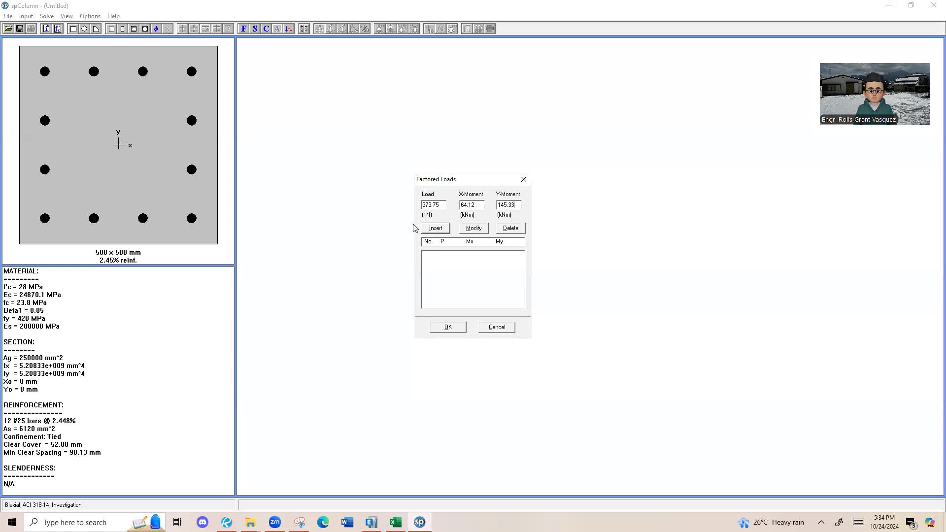
double_click(436, 205)
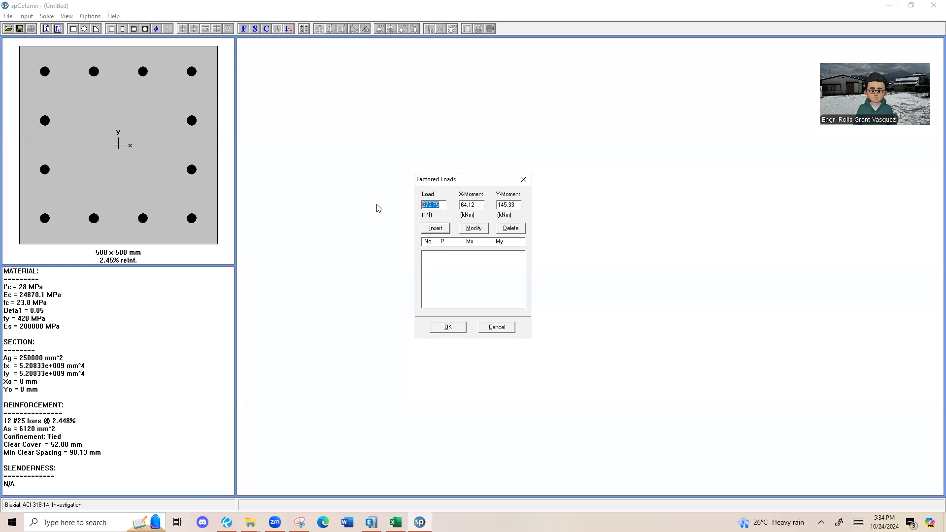
click(444, 228)
Insert a second factored load case from row 5 with load 334.28 kN, X-moment -200 kNm and Y-moment -126.55 kNm.
key(alt+Tab)
click(11, 211)
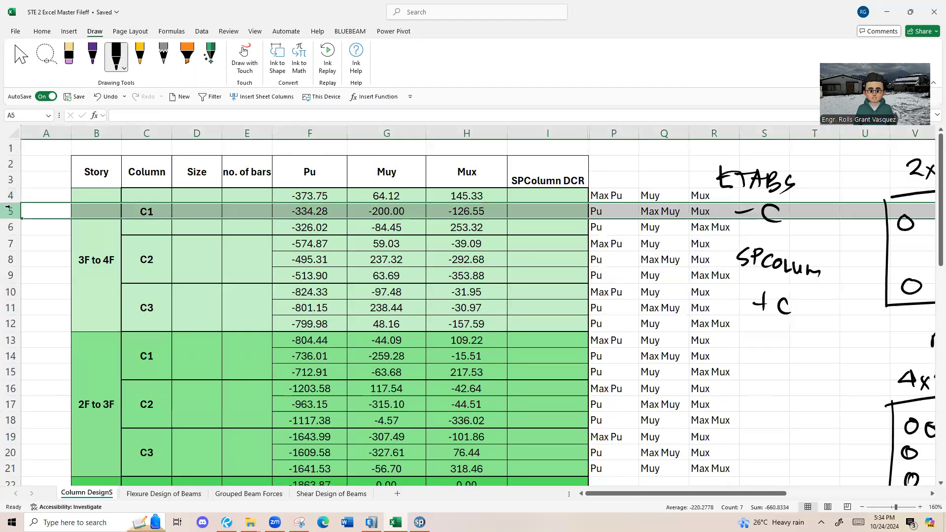
key(alt+Tab)
text(3)
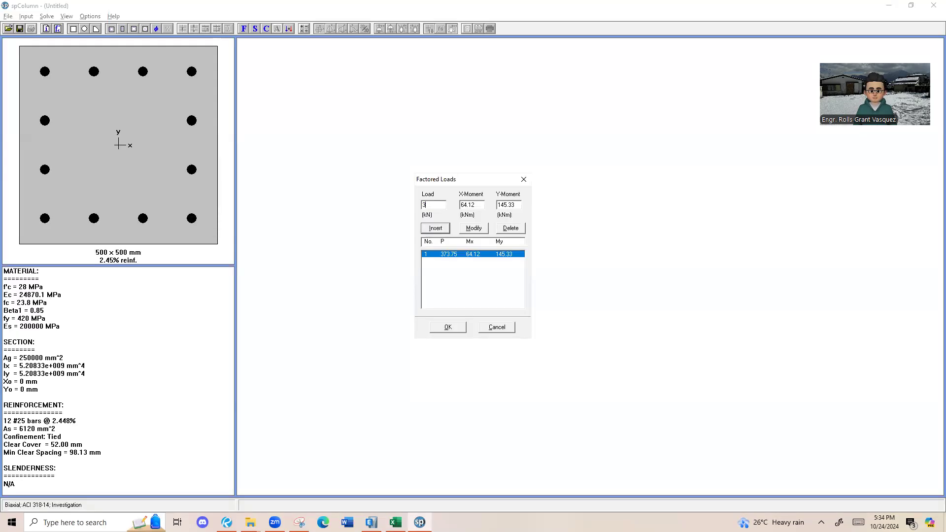
key(Tab)
key(alt+Tab)
key(alt+Tab)
text(-200)
key(Tab)
key(alt+Tab)
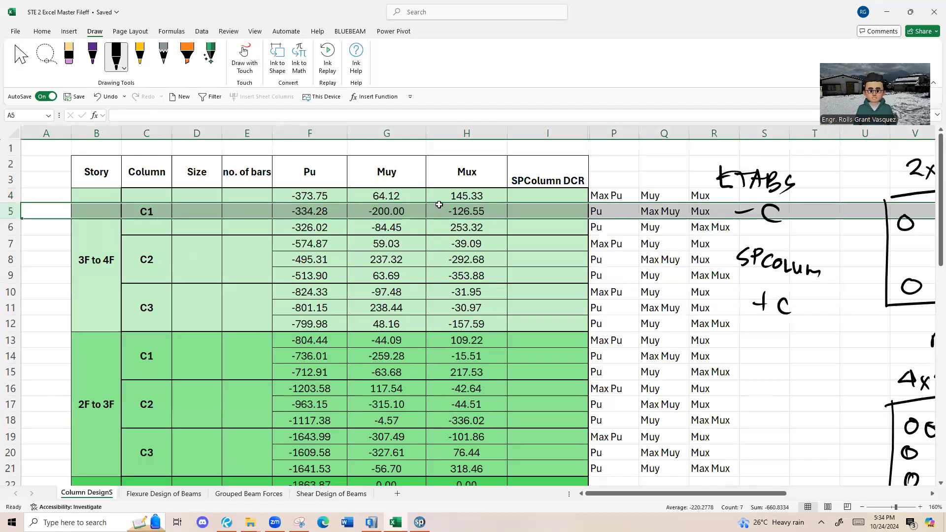
key(alt+Tab)
text(-126.55)
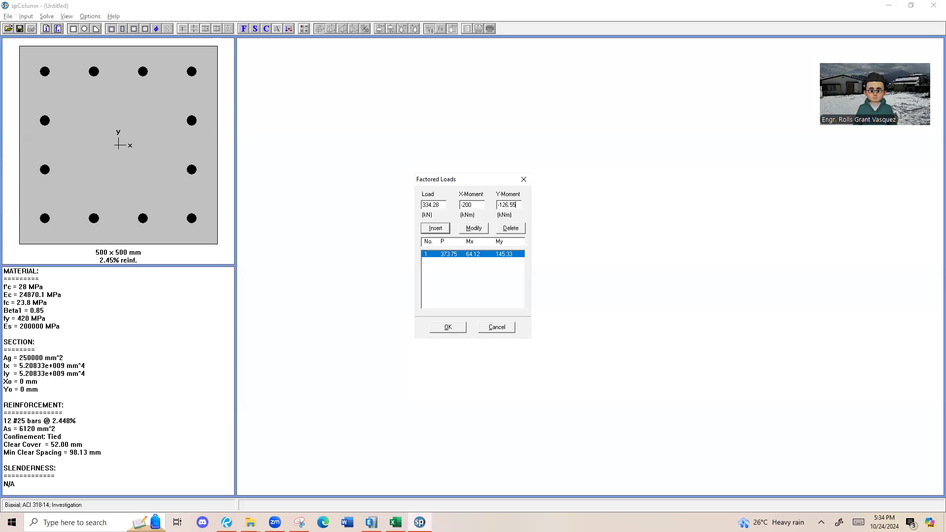
click(439, 231)
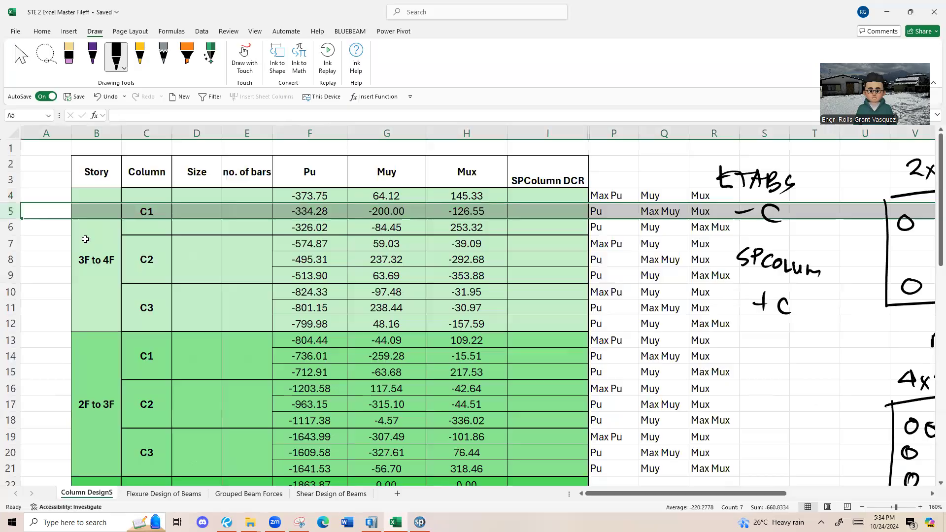
Insert a third factored load case from row 6 with load -326.02 kN, X-moment -84.45 kNm and Y-moment 253.32 kNm.
key(alt+Tab)
click(7, 228)
key(alt+Tab)
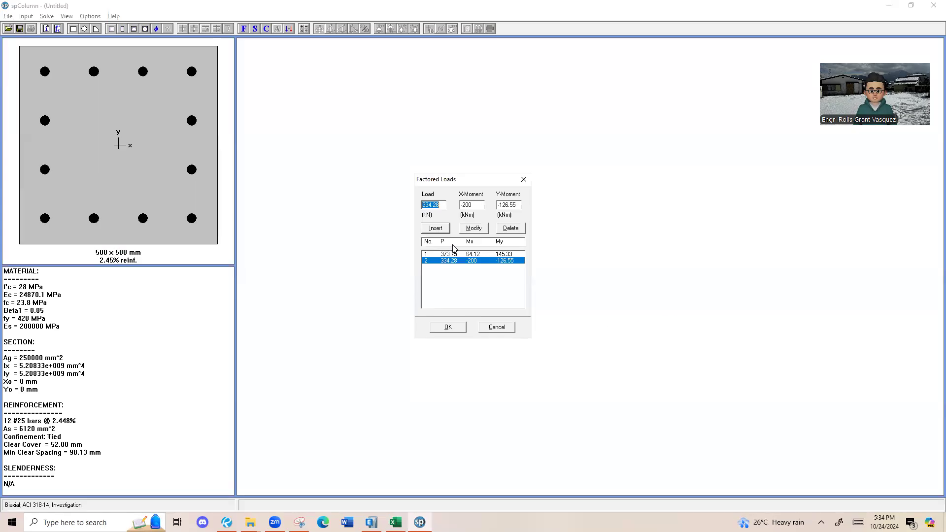
text(-326.)
key(Tab)
key(alt+Tab)
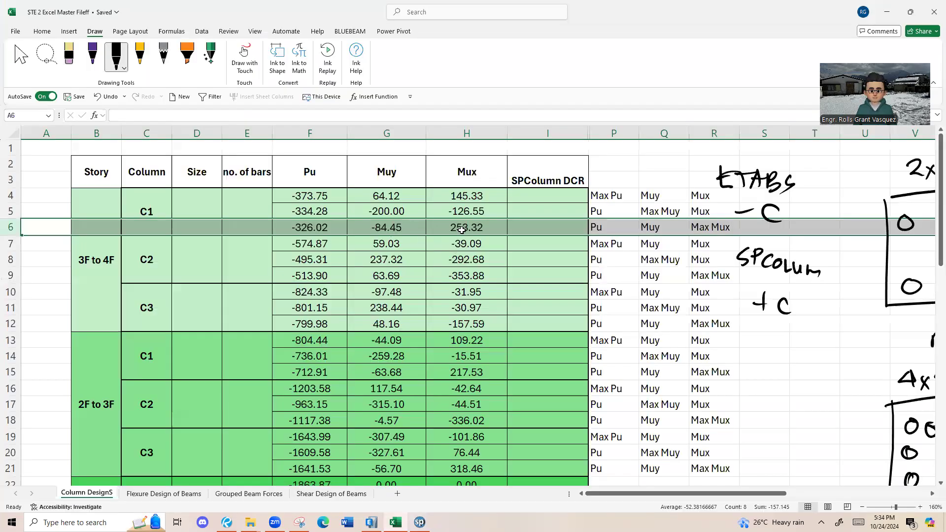
key(alt+Tab)
text(-84.45)
key(Tab)
key(alt+Tab)
key(alt+Tab)
text(253.32)
click(436, 229)
Review the three factored load cases one by one and accept the list.
click(469, 254)
click(472, 261)
click(474, 266)
click(470, 254)
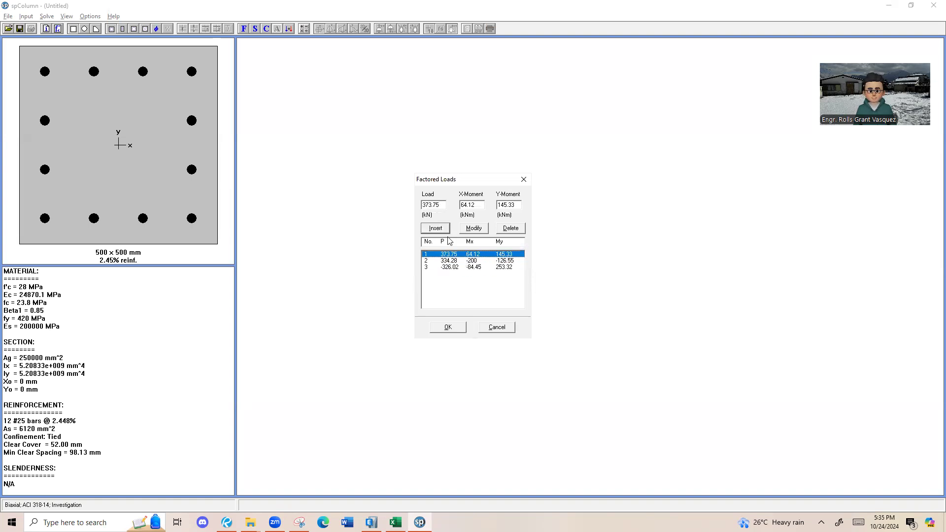
click(513, 243)
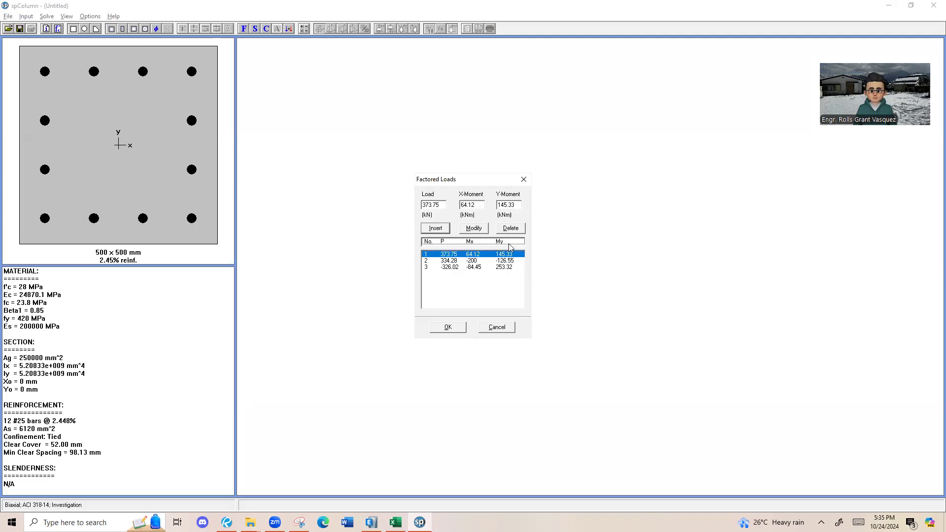
click(459, 329)
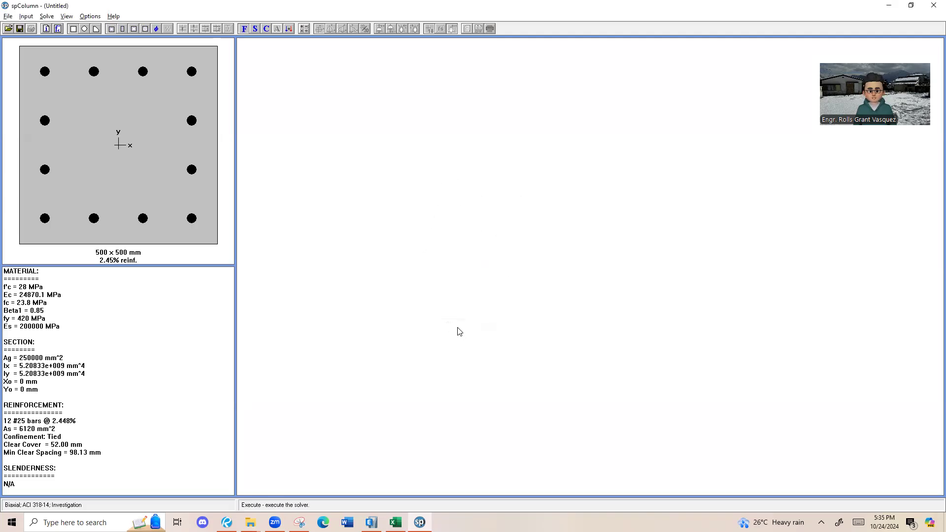
Run the solver for the 500 x 500 mm column and review the capacity ratios of the three factored load cases.
click(46, 16)
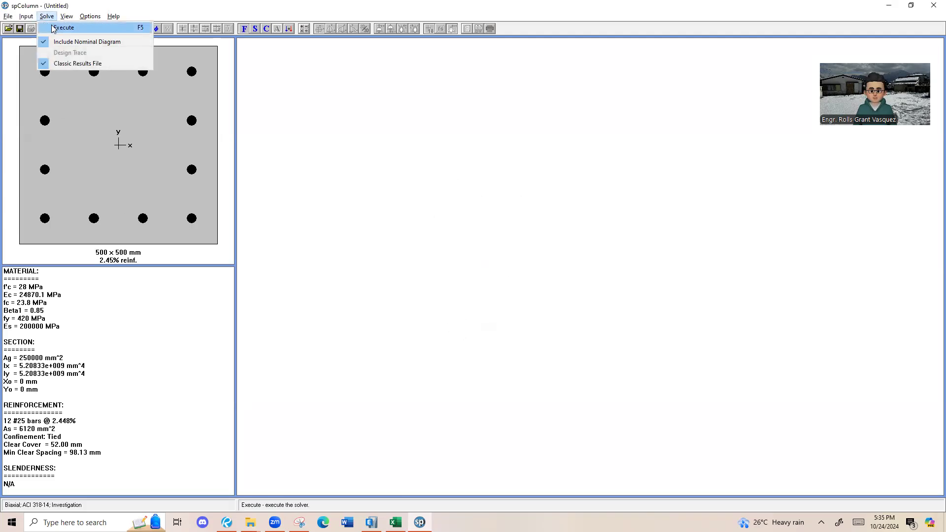
click(63, 28)
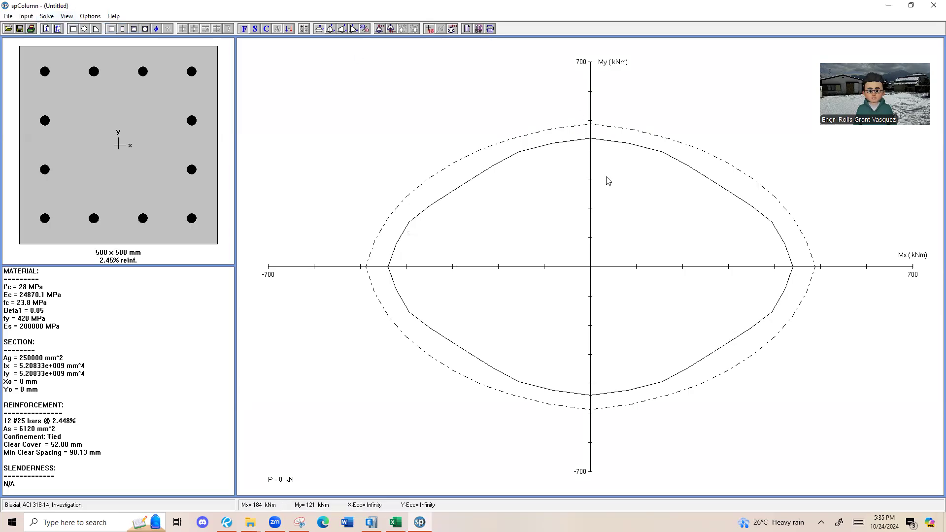
click(67, 16)
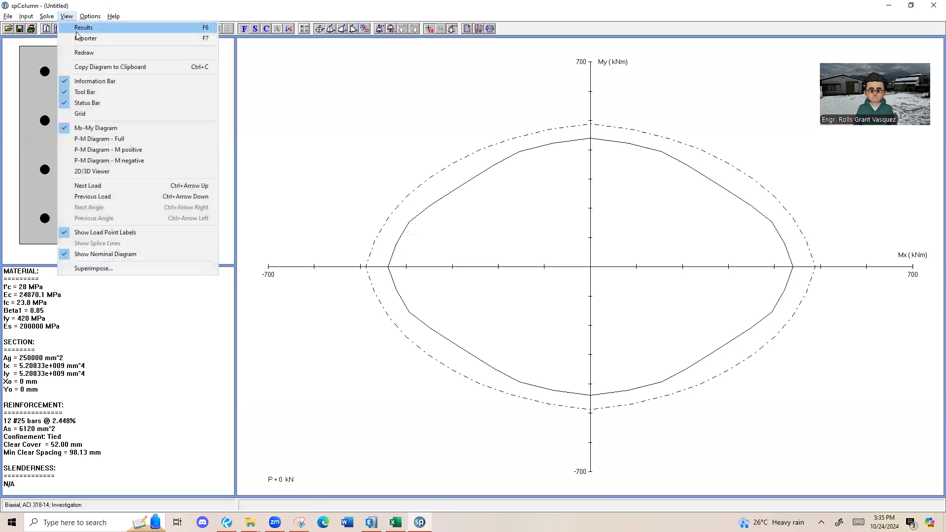
click(76, 30)
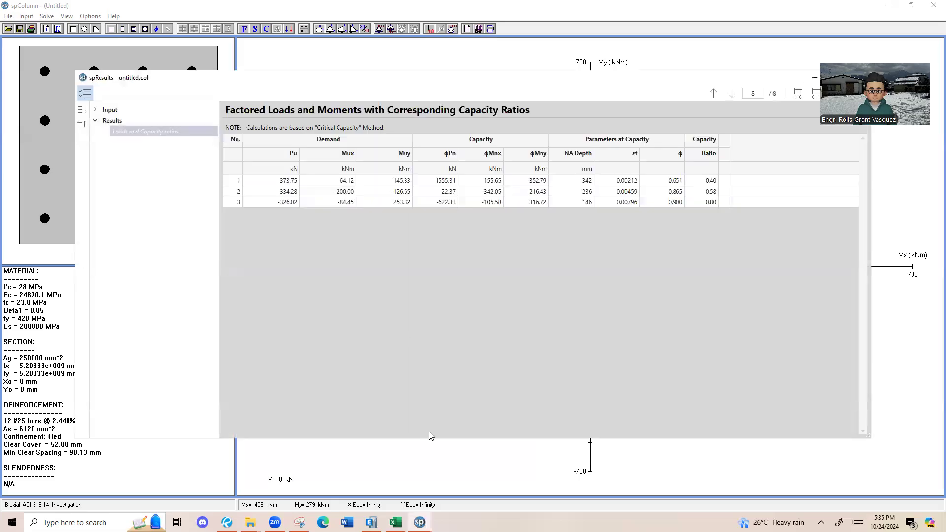
click(702, 206)
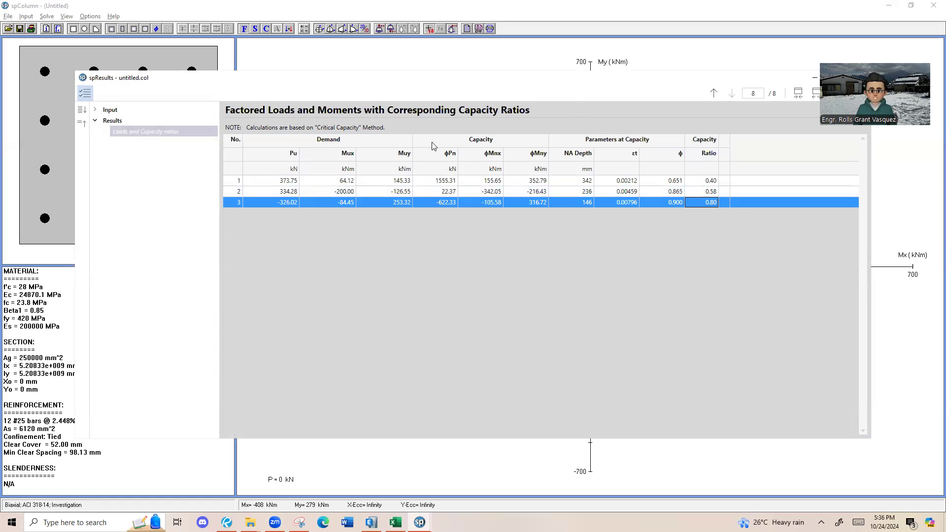
drag(194, 78, 135, 121)
click(803, 121)
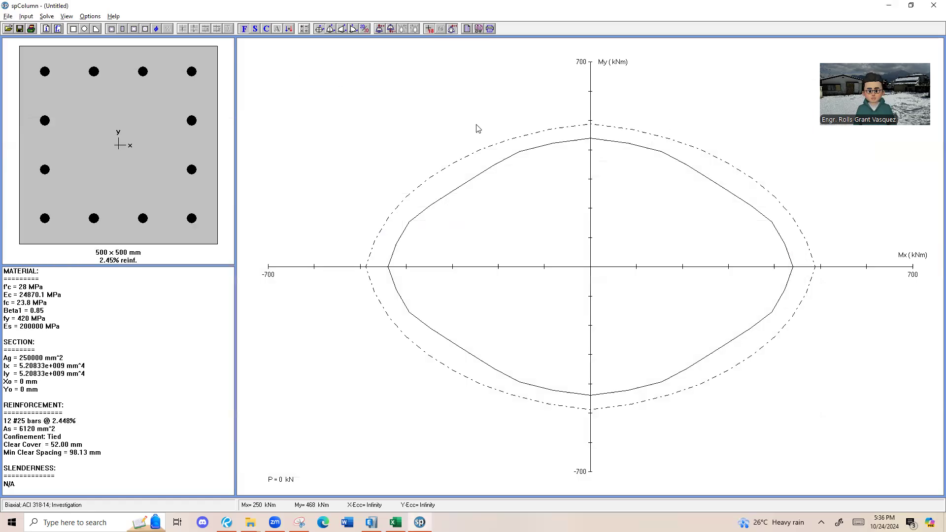
Resize the rectangular column section to 450 mm wide by 450 mm deep.
click(26, 16)
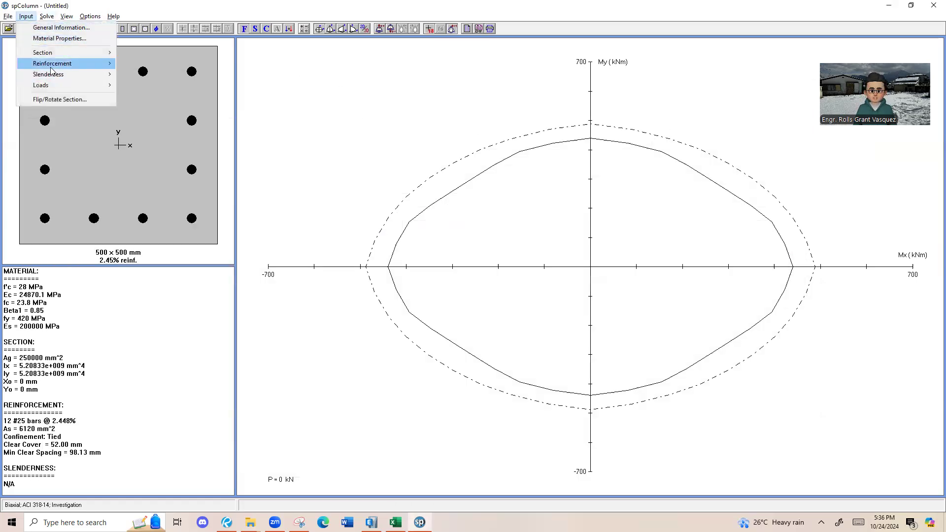
mouse_move(54, 67)
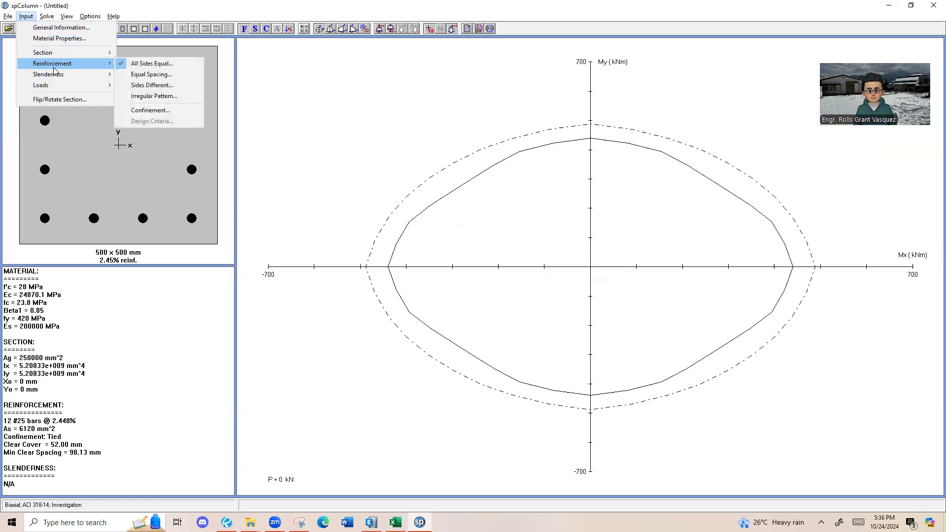
click(143, 52)
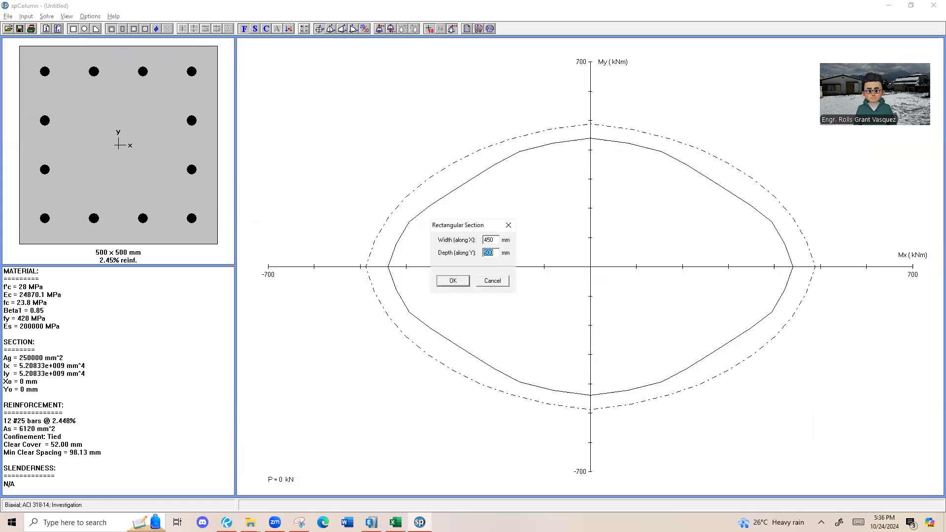
click(450, 284)
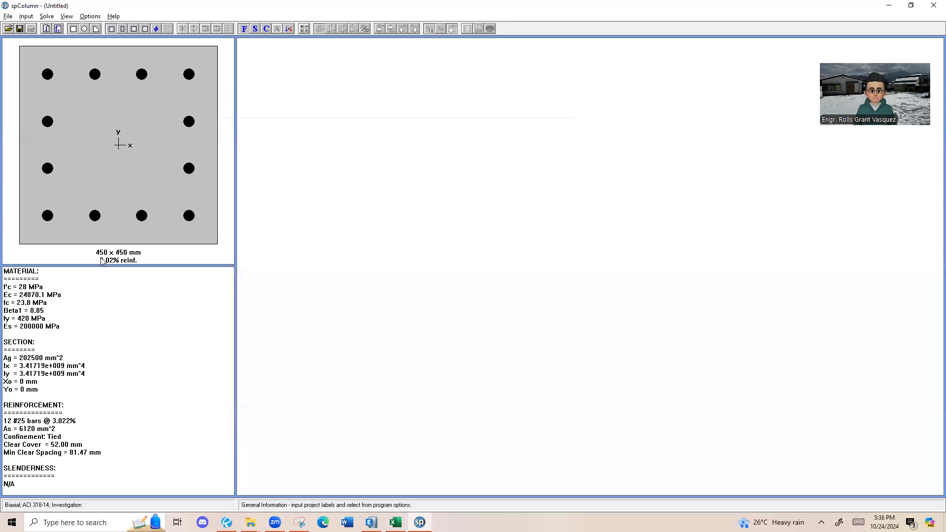
Set the all-sides-equal reinforcement to 8 #25 bars with 52 mm clear cover.
click(26, 16)
mouse_move(59, 74)
click(158, 63)
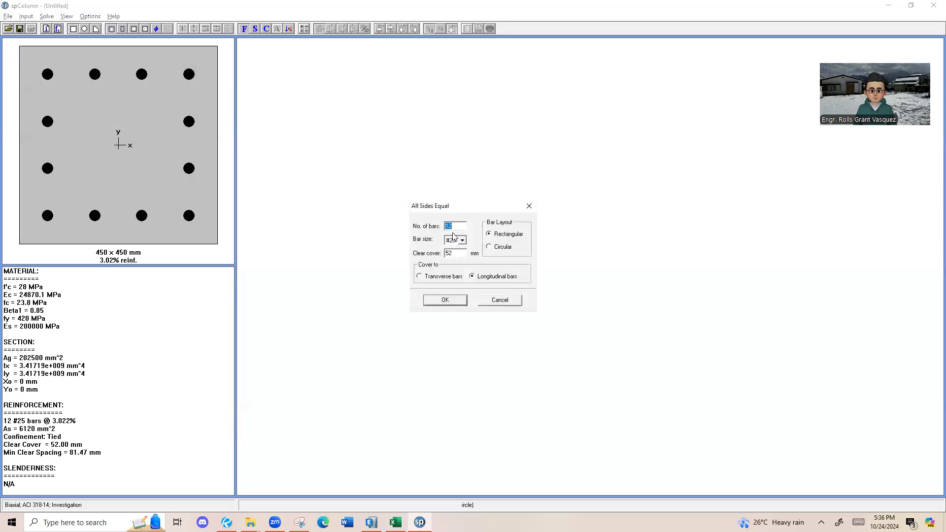
click(455, 301)
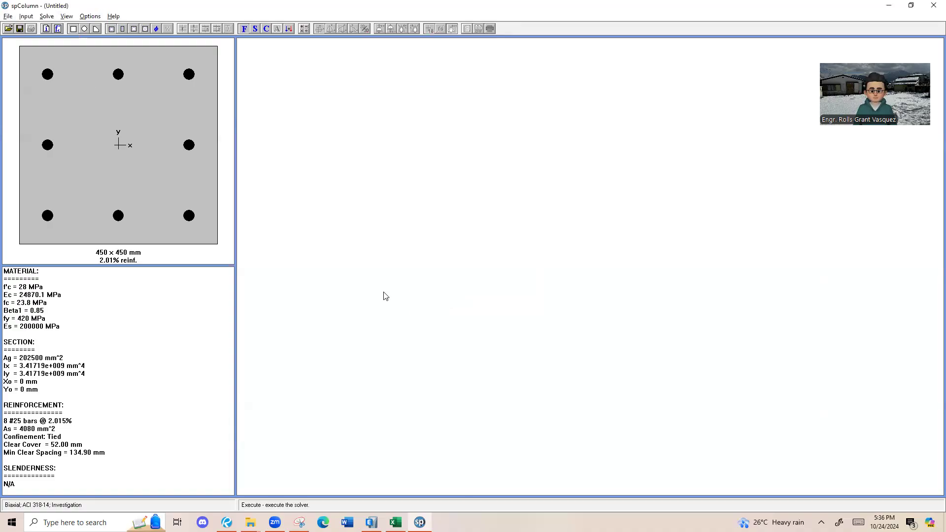
Check the factored load list and run the solver for the 450 x 450 mm column with 8 bars.
click(26, 16)
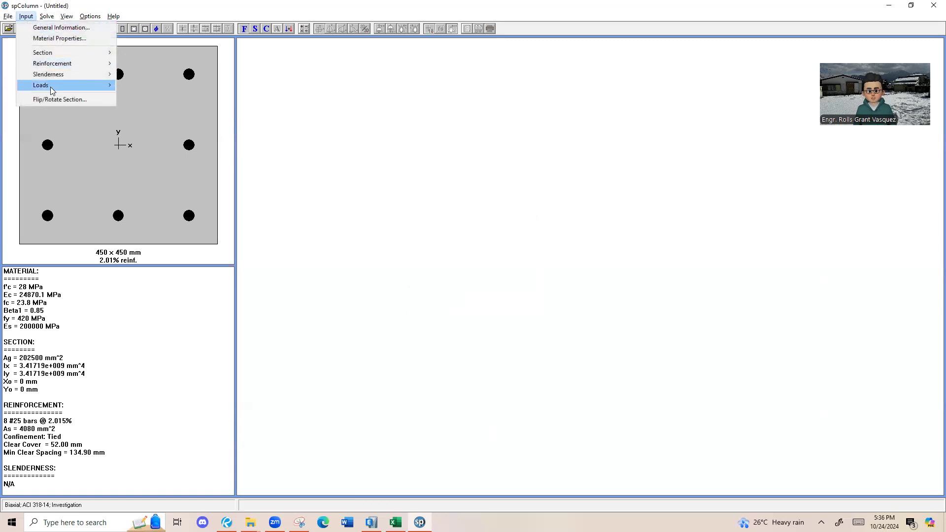
click(143, 85)
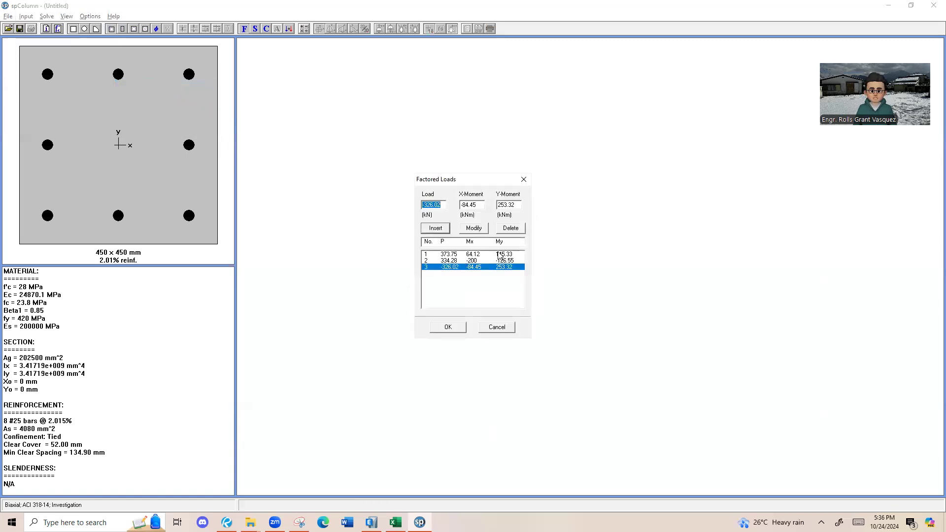
click(523, 179)
click(47, 16)
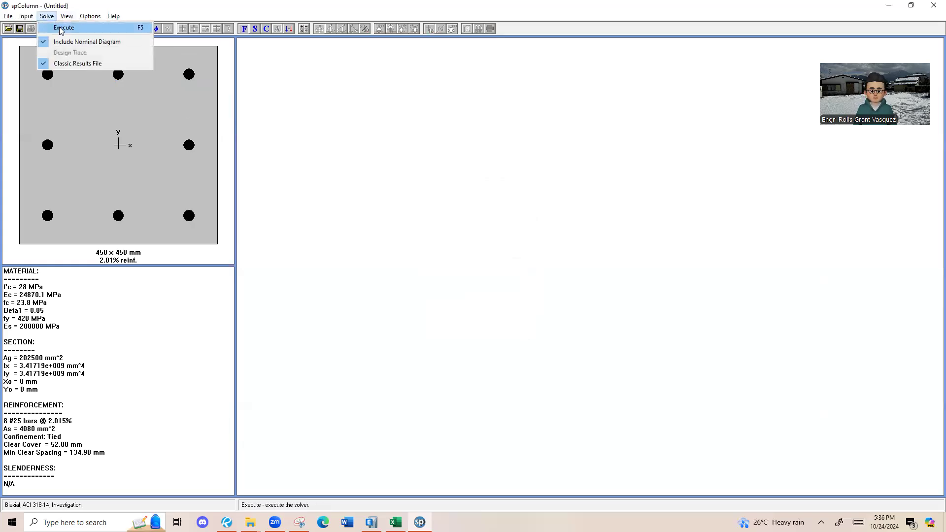
click(61, 28)
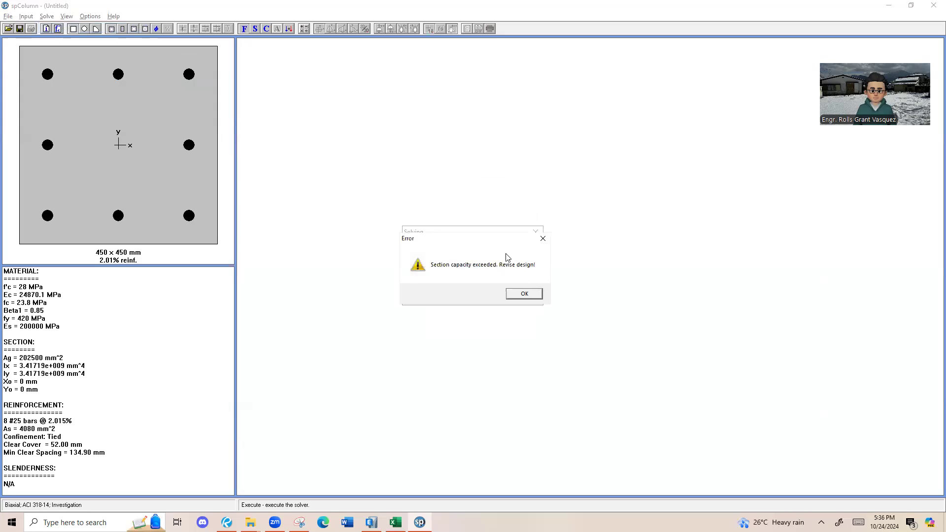
click(524, 294)
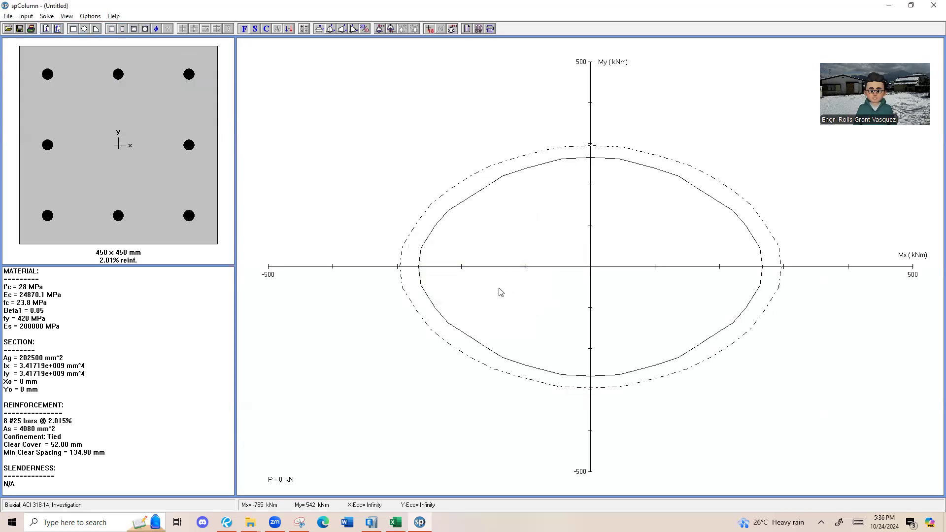
Examine the loads and capacity ratios table for the 8-bar column, comparing load cases 2 and 3.
click(67, 16)
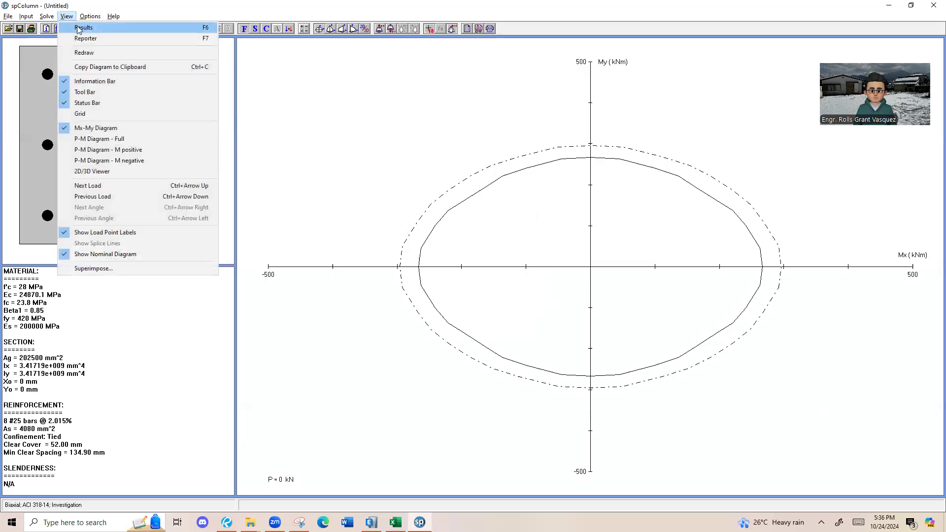
click(79, 28)
click(642, 255)
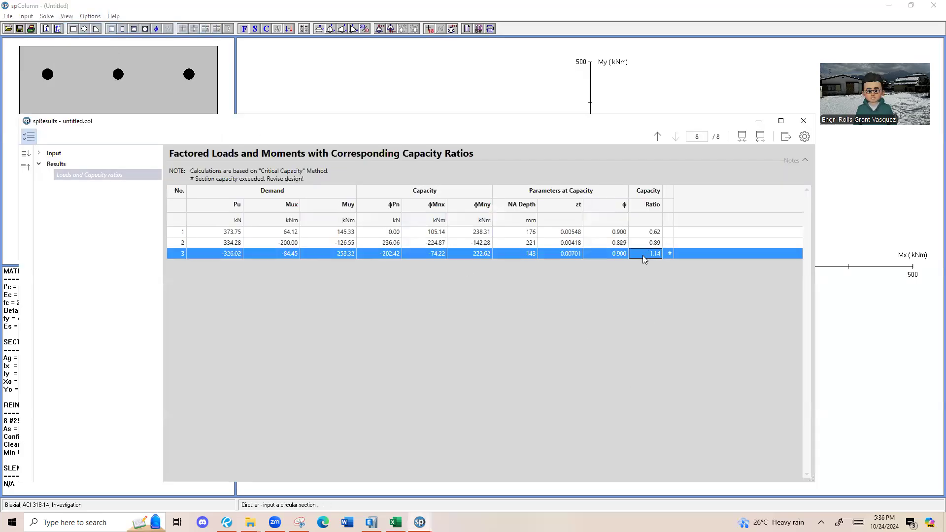
click(626, 256)
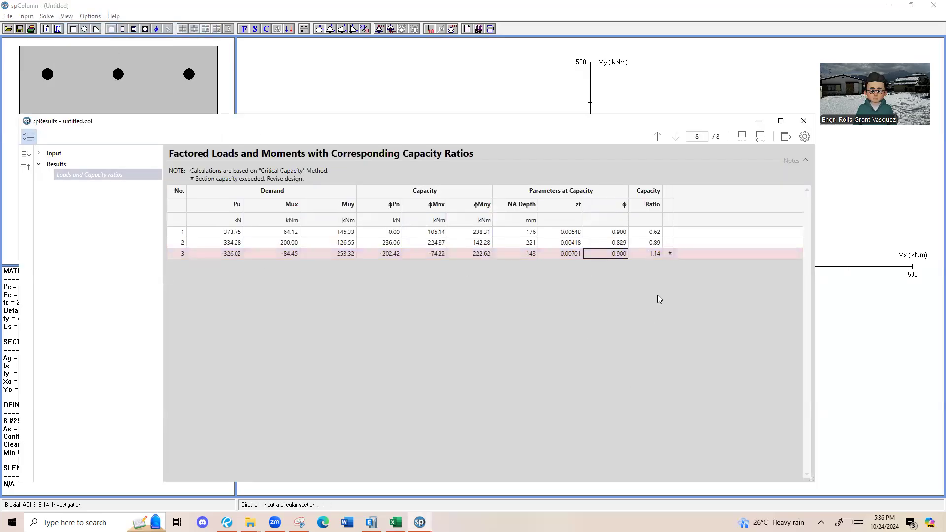
click(654, 256)
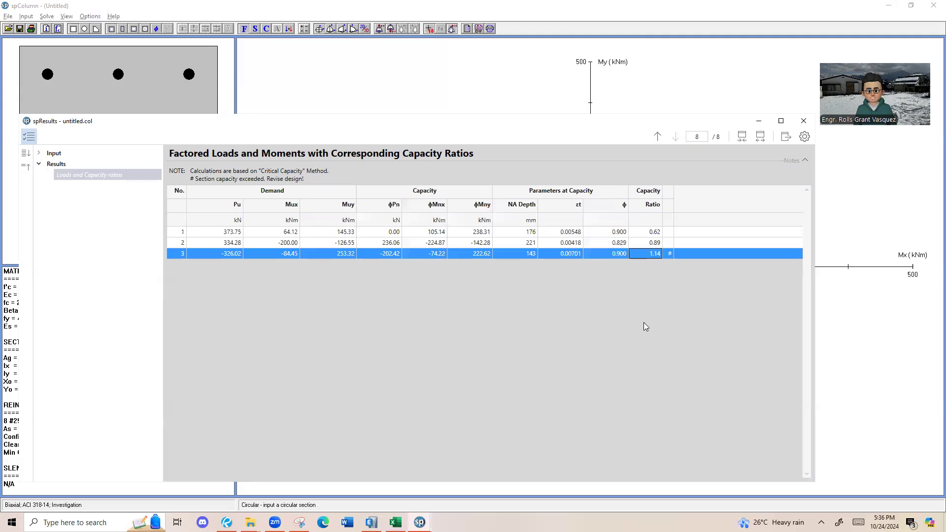
click(640, 243)
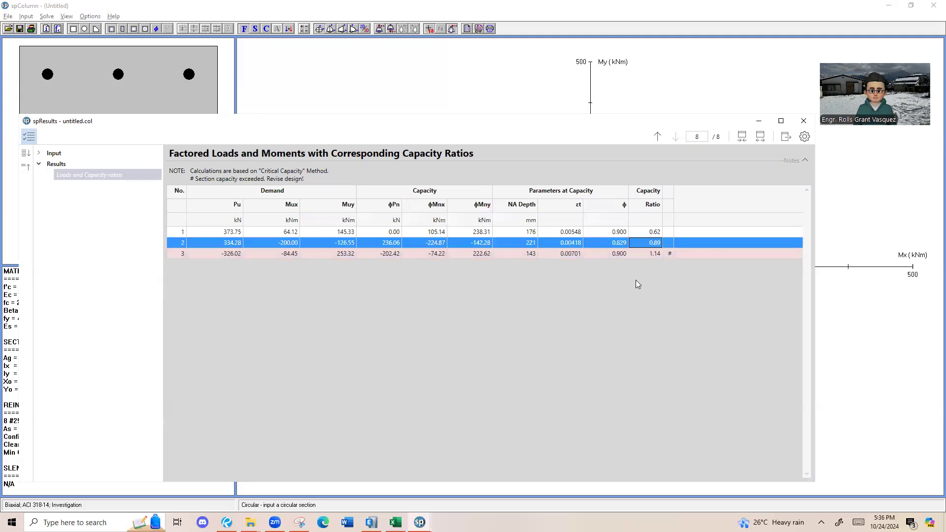
click(641, 255)
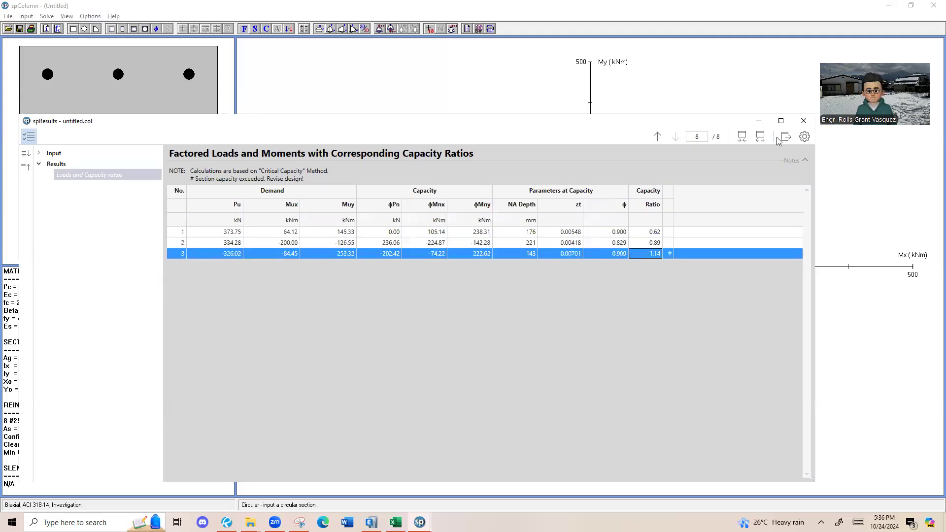
click(803, 121)
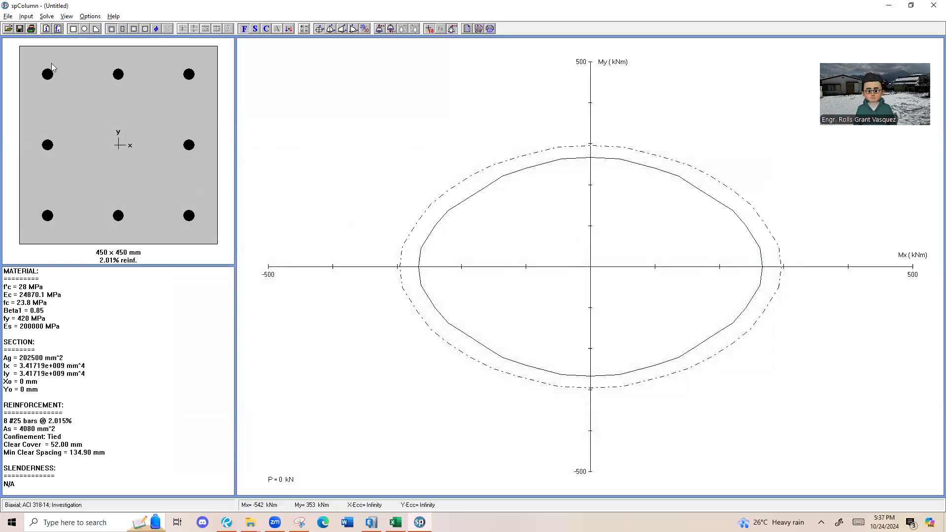
Set the all-sides-equal reinforcement to 12 #25 bars and run the solver on the 450 x 450 mm column.
click(26, 17)
mouse_move(57, 63)
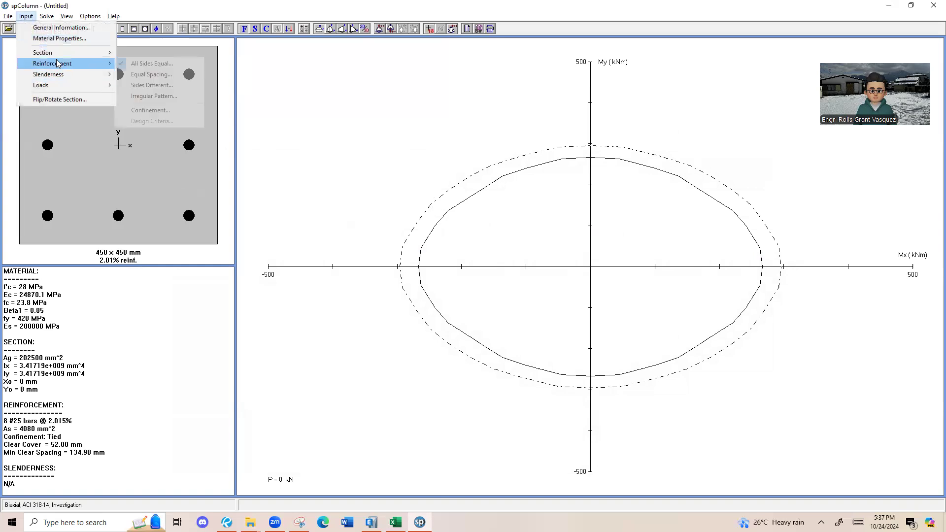
click(148, 63)
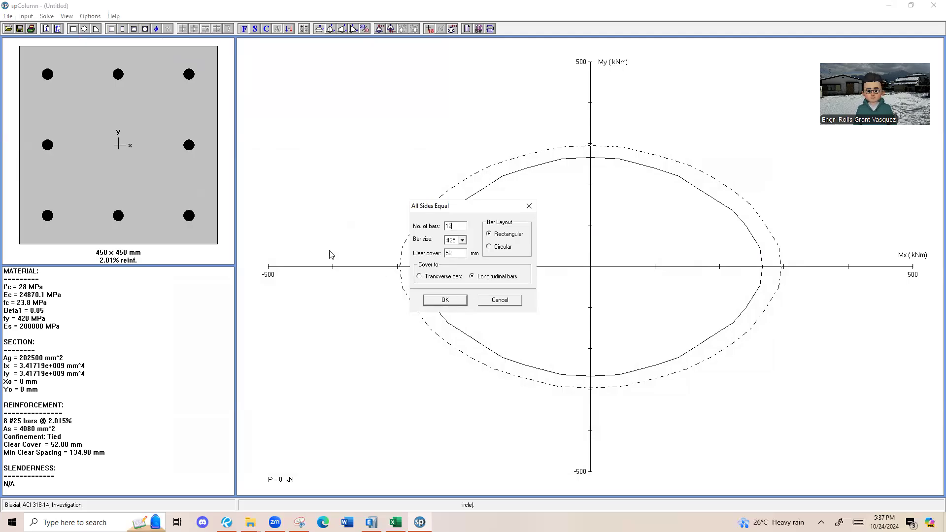
click(456, 302)
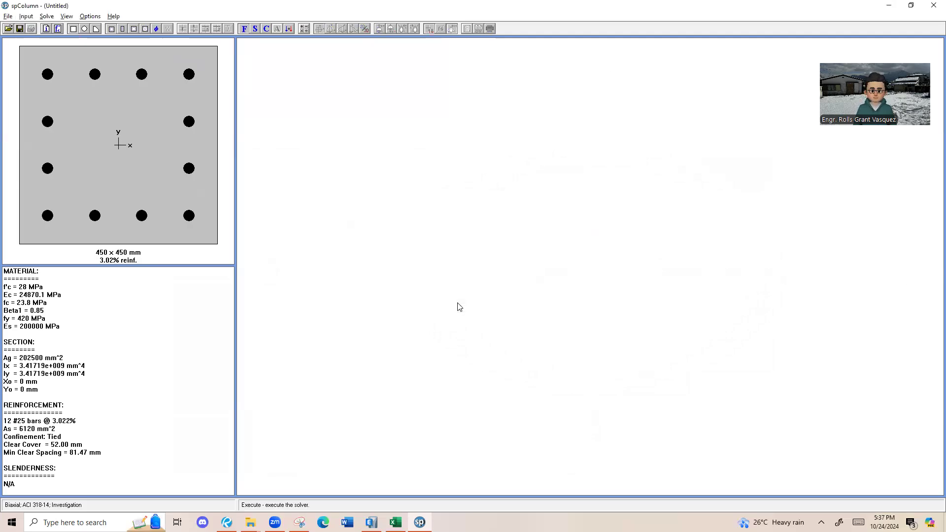
click(47, 16)
click(54, 25)
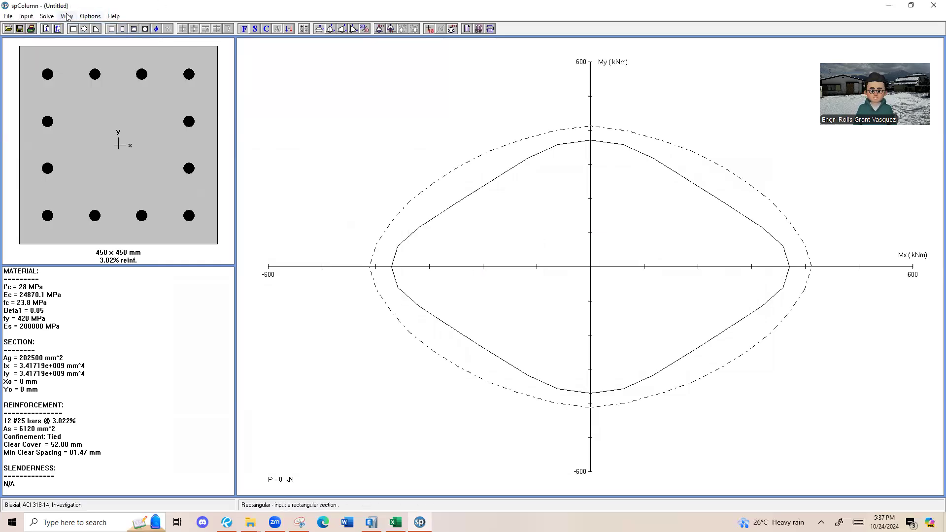
Review the capacity ratios of the three load cases for the 12-bar column and close the results.
click(86, 17)
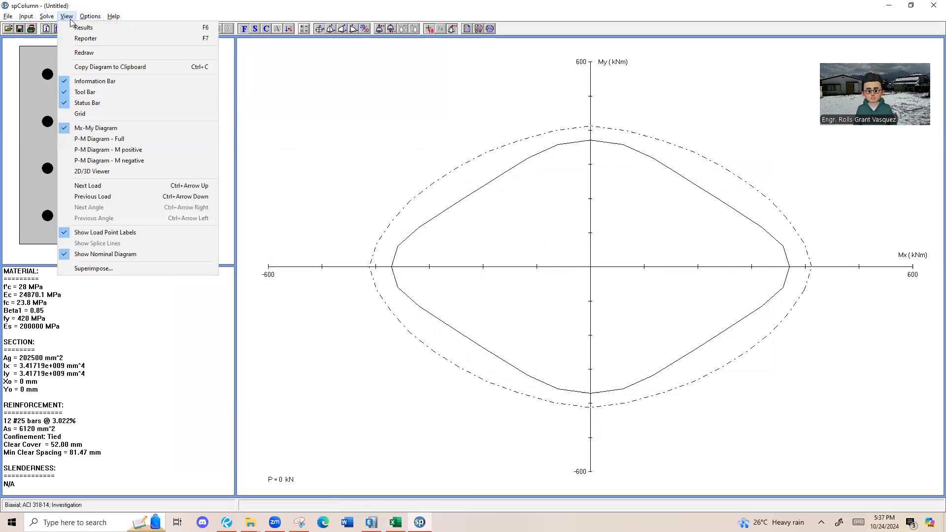
click(74, 27)
click(598, 246)
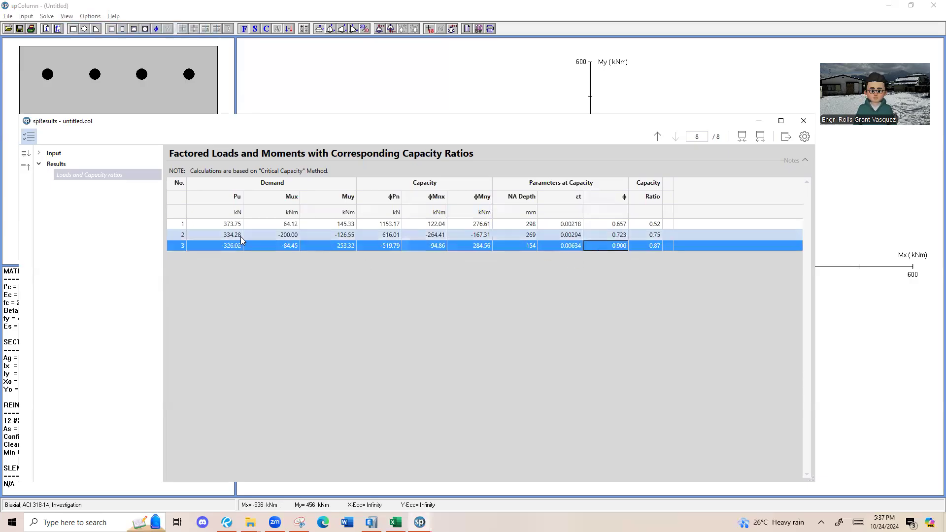
click(654, 248)
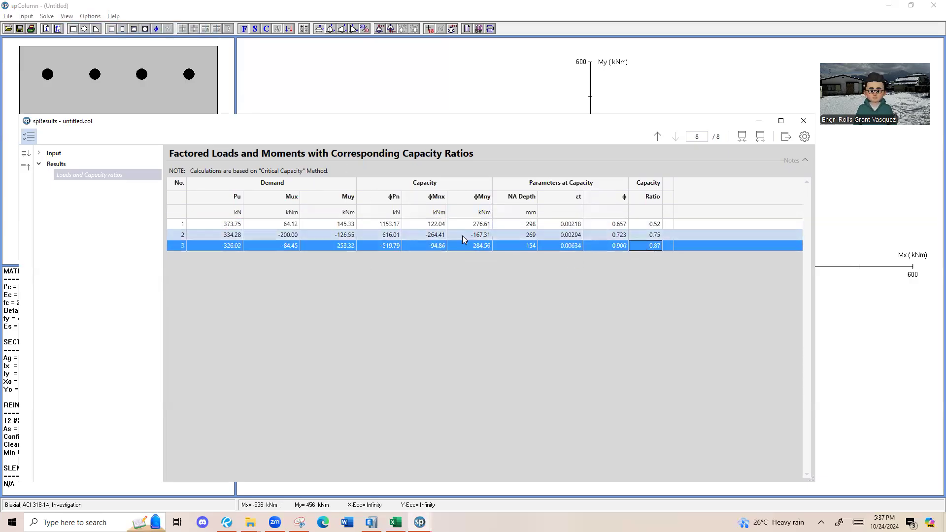
click(646, 225)
click(655, 247)
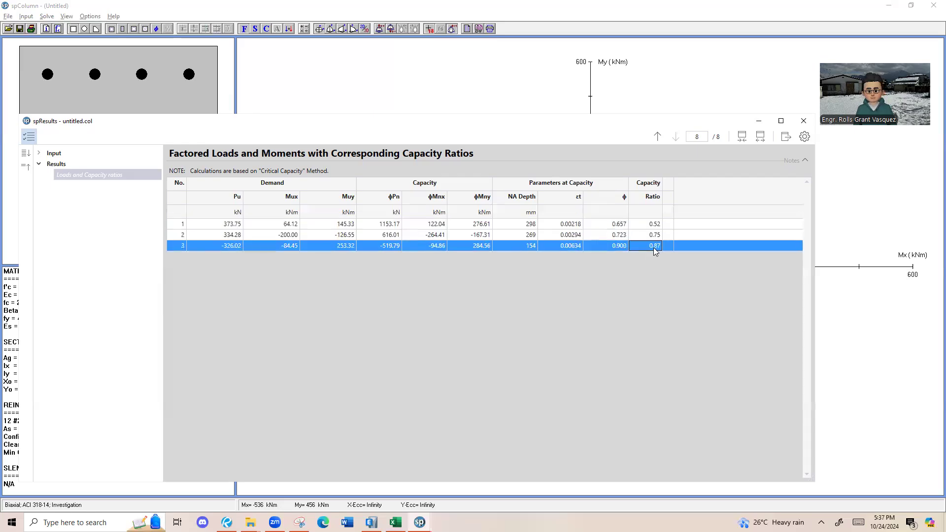
click(804, 122)
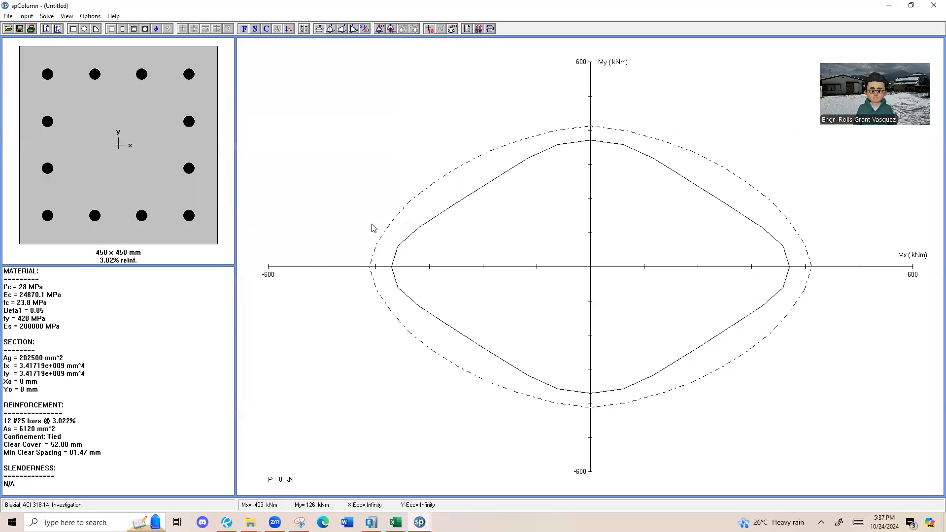
Switch to the Excel workbook and enter 450x450 as the size of column C1 for story 3F to 4F.
key(alt+Tab)
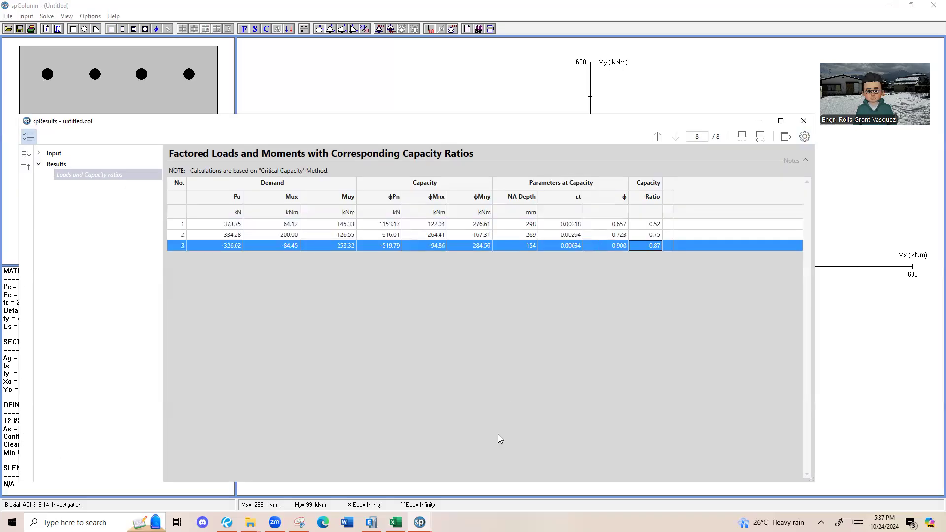
key(alt+Tab)
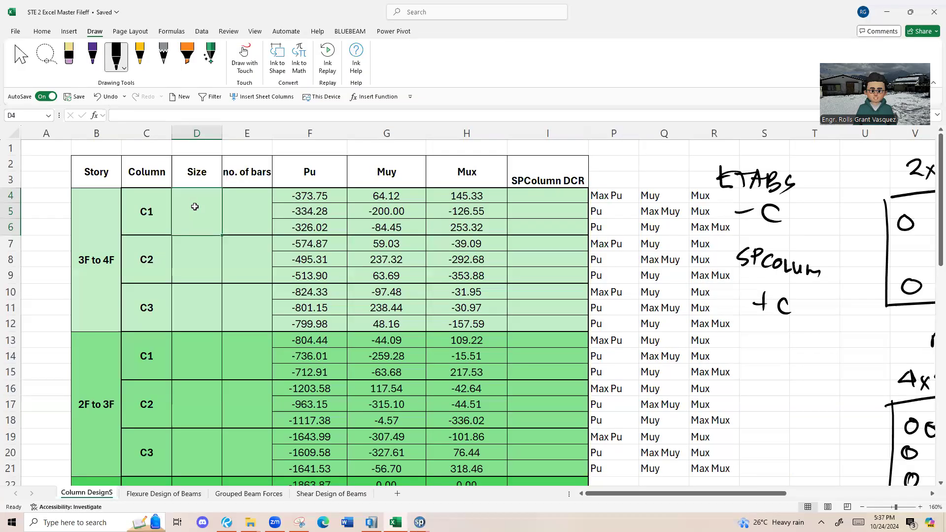
text(450x450)
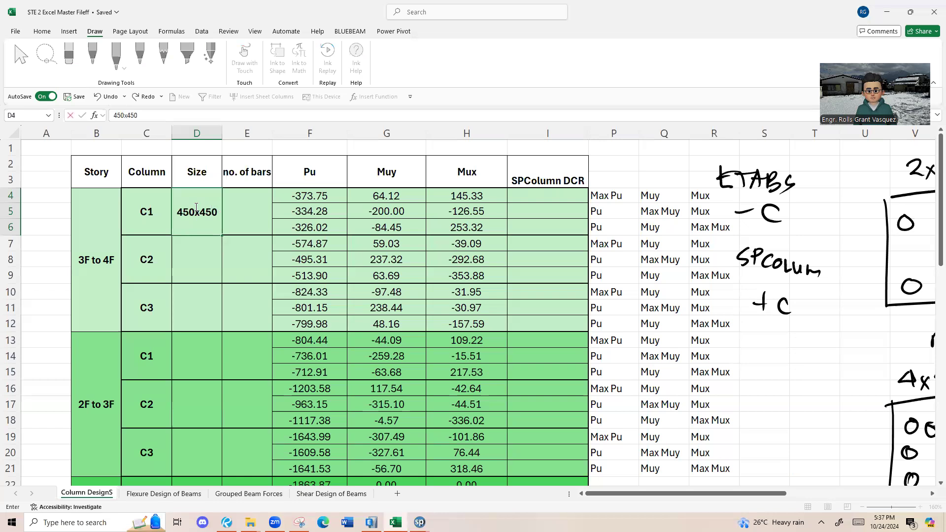
Switch to spColumn and check the reinforcement bar count listed for the 450 x 450 mm column.
click(240, 204)
key(alt+Tab)
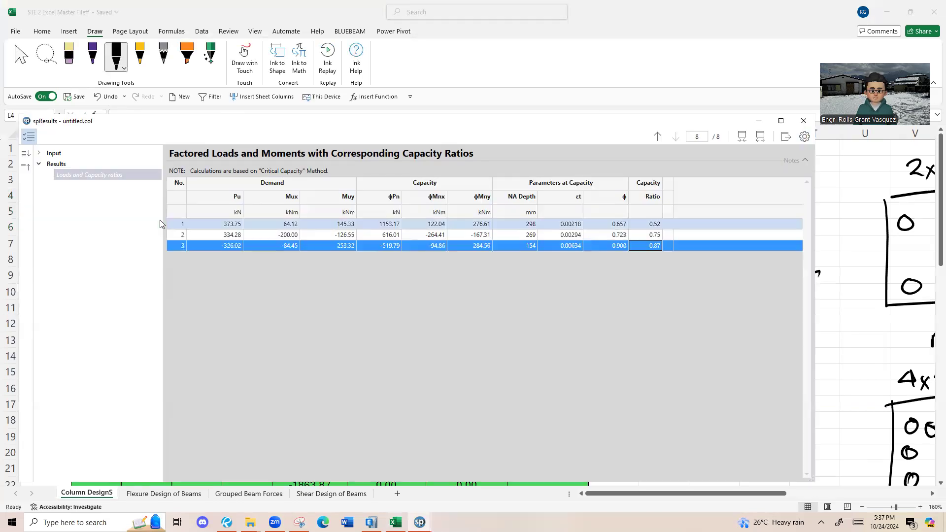
key(alt+Tab)
key(Tab)
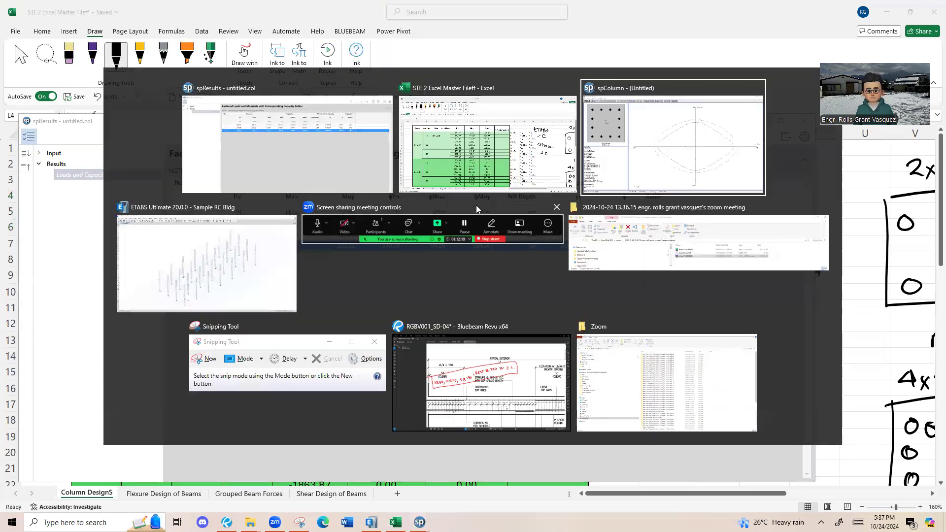
click(635, 153)
drag(47, 358, 45, 421)
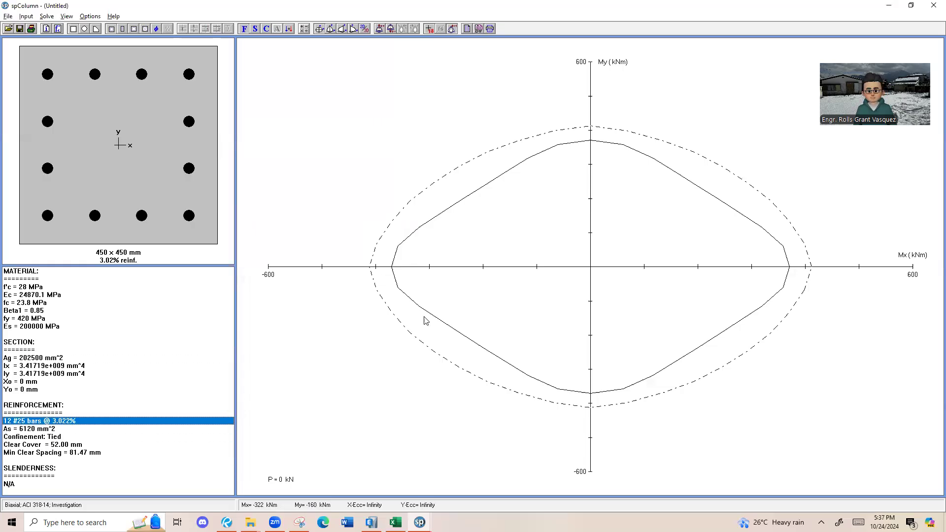
Return to Excel and try to enter 12-25 as the number of bars for the 3F to 4F column C1.
key(alt+Tab)
key(alt+Tab)
key(alt+Tab)
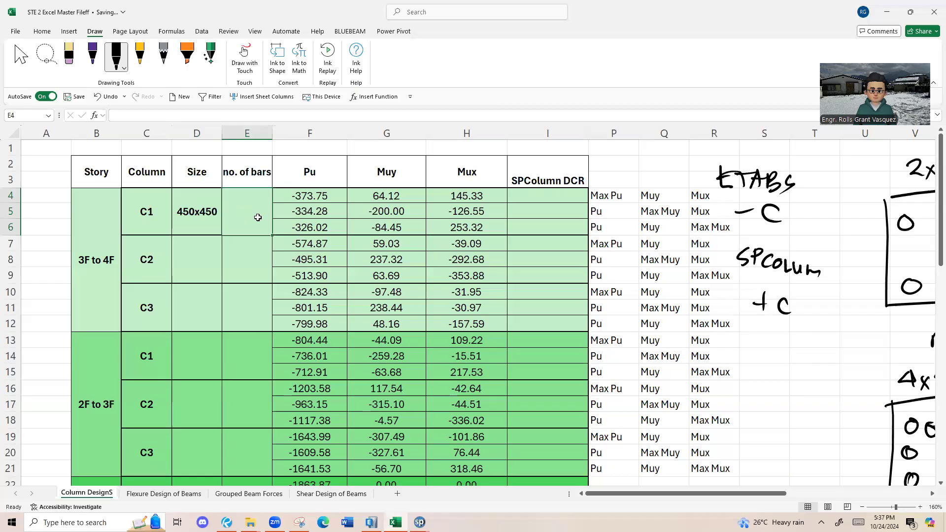
text(12-25)
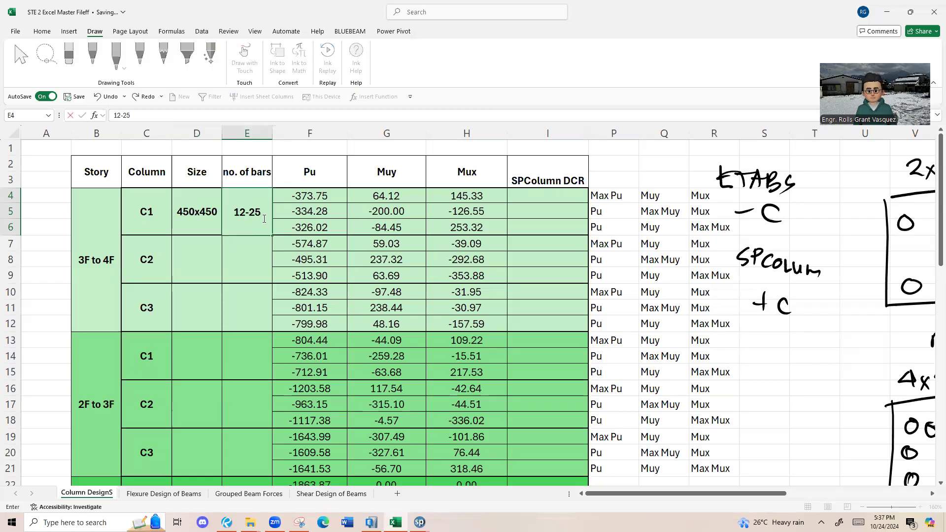
key(Return)
Set the number format of the 3F to 4F C1 bar count cell to General.
double_click(257, 219)
click(256, 253)
click(252, 223)
right_click(251, 223)
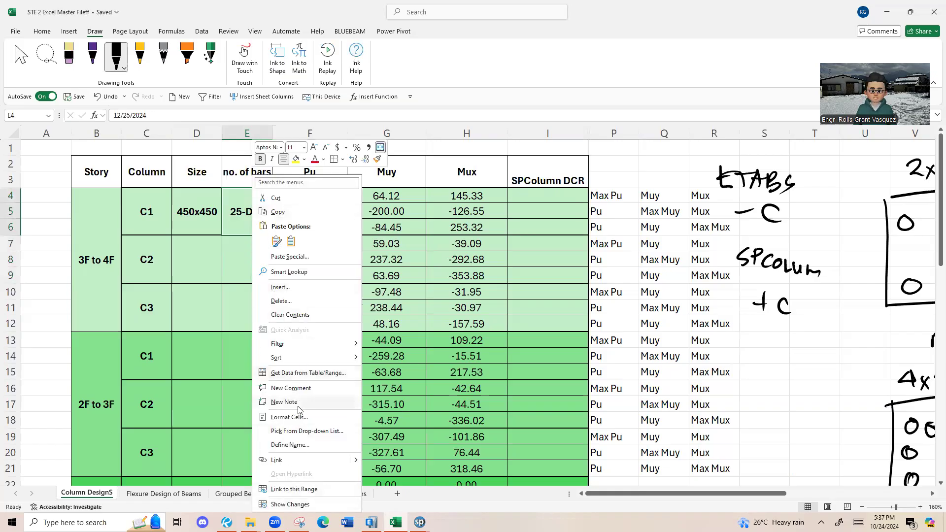
click(290, 418)
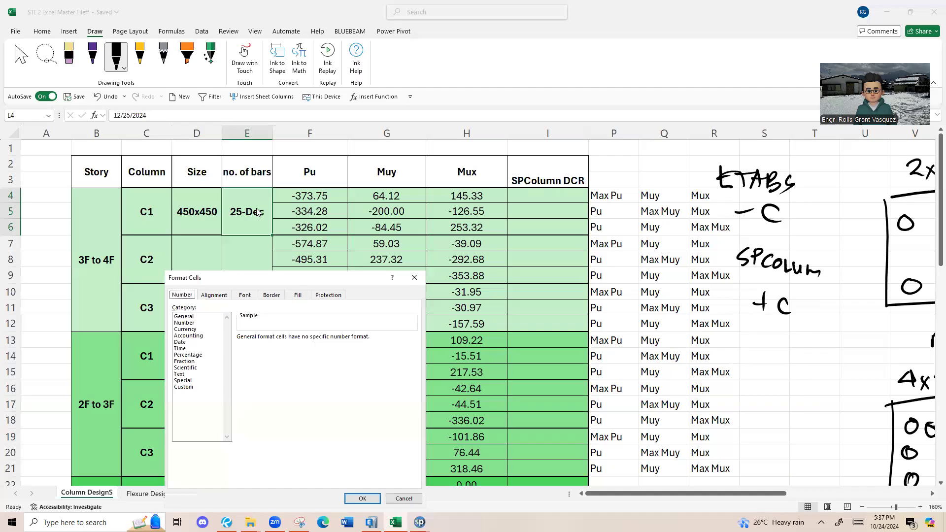
click(199, 317)
drag(223, 277, 147, 176)
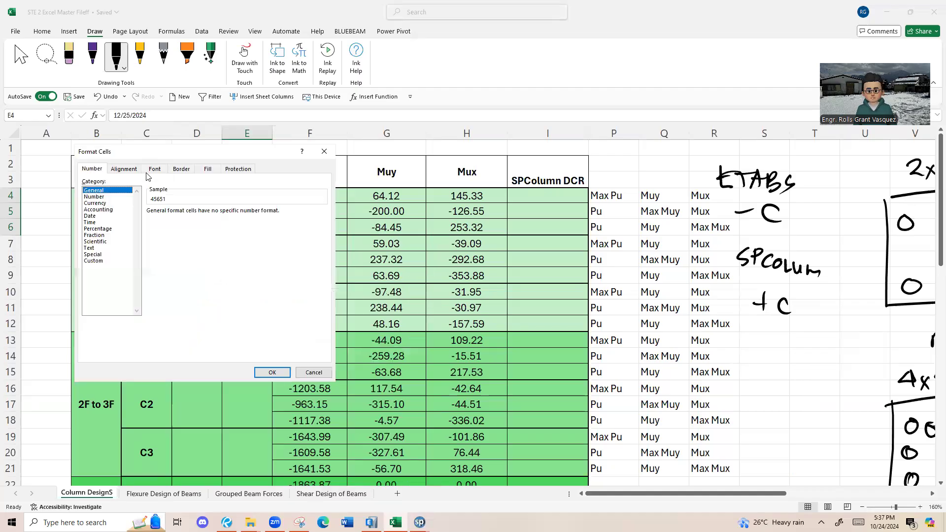
click(272, 372)
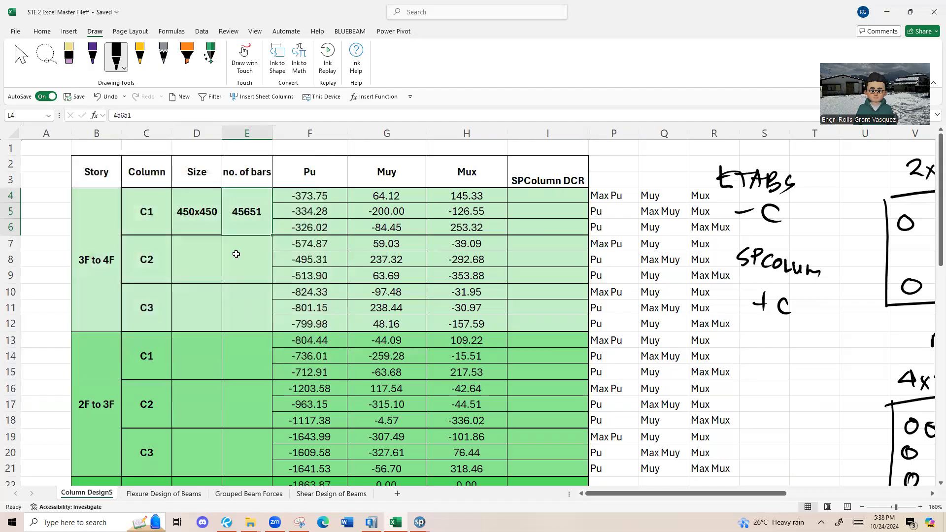
Re-enter 12-25 in the C1 bar count cell and format the cell as Number with two decimal places.
click(254, 218)
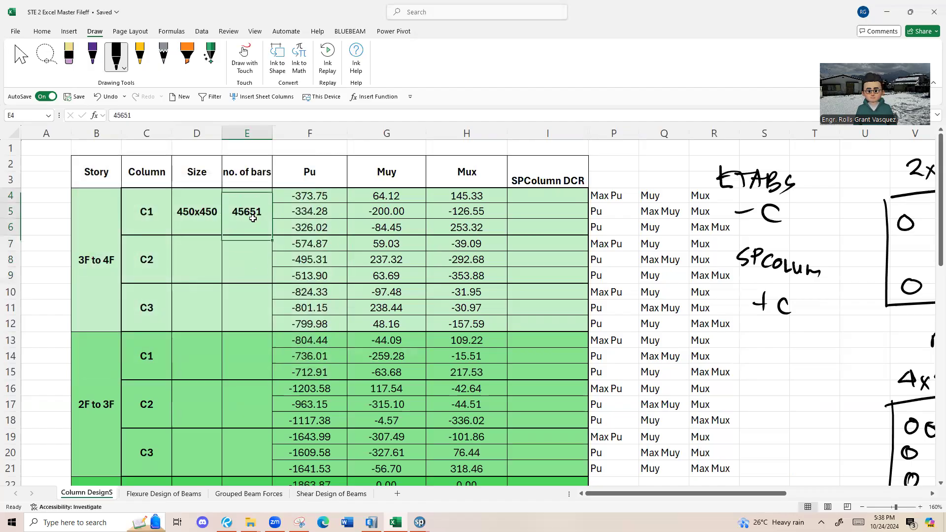
text(12-25)
key(ctrl+Return)
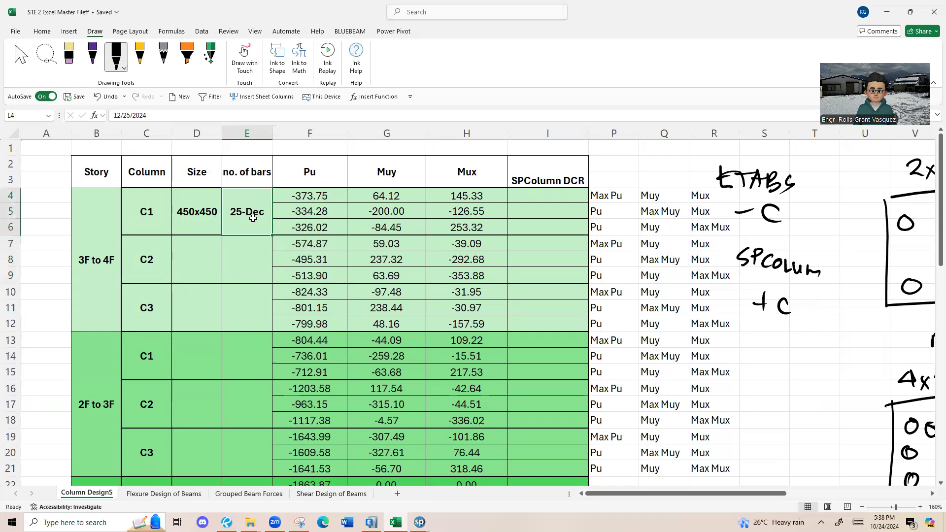
right_click(254, 220)
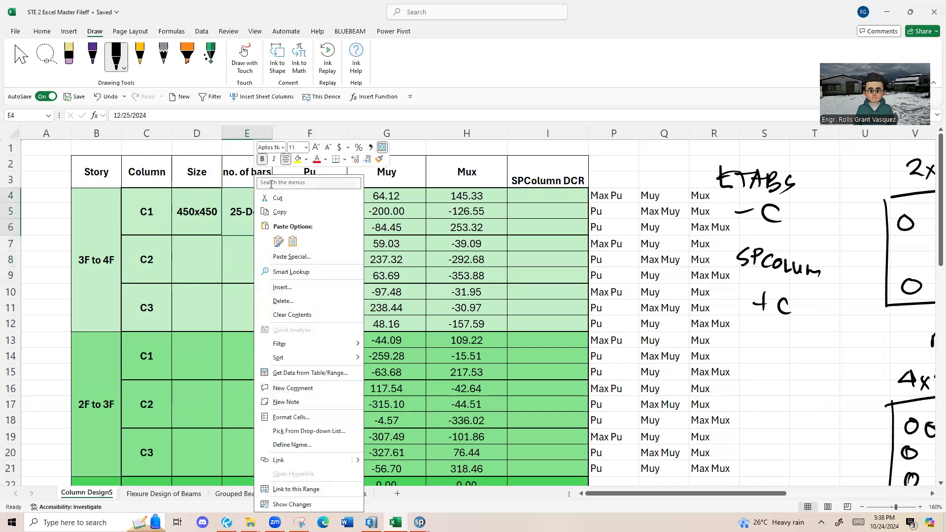
right_click(243, 215)
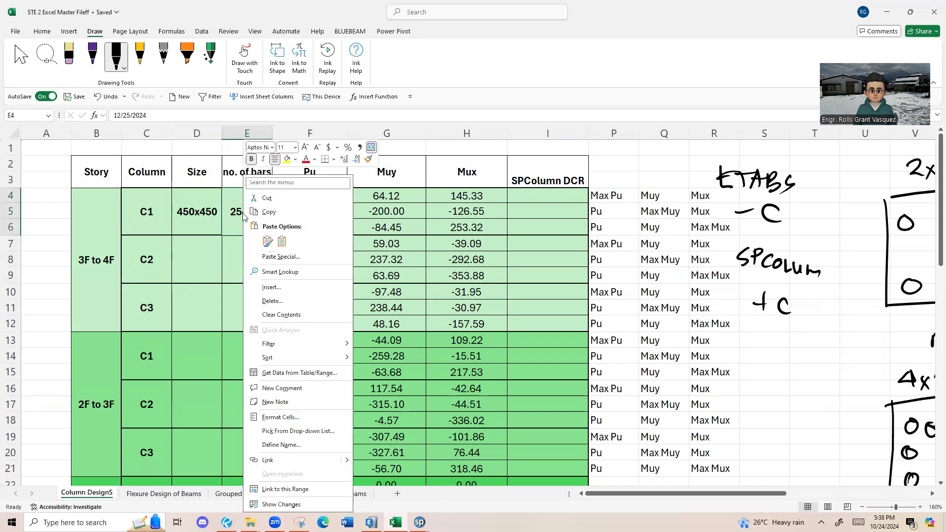
click(271, 418)
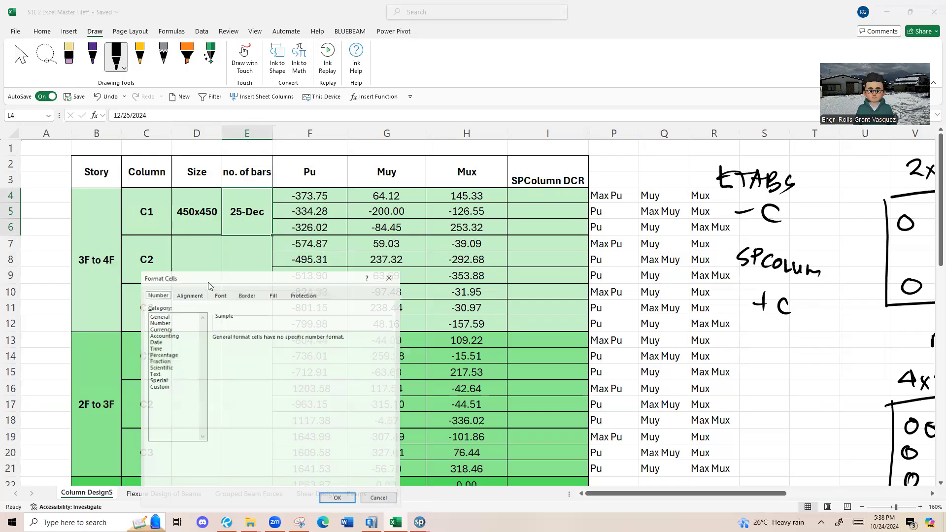
click(170, 322)
drag(221, 279, 147, 113)
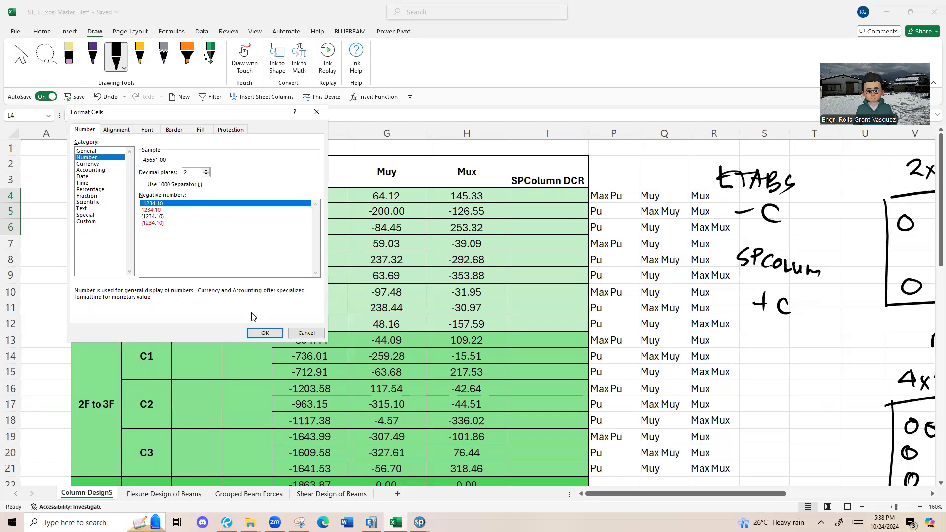
click(264, 333)
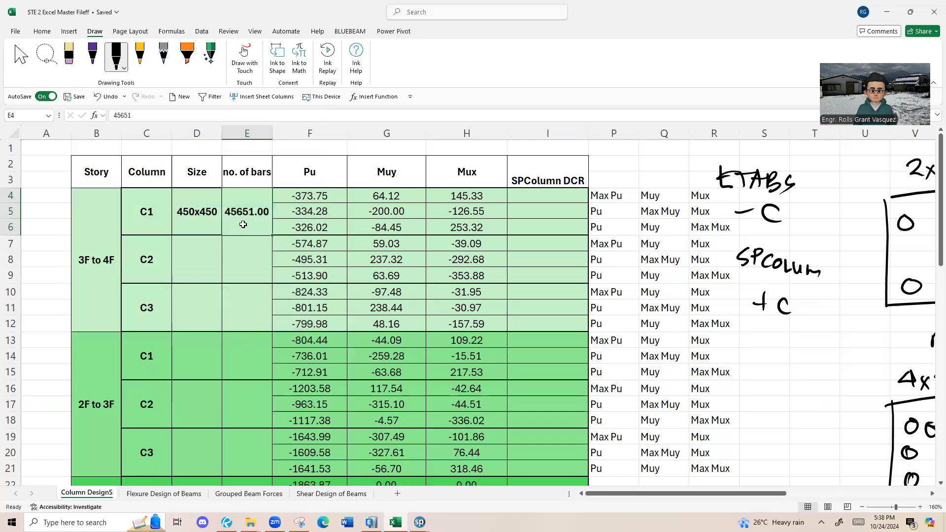
double_click(243, 224)
click(251, 263)
click(256, 217)
text(12 -)
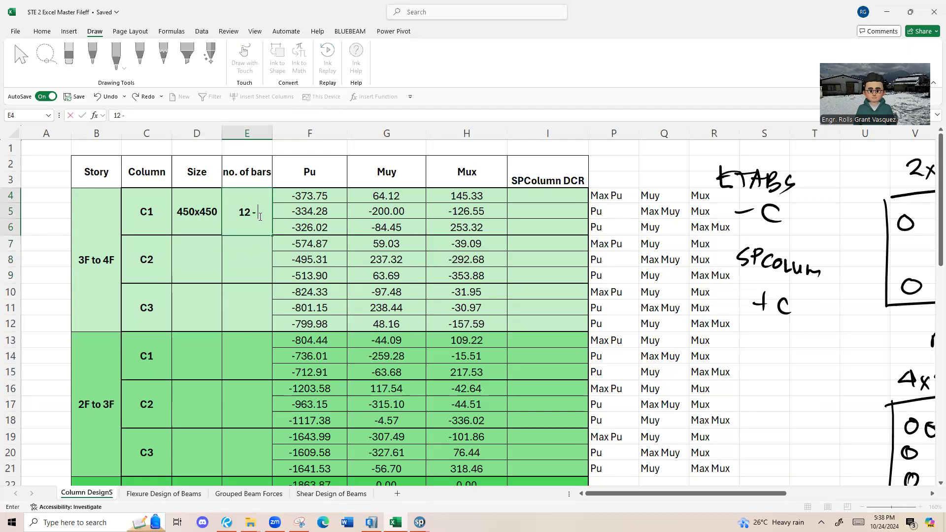
key(Escape)
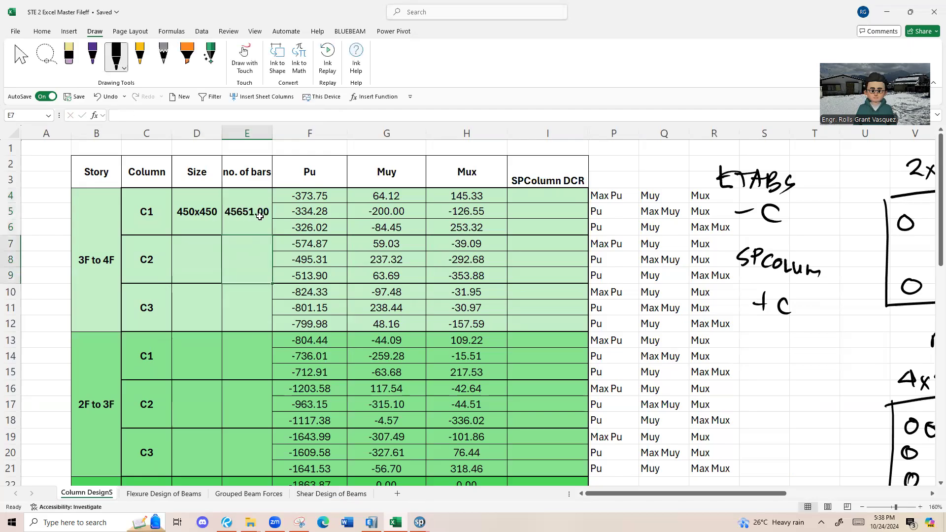
Enter the bar count of the 3F to 4F column C1 as the text '12 -25, with a leading apostrophe and no equals sign.
text(='12 -25)
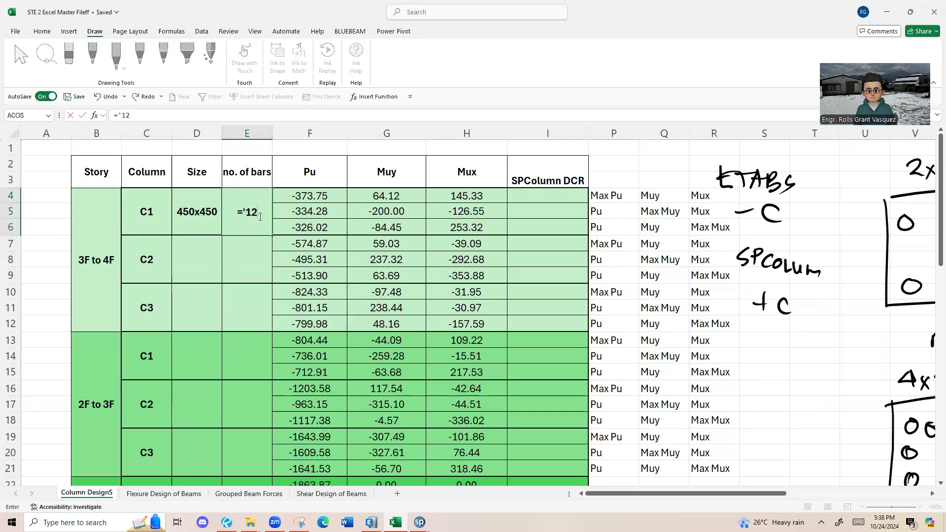
key(Return)
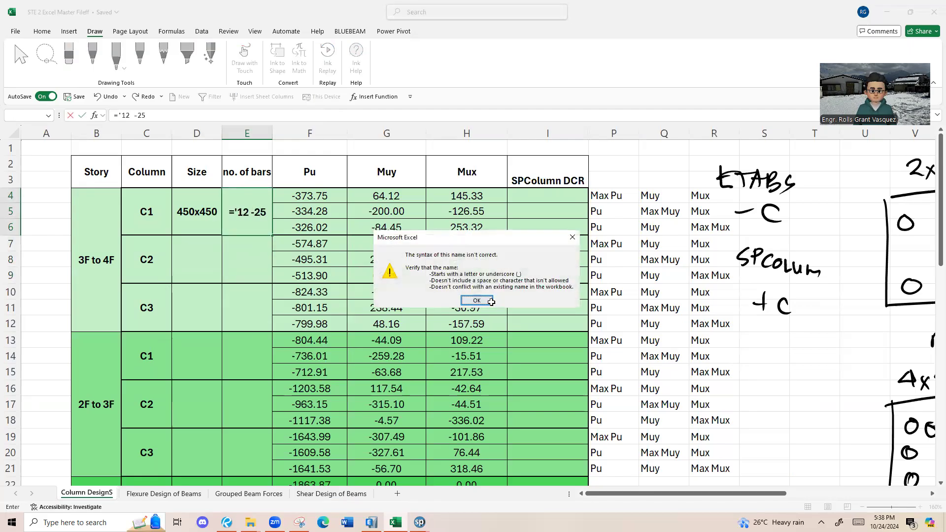
click(472, 301)
key(BackSpace)
key(Return)
click(237, 196)
double_click(257, 217)
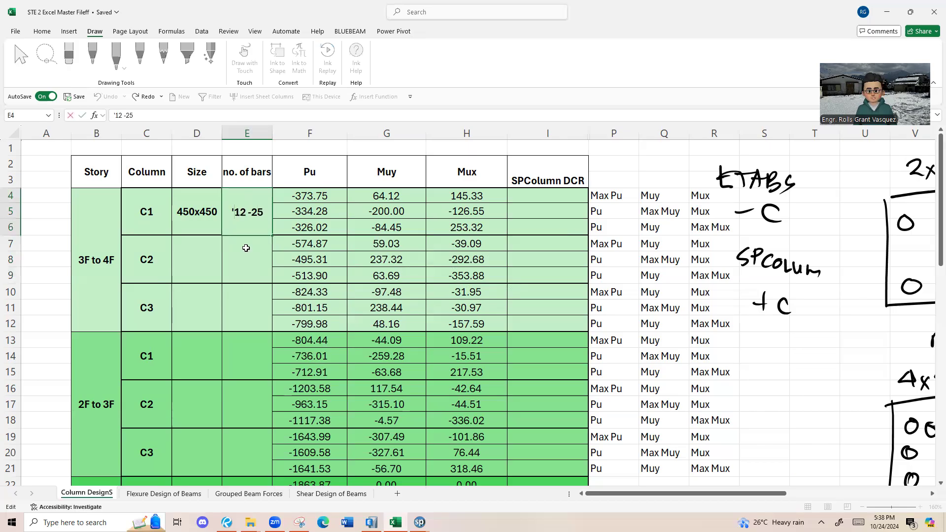
click(242, 226)
click(227, 272)
click(252, 214)
Consult the spColumn capacity ratios and record 0.52, 0.85 and 0.87 as the SPColumn DCR values of the 3F to 4F column C1.
click(547, 196)
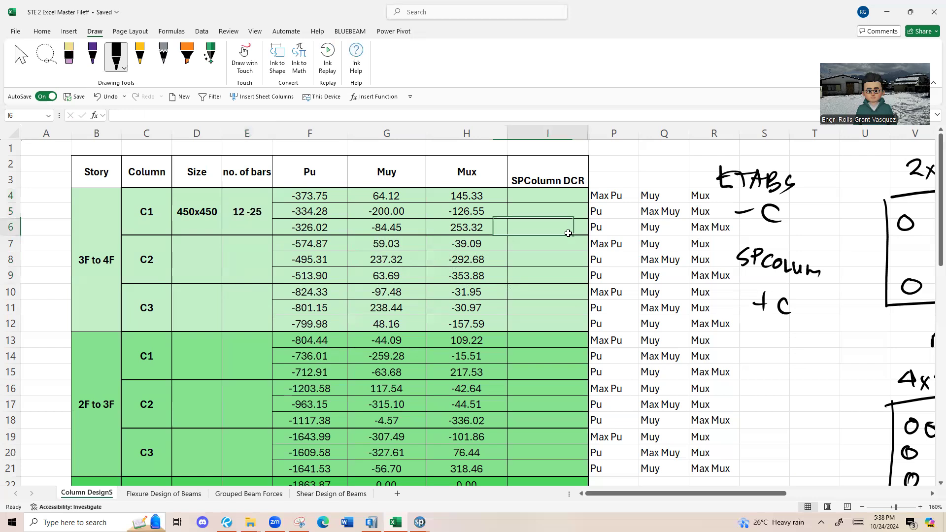
click(462, 493)
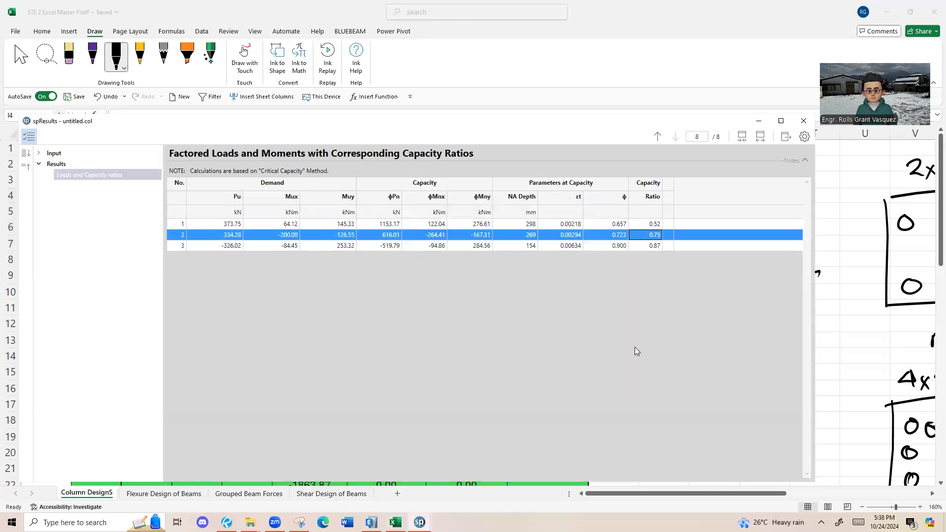
click(420, 522)
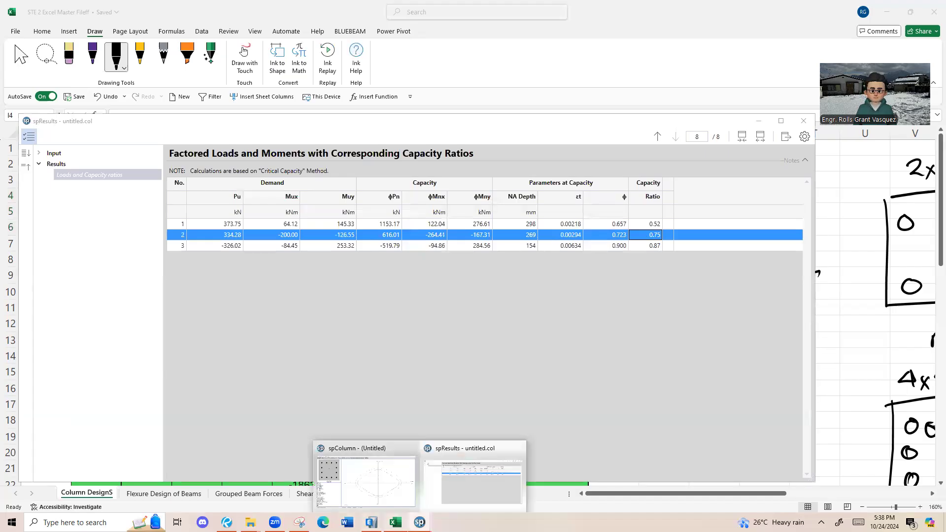
text(0.52)
key(Return)
text(0.85)
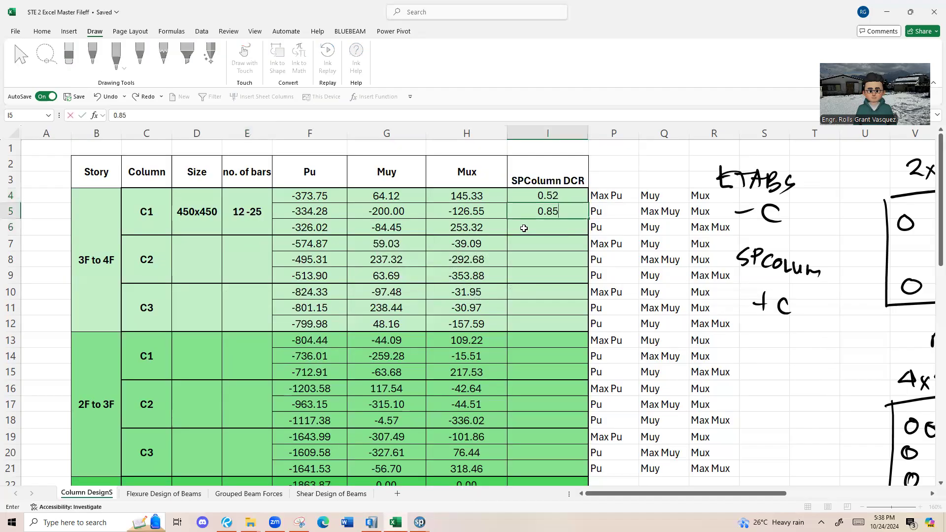
key(Return)
key(alt+Tab)
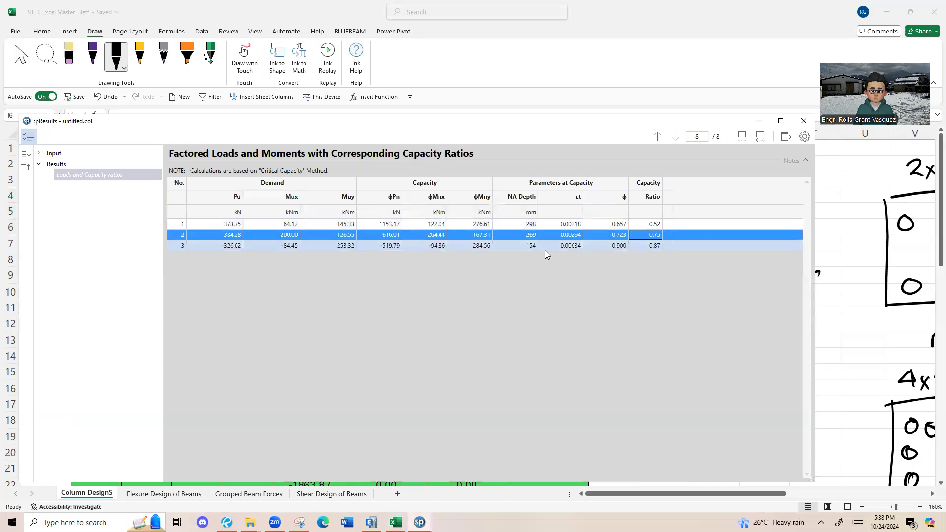
key(alt+Tab)
text(0.87)
key(Return)
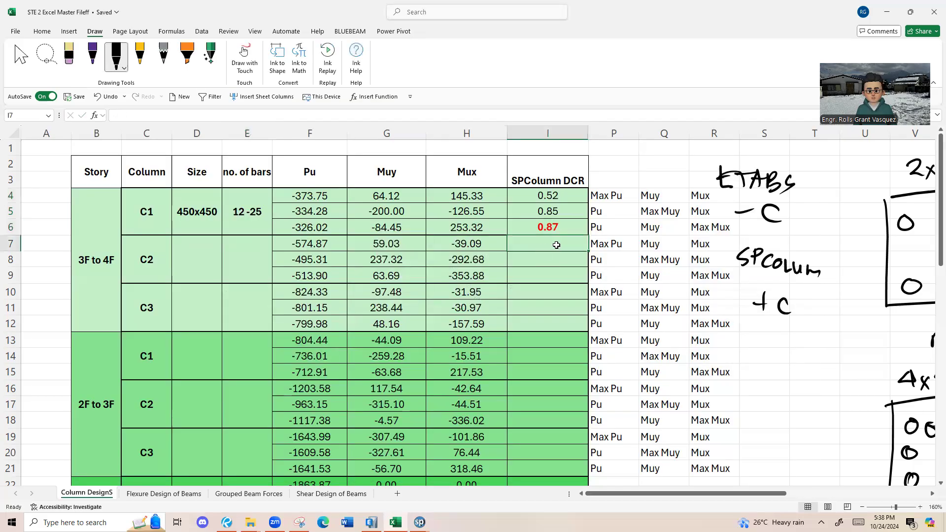
Review the recorded DCR values of the 3F to 4F column C1 against its size and its Pu, Muy and Mux loads.
click(572, 230)
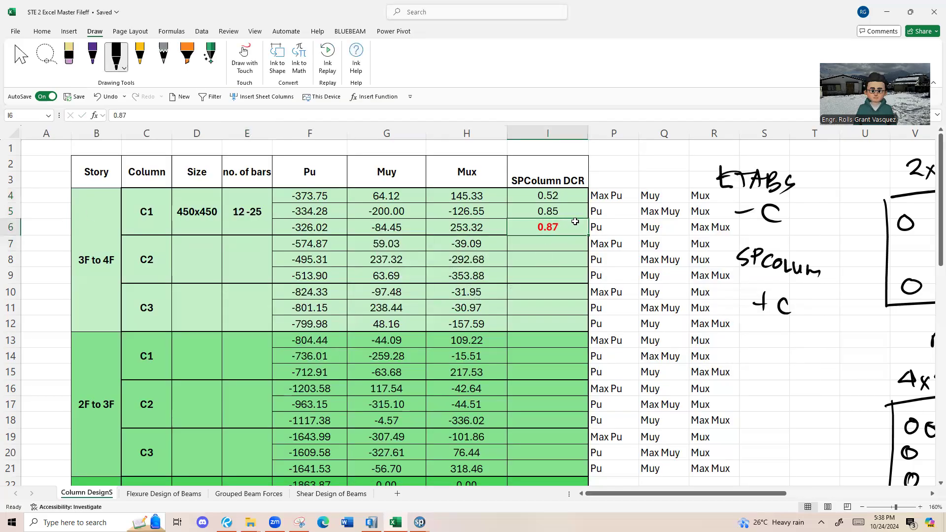
drag(572, 231, 498, 225)
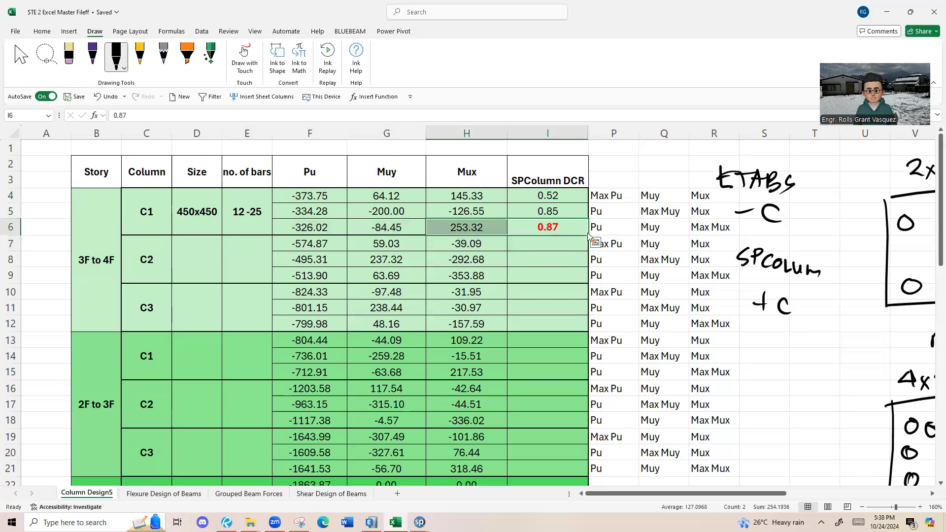
click(568, 227)
click(186, 211)
drag(564, 201, 561, 212)
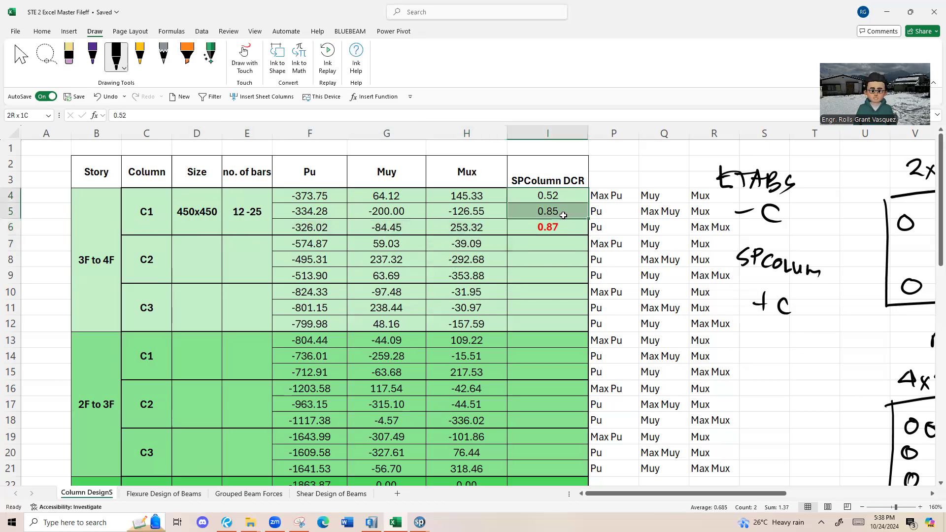
drag(340, 198, 473, 227)
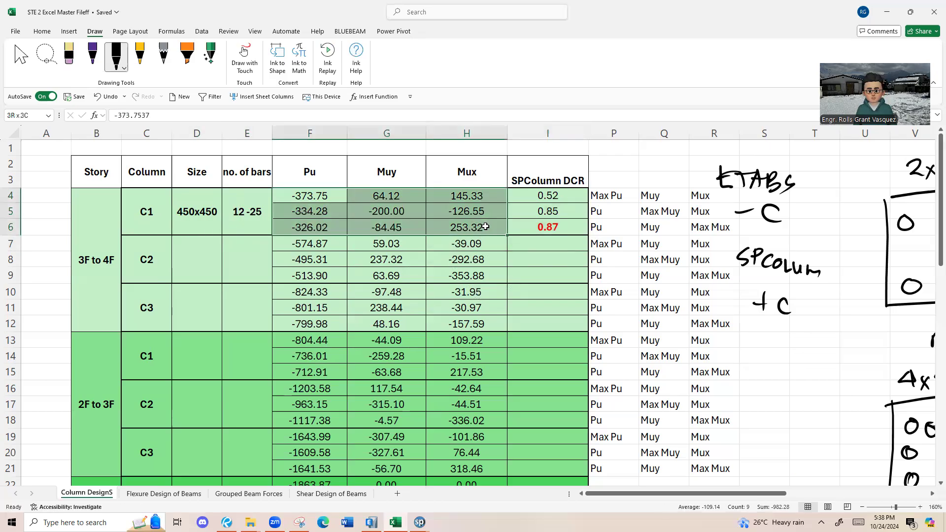
drag(547, 198, 553, 209)
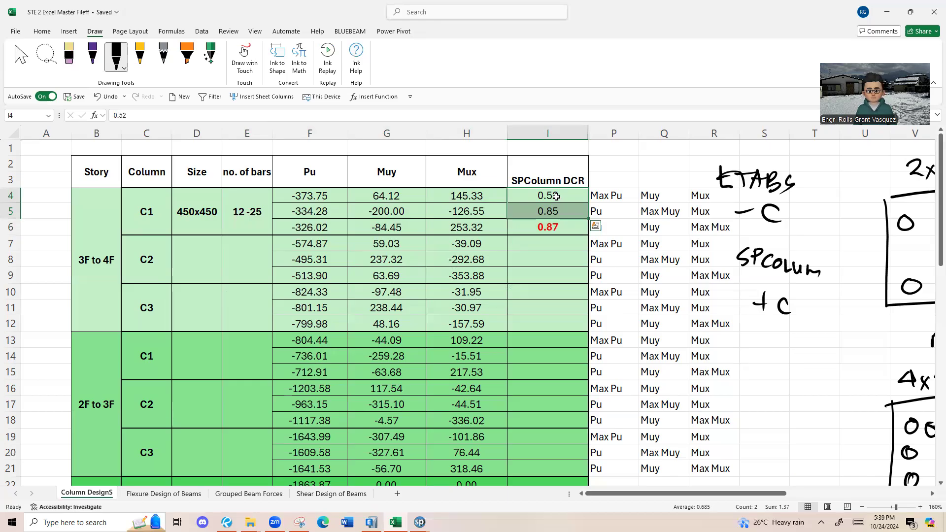
Go over the Pu, Muy and Mux columns and the Max Mux row of the 3F to 4F column C1.
click(326, 132)
click(410, 132)
click(476, 132)
click(548, 228)
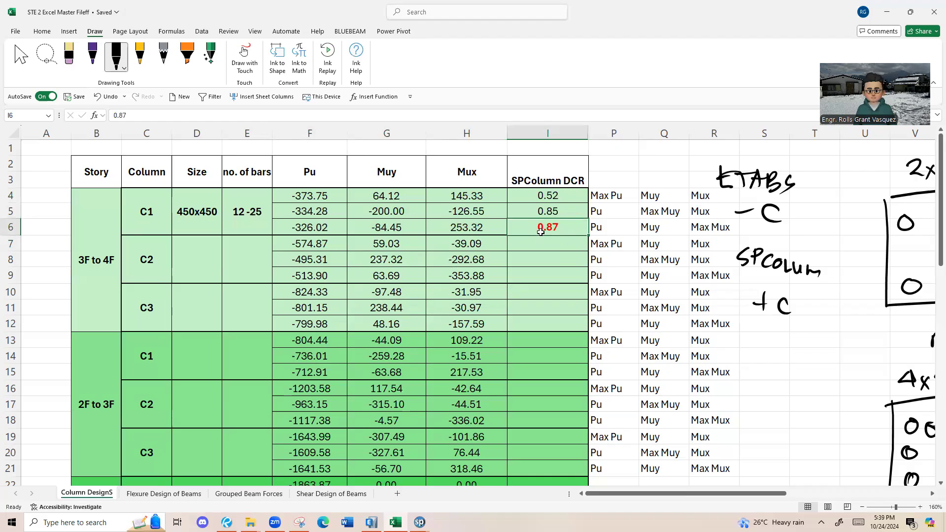
click(10, 228)
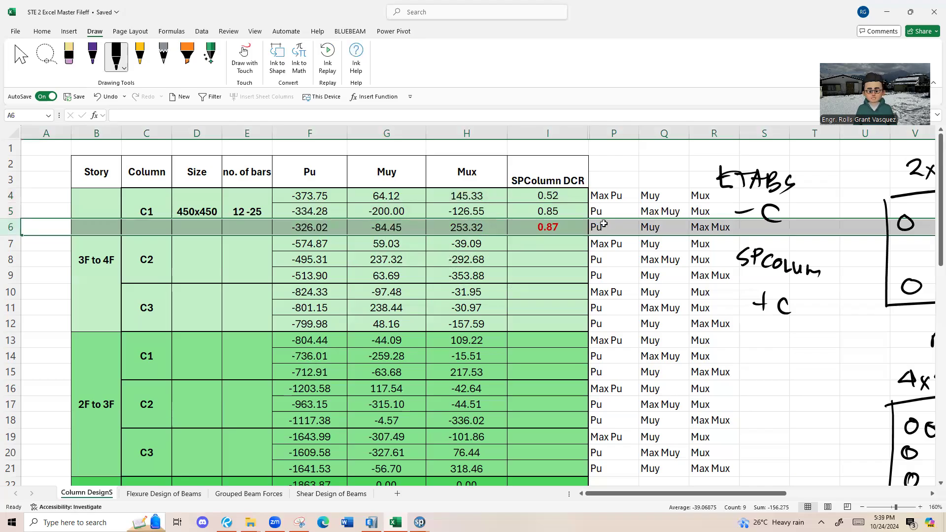
click(387, 307)
click(261, 213)
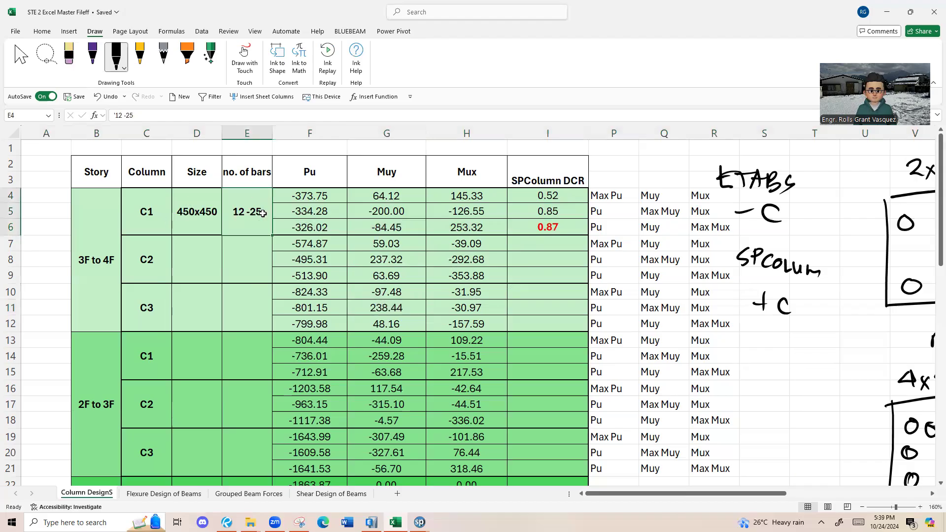
click(569, 232)
key(alt+Tab)
key(alt+Tab)
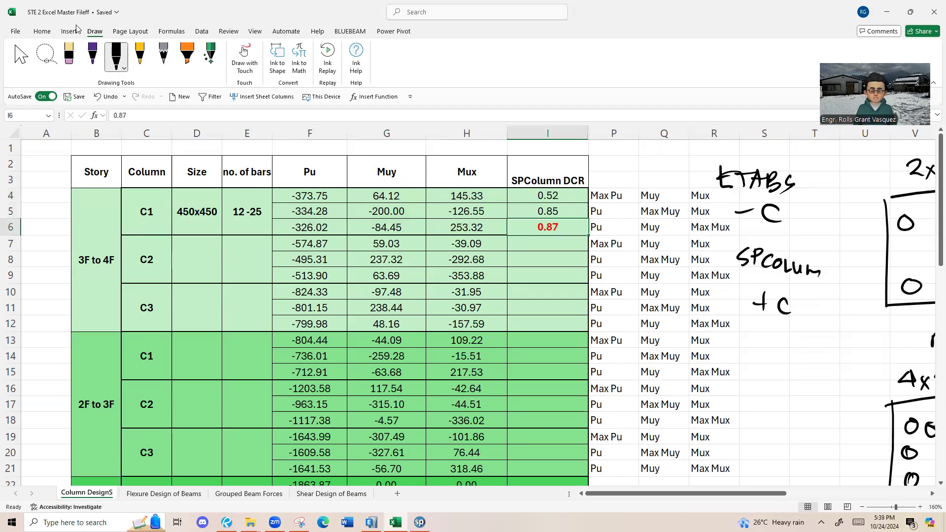
Switch to spColumn, open the 2D/3D viewer and examine load point 3 on the PM interaction diagram.
key(alt+Tab)
click(67, 16)
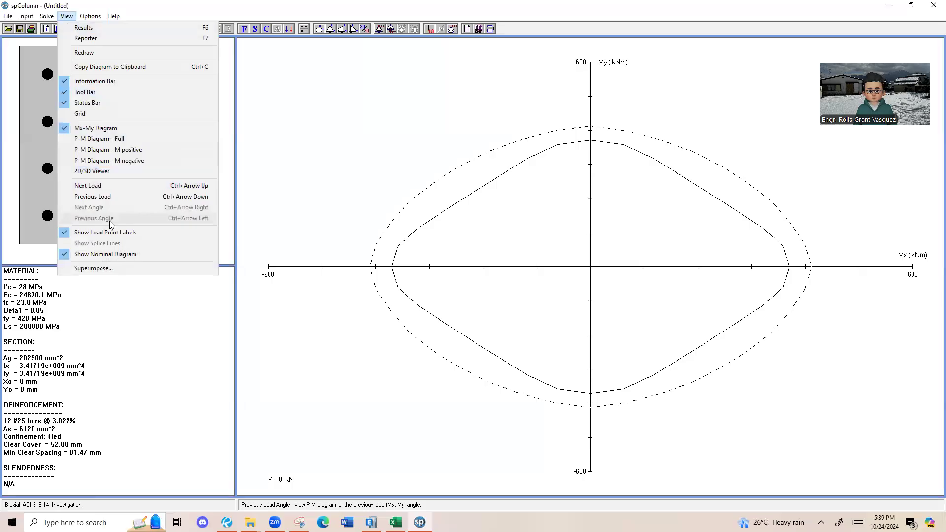
click(92, 171)
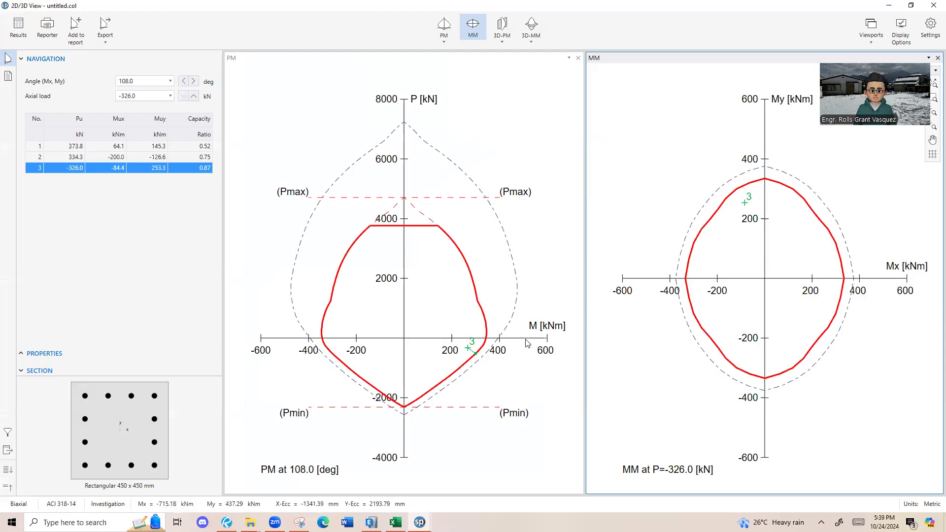
click(464, 293)
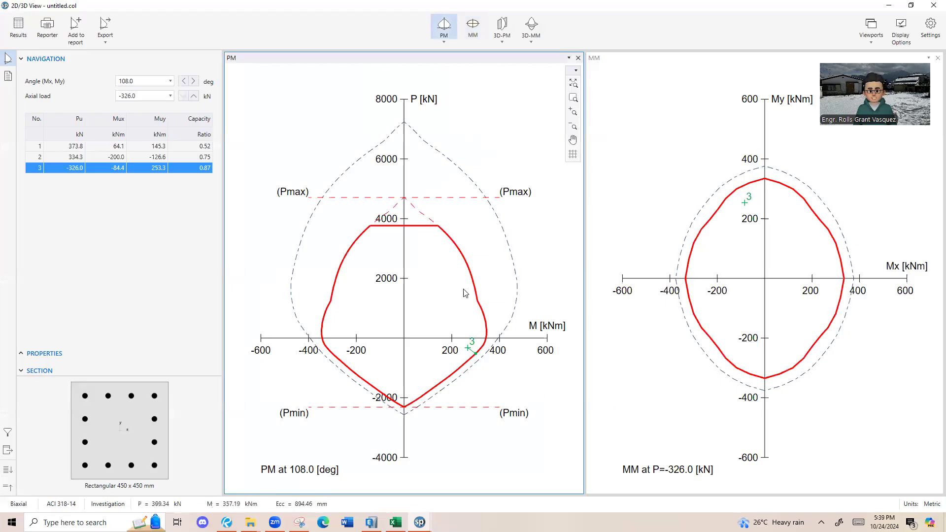
scroll(480, 365, up, 5)
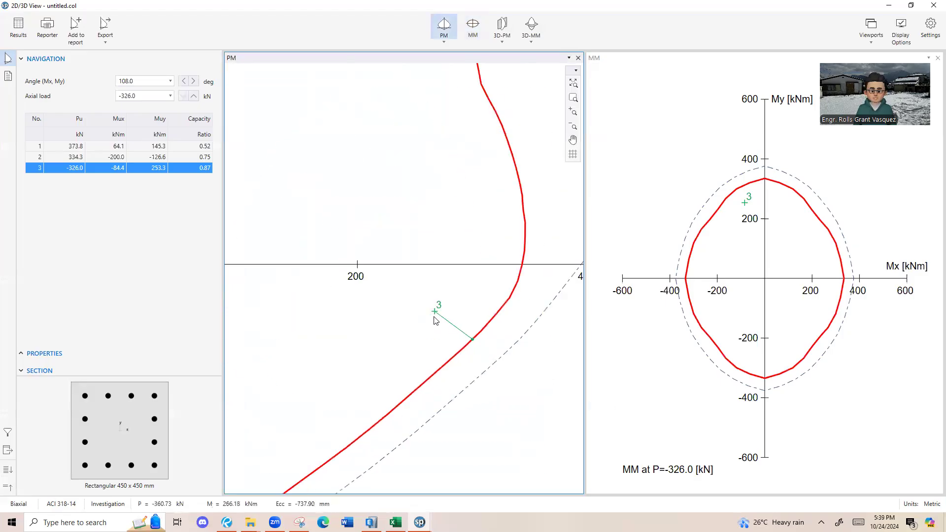
scroll(461, 330, down, 5)
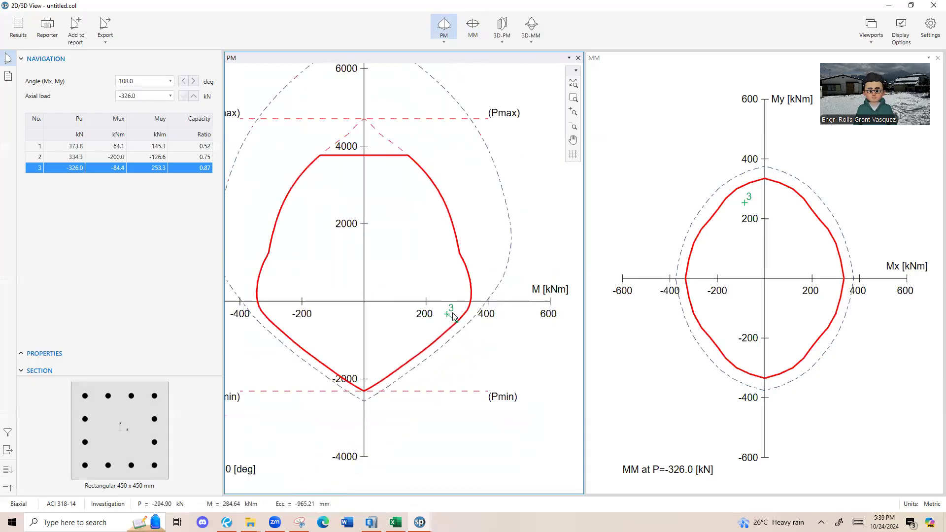
Display the 3D-MM interaction surface, inspect the load points from several angles and close the viewer.
click(758, 260)
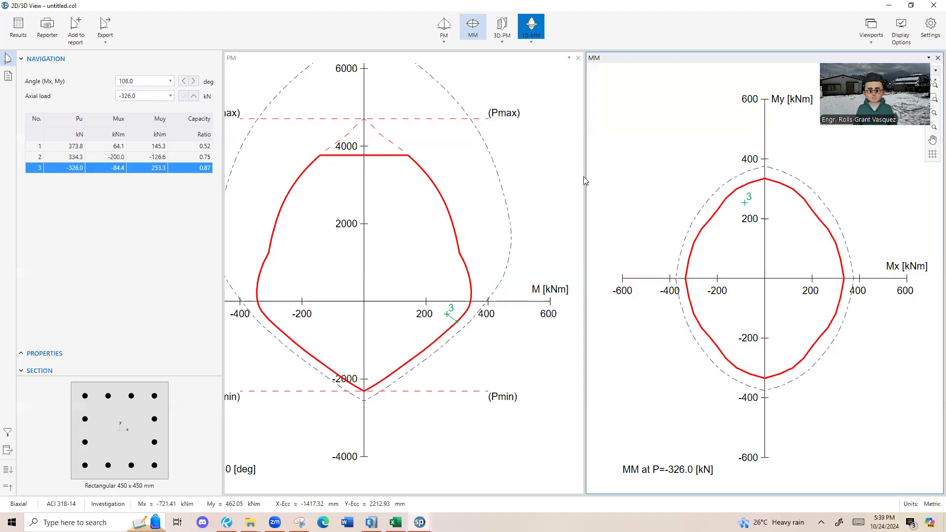
click(531, 25)
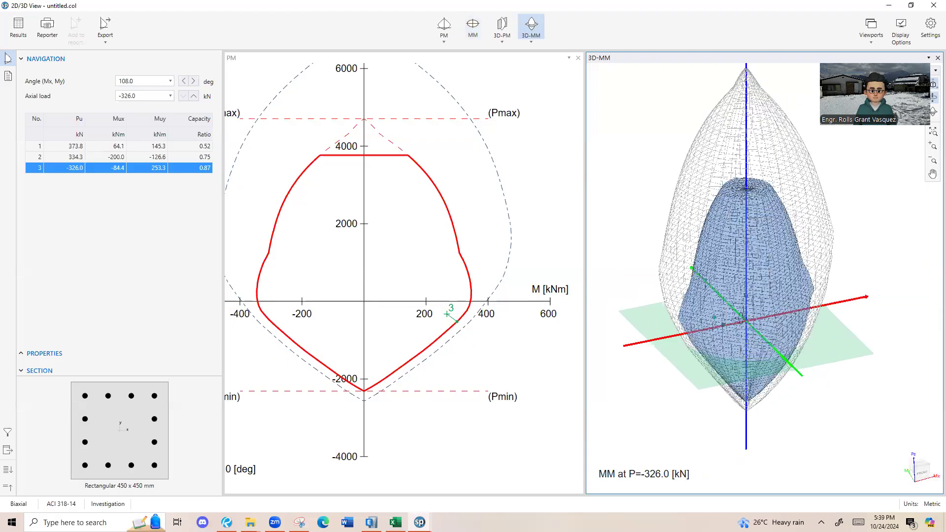
scroll(739, 318, up, 1)
scroll(690, 337, up, 1)
drag(680, 346, 762, 318)
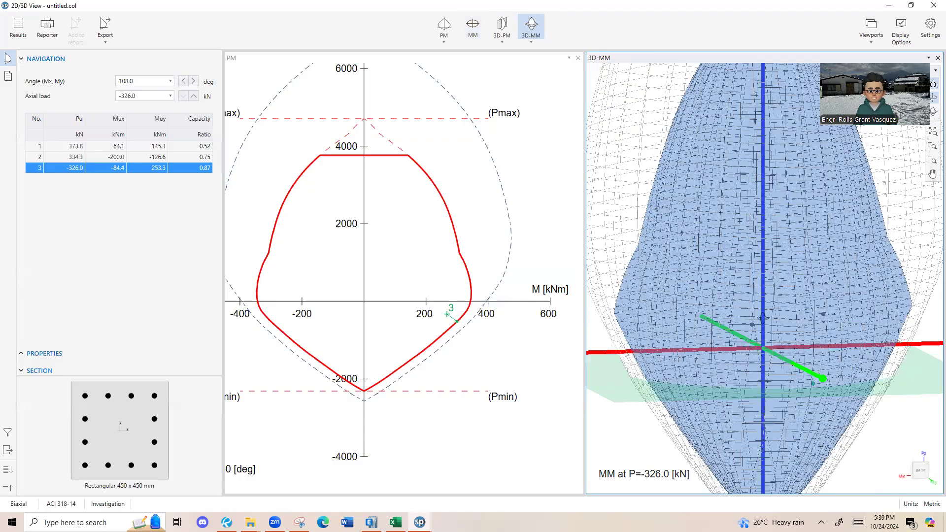
scroll(700, 284, down, 1)
scroll(757, 212, down, 1)
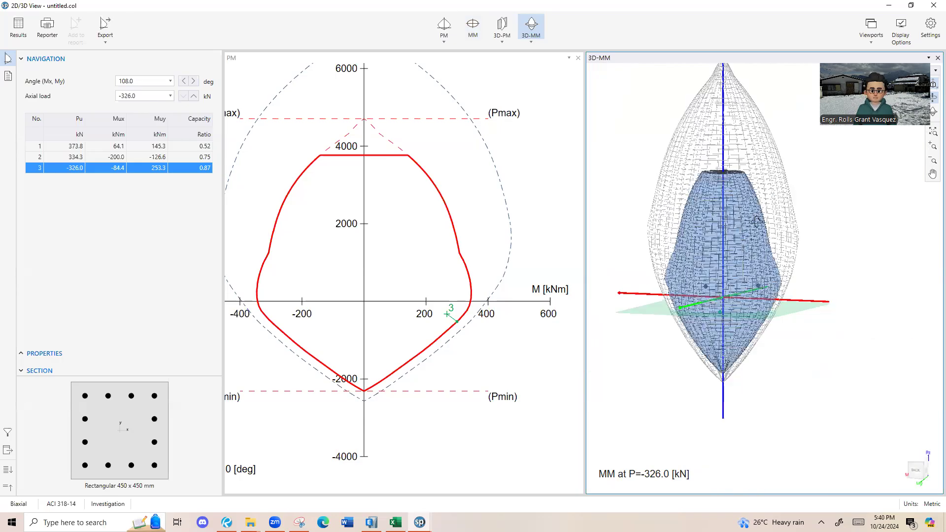
click(933, 5)
Generate the spColumn report, examine its capacity ratio table and PM diagram at 108 degrees, and close it.
click(67, 16)
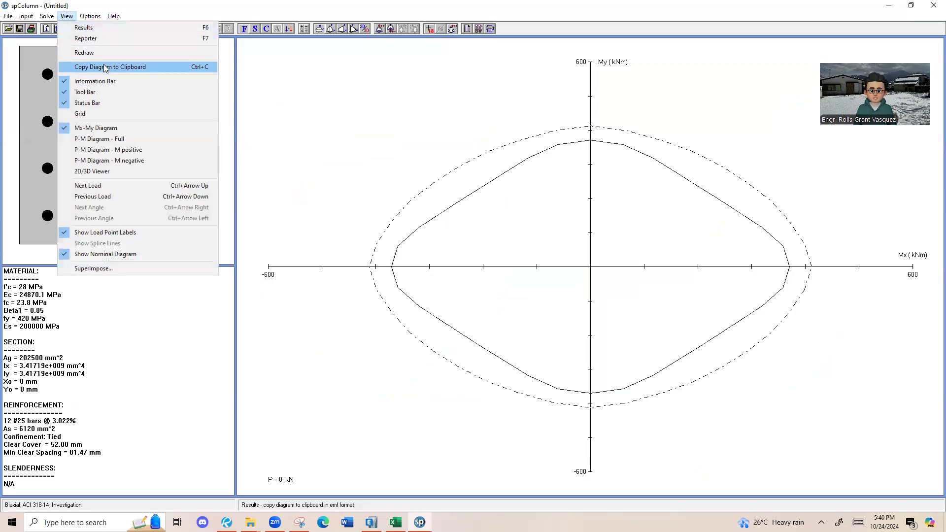
click(116, 39)
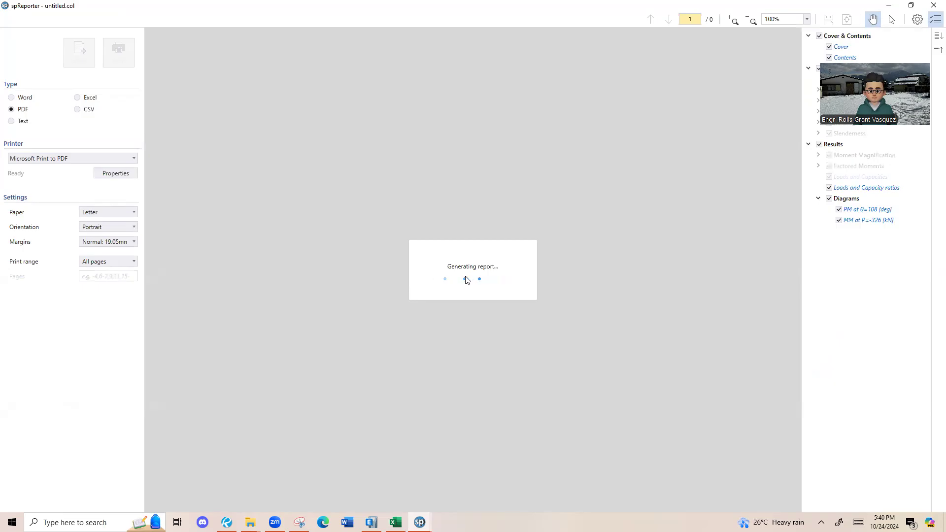
scroll(466, 277, down, 4)
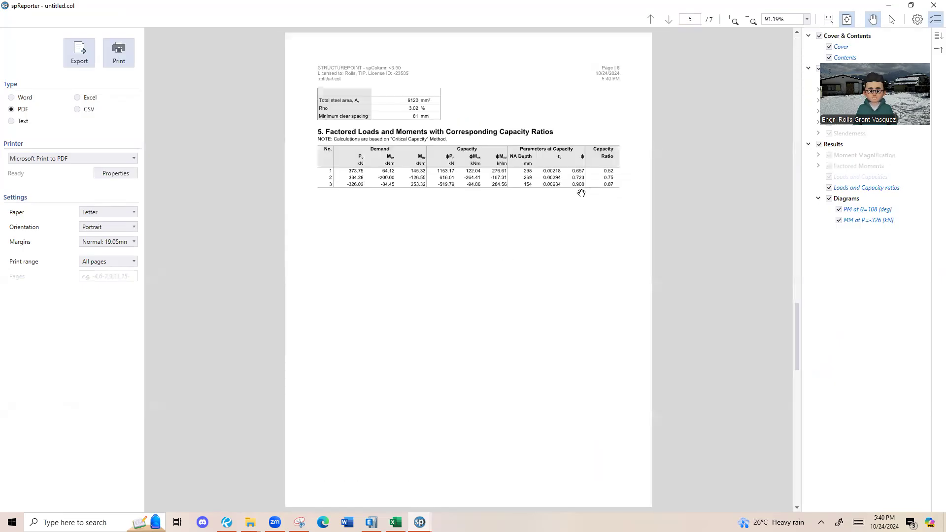
scroll(581, 193, down, 1)
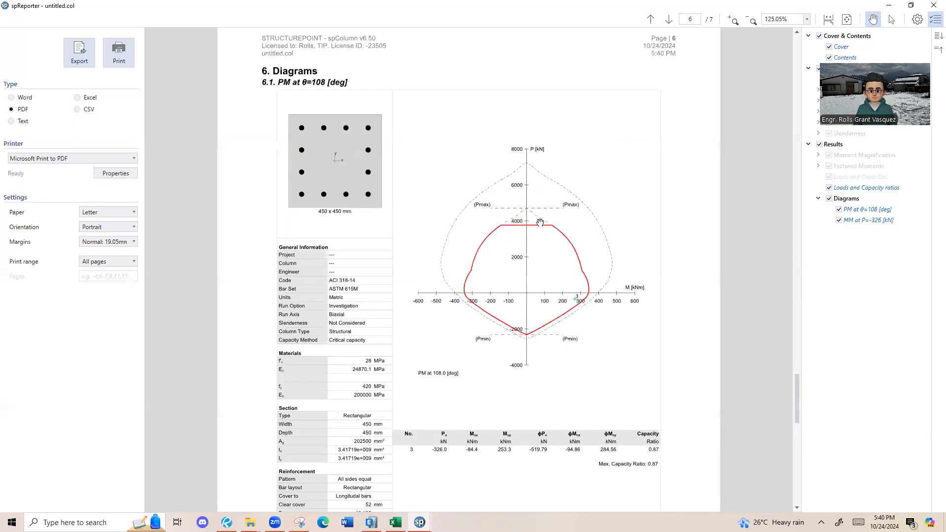
ctrl+scroll(539, 218, up, 3)
ctrl+scroll(591, 337, up, 3)
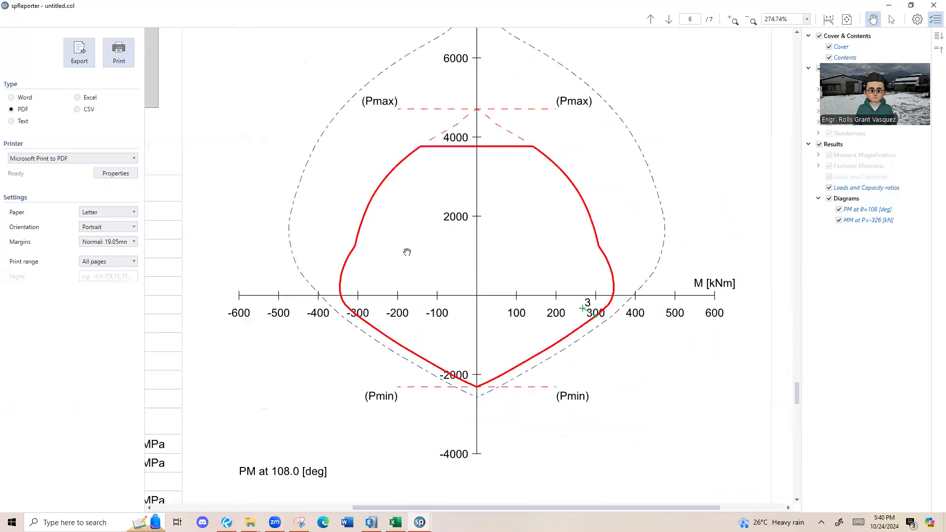
ctrl+scroll(366, 224, down, 3)
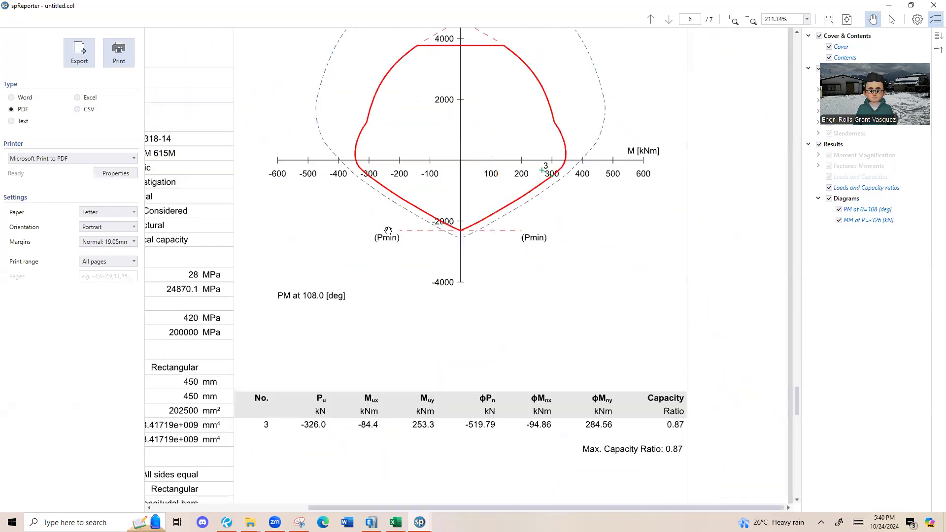
ctrl+scroll(420, 231, down, 2)
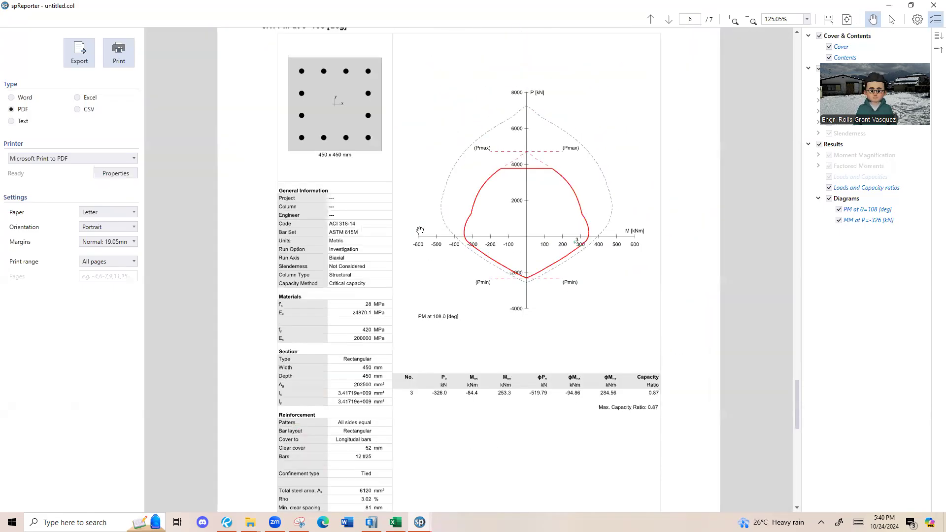
ctrl+scroll(420, 230, down, 1)
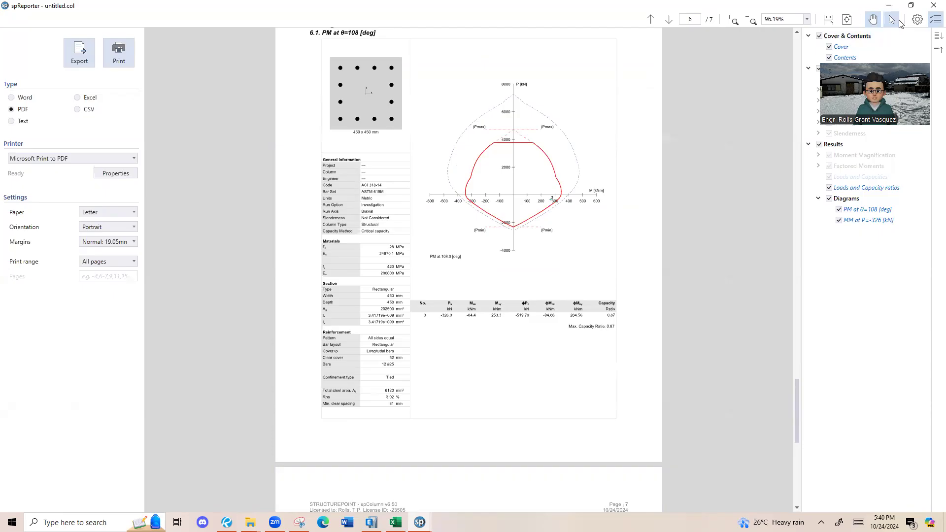
click(933, 5)
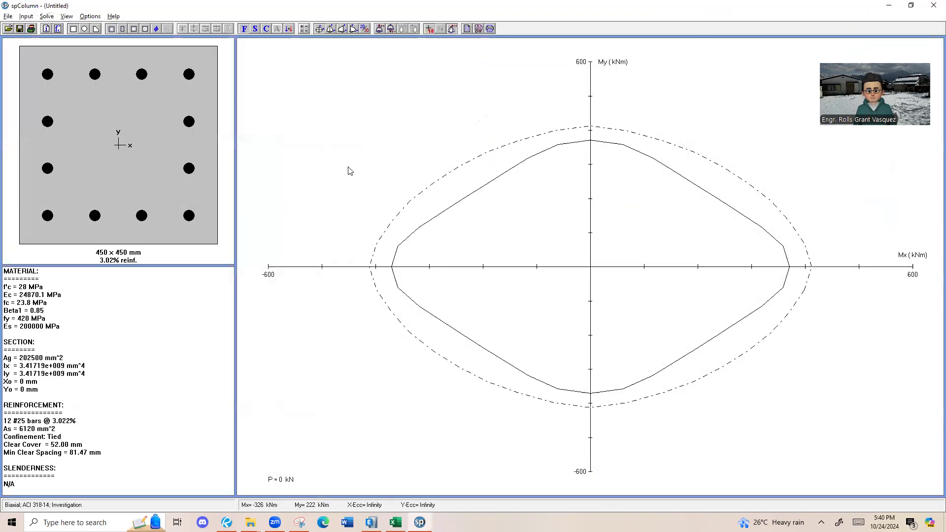
click(26, 16)
mouse_move(69, 85)
click(169, 92)
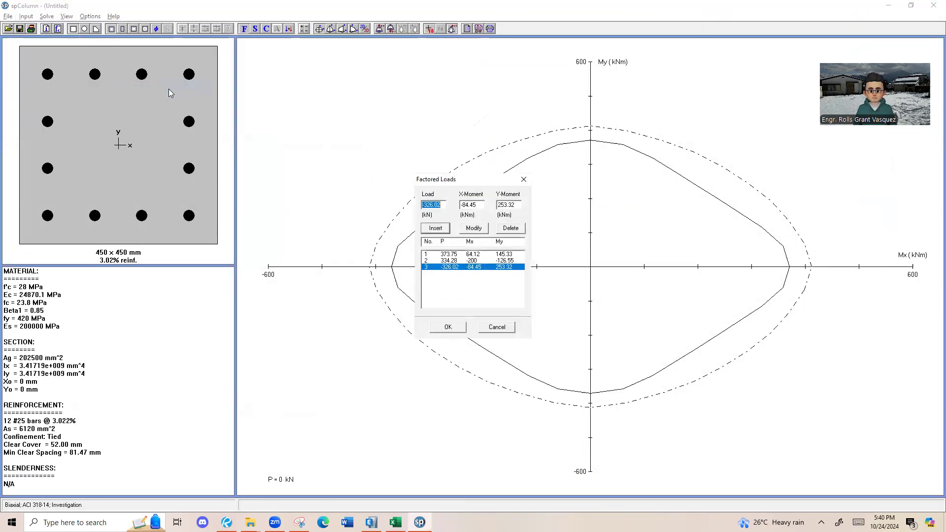
click(524, 179)
Open the factored loads and select the third load in the list.
click(26, 16)
mouse_move(60, 87)
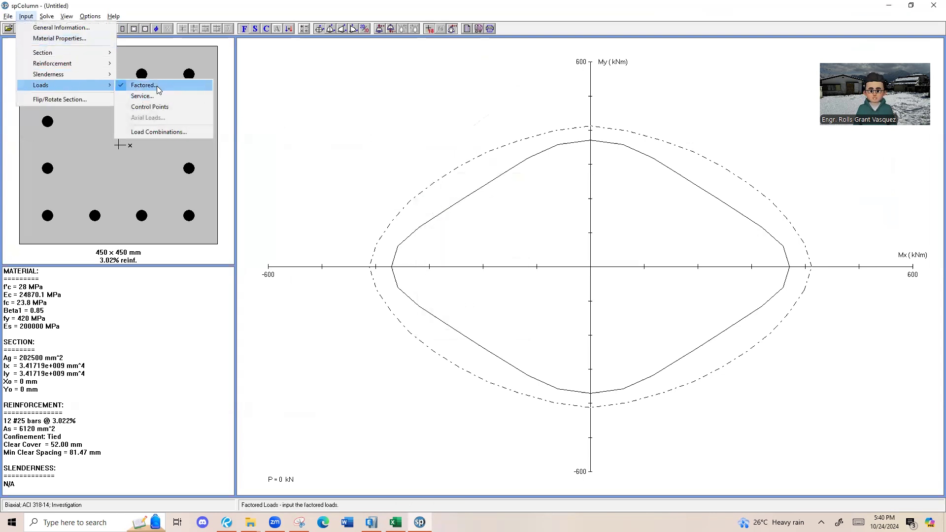
click(152, 88)
click(452, 261)
click(453, 266)
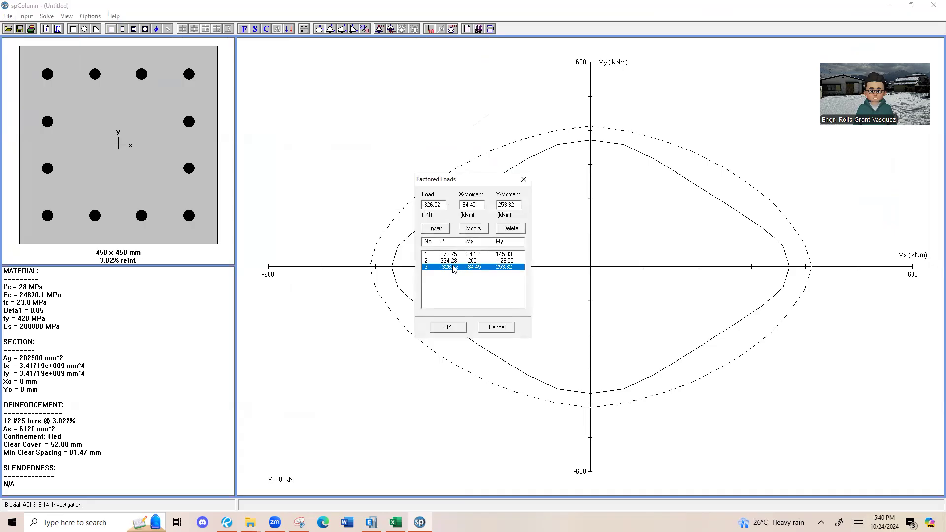
Switch to Excel and check Pu and the moments in the Max Mux row of the 3F to 4F column C1.
click(398, 521)
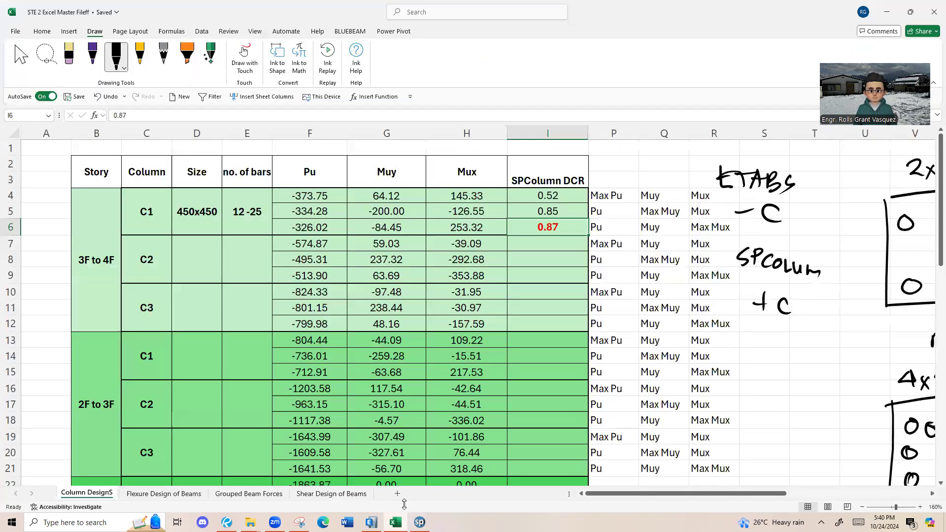
click(10, 227)
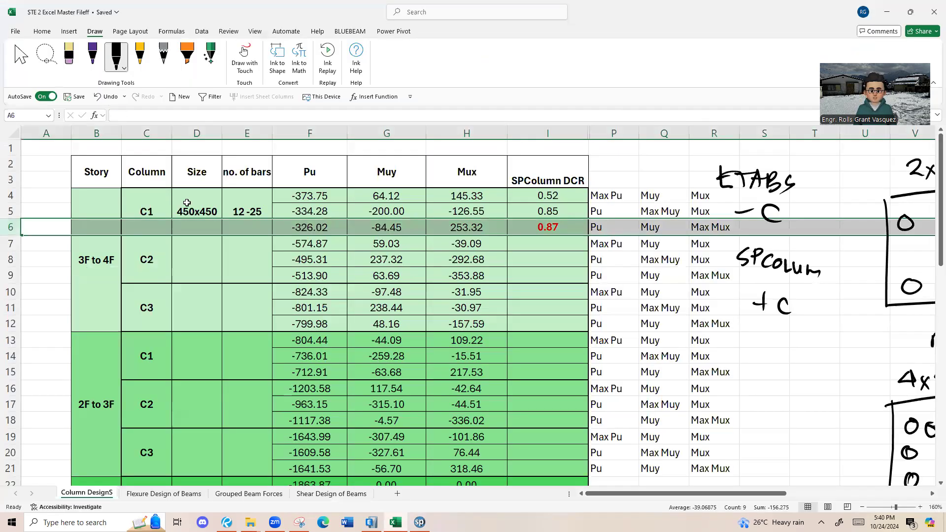
click(309, 228)
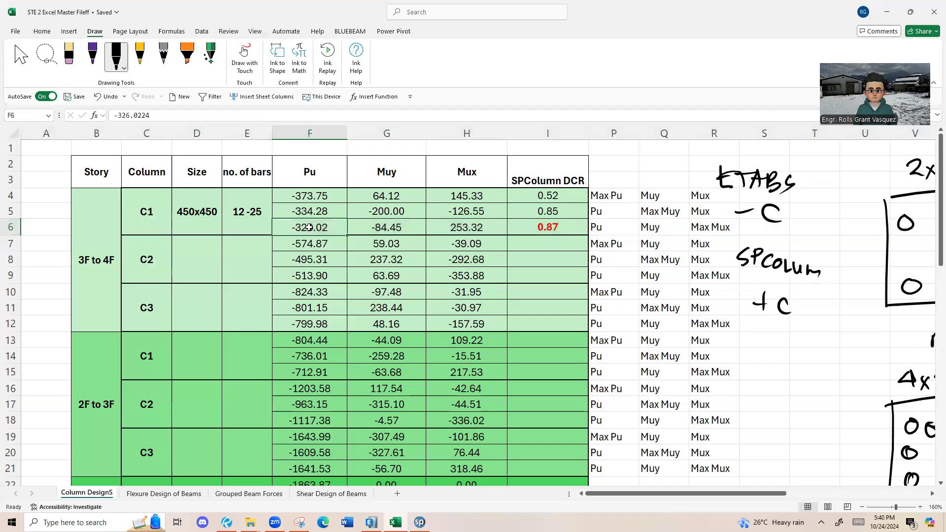
click(320, 129)
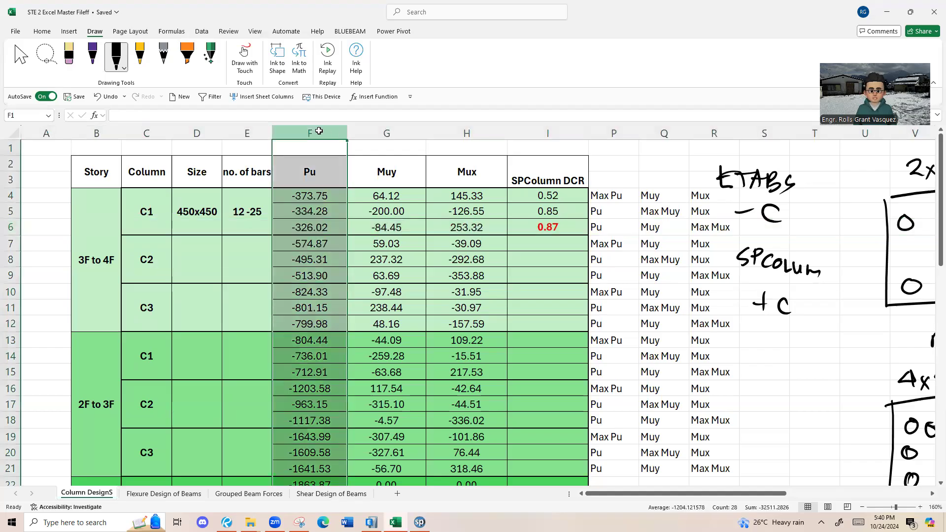
click(350, 223)
click(46, 226)
click(11, 227)
Back in spColumn, change the axial load of the third factored load to 326.02 kN and accept the loads.
key(alt+Tab)
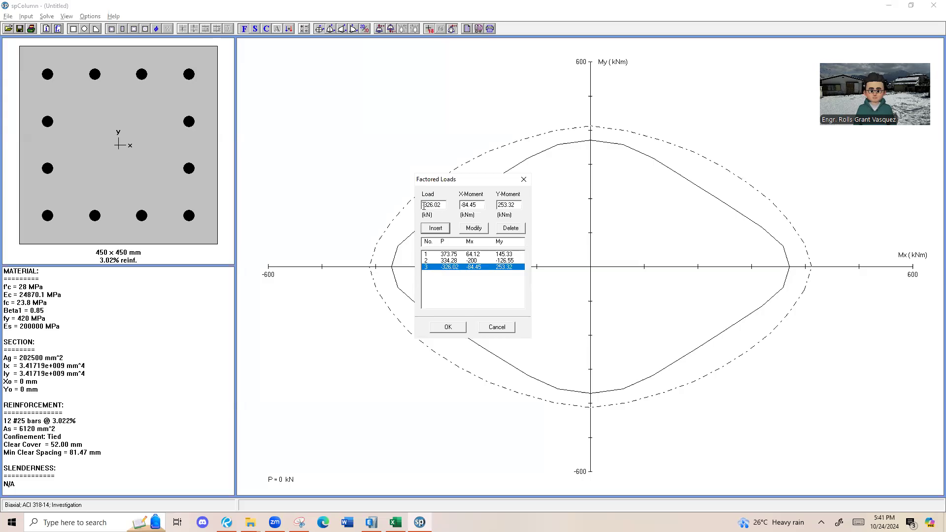
click(473, 229)
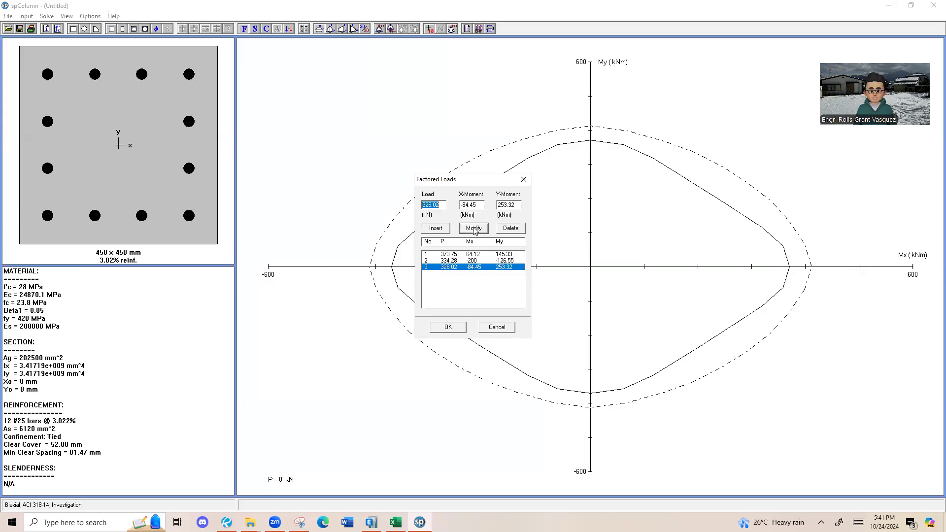
click(448, 327)
Run the solver again with the modified factored loads and display the resulting capacity ratios.
click(47, 17)
click(64, 28)
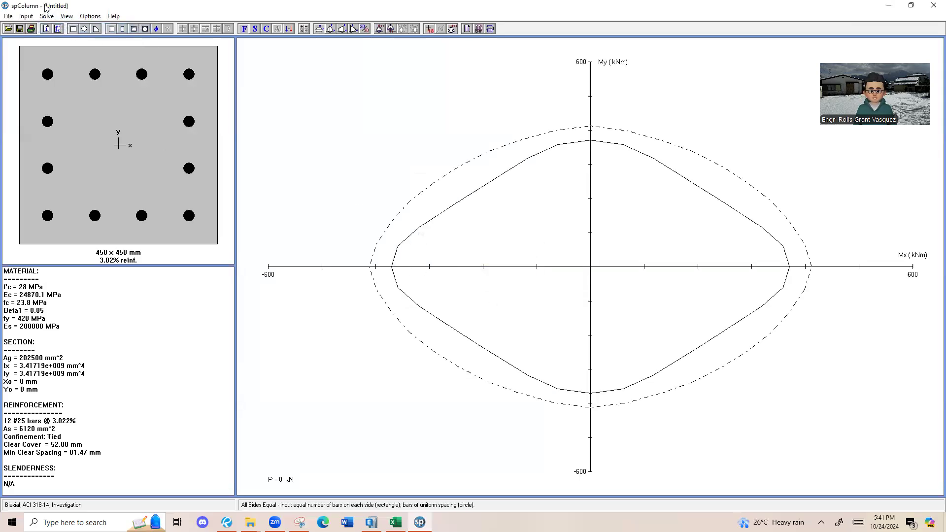
click(65, 16)
click(79, 27)
click(659, 246)
key(Escape)
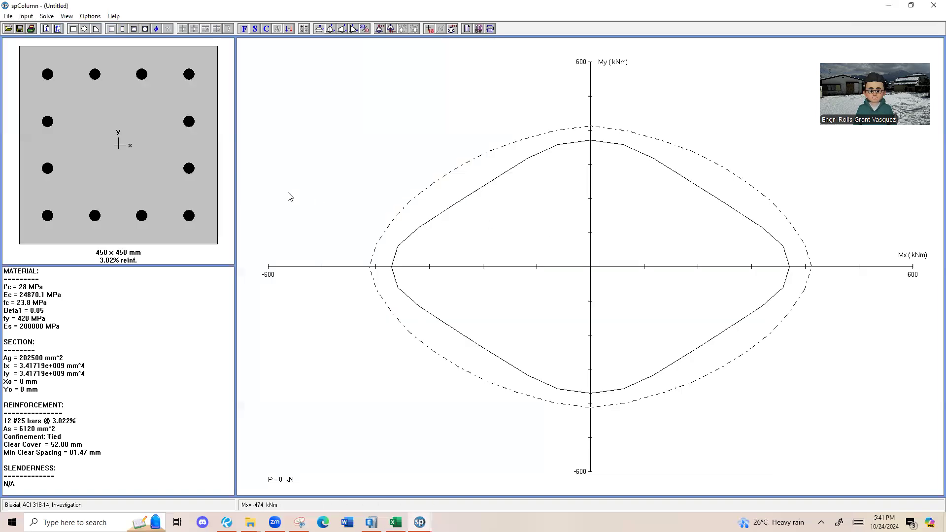
click(47, 16)
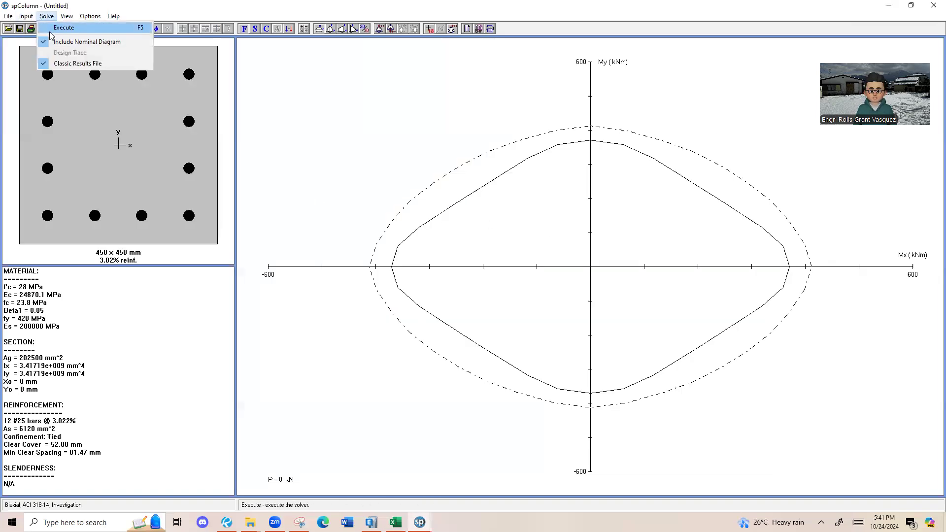
click(51, 29)
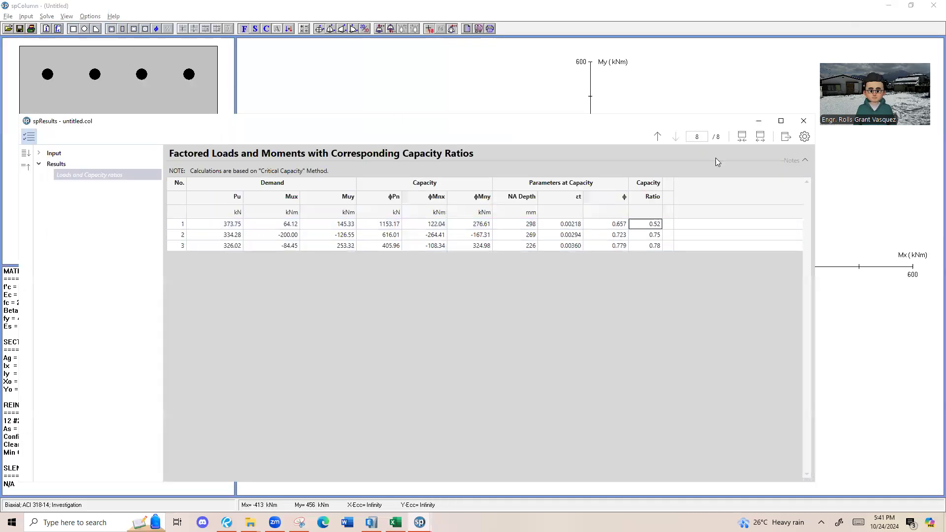
Close the results and change the all-sides-equal reinforcement to 8 #25 bars.
click(804, 121)
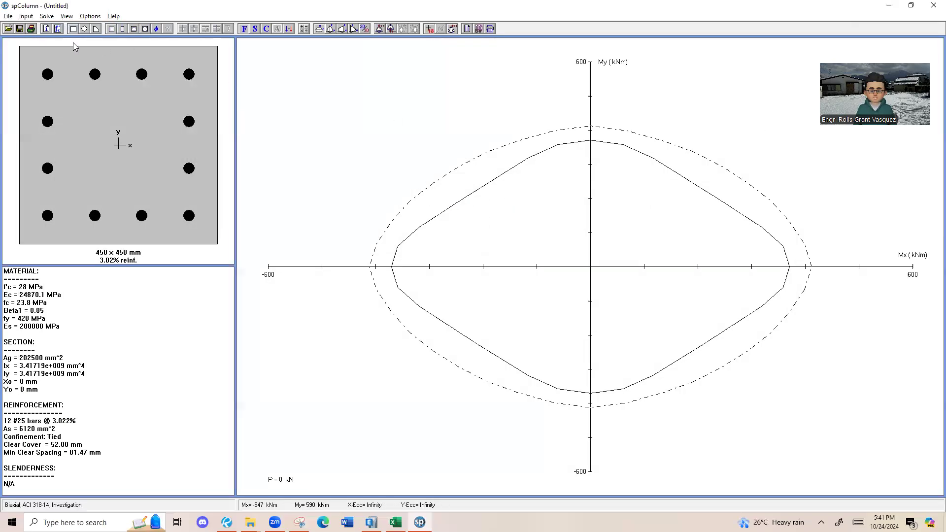
click(26, 16)
mouse_move(54, 64)
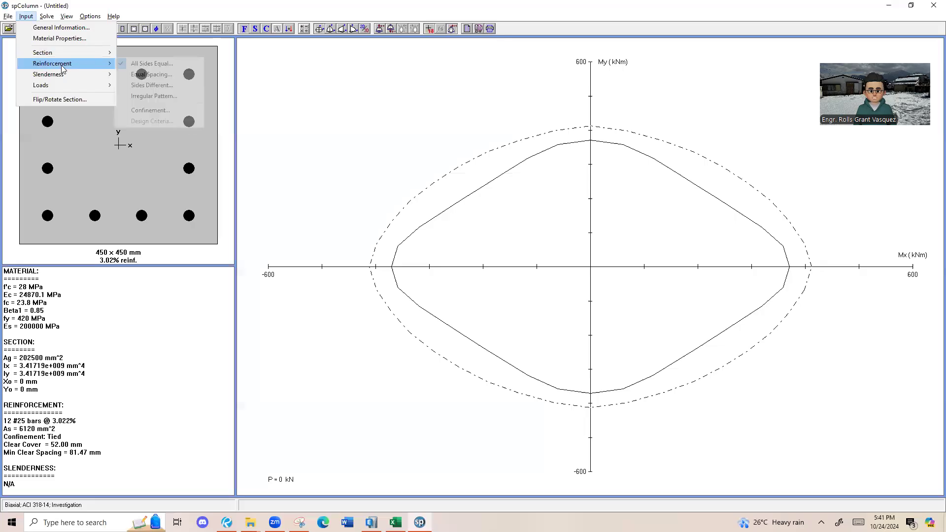
click(166, 66)
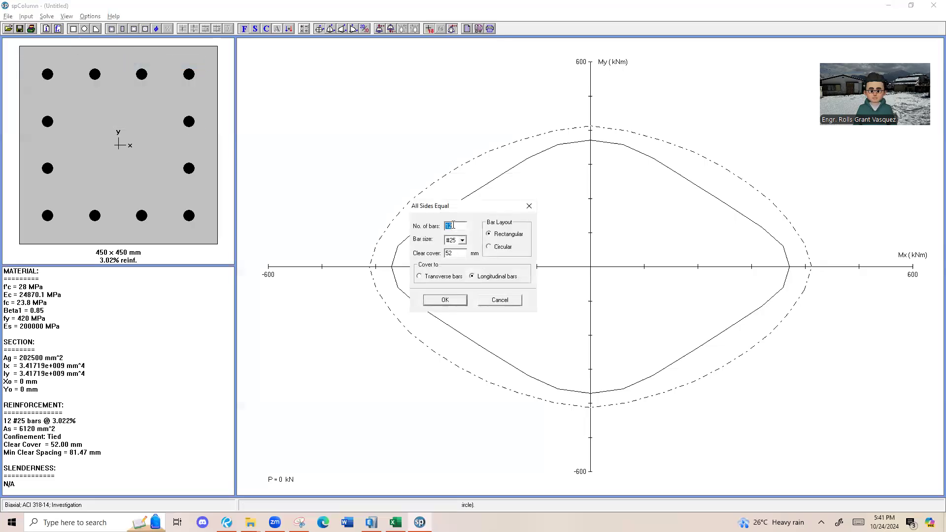
click(451, 300)
Run the solver for the 8-bar section and review the capacity ratios of the second and third loads.
click(46, 16)
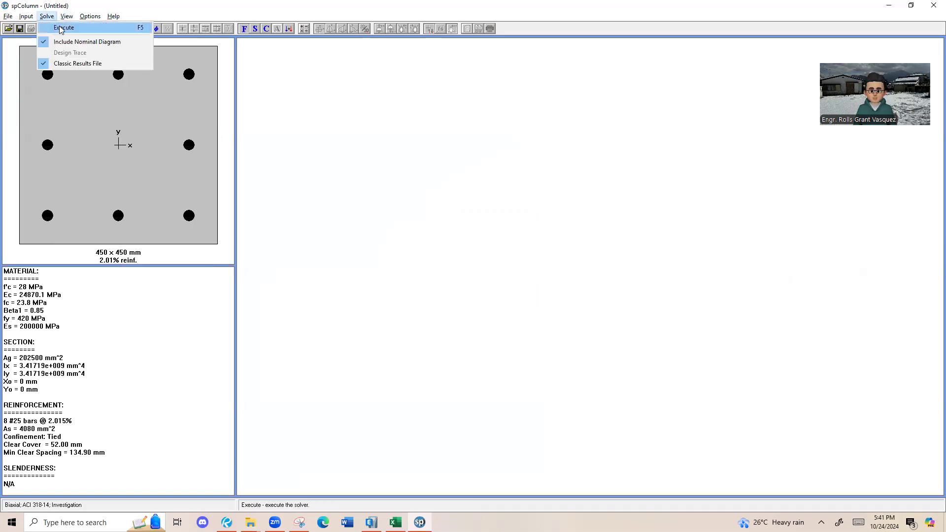
click(54, 27)
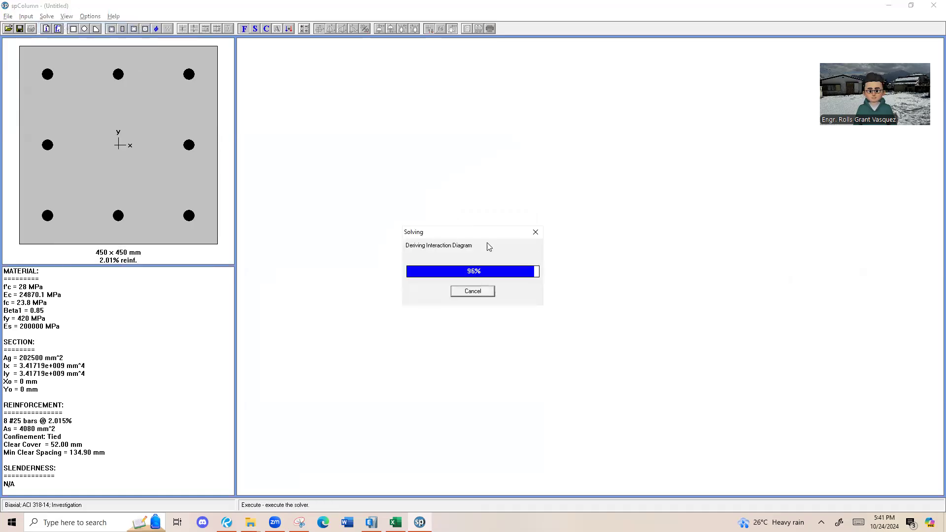
click(67, 16)
click(124, 28)
click(649, 247)
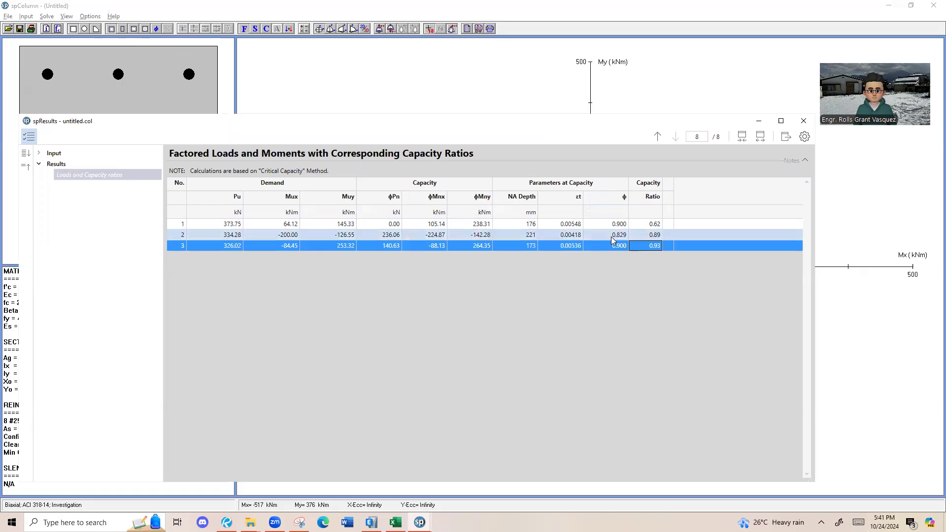
click(645, 235)
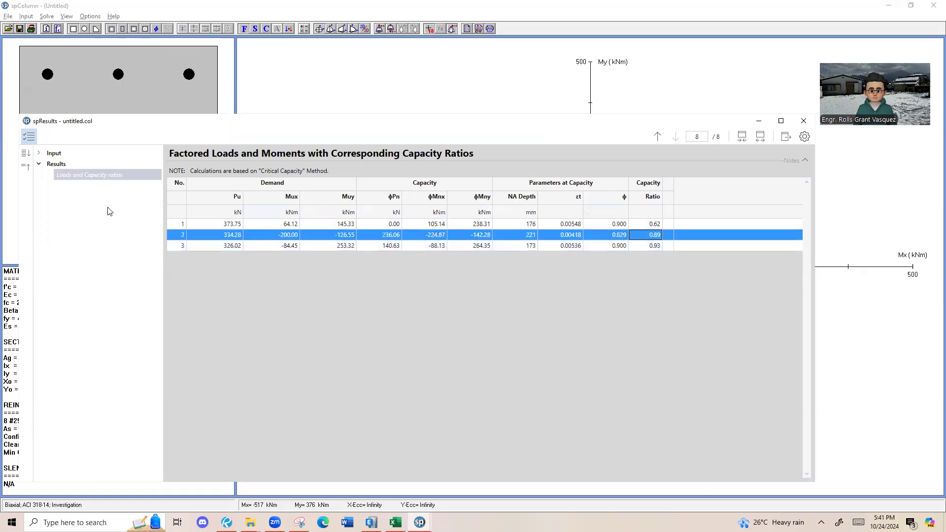
click(803, 120)
In Excel, change the number of bars of the 3F to 4F column C1 to 8 -25.
key(alt+Tab)
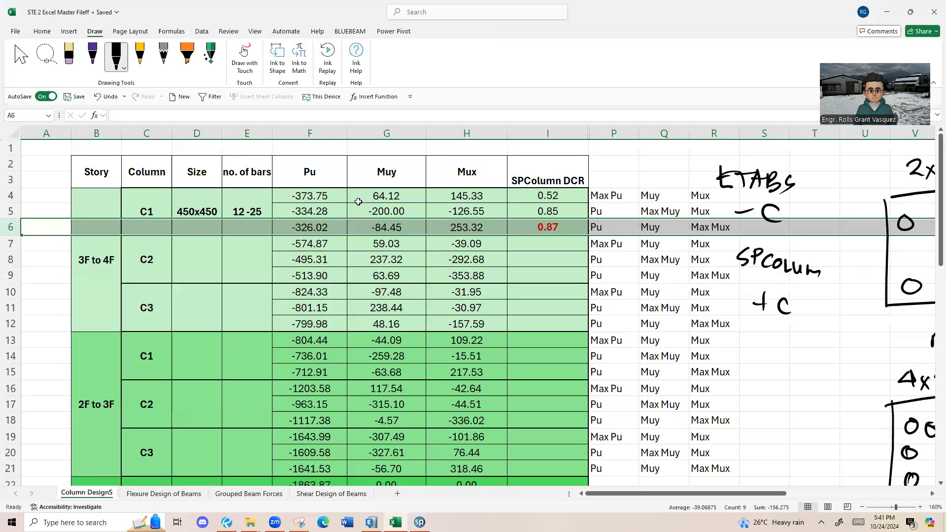
click(254, 223)
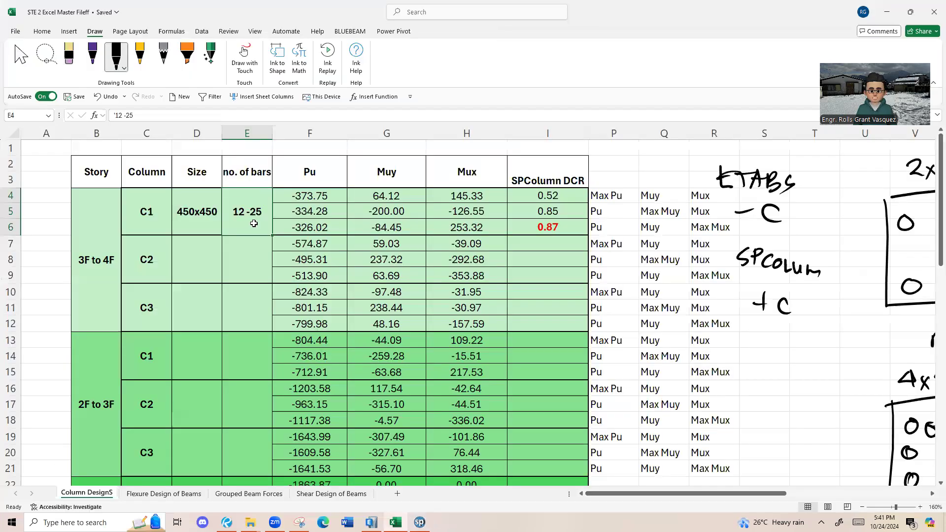
double_click(254, 217)
drag(233, 212, 237, 211)
text(8)
key(Tab)
Return to spColumn and read the capacity ratios of all three factored loads in the results table.
key(alt+Tab)
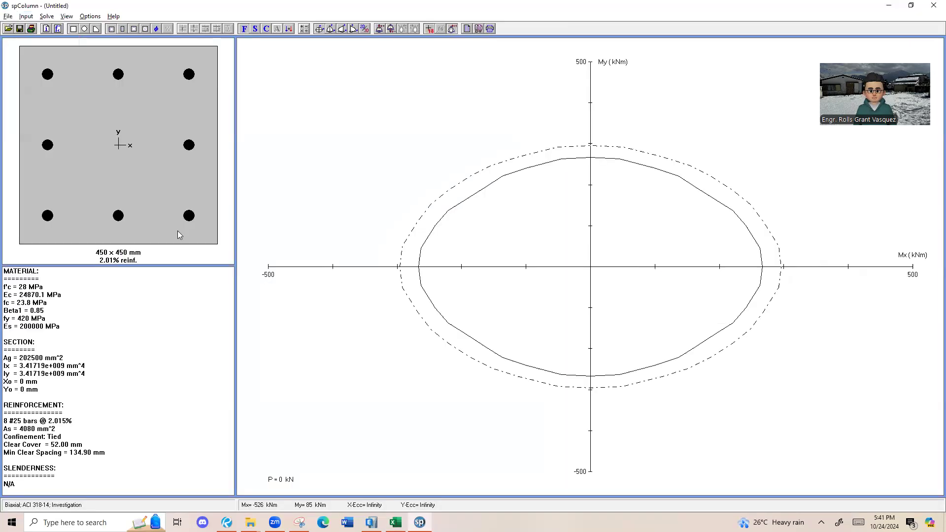
key(alt+Tab)
click(544, 212)
key(alt+Tab)
key(alt+Tab)
click(651, 226)
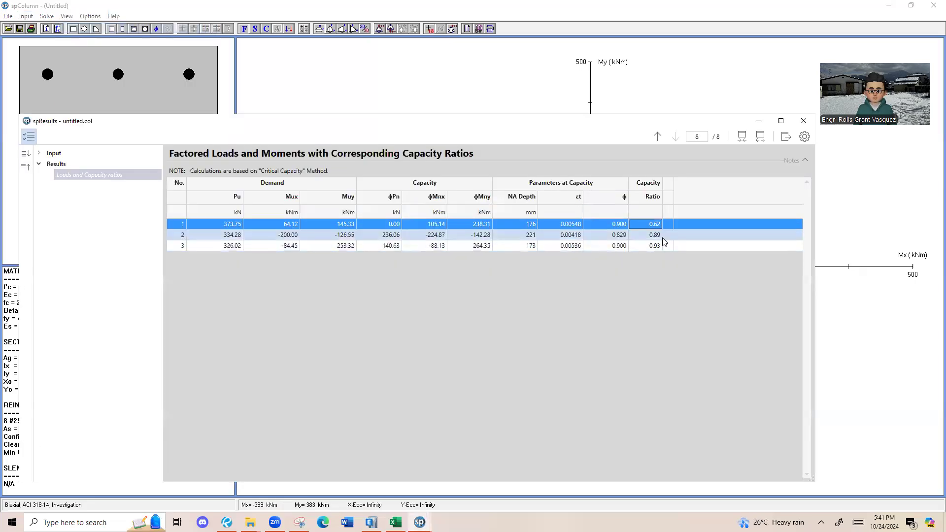
click(662, 245)
key(alt+Tab)
key(alt+Tab)
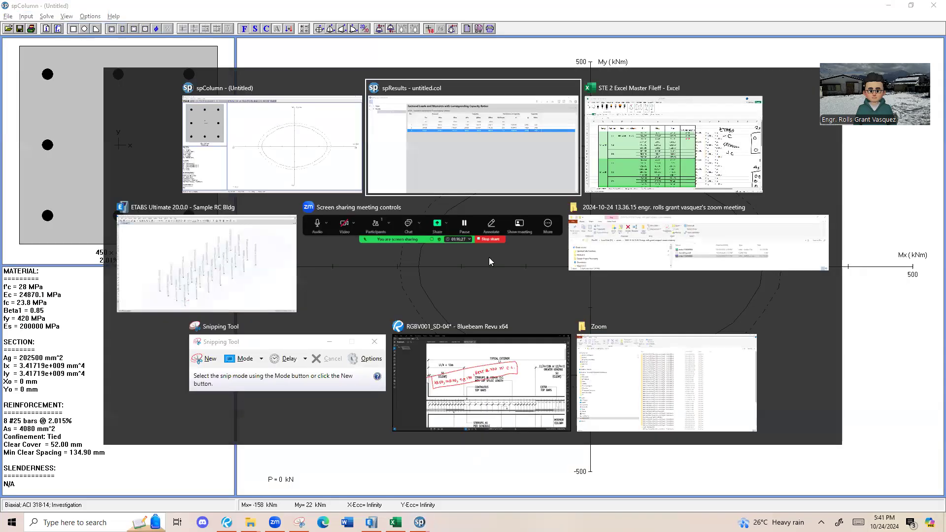
In Excel, enter SPColumn DCR values 0.62, 0.89 and 0.93 for the 3F to 4F column C1.
key(alt+Tab)
click(555, 193)
text(0.62)
key(Return)
text(0.89)
key(Return)
text(0.93)
key(Return)
click(558, 228)
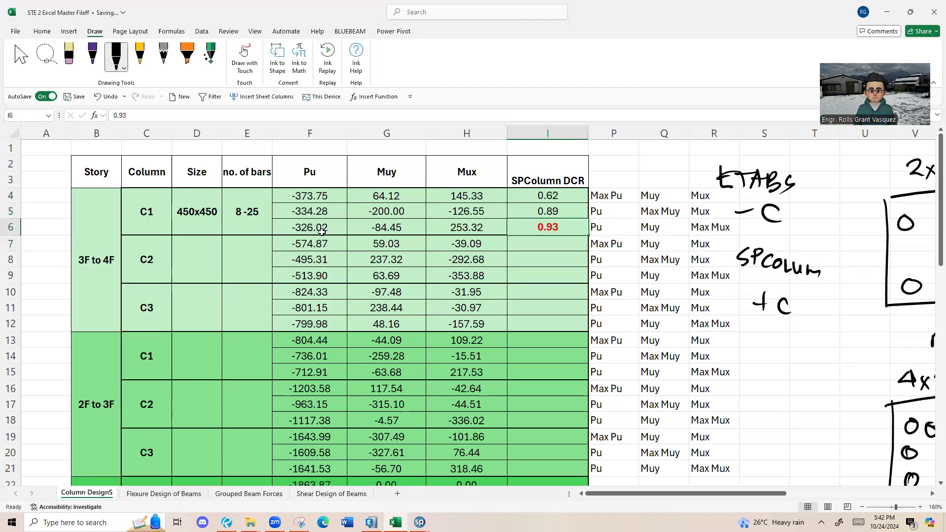
In spColumn, open the report, examine load point 3 on the P-M interaction diagram, and close the report.
key(alt+Tab)
click(66, 16)
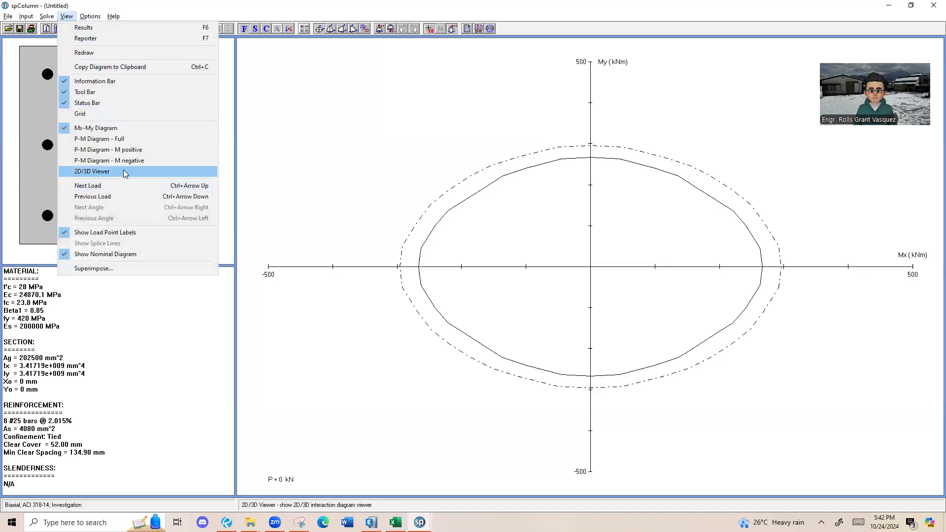
click(119, 39)
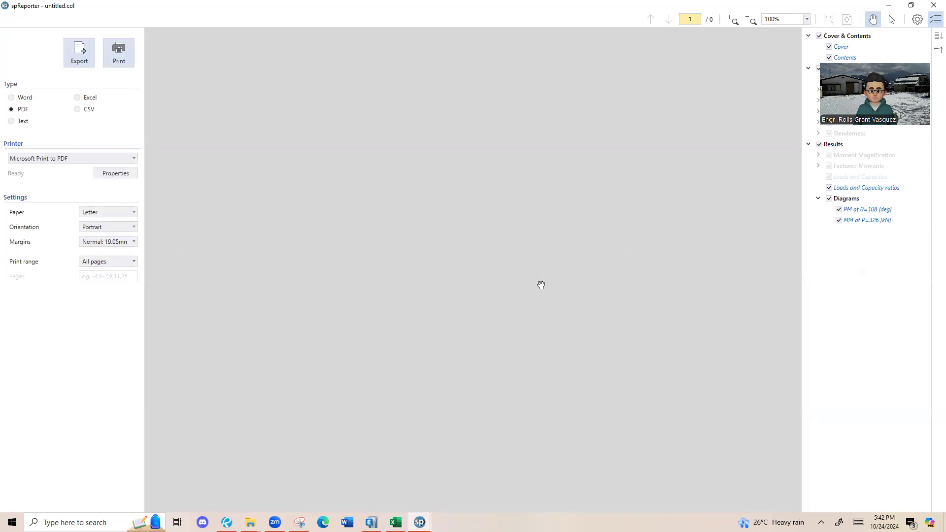
scroll(545, 242, down, 15)
scroll(555, 308, down, 15)
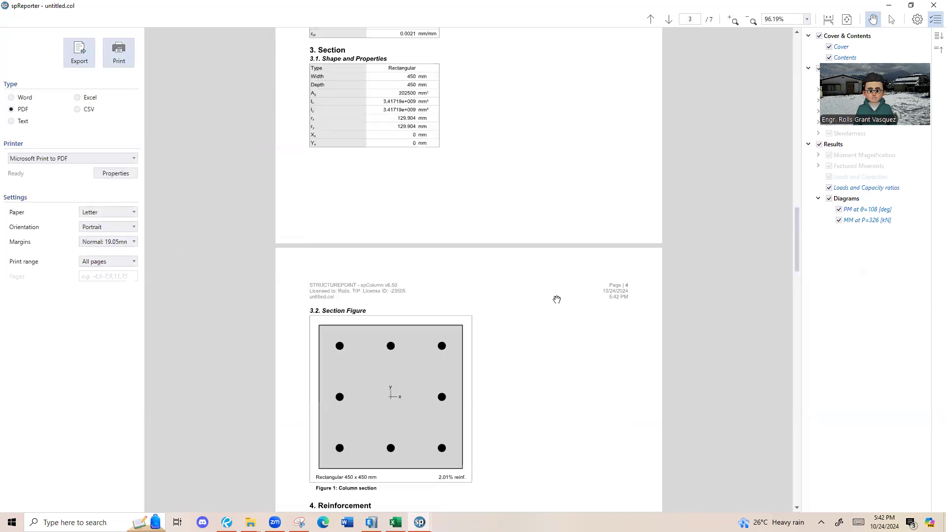
scroll(561, 298, down, 4)
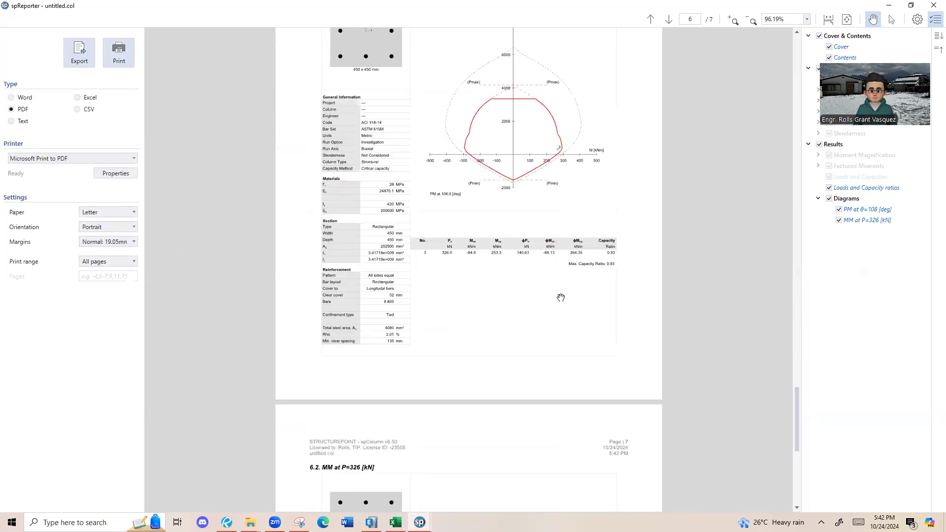
ctrl+scroll(580, 160, up, 10)
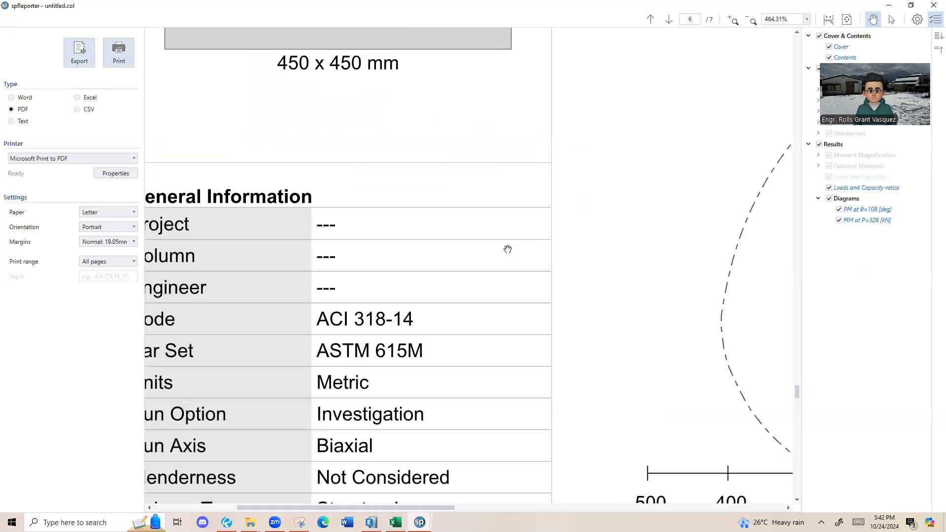
ctrl+scroll(513, 222, down, 6)
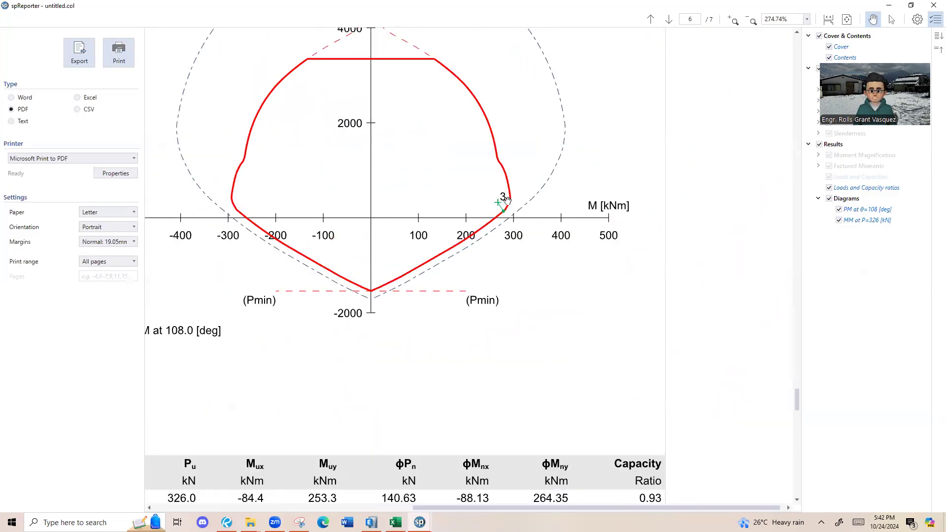
ctrl+scroll(526, 286, down, 4)
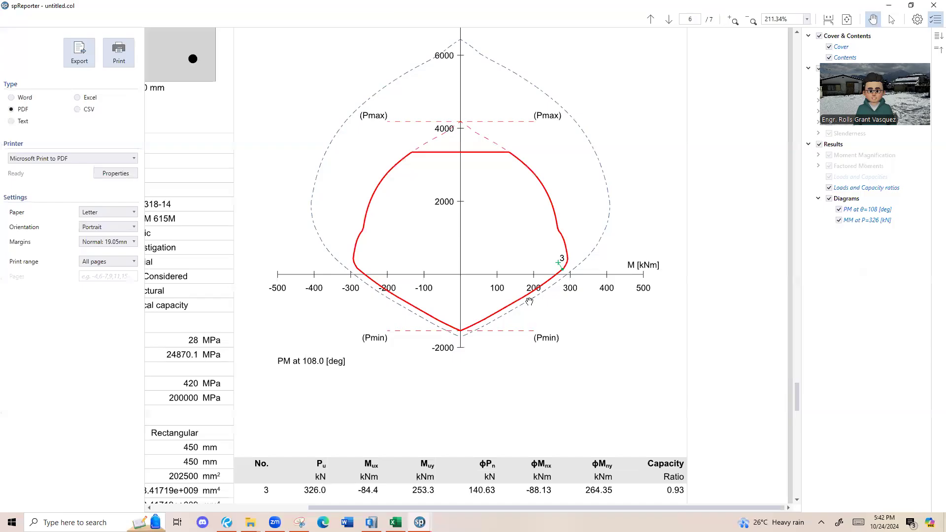
scroll(493, 337, up, 1)
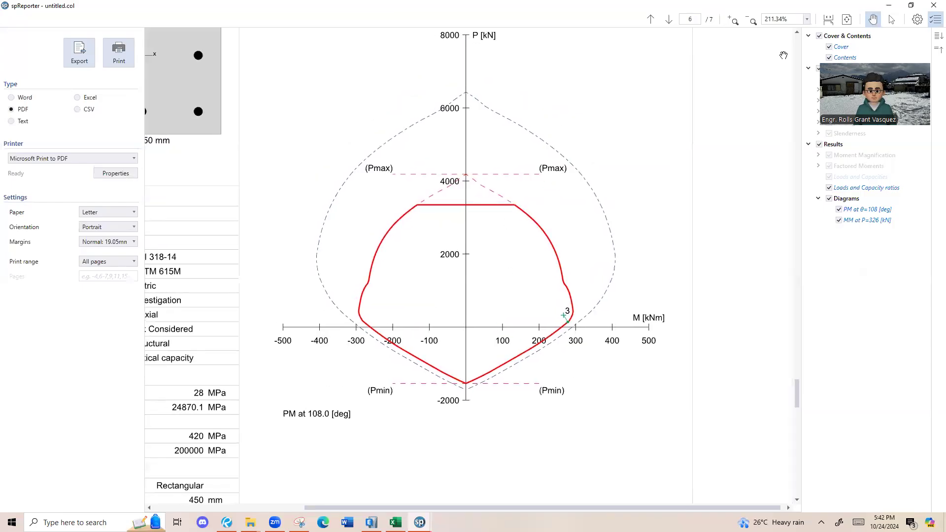
click(933, 6)
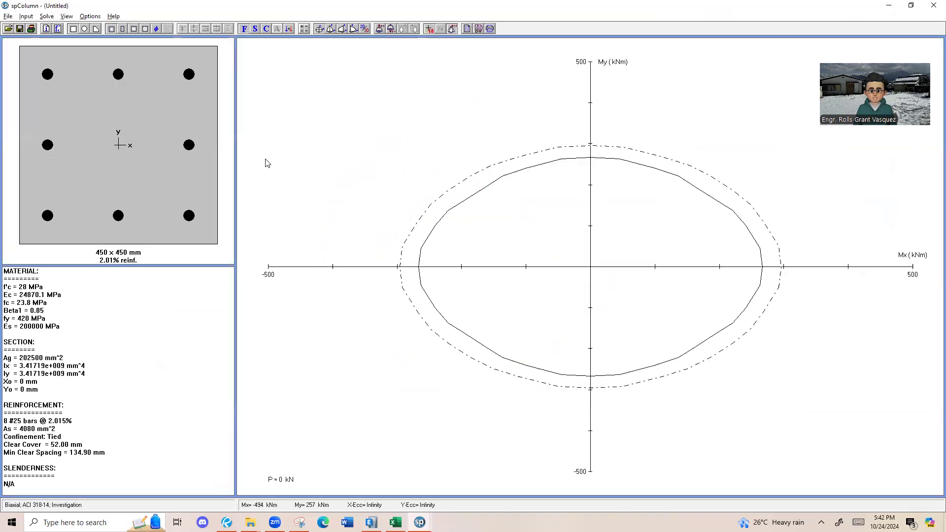
Check the list of factored loads in spColumn and close it without changes.
click(26, 16)
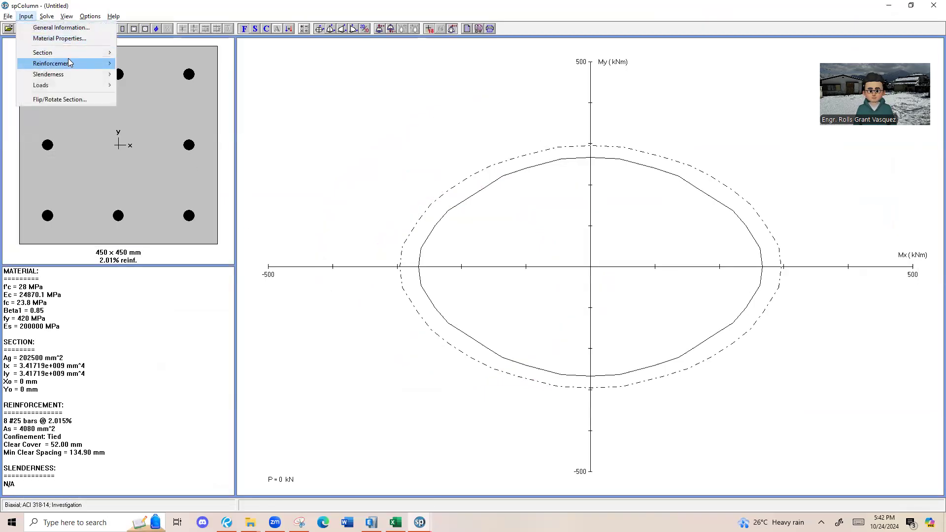
mouse_move(54, 85)
click(140, 85)
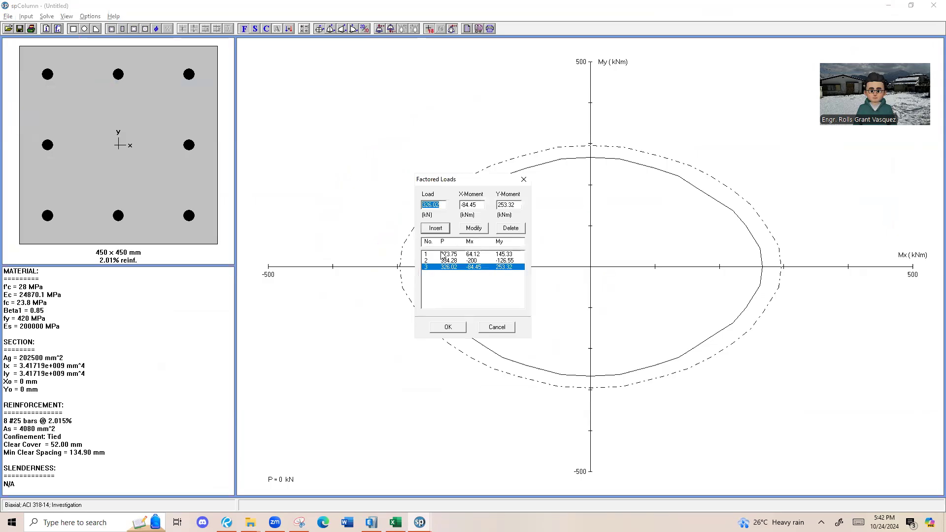
click(524, 179)
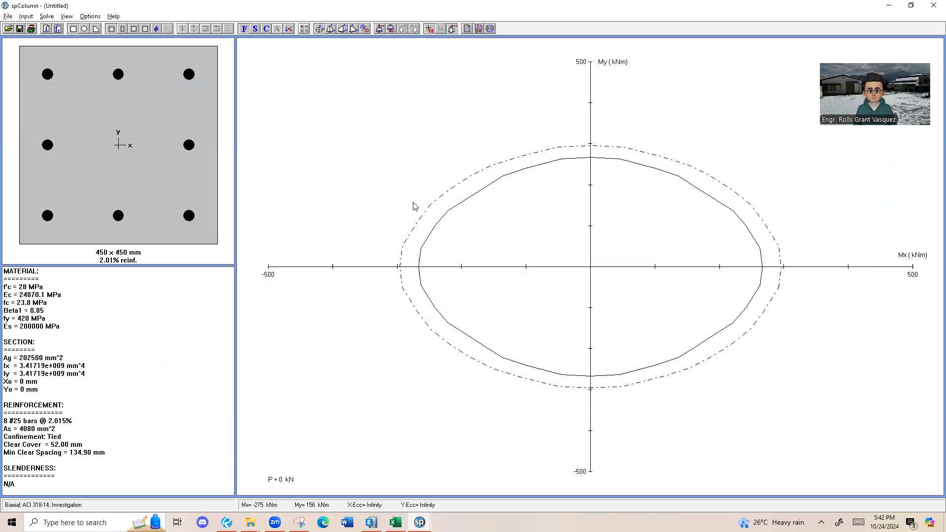
Switch to Excel and review the size and number of bars of the 3F to 4F column C1.
key(alt+Tab)
click(9, 209)
click(10, 179)
click(10, 211)
click(147, 212)
click(207, 214)
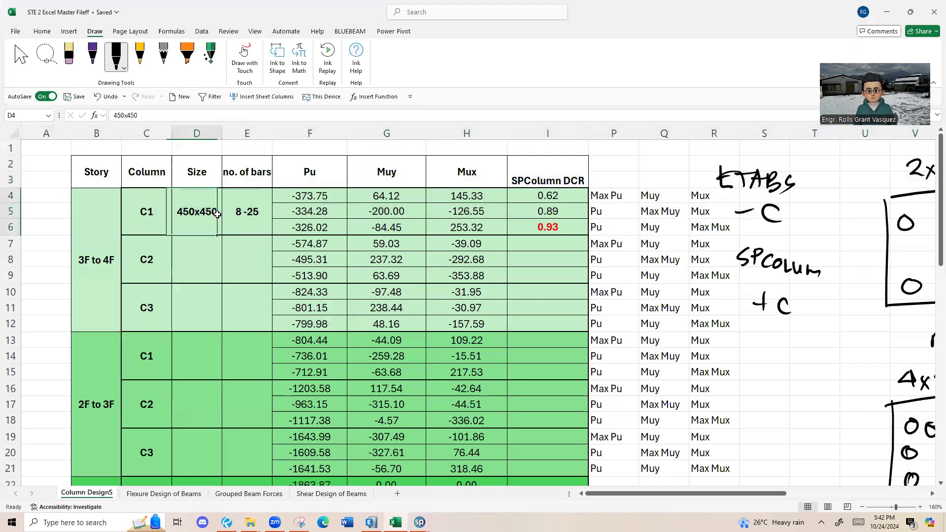
click(255, 211)
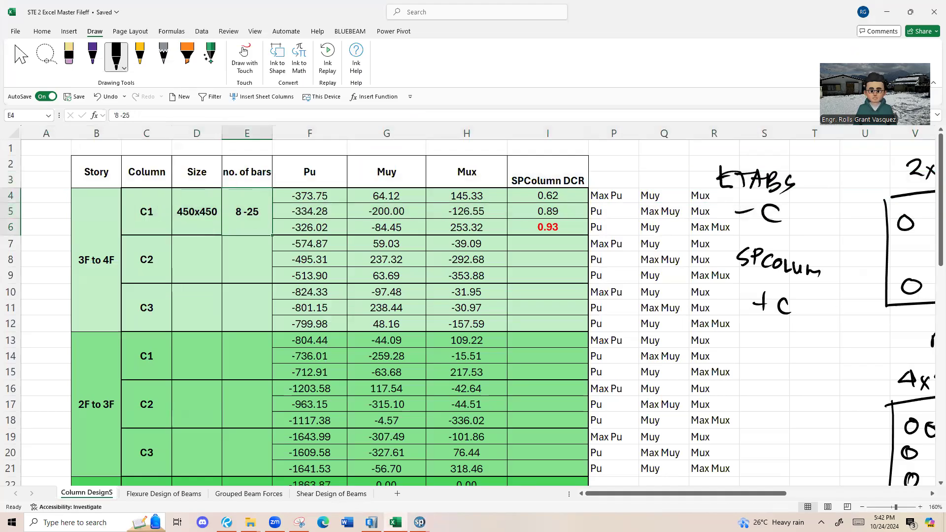
Select the three 3F to 4F column C2 load rows in Excel and close the Frame Properties dialog in ETABS.
click(372, 522)
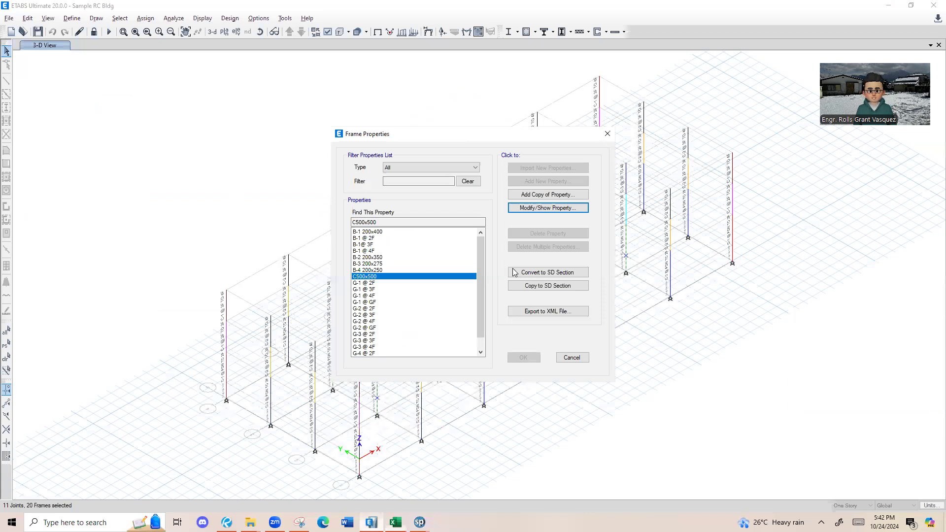
key(alt+Tab)
drag(12, 248, 13, 275)
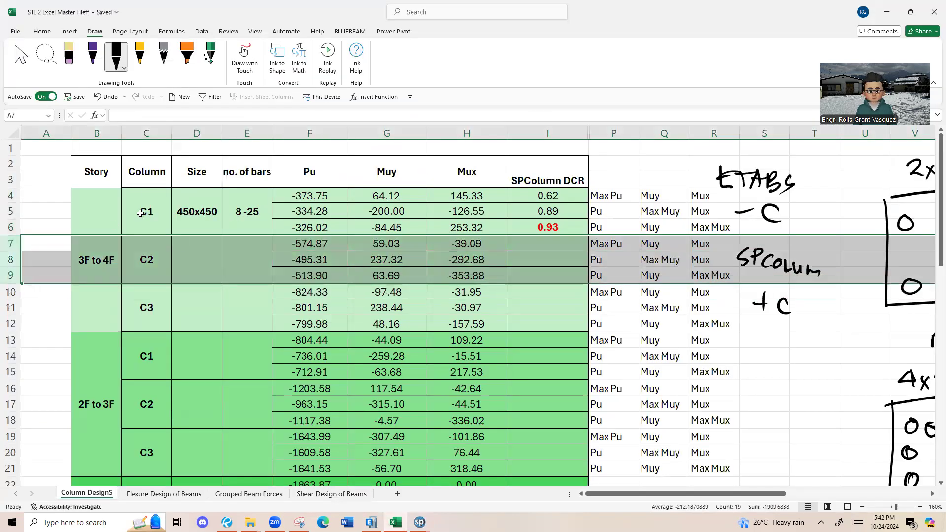
key(alt+Tab)
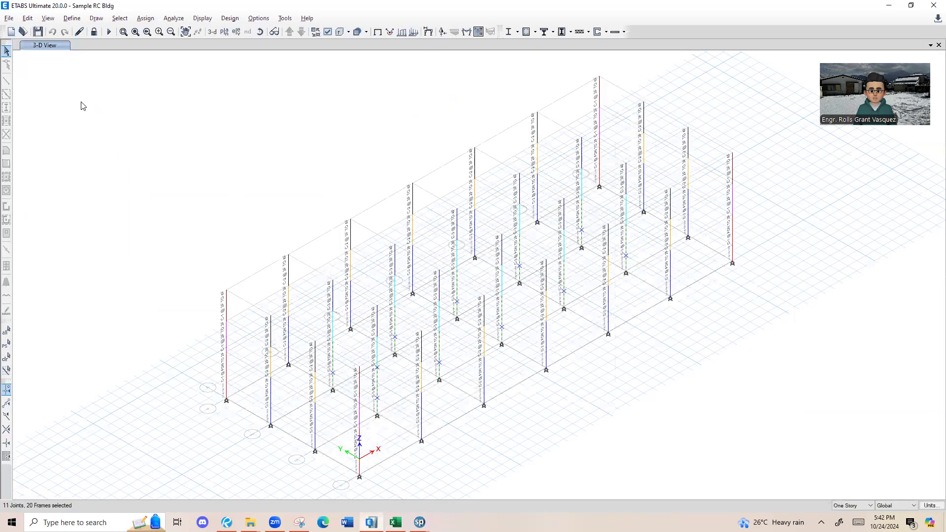
key(alt+Tab)
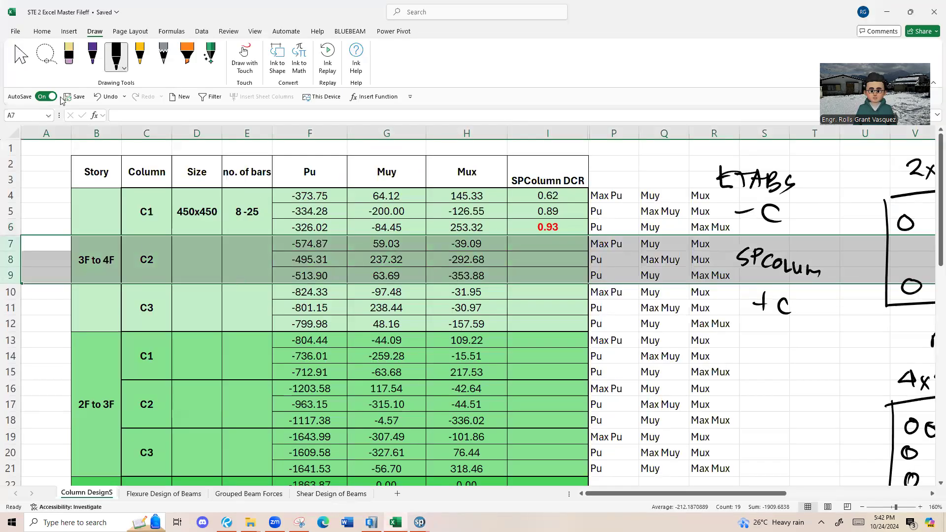
Switch to spColumn, open the factored loads and delete the selected C1 load from the list.
key(alt+Tab)
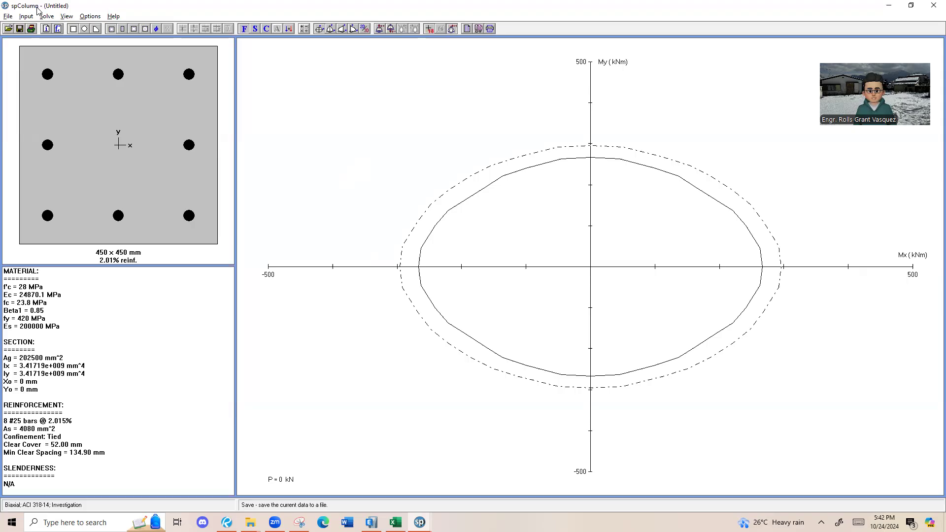
click(26, 16)
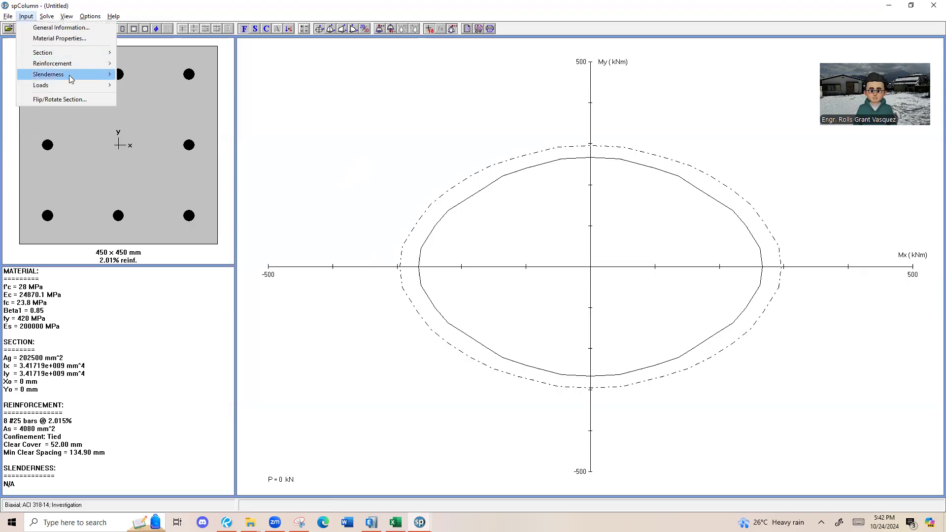
mouse_move(98, 93)
click(143, 83)
click(505, 230)
Copy the first 3F to 4F C2 load from Excel row 7 into spColumn's factored loads: load 574.87, X-moment 59.03, Y-moment -39.09.
key(alt+Tab)
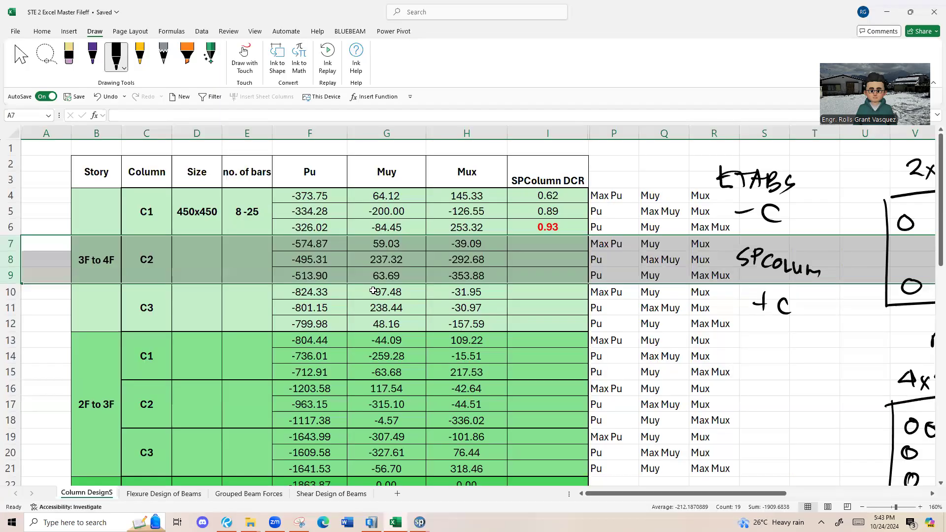
click(29, 244)
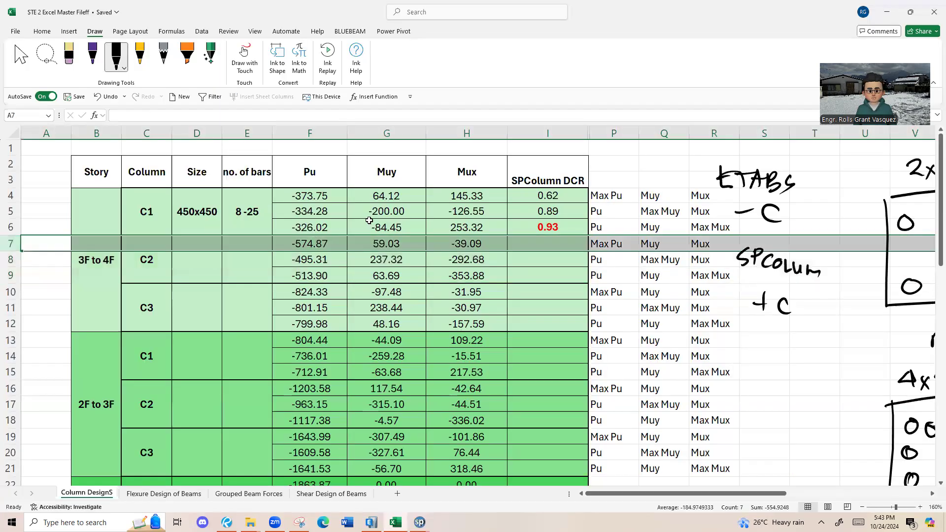
key(alt+Tab)
text(574.87)
key(Tab)
key(alt+Tab)
key(alt+Tab)
text(59)
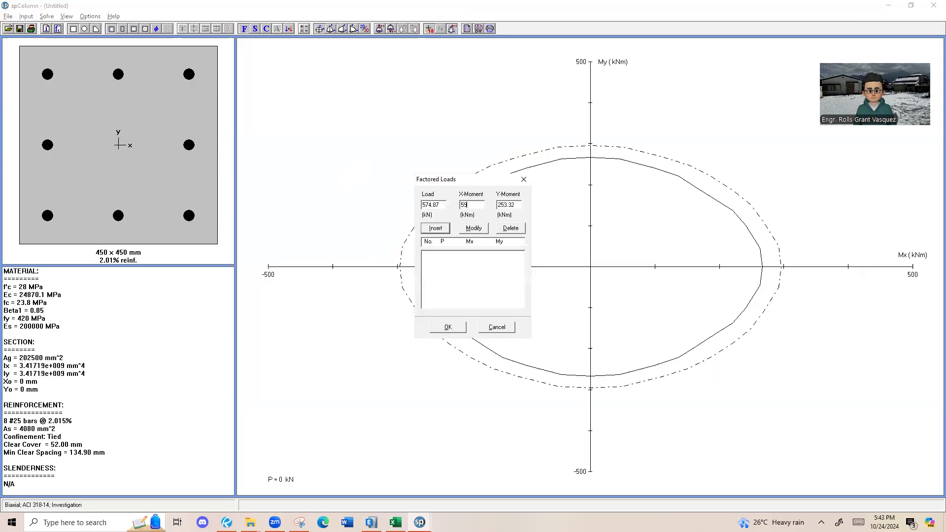
key(Tab)
key(alt+Tab)
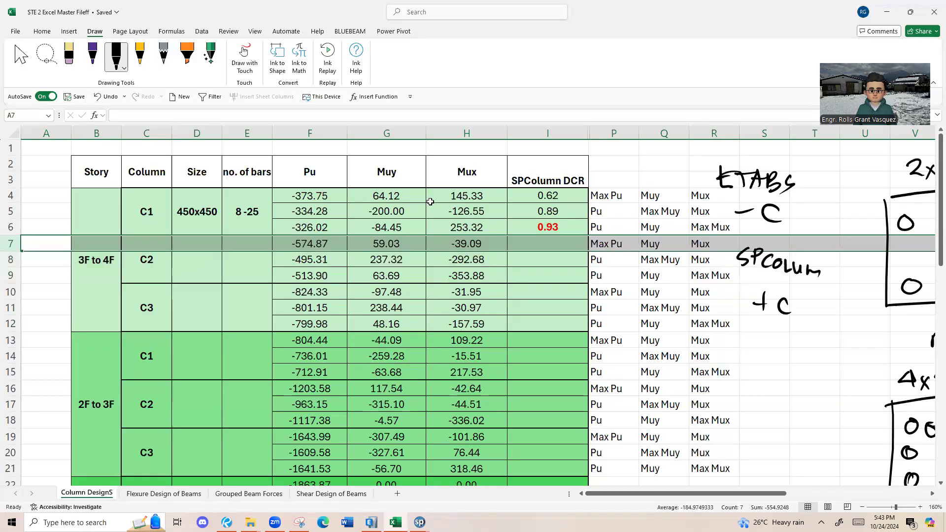
key(alt+Tab)
key(BackSpace)
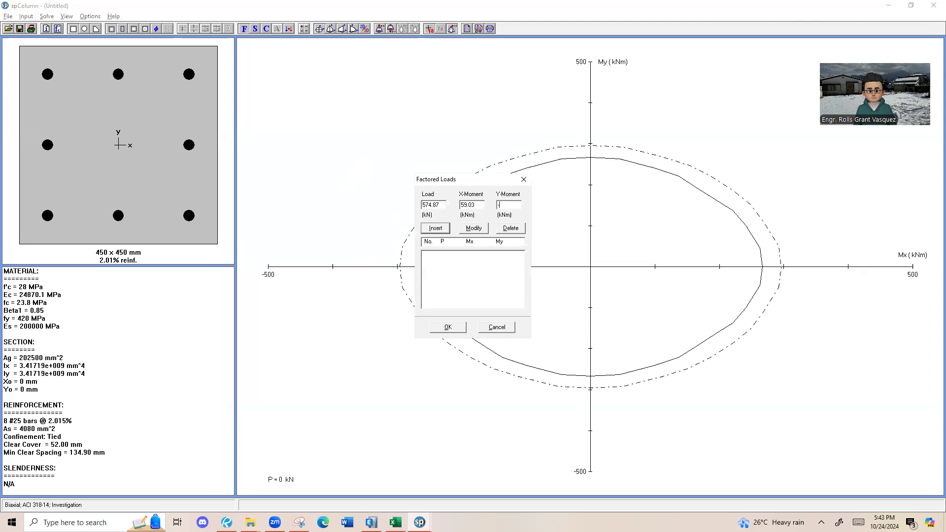
click(436, 228)
click(502, 291)
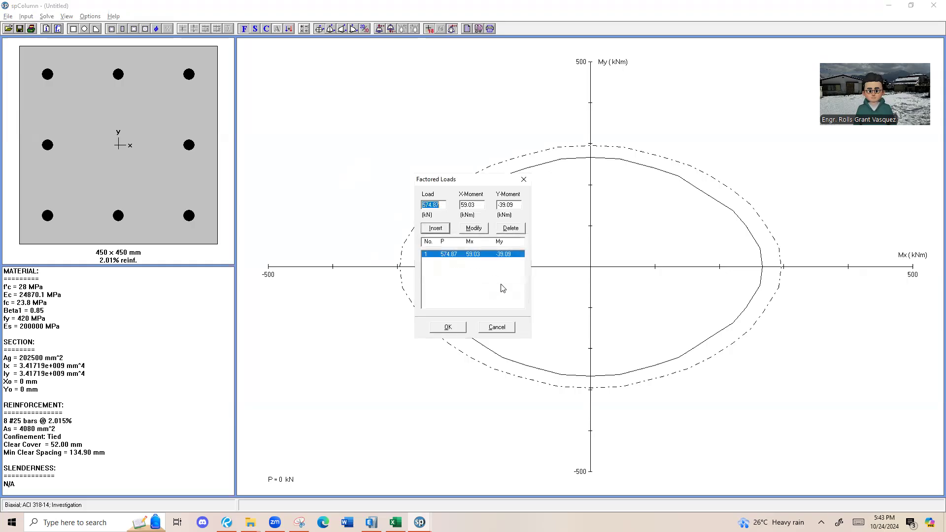
Insert the second C2 load from Excel row 8 into the factored loads: load 495.31, X-moment 237.32, Y-moment -292.68.
key(alt+Tab)
click(10, 260)
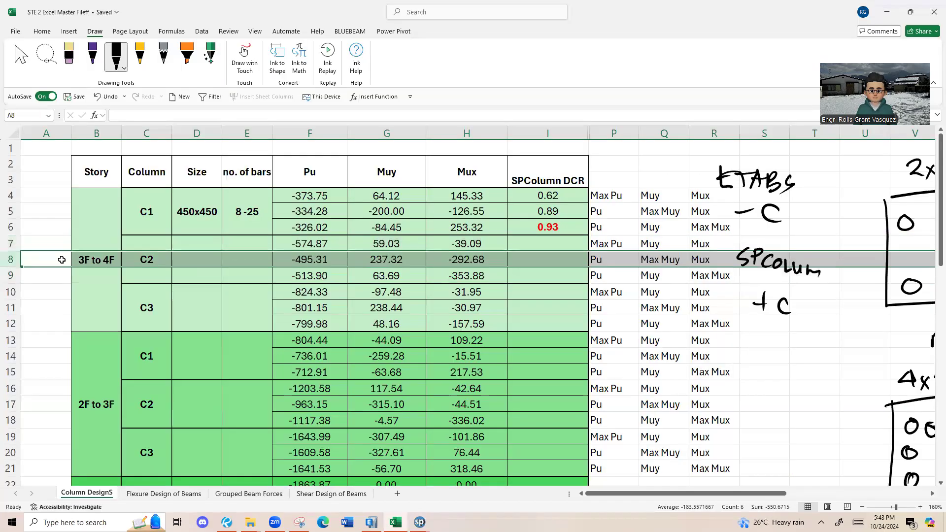
key(alt+Tab)
text(495.31)
key(Tab)
key(alt+Tab)
key(alt+Tab)
text(237.32)
key(Tab)
key(alt+Tab)
key(alt+Tab)
text(29)
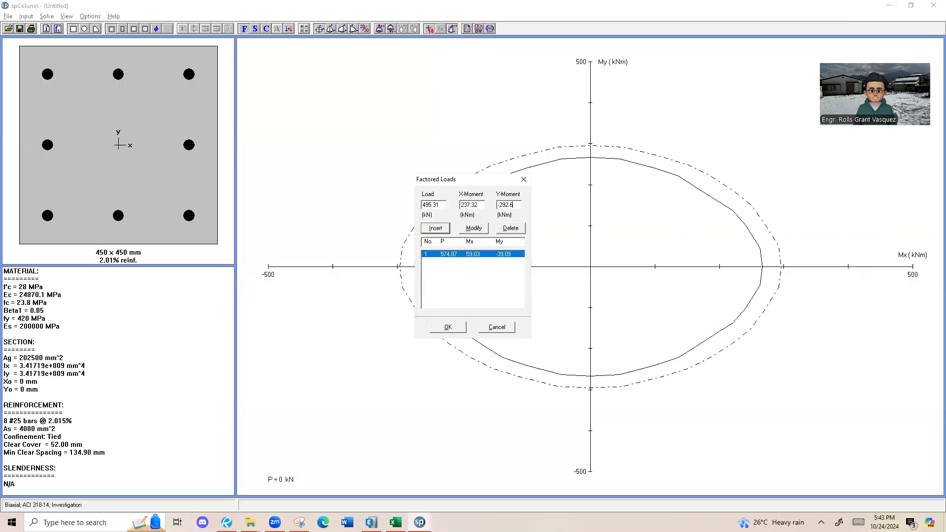
click(435, 229)
Insert the third C2 load from Excel row 9 (load 513.90, X-moment 63.69, Y-moment -353.88) and accept the factored loads list.
key(alt+Tab)
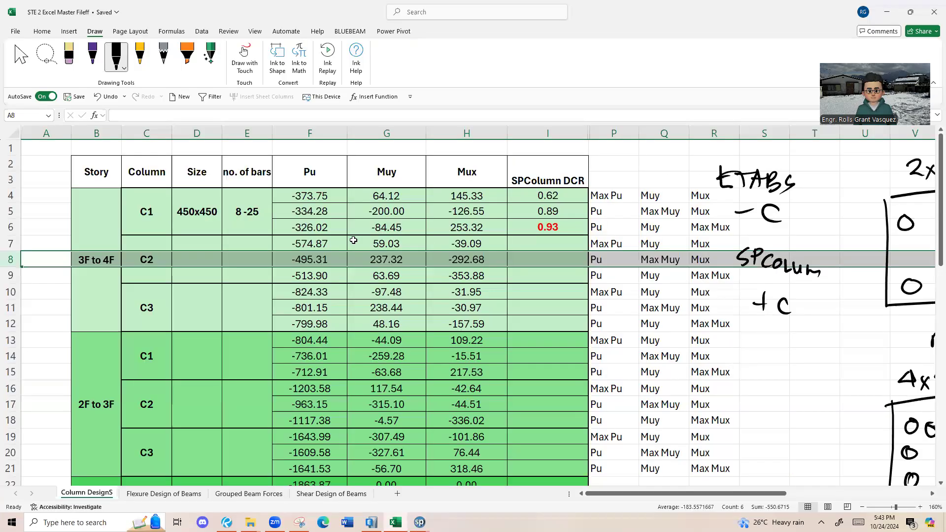
click(7, 274)
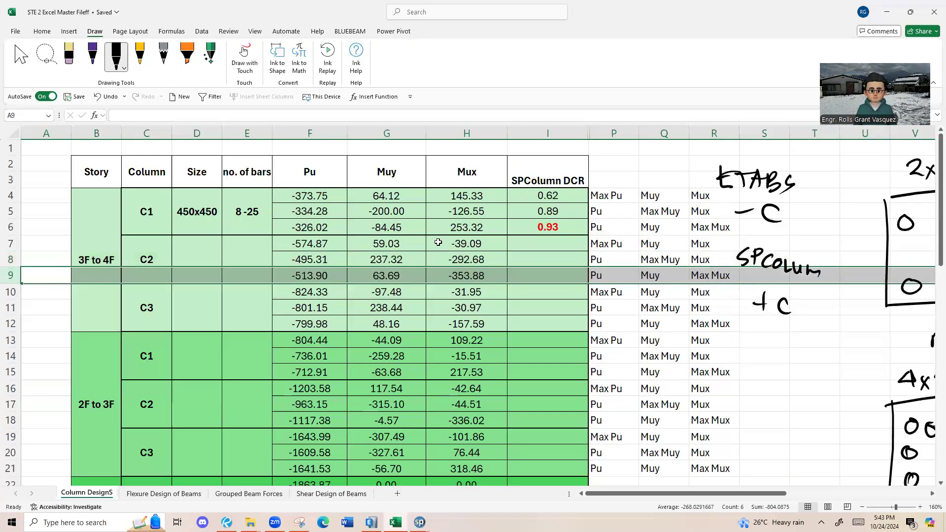
key(alt+Tab)
text(513.9)
key(Tab)
key(alt+Tab)
key(alt+Tab)
text(63.69)
key(Tab)
key(alt+Tab)
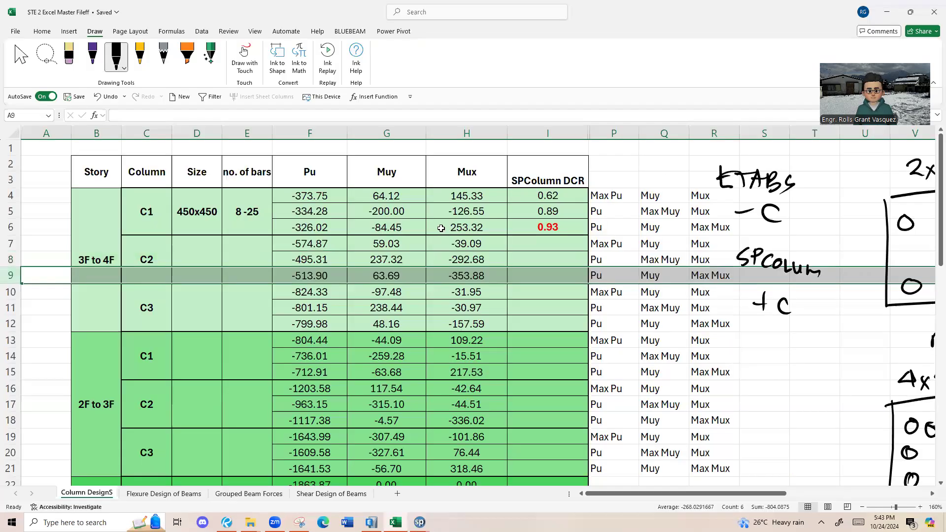
key(alt+Tab)
text(3)
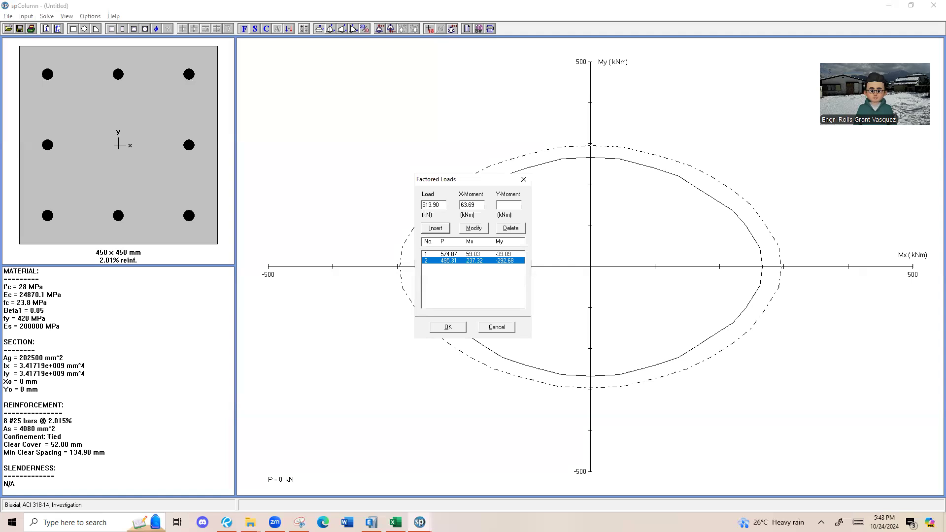
key(alt+Tab)
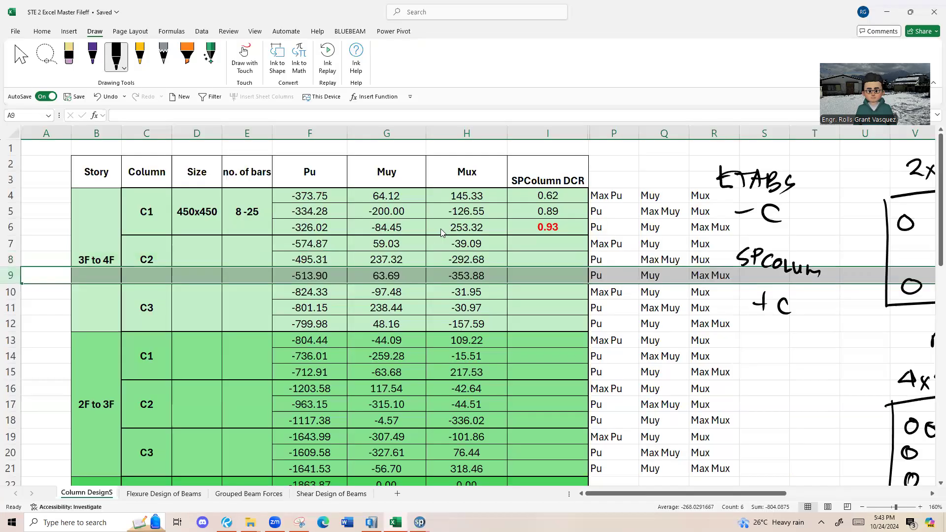
key(alt+Tab)
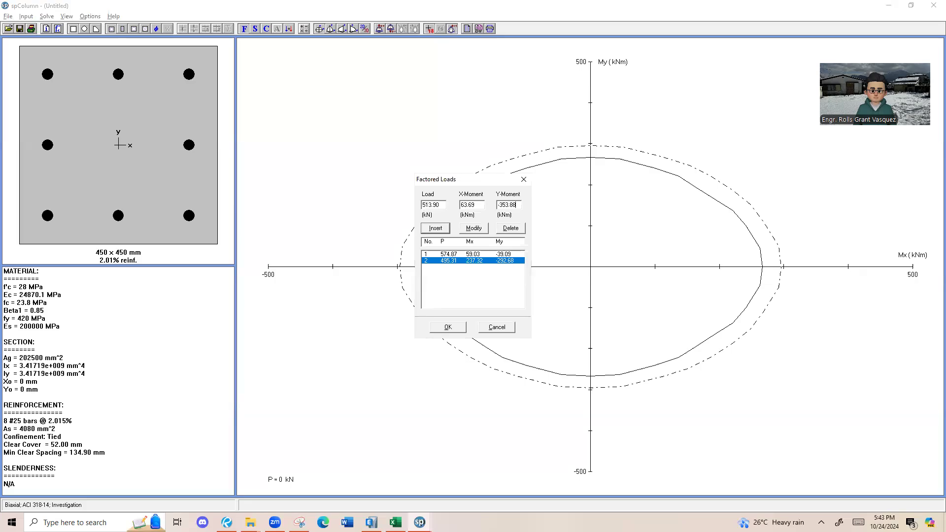
click(428, 231)
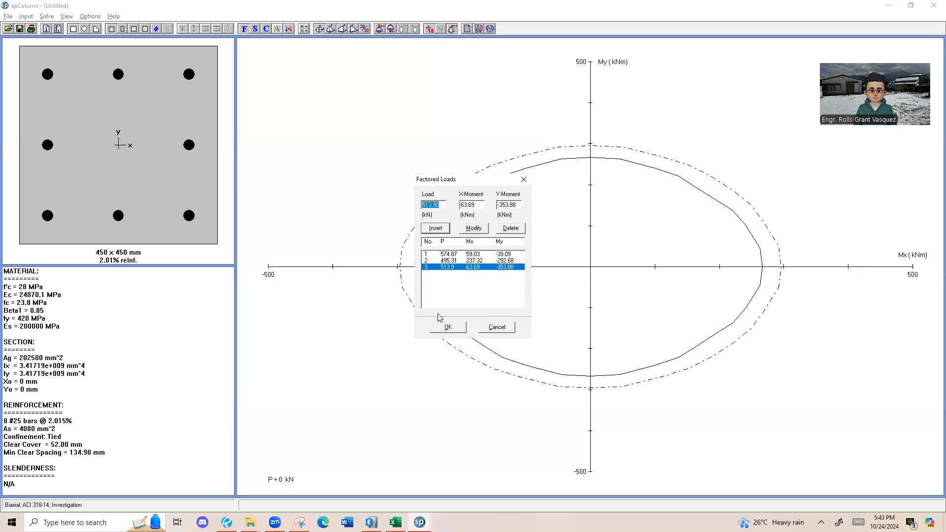
click(448, 327)
Solve the 450 x 450 mm section with 8 #25 bars for the C2 loads, checking C1's size and bars in Excel meanwhile.
click(47, 16)
click(64, 27)
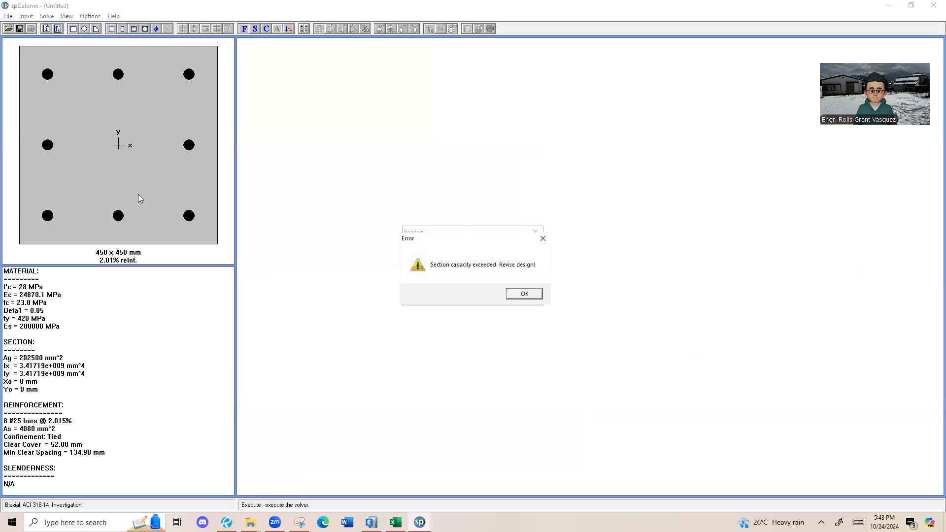
key(alt+Tab)
drag(200, 211, 255, 212)
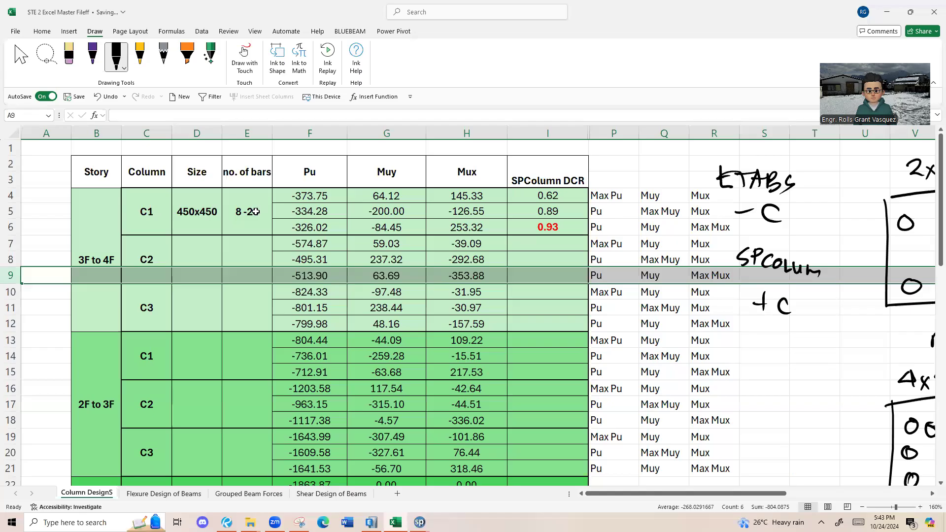
drag(200, 258, 256, 258)
key(alt+Tab)
click(525, 296)
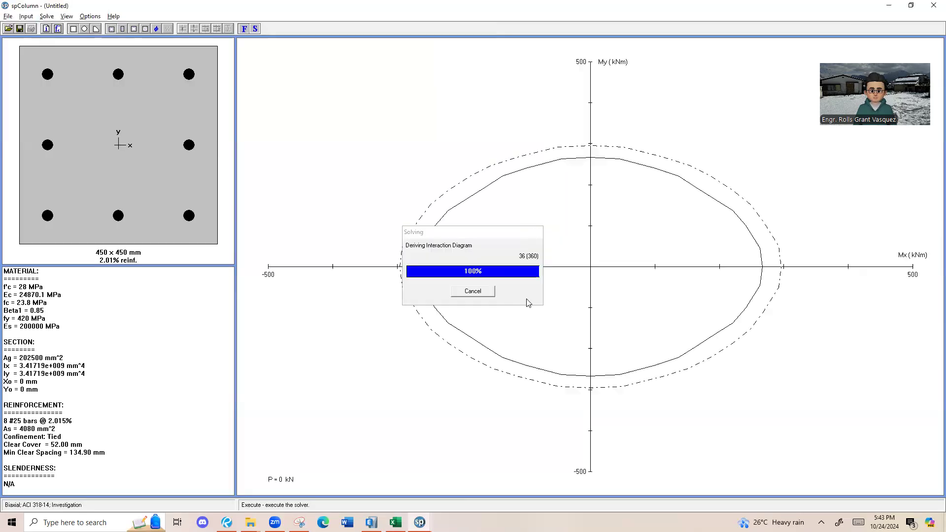
Examine the capacity ratios of C2 loads 2 and 3 in the results report and close it.
click(646, 216)
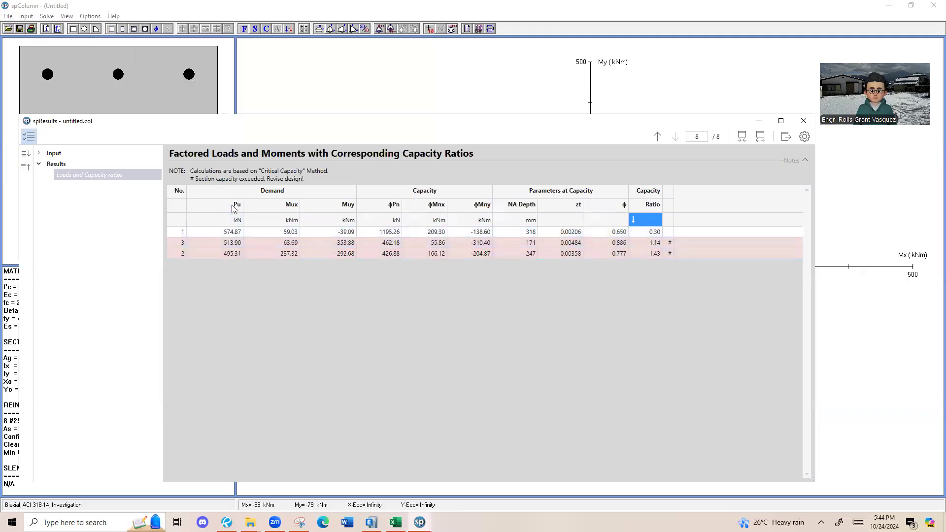
click(633, 254)
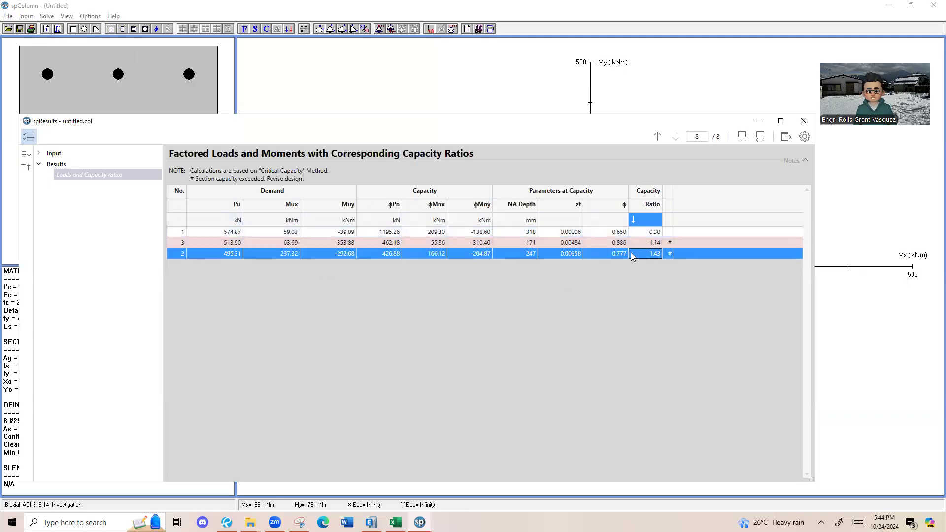
click(658, 243)
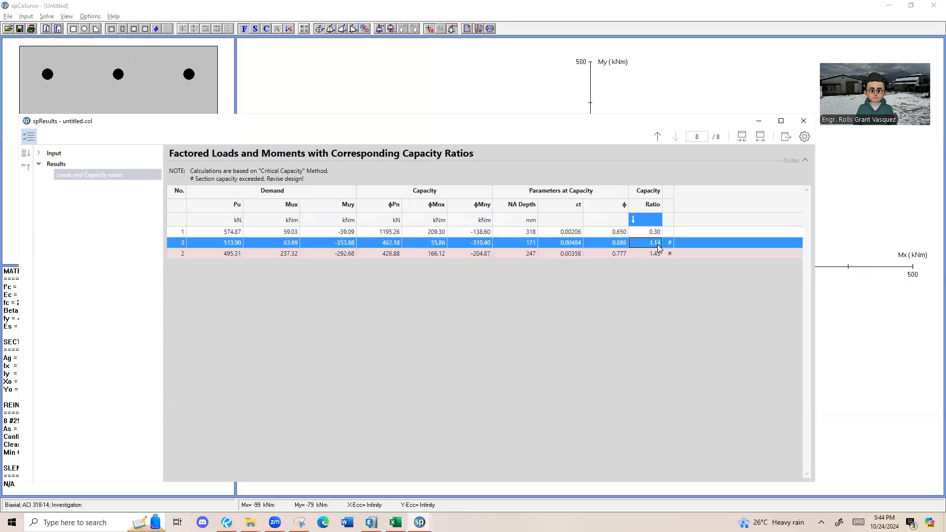
click(804, 122)
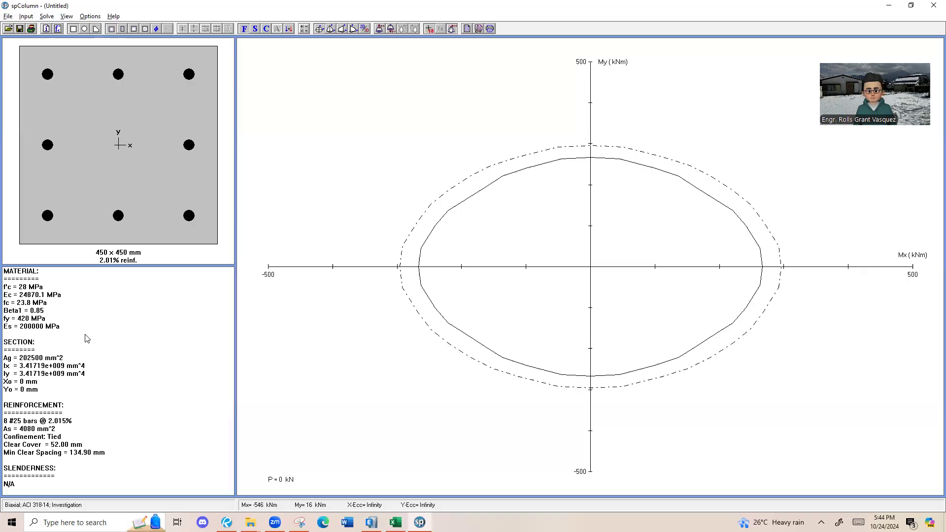
Set the number of bars to 12 in the all-sides-equal reinforcement.
click(26, 16)
mouse_move(26, 17)
mouse_move(74, 63)
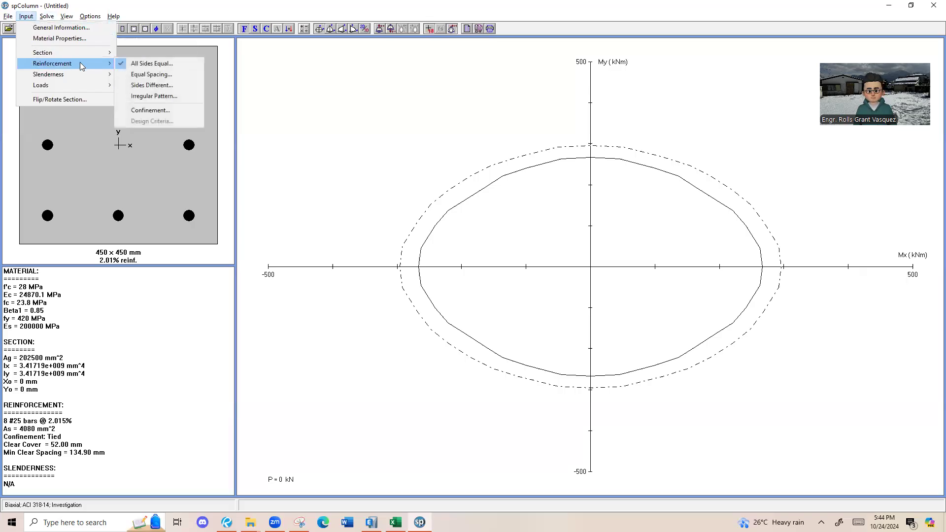
click(157, 69)
double_click(453, 226)
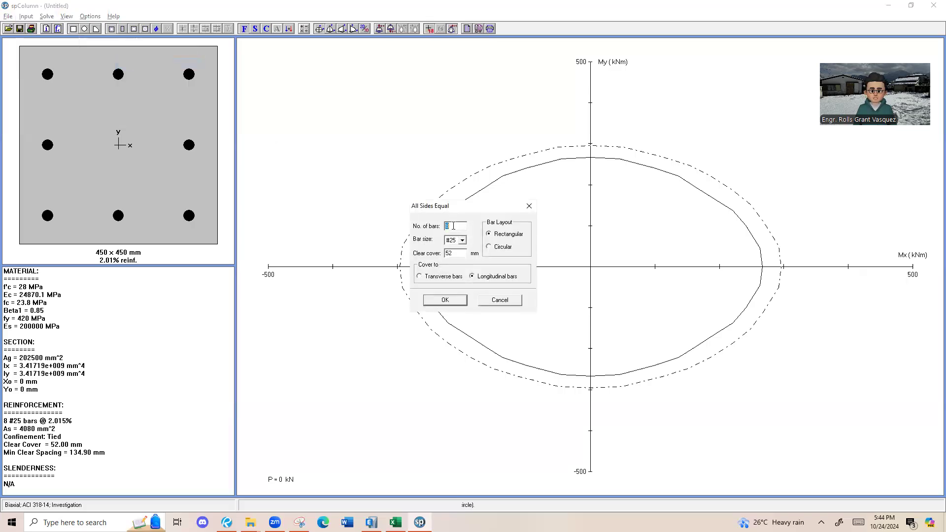
click(451, 298)
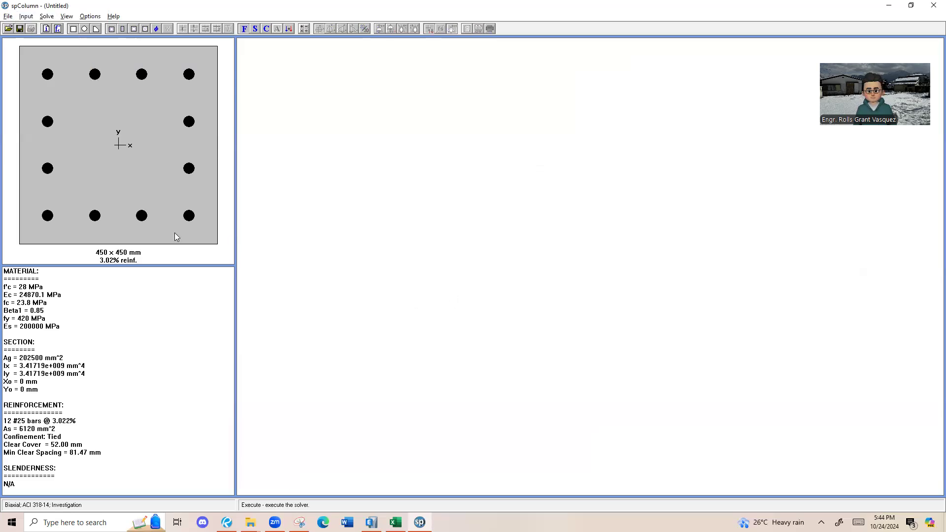
Solve the 450 x 450 mm section again with 12 #25 bars.
click(46, 17)
click(55, 28)
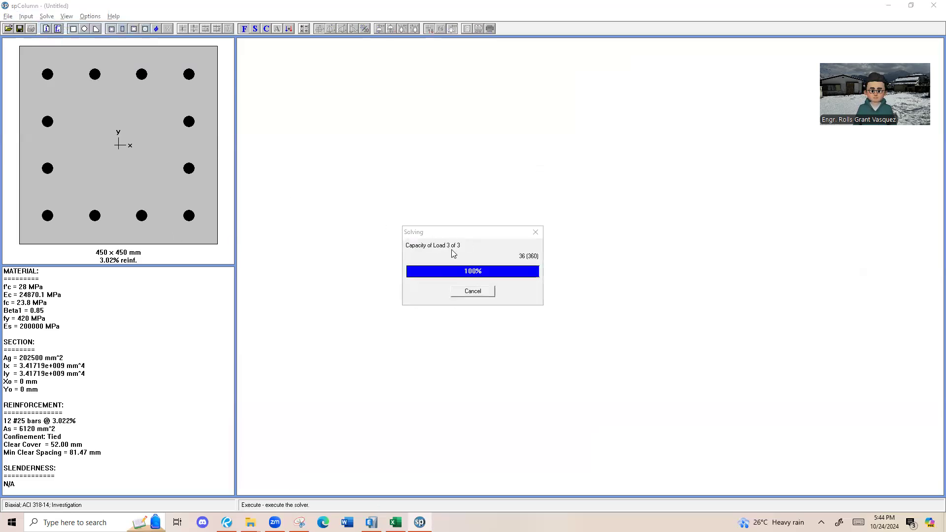
click(530, 295)
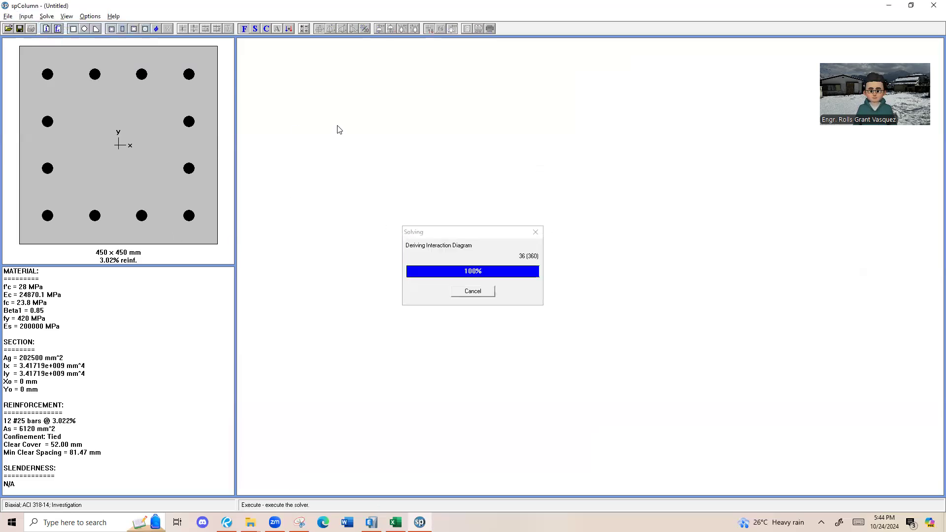
Open the results report, examine the capacity ratio of load 2 for the 12-bar section, and close the report.
click(66, 16)
click(84, 36)
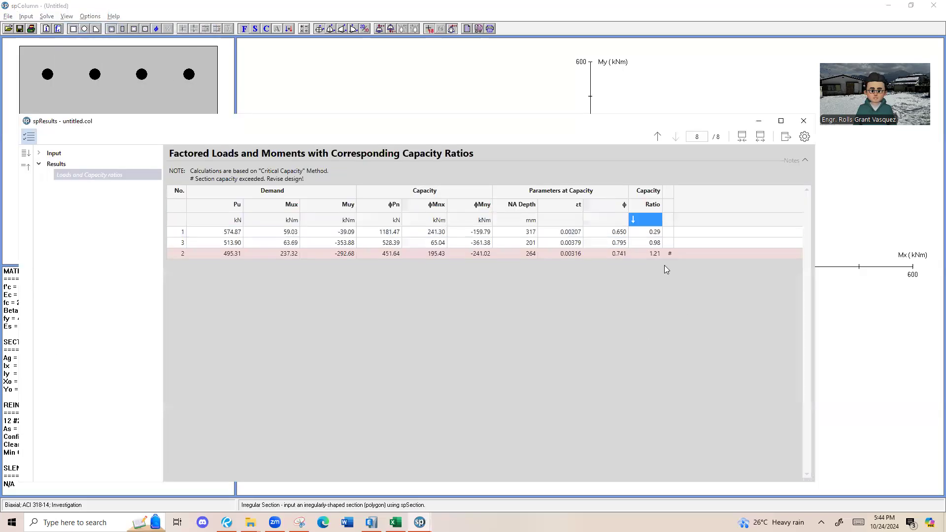
click(656, 254)
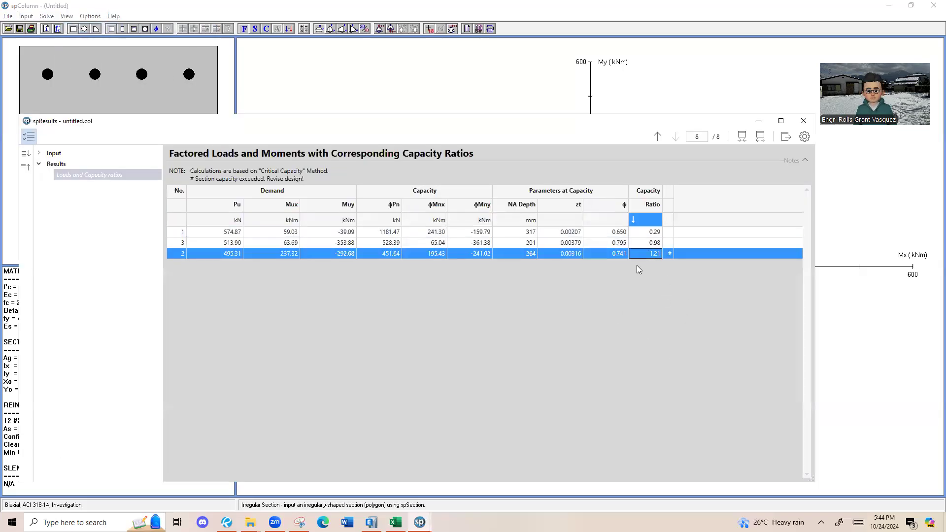
click(805, 136)
click(528, 184)
click(803, 120)
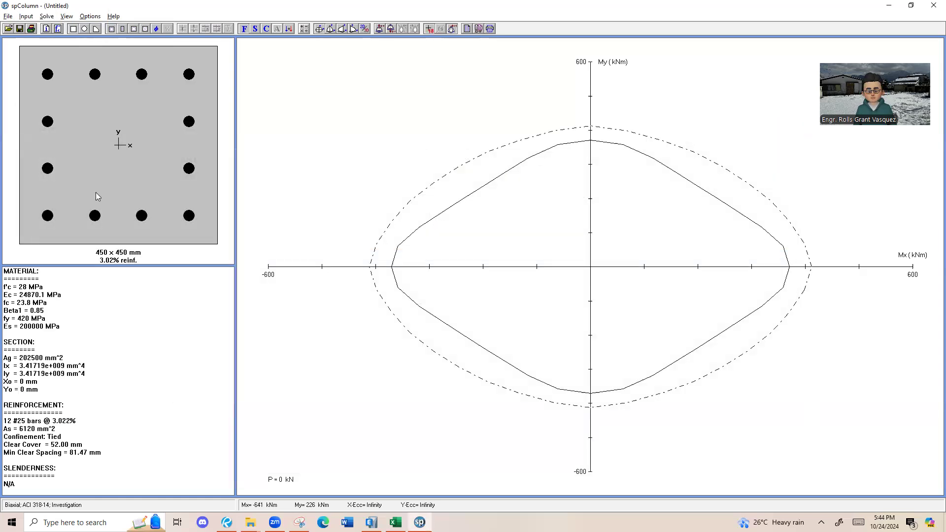
Change the bar size of the all-sides-equal reinforcement to #29.
click(27, 16)
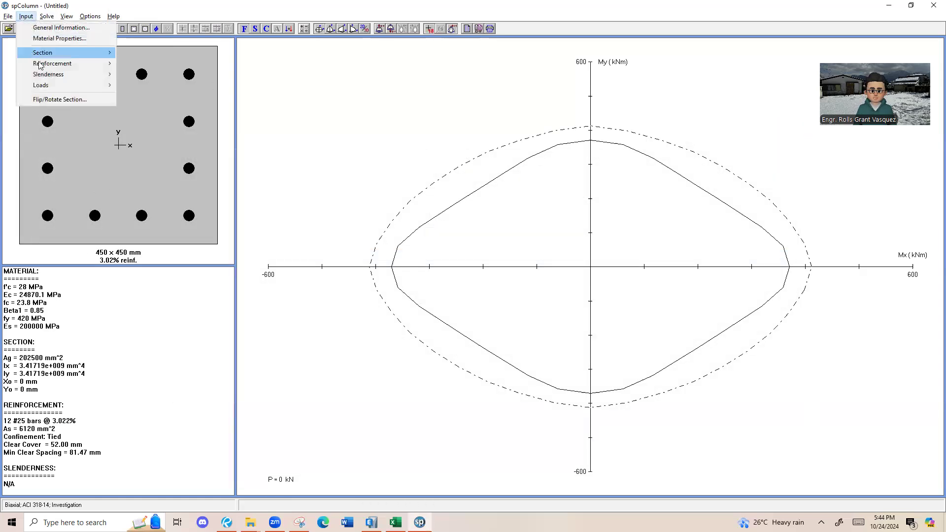
mouse_move(49, 64)
click(150, 63)
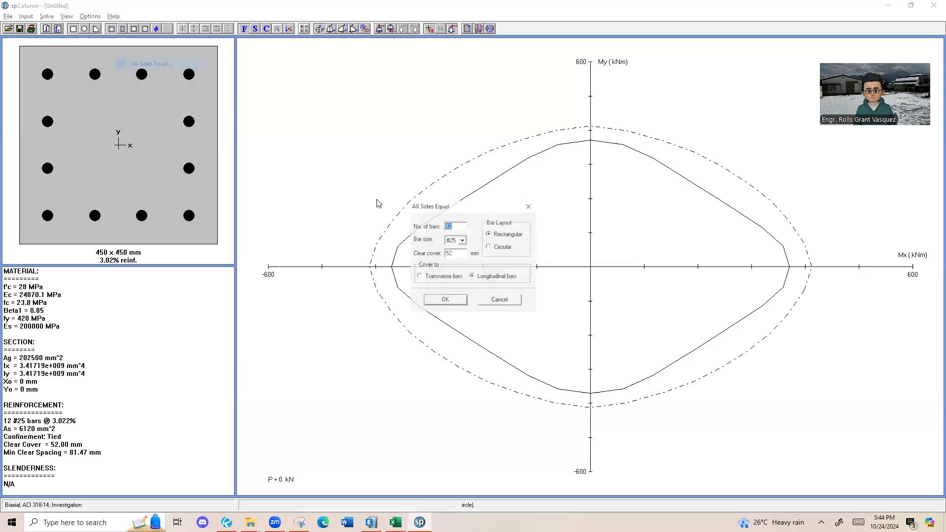
click(463, 240)
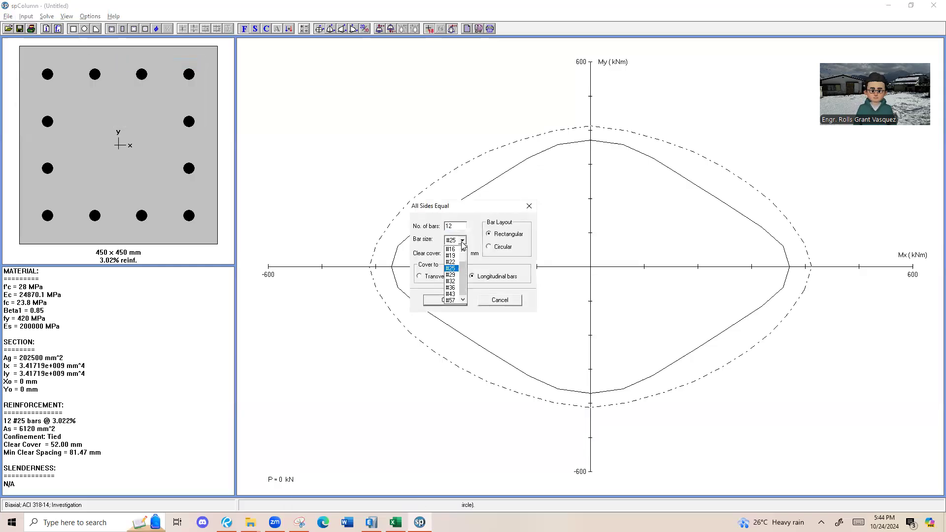
click(458, 275)
click(445, 300)
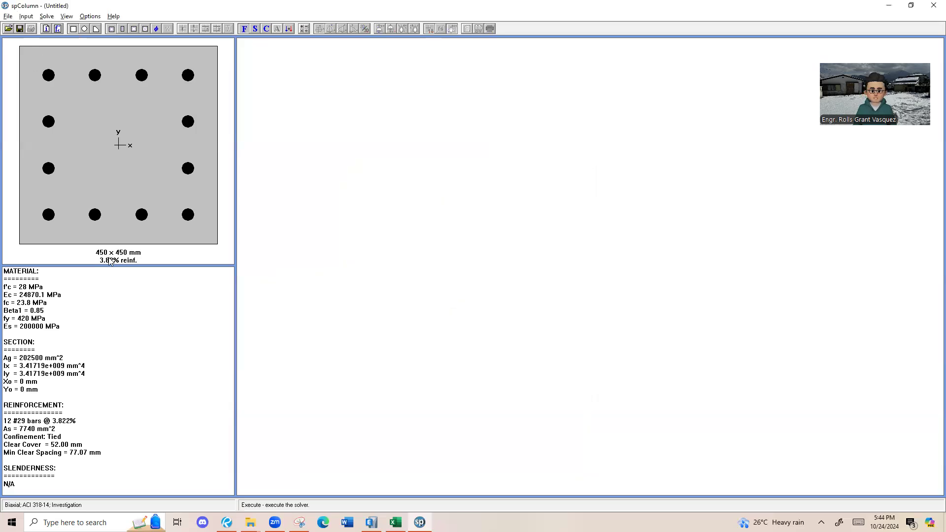
Set the number of bars to 8 in the all-sides-equal reinforcement, keeping the #29 bar size.
click(26, 17)
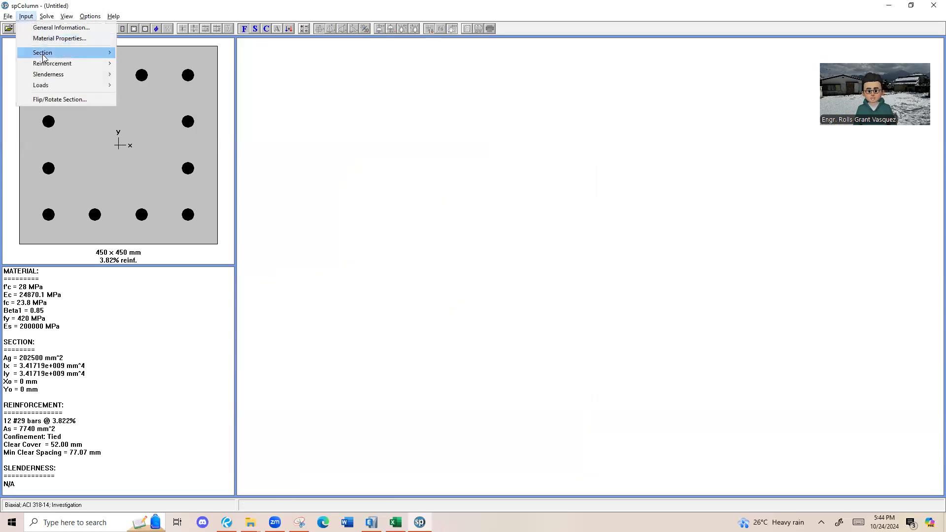
mouse_move(55, 68)
click(172, 64)
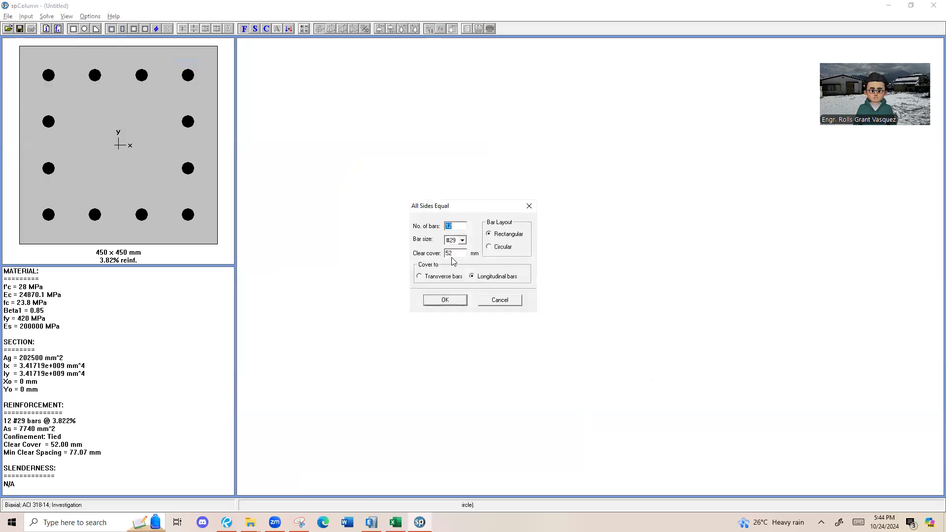
text(8)
click(447, 300)
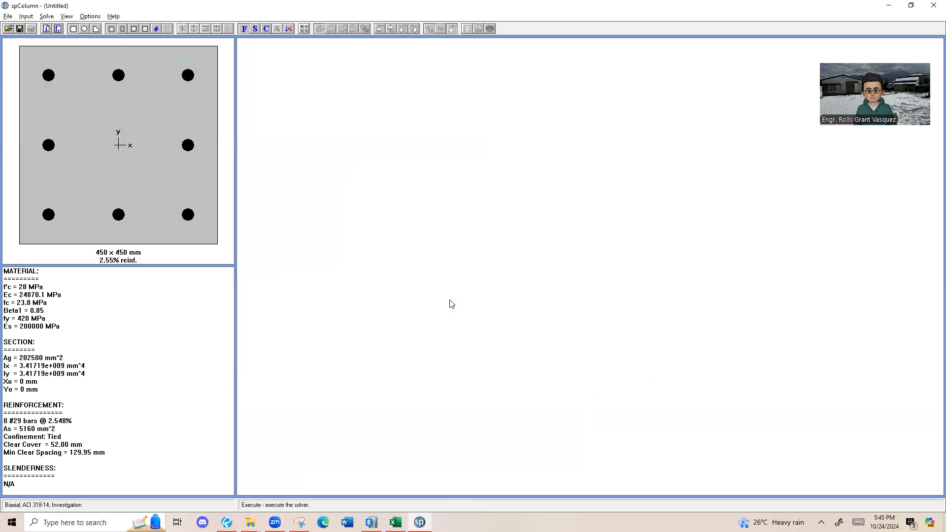
Solve the 450 x 450 mm section with 8 #29 bars.
click(46, 16)
click(59, 25)
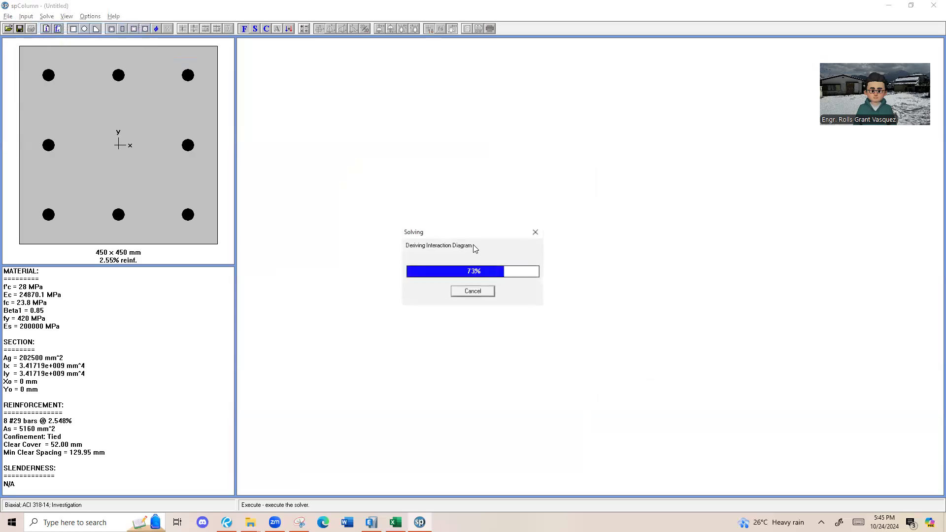
click(522, 294)
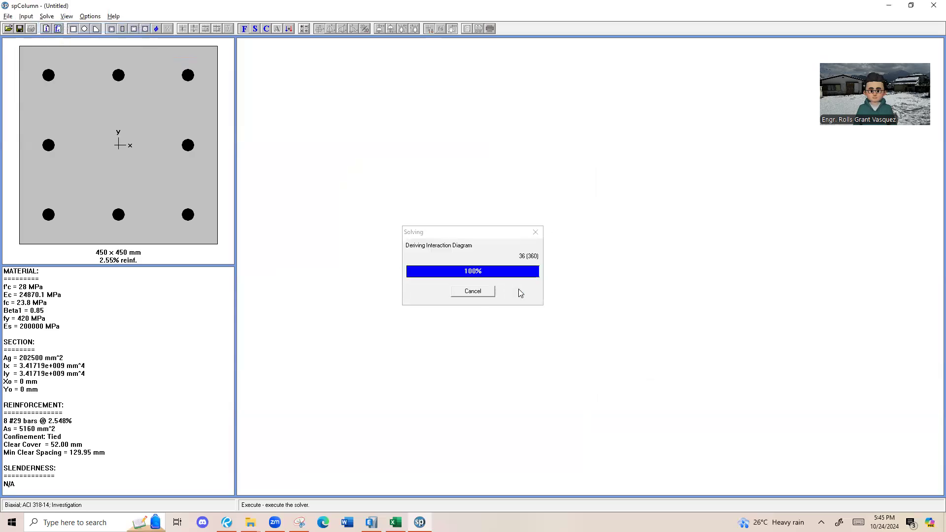
Open the results report, examine the capacity ratios of loads 2 and 3 for the 8-bar section, and close the report.
click(67, 17)
click(102, 31)
click(651, 244)
click(650, 253)
click(649, 242)
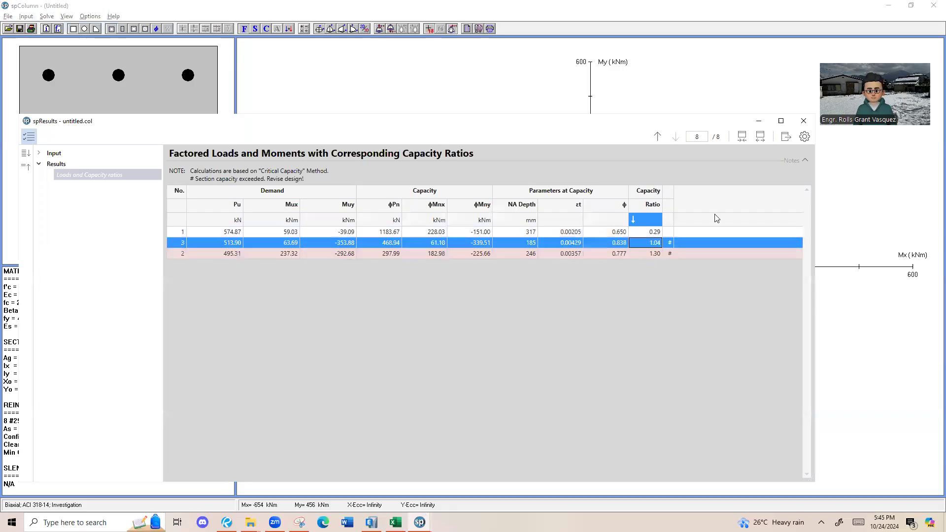
click(804, 120)
Set the number of #29 bars in the all-sides-equal reinforcement back to 12.
click(26, 16)
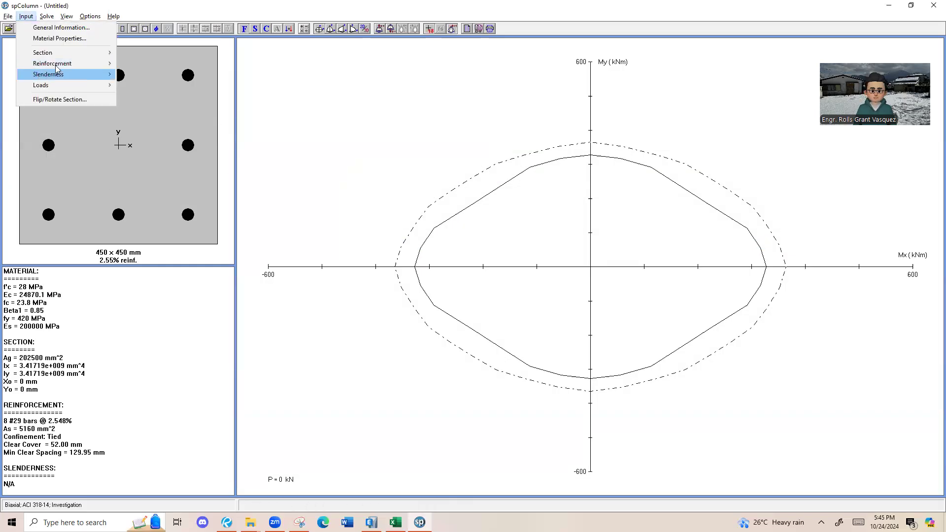
mouse_move(98, 64)
click(186, 66)
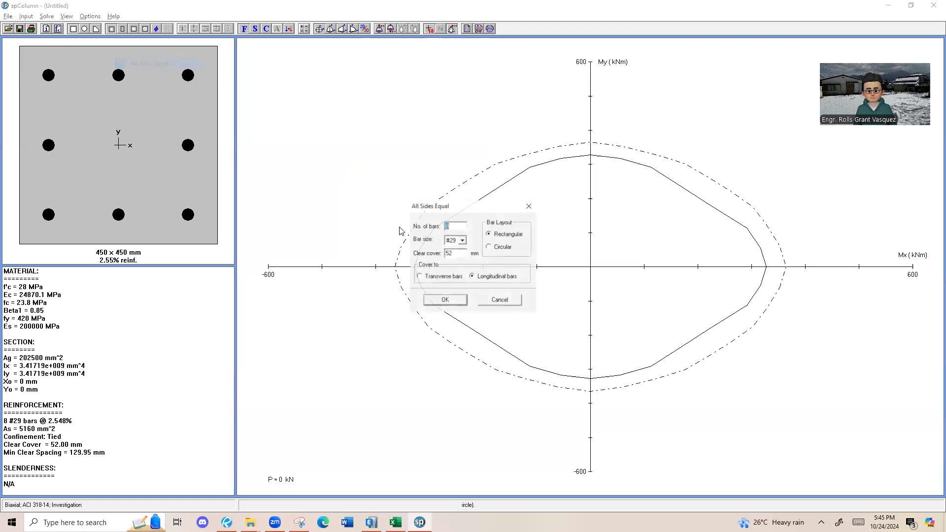
click(463, 241)
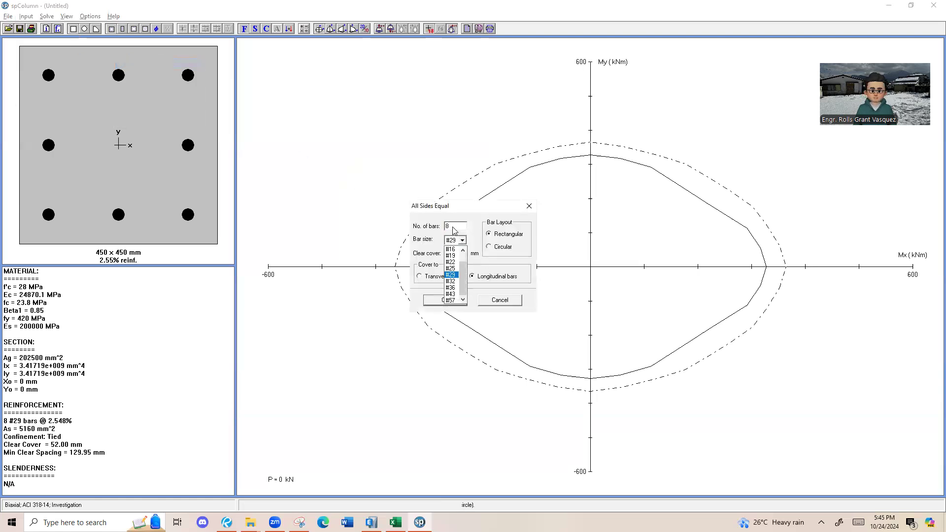
click(453, 227)
text(12)
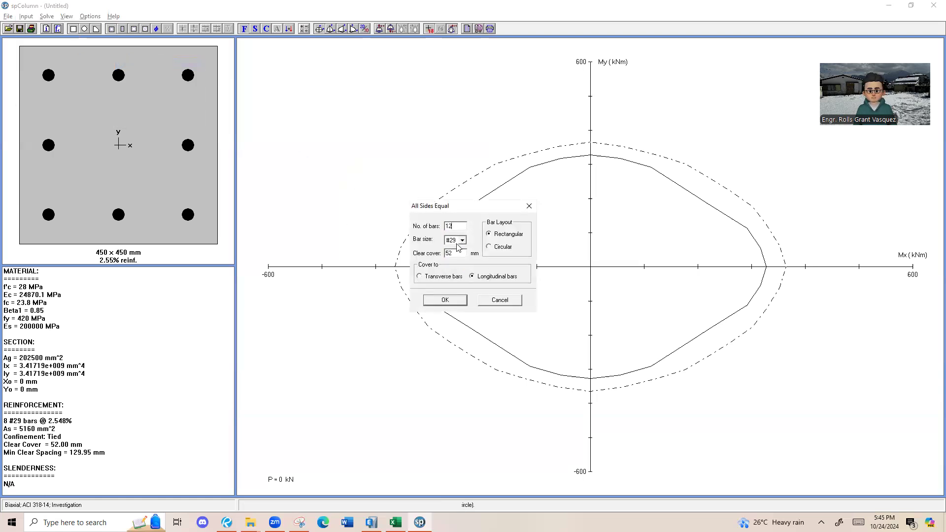
click(444, 300)
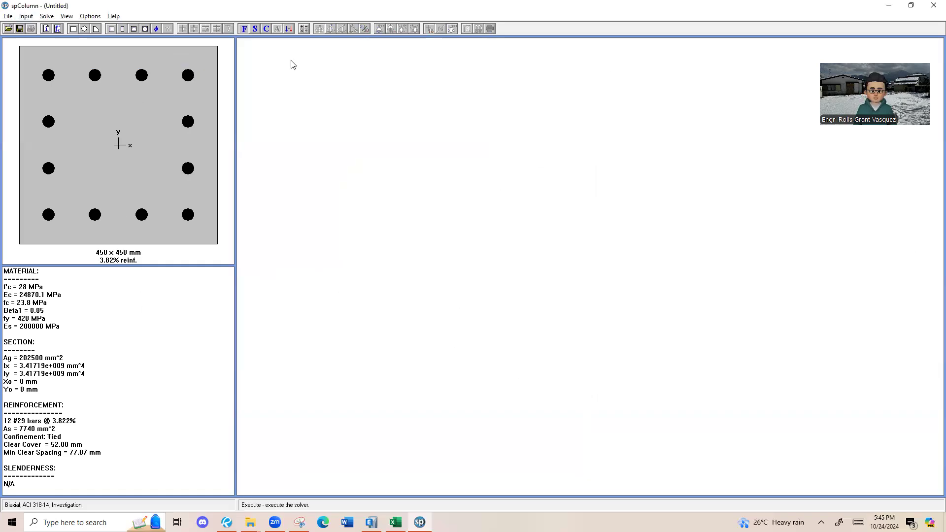
Solve the 450 x 450 mm section with 12 #29 bars and open the results report with its capacity ratios.
click(47, 16)
click(74, 40)
click(522, 294)
click(66, 16)
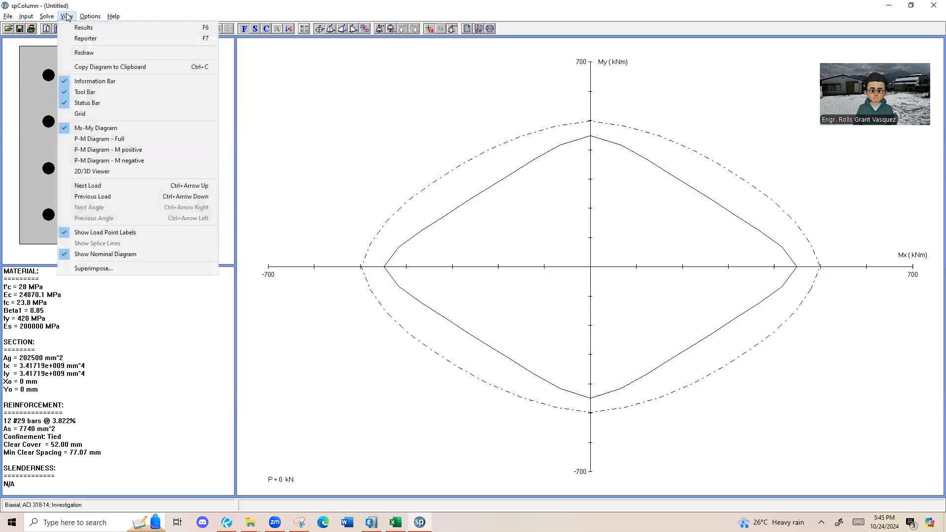
click(117, 39)
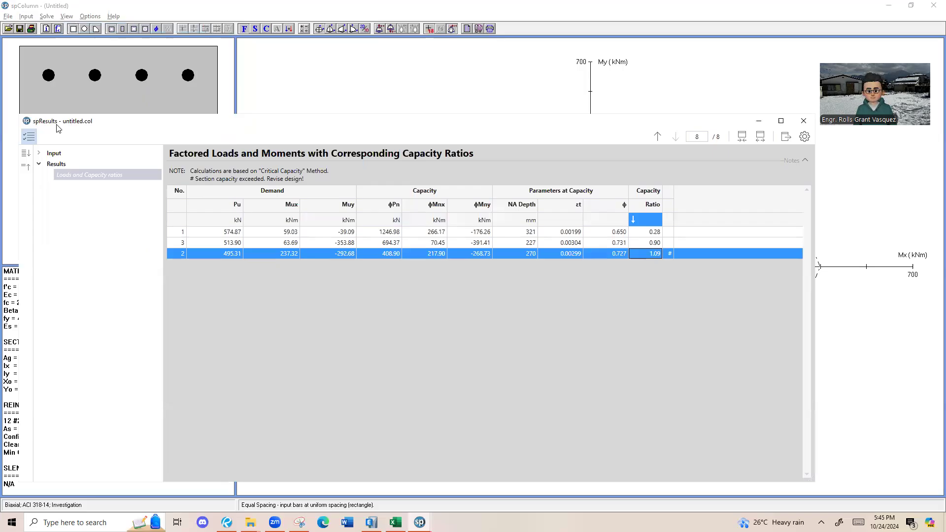
Close the capacity results and set the rectangular column section to 475 mm wide and 475 mm deep.
drag(573, 140, 647, 174)
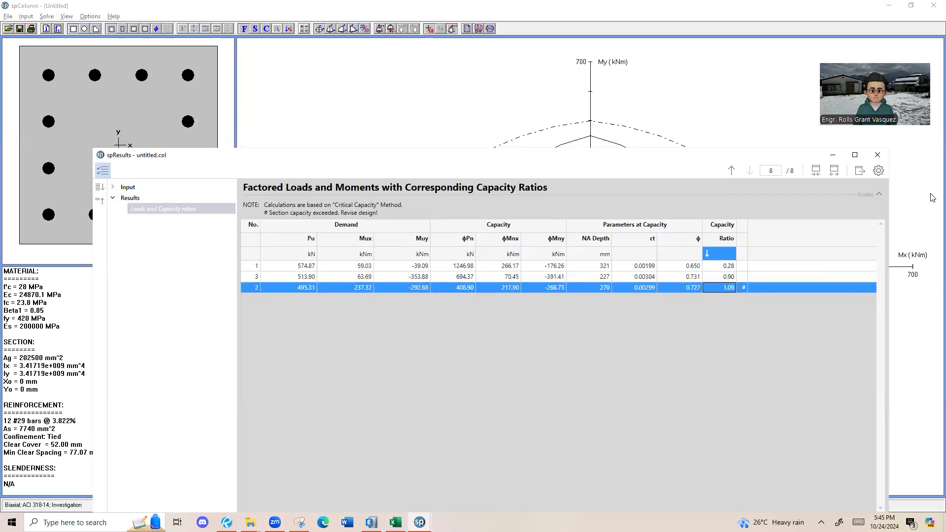
click(877, 154)
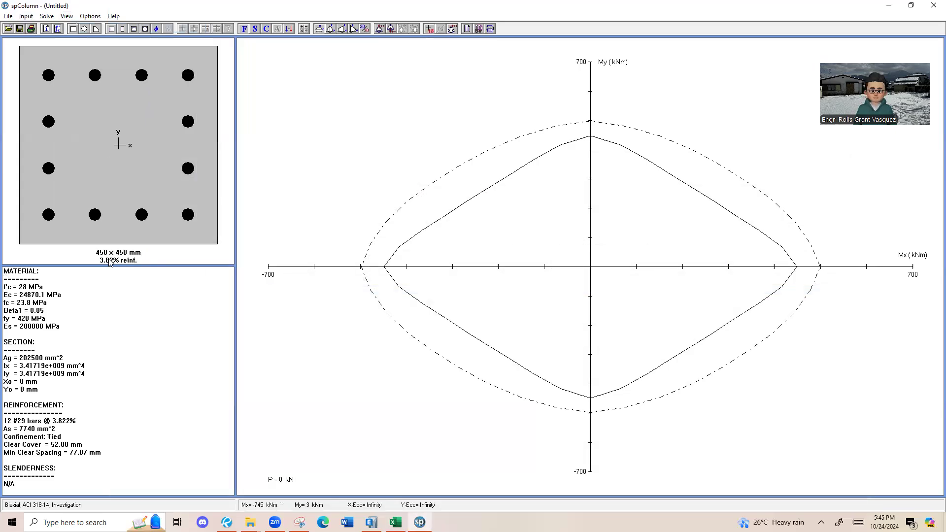
click(94, 275)
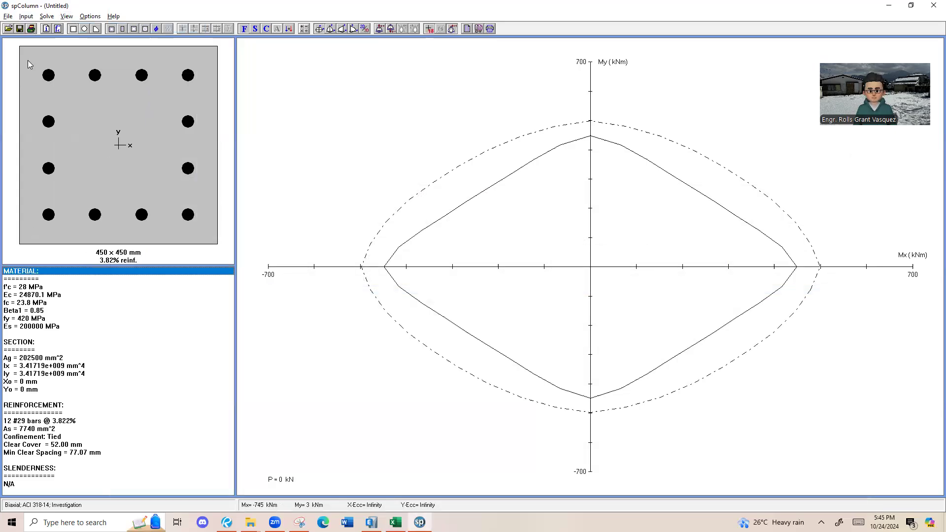
click(26, 17)
mouse_move(49, 53)
click(143, 52)
text(475)
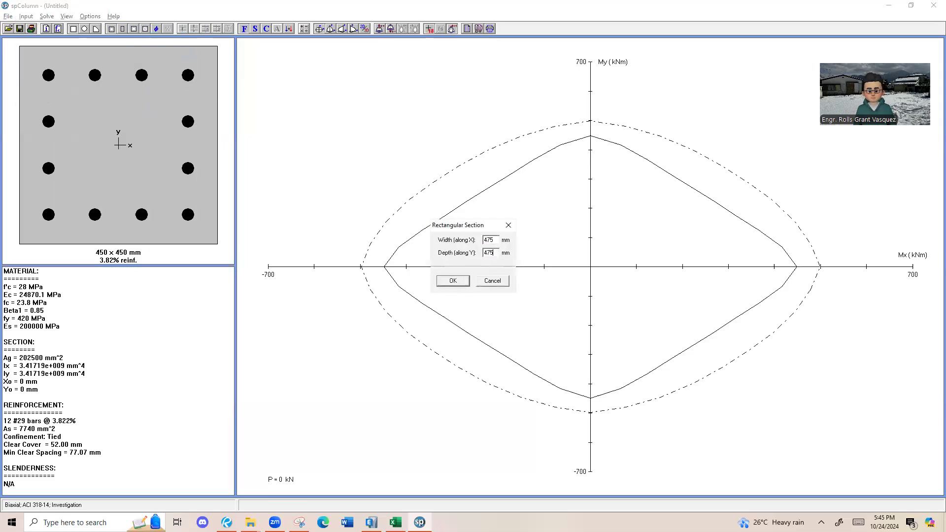
click(449, 281)
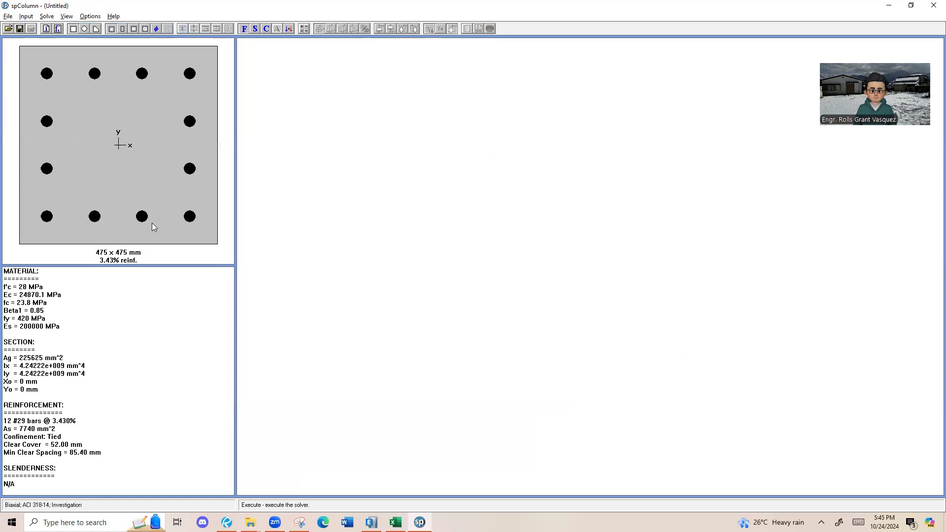
Run the solver for the 475 x 475 mm section and check the resulting capacity ratios.
click(47, 16)
click(57, 23)
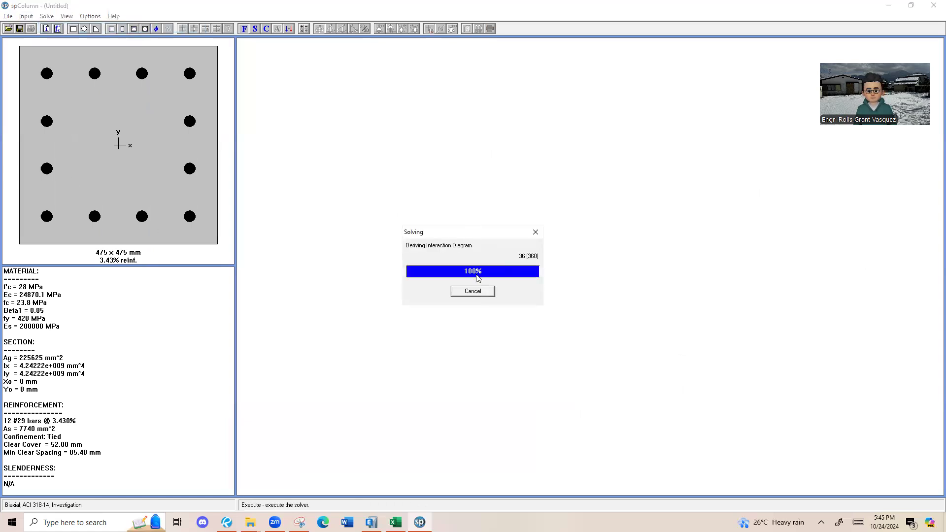
click(66, 16)
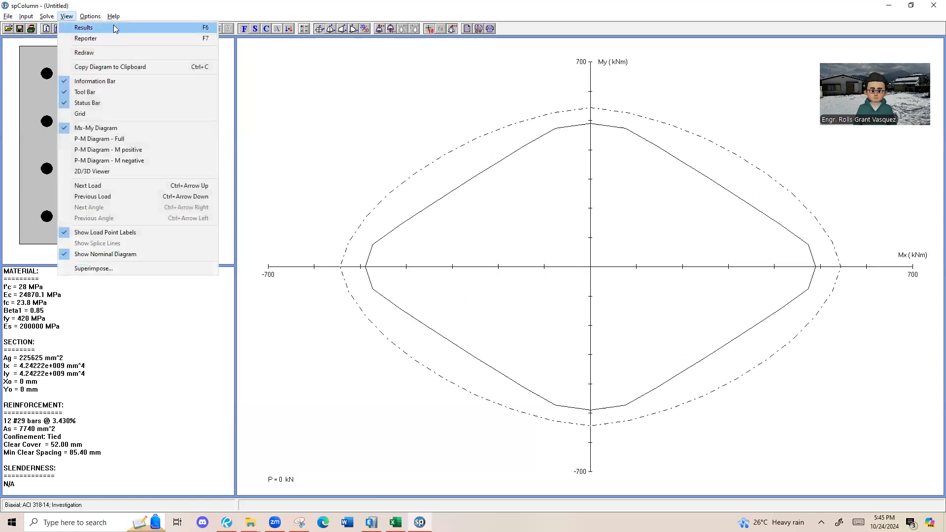
click(114, 28)
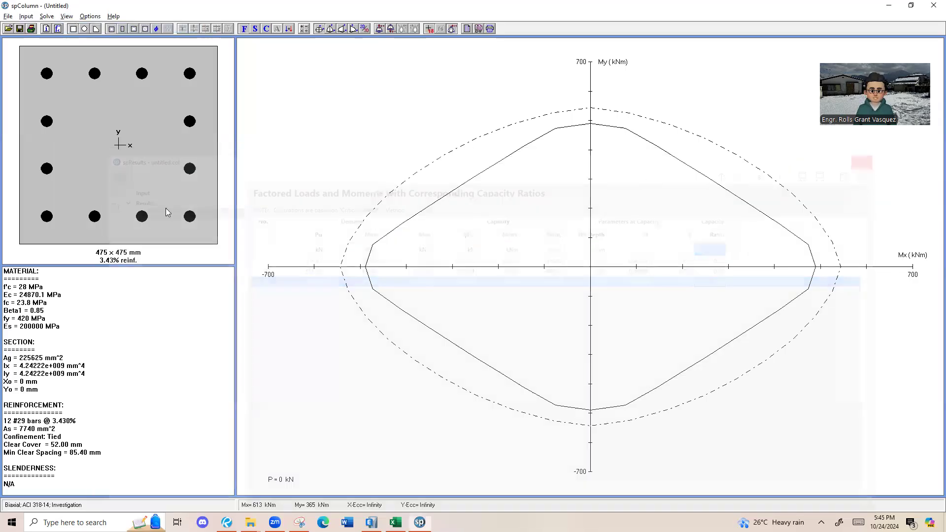
click(877, 154)
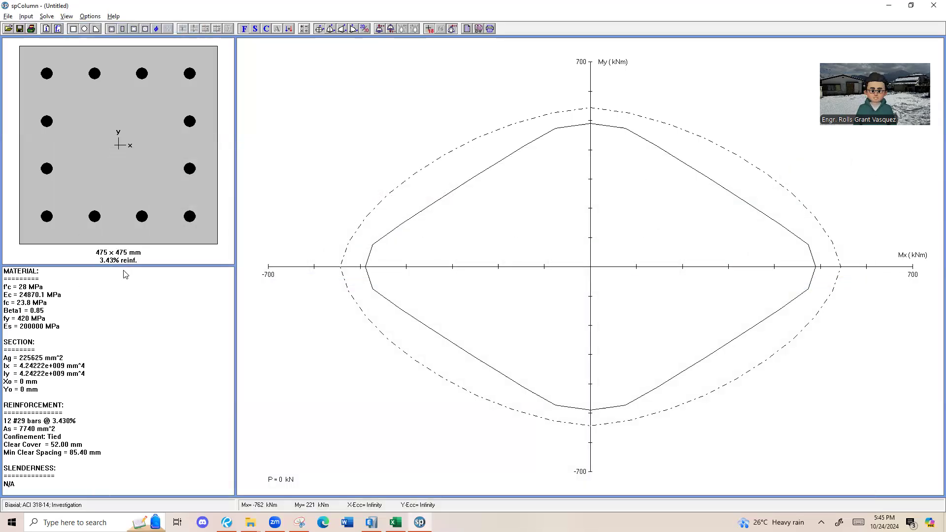
Try #25 as the bar size for the equal-sided reinforcement of the column.
click(45, 422)
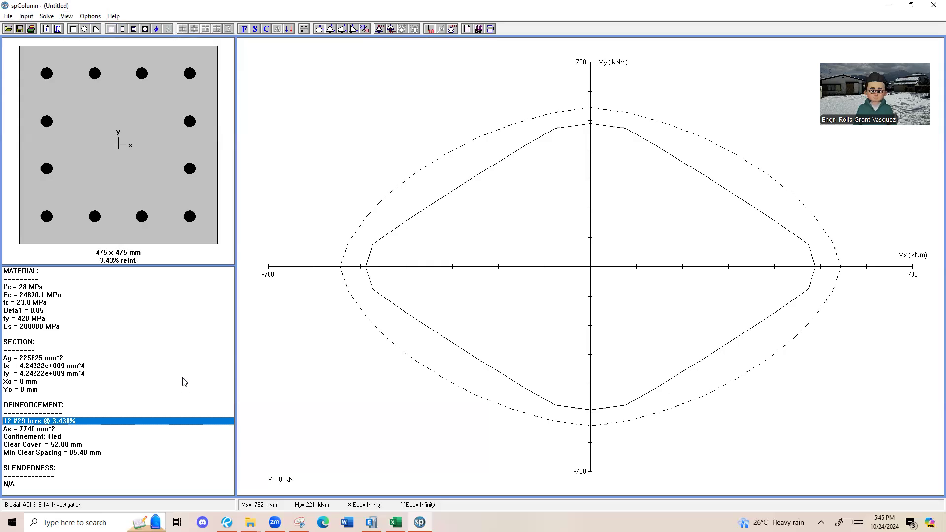
click(26, 16)
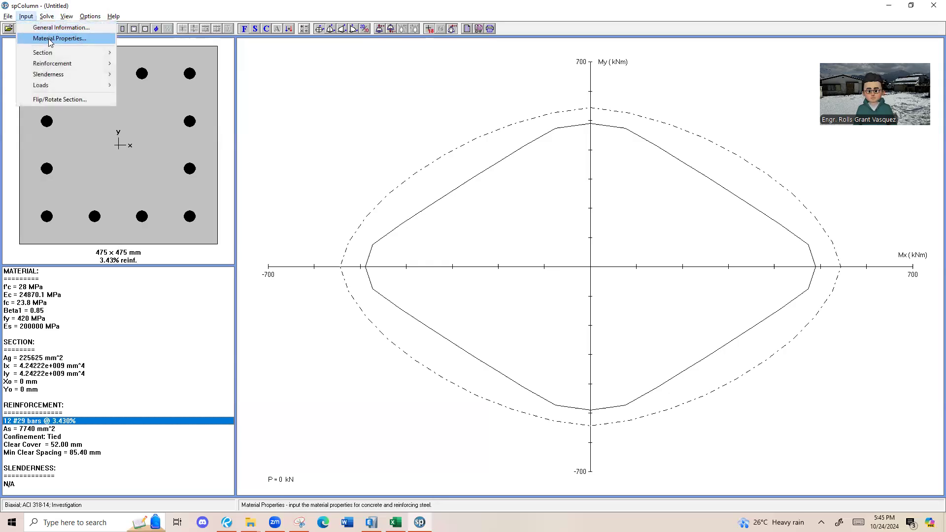
mouse_move(54, 63)
mouse_move(207, 63)
click(276, 63)
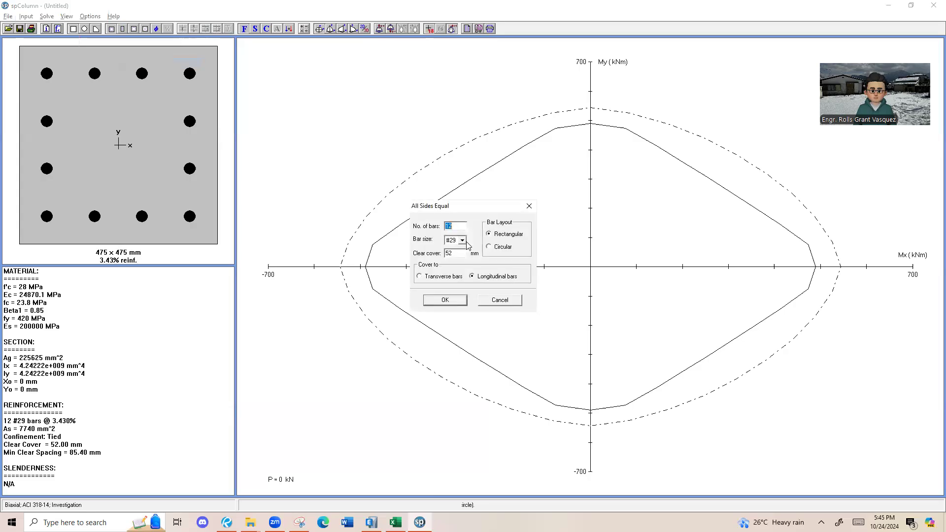
click(462, 241)
click(458, 273)
click(448, 300)
Solve the section with #25 bars and check the capacity ratio of each load.
click(47, 16)
click(49, 28)
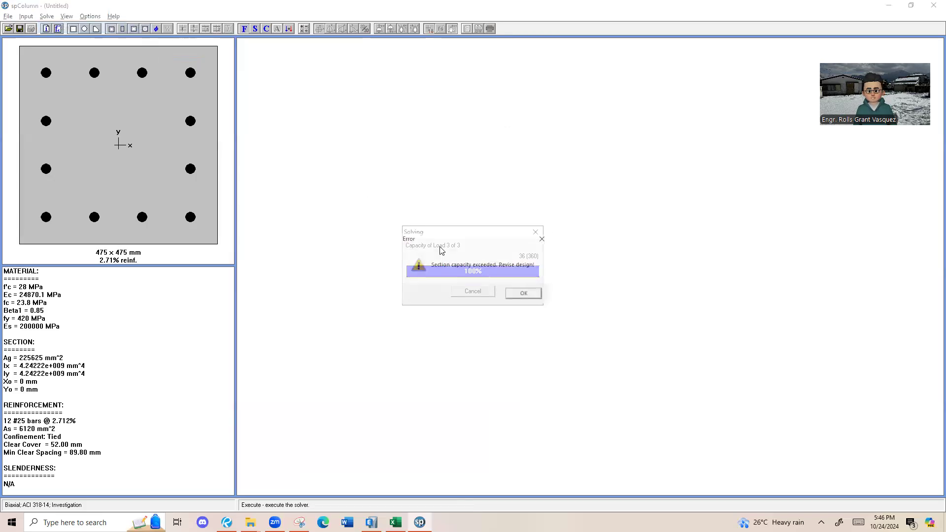
click(524, 294)
click(67, 17)
click(84, 29)
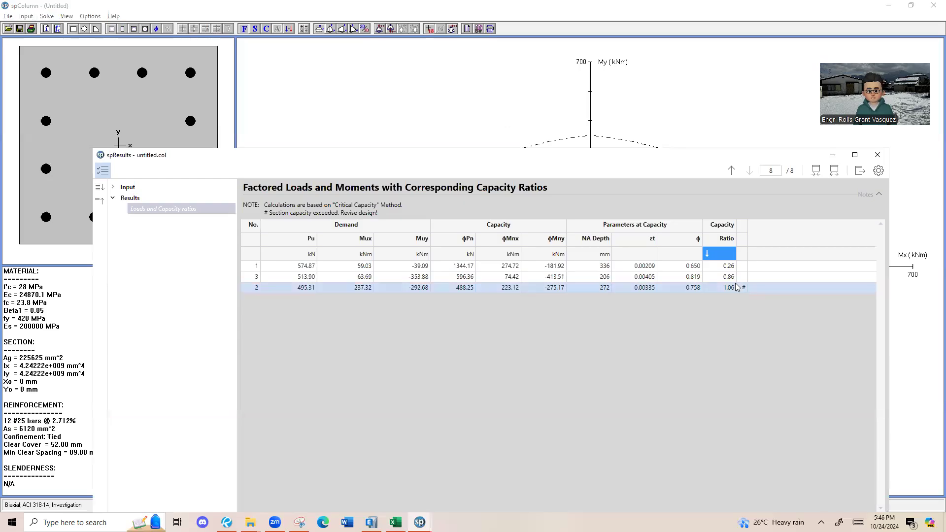
click(878, 155)
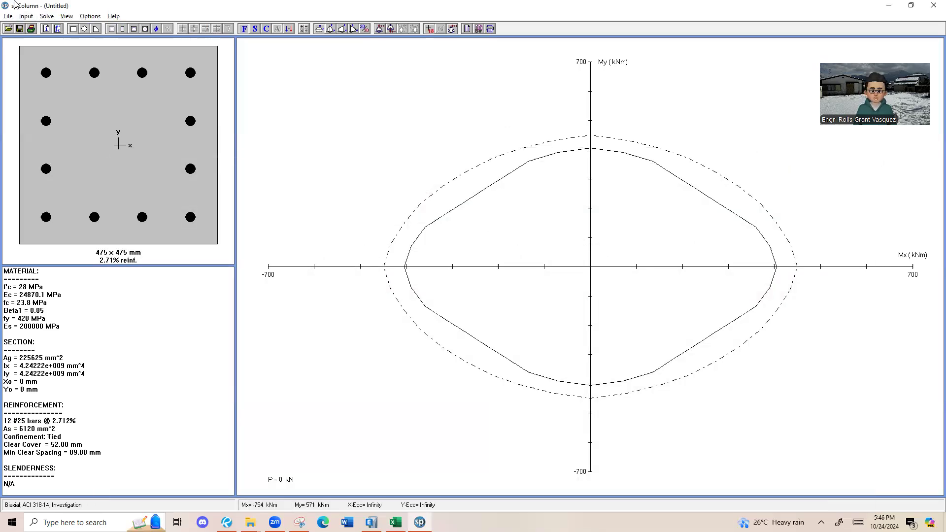
Set the equal-sided reinforcement to #29 bars and run the solver again.
click(26, 17)
mouse_move(49, 73)
click(173, 67)
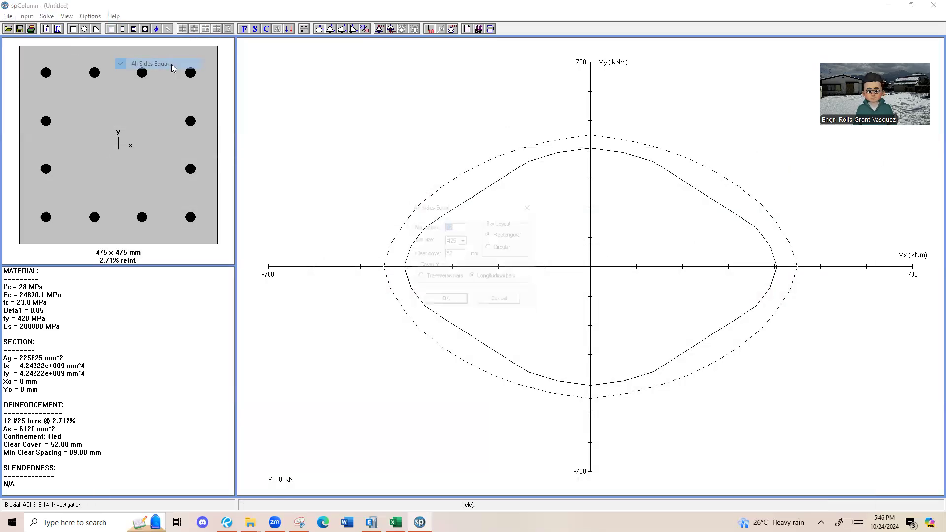
click(462, 240)
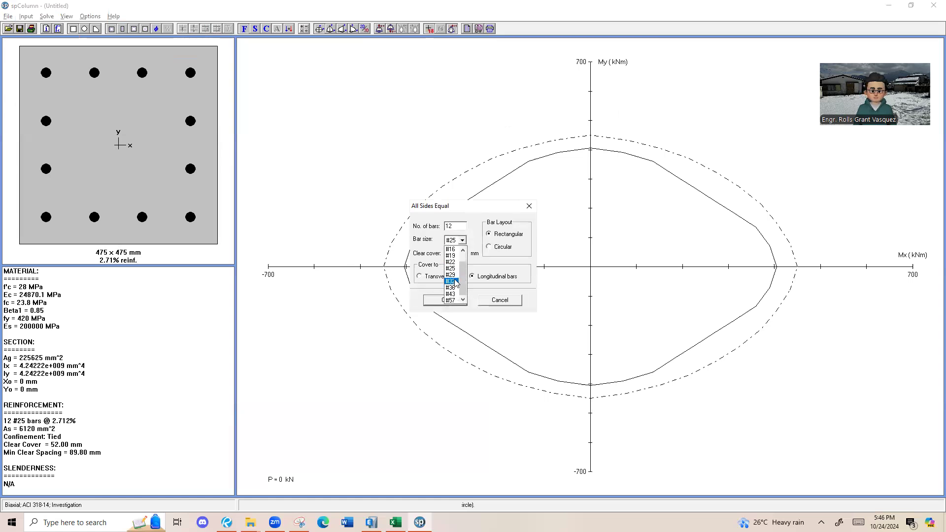
click(451, 274)
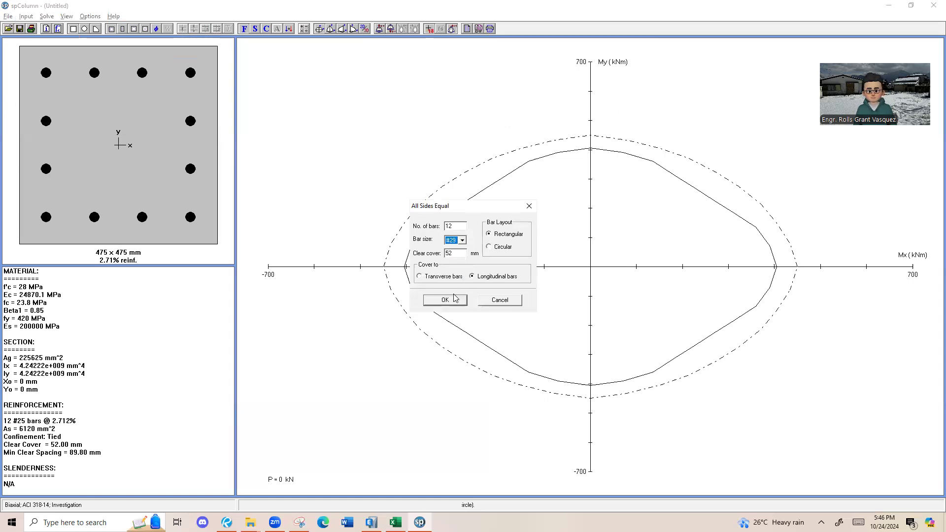
click(445, 300)
click(47, 16)
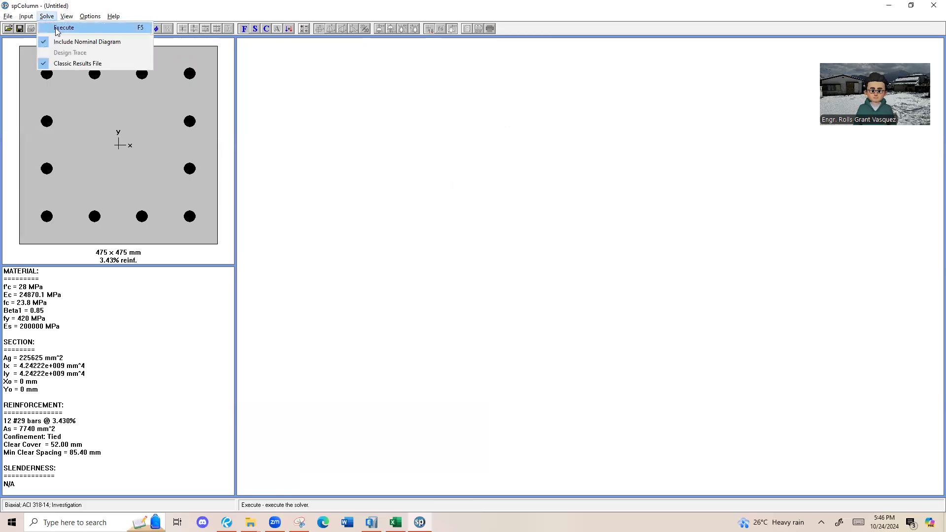
click(56, 28)
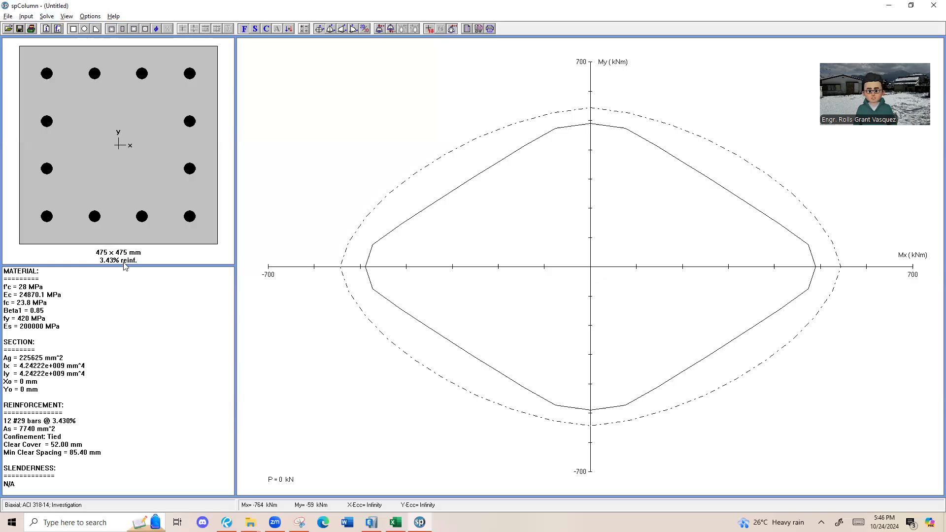
Switch to the Excel column design sheet and enter 475x475 as the size of column C2, 3F to 4F.
key(alt+Tab)
click(189, 239)
text(475)
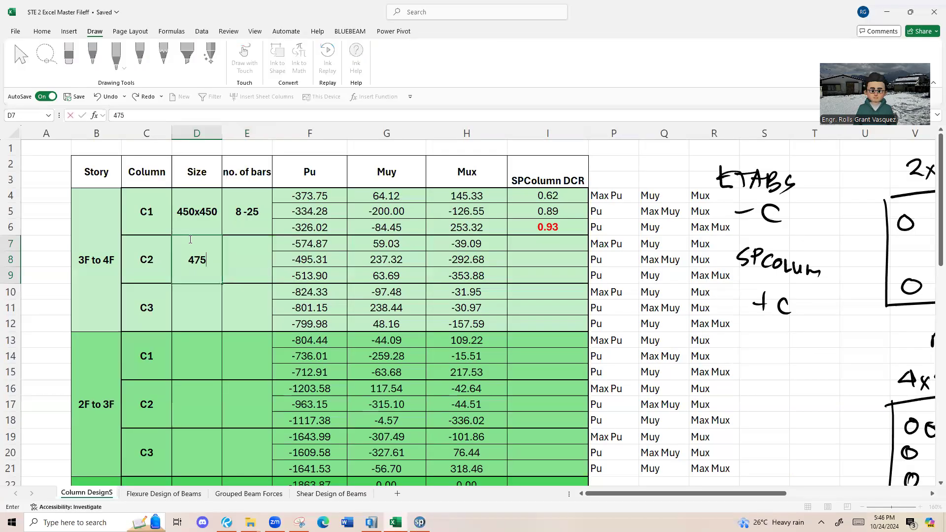
text(x475)
key(Return)
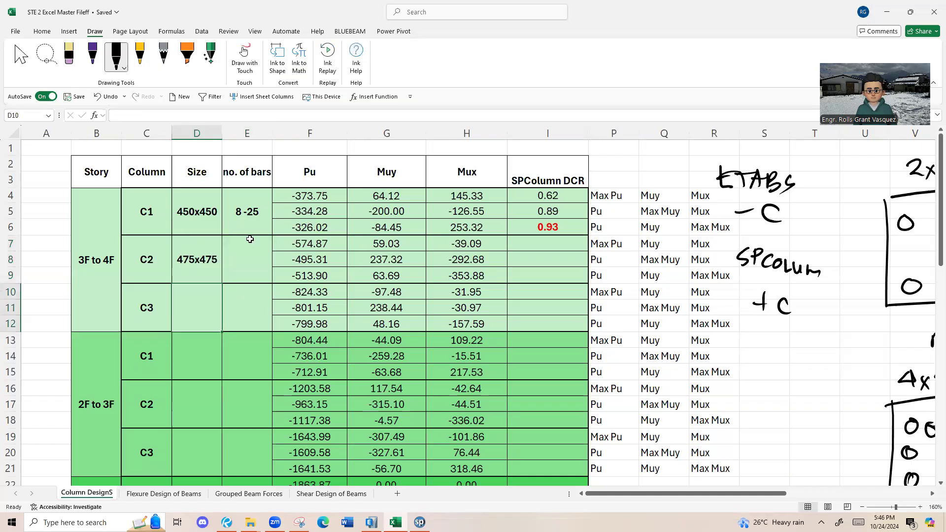
Try to enter 12-28 directly as the number of bars for column C2, 3F to 4F.
click(260, 240)
text(12-25)
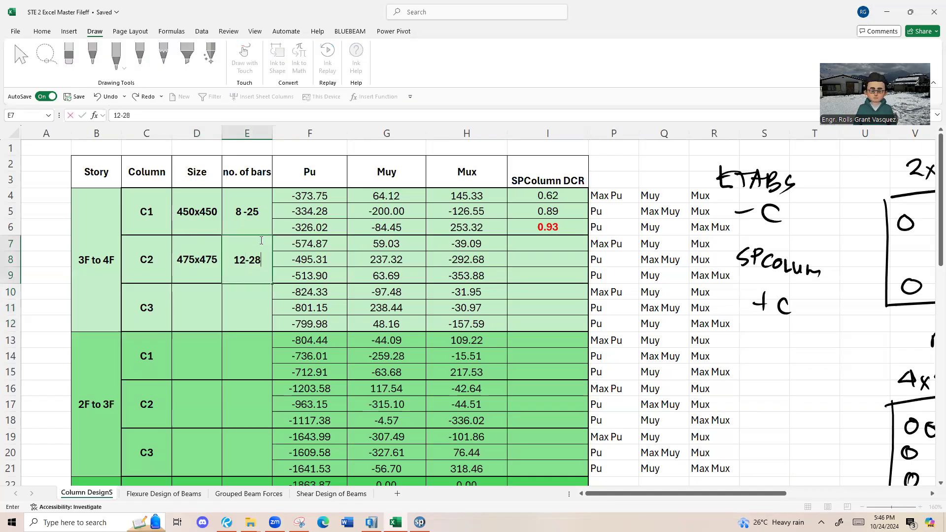
key(Return)
double_click(237, 261)
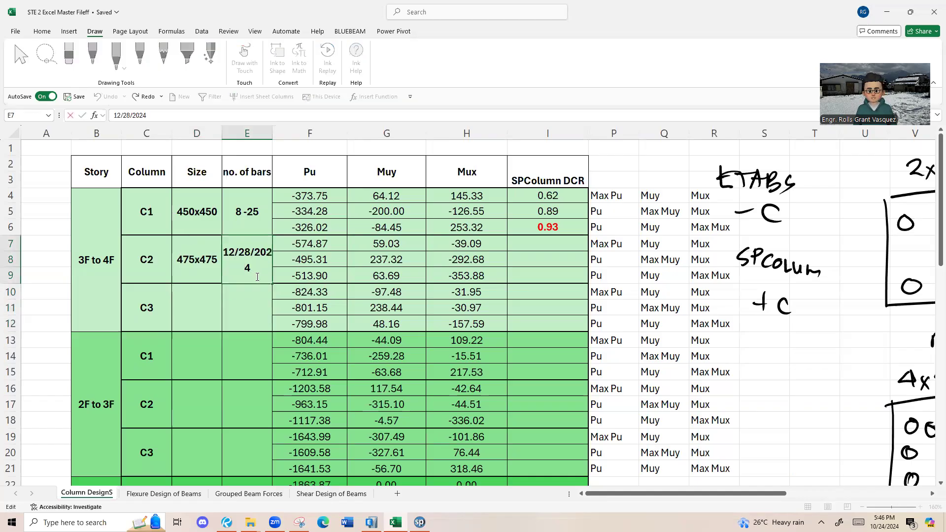
key(Escape)
Copy C1's bar entry to column C2, 3F to 4F, and edit the copy to read 12 -28.
click(247, 222)
key(ctrl+c)
ctrl+click(250, 262)
key(ctrl+v)
click(254, 264)
click(256, 288)
double_click(251, 244)
text(12)
mouse_move(257, 245)
mouse_down()
mouse_move(265, 244)
mouse_move(250, 286)
mouse_move(246, 277)
mouse_up()
text(8)
Merge and center the 12 -28 bar entry across the three rows of column C2.
click(283, 323)
click(42, 31)
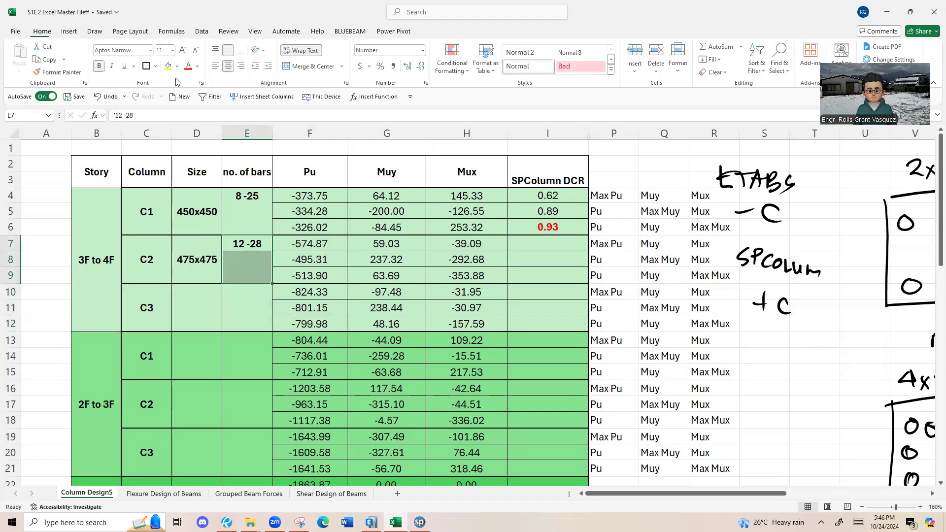
click(309, 66)
click(504, 262)
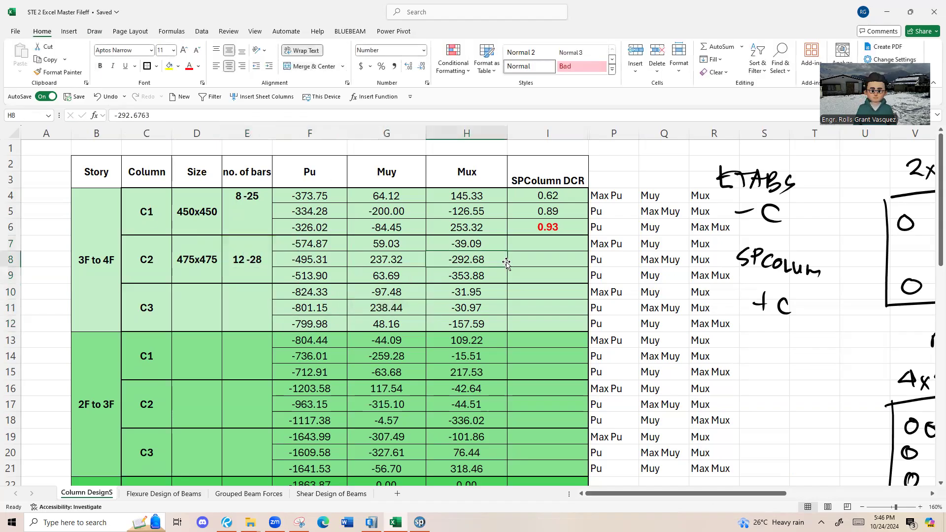
Switch to spColumn, open the capacity results, sort them by load number and check the ratio of each load.
key(alt+Tab)
click(67, 16)
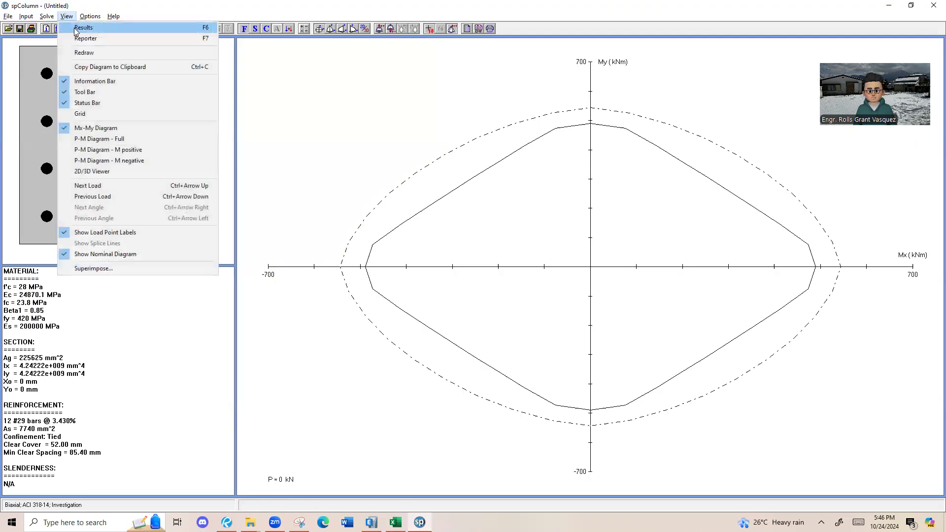
click(79, 28)
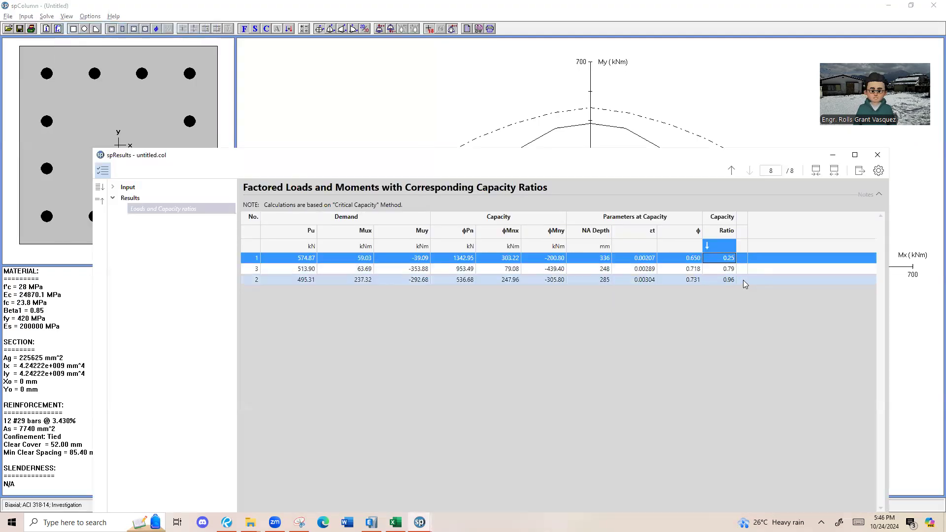
click(246, 245)
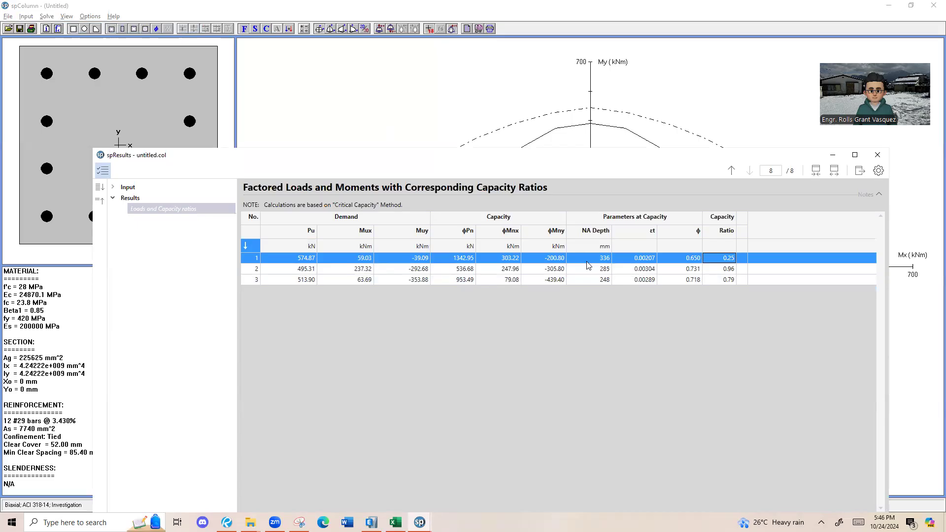
click(721, 258)
click(727, 270)
click(728, 281)
Enter 0.25 and 0.96 as the first two SPColumn DCR values of column C2 in the Excel sheet.
key(alt+Tab)
key(alt+Tab)
key(Tab)
text(0.25)
key(Return)
text(0.96)
key(Return)
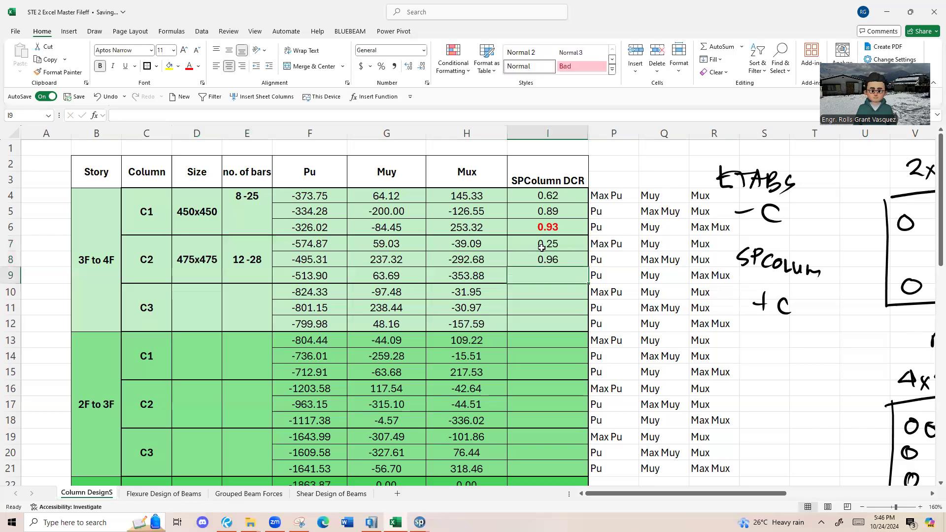
Recheck the third load's capacity ratio in spColumn and enter 0.79 as the third DCR value of column C2 in Excel.
key(alt+Tab)
key(alt+Tab)
key(Tab)
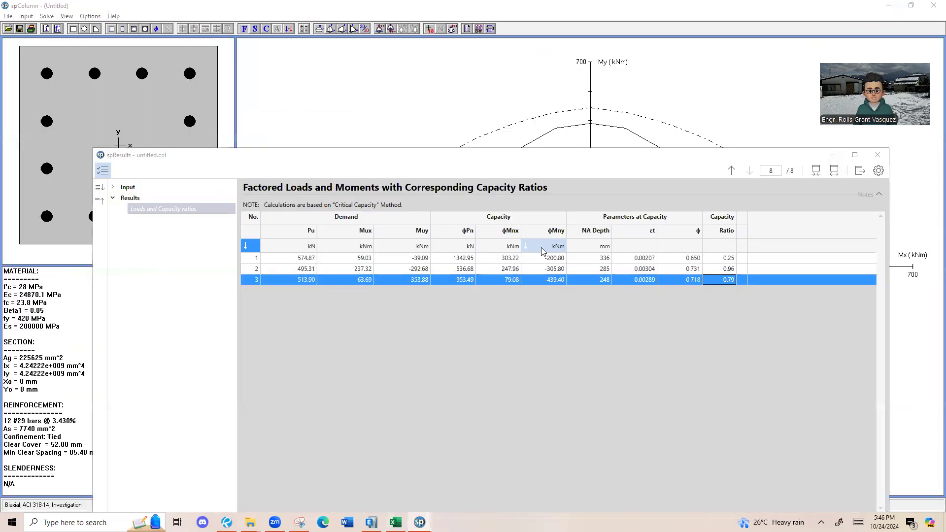
key(alt+Tab)
key(Tab)
text(0.7)
text(96)
key(BackSpace)
key(Return)
Format C2's 0.79 DCR value as regular black text and its 0.96 value as bold red.
click(557, 273)
key(ctrl+b)
click(199, 66)
click(212, 99)
click(532, 254)
key(ctrl+b)
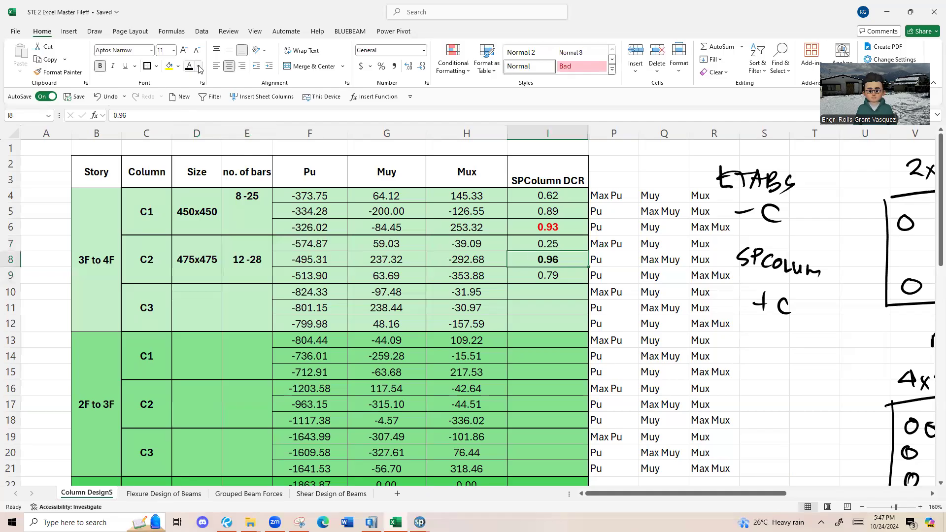
click(198, 66)
click(197, 196)
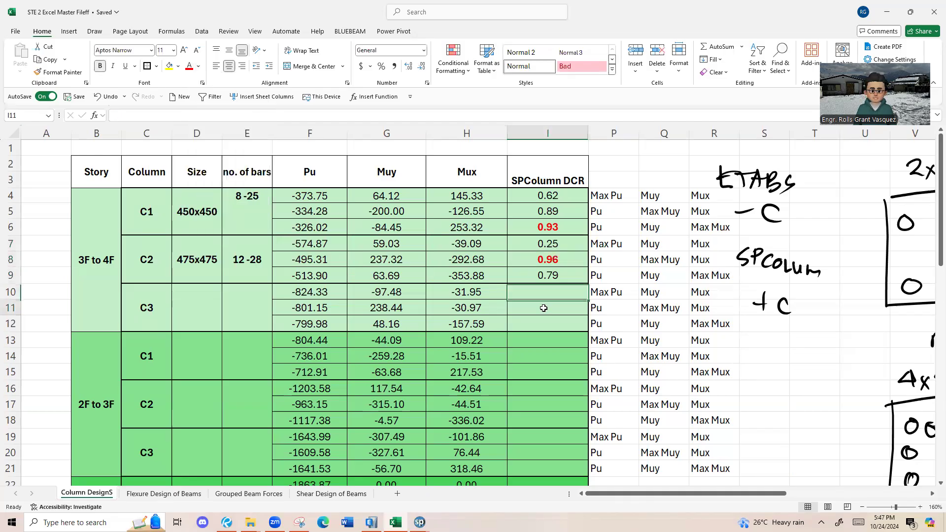
Merge and center the 8 -25 bar entry across the three rows of column C1, 3F to 4F.
click(183, 278)
click(280, 216)
click(254, 184)
drag(242, 211, 245, 226)
drag(260, 189, 247, 228)
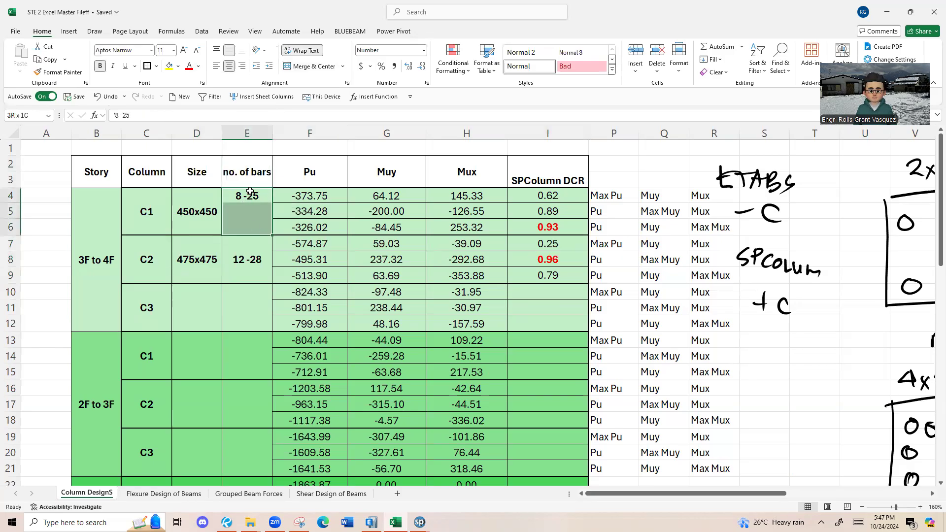
click(314, 66)
click(185, 309)
click(331, 297)
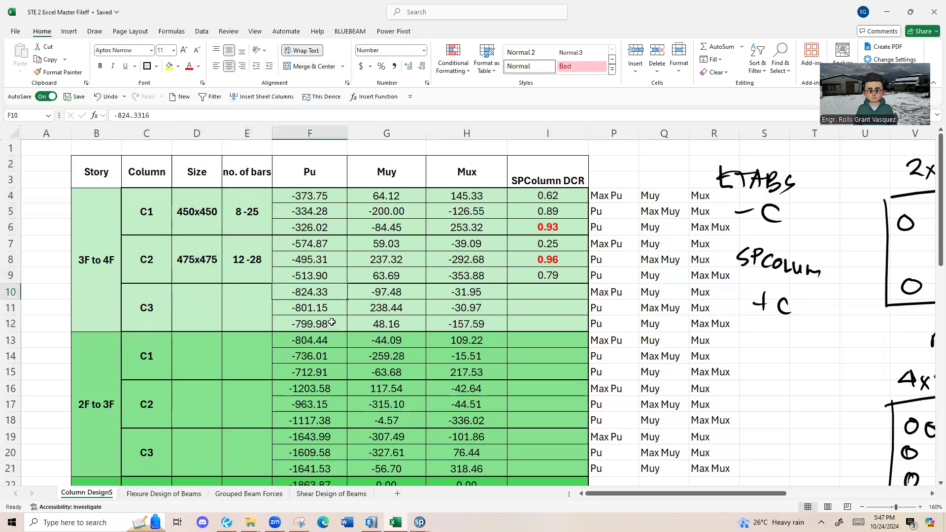
Switch to spColumn, close the C2 capacity results and delete all three of its factored loads.
key(alt+Tab)
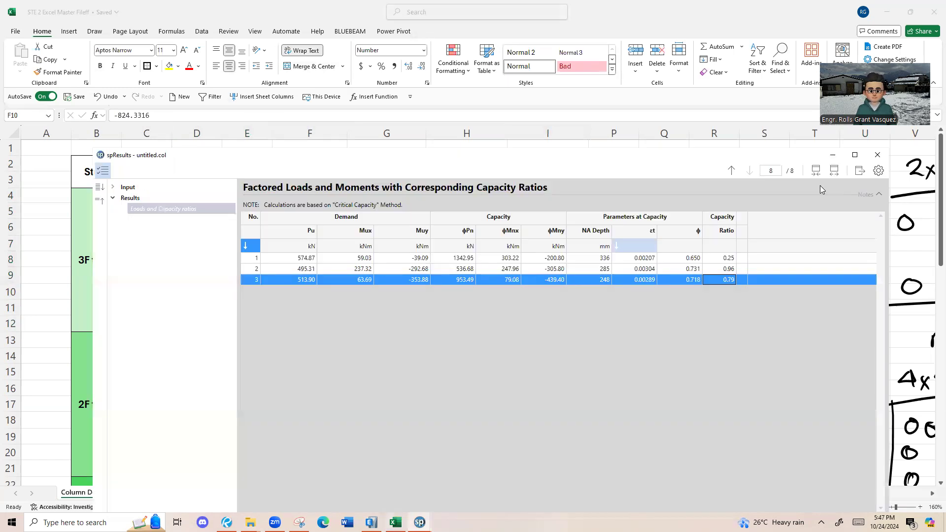
click(879, 155)
key(alt+Tab)
key(alt+Tab)
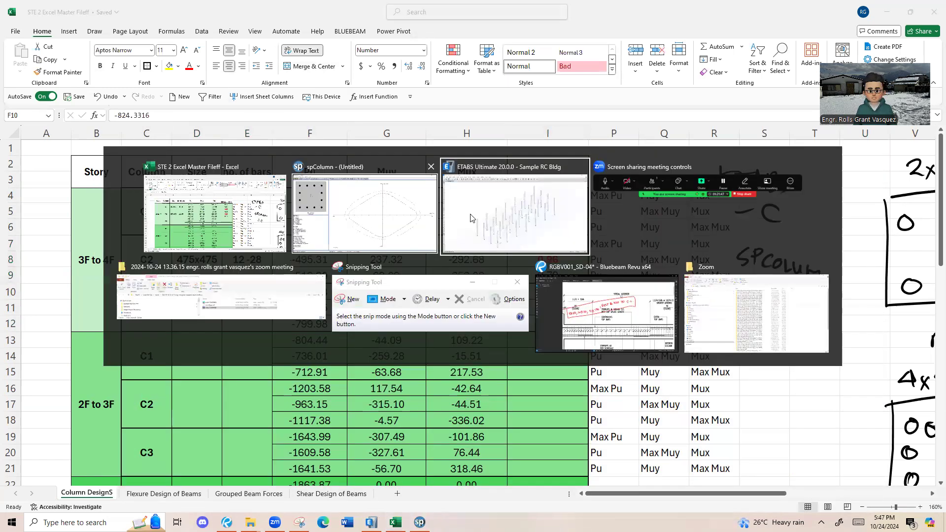
key(alt+Tab)
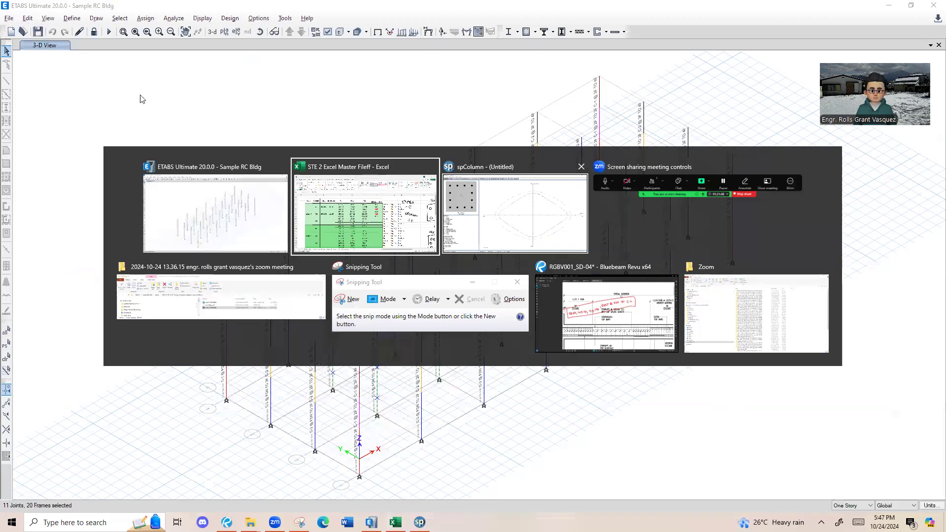
key(alt+Tab)
click(26, 16)
mouse_move(50, 85)
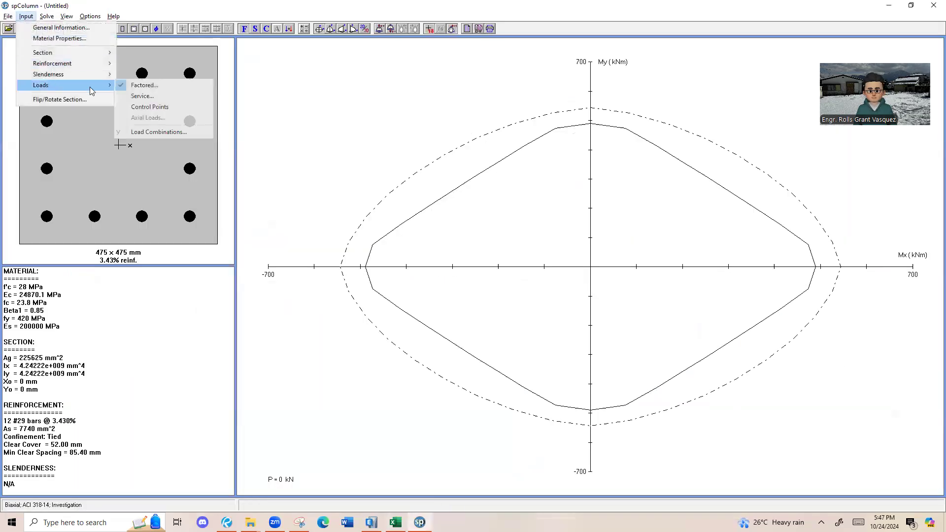
click(140, 85)
click(515, 231)
click(515, 231)
click(515, 231)
Insert C3's first 3F to 4F factored load from the Excel sheet: load 824.33 kN, X-moment -97.48 and Y-moment -31.95 kNm.
key(alt+Tab)
key(alt+Tab)
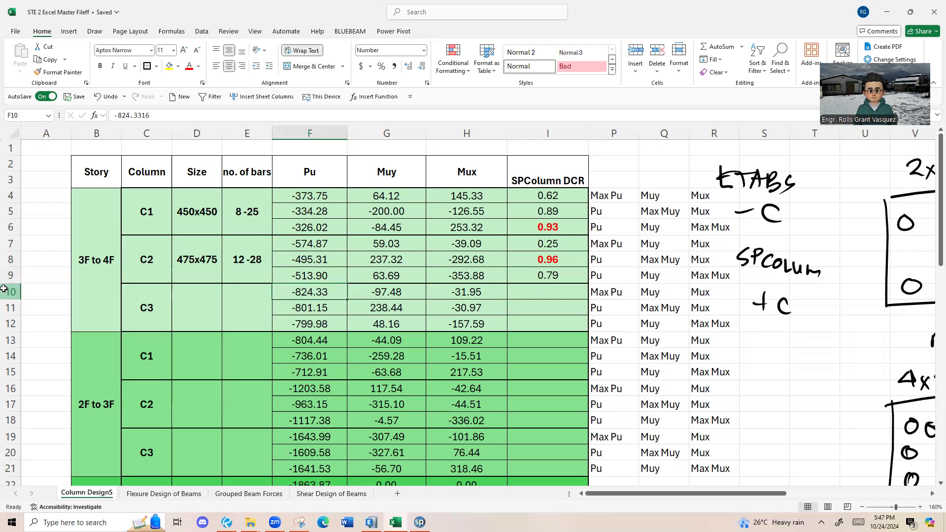
click(6, 290)
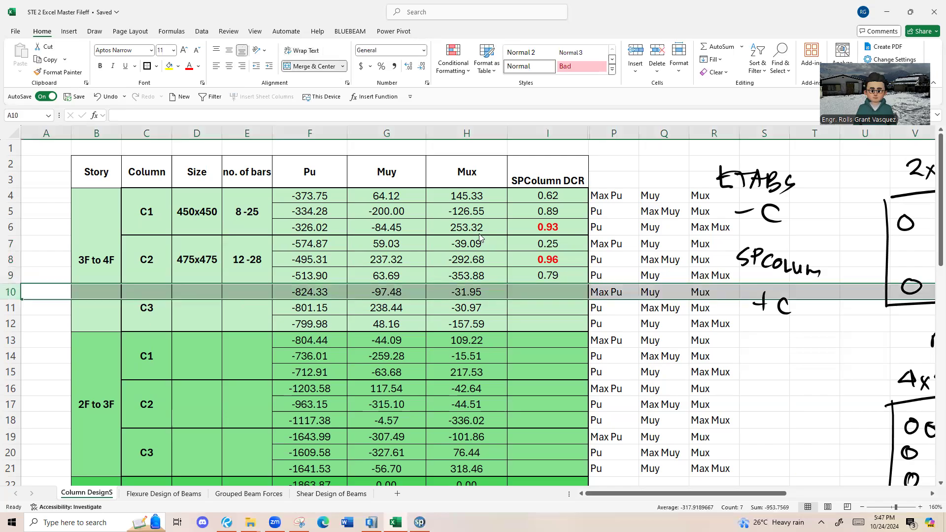
key(alt+Tab)
text(82)
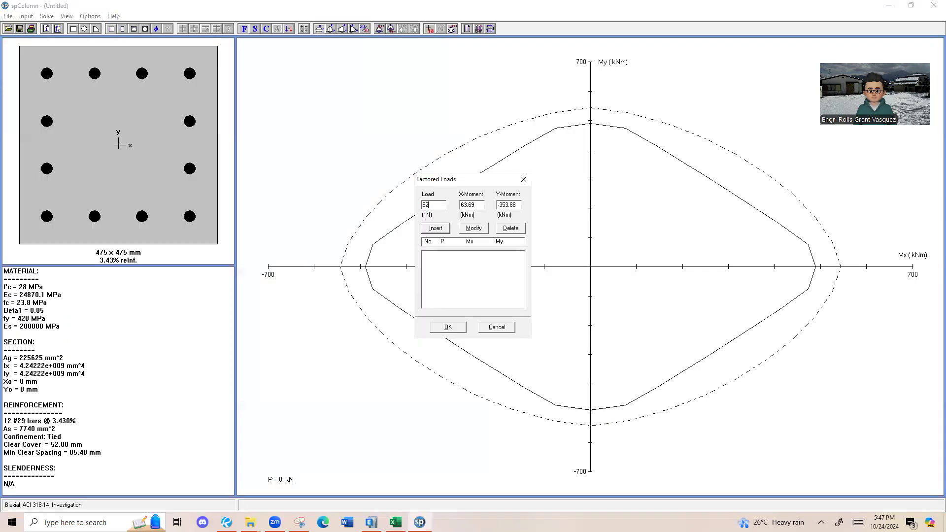
key(alt+Tab)
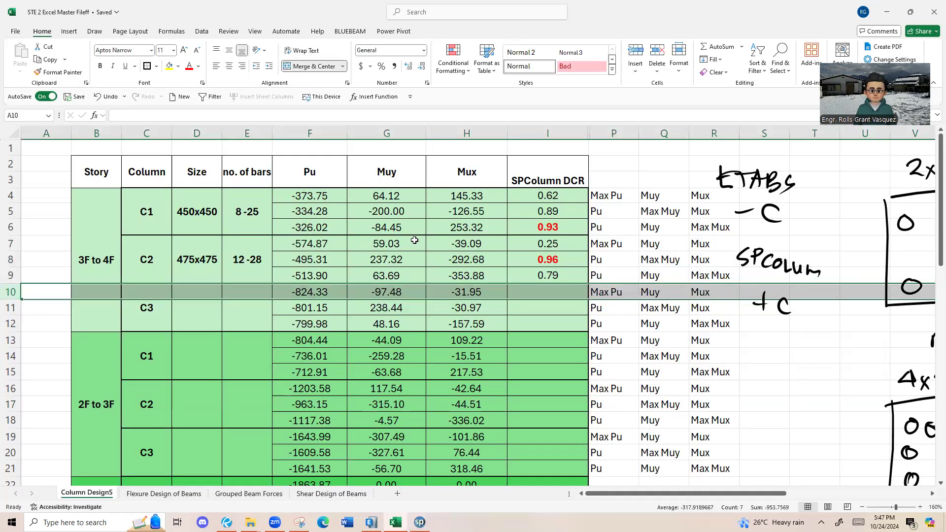
key(alt+Tab)
text(9)
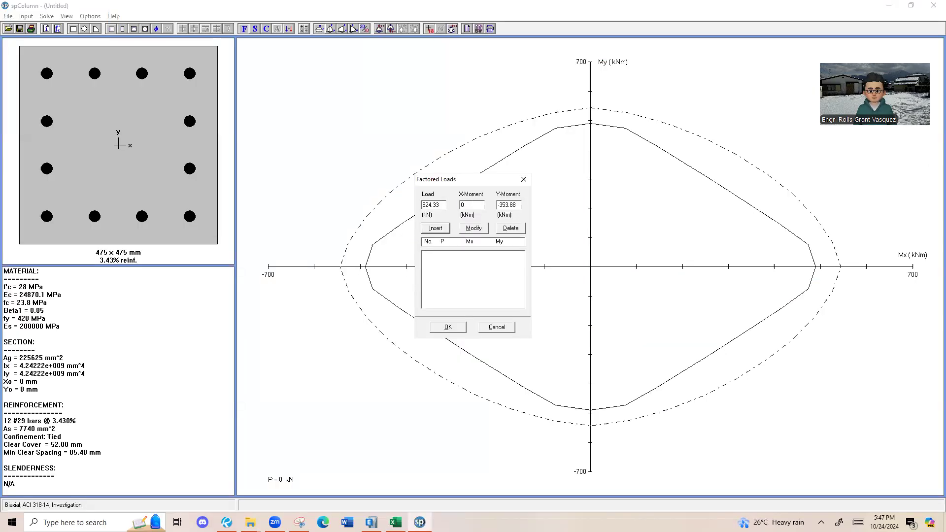
text(7.48)
key(Tab)
key(alt+Tab)
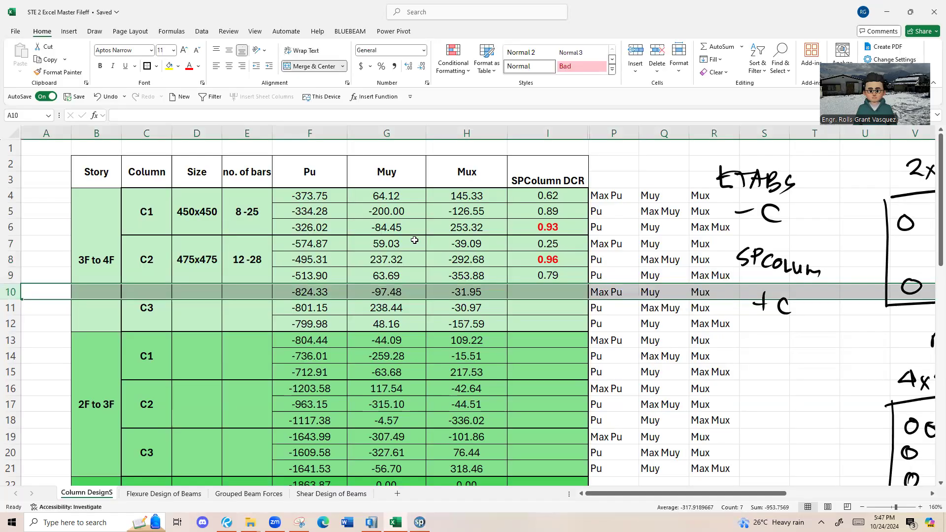
key(alt+Tab)
text(-)
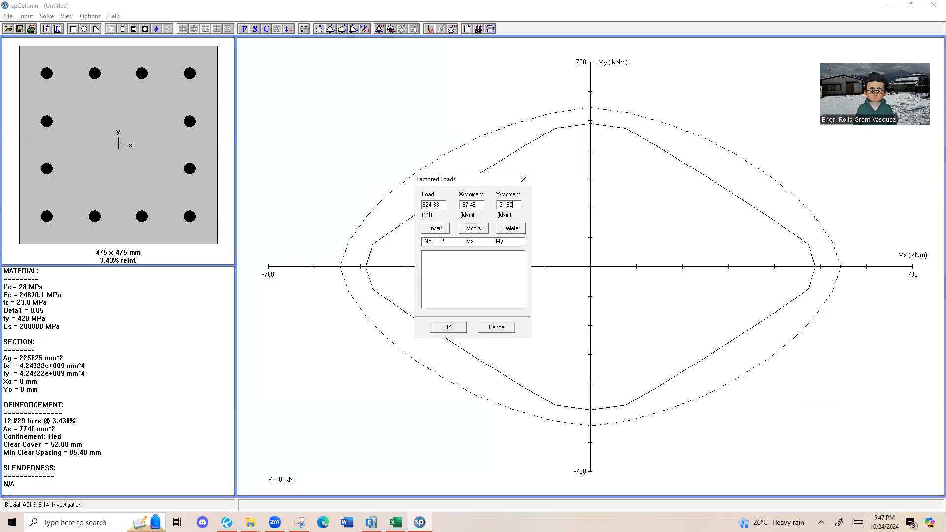
click(436, 230)
Insert C3's second factored load from Excel row 11: load 801.15 kN, X-moment 238.44 and Y-moment -30.97 kNm.
key(alt+Tab)
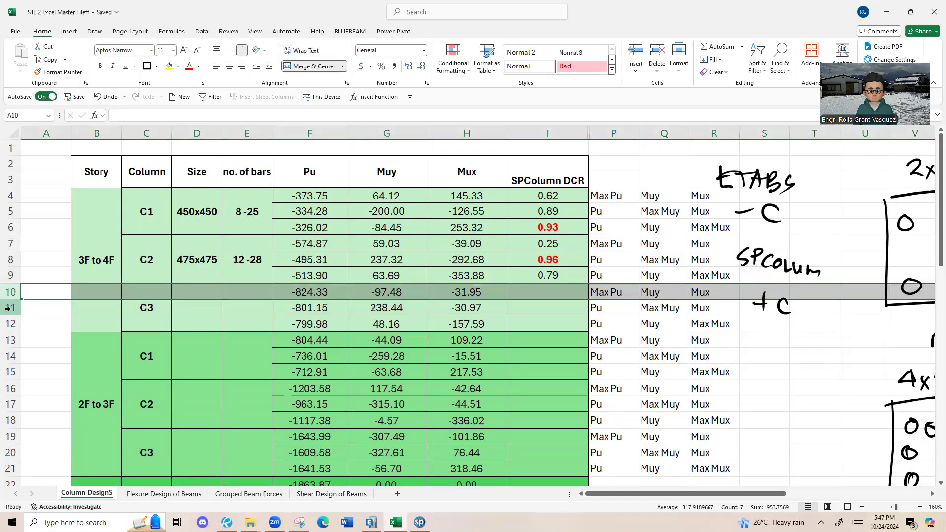
click(9, 308)
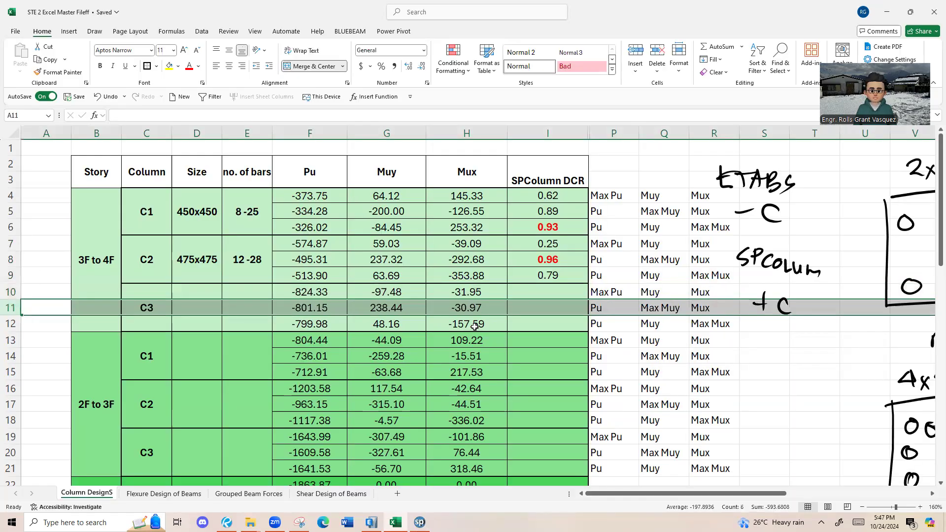
key(alt+Tab)
text(80)
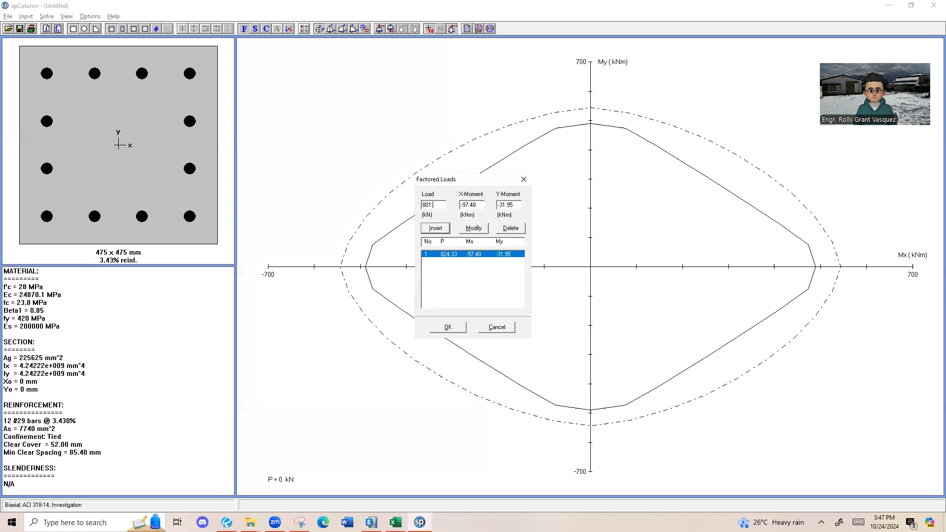
key(Tab)
key(alt+Tab)
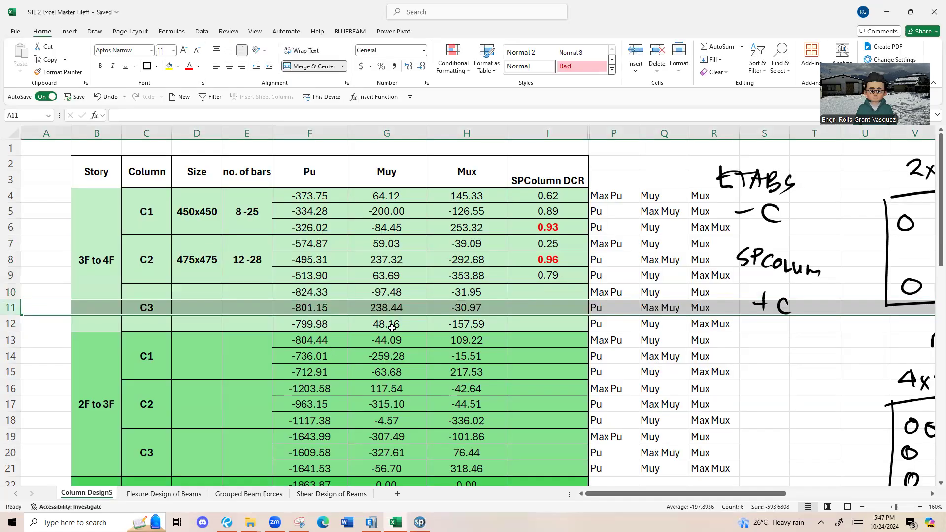
key(alt+Tab)
text(2)
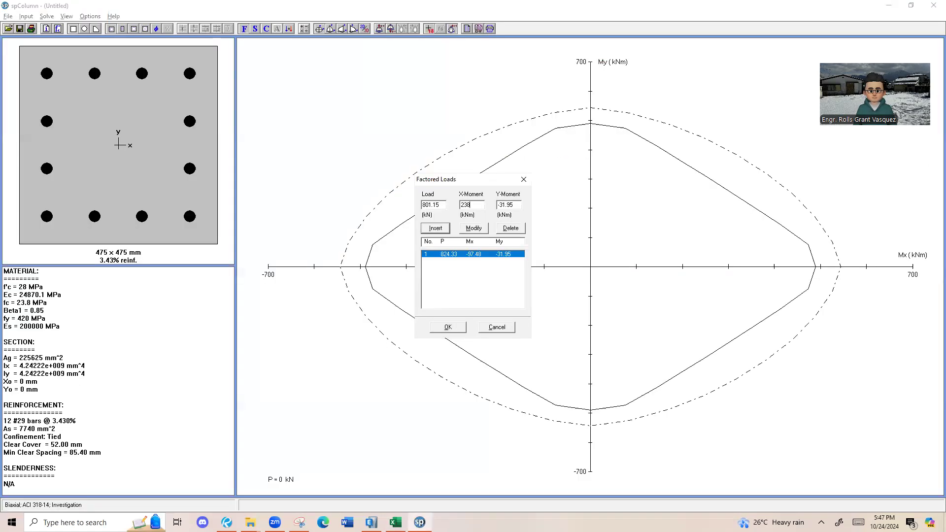
text(38.44)
key(Tab)
key(alt+Tab)
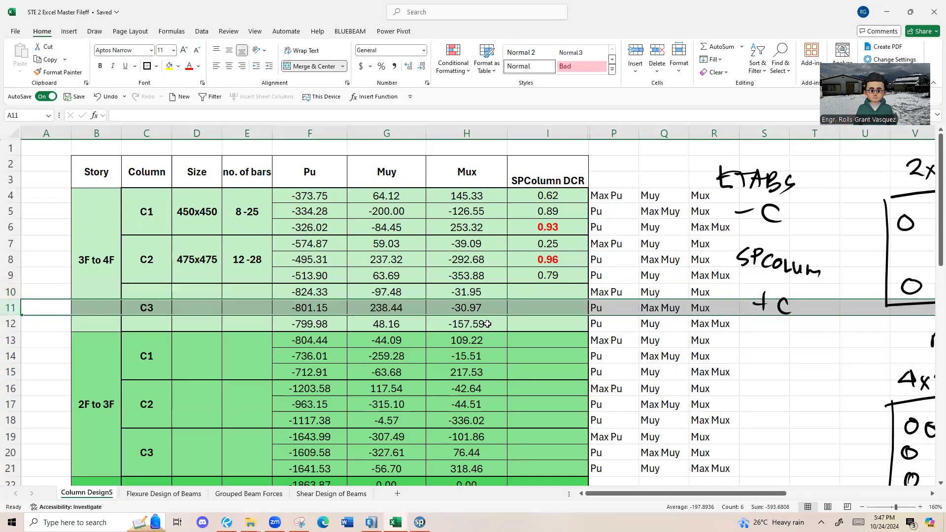
key(alt+Tab)
text(-)
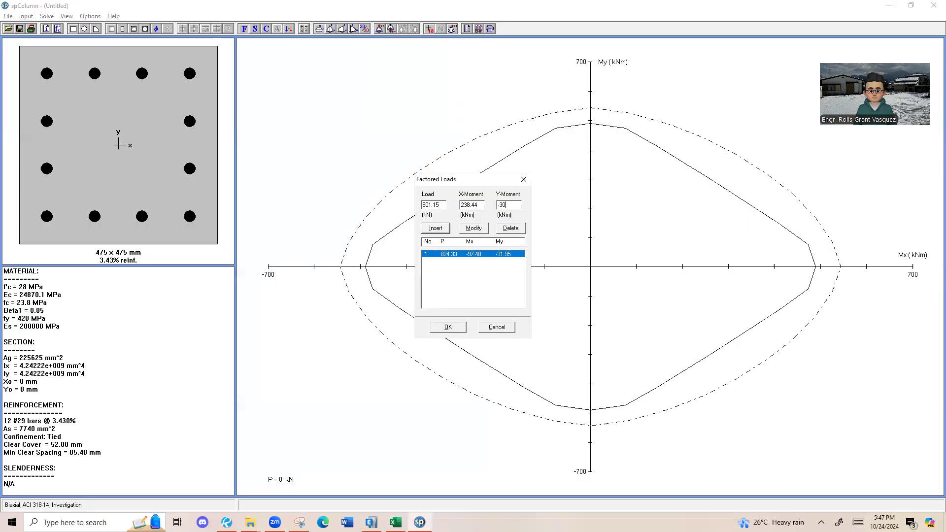
click(437, 228)
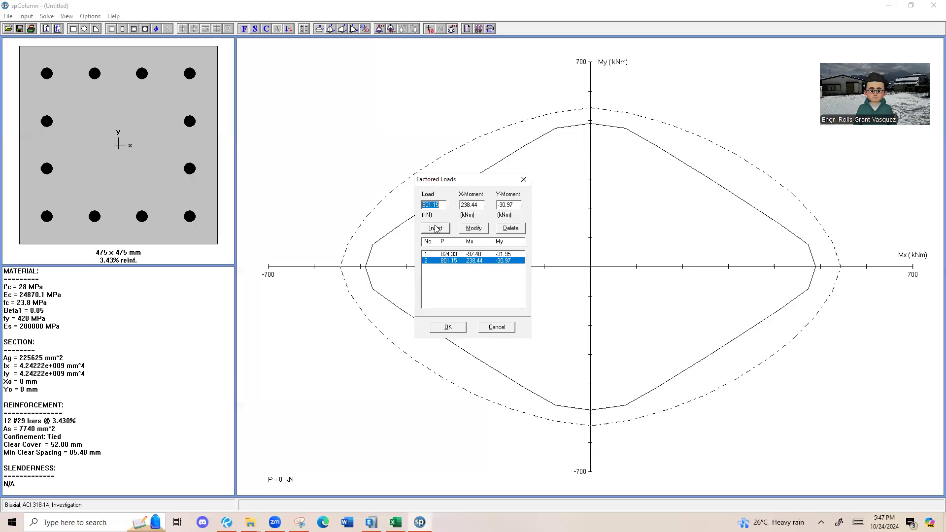
Insert C3's third factored load from Excel row 12, 799.98 kN with X-moment 48.16 and Y-moment -157.59 kNm, and accept the load list.
key(alt+Tab)
click(8, 322)
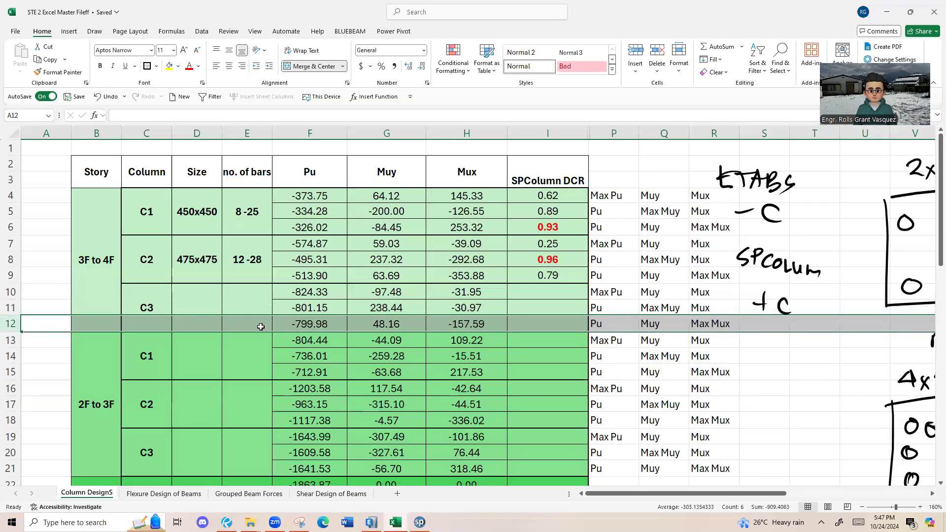
key(alt+Tab)
text(799.9)
key(Tab)
key(alt+Tab)
key(alt+Tab)
text(4)
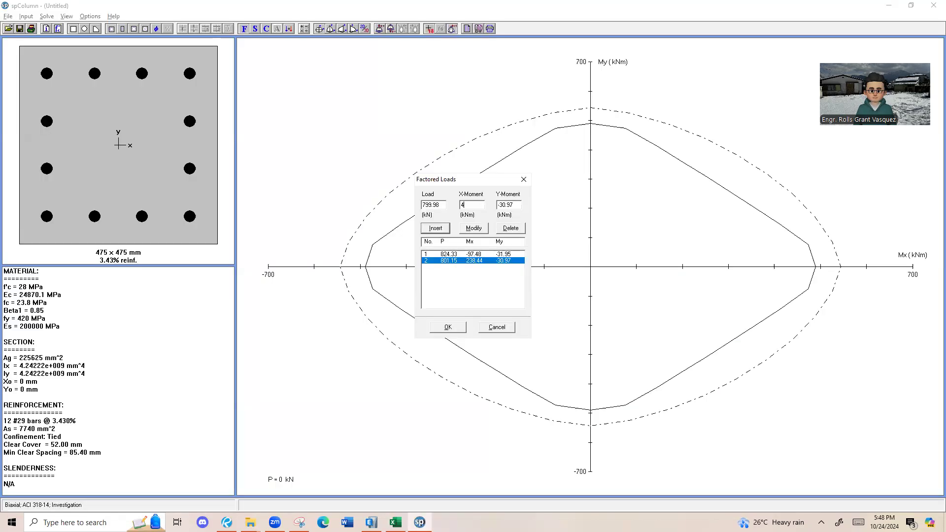
key(alt+Tab)
key(alt+Tab)
key(Tab)
key(alt+Tab)
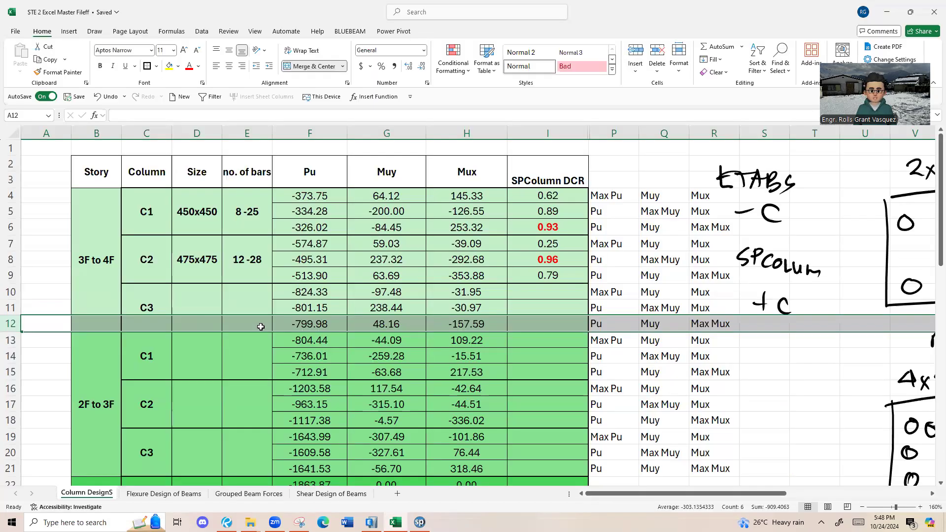
key(alt+Tab)
text(-)
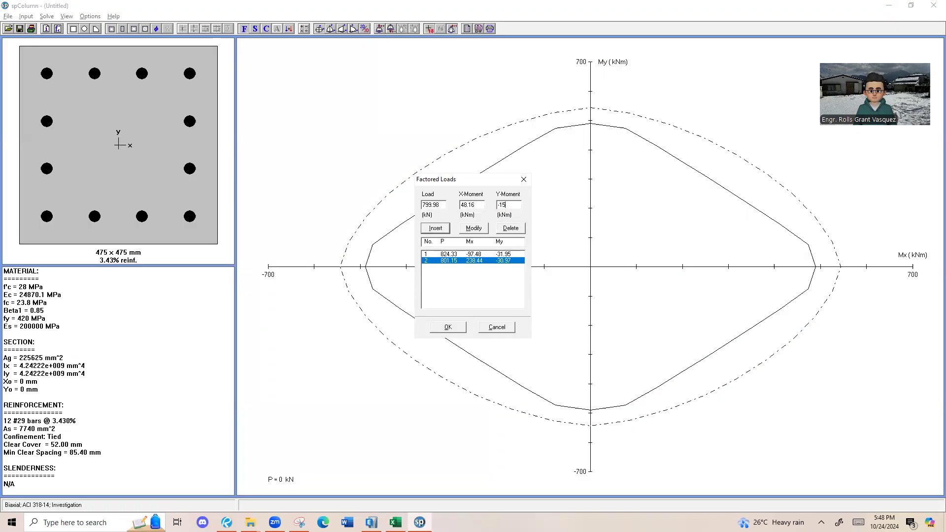
click(436, 229)
click(463, 328)
Solve the 475 x 475 mm section for the C3 loads and check the resulting capacity ratios.
click(48, 17)
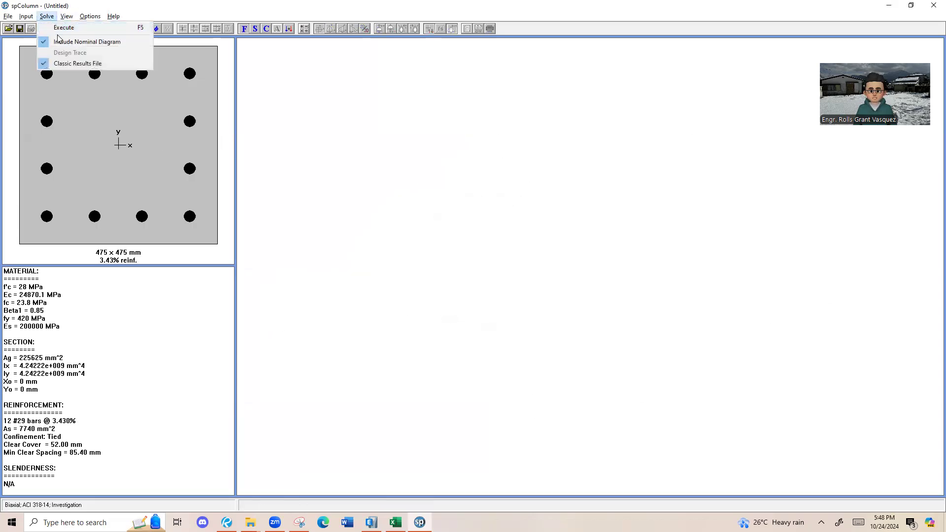
click(64, 38)
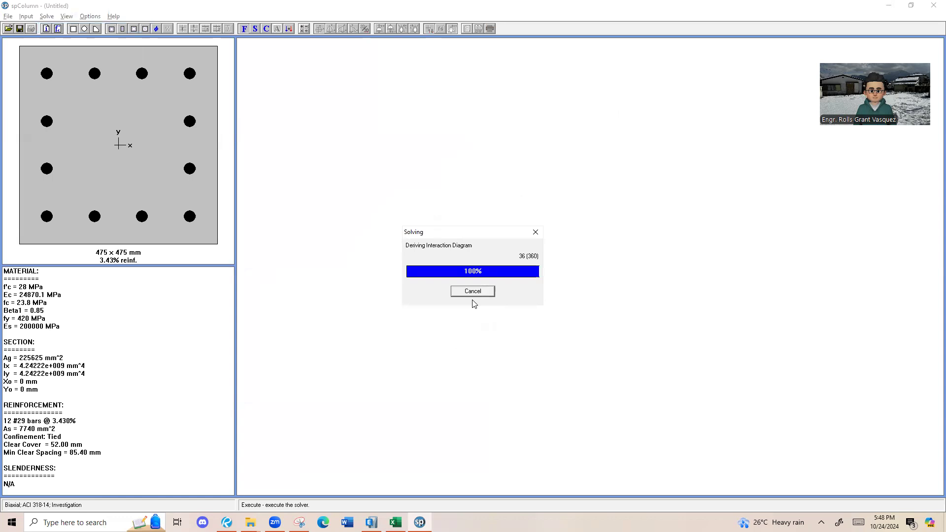
click(508, 225)
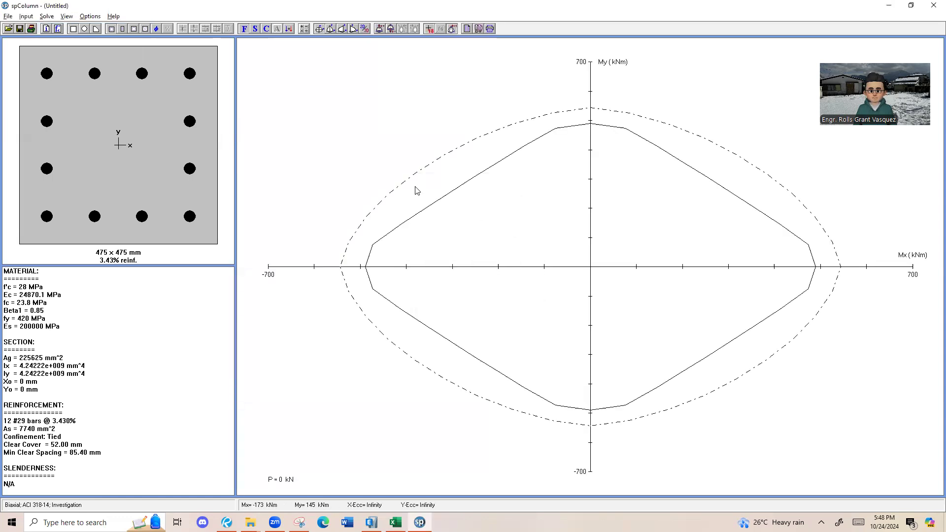
click(47, 16)
click(64, 23)
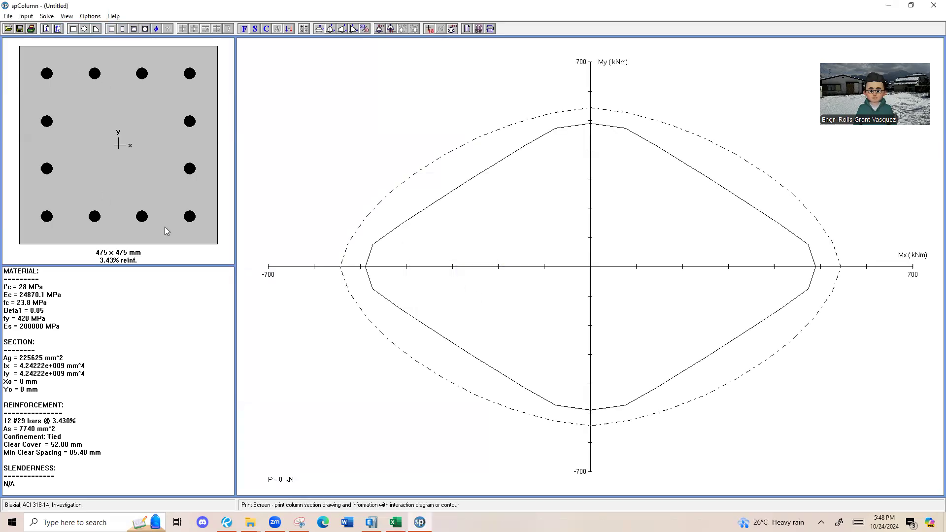
click(66, 17)
click(81, 25)
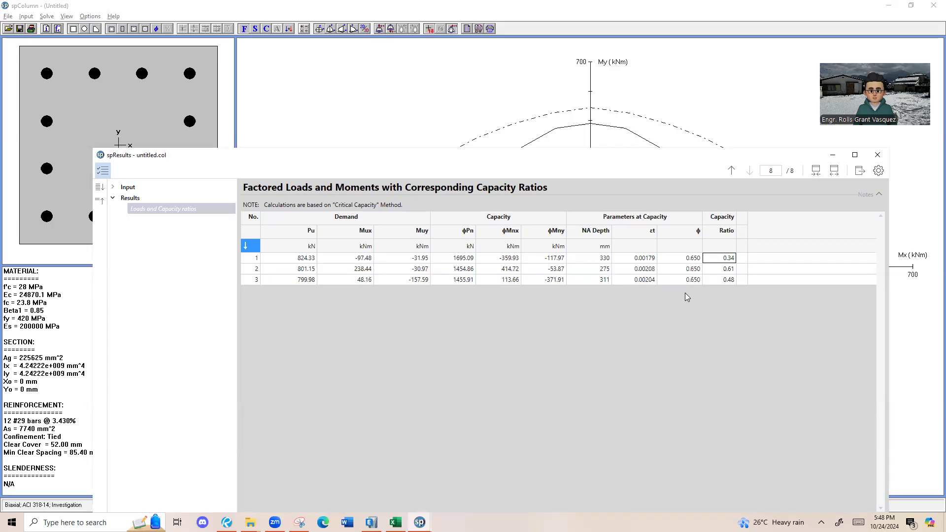
click(687, 271)
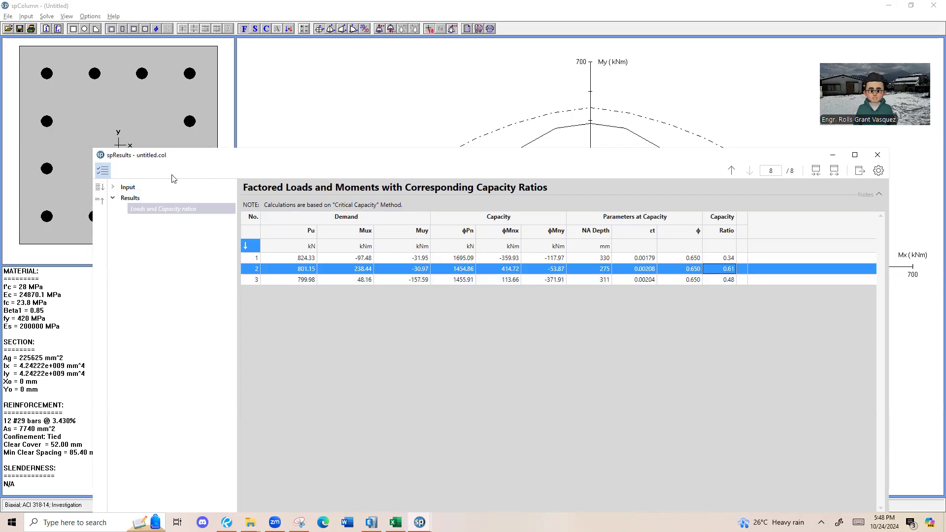
click(878, 155)
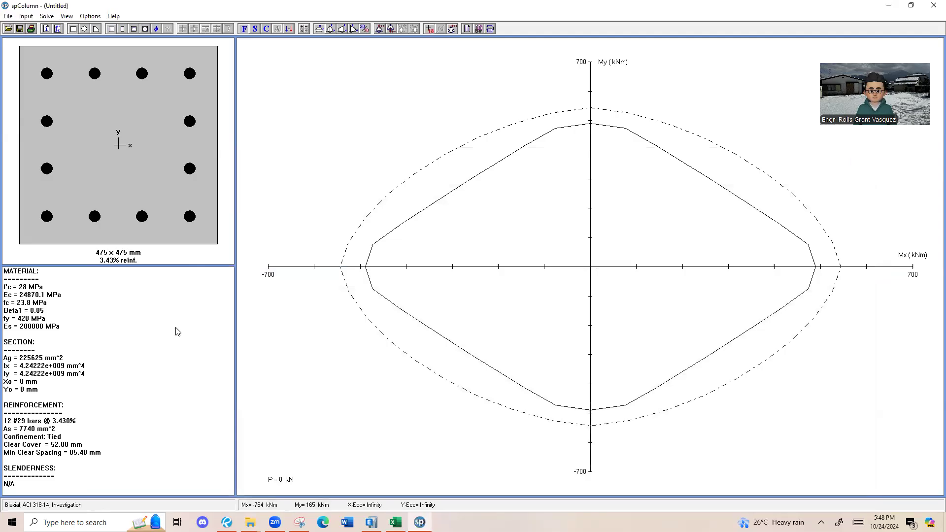
Reopen the solver results to review the capacity ratios of the three C3 loads.
key(alt+Tab)
key(alt+Tab)
click(26, 16)
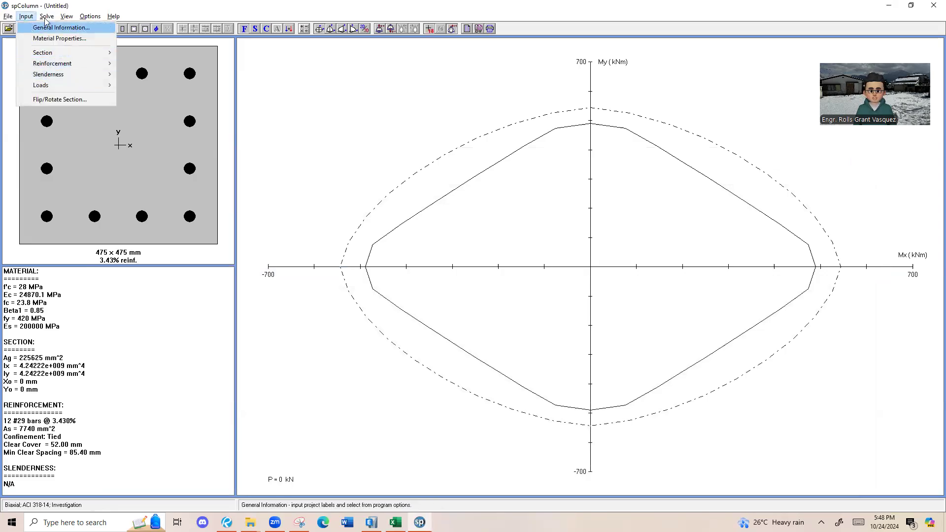
click(56, 27)
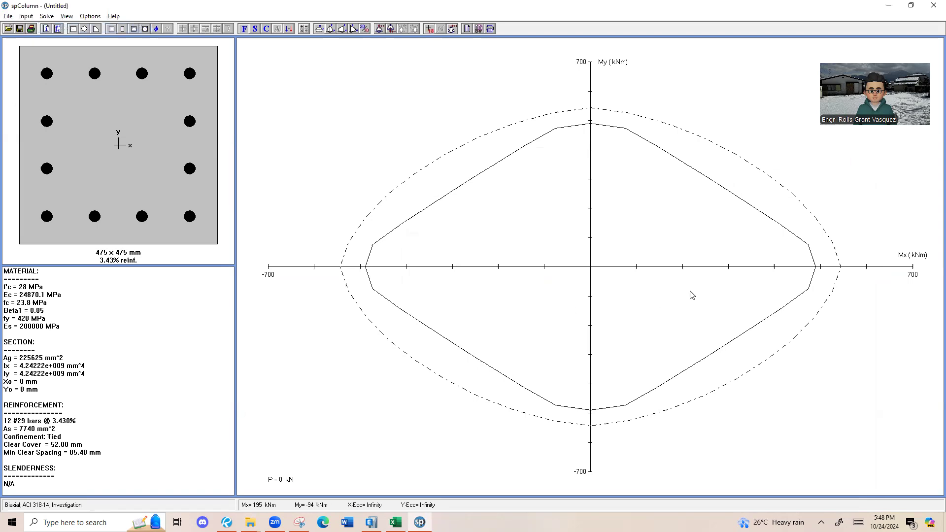
click(90, 16)
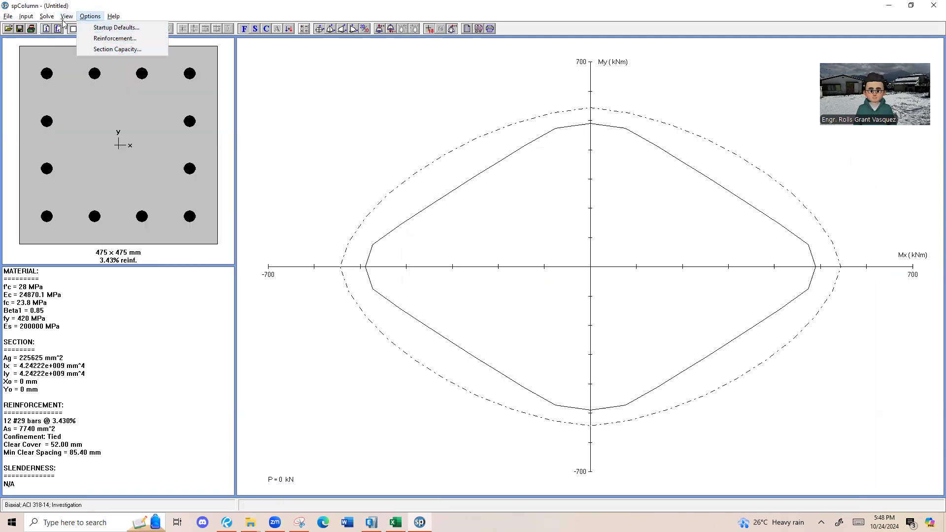
mouse_move(71, 18)
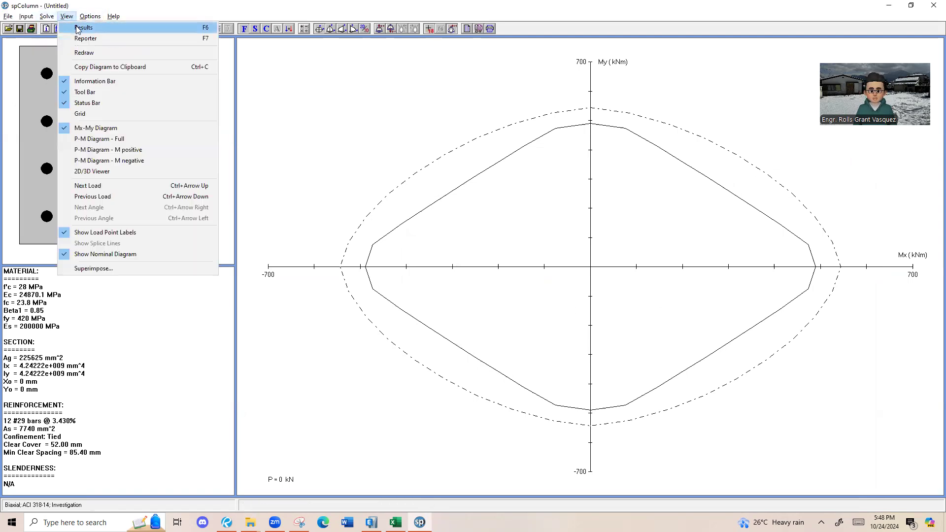
click(83, 28)
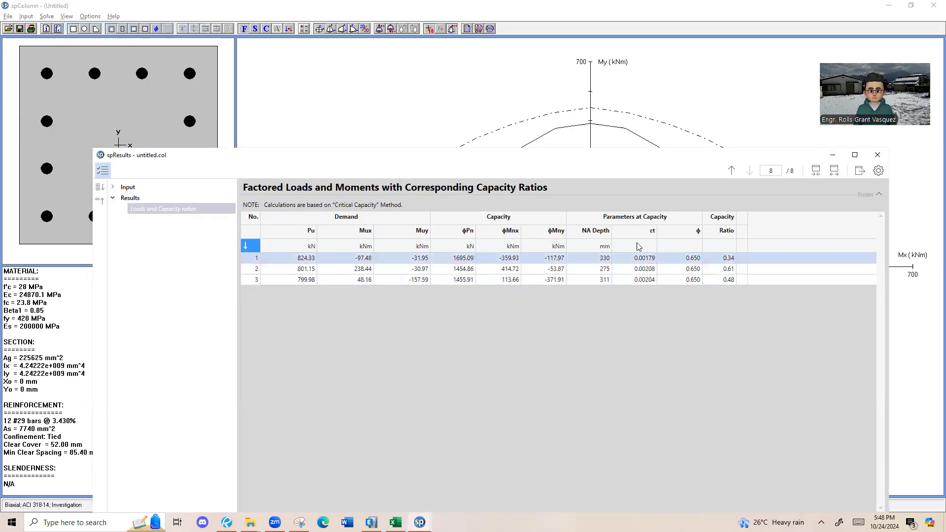
Check the capacity ratios of the second and third C3 loads and close the solver results.
click(730, 282)
key(Up)
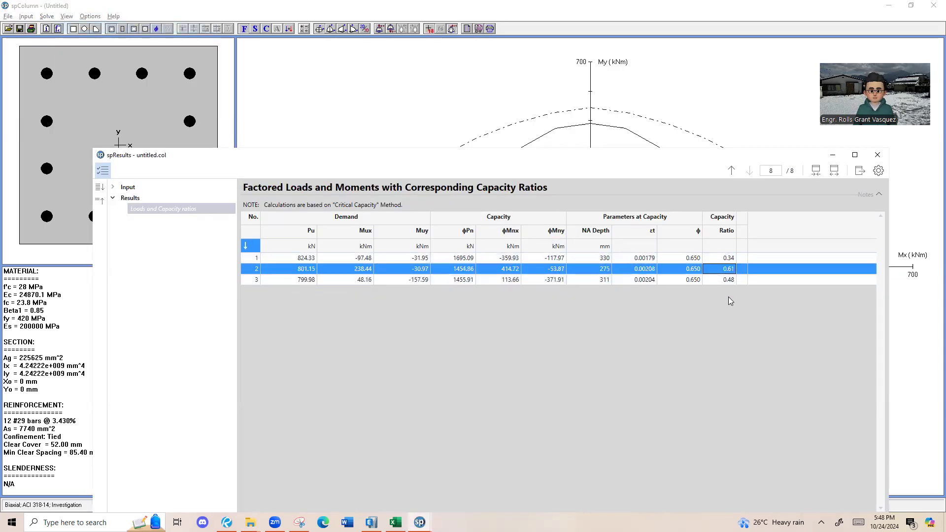
click(877, 155)
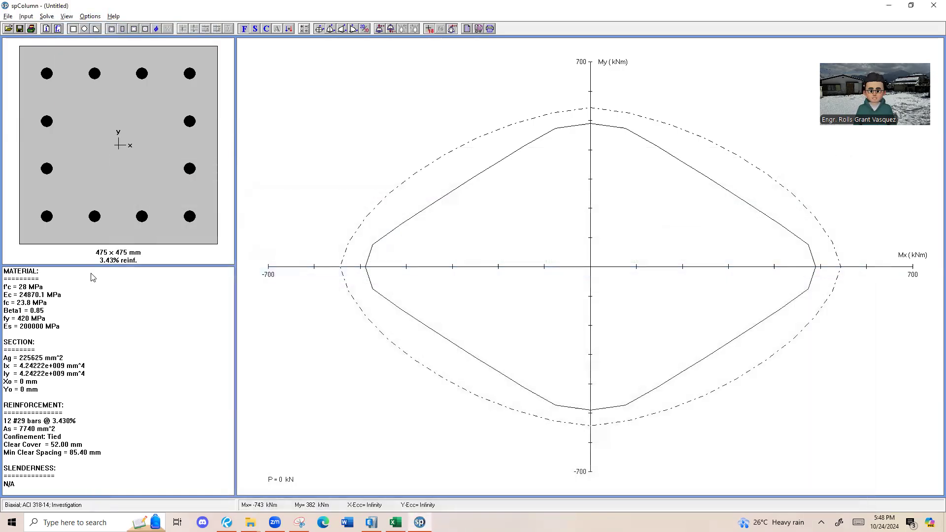
click(26, 16)
mouse_move(52, 63)
click(155, 65)
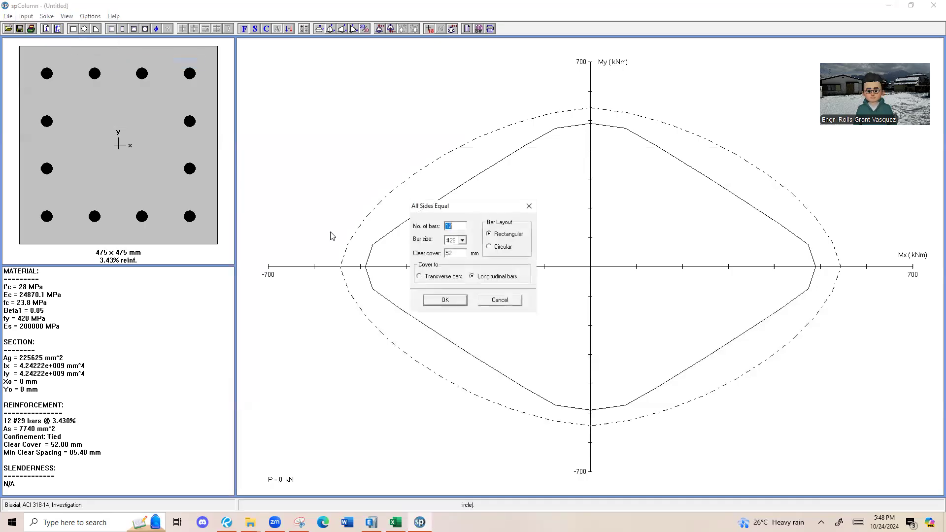
click(530, 205)
Set the rectangular section to 450 mm wide and 450 mm deep.
click(40, 17)
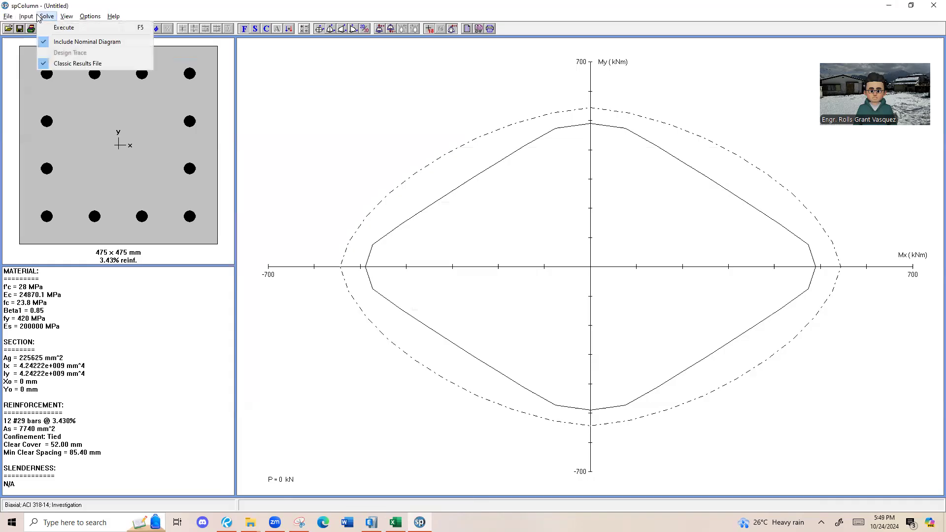
mouse_move(27, 17)
mouse_move(43, 53)
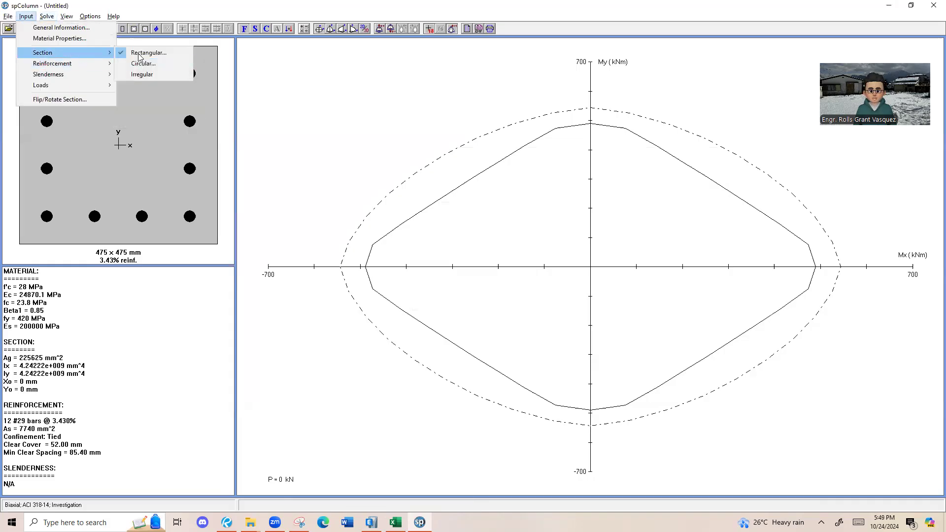
click(138, 53)
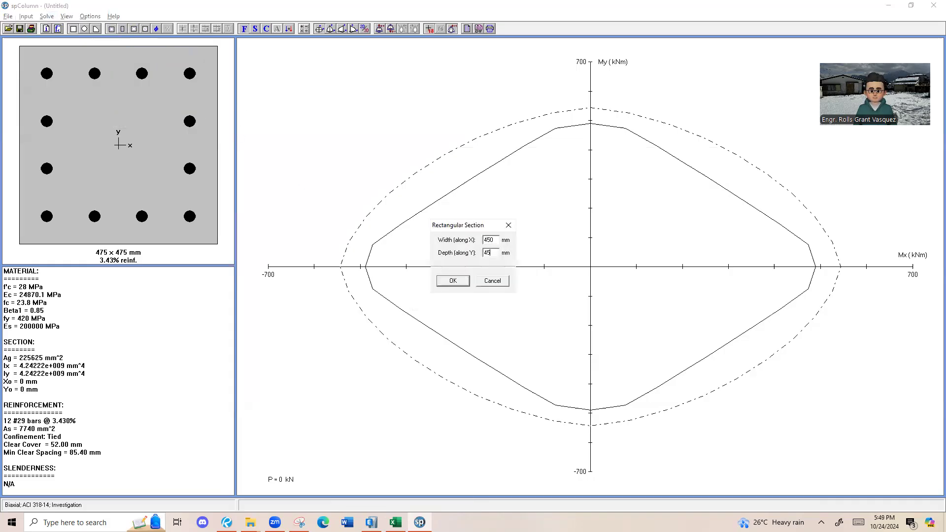
click(451, 281)
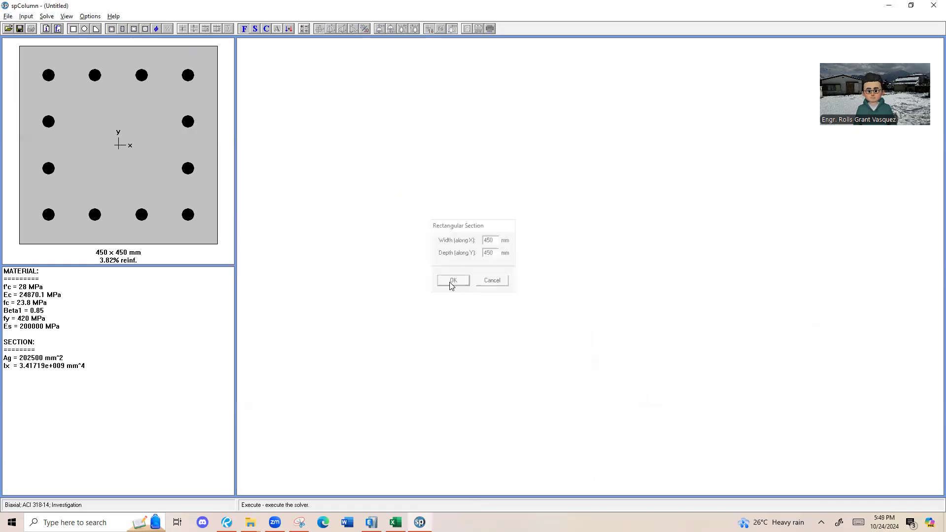
Set the all-sides-equal reinforcement to 8 bars of size #25.
click(46, 16)
mouse_move(26, 16)
mouse_move(52, 63)
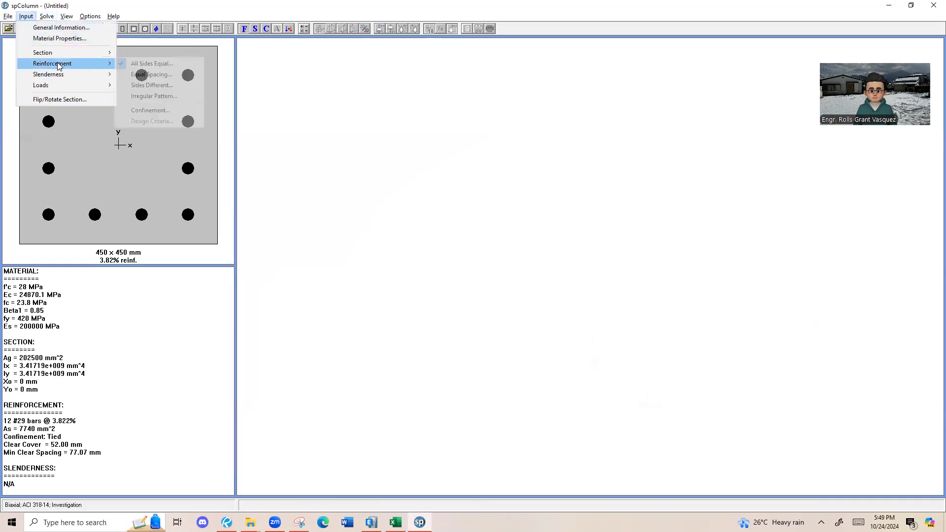
click(157, 64)
click(462, 240)
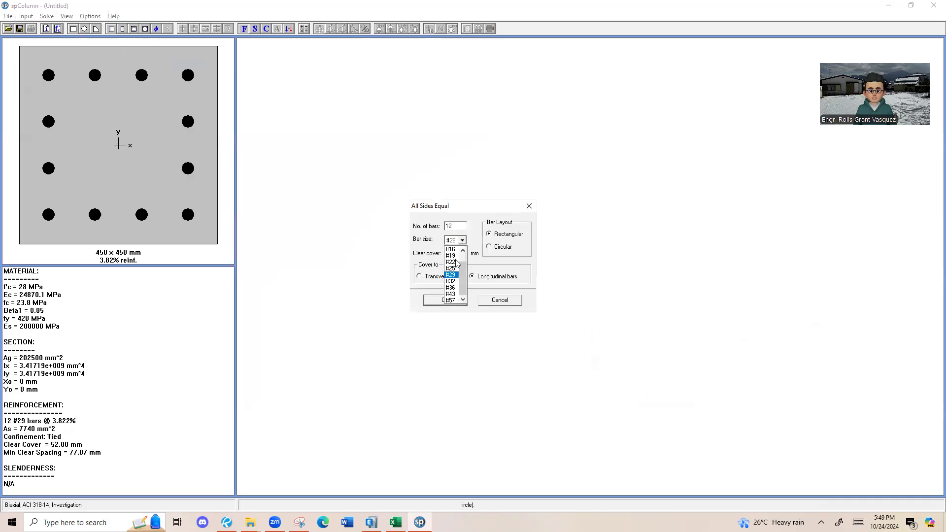
click(452, 269)
key(shift+Tab)
text(8)
click(463, 300)
Solve the 450 x 450 mm section and check the C3 capacity ratios in the solver results.
click(47, 16)
click(54, 25)
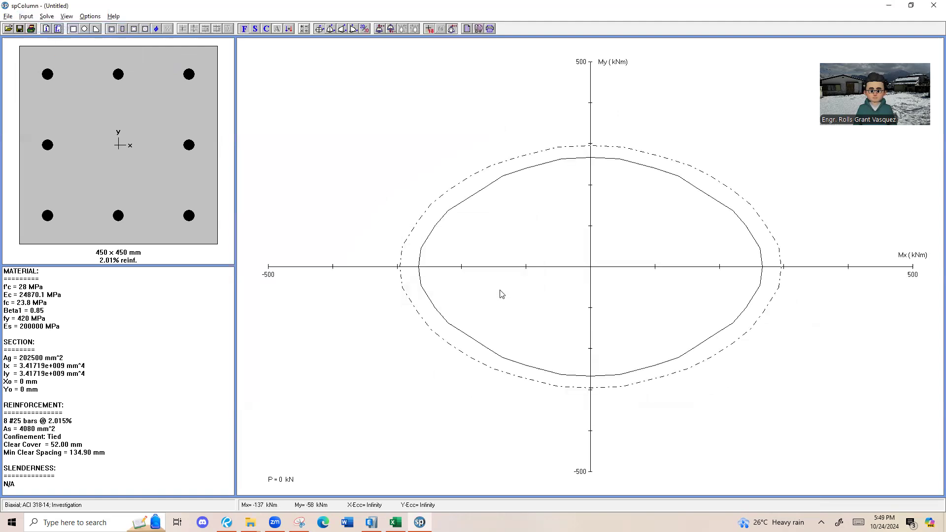
click(67, 17)
click(83, 28)
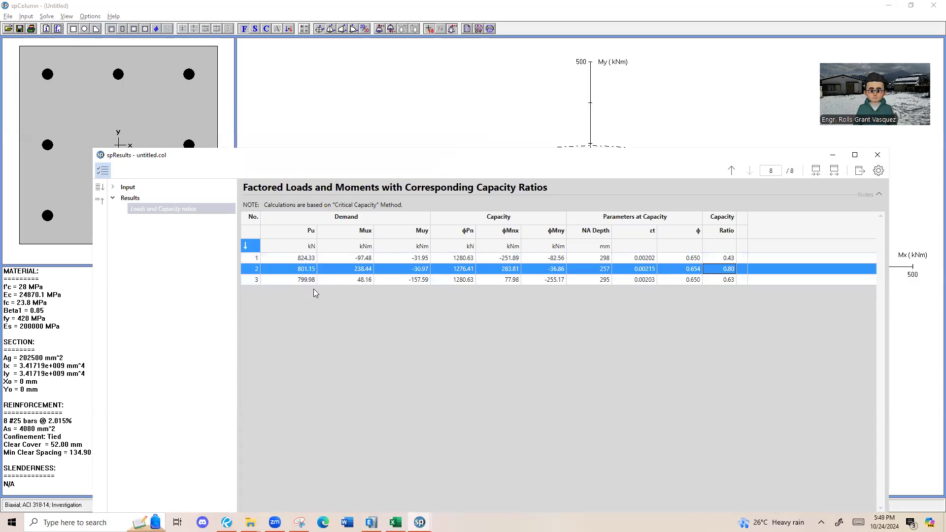
click(719, 270)
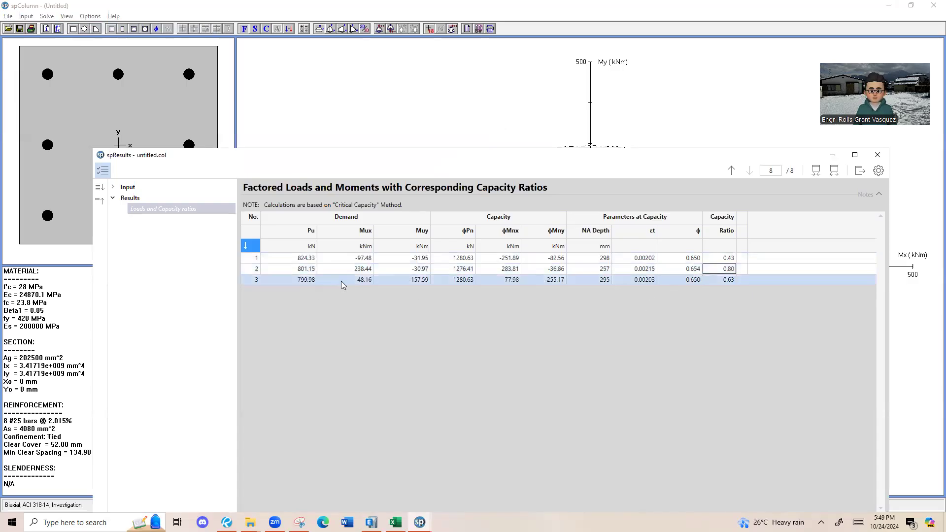
Review the Pu, Mux and Muy demand values of the three C3 loads in the solver results.
click(303, 246)
click(303, 247)
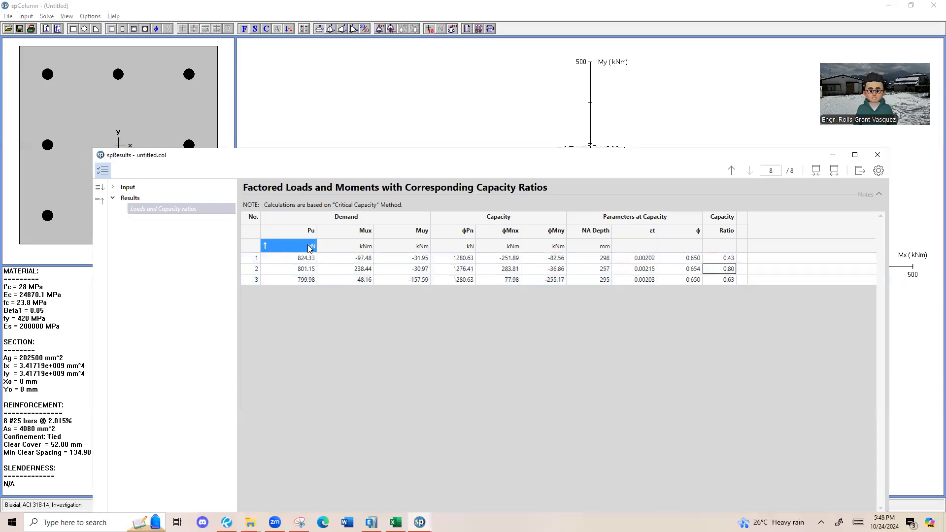
click(306, 270)
click(315, 280)
key(alt+Tab)
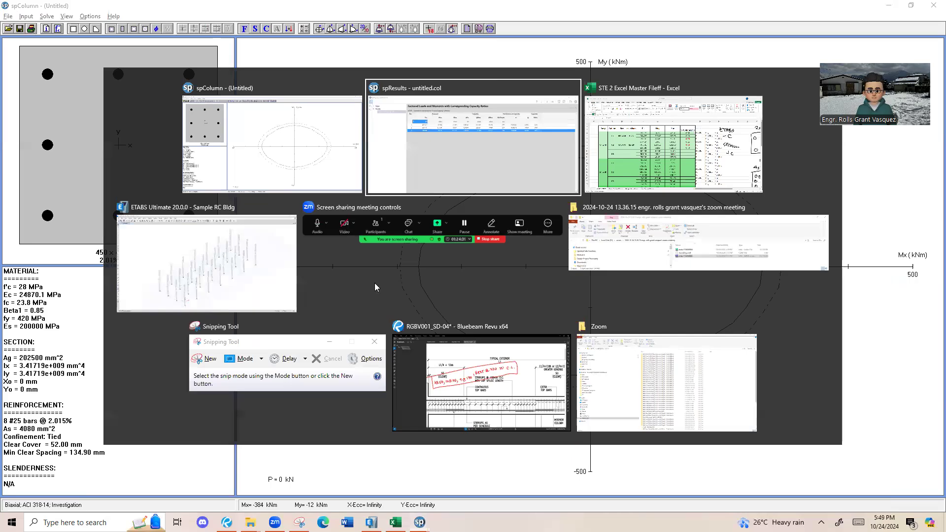
drag(318, 294, 321, 325)
key(alt+Tab)
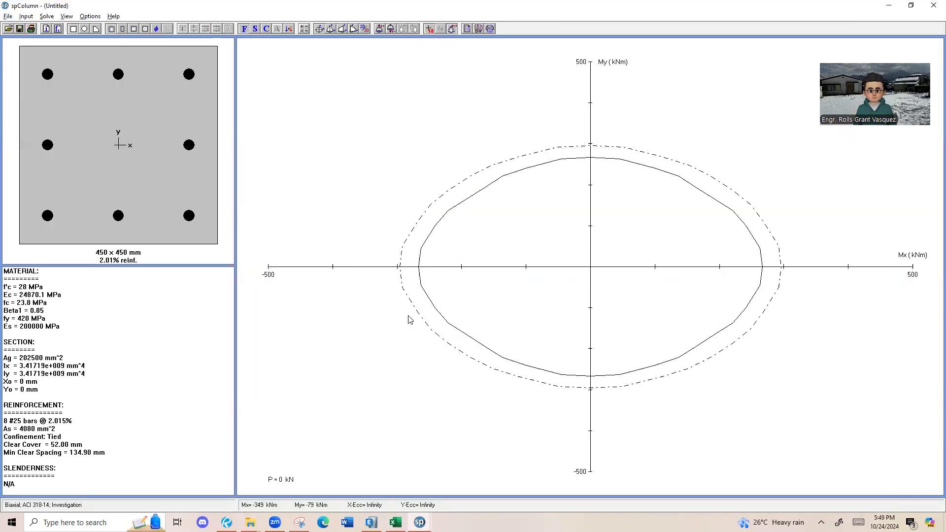
key(alt+Tab)
key(alt+Tab)
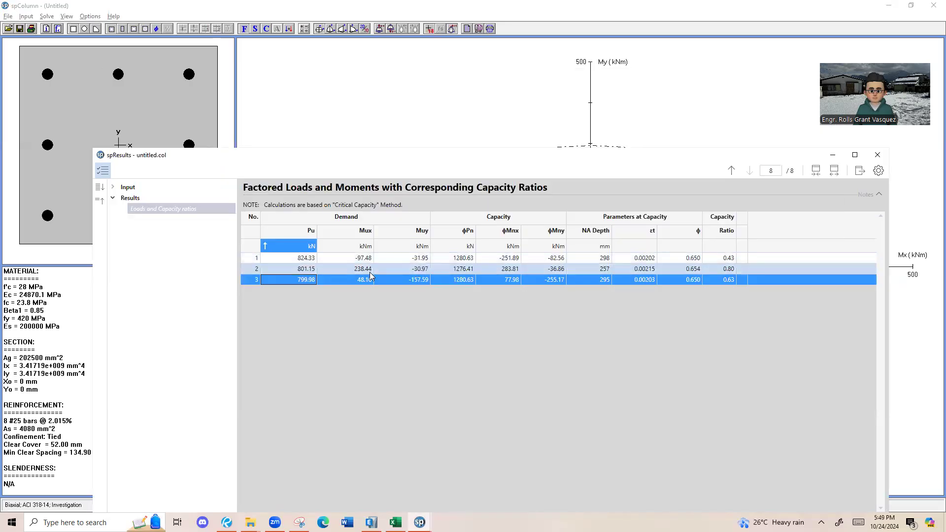
click(366, 272)
click(419, 282)
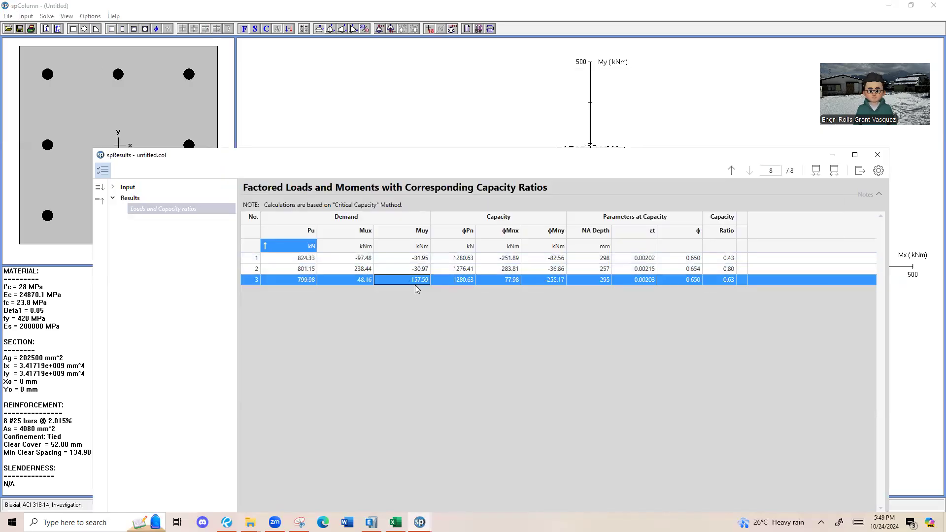
Switch to Excel to compare C3's 3F to 4F loads in rows 10 to 12, and return to spColumn.
key(alt+Tab)
key(alt+Tab)
key(alt+Tab)
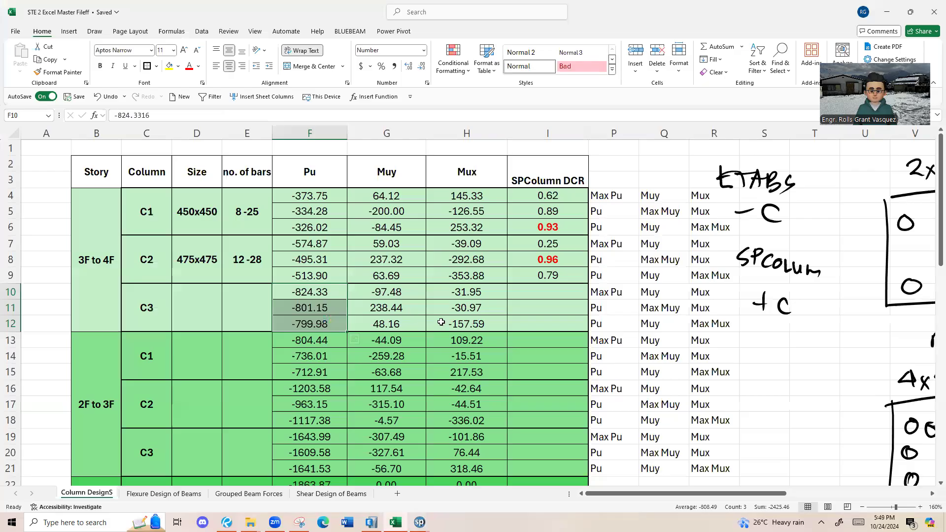
click(412, 307)
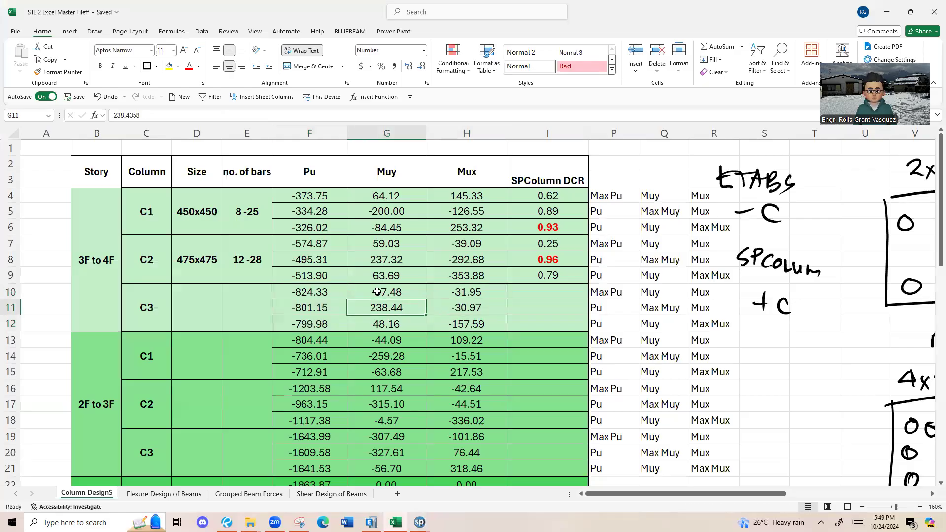
key(alt+Tab)
click(26, 15)
mouse_move(61, 63)
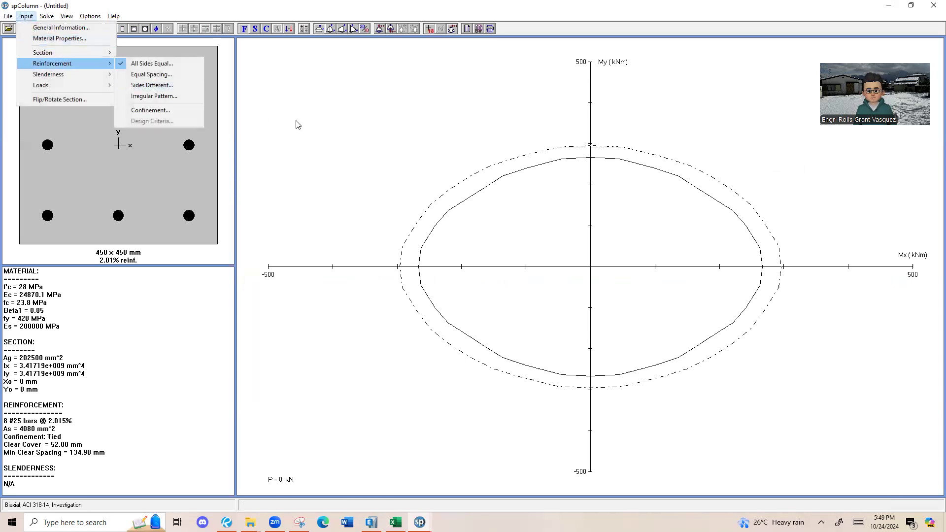
click(172, 68)
click(529, 206)
Reduce the rectangular section to 400 mm wide and 400 mm deep.
click(26, 15)
click(27, 16)
click(28, 17)
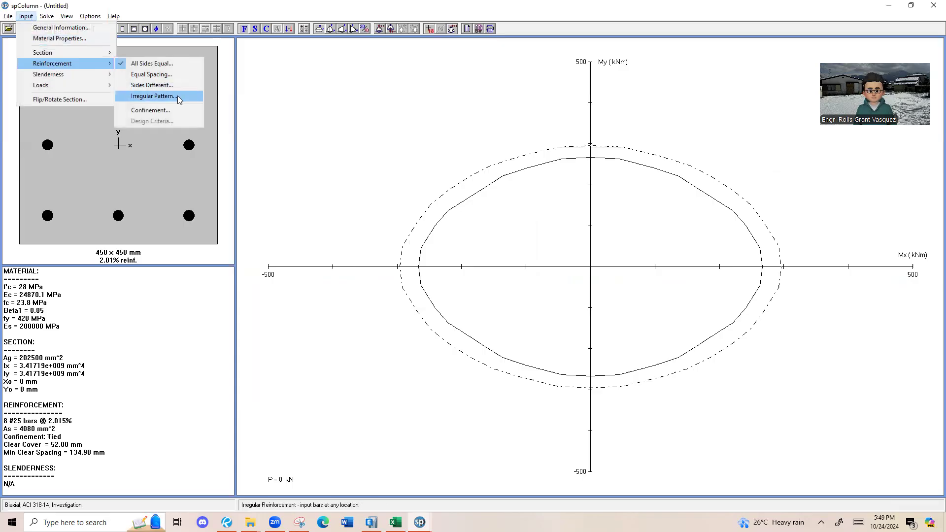
mouse_move(59, 54)
click(148, 53)
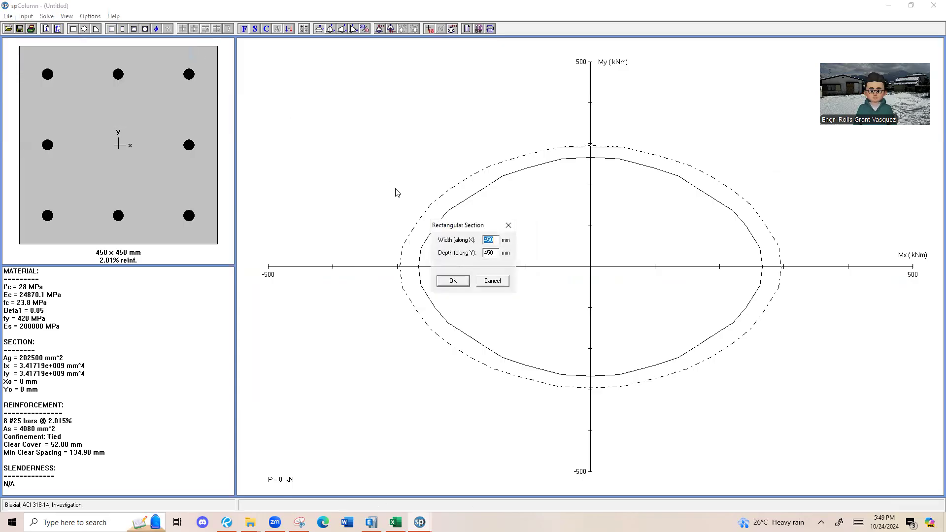
text(400)
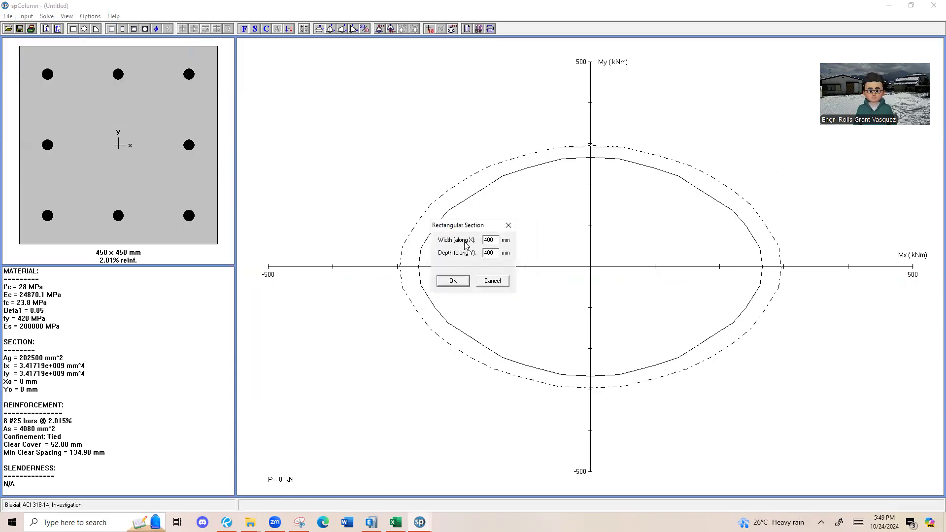
click(451, 280)
Solve the 400 x 400 mm section, check the second load's capacity ratio, and close the results.
click(47, 16)
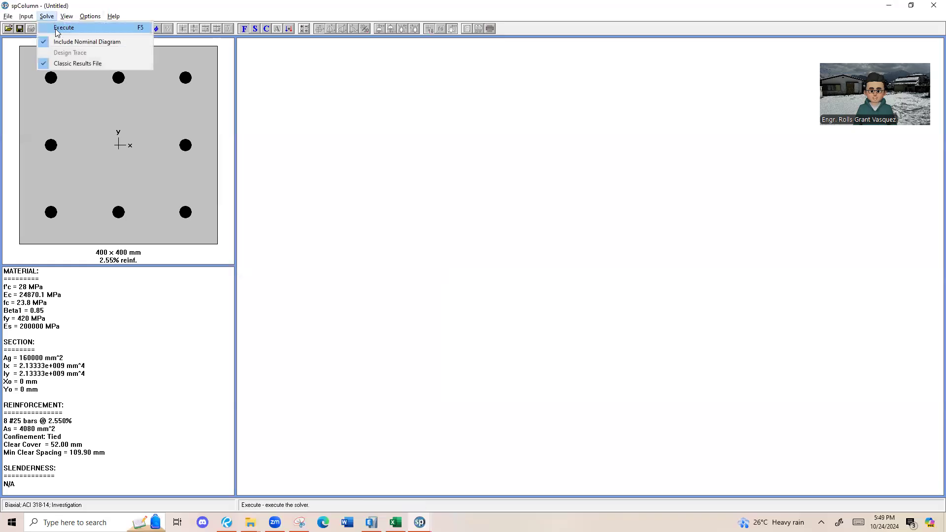
click(56, 28)
click(515, 295)
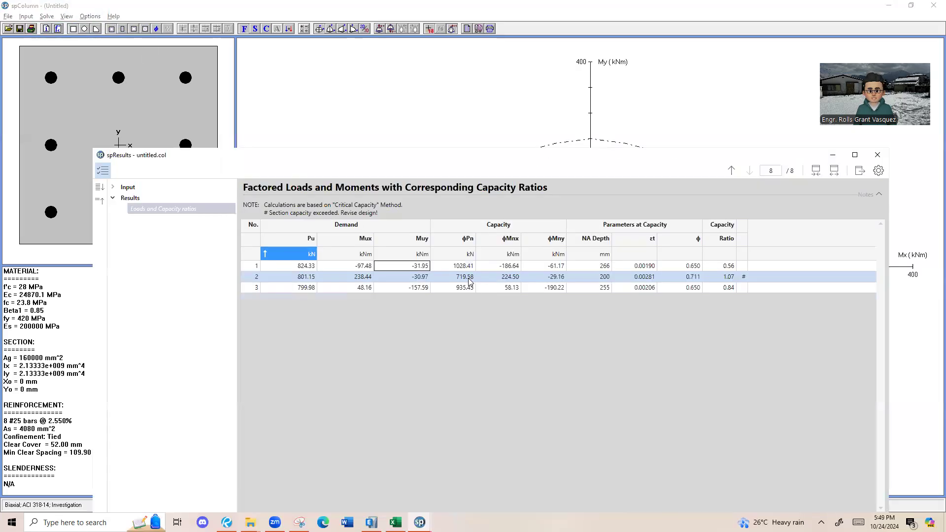
click(539, 278)
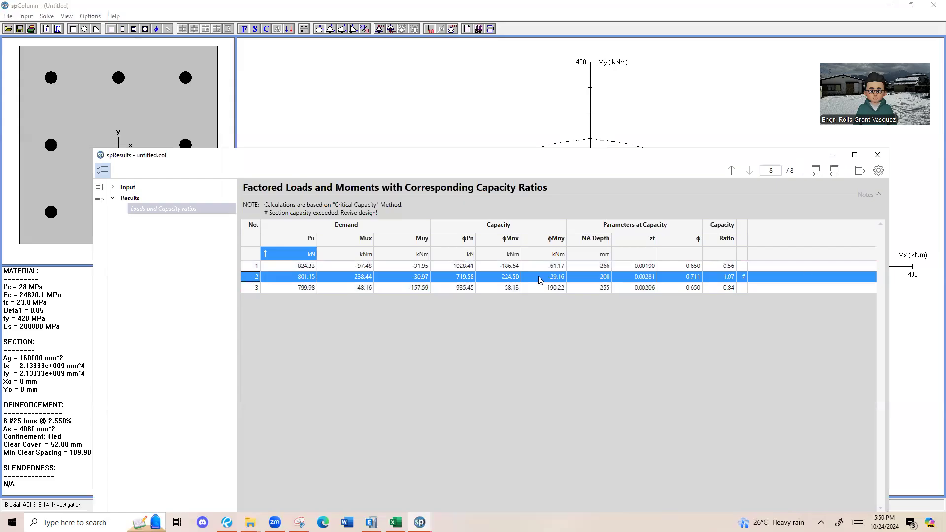
click(878, 155)
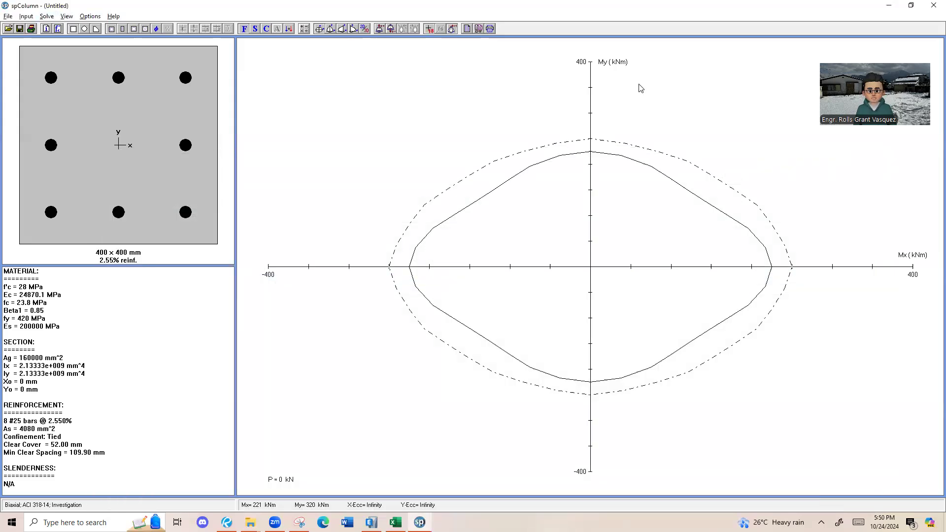
click(28, 17)
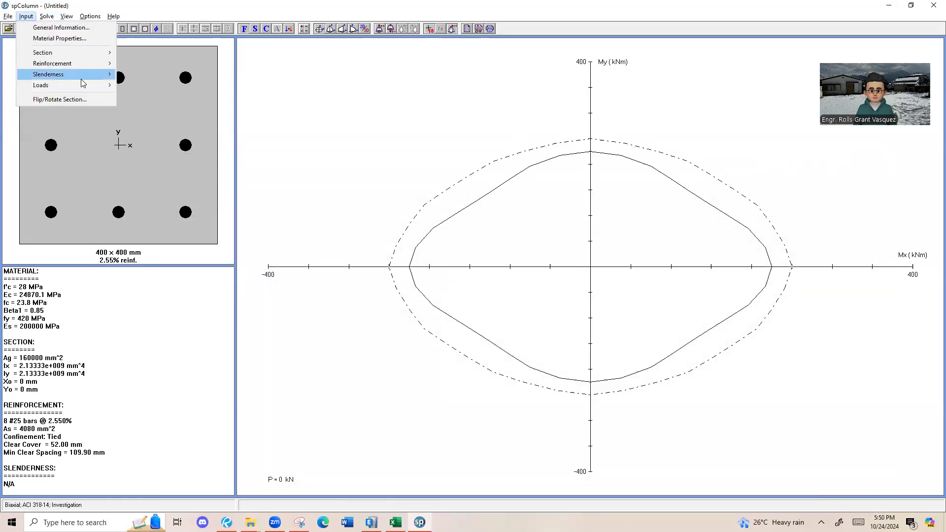
mouse_move(78, 63)
click(170, 65)
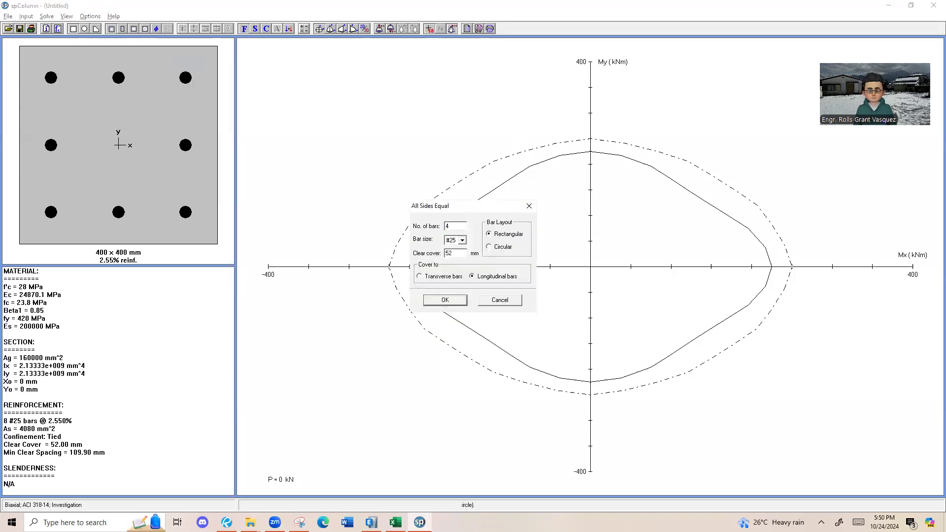
key(Escape)
Set the rectangular section to 425 mm wide and 425 mm deep, and solve it for the C3 loads.
click(26, 16)
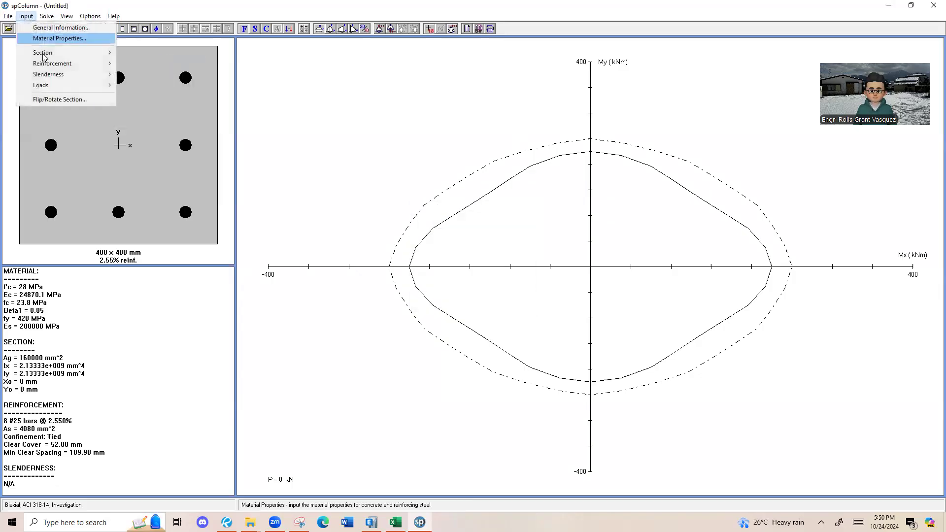
mouse_move(63, 53)
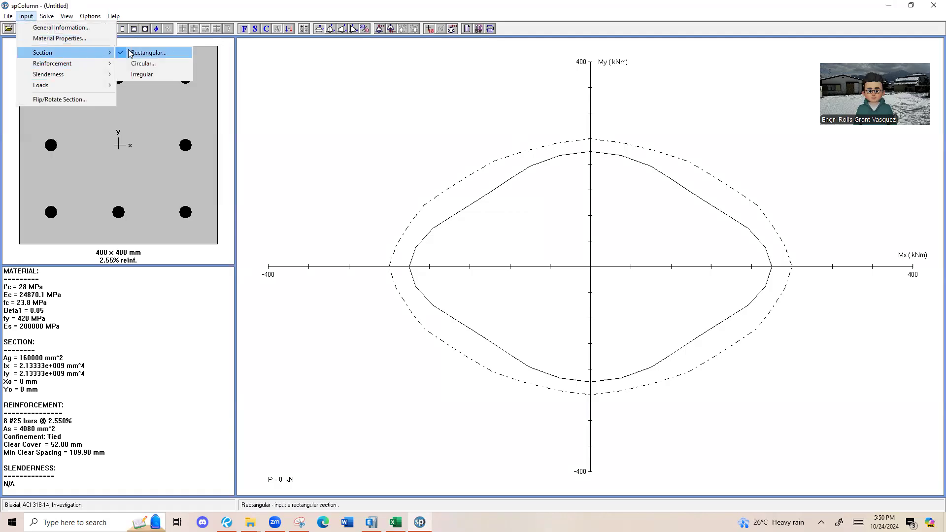
click(148, 53)
text(425)
key(Tab)
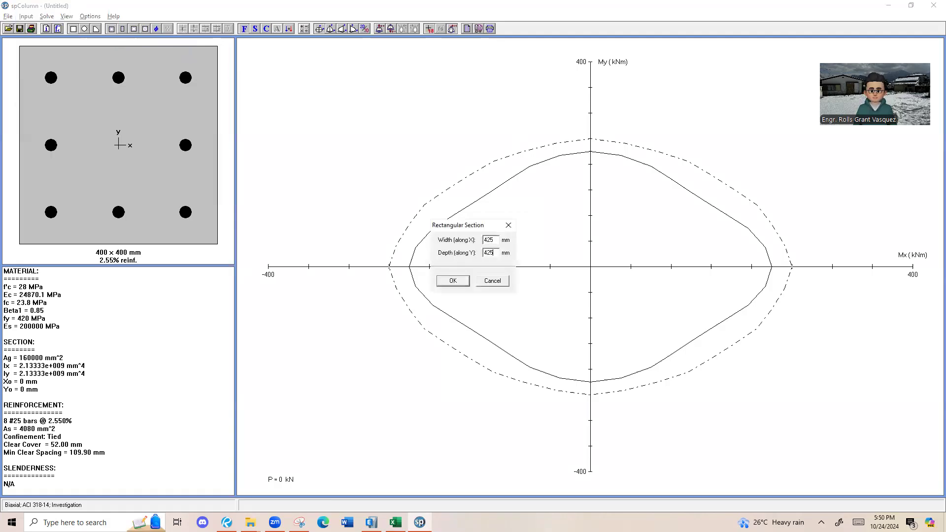
click(453, 280)
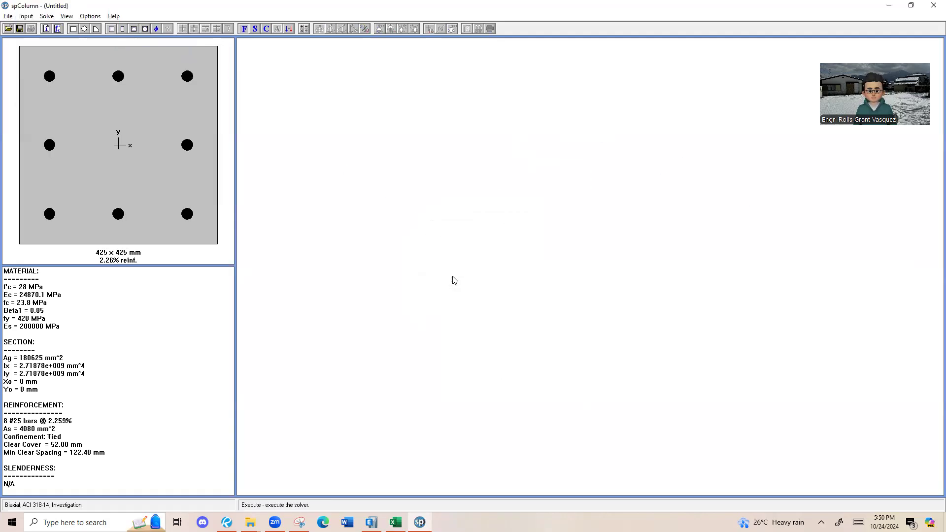
click(46, 17)
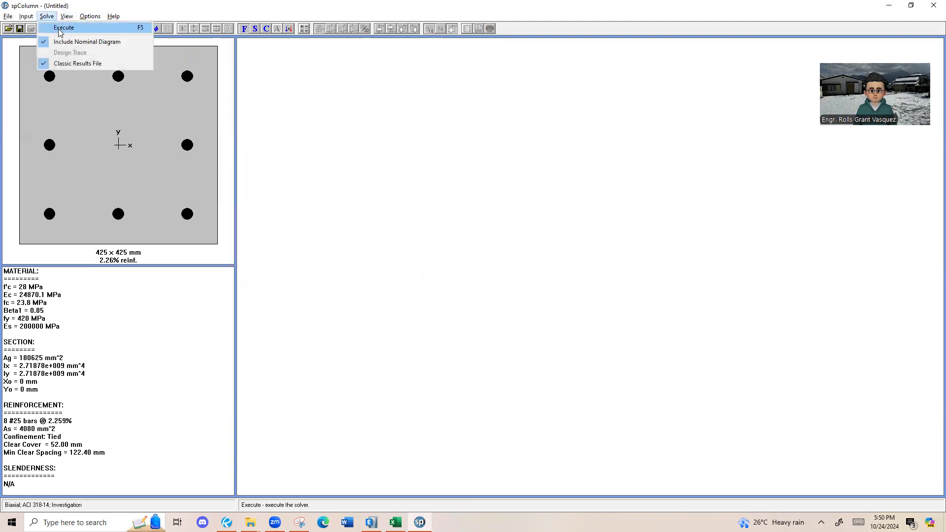
click(69, 42)
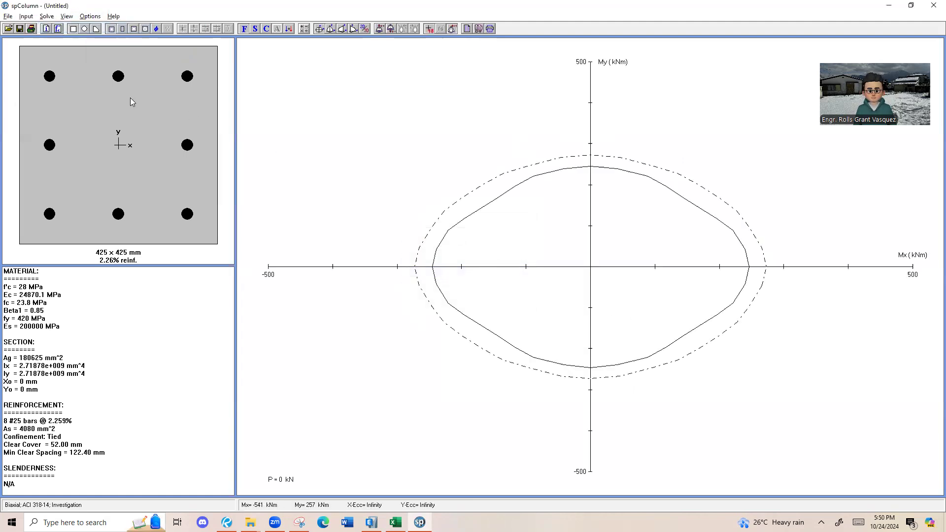
Open the solved 425 x 425 mm section's results, check the second load's capacity ratio, and move the results window aside.
click(67, 16)
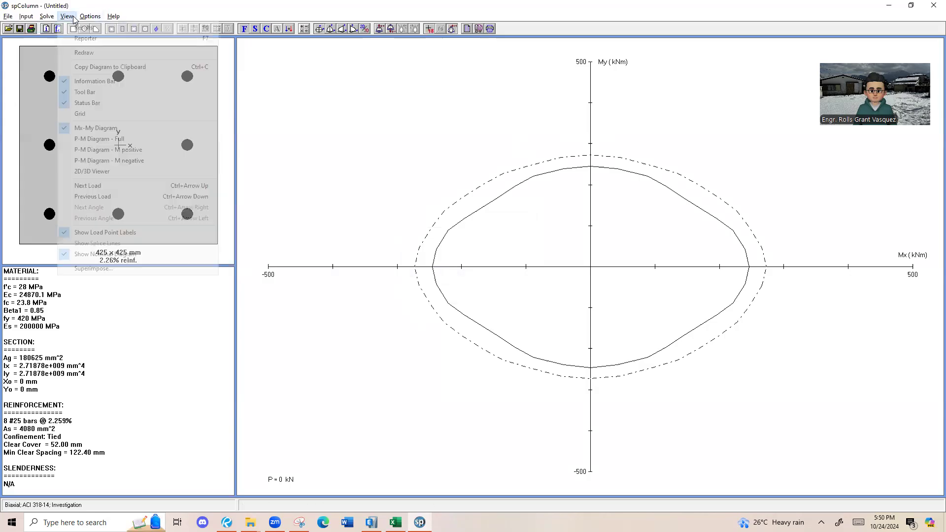
click(120, 29)
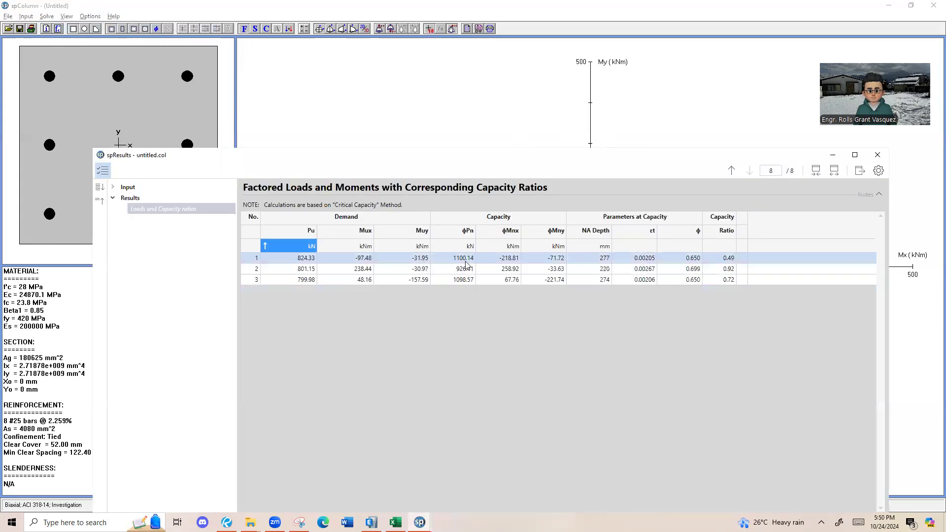
click(720, 269)
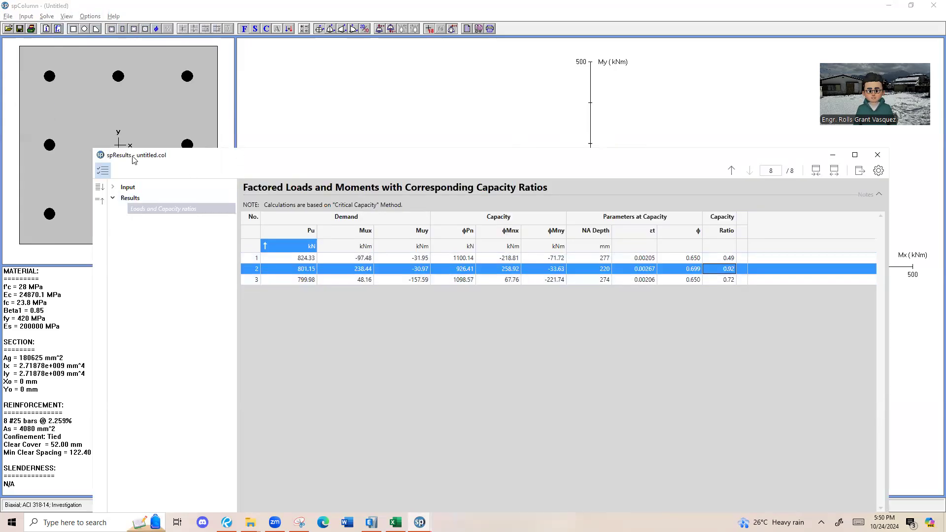
drag(133, 159, 233, 126)
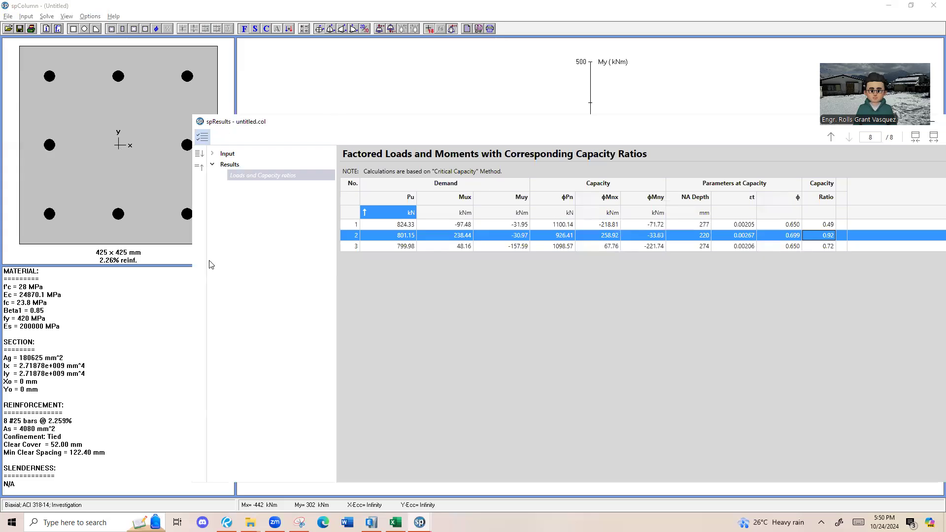
Switch to Excel and enter 425x425 as the size of column C3 at 3F to 4F.
key(alt+Tab)
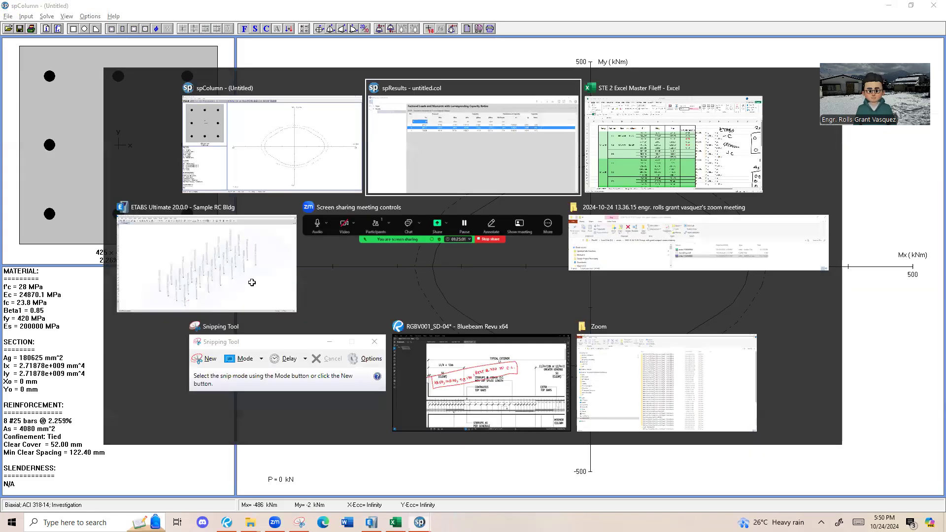
key(alt+Tab)
click(204, 309)
text(425x425)
key(Tab)
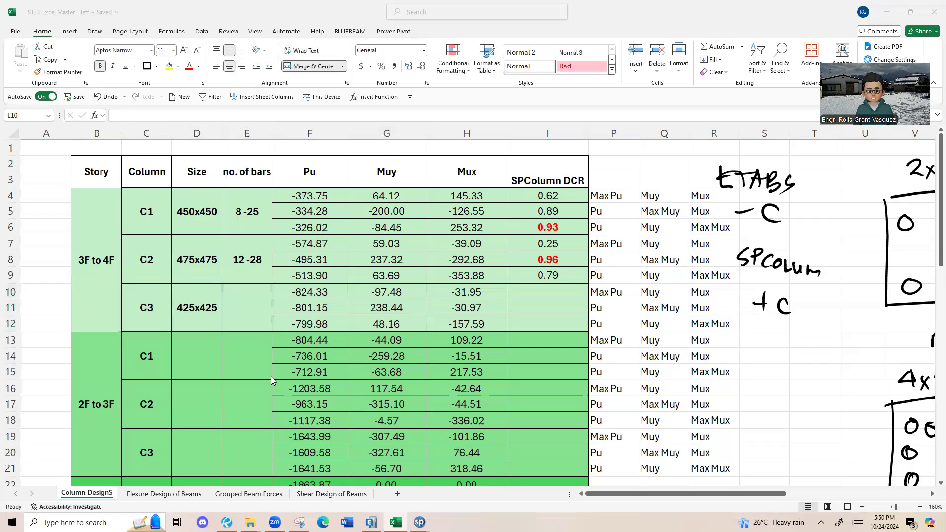
Check the reinforcement in spColumn and enter 8-25 in Excel as the number of bars for C3 at 3F to 4F.
key(alt+Tab)
click(47, 424)
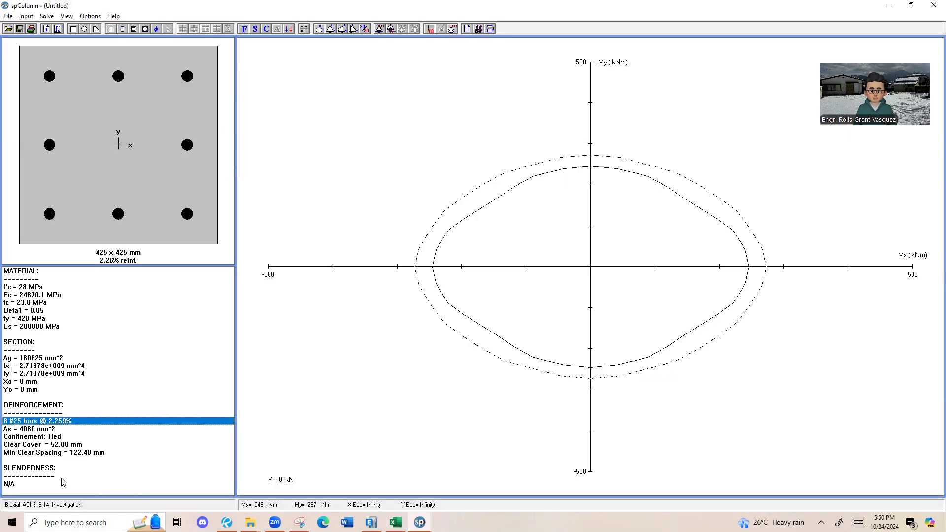
key(alt+Tab)
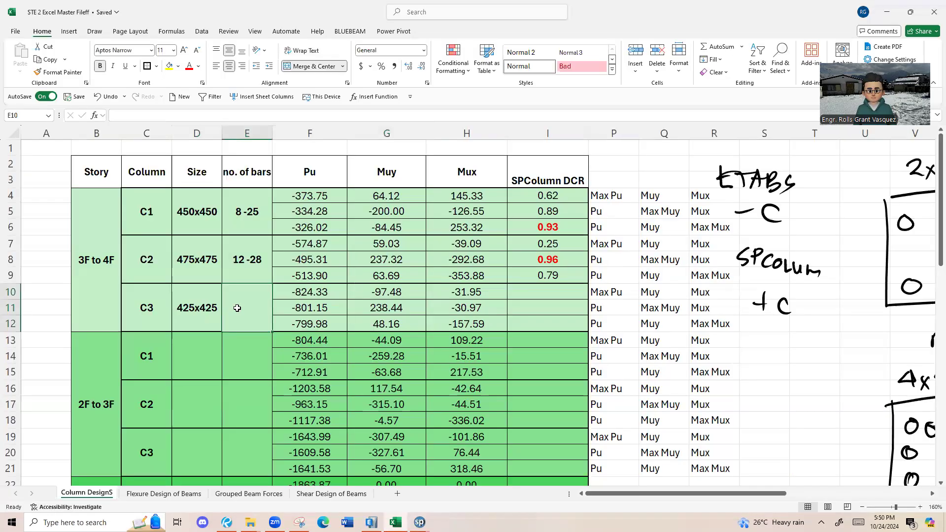
text('8-25)
key(Return)
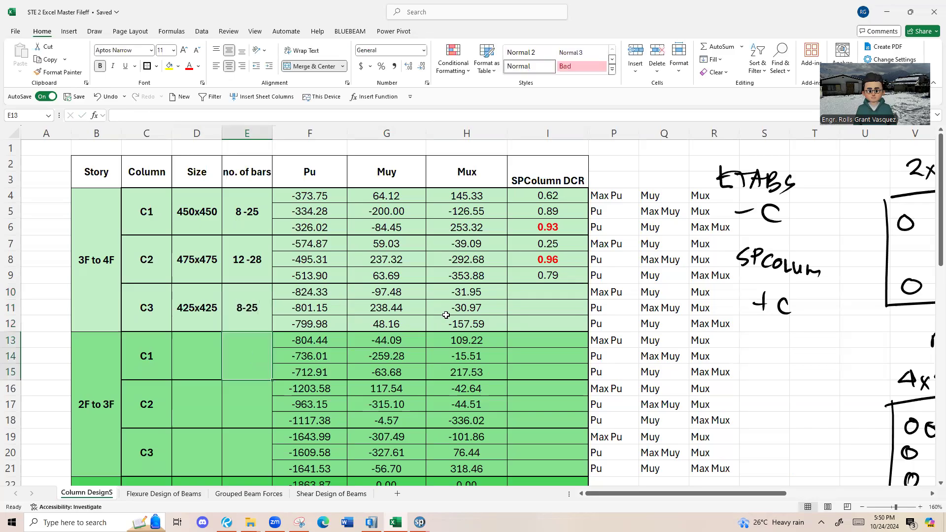
Read the capacity ratios in the spColumn results and enter 0.49 and 0.92 as SPColumn DCR in I10 and I11 of the Excel sheet.
key(alt+Tab)
click(67, 16)
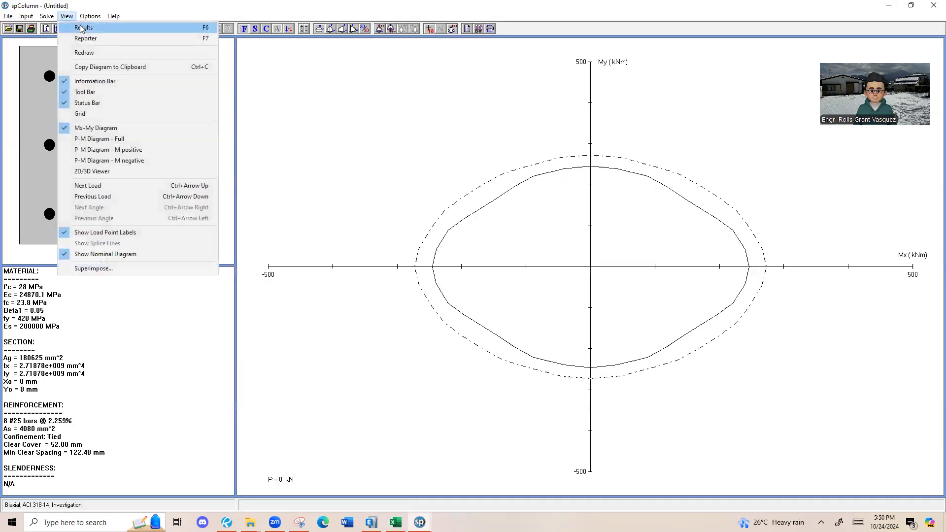
click(82, 28)
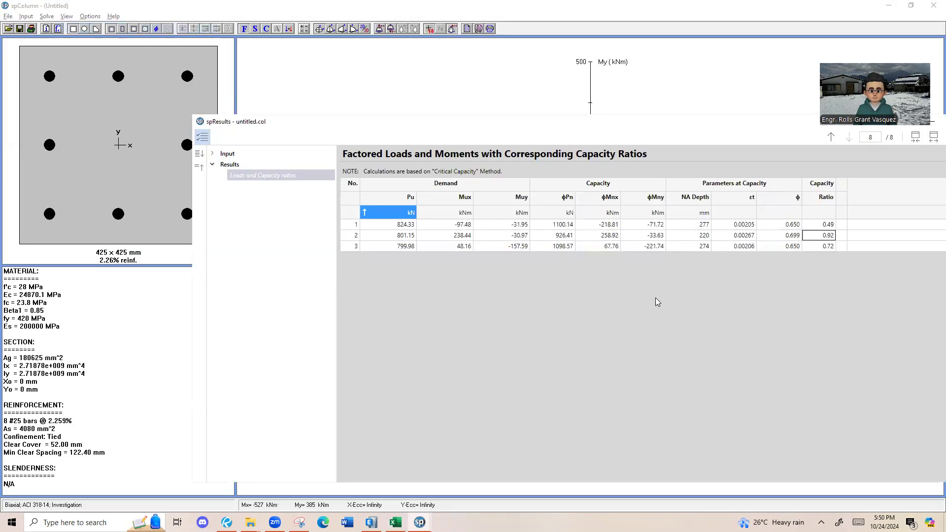
click(833, 248)
key(alt+Tab)
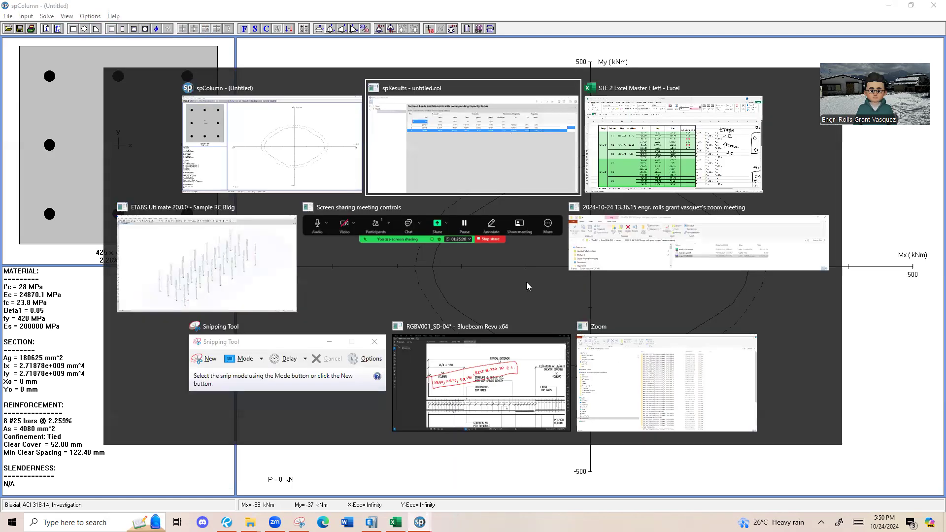
click(547, 290)
text(0.49)
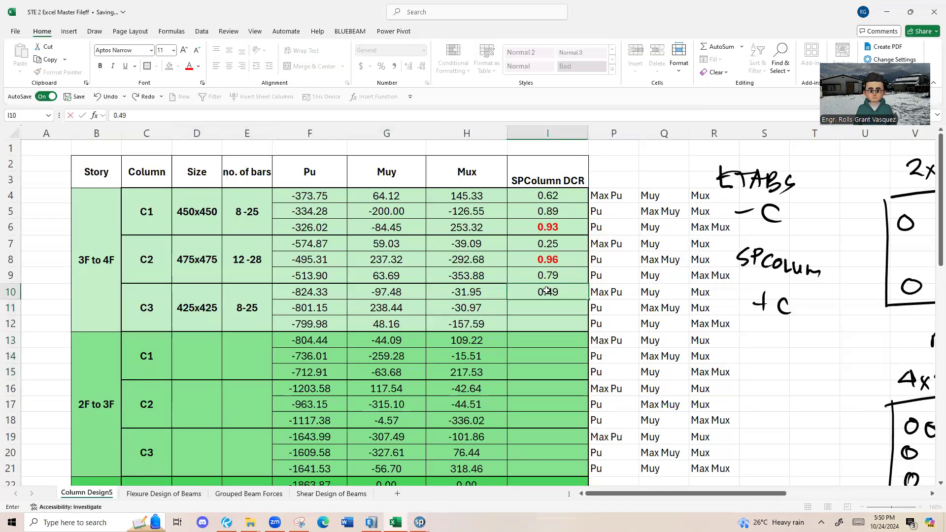
key(Return)
text(0.92)
key(Return)
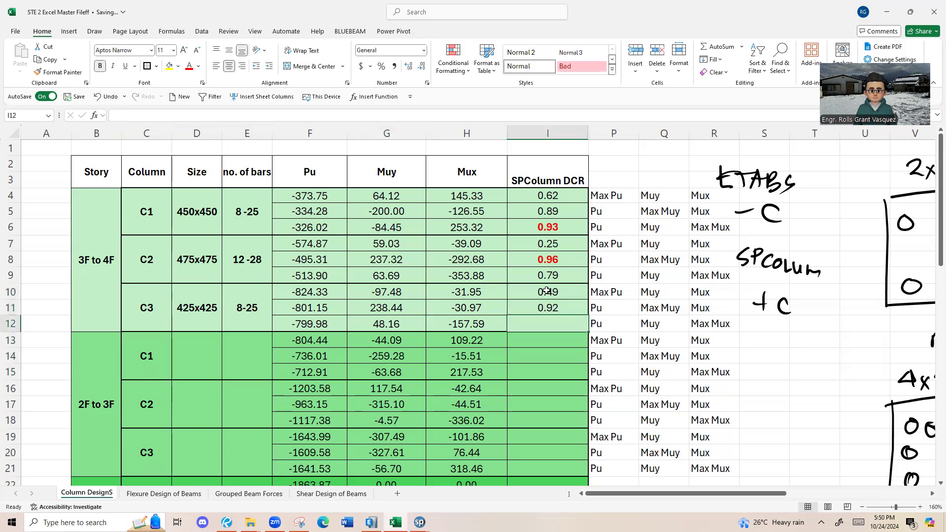
Check the third load's capacity ratio in spColumn and enter 0.72 in cell I12 in Excel.
key(alt+Tab)
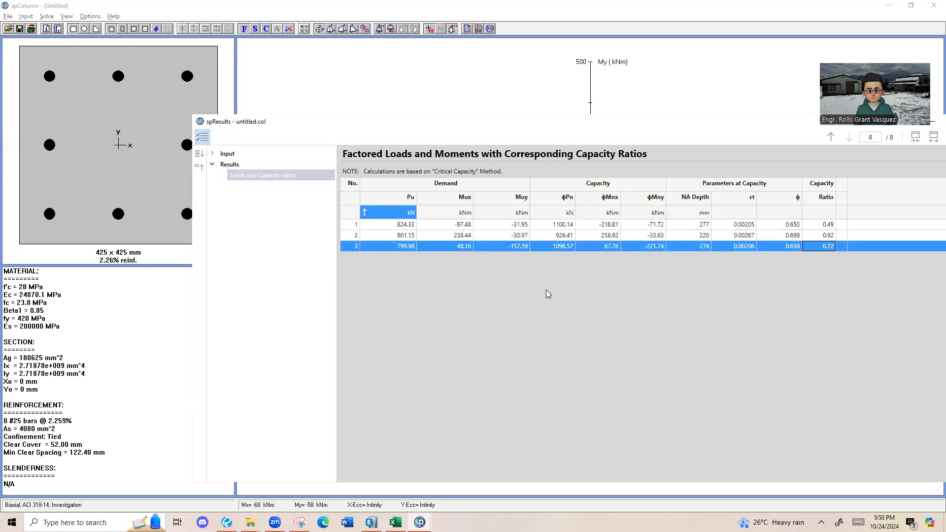
key(alt+Tab)
text(0.72)
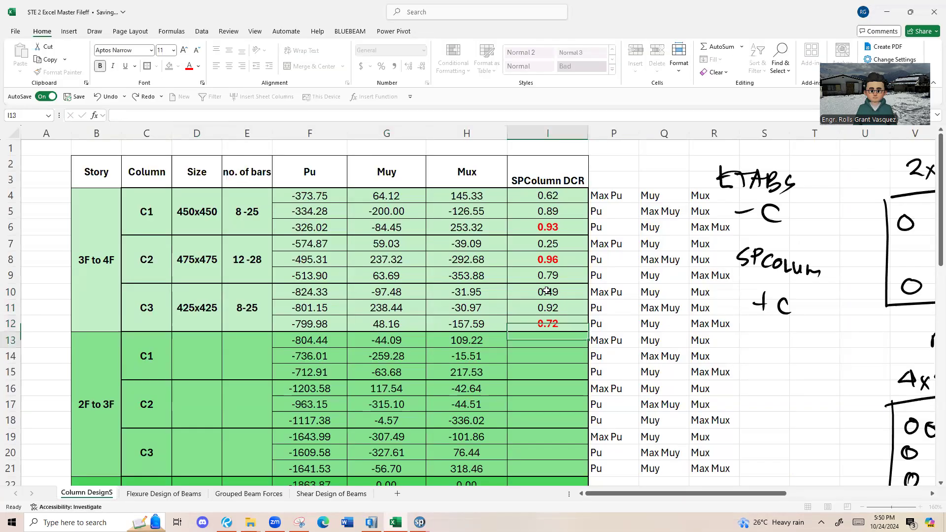
key(Return)
Format the 0.92 ratio in I11 as bold red and the 0.72 ratio in I12 as regular black text.
click(547, 307)
key(ctrl+b)
click(198, 66)
click(176, 178)
key(Return)
click(100, 65)
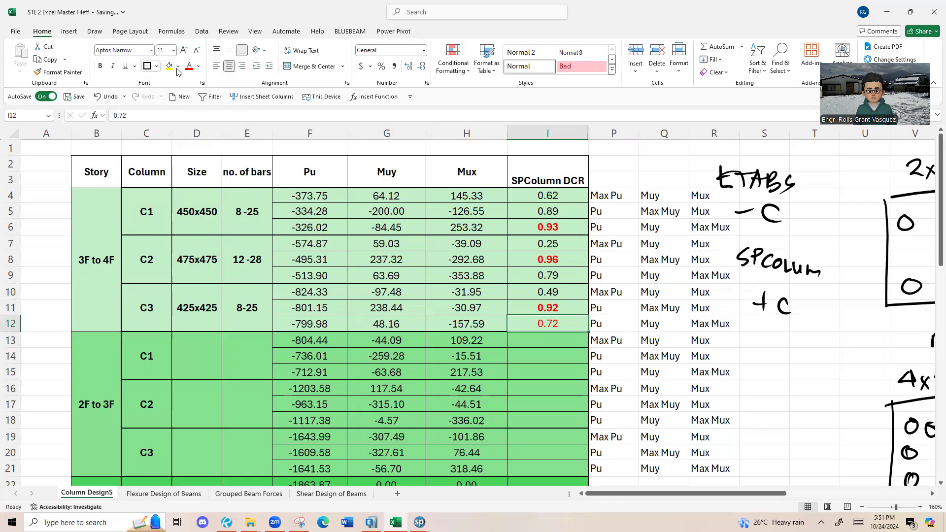
click(198, 66)
click(197, 129)
click(535, 345)
Review C3's recorded size and bars at 3F to 4F and the C1 axial loads for 2F to 3F.
click(216, 326)
scroll(217, 325, down, 2)
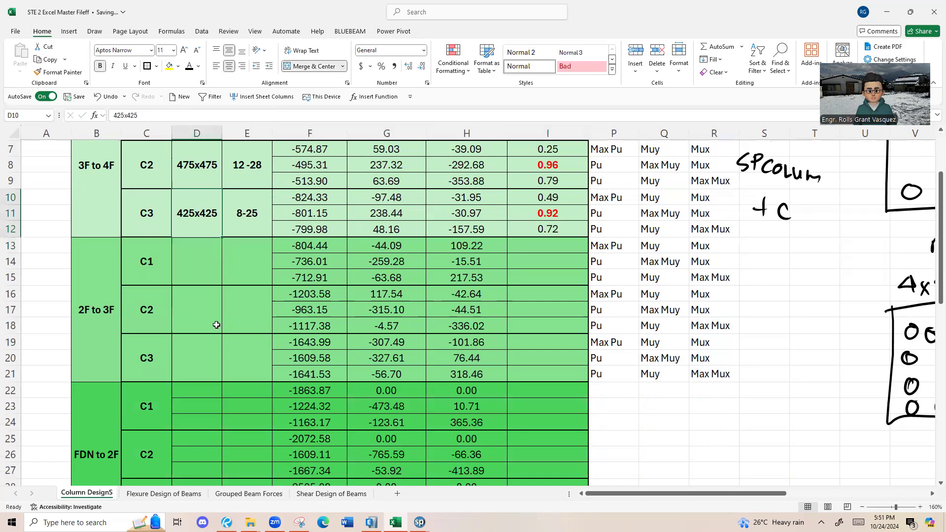
scroll(217, 326, up, 2)
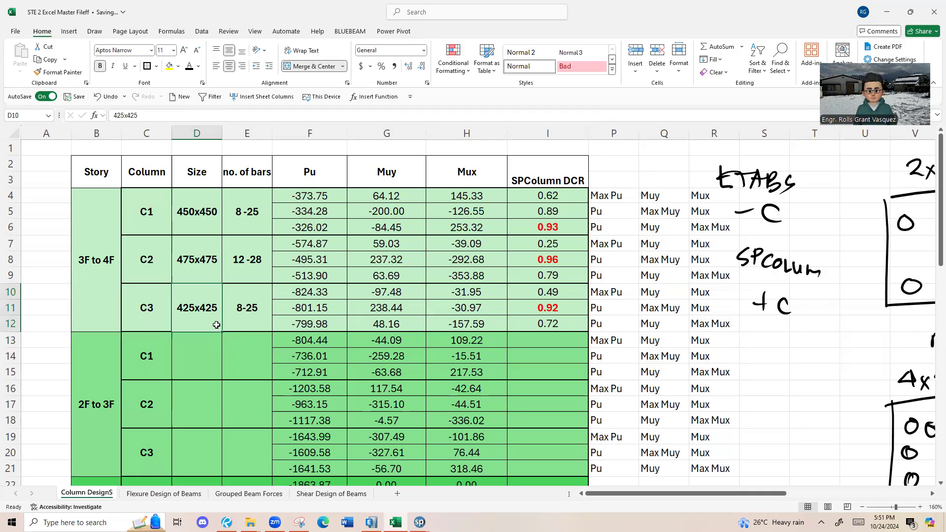
drag(193, 285, 249, 302)
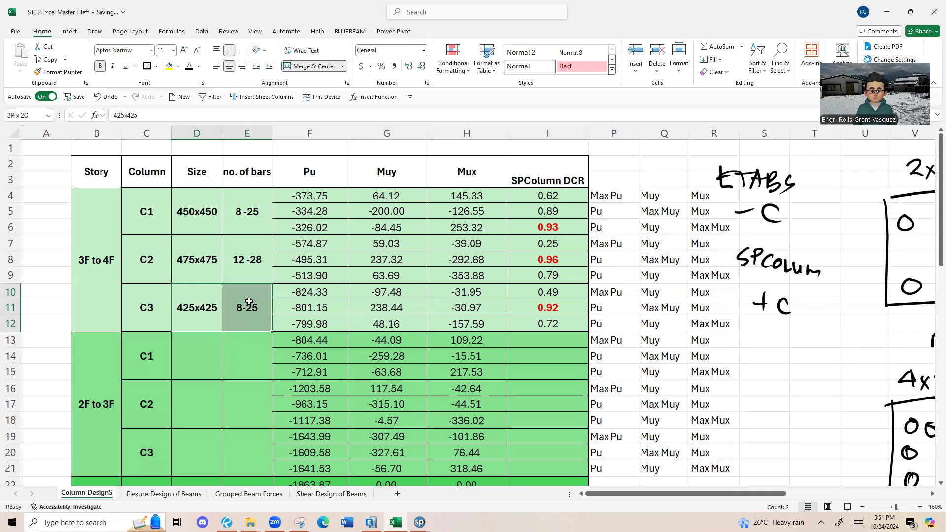
click(149, 300)
click(199, 297)
click(291, 356)
drag(306, 341, 310, 374)
key(alt+Tab)
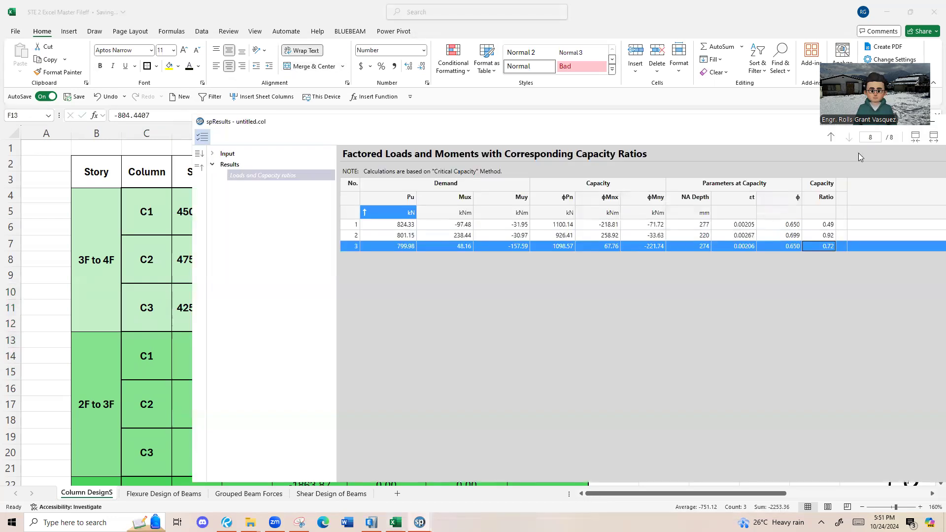
key(alt+Tab)
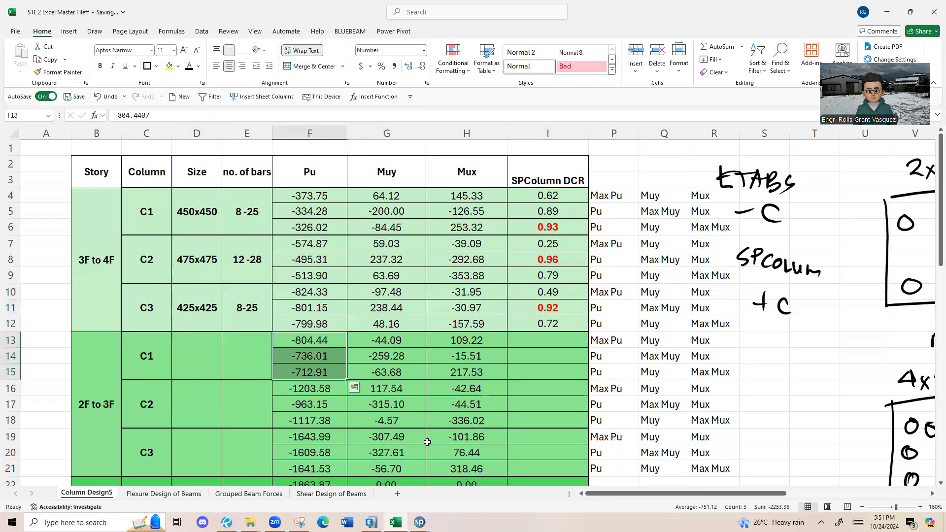
Switch to spColumn, close the results, and start a new metric, biaxial ACI 318-14 model with the Design run option.
click(420, 517)
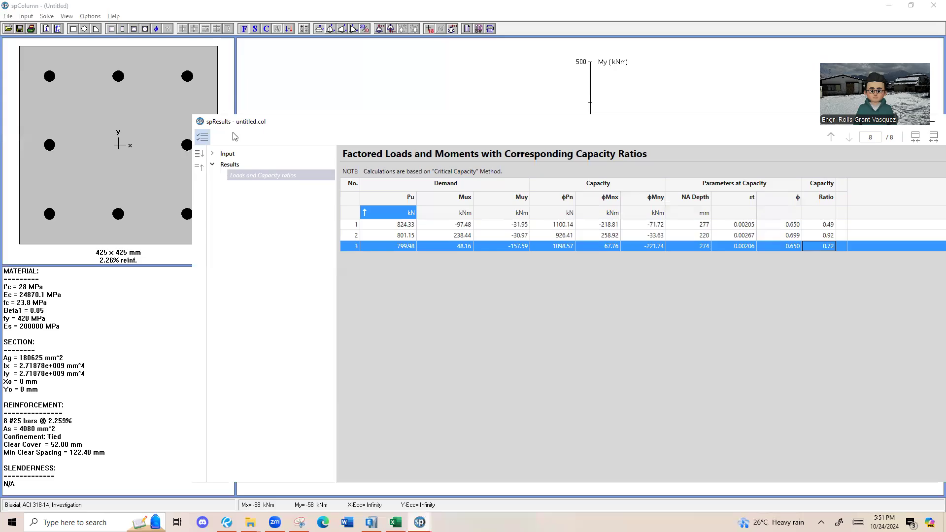
drag(232, 132, 43, 139)
click(786, 129)
click(31, 16)
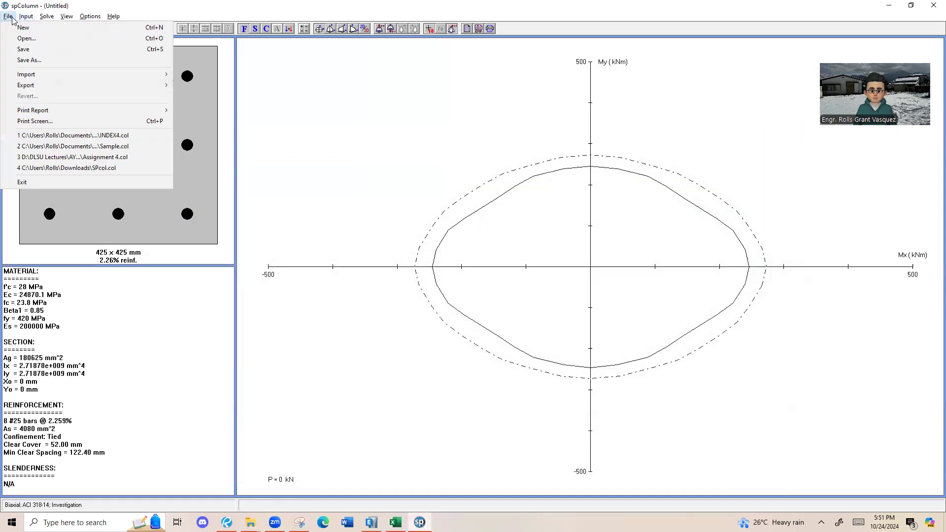
click(54, 27)
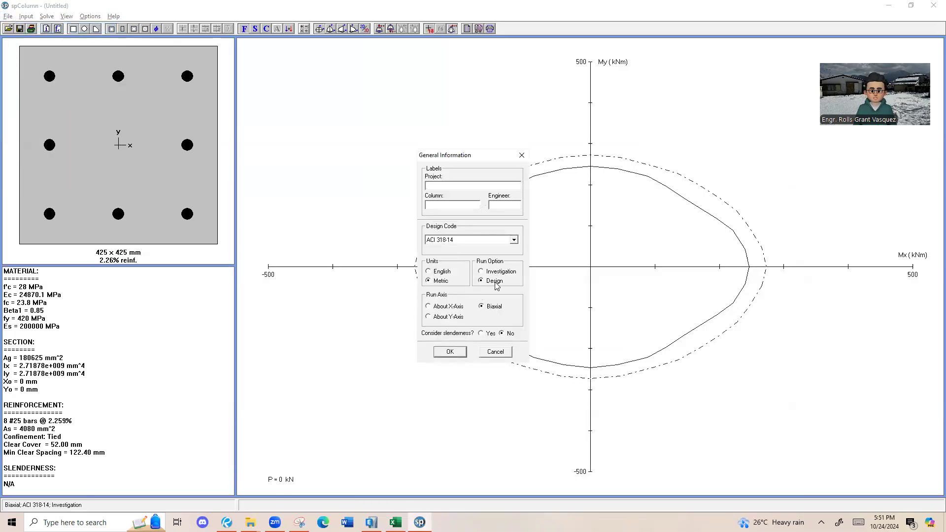
click(450, 352)
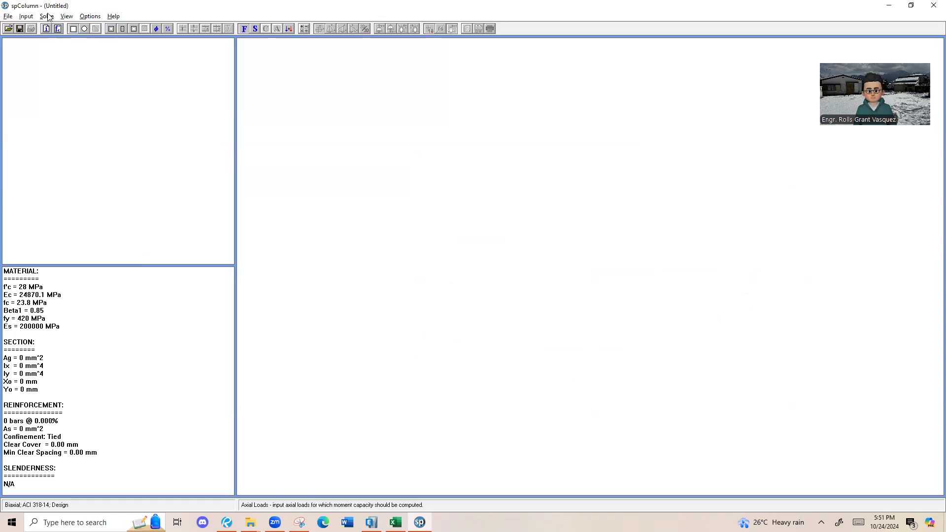
Check the new model's material properties and close them without changes.
click(26, 17)
click(60, 39)
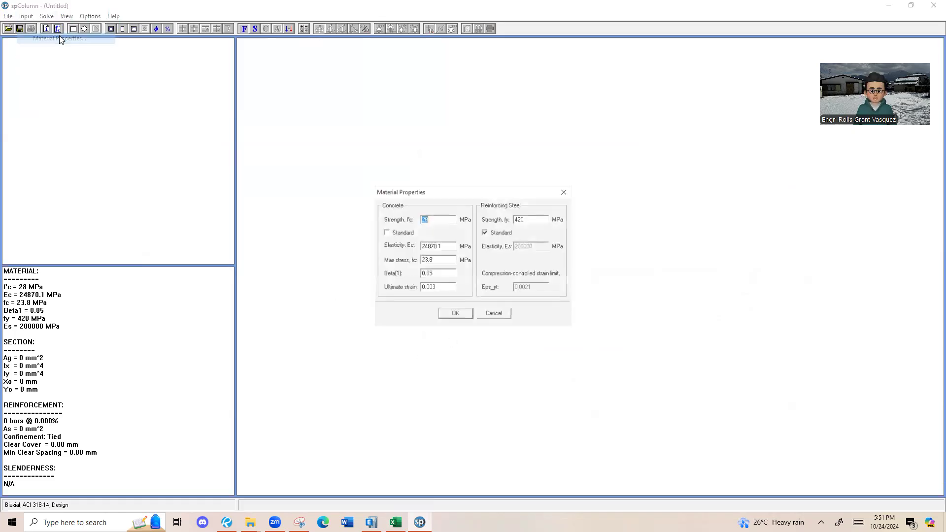
click(565, 194)
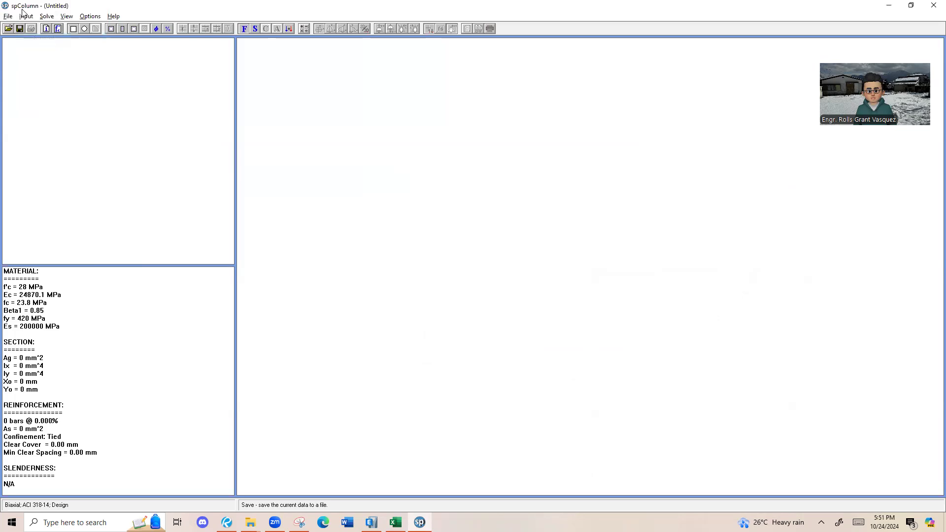
Define a rectangular section whose width ranges from 400 mm to 650 mm.
click(26, 16)
mouse_move(76, 56)
click(148, 53)
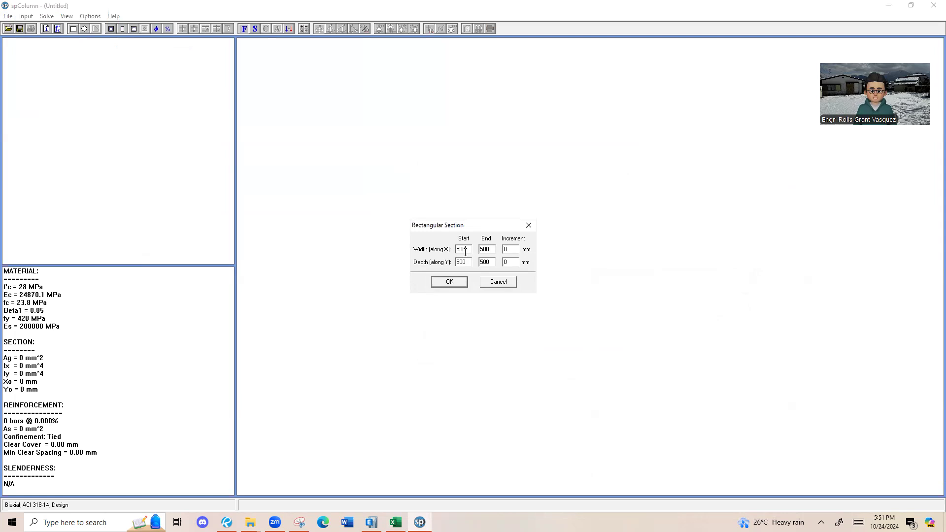
key(Tab)
text(650)
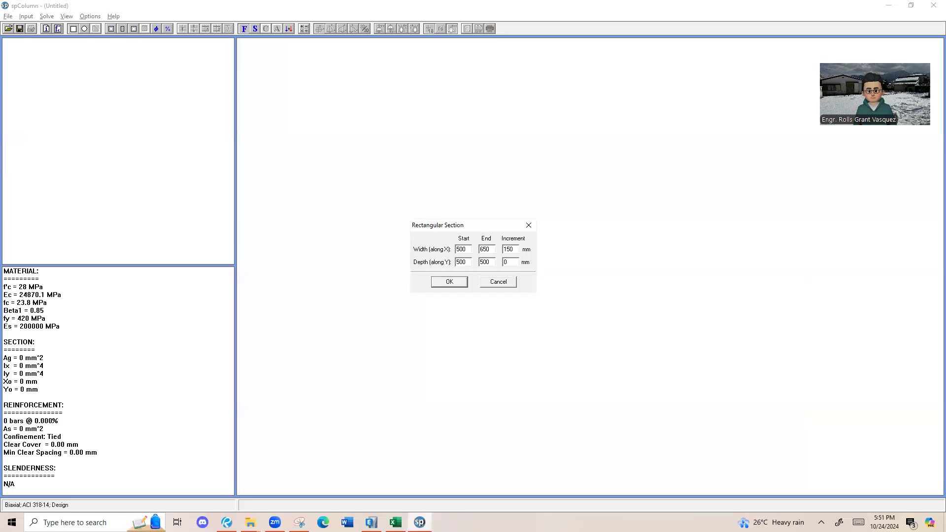
drag(469, 248, 426, 239)
text(4)
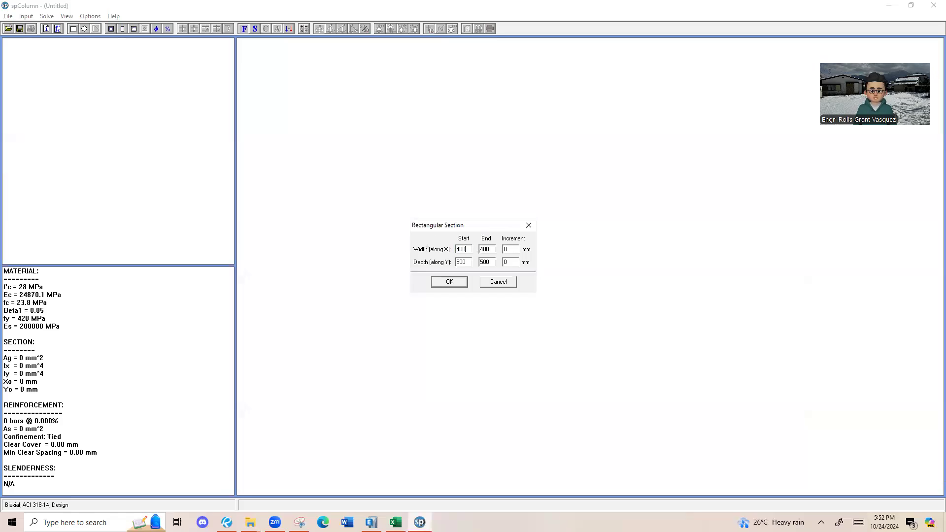
double_click(485, 250)
text(65)
Set the section's depth range from 450 mm to 650 mm, use 25 mm increments for width and depth, and confirm the section.
text(45)
text(65)
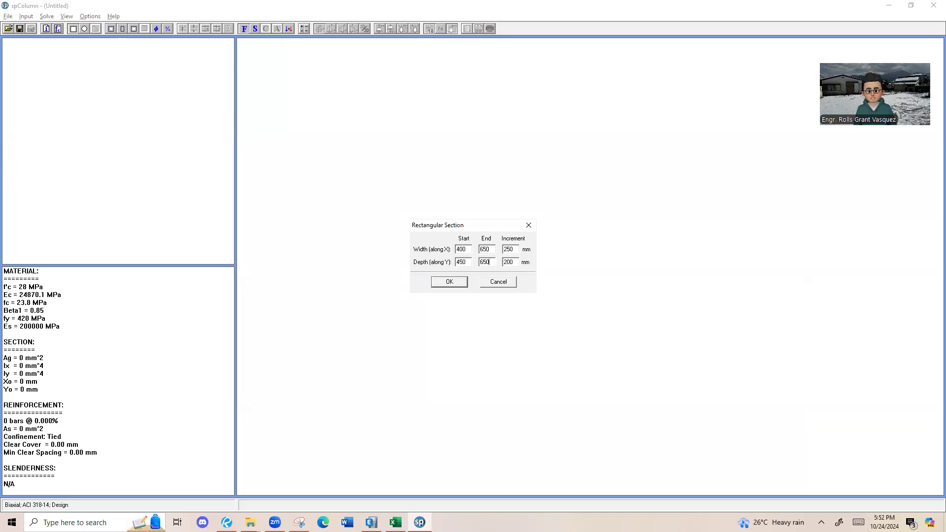
click(511, 251)
text(25)
key(Tab)
text(25)
click(458, 283)
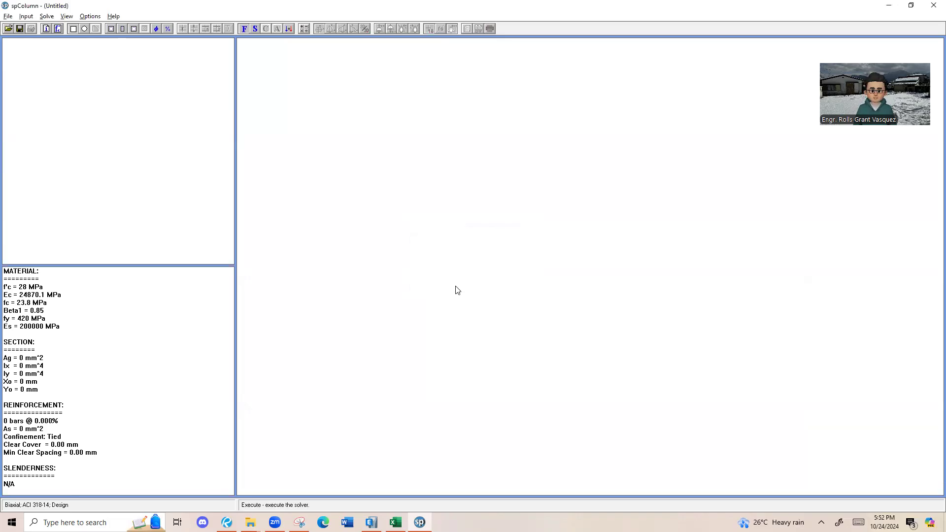
Start an all-sides-equal reinforcement layout with bar sizes ranging from #16 to #36.
click(26, 16)
mouse_move(74, 63)
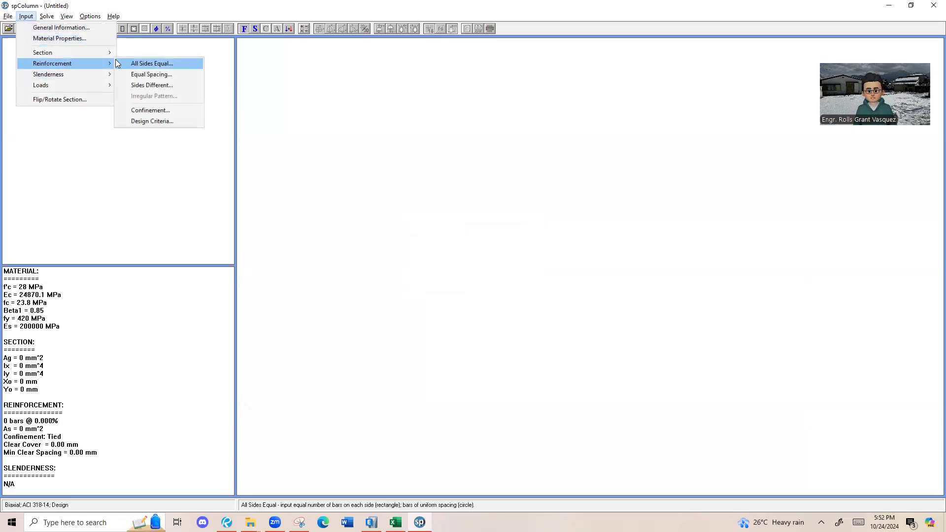
click(148, 63)
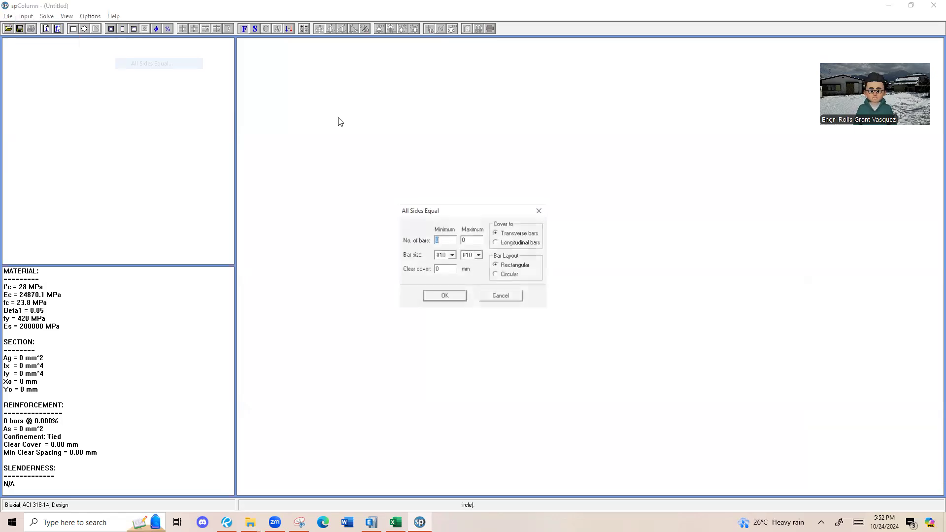
click(449, 256)
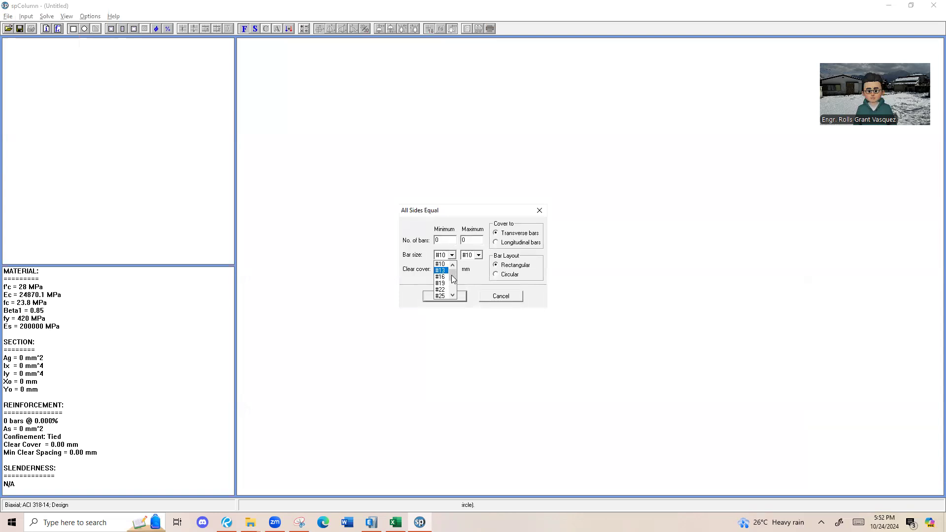
click(442, 277)
click(478, 256)
scroll(467, 288, down, 1)
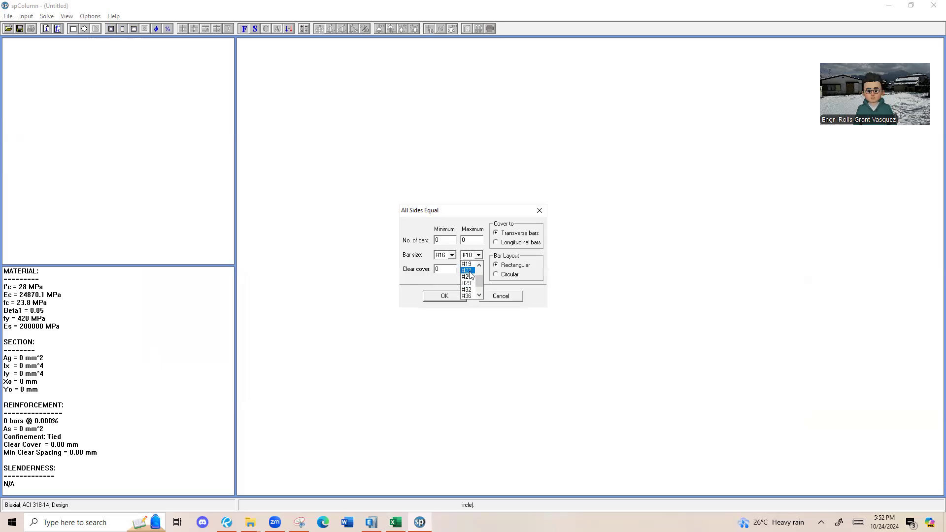
click(468, 296)
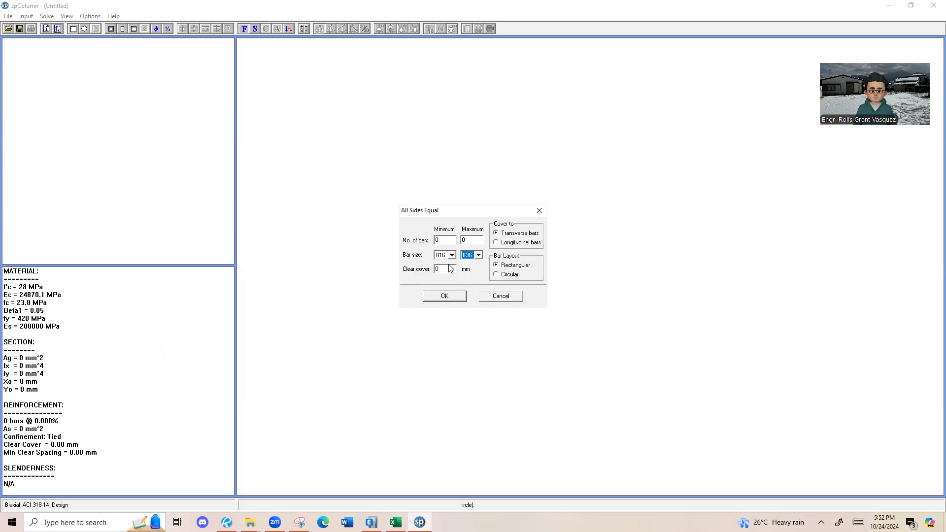
Set the number of bars from 4 to 20, check the bar layout sketches in Excel, and return to spColumn.
click(439, 239)
key(BackSpace)
text(4)
key(Tab)
text(20)
key(alt+Tab)
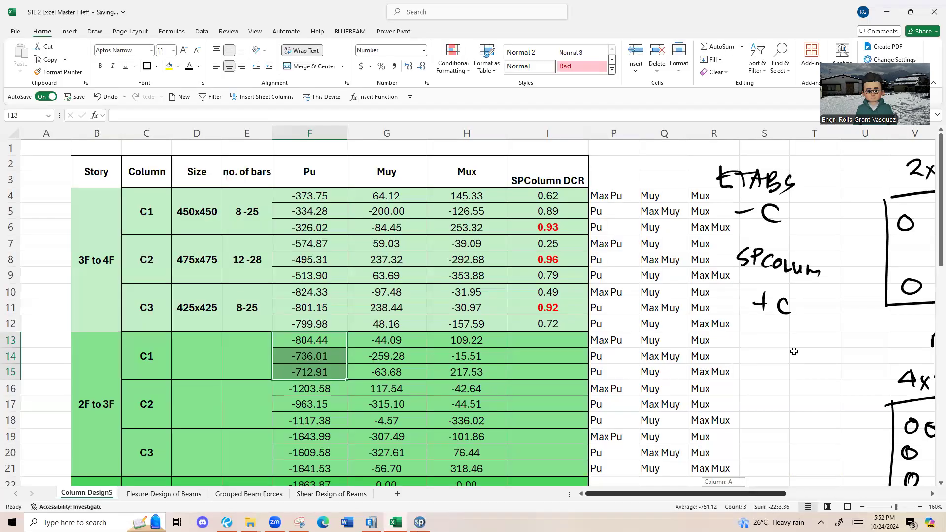
scroll(761, 341, right, 4)
scroll(761, 342, down, 4)
scroll(714, 305, up, 1)
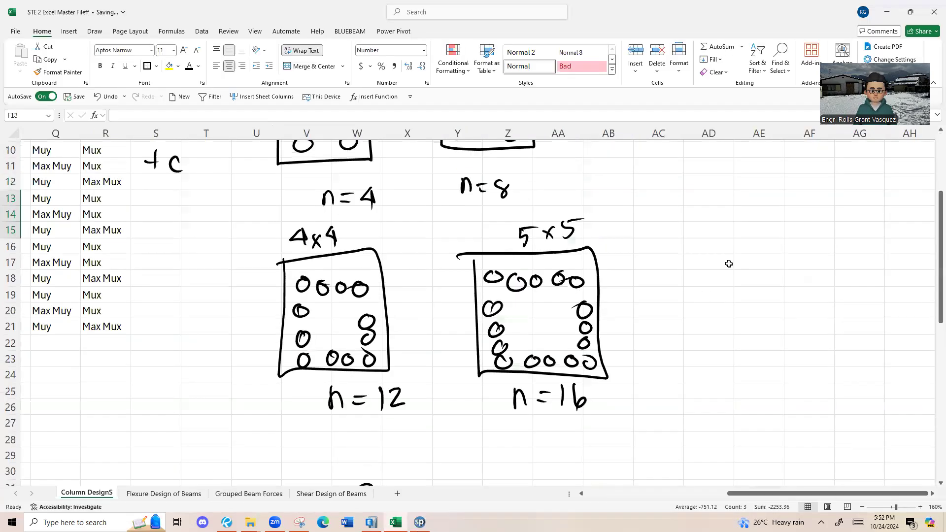
click(886, 11)
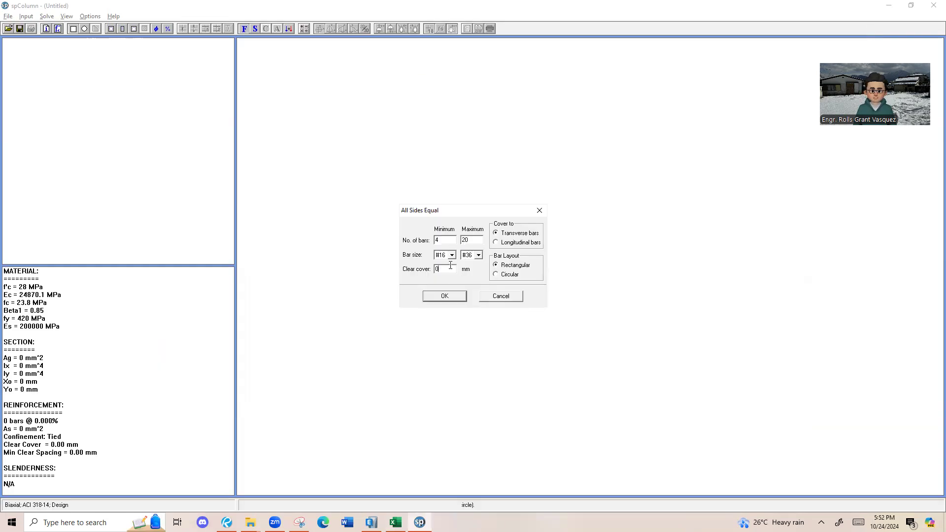
Set the clear cover to 52 mm, measured to the longitudinal bars, and confirm the reinforcement.
drag(446, 267, 426, 273)
text(52)
click(510, 242)
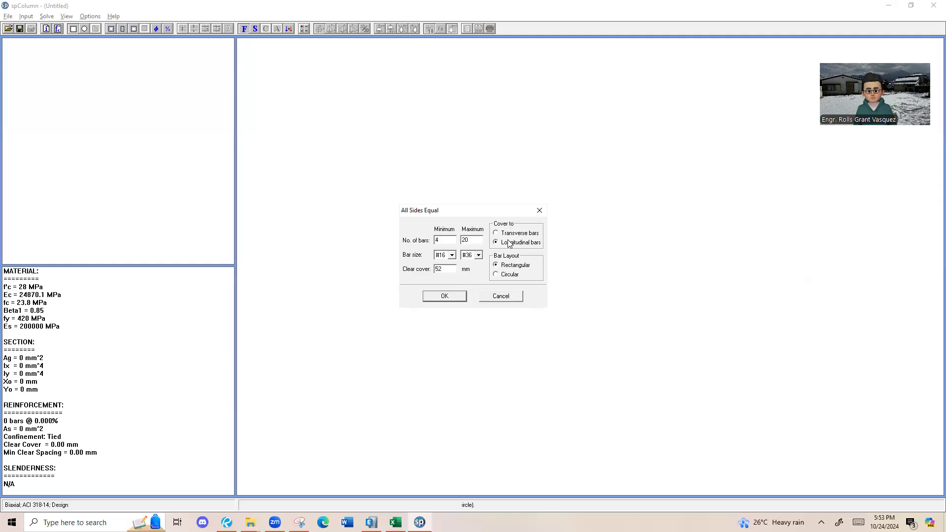
click(443, 299)
Check the reinforcement's confinement settings and close them without changes.
click(26, 16)
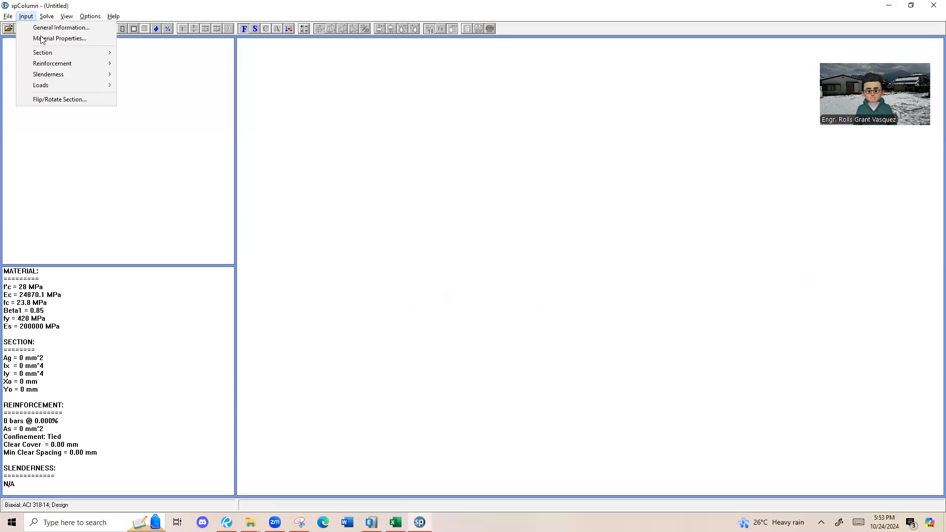
mouse_move(65, 63)
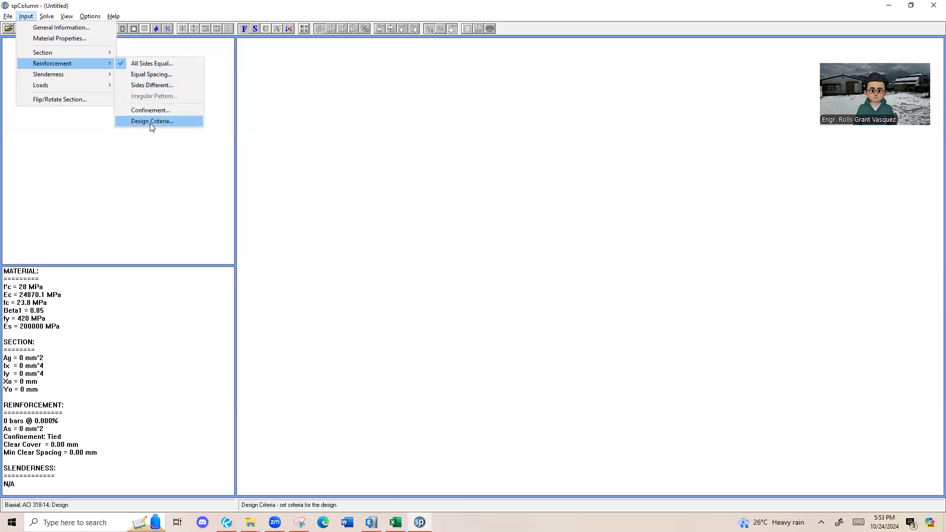
click(153, 111)
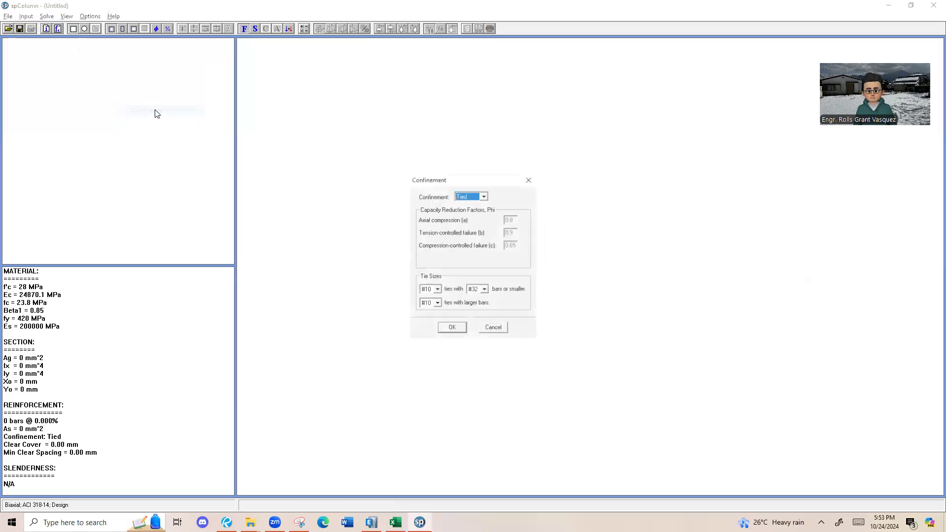
click(527, 180)
In the reinforcement design criteria, choose the User-defined column type and set the maximum reinforcement ratio to 4%.
click(26, 15)
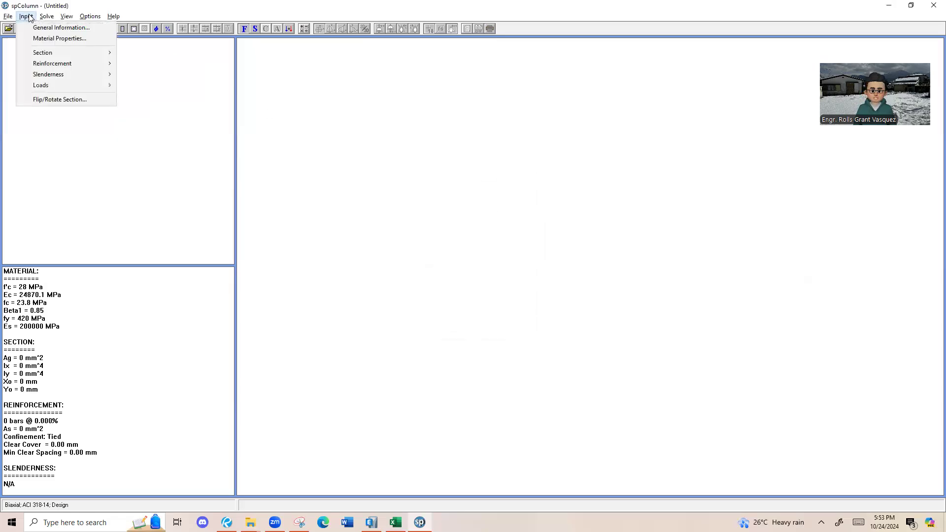
mouse_move(62, 81)
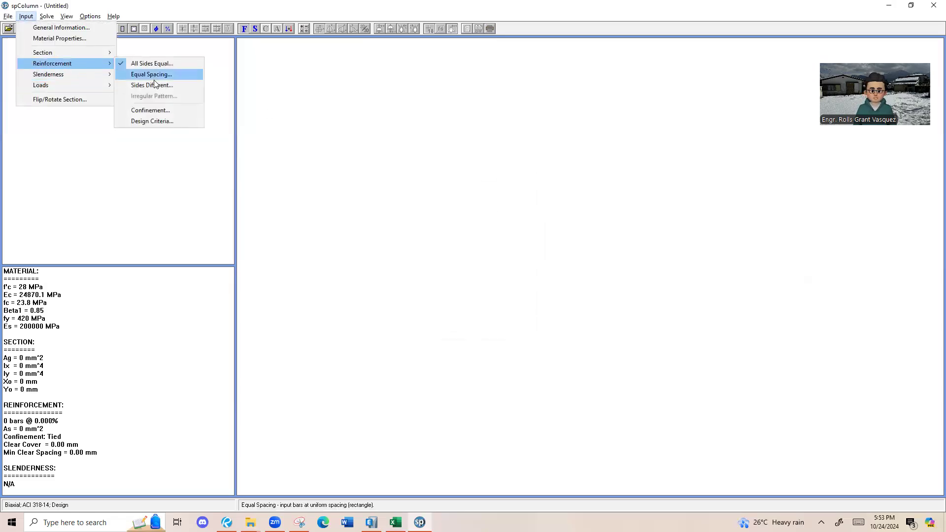
click(153, 120)
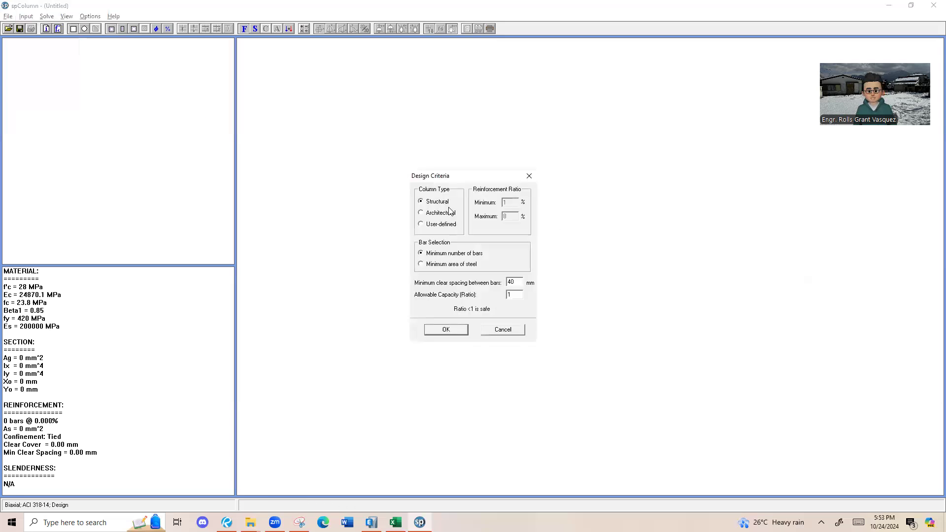
click(432, 213)
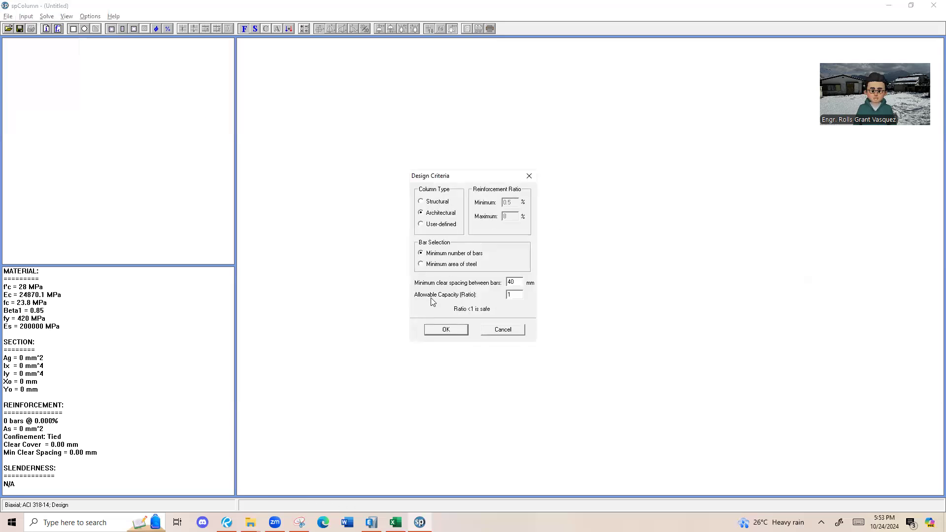
click(433, 265)
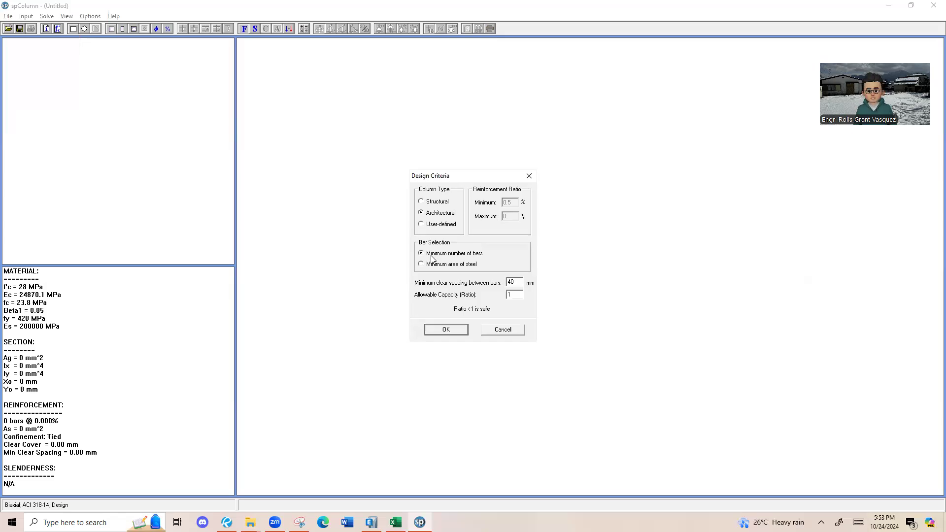
click(432, 225)
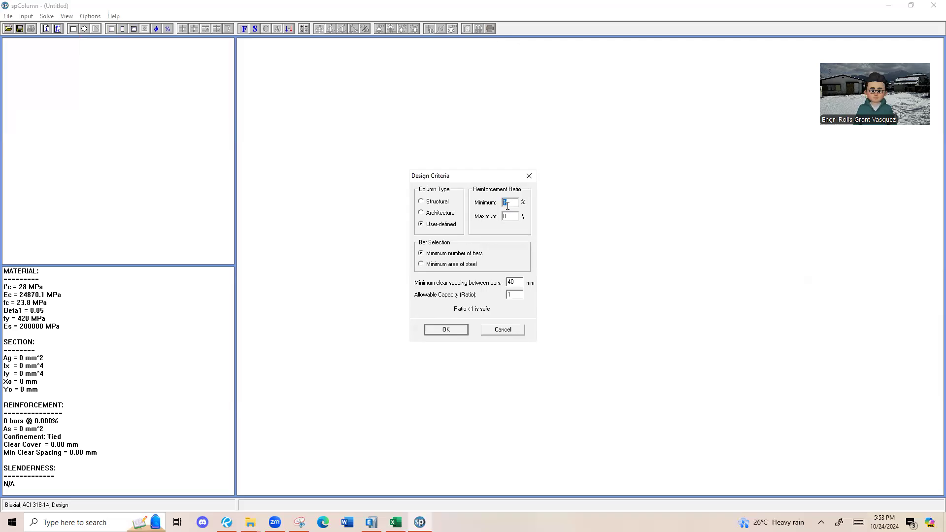
double_click(511, 217)
text(4)
Set the minimum clear spacing between bars to 50 mm and confirm the design criteria.
drag(515, 283, 510, 283)
double_click(516, 282)
text(50)
click(465, 330)
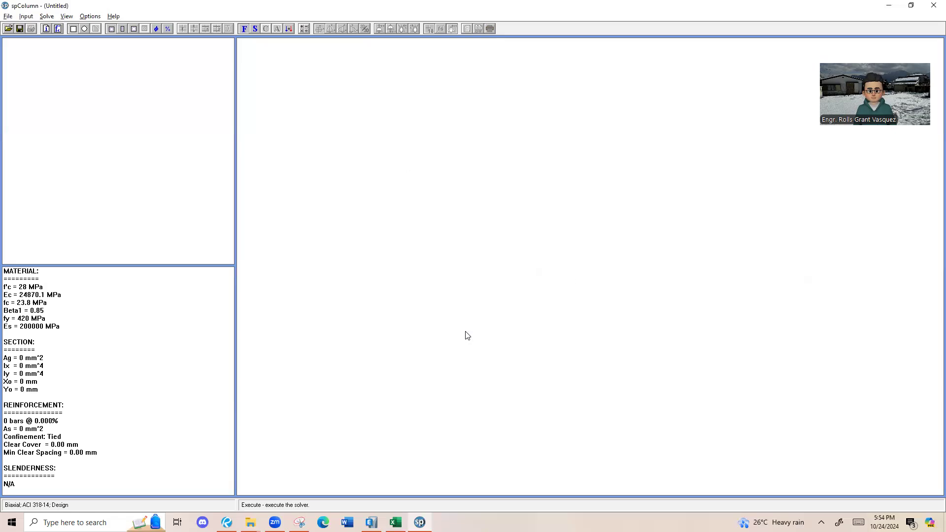
Open the factored loads and delete all existing load entries.
click(27, 18)
mouse_move(56, 83)
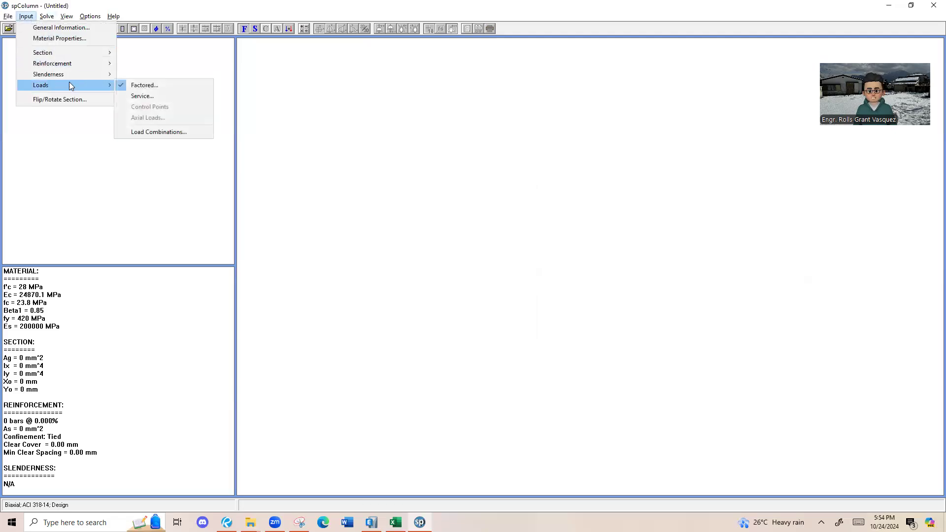
click(126, 87)
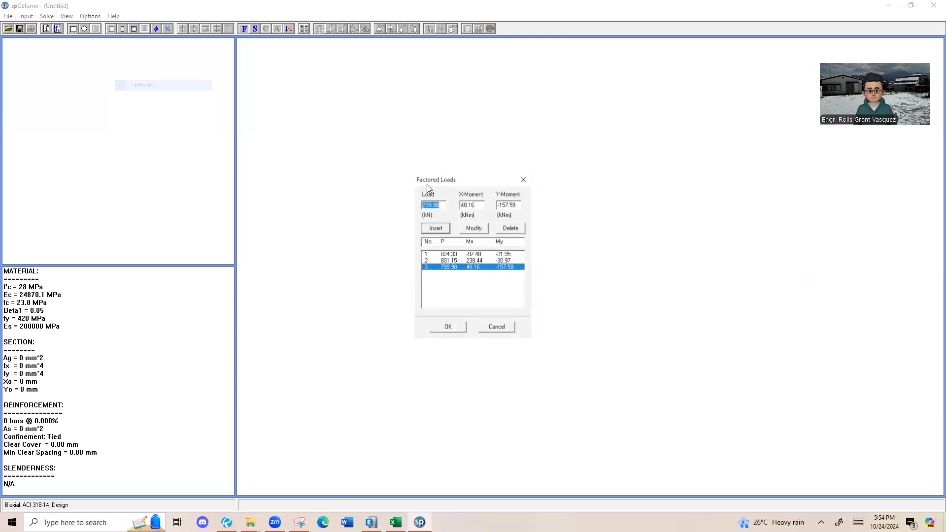
click(501, 230)
click(501, 229)
Switch to Excel and select rows 13 to 15 with the C1 loads for 2F to 3F.
key(alt+Tab)
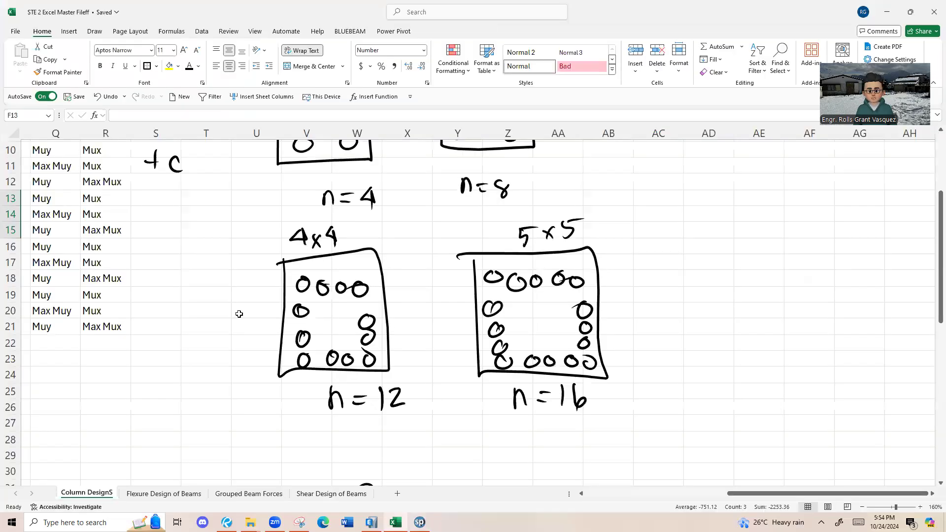
scroll(202, 414, up, 3)
scroll(201, 414, left, 7)
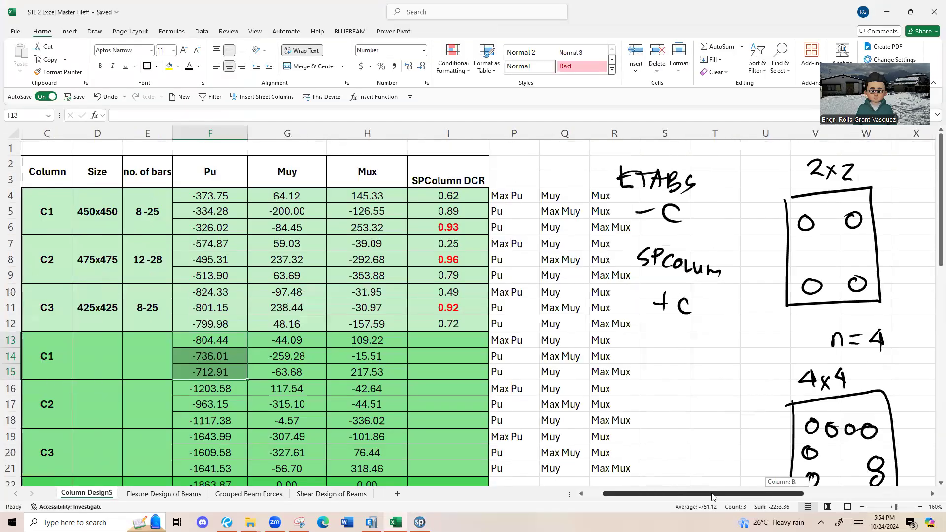
scroll(30, 341, left, 1)
click(7, 335)
scroll(8, 315, down, 1)
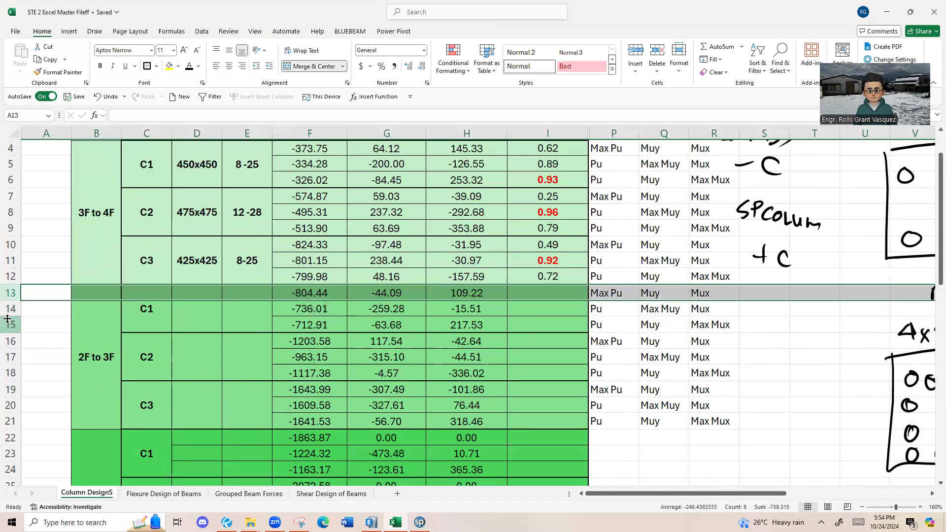
drag(7, 295, 9, 325)
Back in spColumn, insert the first C1 factored load: 804.44 kN, X-moment -44.09 kNm, Y-moment 109.22 kNm.
key(alt+Tab)
text(804)
key(alt+Tab)
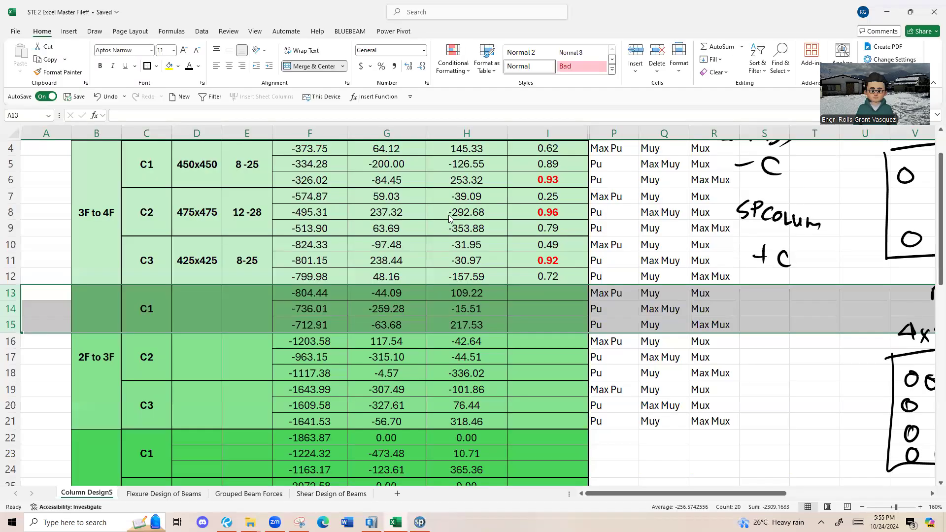
key(alt+Tab)
key(alt+Tab)
key(alt+Tab)
text(-44.09)
key(Tab)
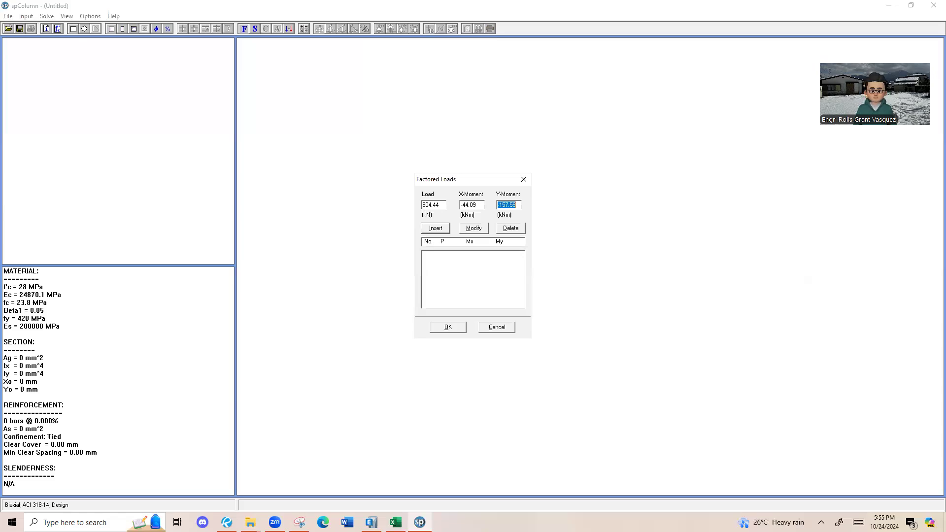
key(alt+Tab)
key(alt+Tab)
text(1)
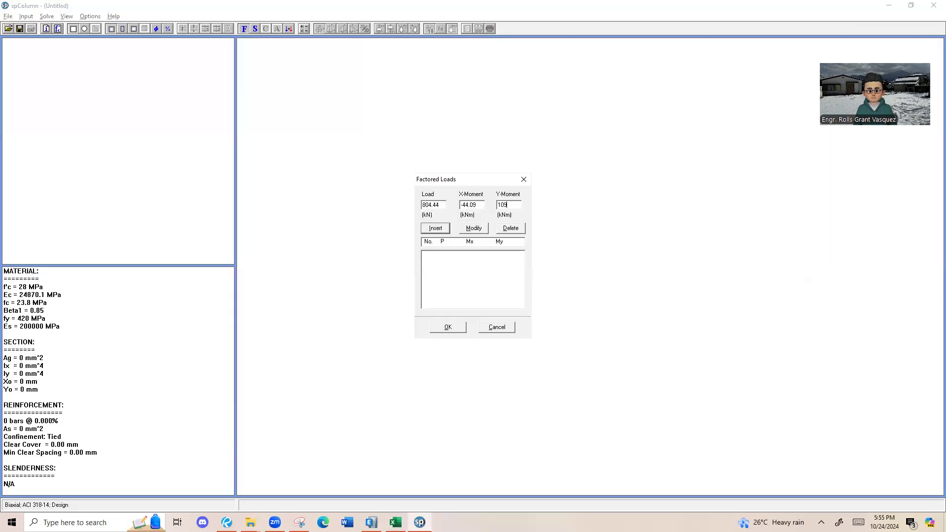
click(435, 228)
Insert the second C1 factored load from the sheet: 736.01 kN, X-moment -259.28 kNm, Y-moment -15.51 kNm.
key(alt+Tab)
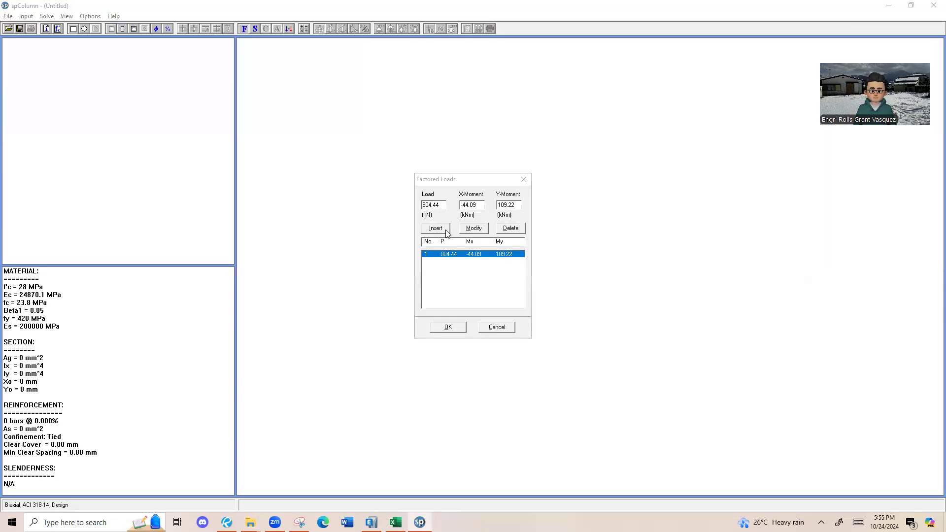
key(alt+Tab)
text(7)
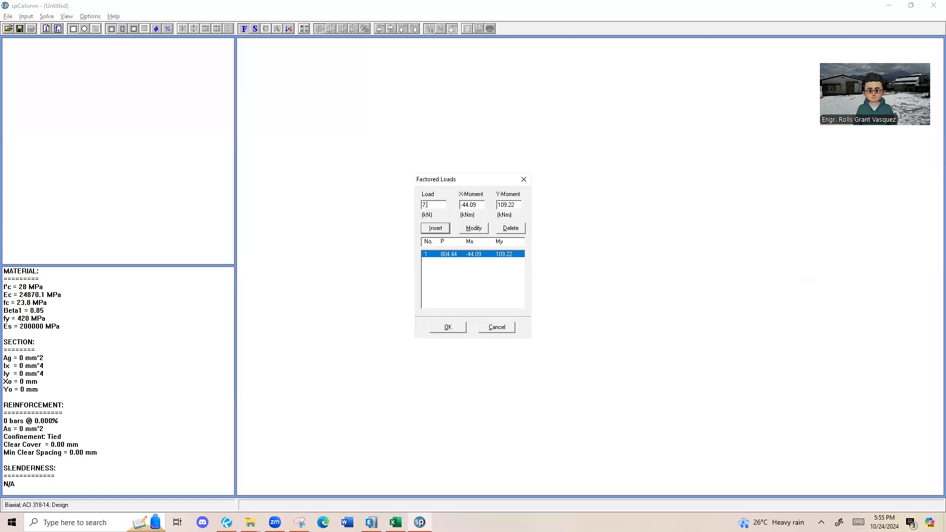
text(36.01)
key(Tab)
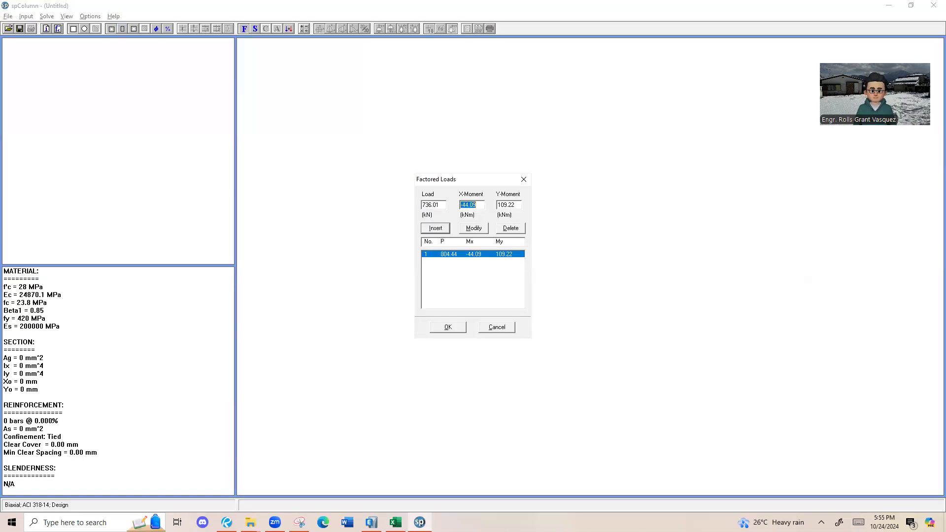
key(alt+Tab)
key(alt+Tab)
text(-259.28)
key(Tab)
key(alt+Tab)
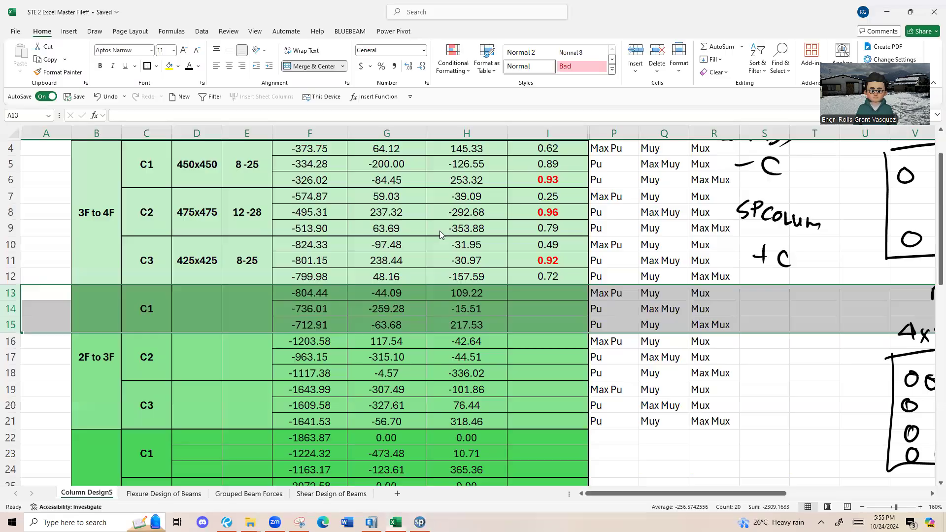
key(alt+Tab)
text(-15.)
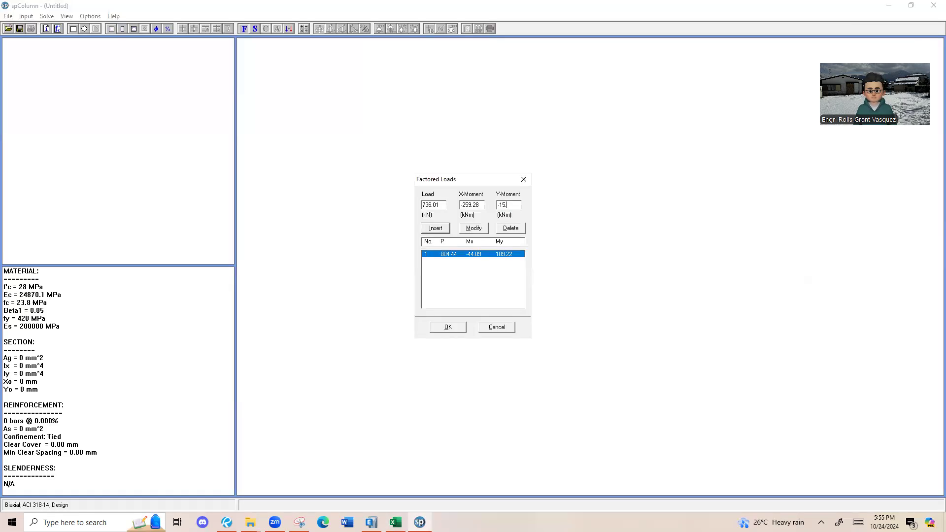
text(51)
click(437, 228)
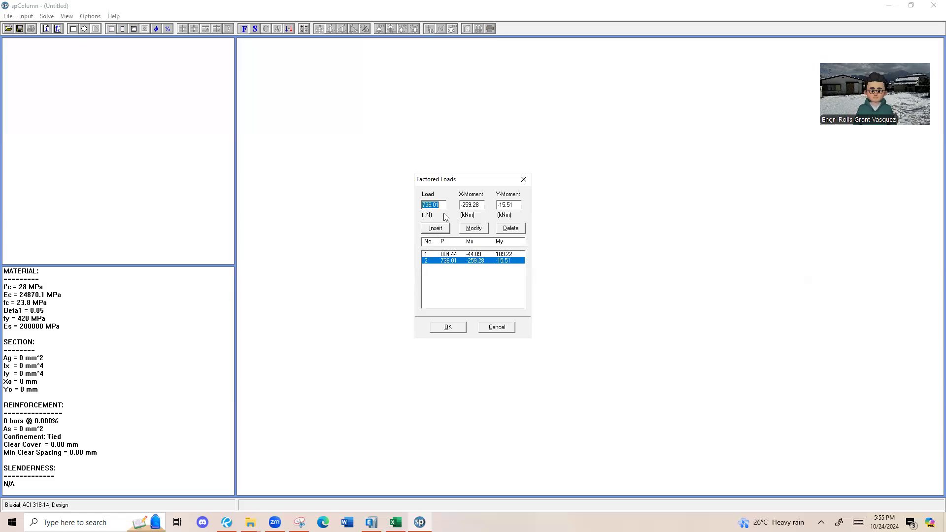
Insert the third C1 factored load from the sheet: 712.91 kN, X-moment -63.68 kNm, Y-moment 217.53 kNm.
key(alt+Tab)
key(alt+Tab)
text(712)
key(alt+Tab)
key(alt+Tab)
key(alt+Tab)
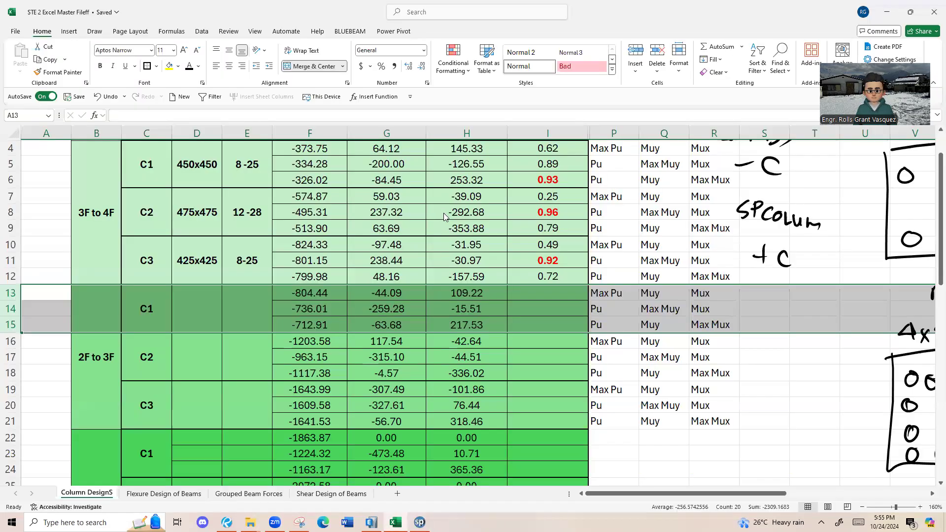
key(alt+Tab)
text(-63.68)
key(Tab)
key(alt+Tab)
key(alt+Tab)
text(217.53)
click(437, 228)
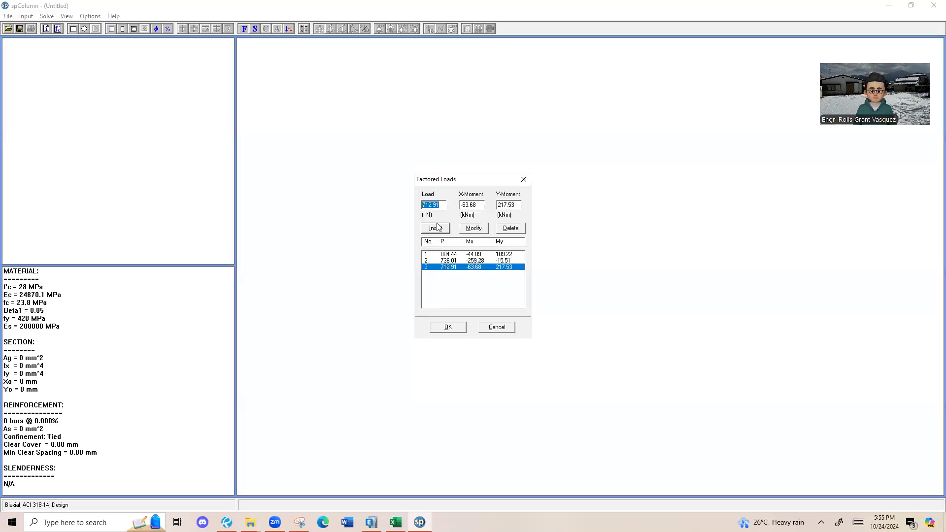
Accept the three C1 factored loads and execute the solver to design the section.
click(457, 329)
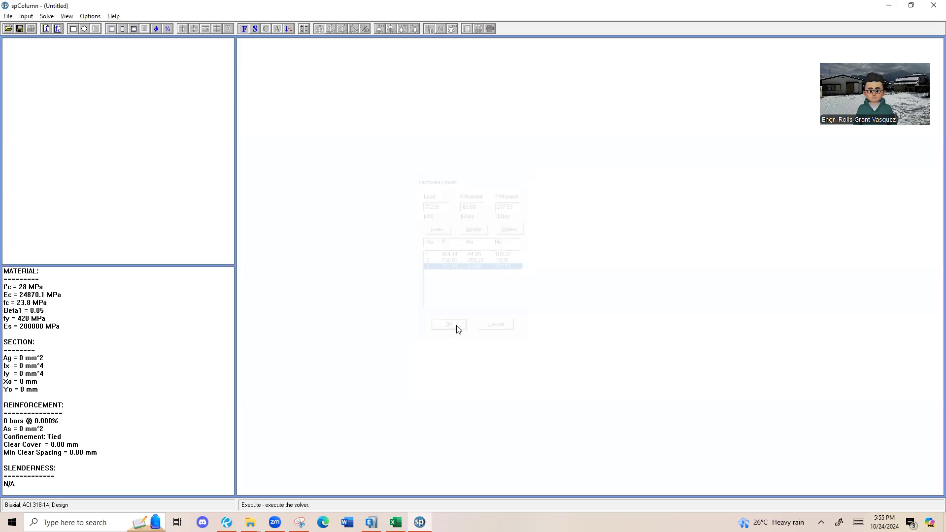
click(47, 16)
click(53, 27)
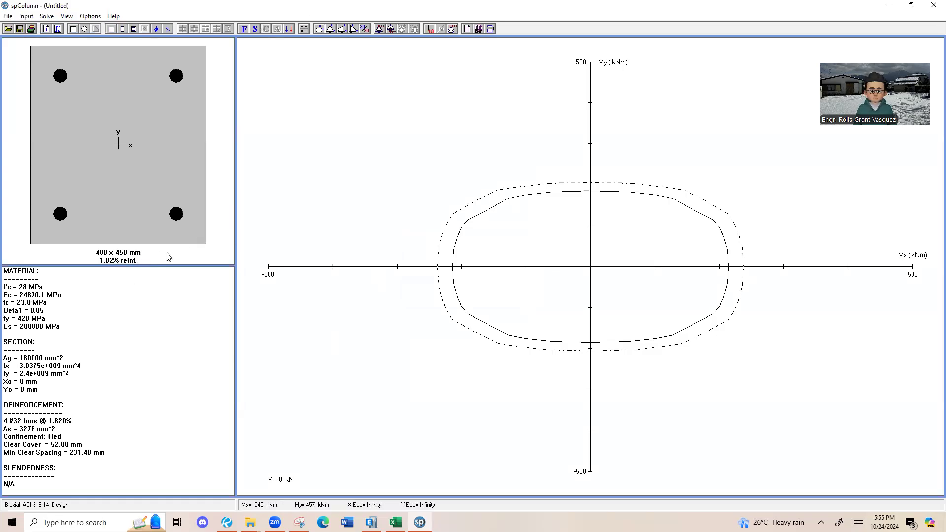
Set the rectangular section's depth range to start at 400 mm and end at 650 mm, and run the design again.
click(25, 16)
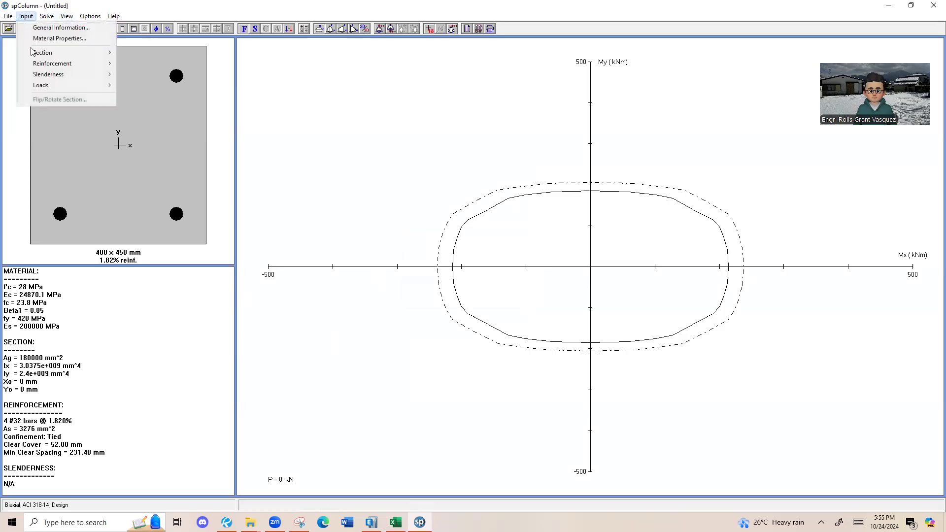
mouse_move(69, 53)
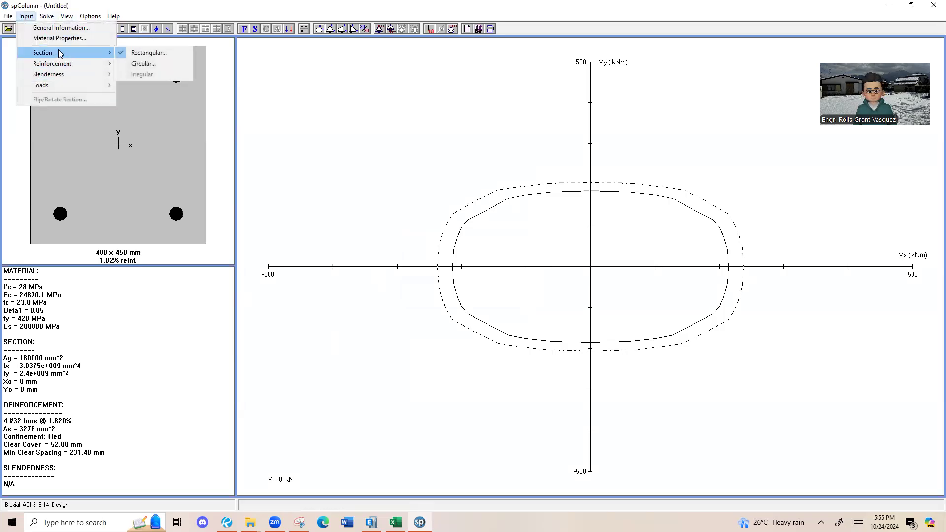
click(148, 52)
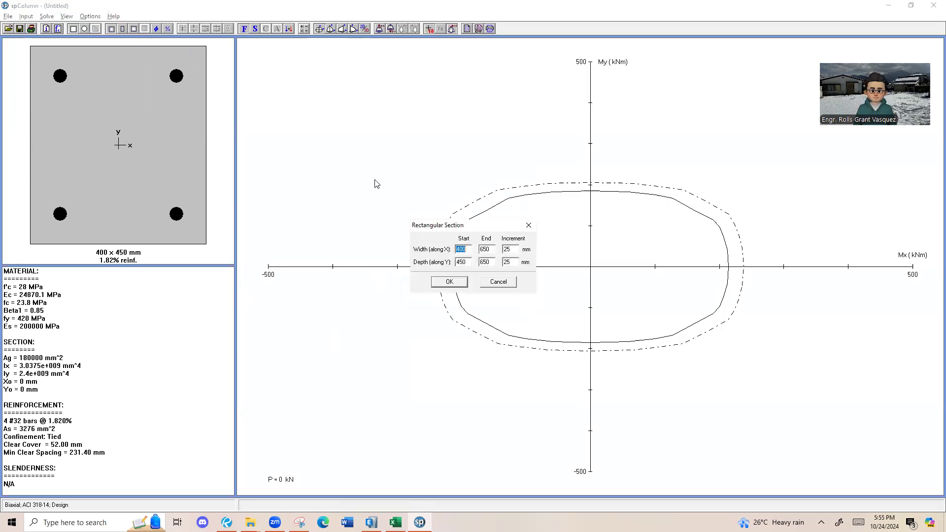
click(484, 249)
double_click(467, 263)
text(4)
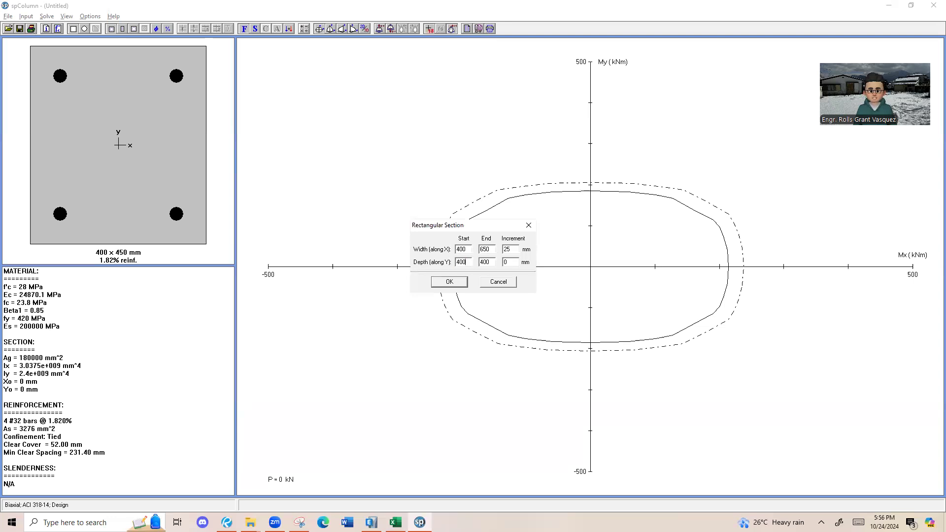
double_click(492, 259)
text(650)
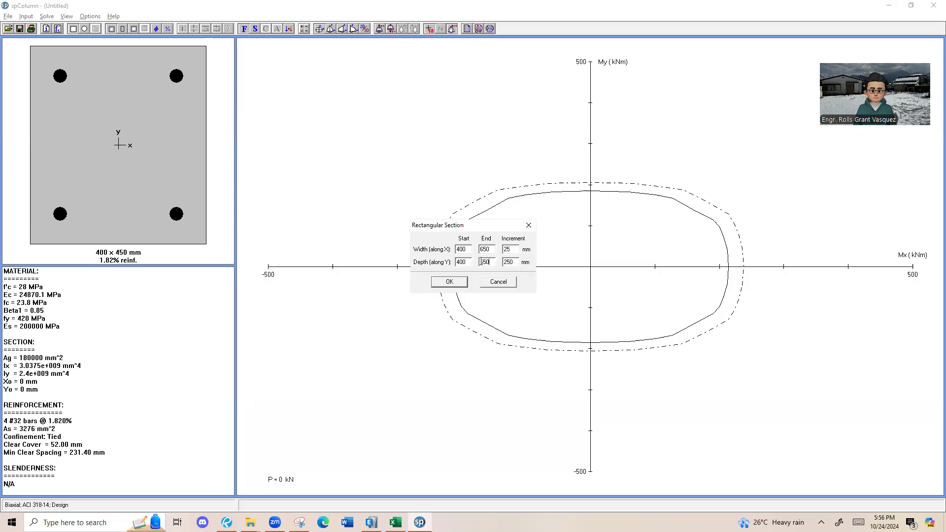
click(455, 283)
click(47, 17)
click(58, 27)
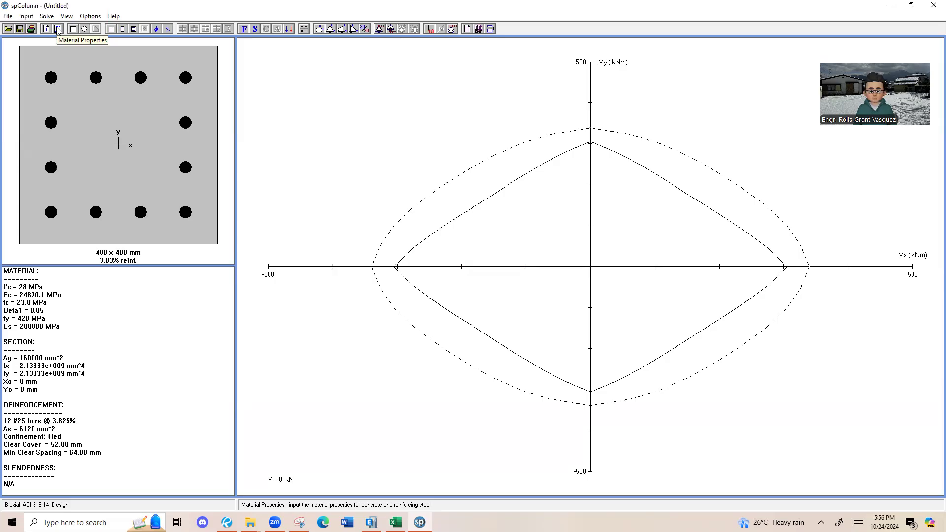
Review the designed section's bars and clear spacing, and enter 400x400 as the 2F to 3F C1 size in Excel.
click(48, 421)
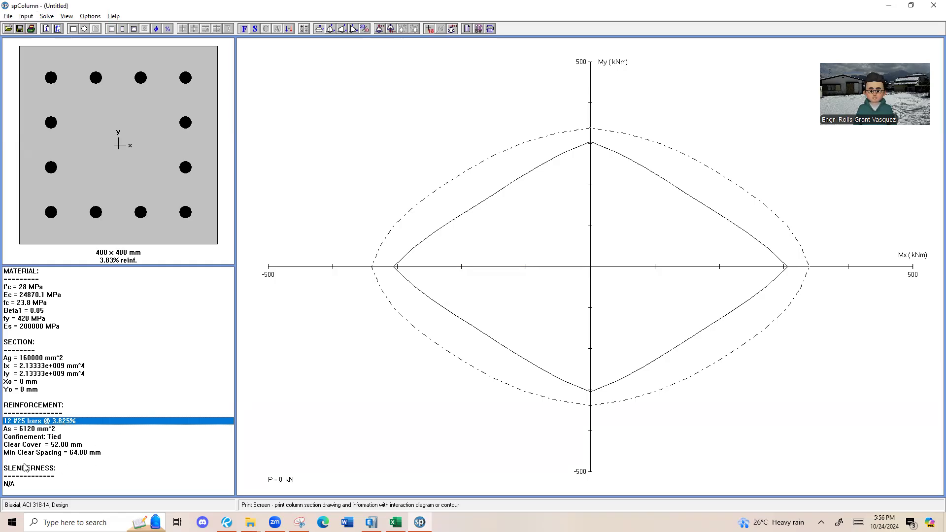
click(49, 454)
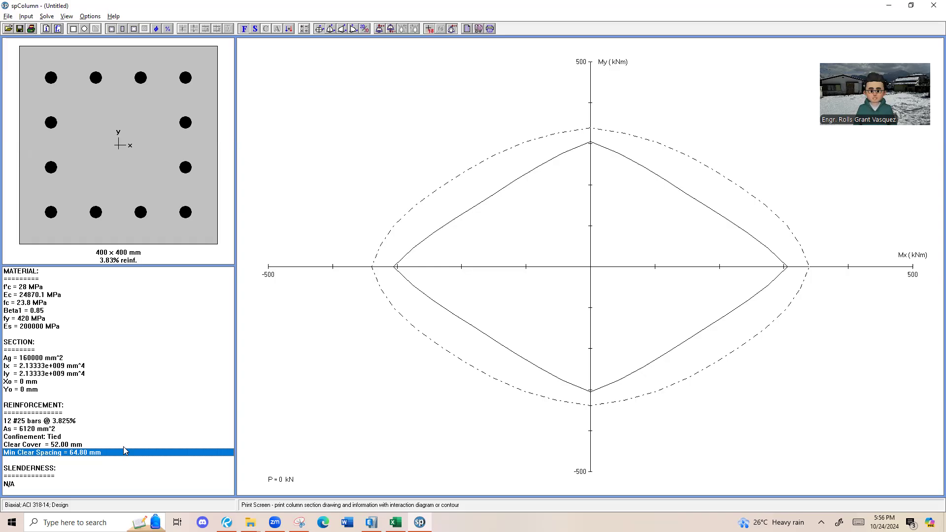
key(alt+Tab)
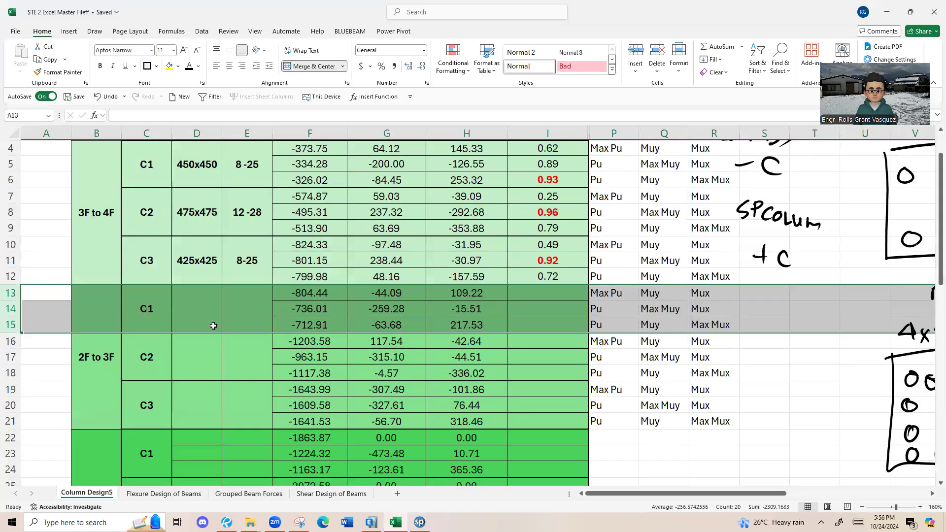
click(214, 326)
text(400x50)
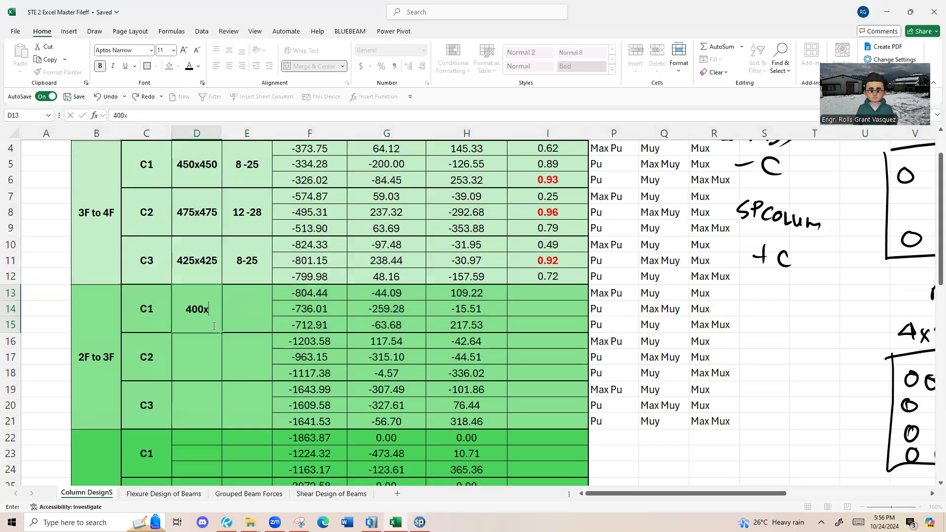
key(BackSpace)
key(BackSpace)
text(400)
key(Return)
Check the designed reinforcement in spColumn and enter 12-25 as the number of bars for the 2F to 3F C1 in Excel.
key(alt+Tab)
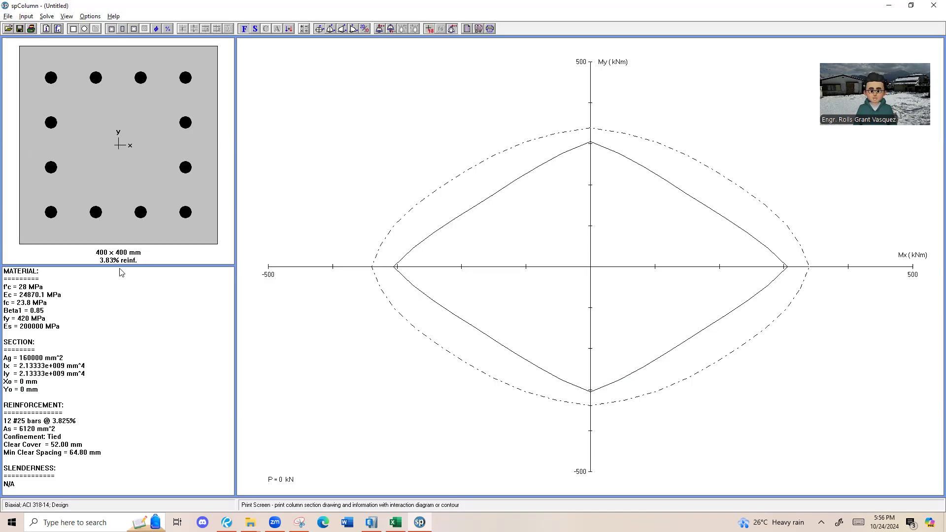
click(47, 415)
click(35, 431)
click(42, 423)
key(alt+Tab)
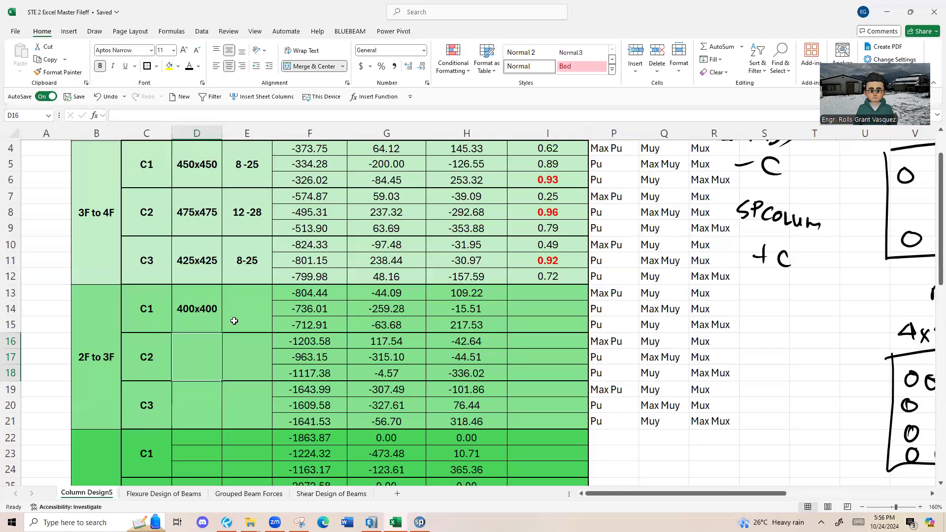
click(234, 321)
text(12-25)
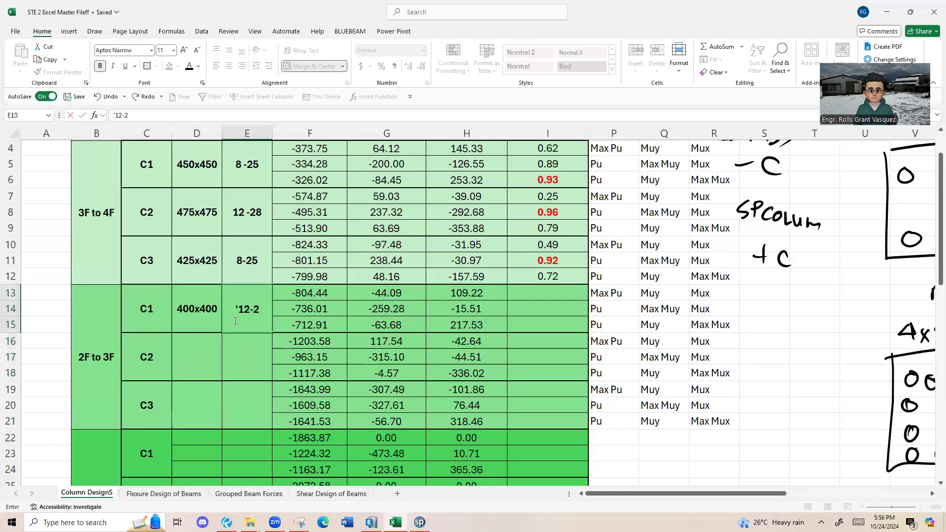
key(Return)
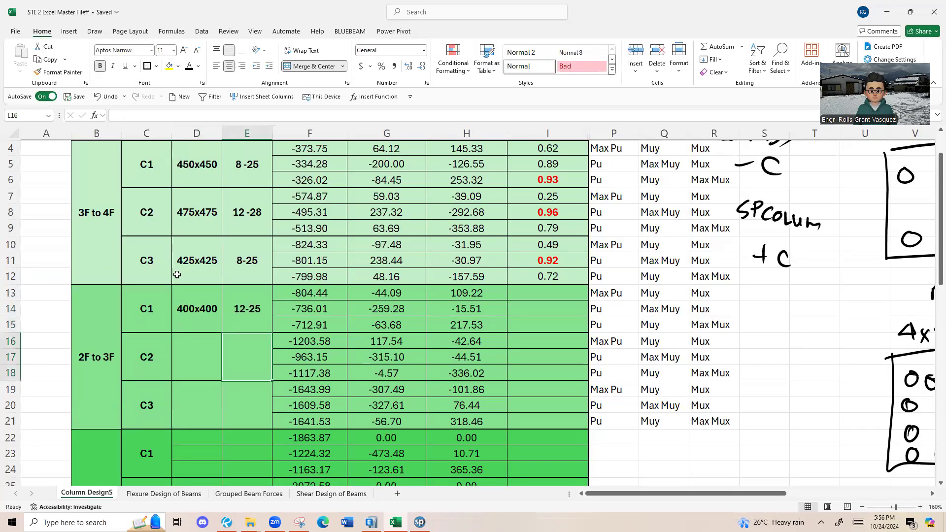
Select rows 13 to 15 together with rows 4 to 6 to compare the C1 columns of both stories.
scroll(178, 275, up, 1)
drag(7, 340, 4, 369)
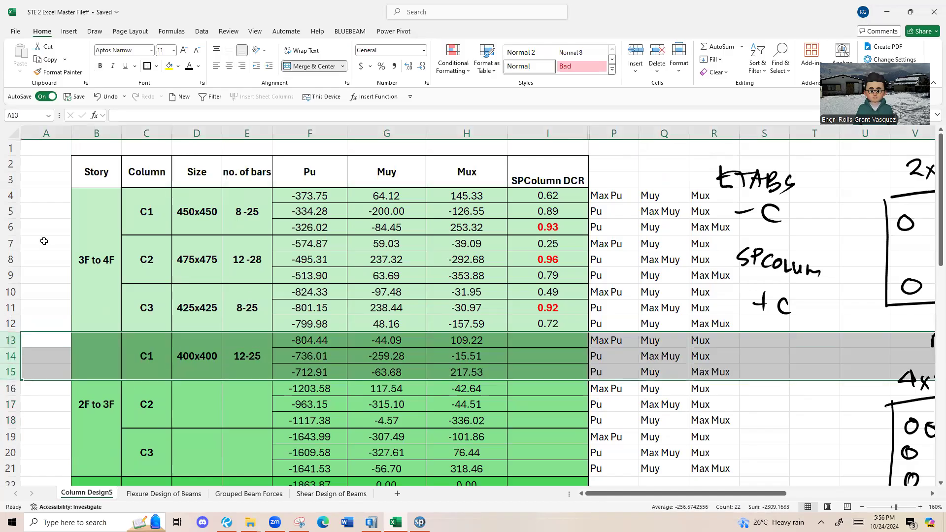
ctrl+drag(16, 201, 13, 227)
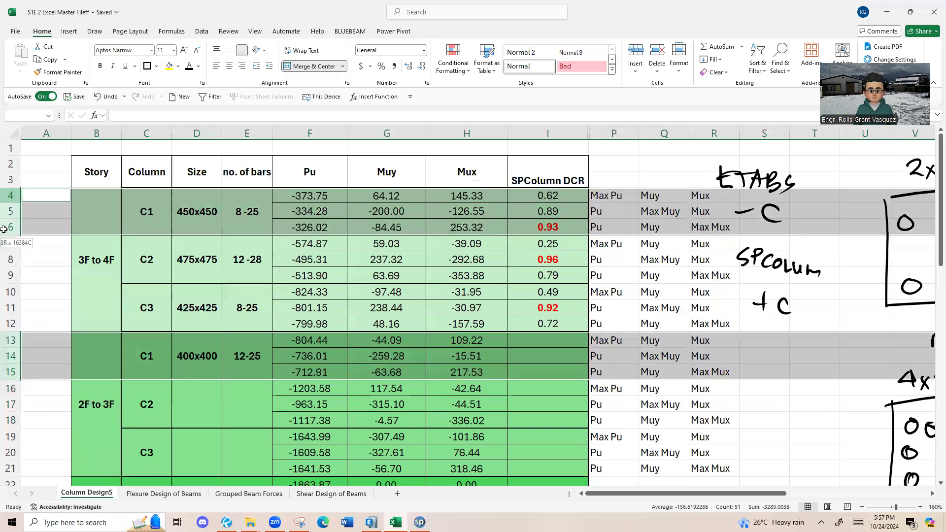
key(alt+Tab)
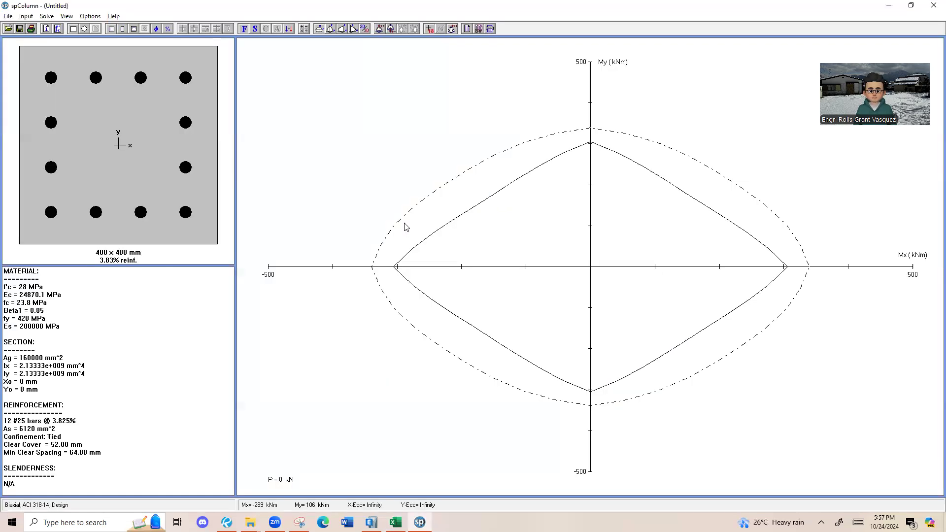
key(alt+Tab)
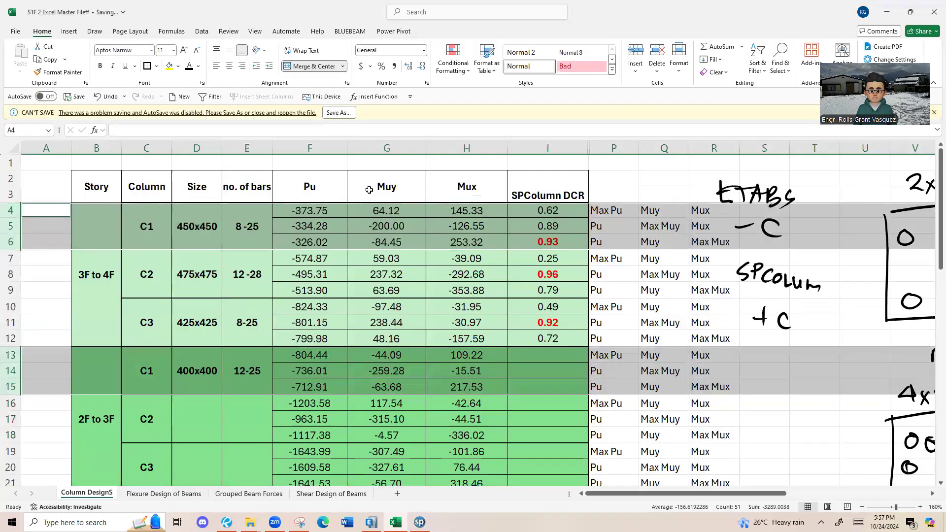
Sketch a wide upper column standing on a narrower lower column below the existing notes, with a vertical bar line inside each upper side.
scroll(285, 243, down, 13)
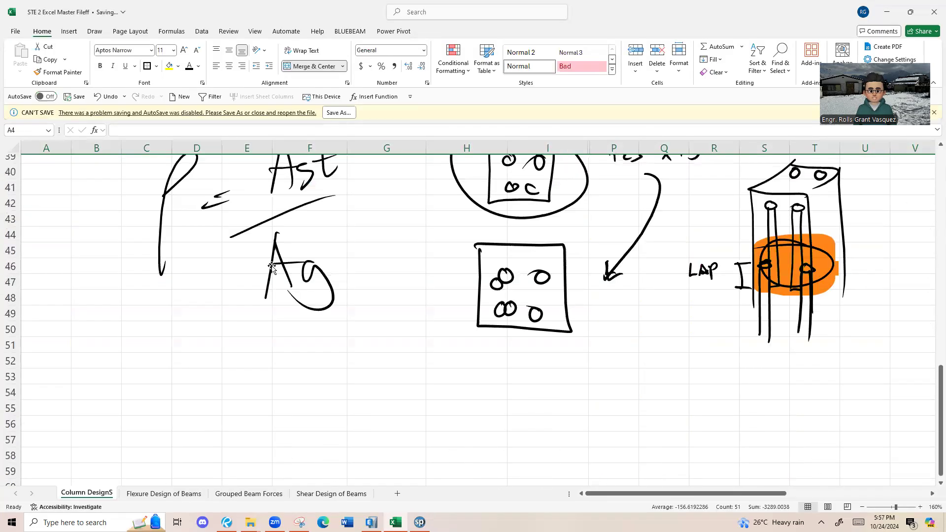
drag(91, 277, 97, 422)
drag(195, 279, 198, 422)
drag(129, 419, 124, 493)
drag(170, 420, 168, 485)
drag(101, 416, 191, 414)
click(113, 281)
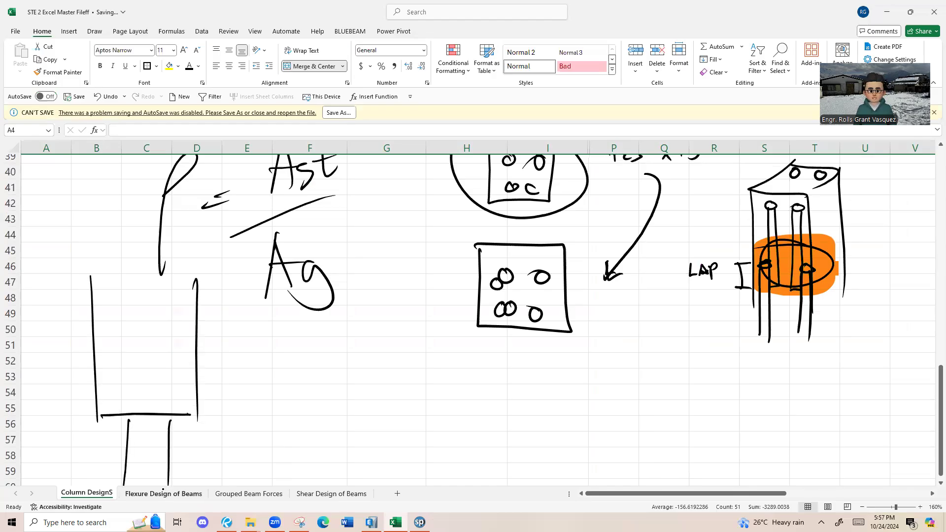
drag(113, 279, 116, 427)
drag(183, 288, 173, 458)
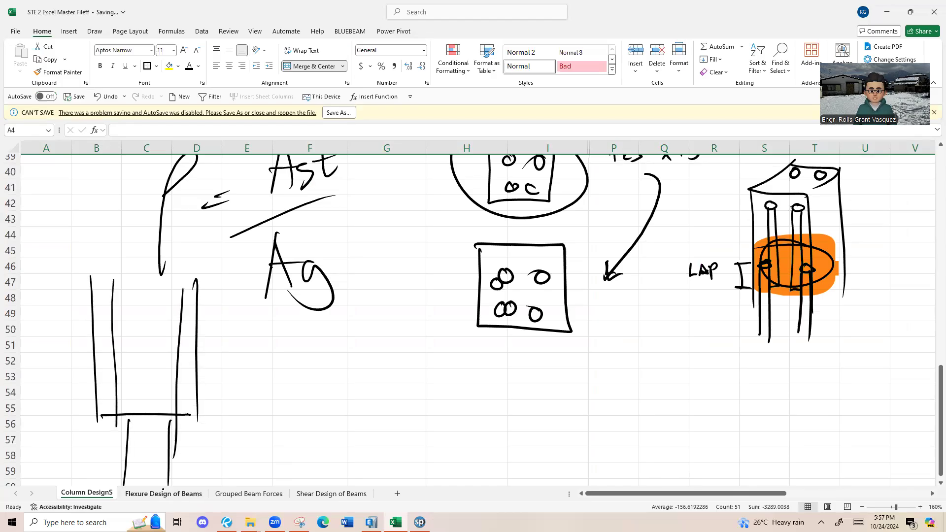
scroll(294, 445, up, 12)
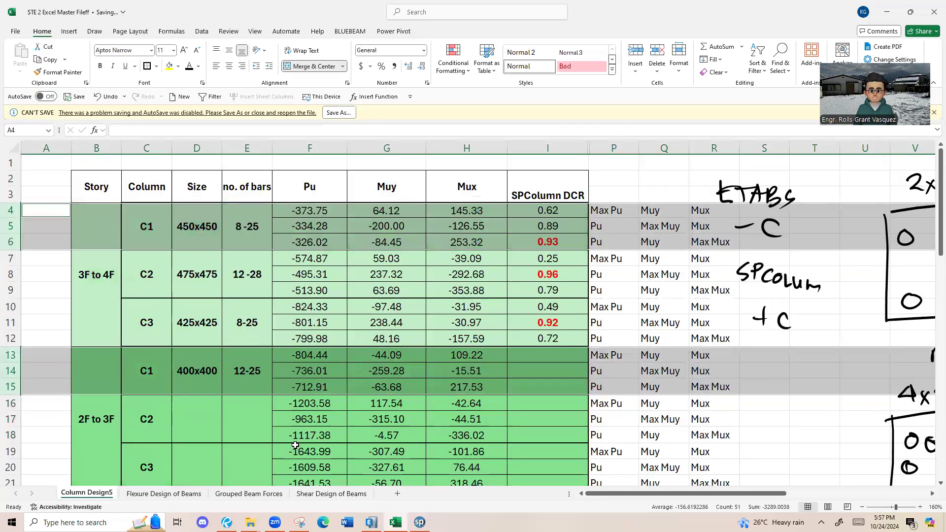
Compare the C1 sizes of 3F to 4F and 2F to 3F, and select rows 4 to 6 with the upper-story C1 loads.
click(199, 247)
click(126, 228)
click(160, 362)
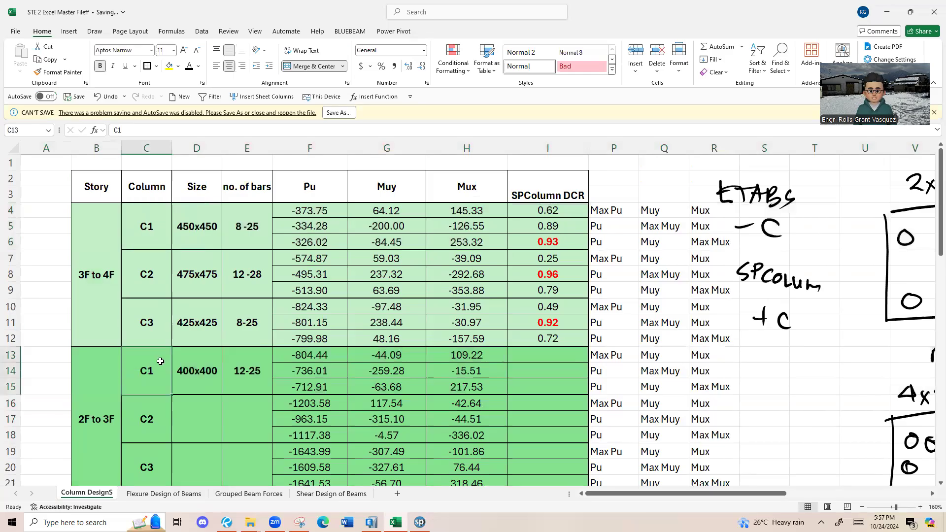
click(192, 367)
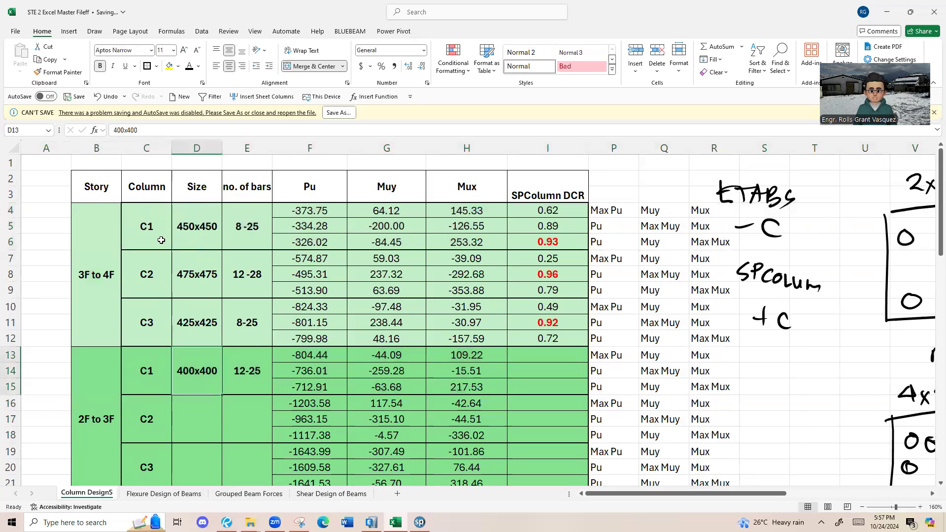
drag(10, 210, 8, 242)
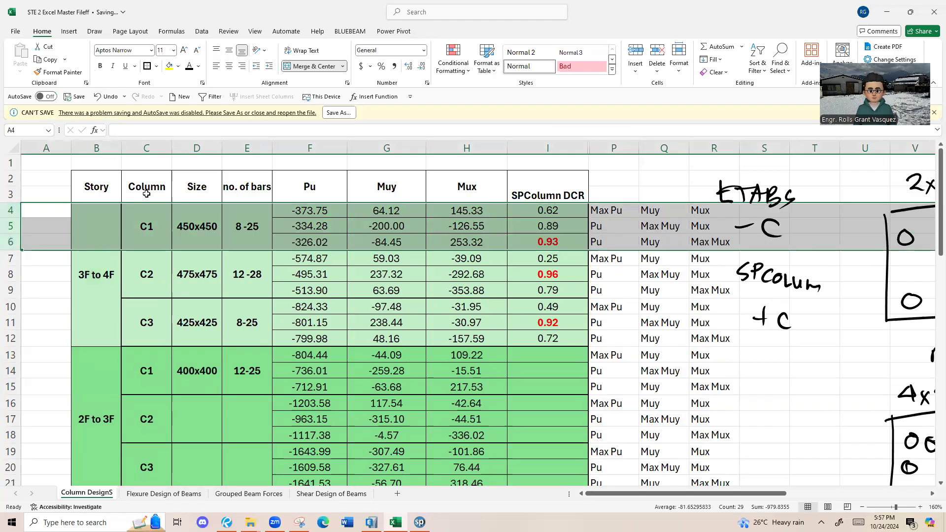
In spColumn, reopen the factored loads, set the load to 373.75 kN from the 3F to 4F C1 row, and delete all listed loads.
key(alt+Tab)
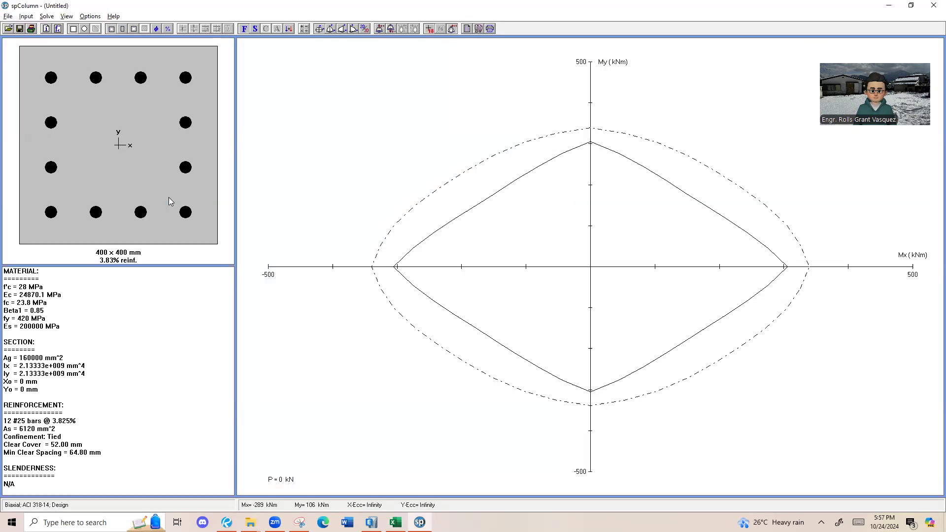
click(26, 16)
mouse_move(49, 85)
click(184, 95)
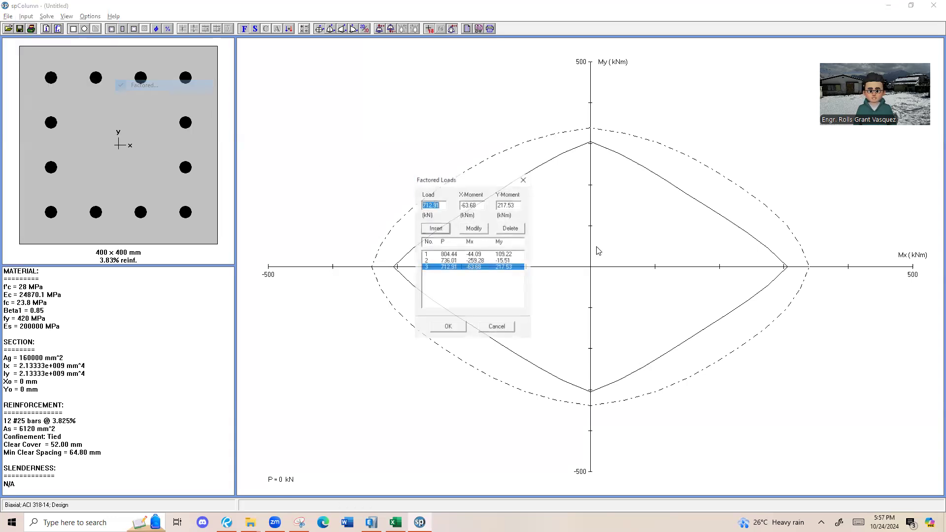
key(alt+Tab)
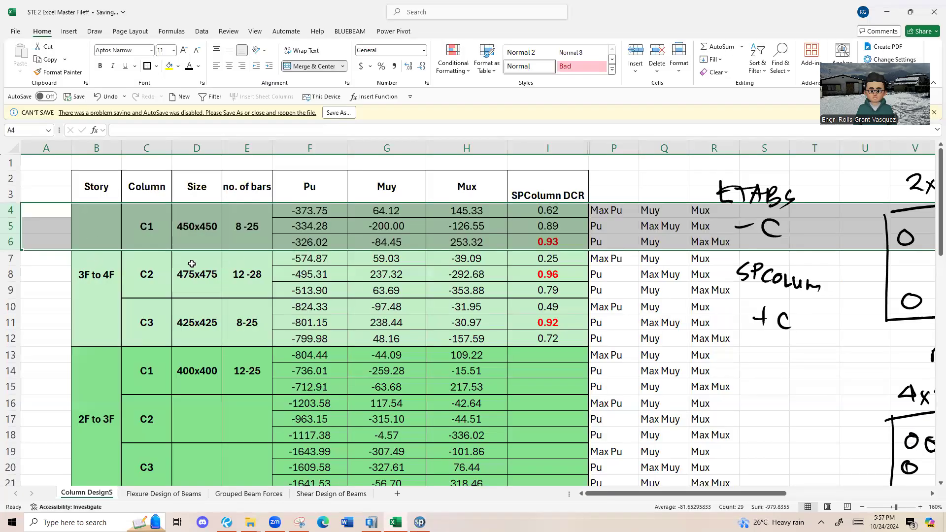
key(alt+Tab)
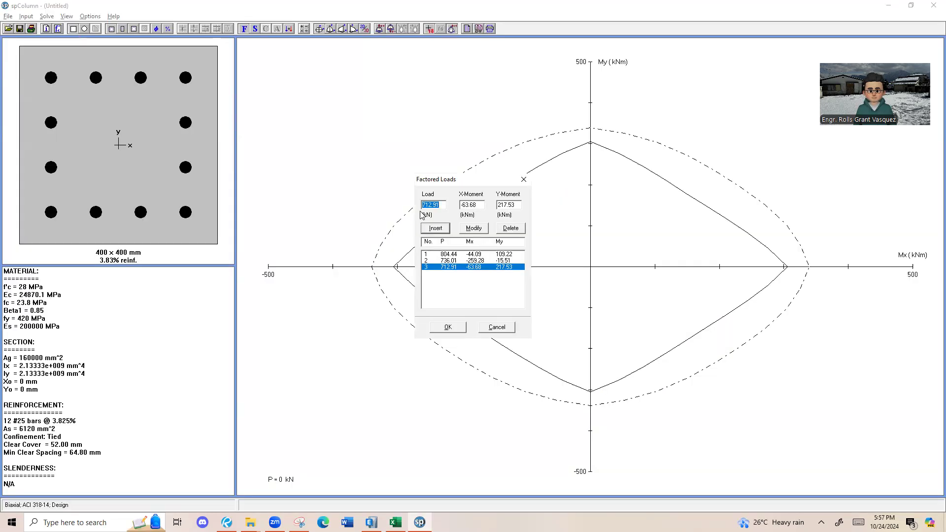
text(373)
key(alt+Tab)
key(alt+Tab)
text(.75)
key(Tab)
key(alt+Tab)
key(alt+Tab)
click(521, 229)
Set the X-moment to 64.12 kNm and Y-moment to 145.33 kNm for the 373.75 kN load, and insert it as the first load.
click(472, 206)
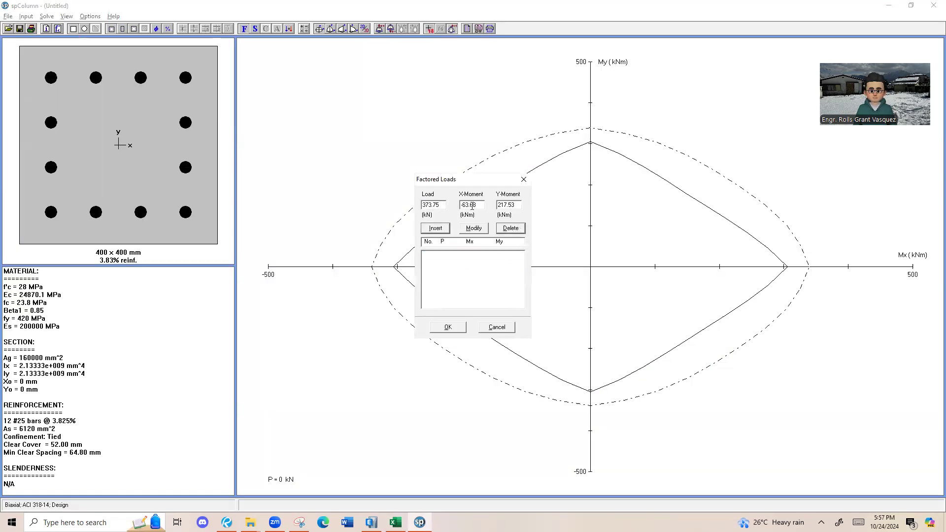
key(alt+Tab)
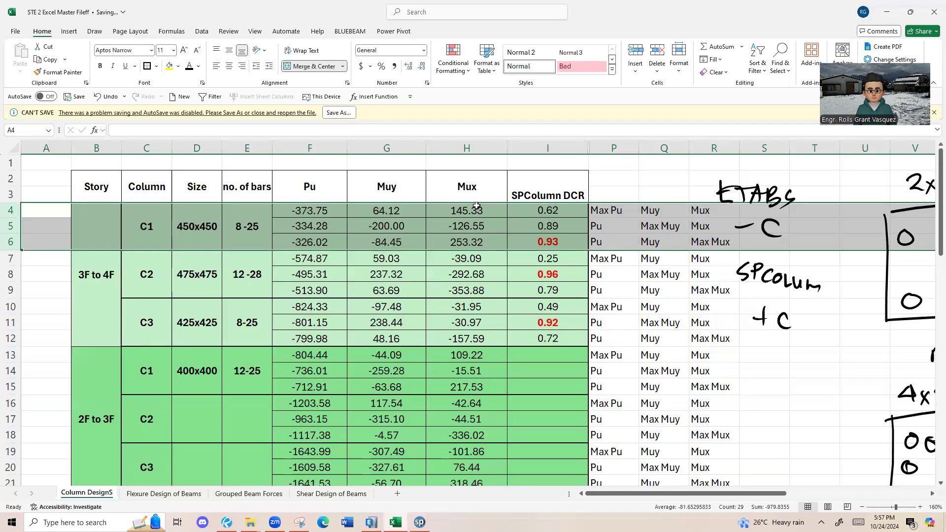
key(alt+Tab)
text(64)
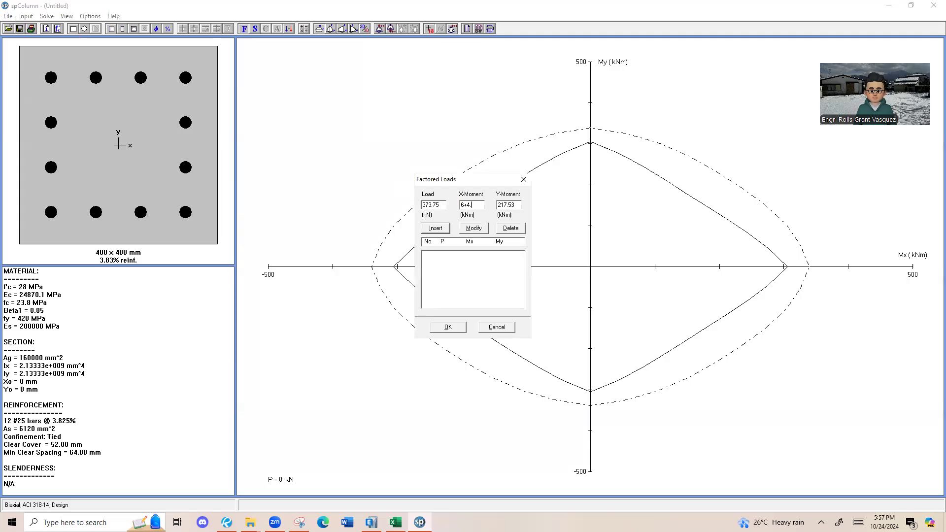
key(Tab)
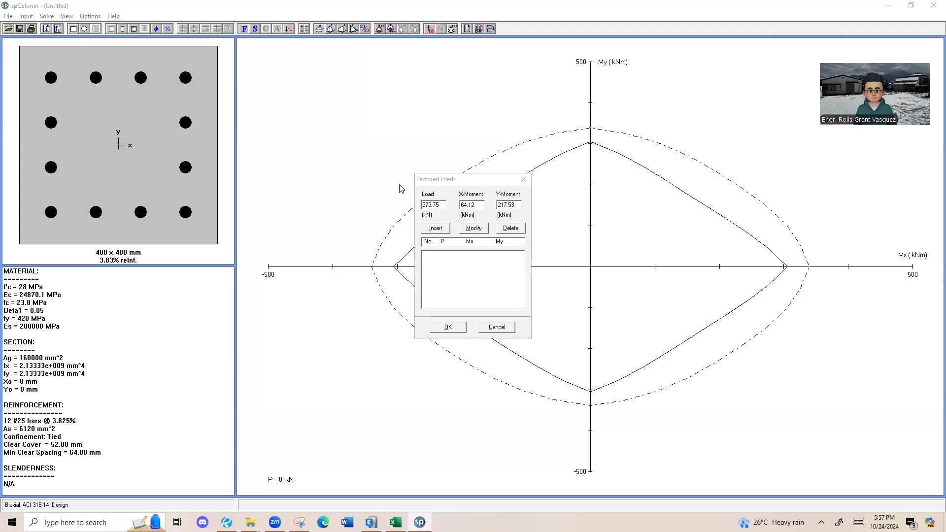
key(alt+Tab)
key(alt+Tab)
text(145.33)
click(437, 229)
Insert the second 3F to 4F C1 factored load with 334.28 kN, X-moment -200 kNm and Y-moment -126.55 kNm.
key(alt+Tab)
key(alt+Tab)
text(334)
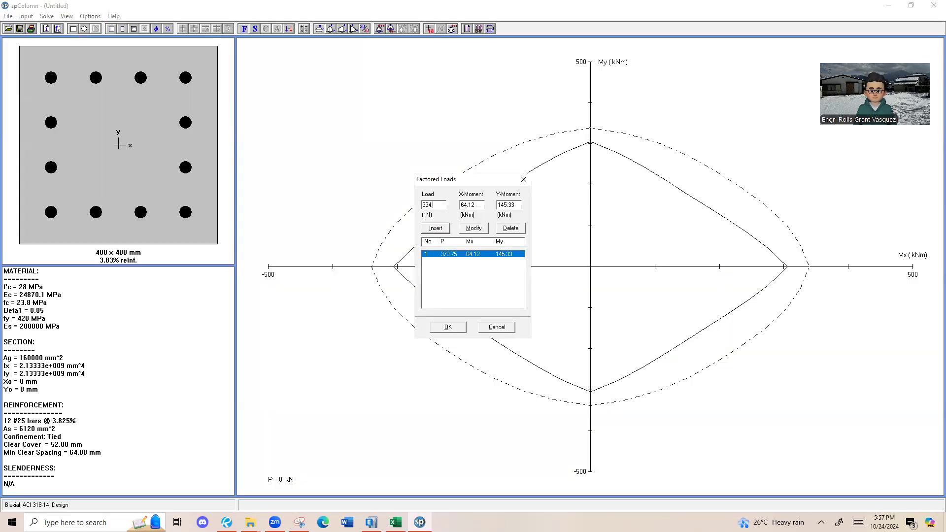
key(alt+Tab)
key(alt+Tab)
key(alt+Tab)
key(alt+Tab)
text(-200)
key(Tab)
key(alt+Tab)
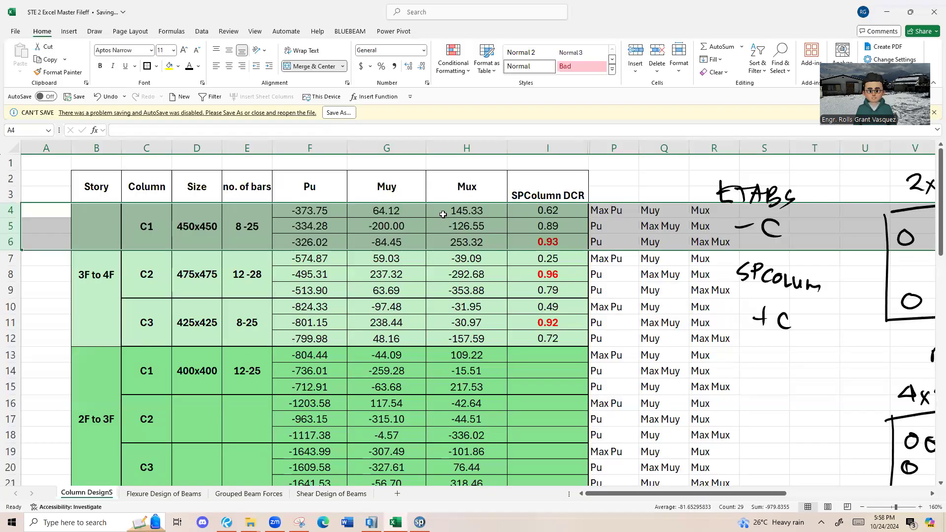
key(alt+Tab)
text(-)
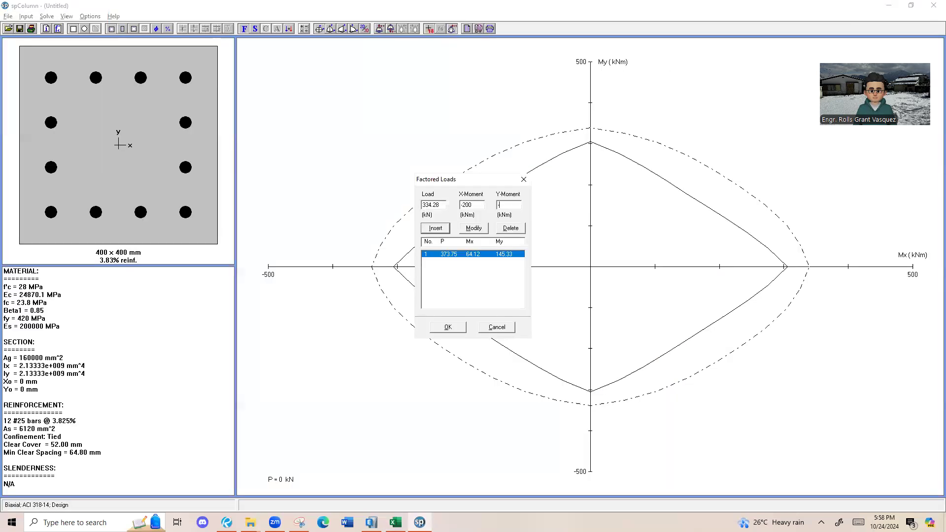
click(440, 228)
Add the third C1 factored load from row 6 with 326.02 kN, X-moment -84.45 kNm and Y-moment 253.32 kNm.
key(alt+Tab)
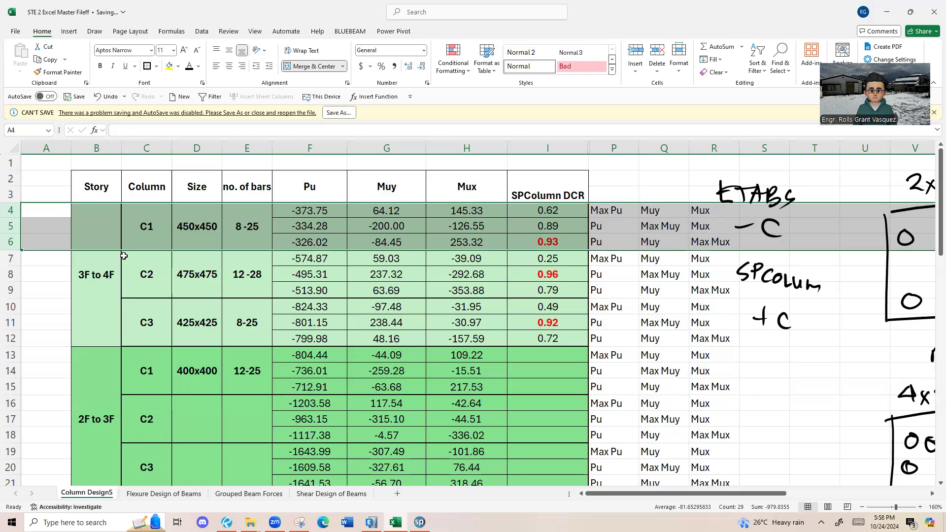
click(11, 242)
key(alt+Tab)
text(26.0)
key(alt+Tab)
key(alt+Tab)
text(2)
key(Return)
double_click(472, 205)
key(alt+Tab)
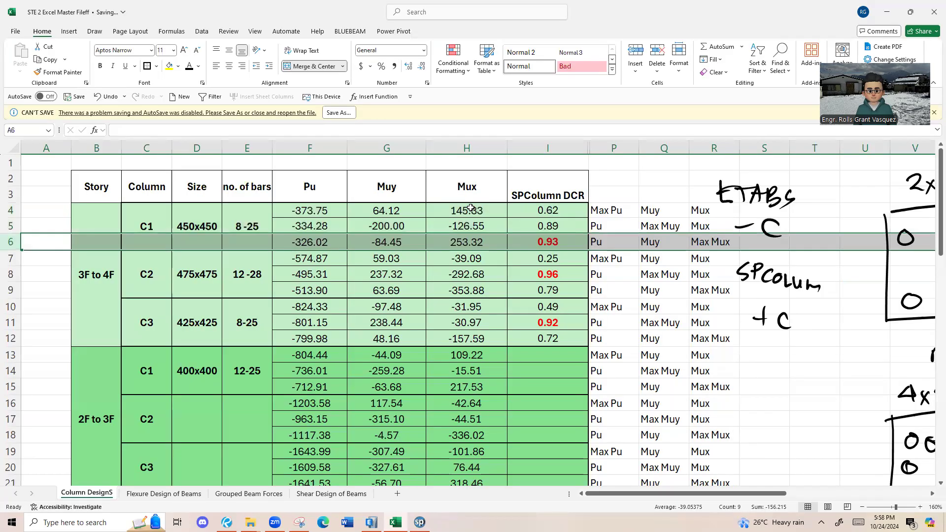
key(alt+Tab)
text(-84)
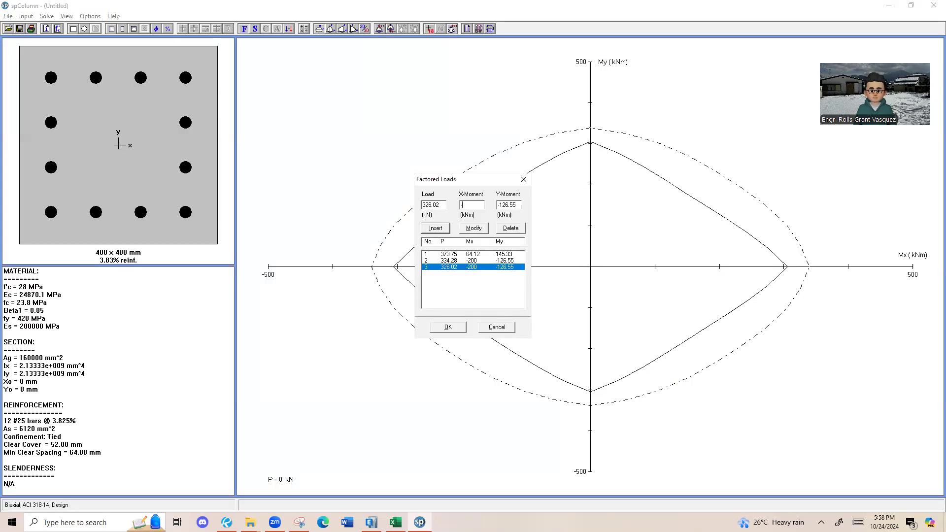
key(Tab)
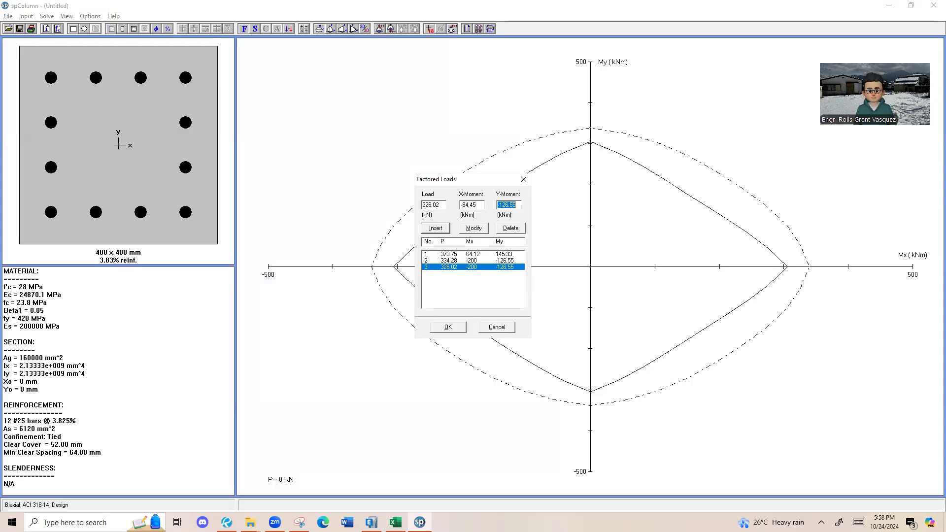
key(alt+Tab)
key(alt+Tab)
text(2)
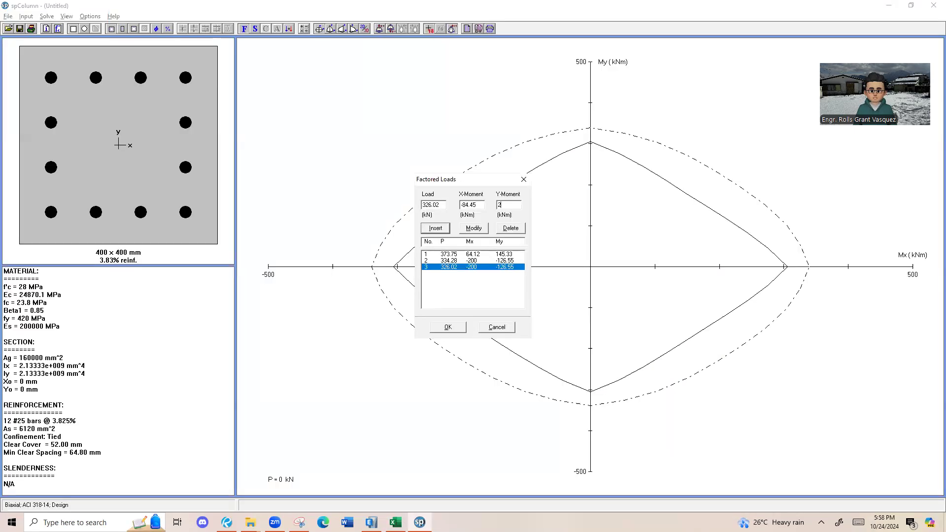
click(473, 228)
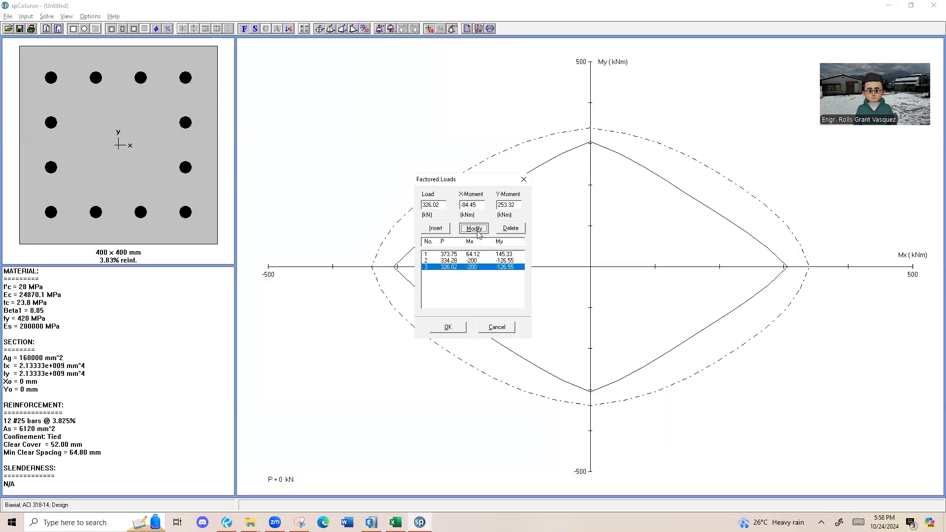
Accept the three factored loads and run the column design.
click(448, 327)
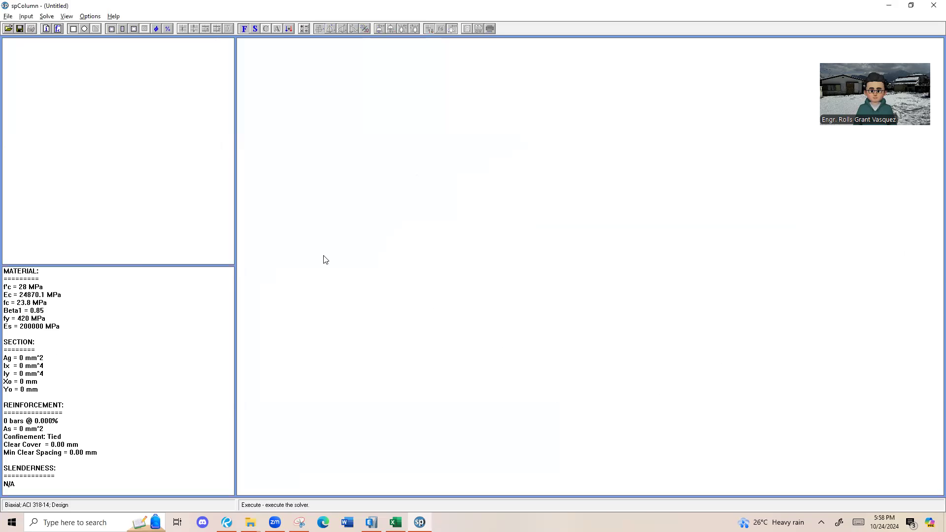
click(45, 16)
click(61, 28)
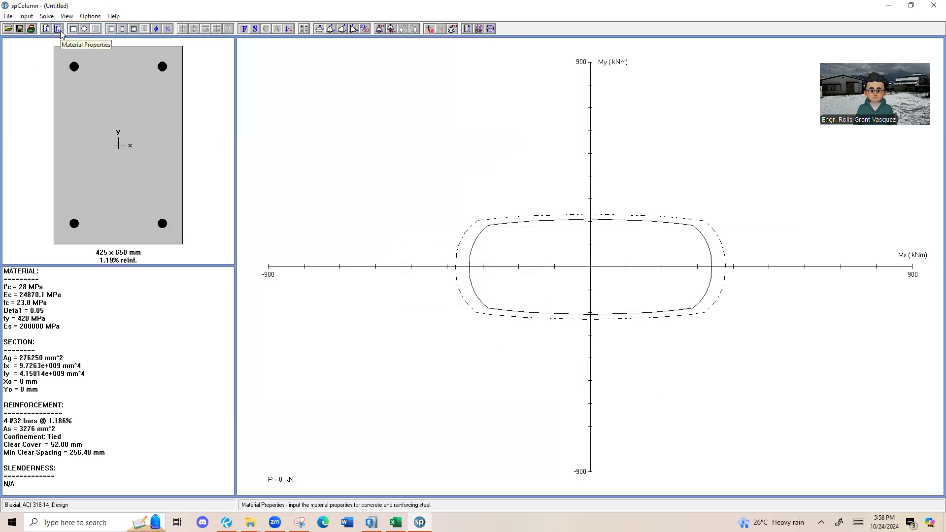
Set the rectangular section's depth increment to 25 mm, matching the width increment, and rerun the design.
click(26, 16)
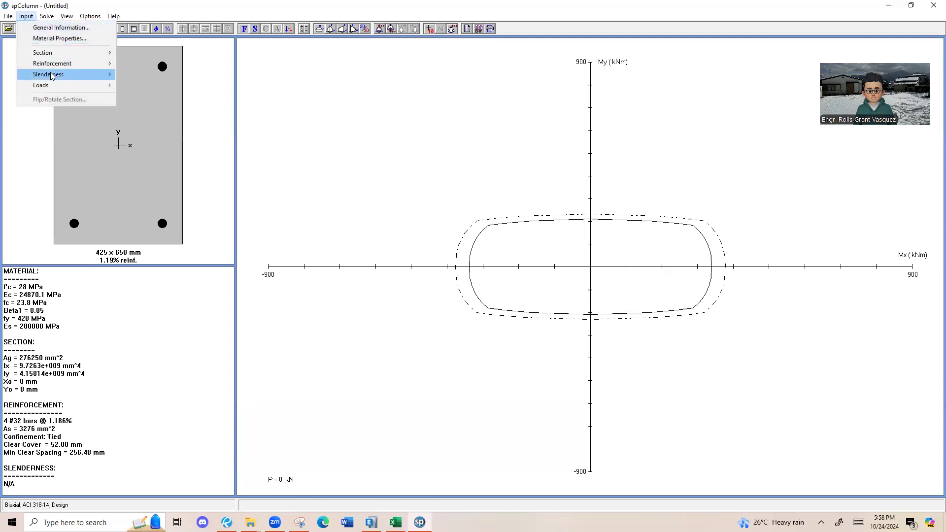
mouse_move(99, 63)
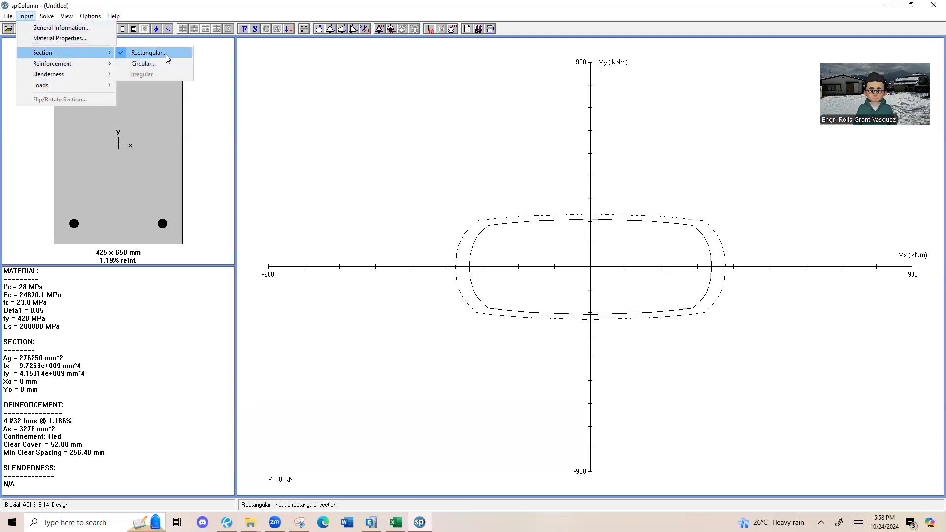
click(167, 53)
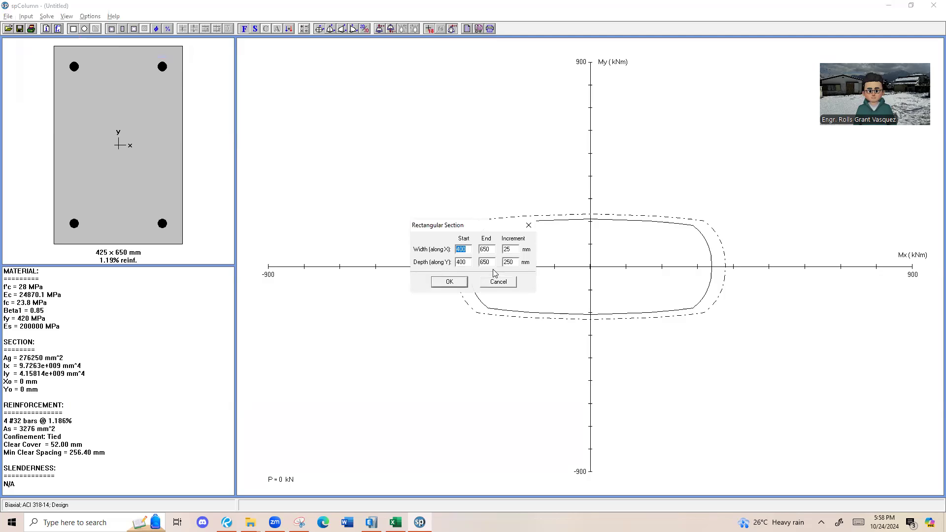
click(515, 262)
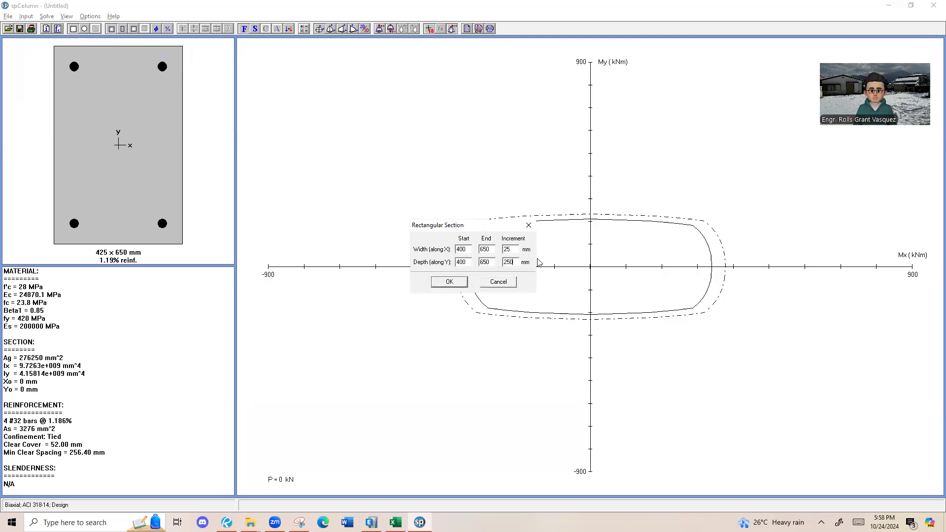
click(459, 283)
click(47, 17)
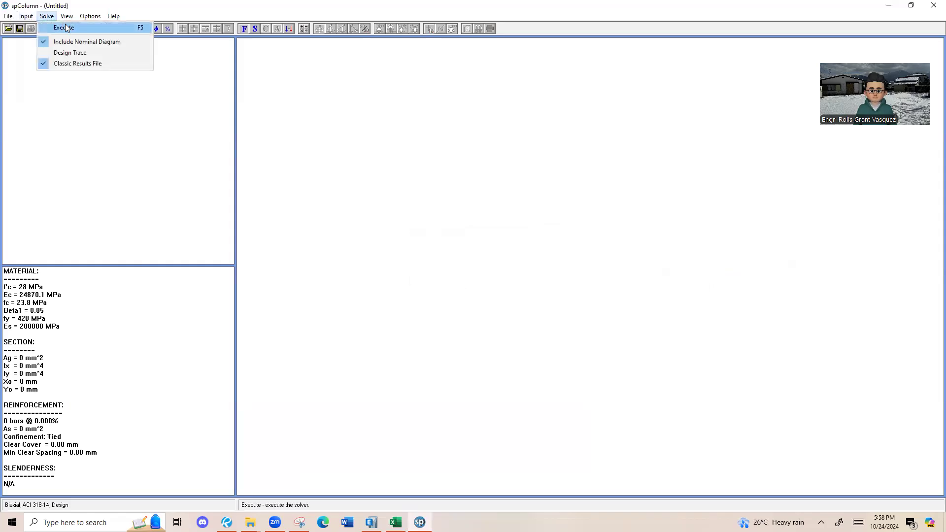
click(64, 26)
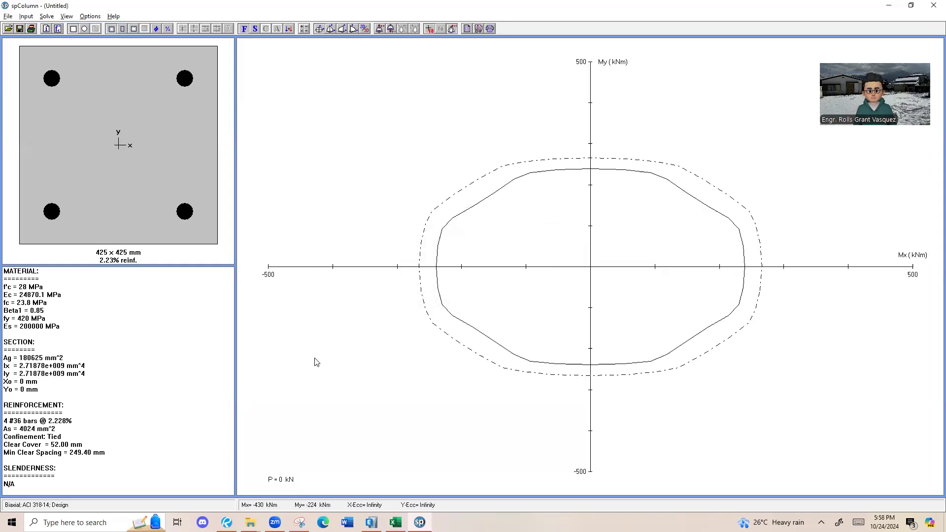
Compare the section designed in spColumn with the C1 sizes recorded in Excel for 3F to 4F and 2F to 3F.
key(alt+Tab)
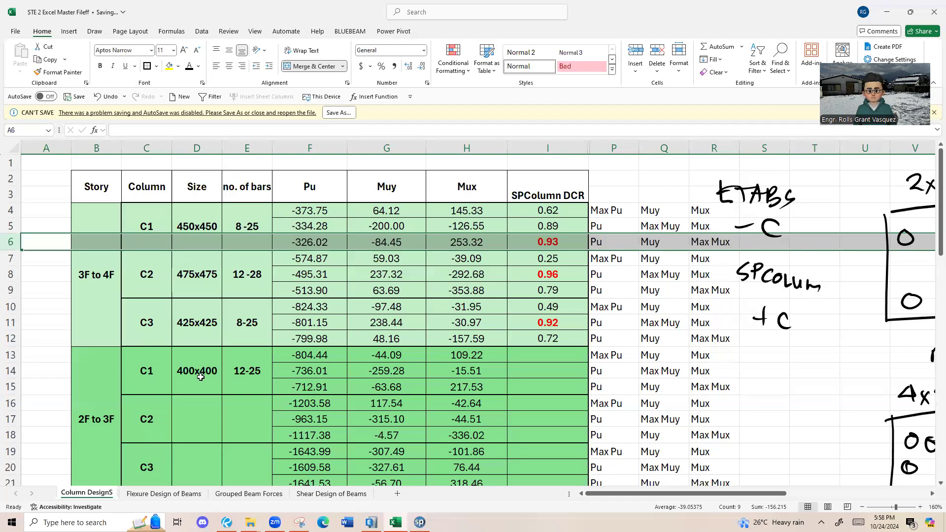
key(alt+Tab)
key(alt+Tab)
click(184, 377)
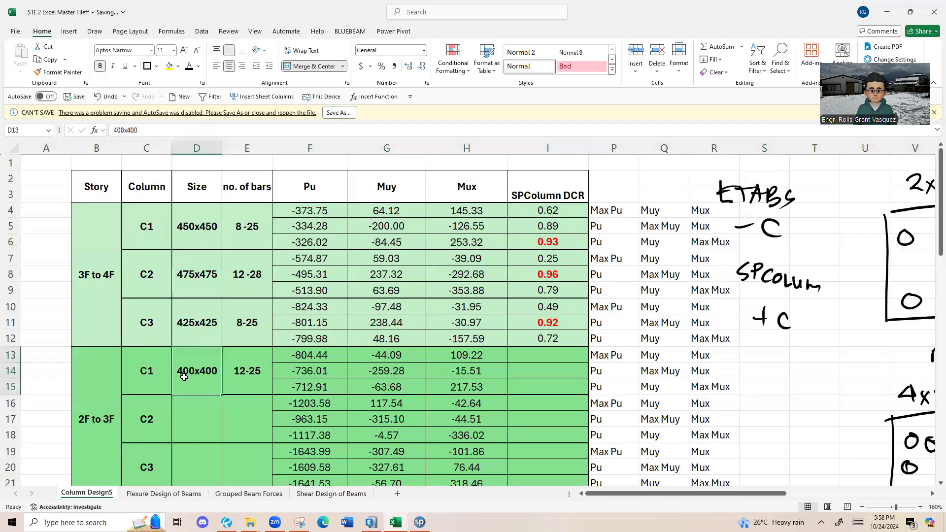
drag(10, 355, 10, 387)
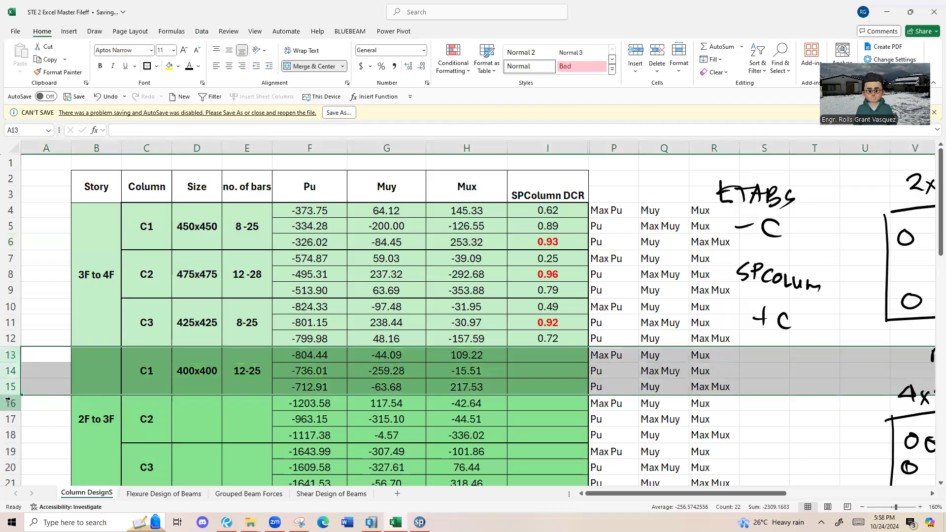
key(alt+Tab)
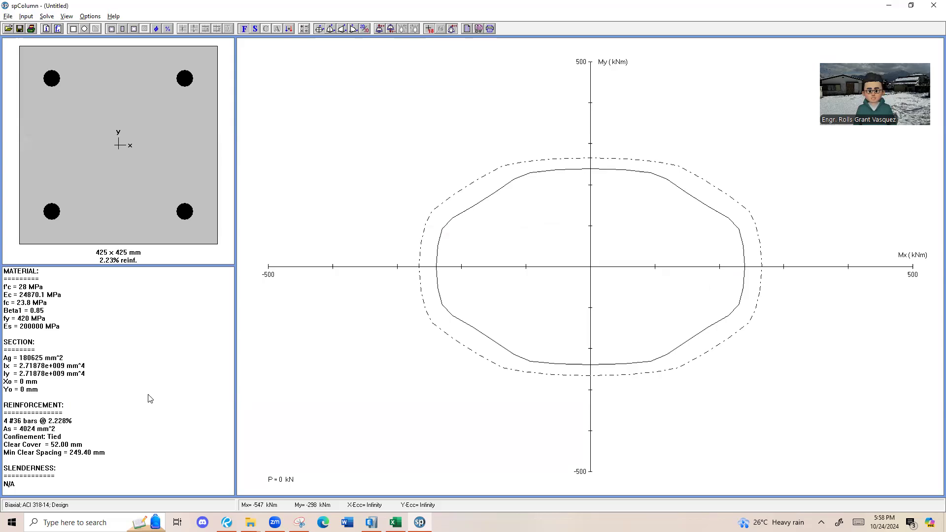
key(alt+Tab)
click(201, 232)
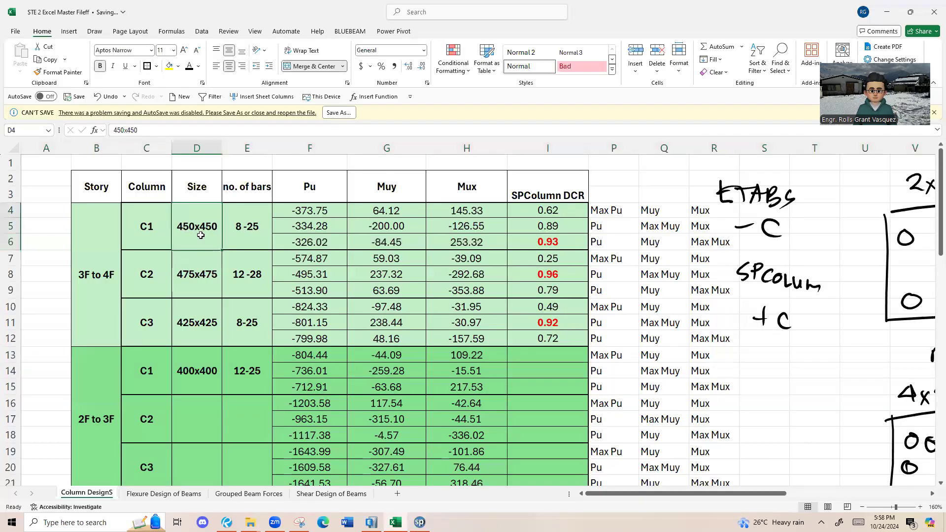
click(6, 211)
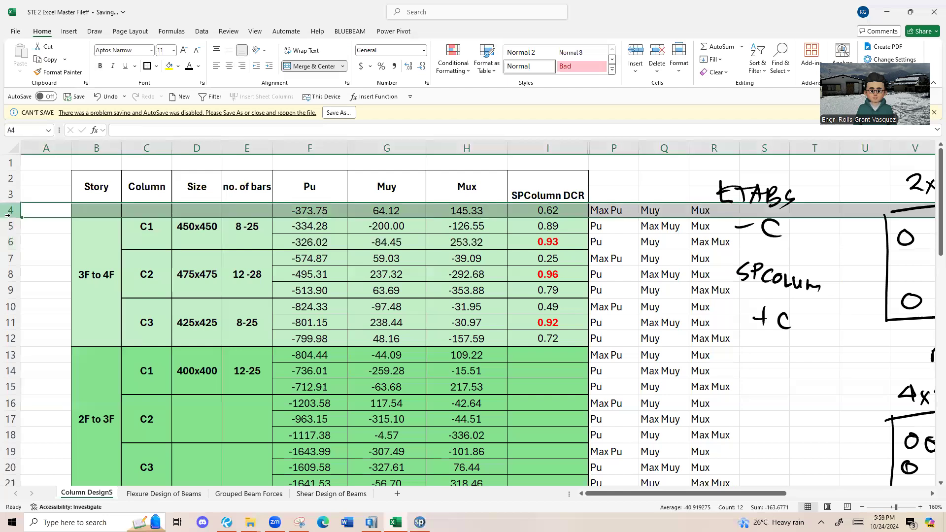
click(197, 371)
key(alt+Tab)
key(alt+Tab)
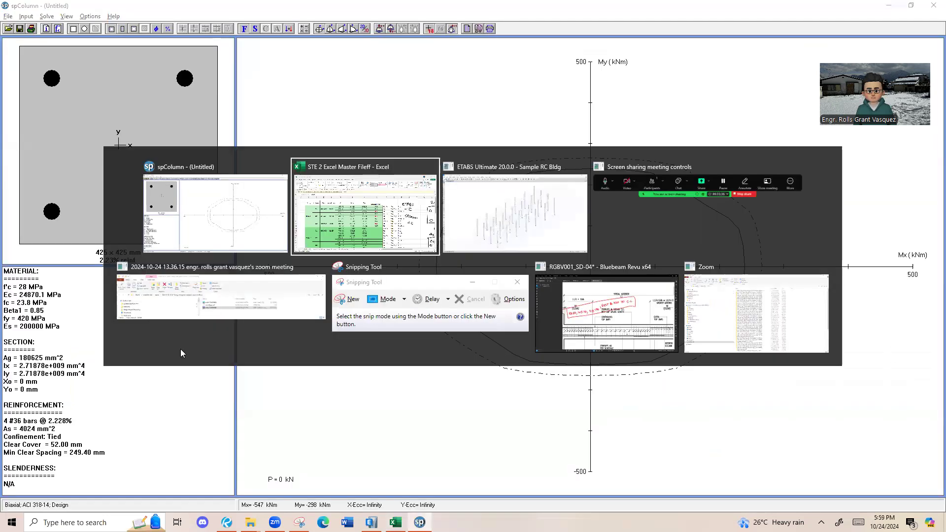
click(158, 207)
In Excel, change the 3F to 4F C1 size to 425x425 and clear its number of bars.
click(205, 241)
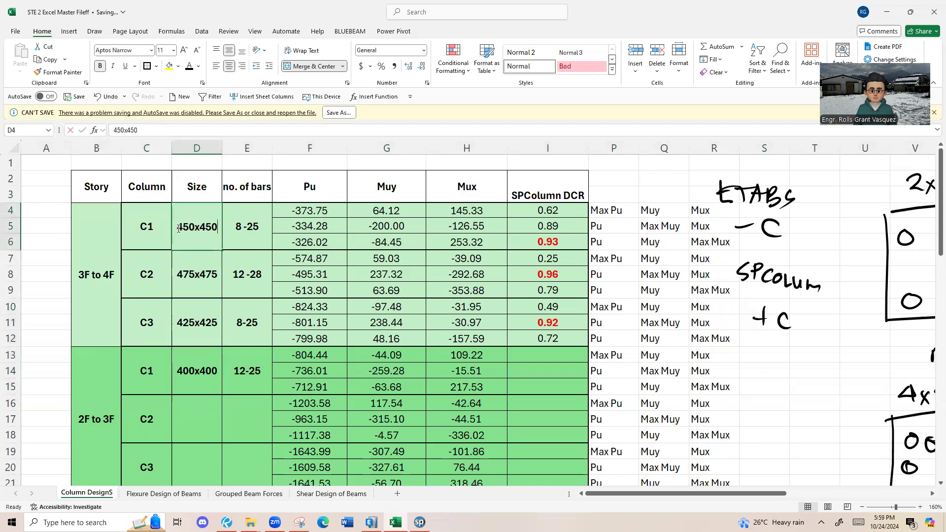
text(425x)
key(Return)
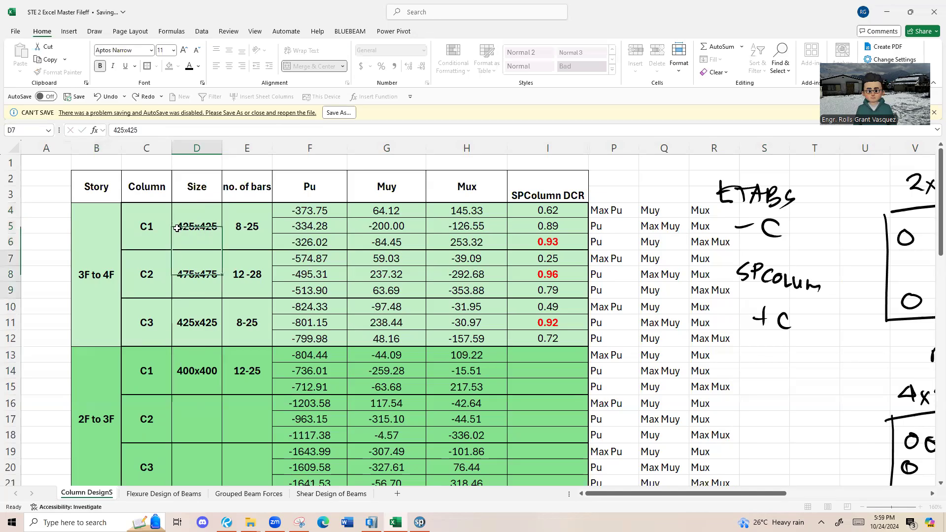
click(261, 224)
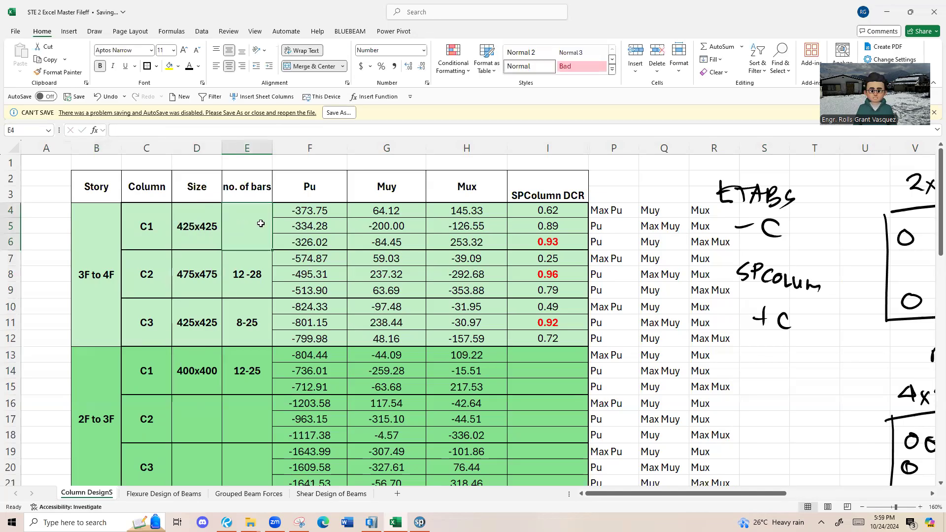
Change the 2F to 3F C1 size to 425x425 and clear its number of bars.
click(212, 368)
text(425x425)
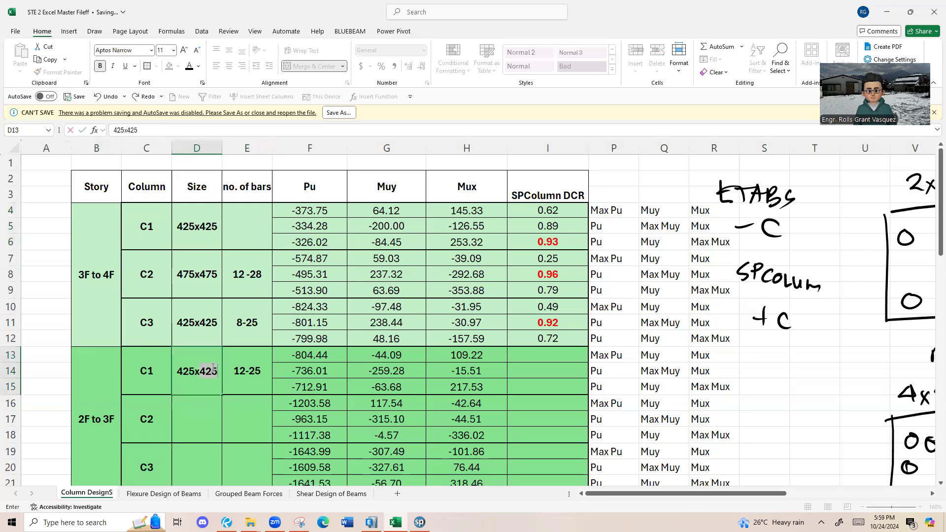
key(Return)
click(242, 368)
key(Delete)
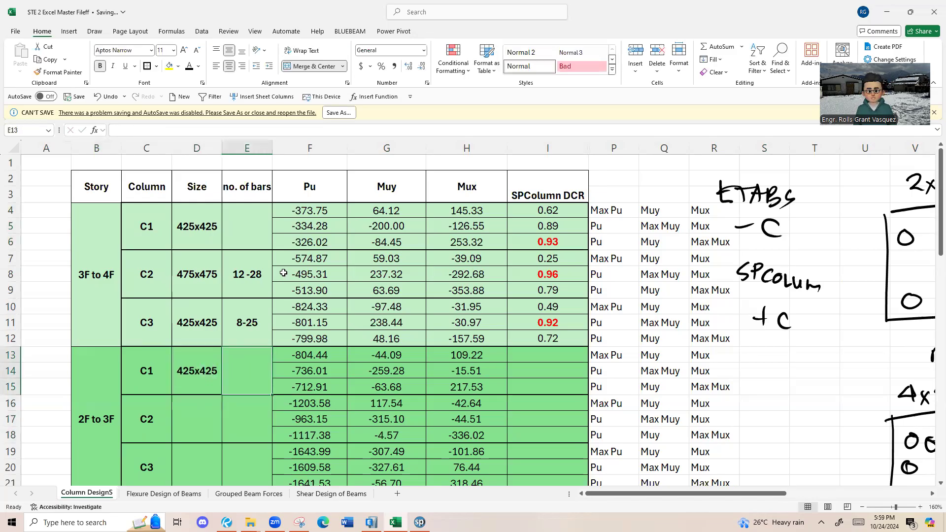
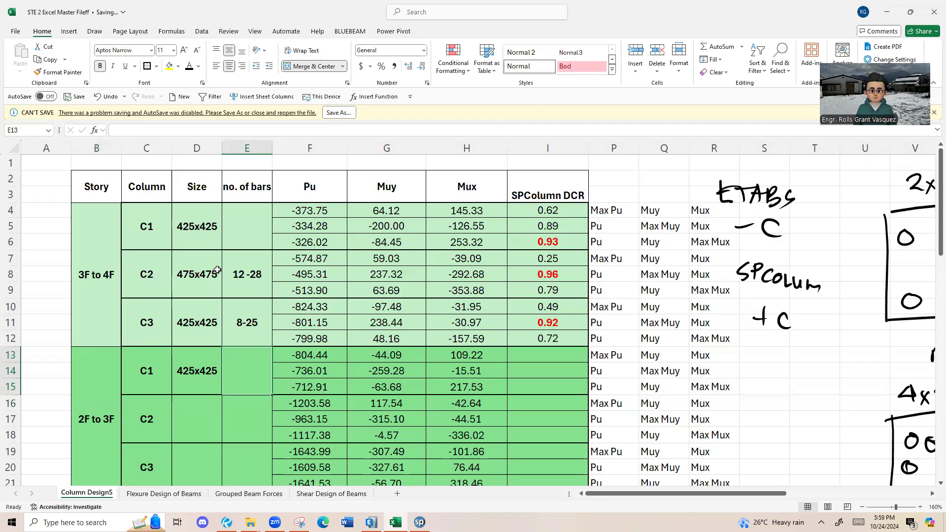
In spColumn, fix the rectangular section's width and depth at 425 mm for both start and end, and rerun the design.
key(alt+Tab)
click(26, 16)
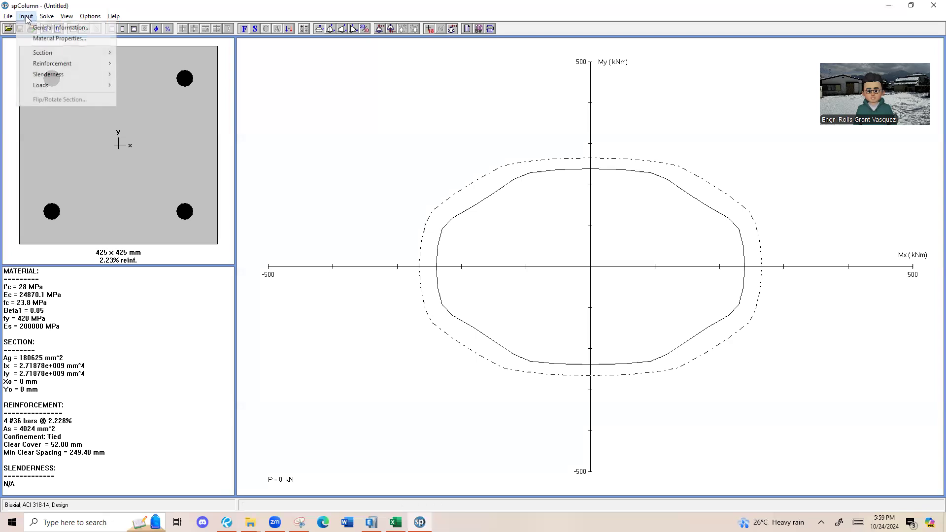
mouse_move(54, 53)
click(143, 52)
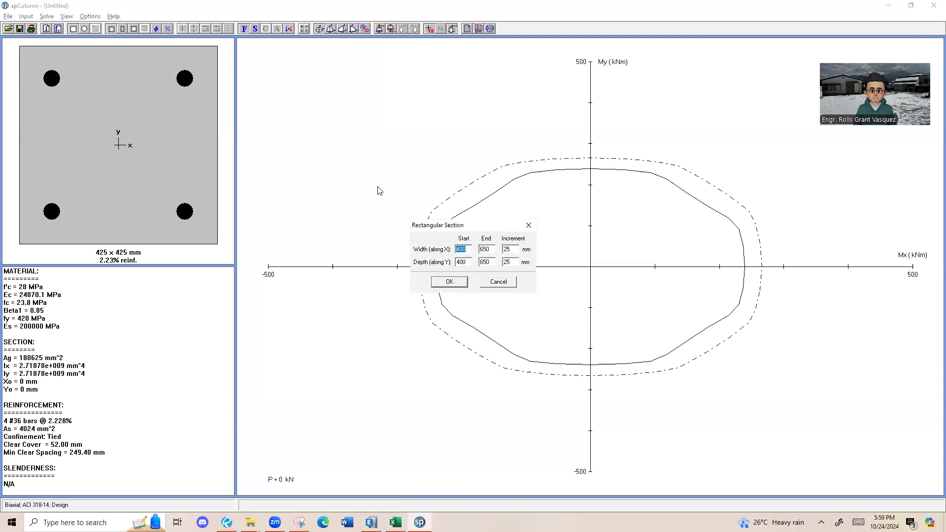
text(425)
key(Tab)
text(4)
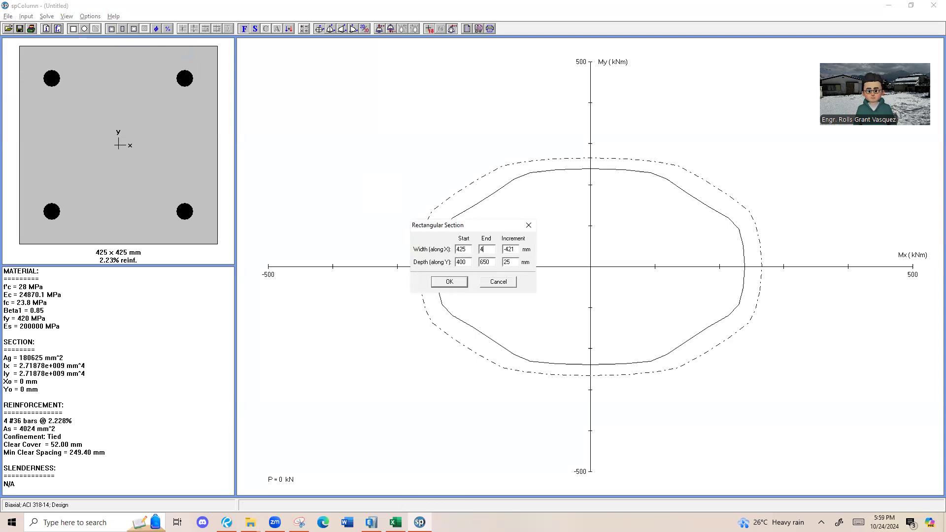
key(Tab)
text(425)
key(Tab)
text(425)
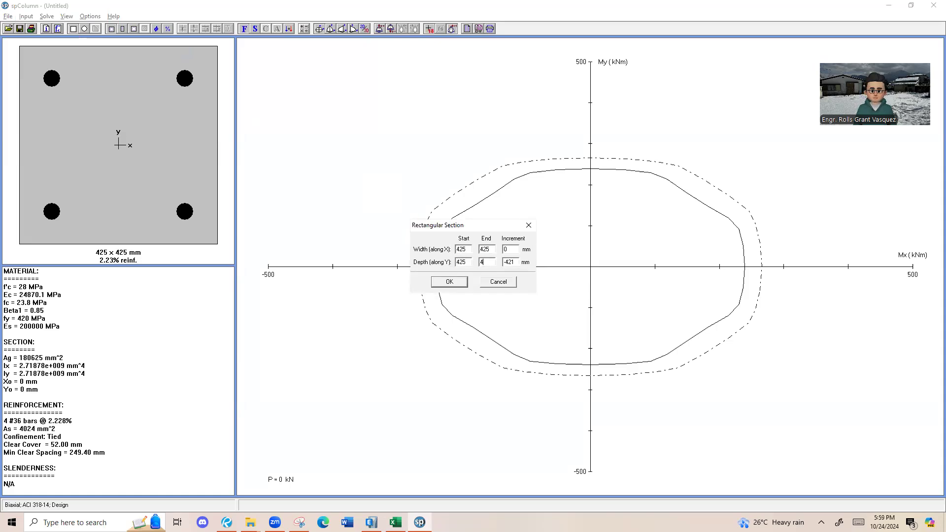
click(449, 281)
click(47, 17)
click(58, 27)
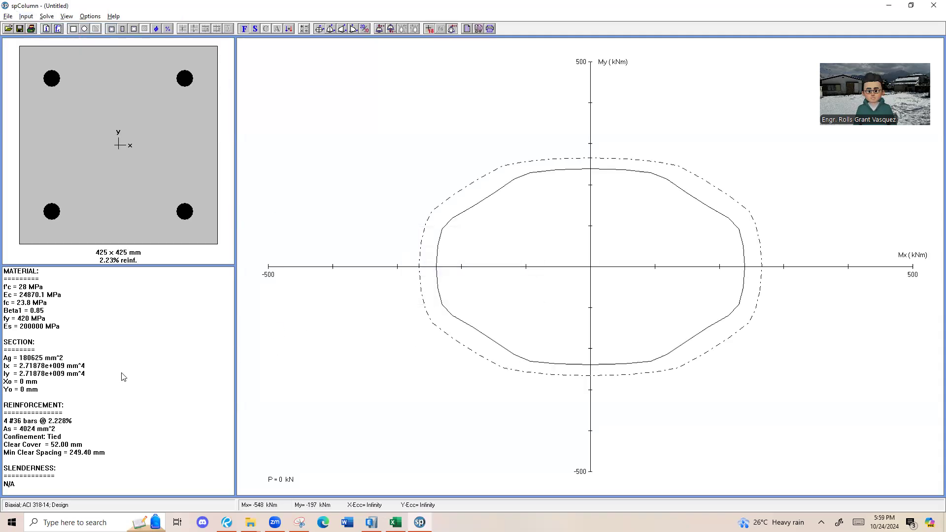
Examine the bar count, bar size and reinforcement ratio in the design summary of the 425 x 425 mm section.
click(21, 411)
click(46, 423)
drag(20, 420, 60, 429)
click(65, 422)
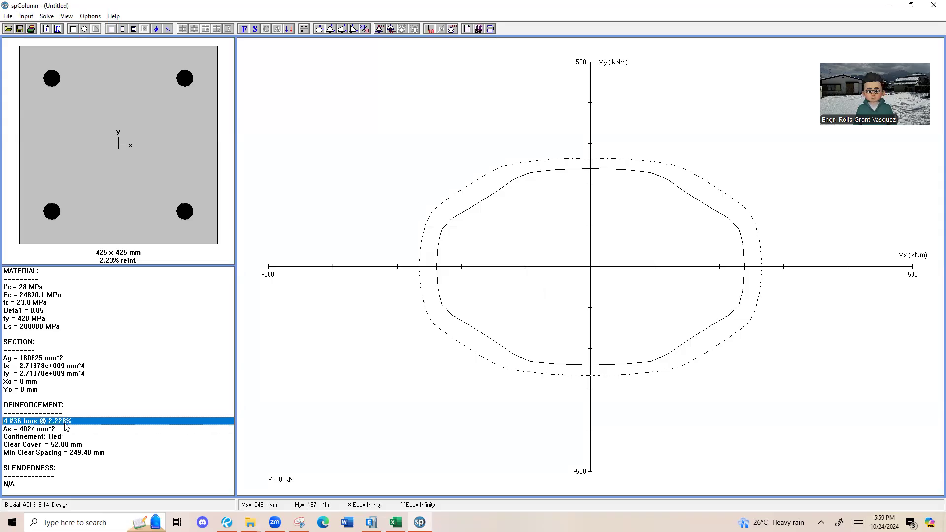
click(28, 429)
click(30, 422)
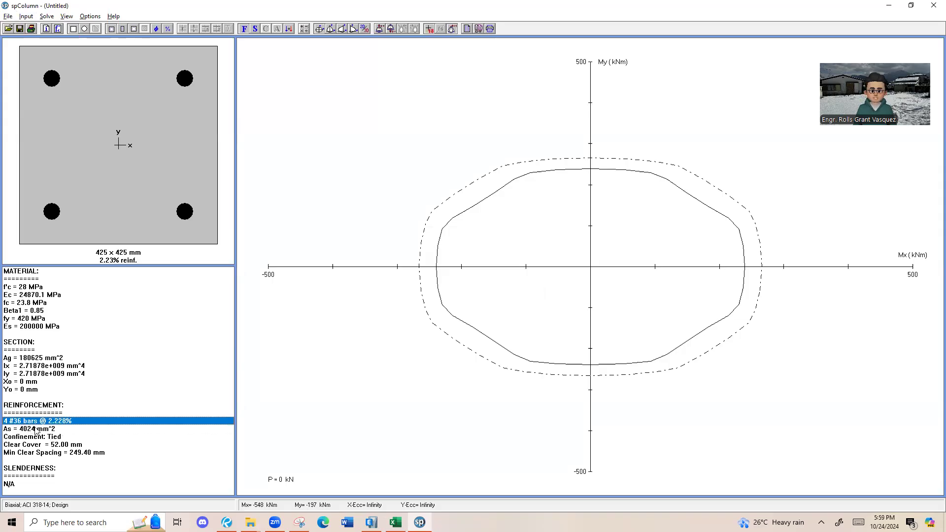
click(35, 430)
click(37, 422)
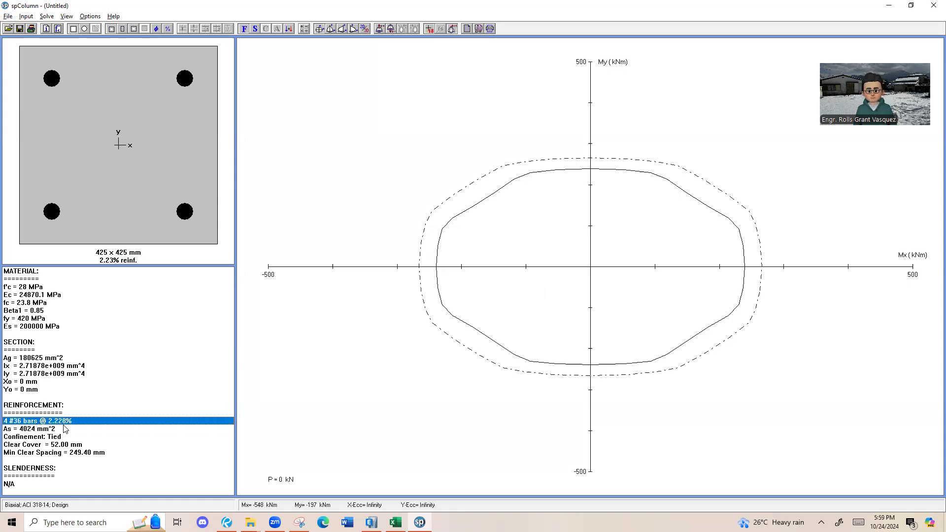
Reduce the maximum bar size of the all-sides-equal reinforcement and rerun the design.
click(26, 16)
mouse_move(103, 67)
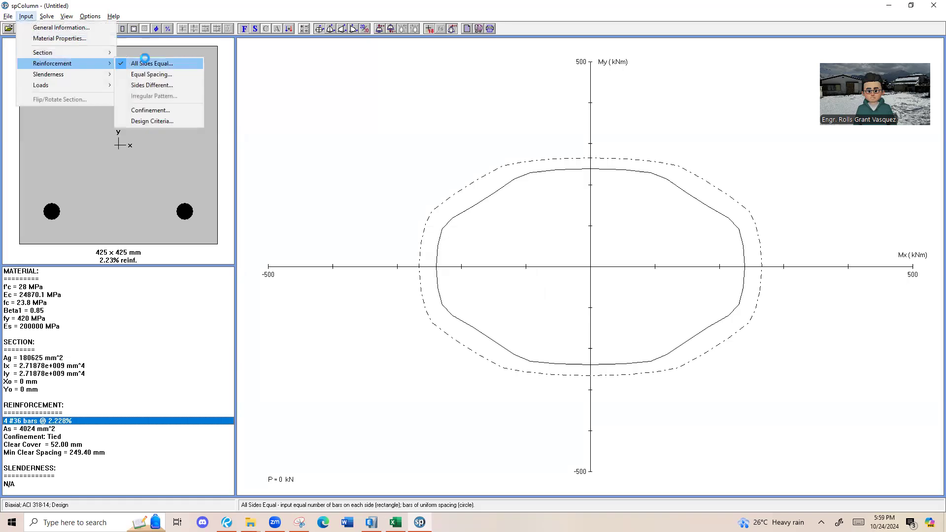
click(148, 64)
click(478, 255)
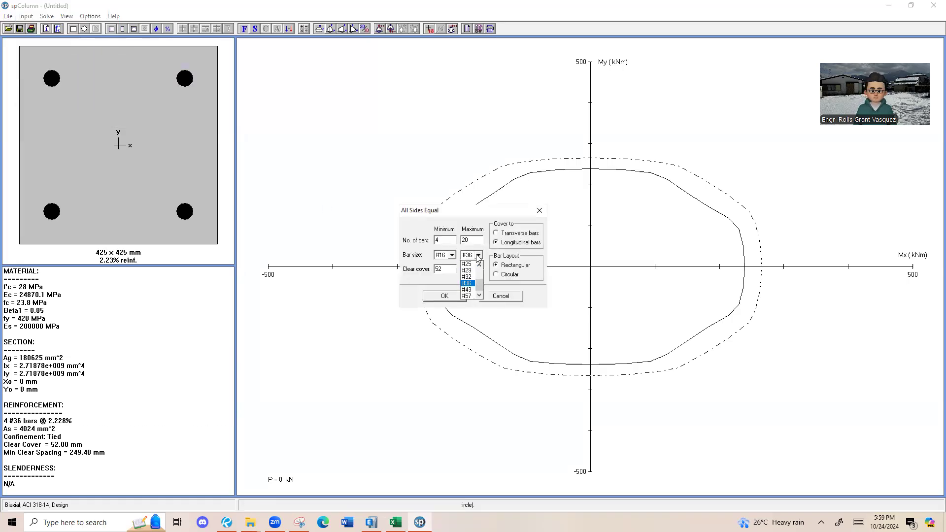
click(466, 289)
click(444, 295)
click(47, 17)
click(58, 29)
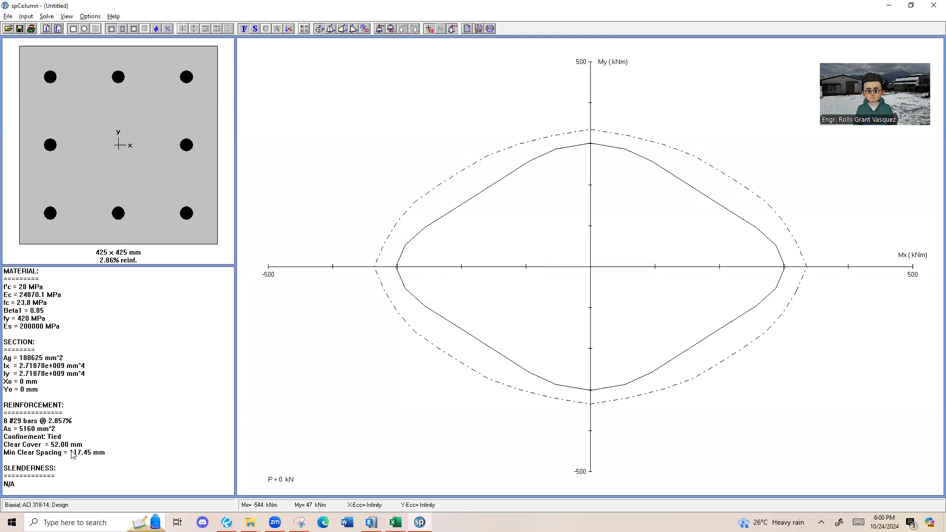
Check the newly designed reinforcement and enter 8-28mm in Excel as the number of bars for C1 at 3F to 4F.
drag(6, 422, 291, 416)
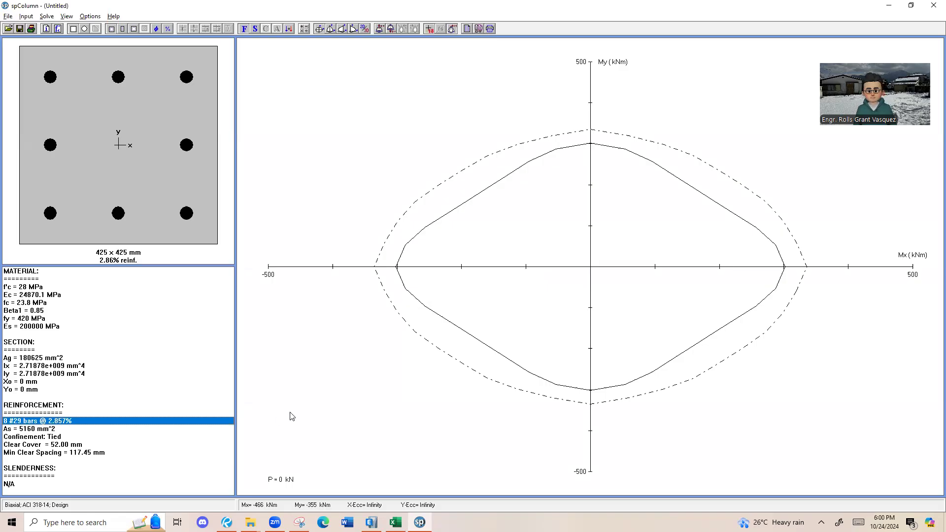
click(123, 271)
key(alt+Tab)
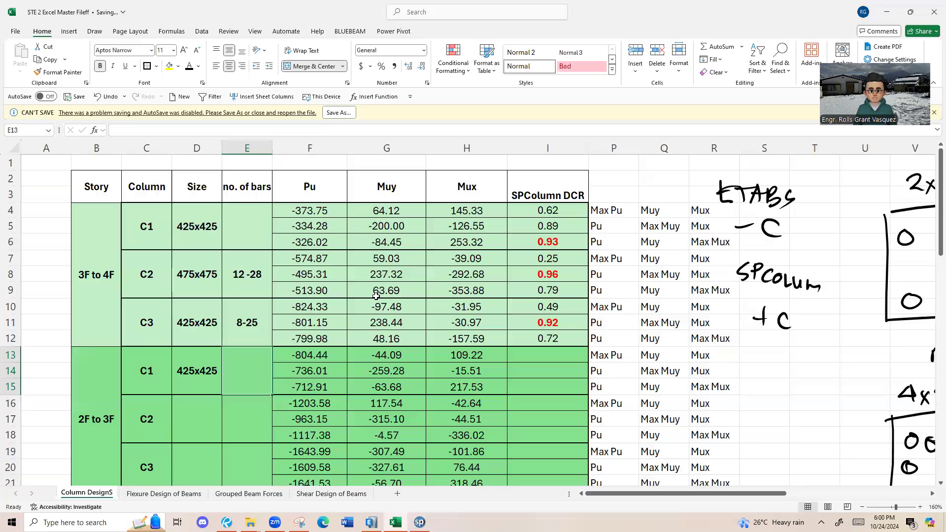
click(245, 234)
text(=)
key(BackSpace)
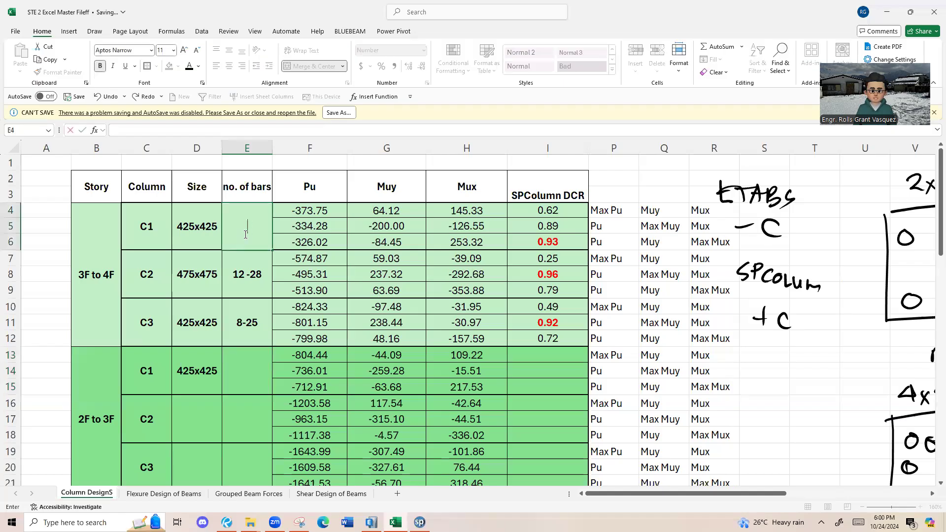
text('8-)
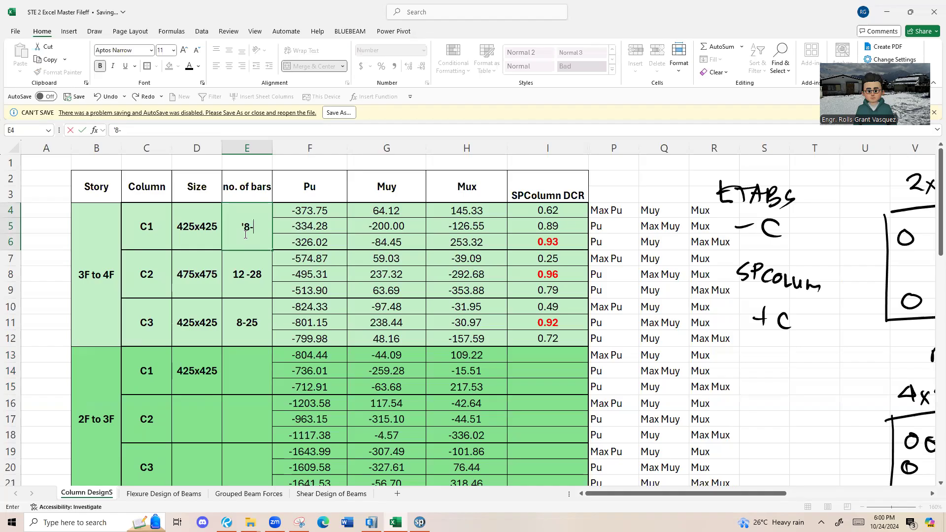
text(28)
key(Return)
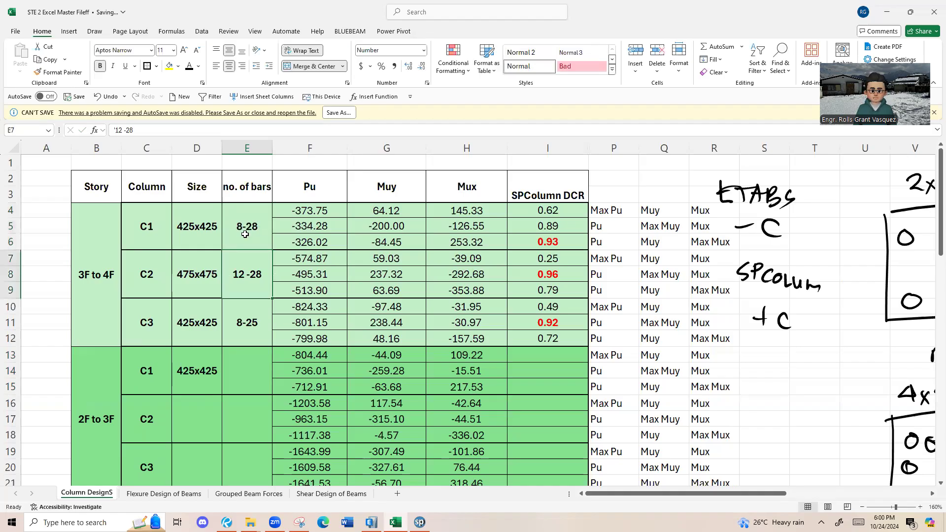
double_click(245, 235)
text(mm)
key(Return)
Open the design results in spColumn and examine the capacity ratios of the three C1 load combinations for 3F to 4F.
drag(10, 210, 4, 243)
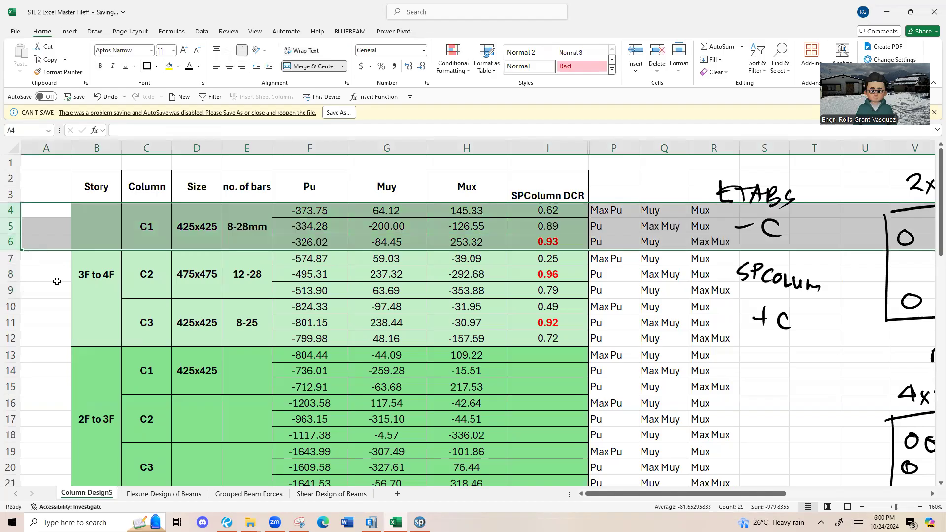
key(alt+Tab)
click(66, 16)
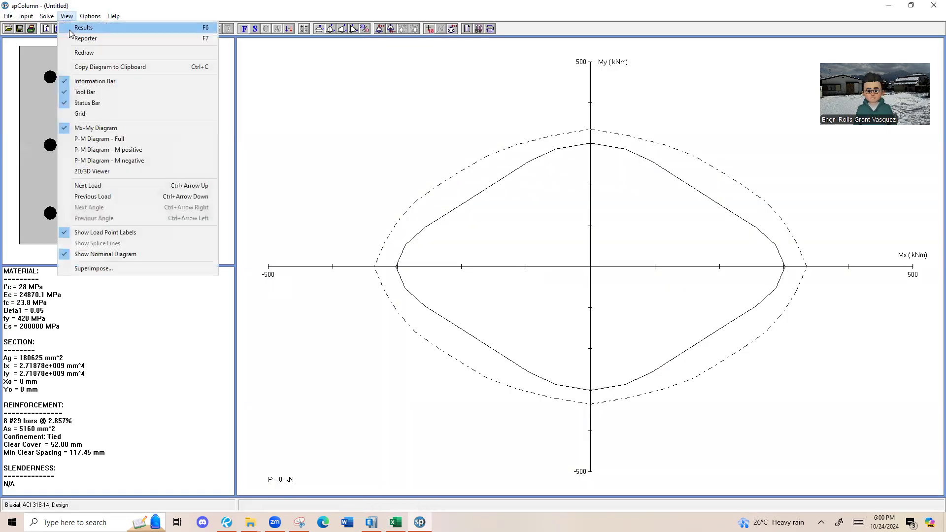
click(79, 28)
click(636, 239)
click(636, 251)
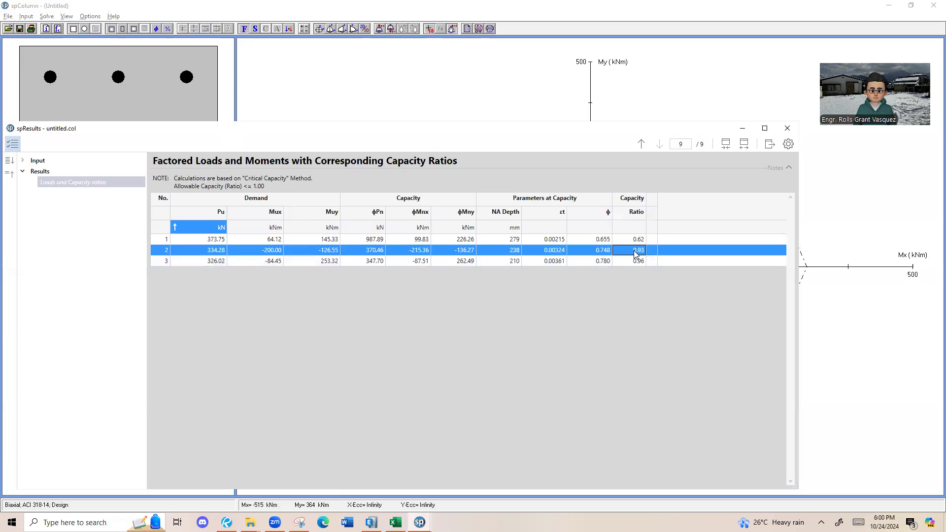
click(636, 261)
In Excel, set the SPColumn DCR of C1 at 3F to 4F to 0.93 for max Muy and 0.96 for max Mux.
key(alt+Tab)
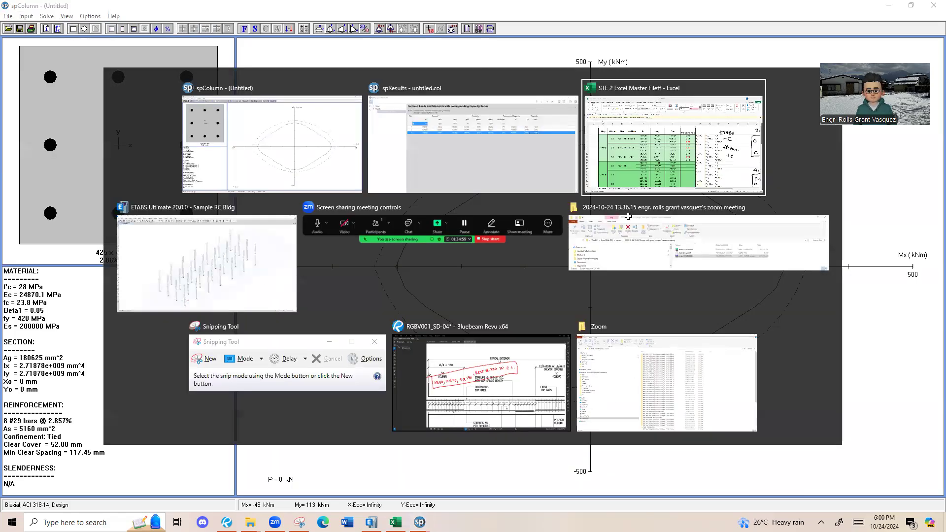
click(558, 226)
text(0.9)
key(Return)
text(0.96)
key(Return)
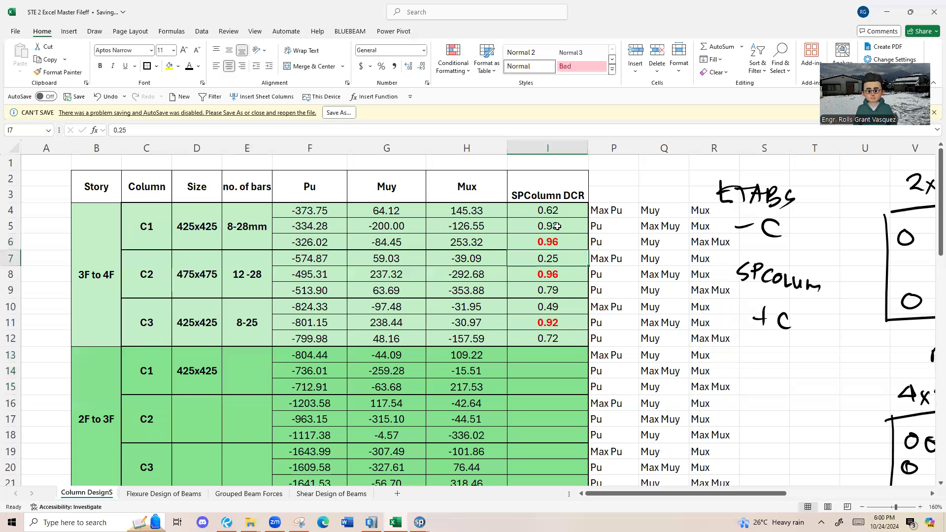
drag(10, 211, 10, 241)
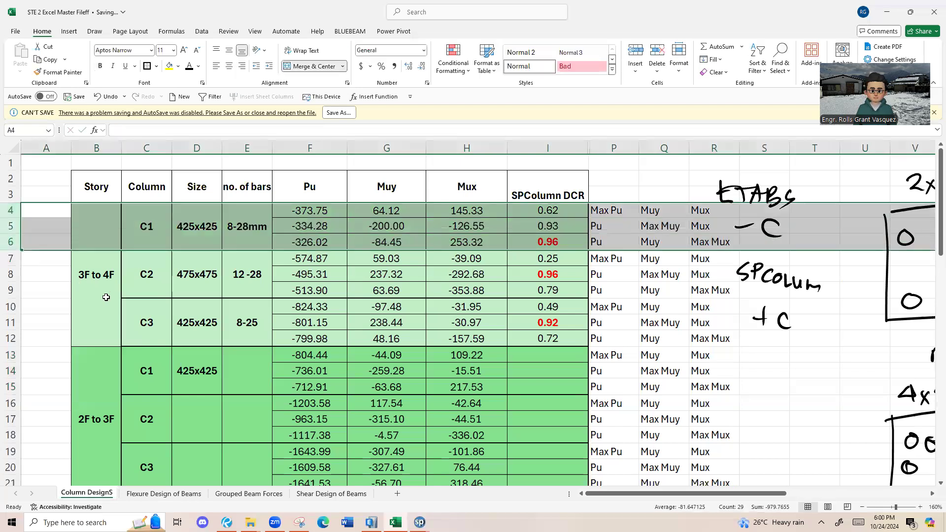
Identify the 2F to 3F C1 load rows in Excel and delete all three existing factored loads in spColumn.
drag(10, 355, 11, 393)
key(alt+Tab)
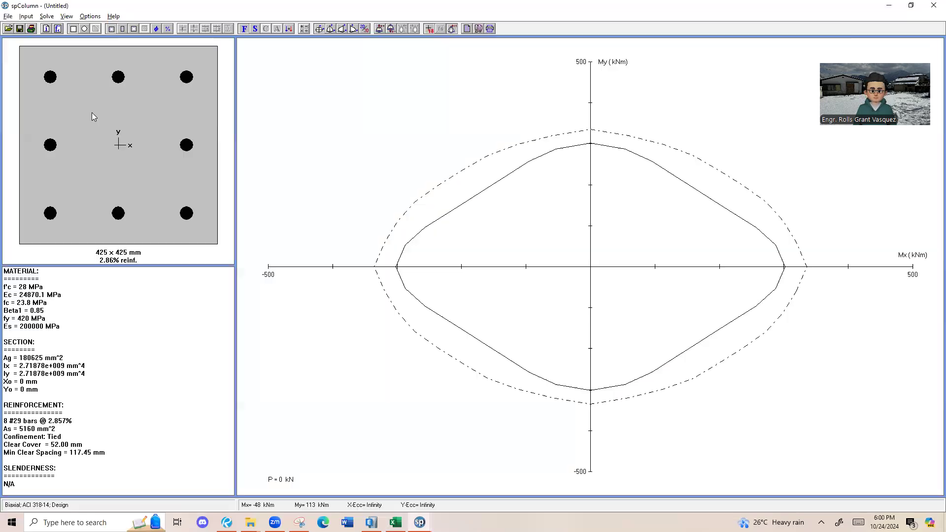
click(26, 17)
mouse_move(58, 87)
click(138, 85)
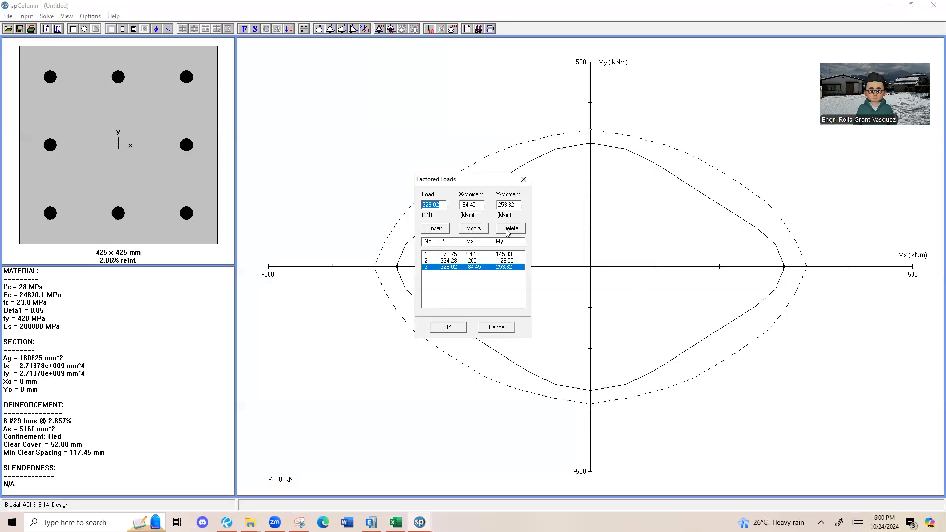
click(506, 229)
click(507, 229)
click(507, 230)
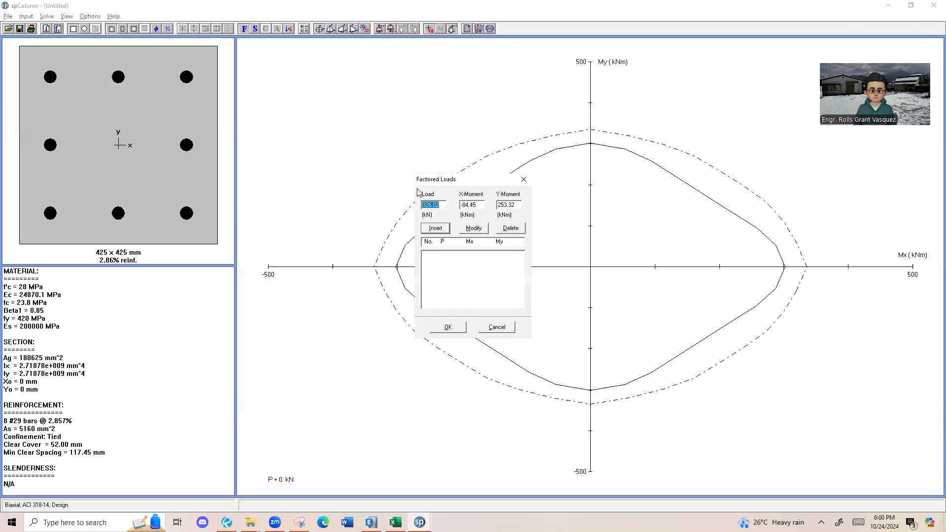
Insert the max Pu factored load of C1 at 2F to 3F with load 804.44 kN, X-moment 44.09 and Y-moment 109.22 kNm.
text(804.44)
key(Tab)
key(alt+Tab)
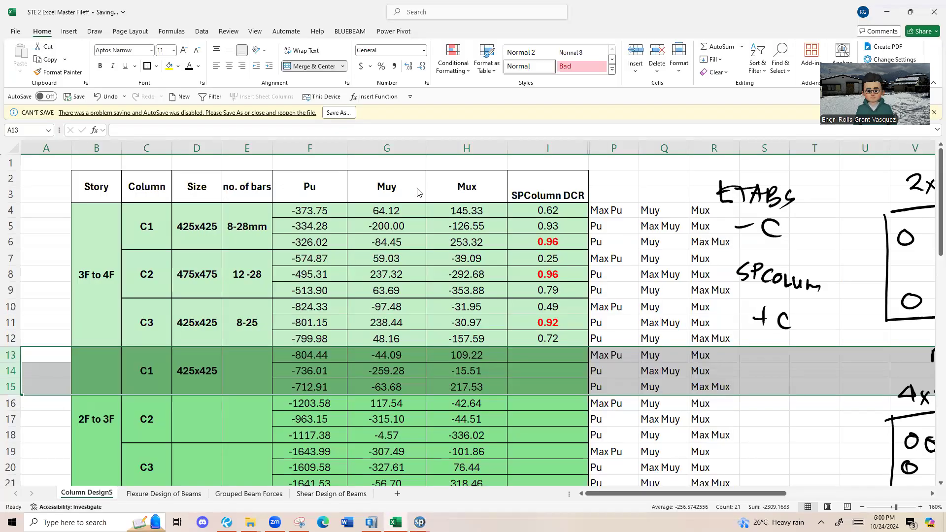
key(alt+Tab)
text(44.09)
key(Tab)
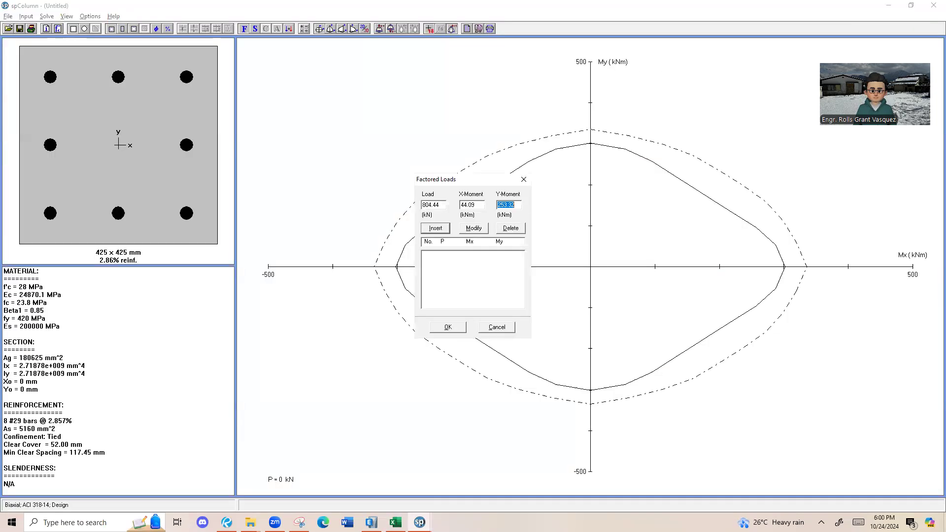
key(alt+Tab)
key(alt+Tab)
text(12)
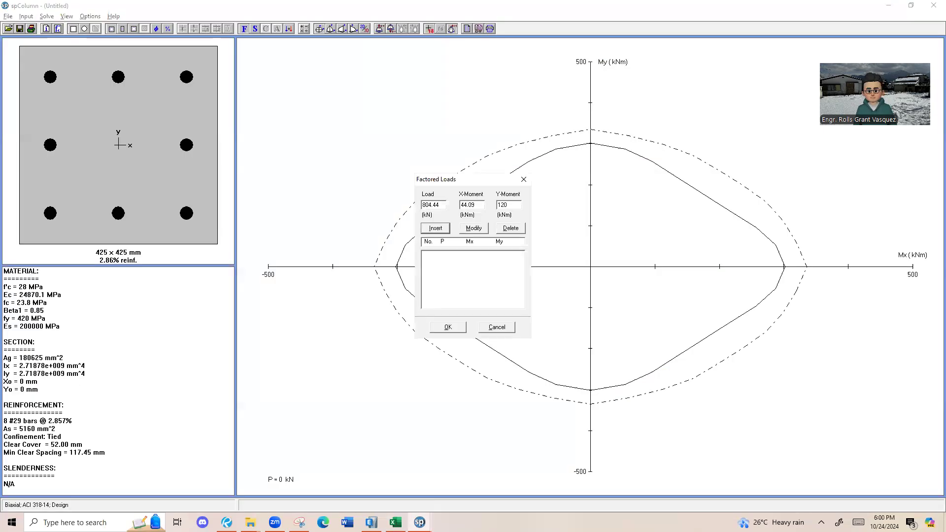
click(435, 230)
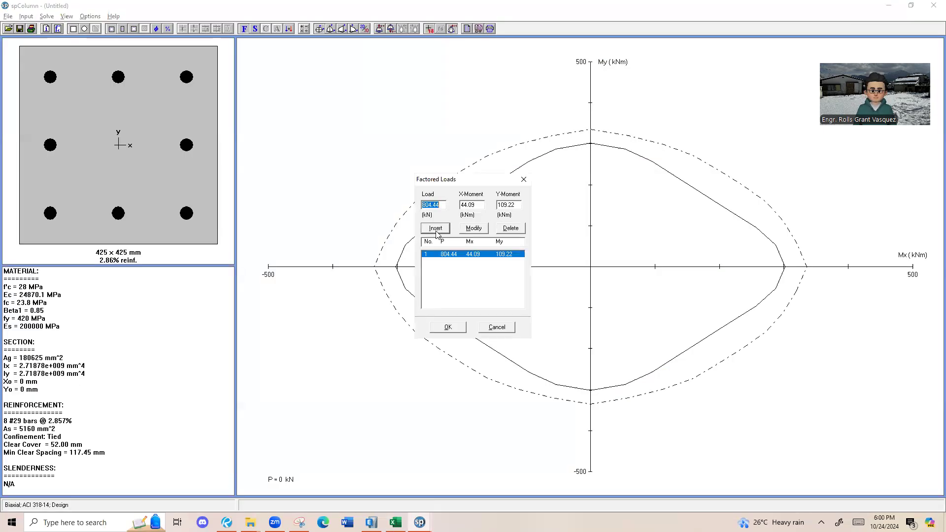
Insert the max Muy factored load of C1 at 2F to 3F with load 736.01 kN, X-moment -259.28 and Y-moment -15.51 kNm.
key(alt+Tab)
key(alt+Tab)
text(736.01)
key(Tab)
key(alt+Tab)
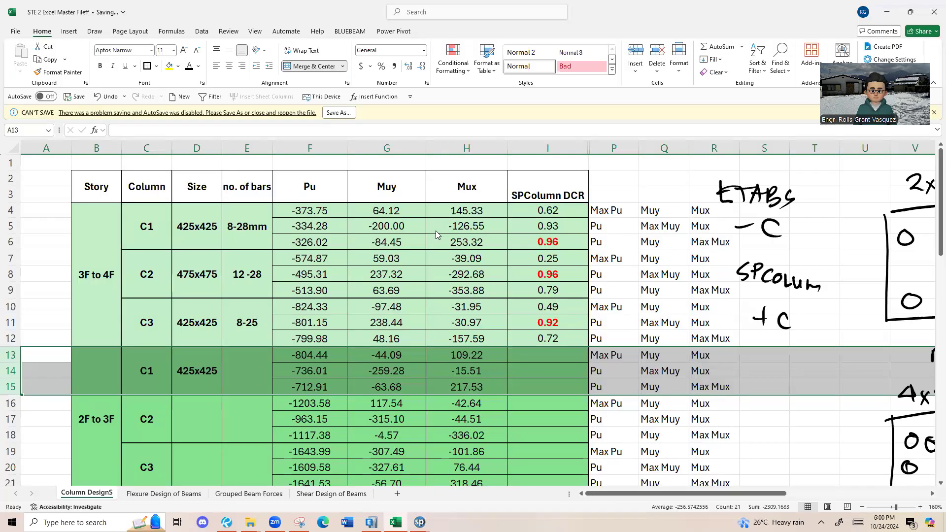
key(alt+Tab)
text(2)
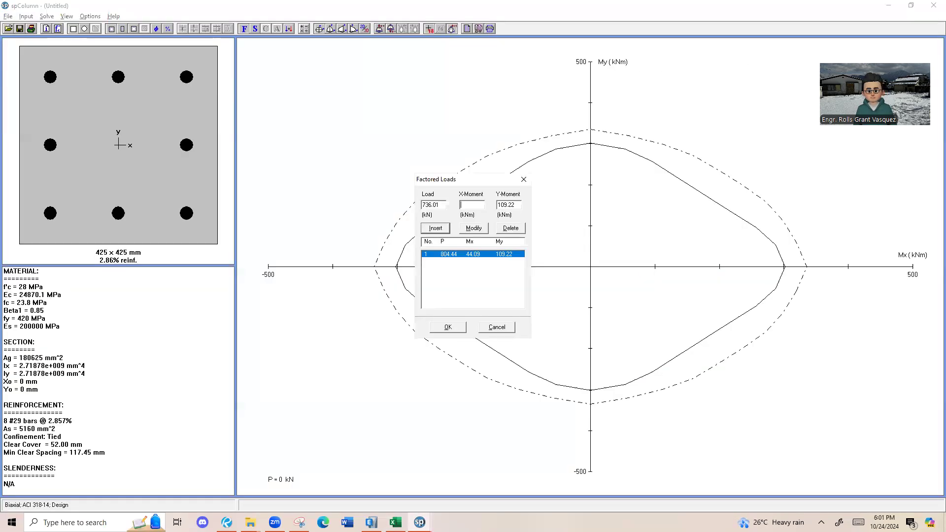
text(59.28)
key(Tab)
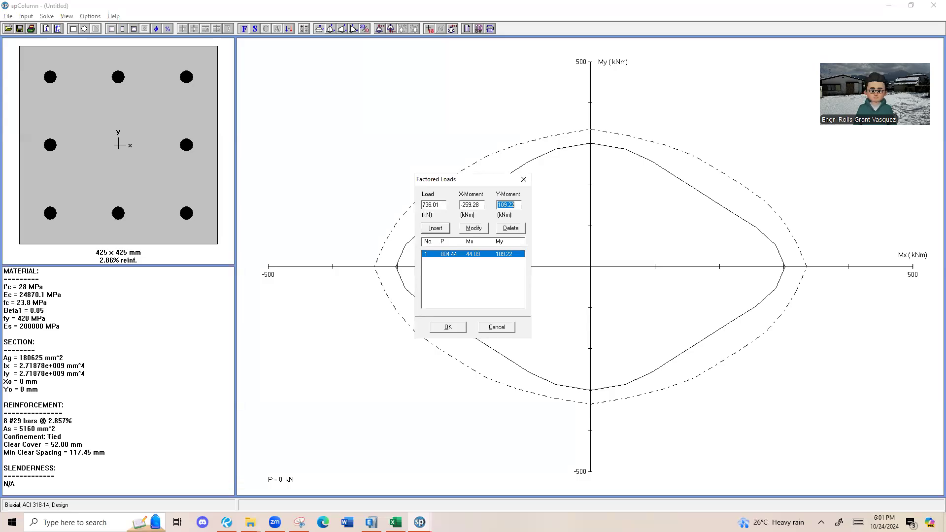
key(alt+Tab)
key(alt+Tab)
text(-1)
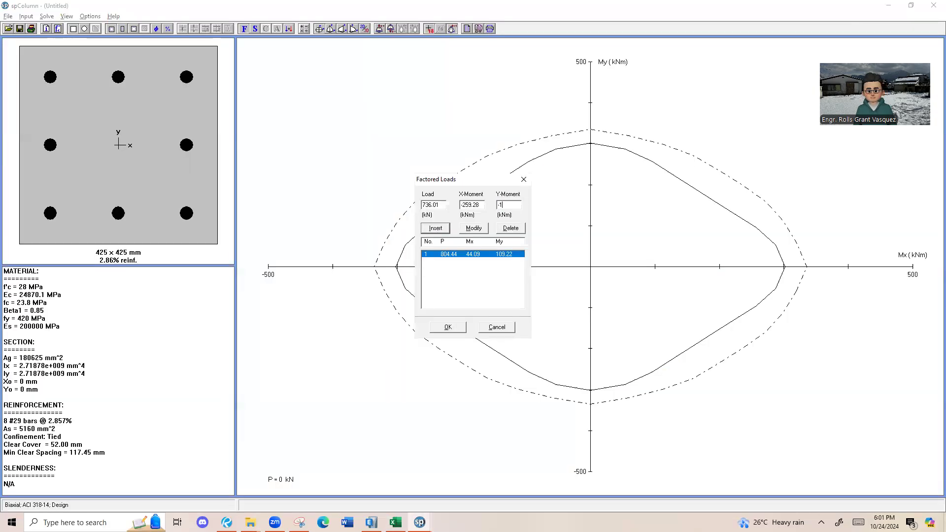
text(5.51)
click(436, 227)
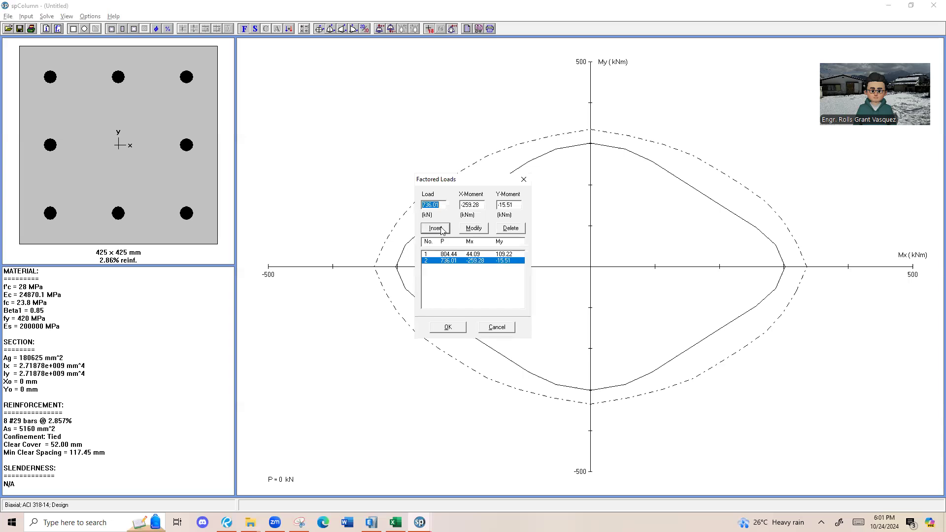
Insert the max Mux factored load of C1 at 2F to 3F with load 712.91 kN, X-moment -63.68 and Y-moment 217.53 kNm.
key(alt+Tab)
key(alt+Tab)
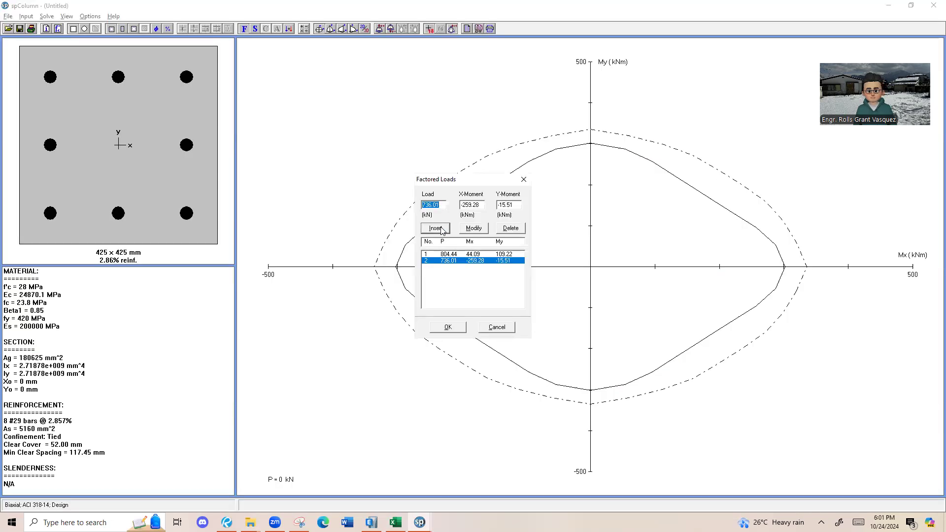
text(712)
key(alt+Tab)
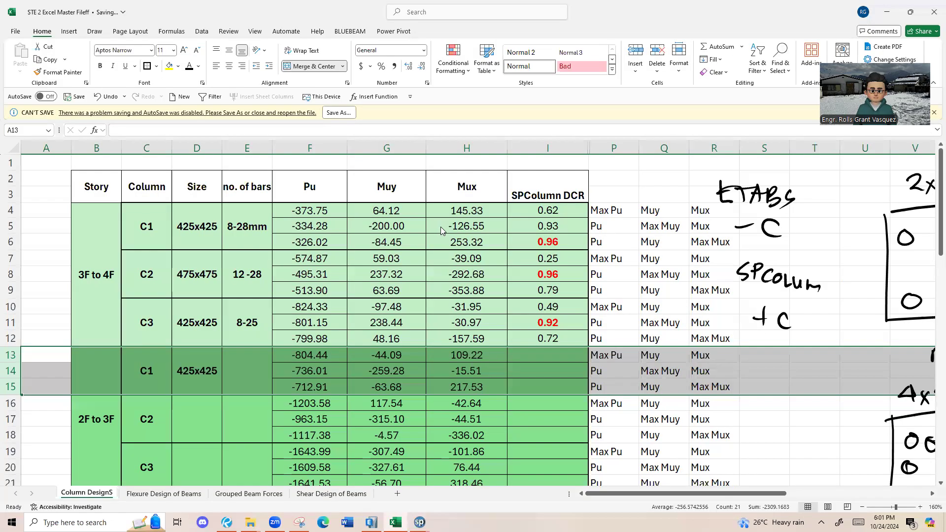
key(alt+Tab)
key(alt+Tab)
key(alt+Tab)
text(-65)
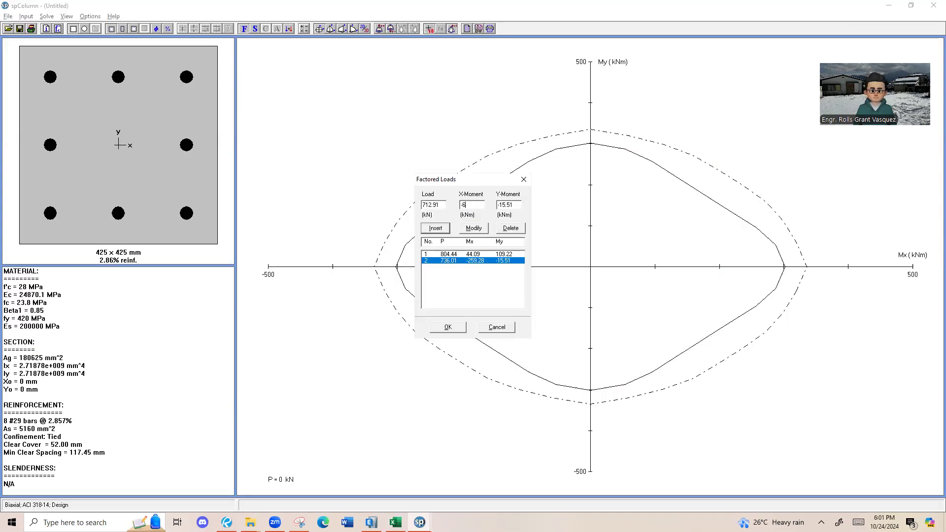
key(Tab)
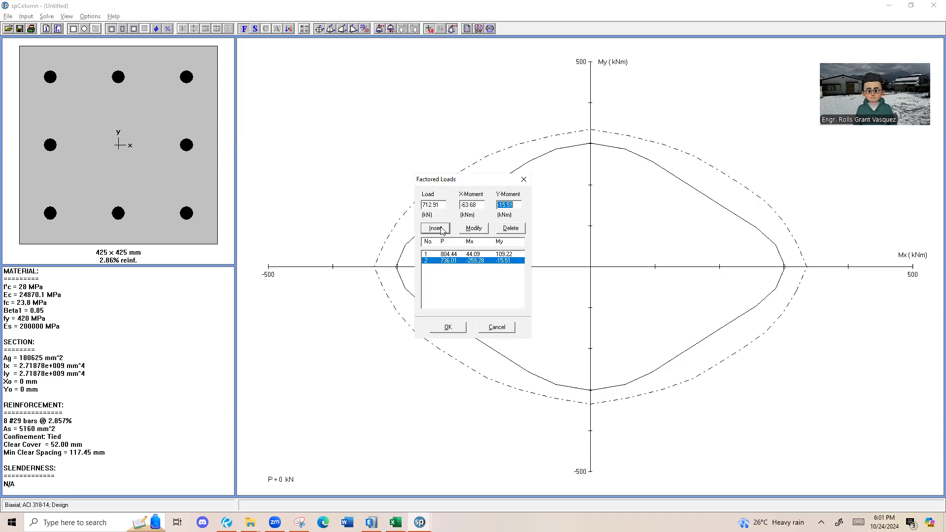
key(alt+Tab)
key(alt+Tab)
text(21)
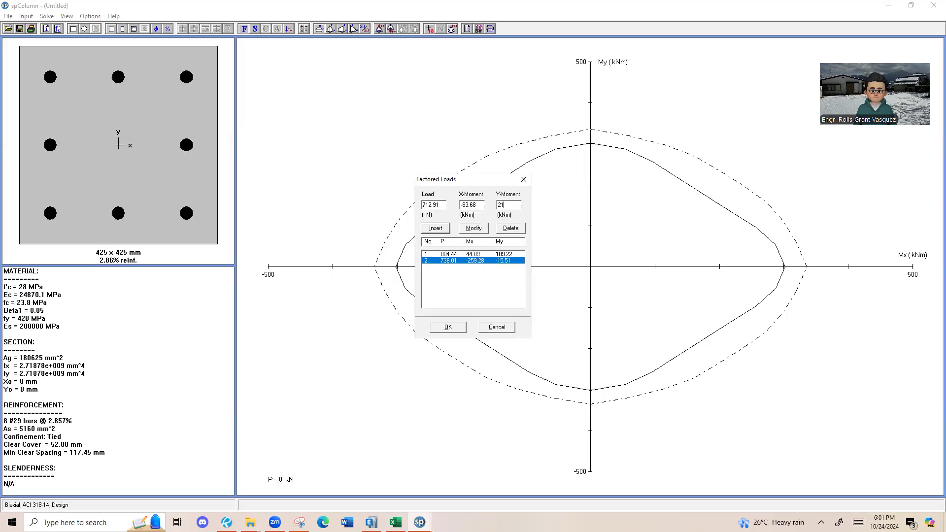
text(7.53)
click(434, 228)
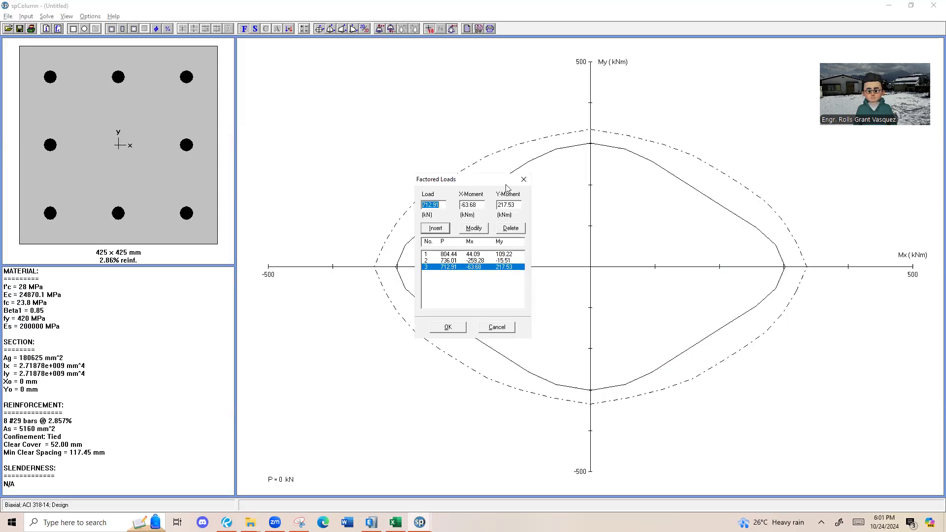
Accept the factored loads, keep the rectangular section at 425 x 425 mm and execute the design.
key(alt+Tab)
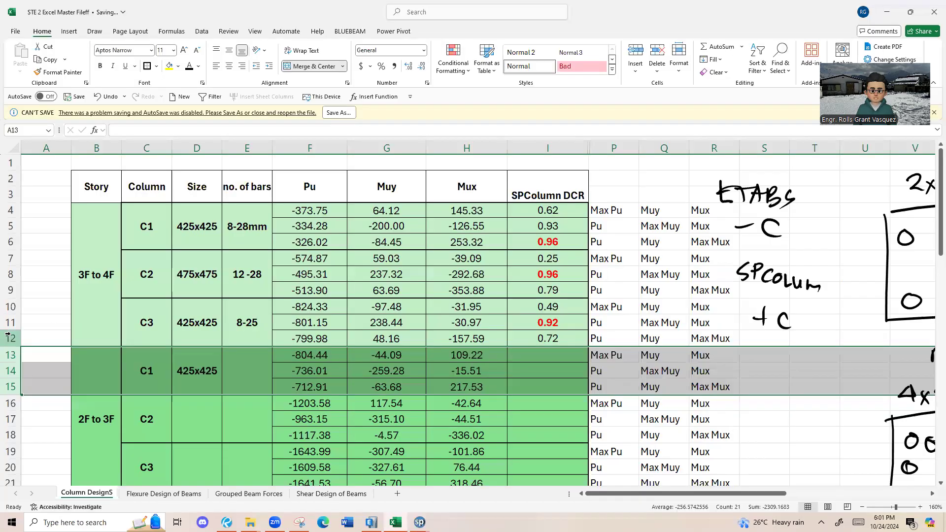
key(alt+Tab)
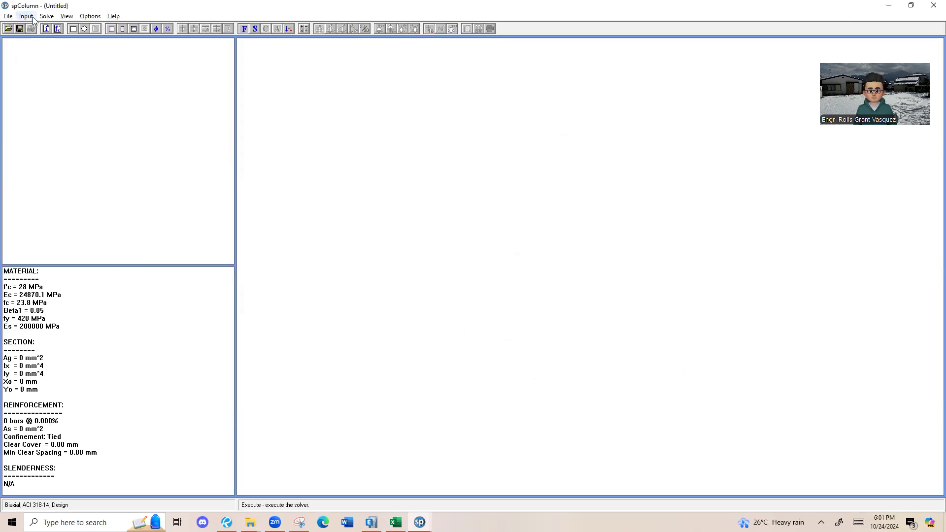
click(26, 17)
mouse_move(71, 51)
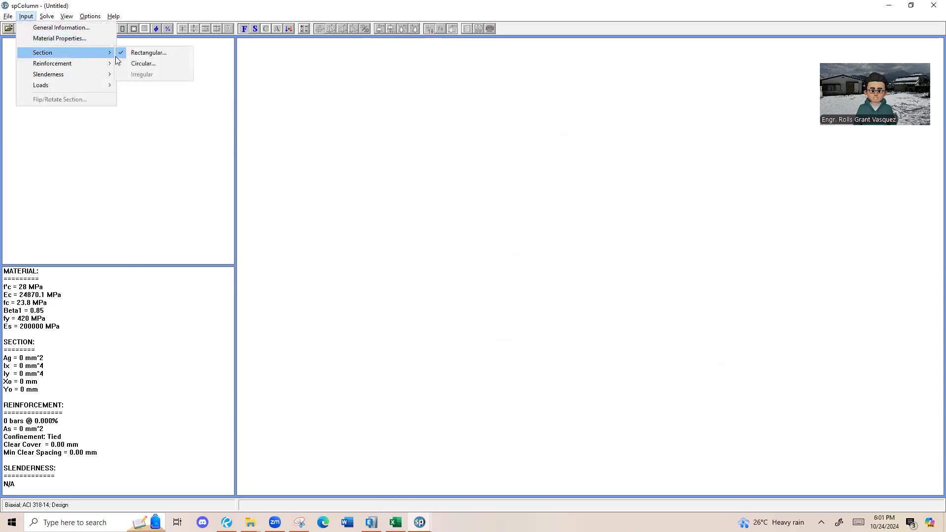
click(148, 51)
click(459, 251)
drag(486, 249, 482, 250)
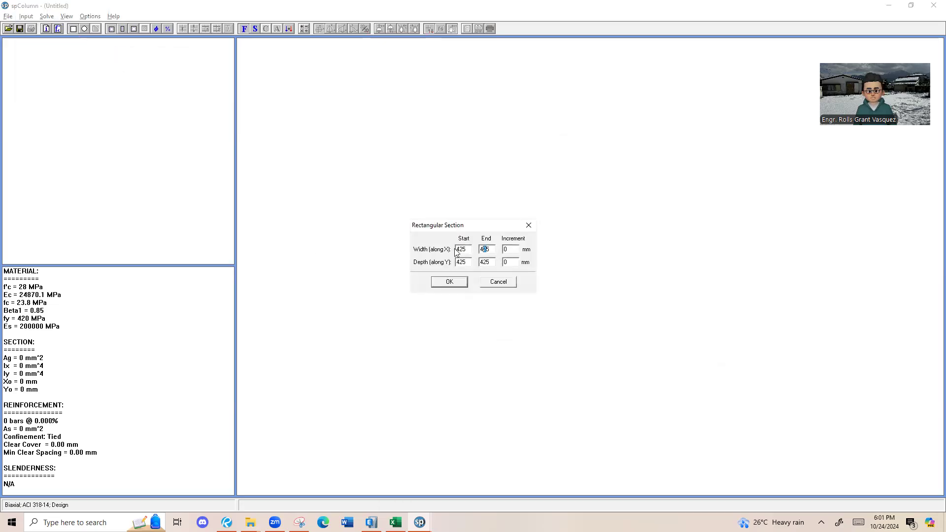
click(449, 281)
click(26, 16)
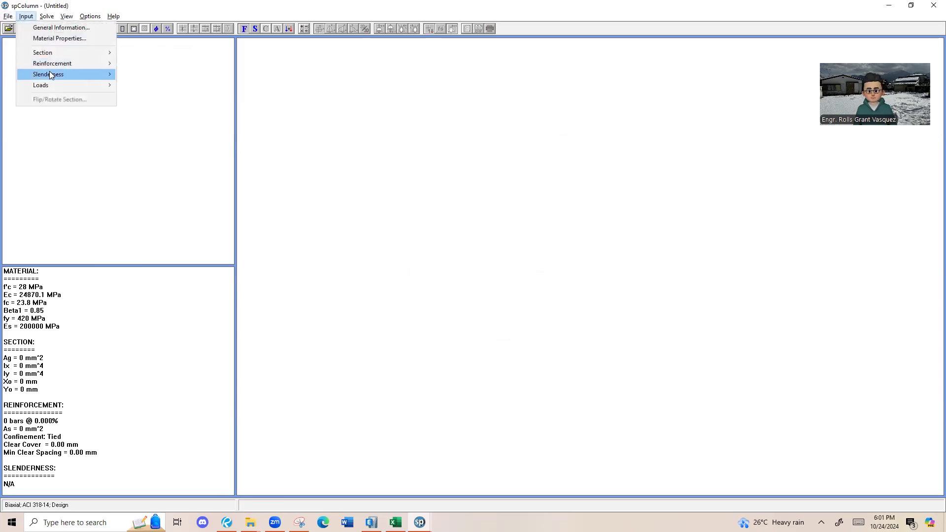
click(60, 28)
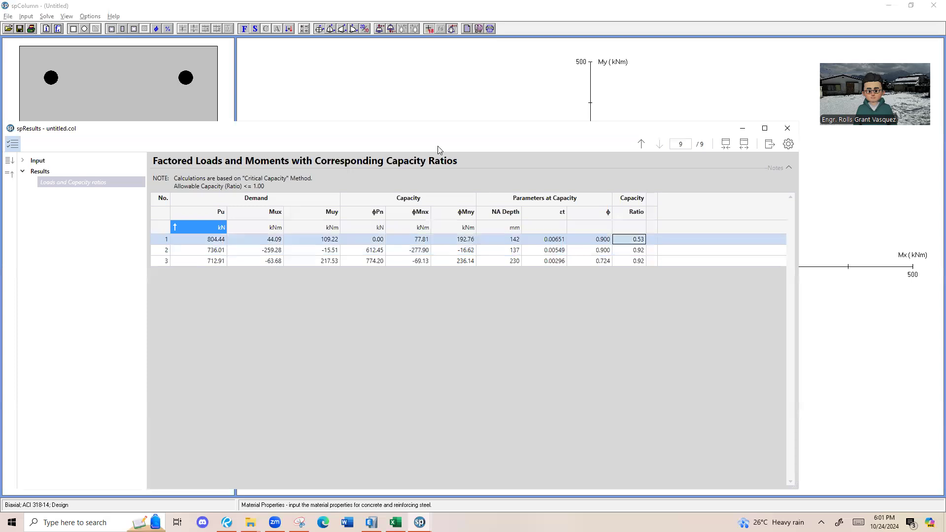
Review the designed bar arrangement and the capacity ratios of the three C1 load cases.
click(790, 131)
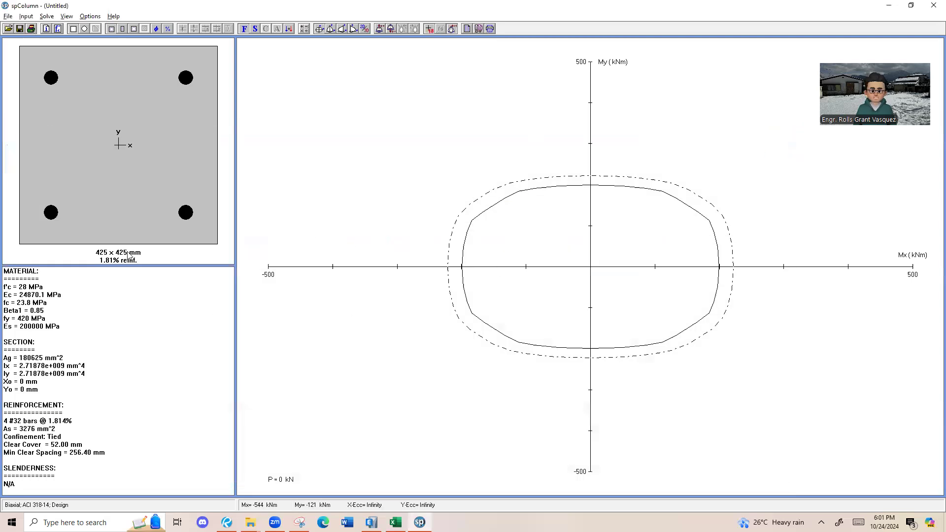
click(31, 422)
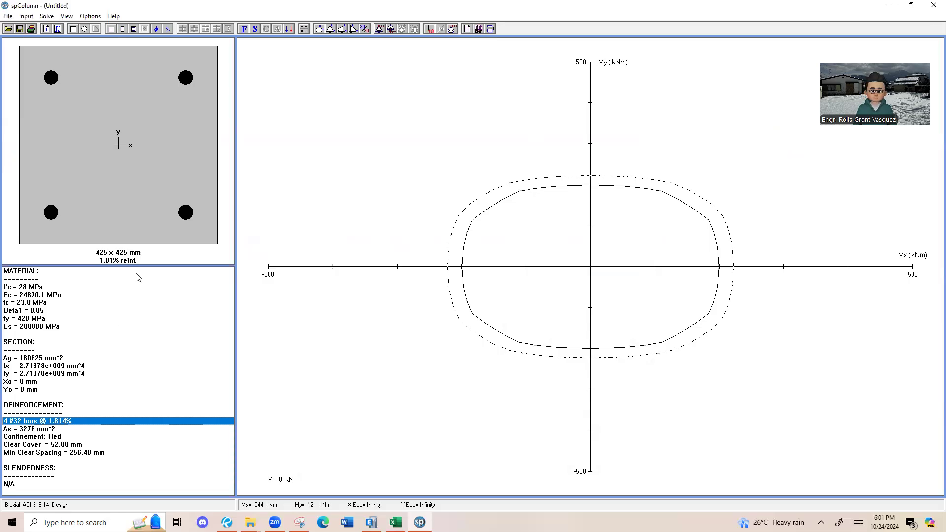
click(46, 16)
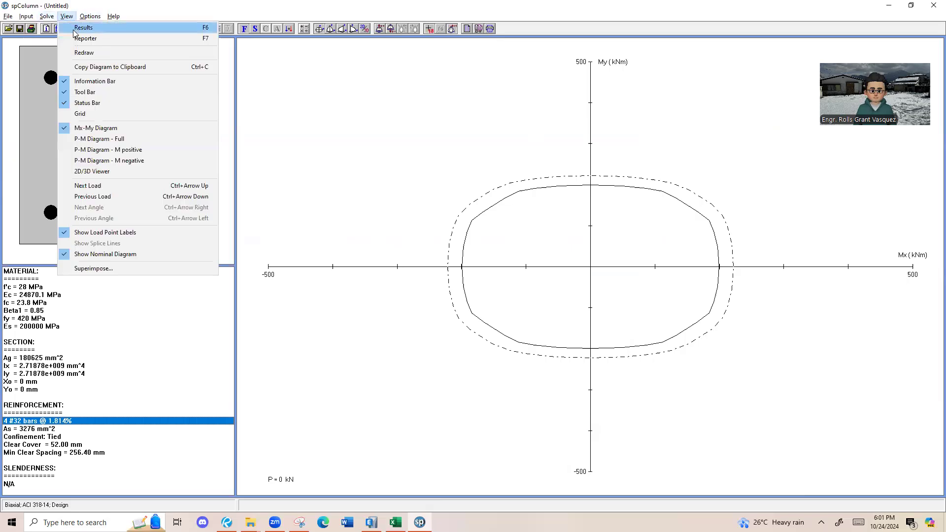
click(74, 31)
click(641, 250)
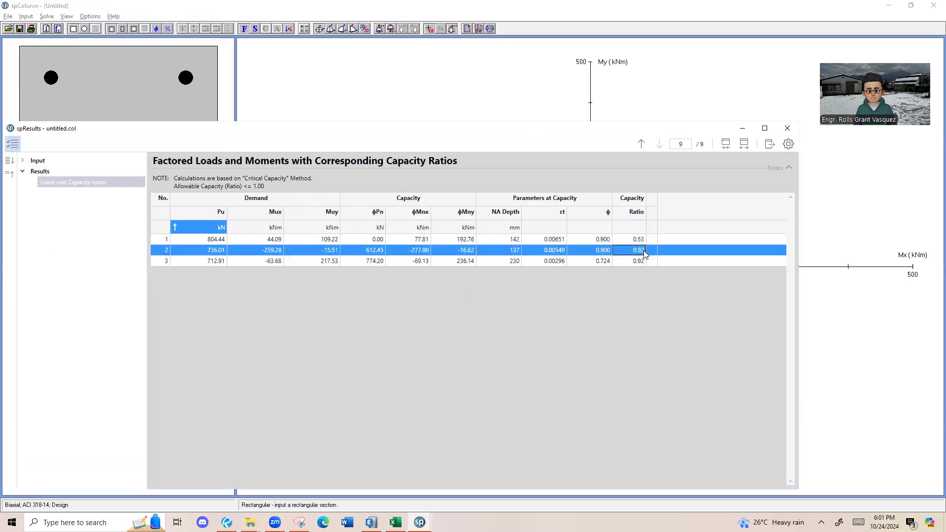
click(642, 261)
key(alt+Tab)
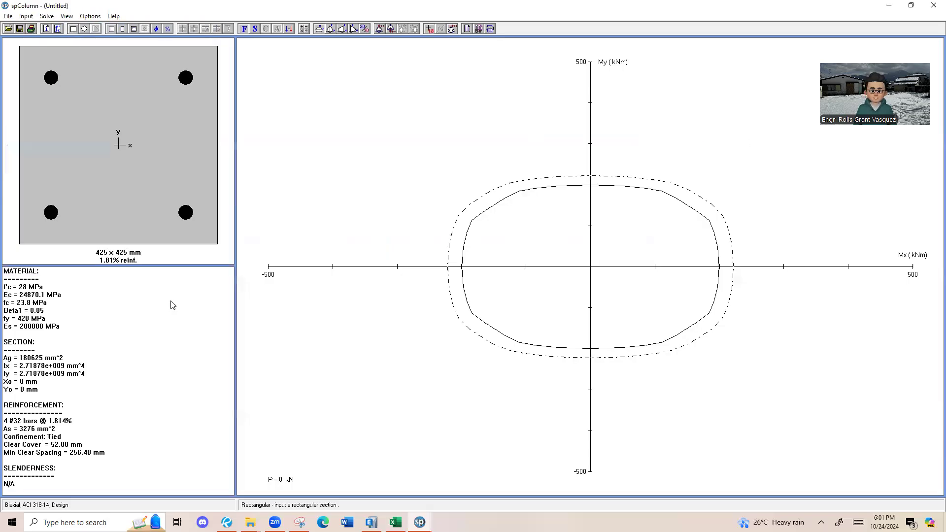
In Excel, enter the designed reinforcement 4-32 as the number of bars of C1 at 2F to 3F.
key(alt+Tab)
key(alt+Tab)
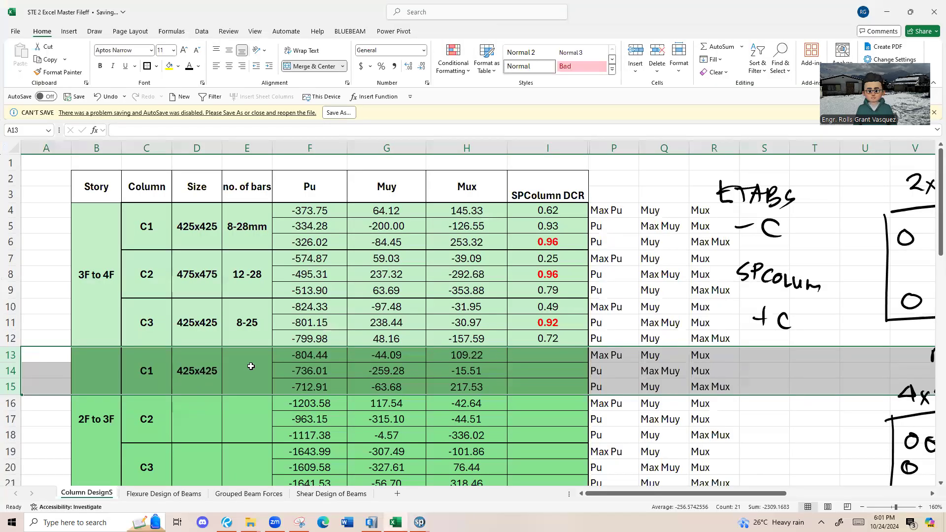
click(251, 366)
text(=)
key(alt+Tab)
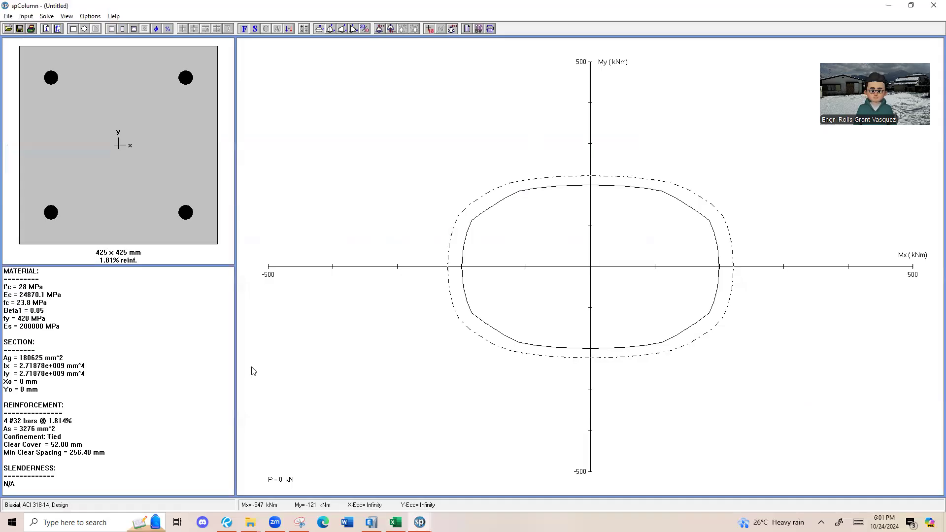
click(76, 425)
key(alt+Tab)
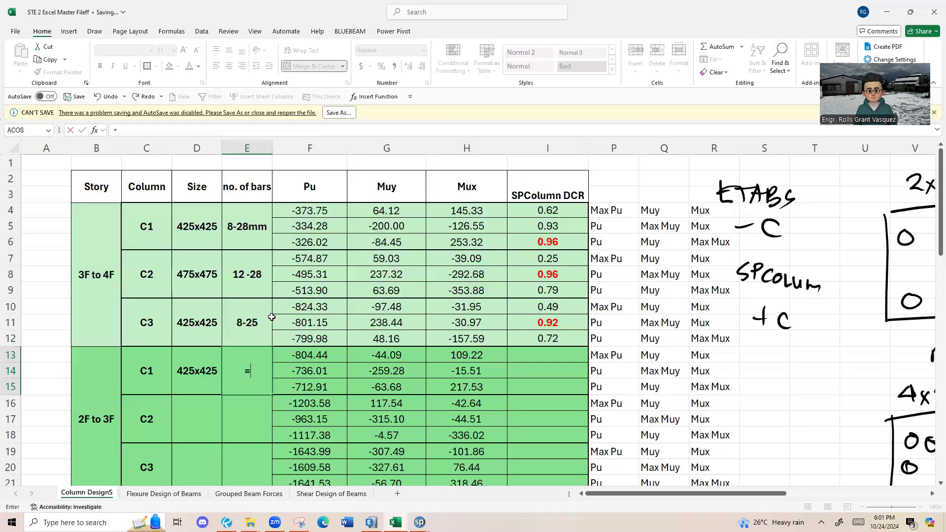
key(BackSpace)
text(`4-32)
key(Return)
Correct the C1 bar entry at 2F to 3F to the text value '4-32 without stray characters.
double_click(235, 370)
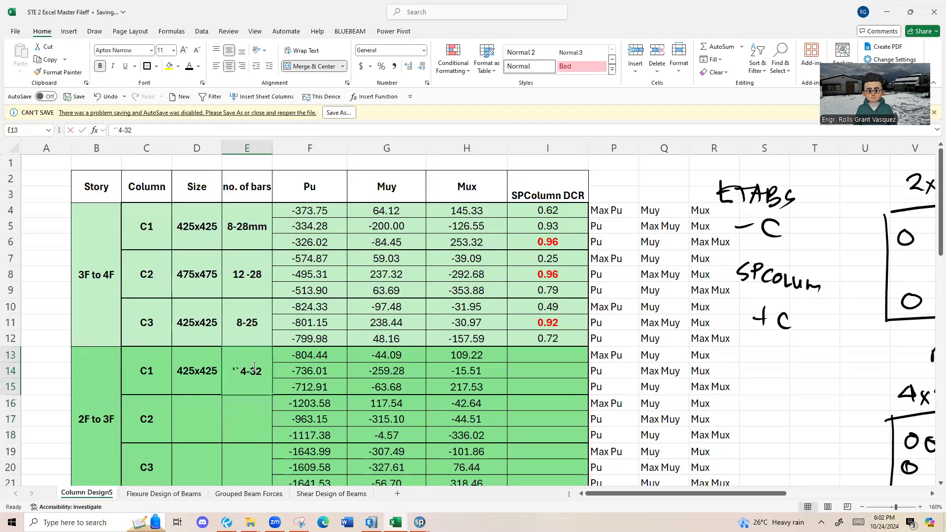
text(=)
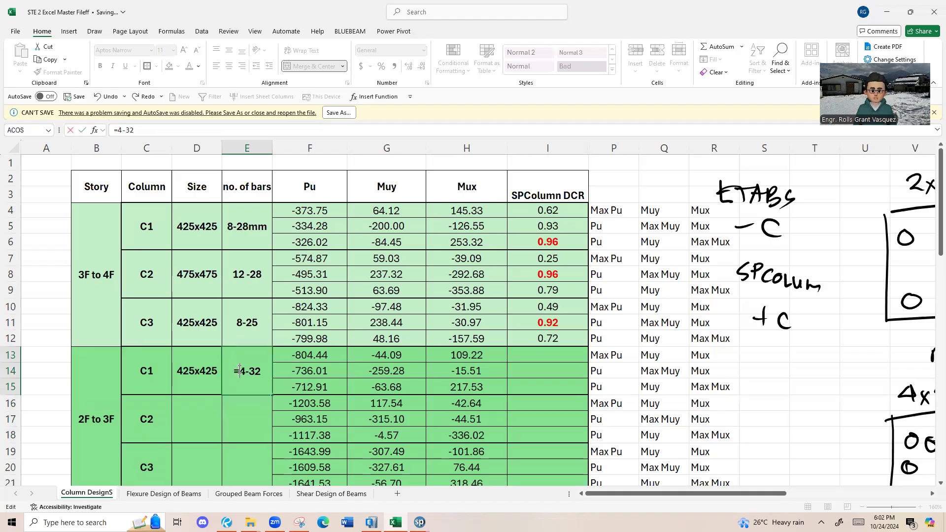
text(')
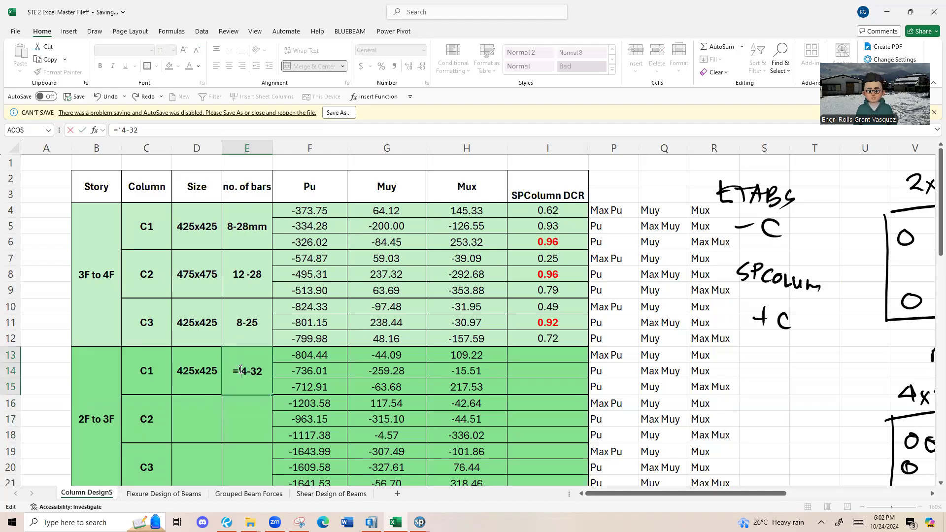
key(Return)
key(Return)
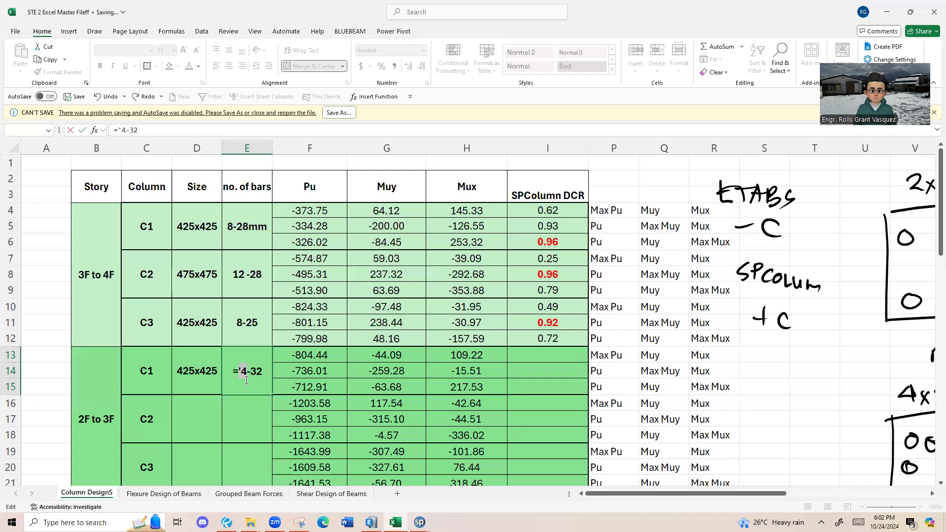
key(BackSpace)
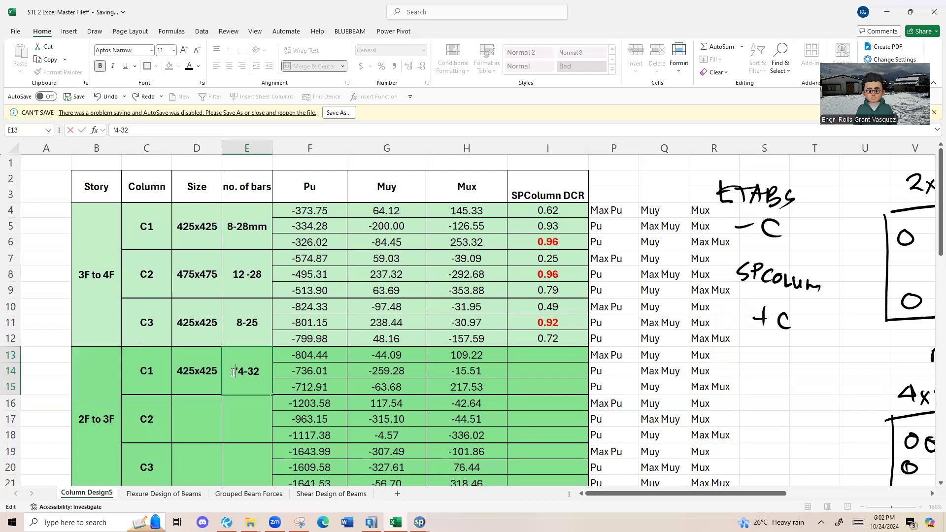
key(Return)
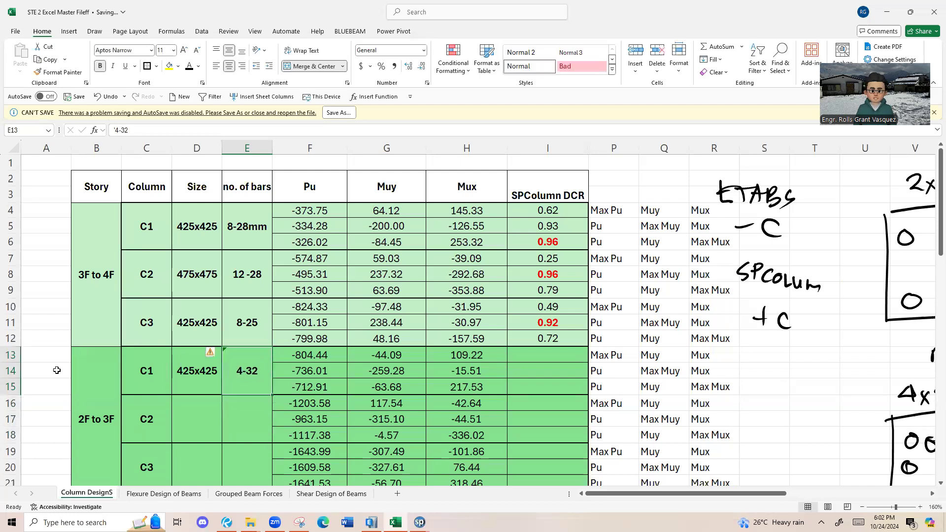
Extend the bar entry of C1 at 2F to 3F to read 4-32mm.
drag(10, 356, 8, 391)
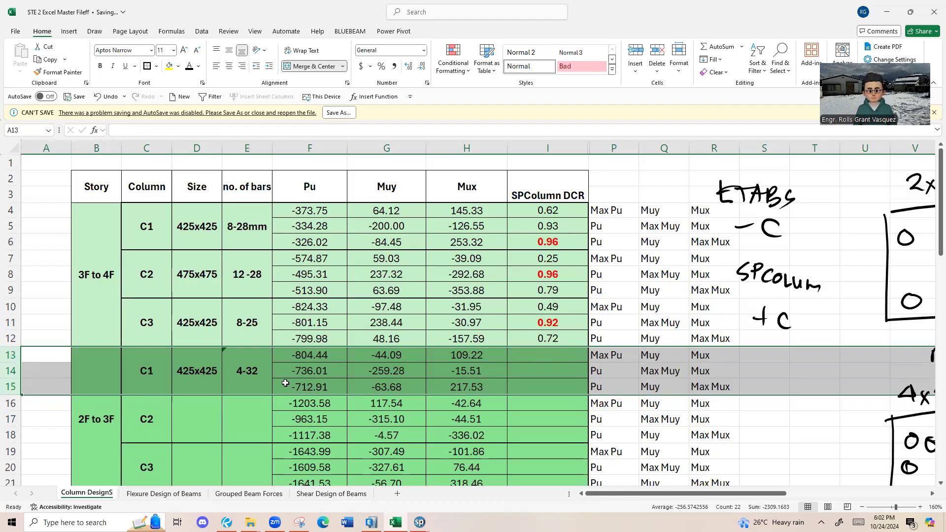
click(256, 377)
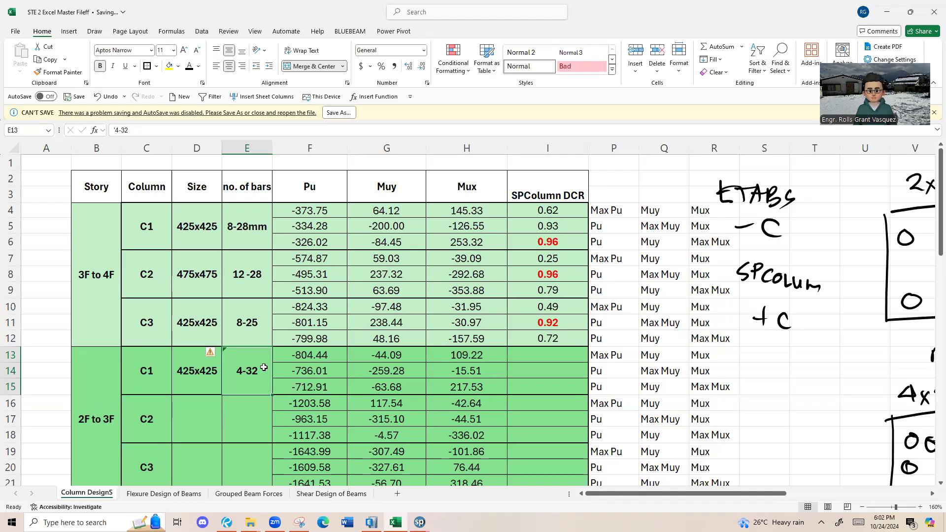
drag(8, 356, 4, 392)
click(317, 375)
double_click(251, 371)
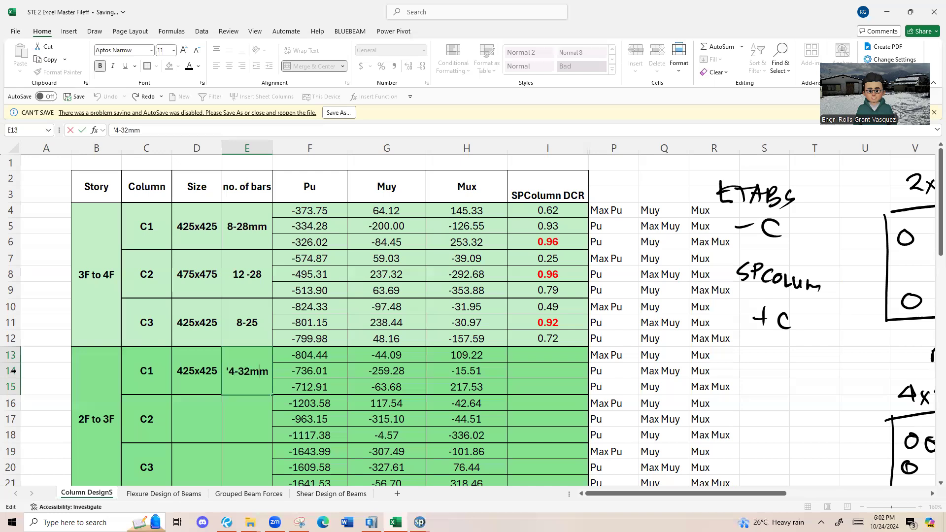
click(487, 367)
click(202, 359)
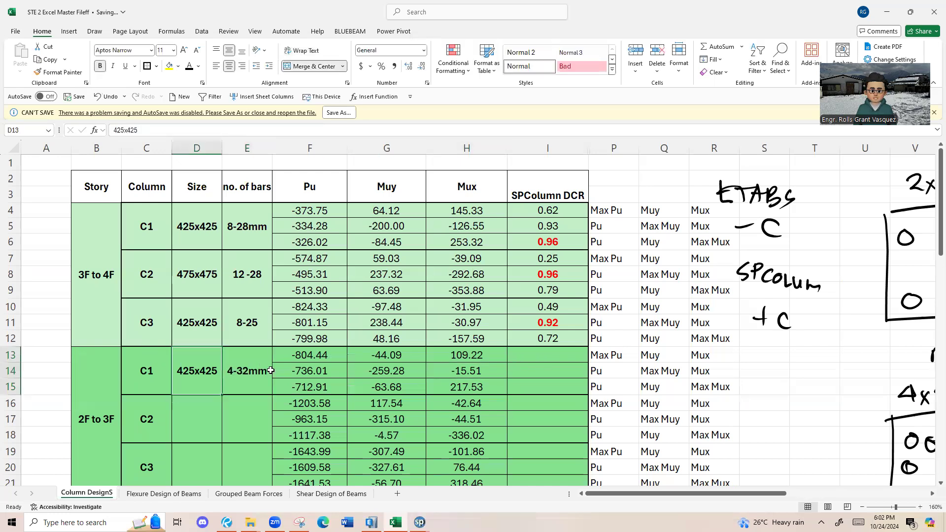
Switch to spColumn and read the capacity ratios of the three C1 factored loads in the results.
key(alt+Tab)
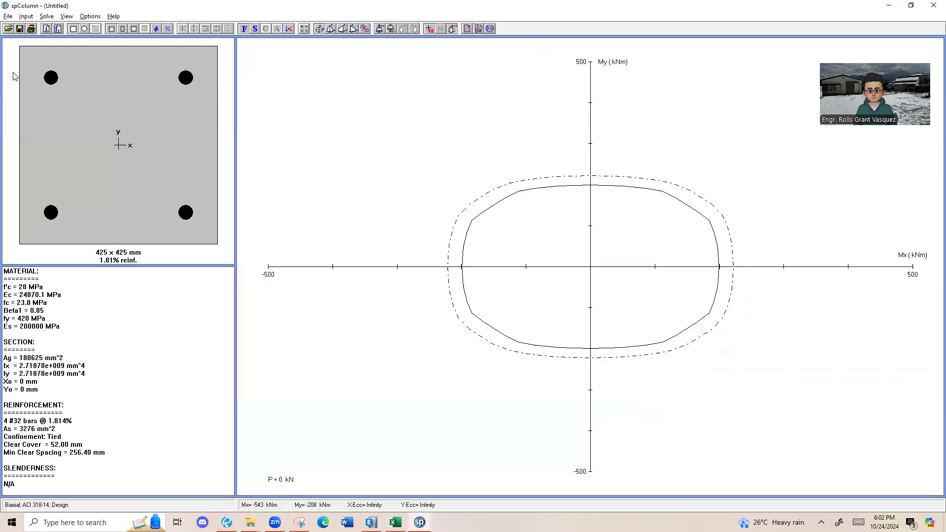
click(66, 16)
click(74, 26)
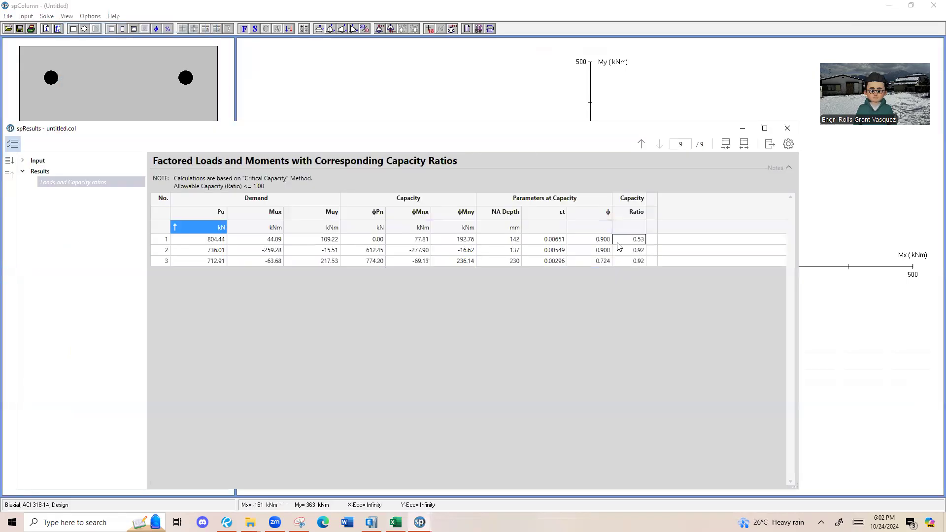
click(619, 241)
click(624, 250)
click(639, 260)
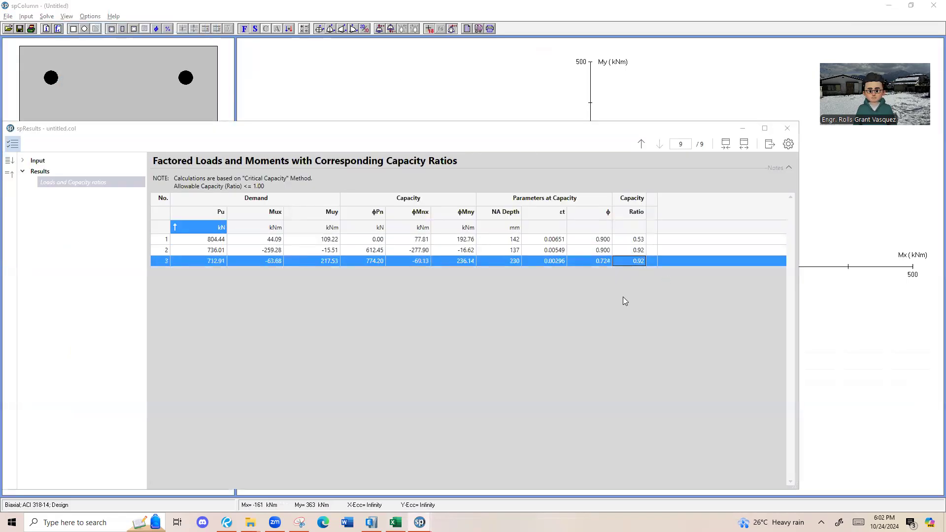
In Excel, set the SPColumn DCR of C1 at 2F to 3F to 0.53, 0.92 and 0.92.
key(alt+Tab)
key(alt+Tab)
key(Tab)
text(0.53)
key(Return)
text(0.92)
key(Return)
text(0.92)
key(Return)
Check the completed C1 rows at 2F to 3F and select the three C2 load rows of that story.
click(11, 355)
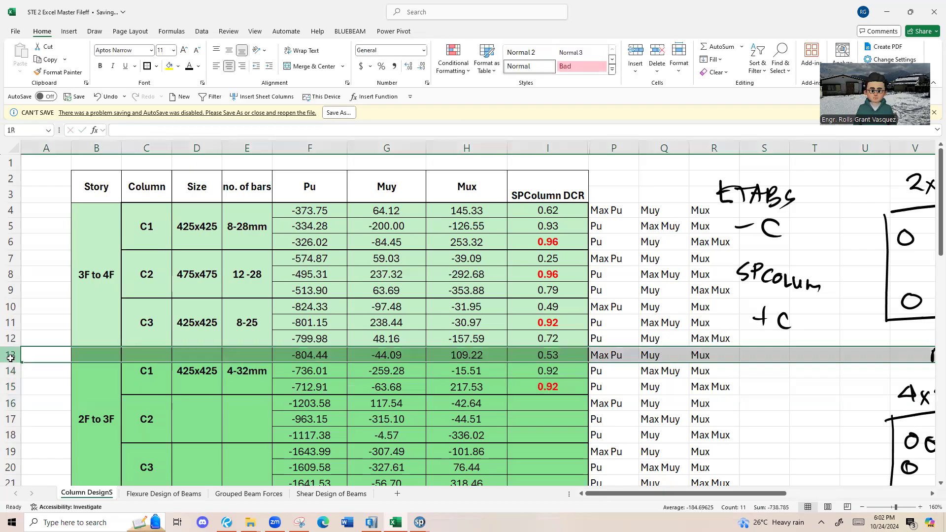
drag(11, 356, 10, 386)
scroll(161, 343, down, 3)
scroll(55, 355, up, 3)
scroll(56, 355, down, 3)
drag(10, 355, 6, 389)
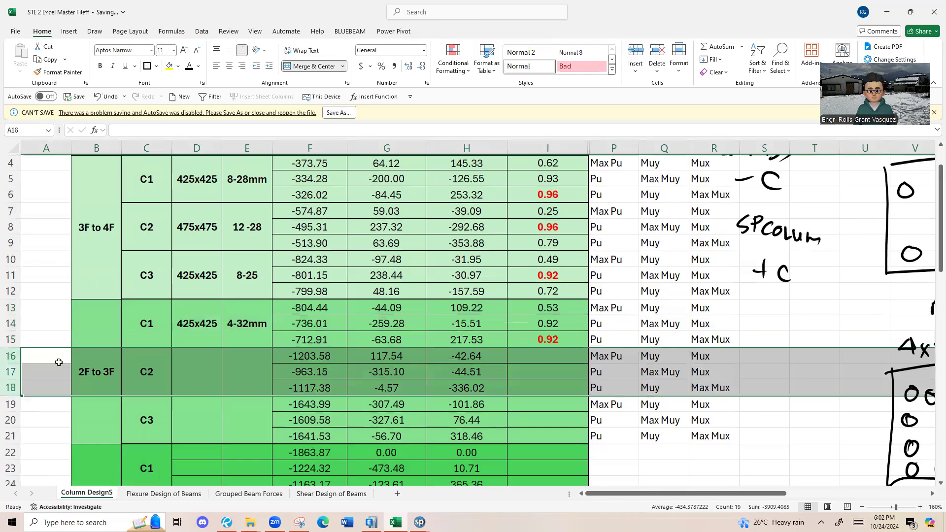
Review the size, bar and load rows of C2 and C3 at 3F to 4F alongside the empty C2 size cell at 2F to 3F.
ctrl+scroll(175, 354, down, 3)
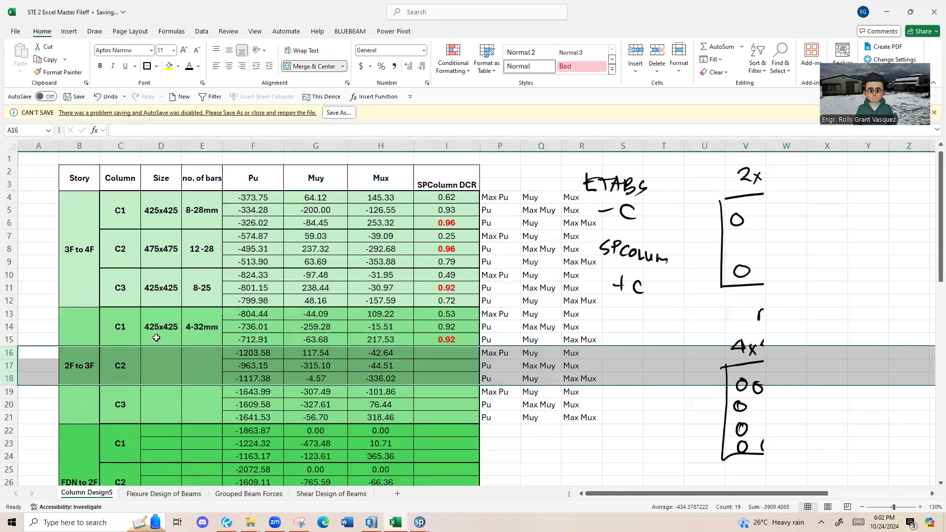
click(93, 232)
click(146, 237)
click(138, 344)
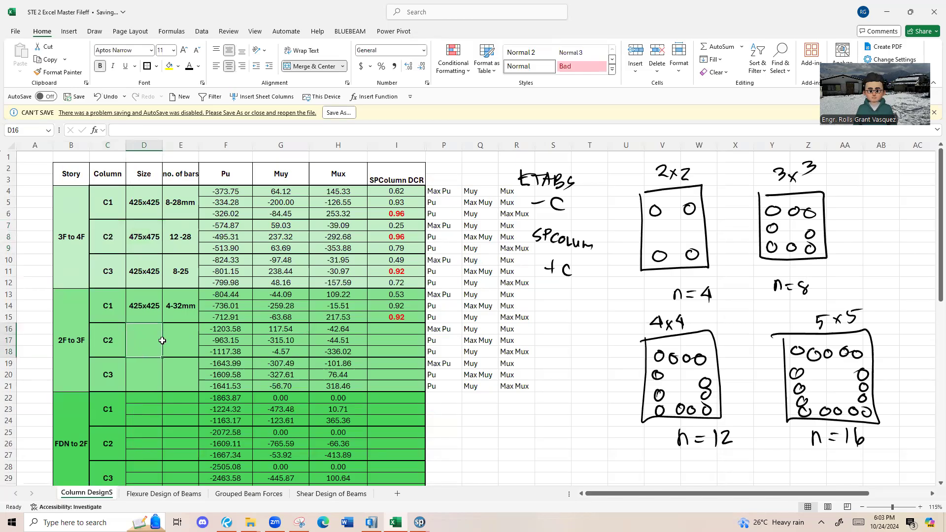
click(154, 236)
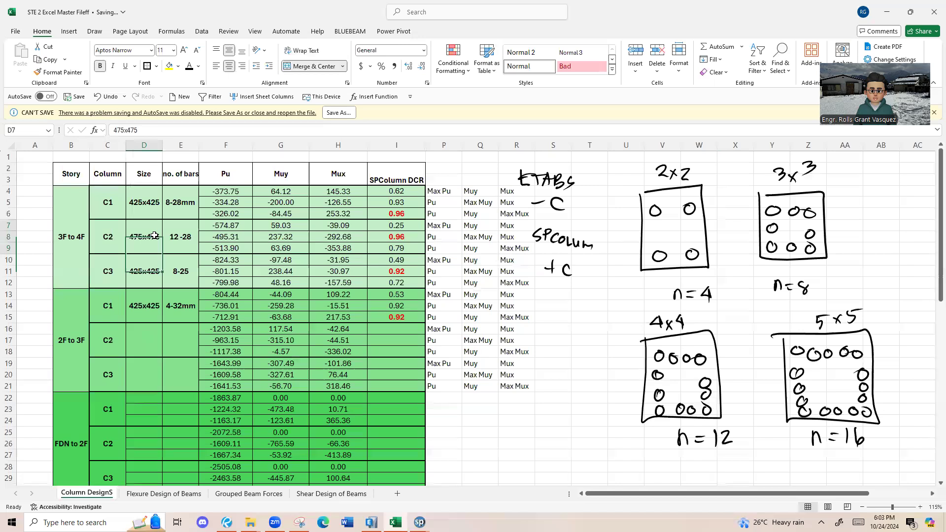
drag(9, 225, 7, 282)
drag(7, 226, 8, 248)
click(185, 224)
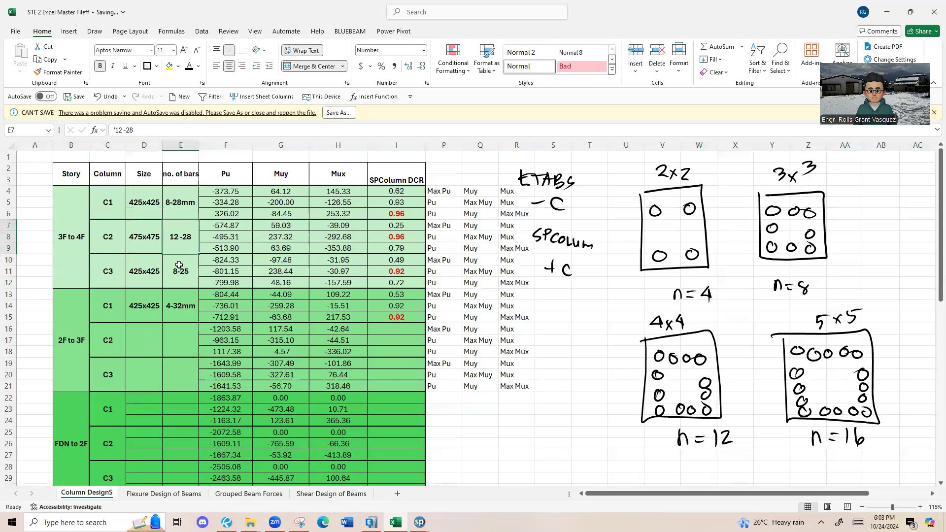
drag(115, 239, 638, 240)
ctrl+click(107, 271)
ctrl+drag(324, 265, 636, 272)
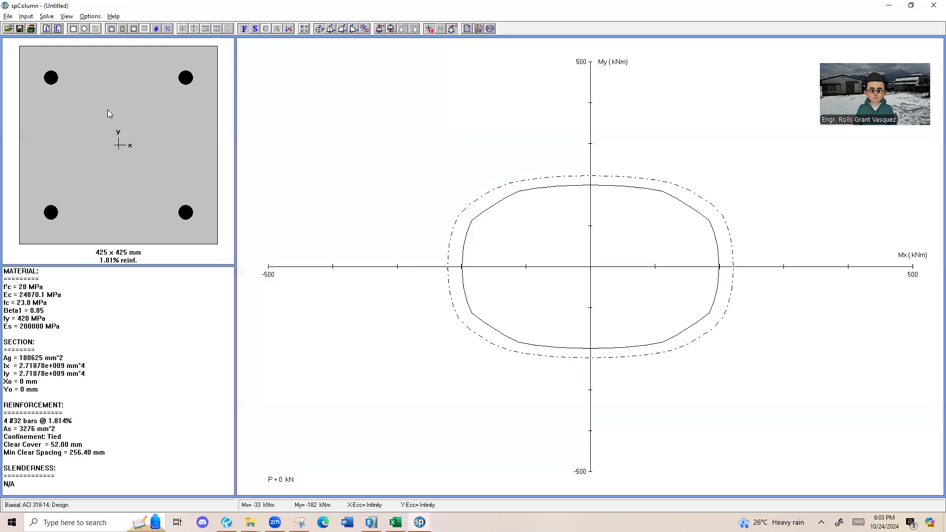
Switch to spColumn and check the material properties and the general information, including the Design run option.
key(alt+Tab)
click(26, 16)
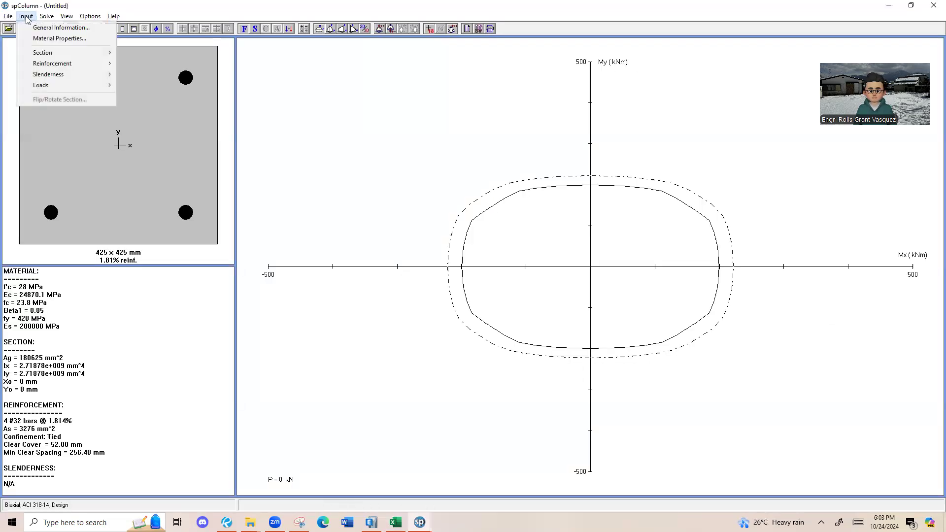
click(45, 38)
click(565, 192)
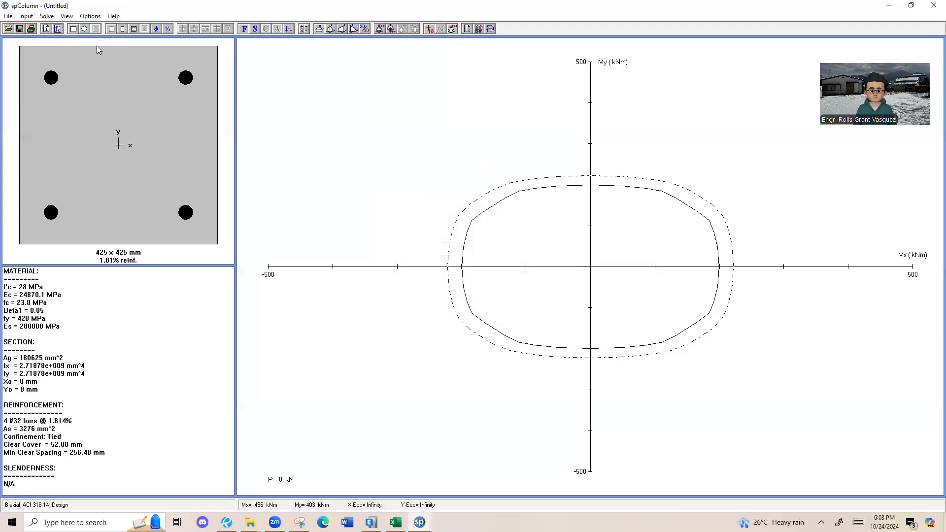
click(26, 16)
click(73, 28)
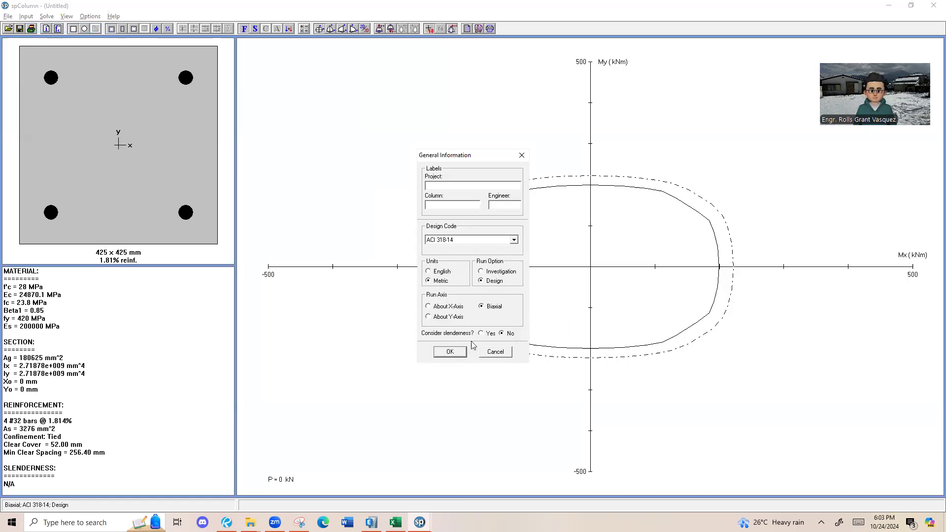
click(449, 351)
Return to Excel and select the size and number-of-bars cells of all columns from 3F to 4F down to FDN to 2F.
key(alt+Tab)
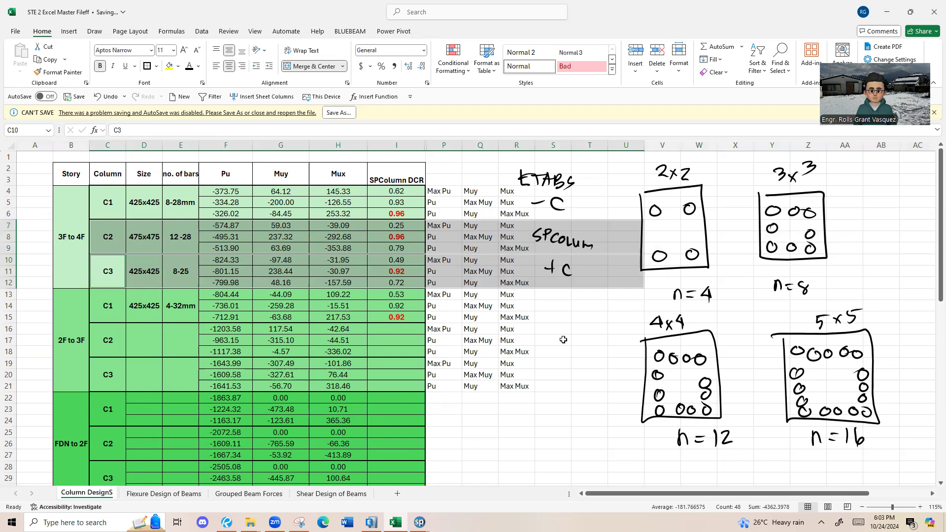
click(127, 194)
drag(127, 193, 191, 466)
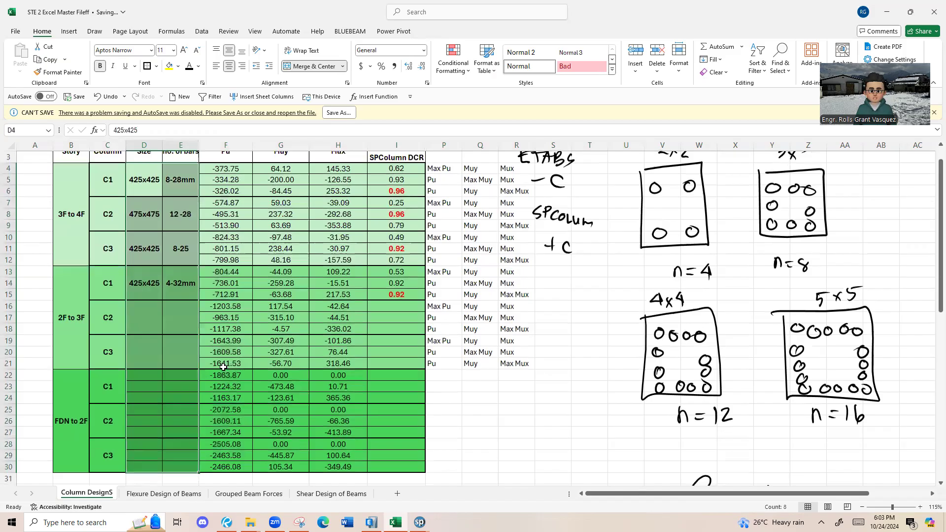
scroll(346, 413, down, 2)
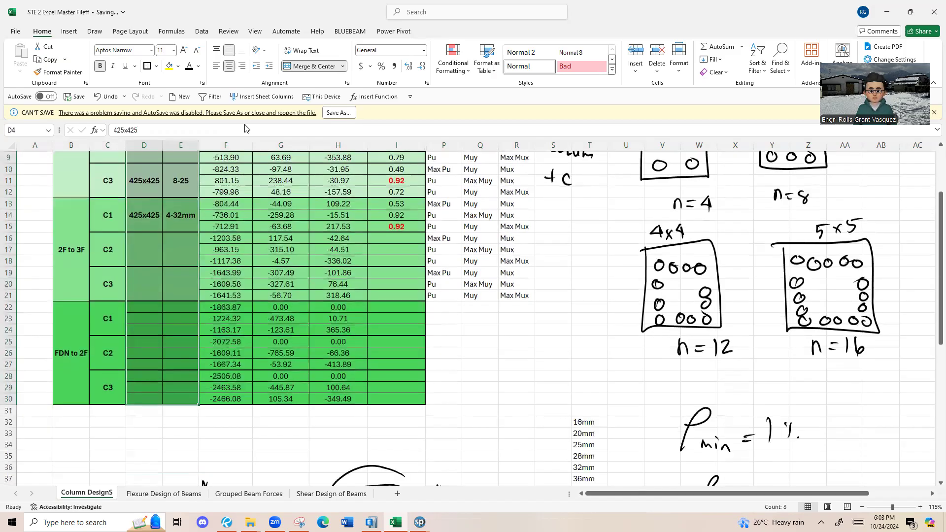
Switch to ETABS, clear the frame selection in the 3-D view, and return to the column design table in Excel.
key(alt+Tab)
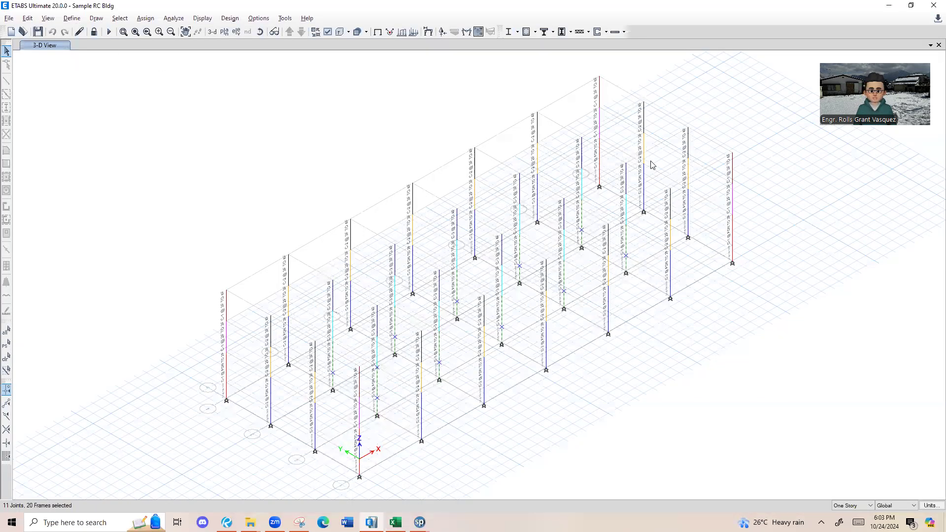
key(Escape)
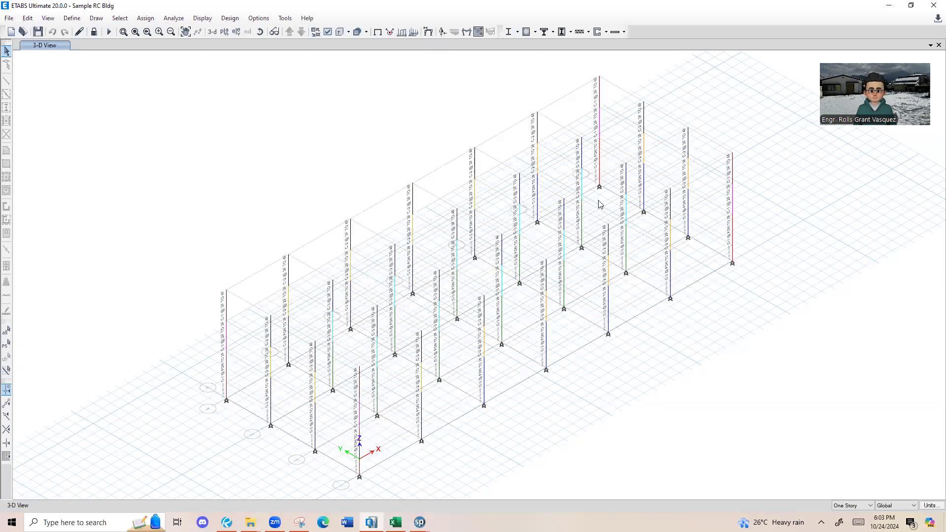
key(alt+Tab)
scroll(443, 291, up, 2)
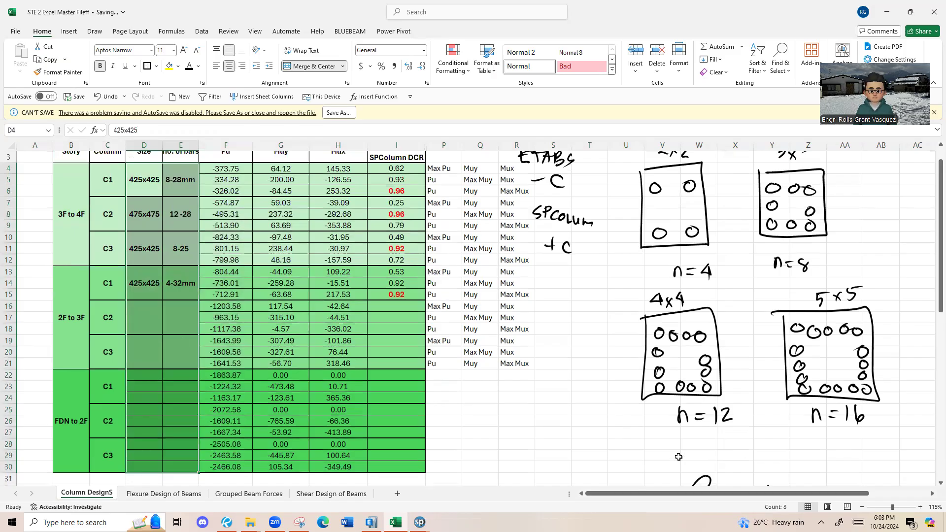
key(alt+Tab)
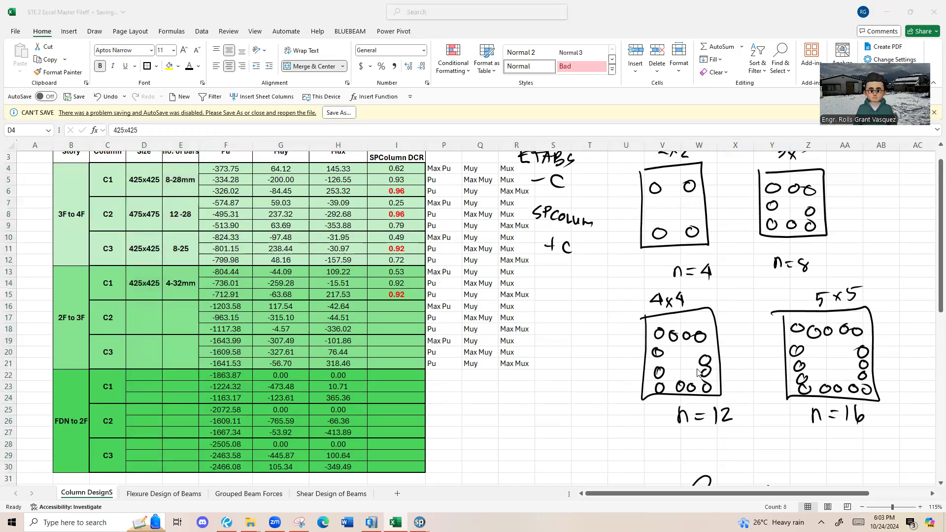